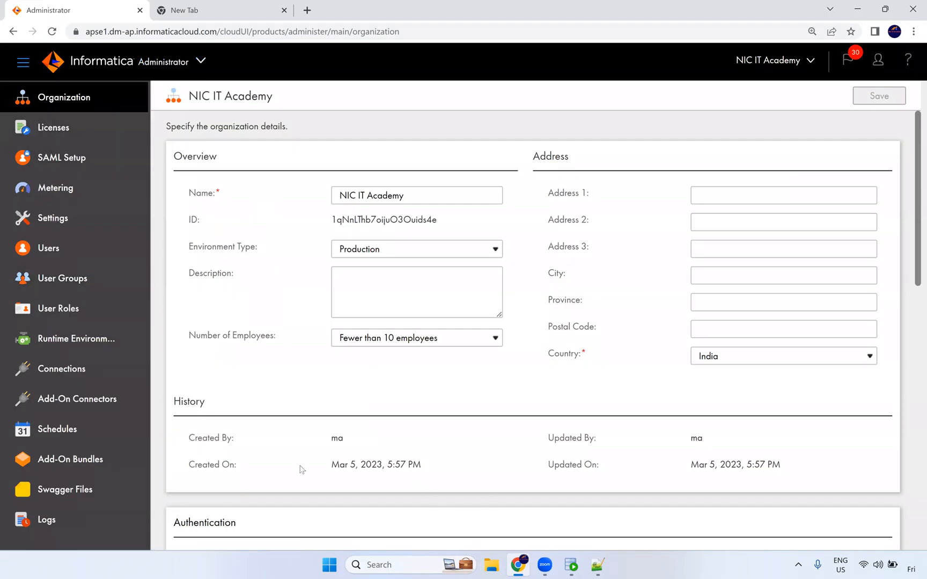
Step: Review the organization's creation and update dates, authentication, Data Integration Service and CLAIRE settings
{"action": "left_click_drag", "start_coordinate": [331, 464], "coordinate": [434, 468]}
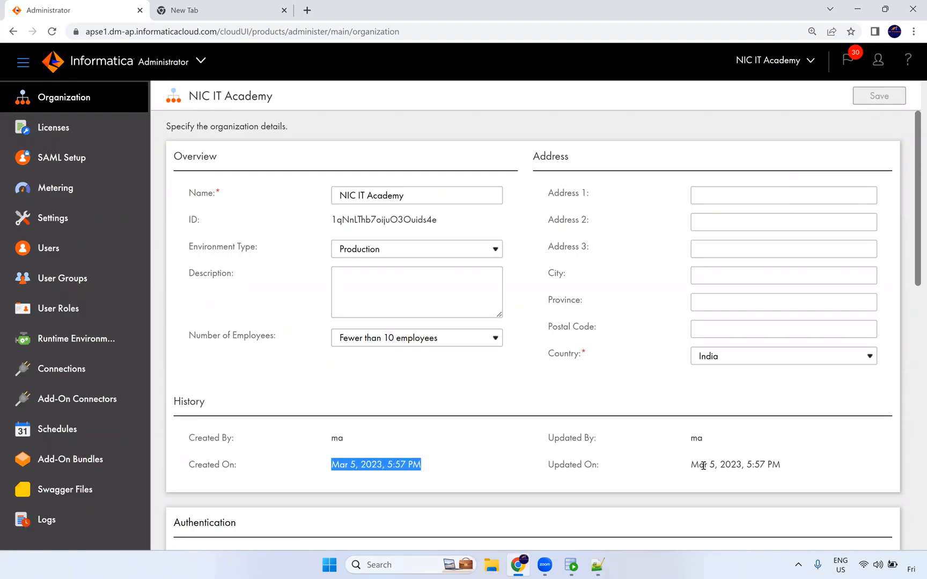
{"action": "triple_click", "coordinate": [809, 465]}
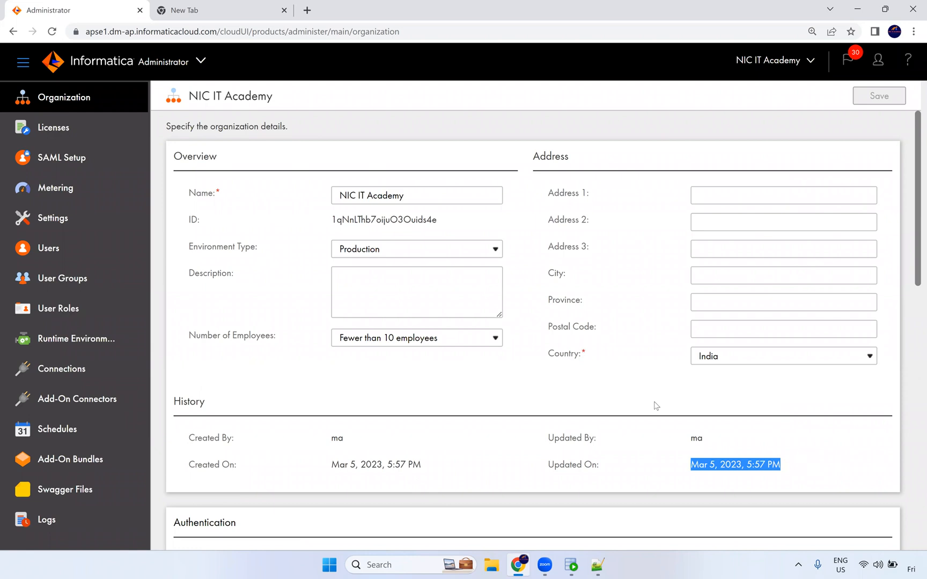
{"action": "scroll", "coordinate": [639, 394], "scroll_direction": "down", "scroll_amount": 4}
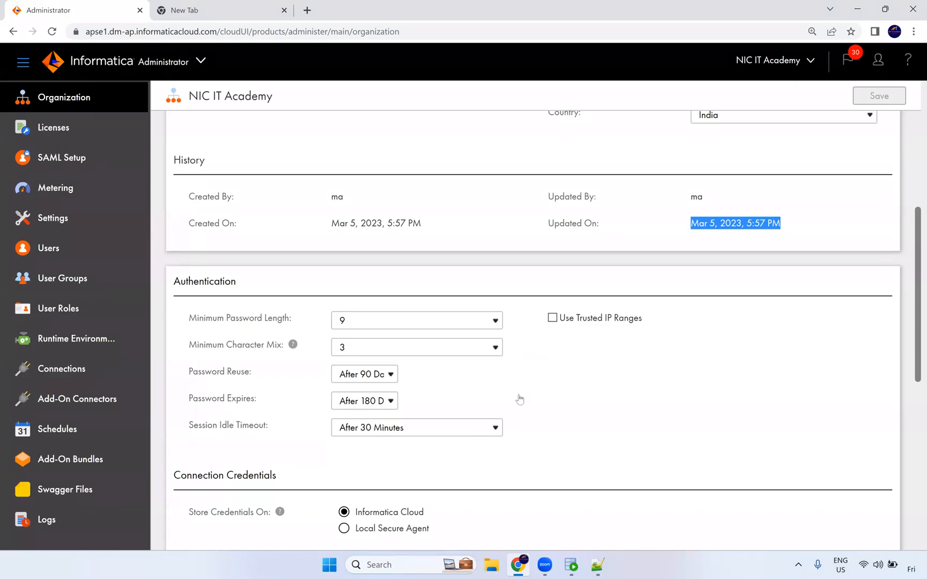
{"action": "scroll", "coordinate": [523, 399], "scroll_direction": "down", "scroll_amount": 3}
{"action": "scroll", "coordinate": [530, 399], "scroll_direction": "down", "scroll_amount": 4}
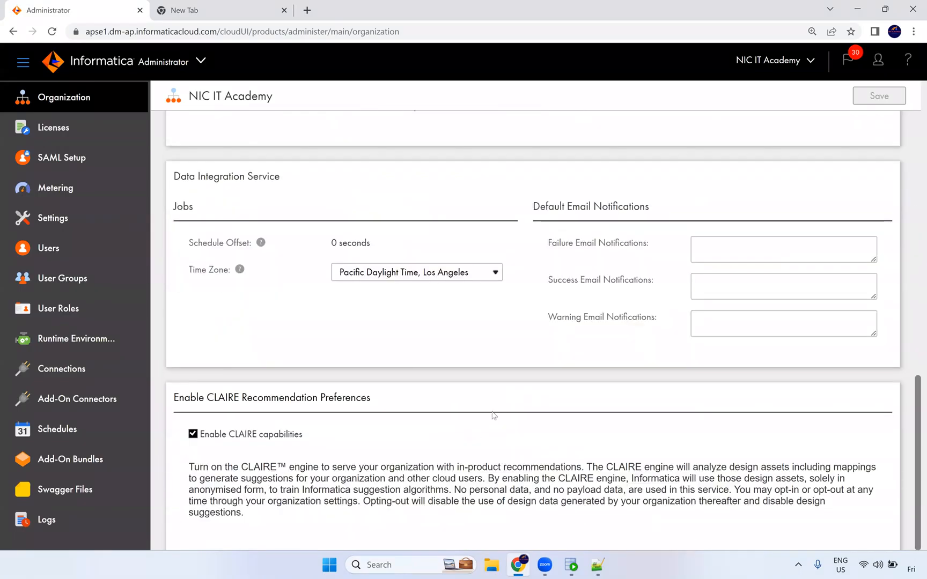
{"action": "scroll", "coordinate": [494, 416], "scroll_direction": "up", "scroll_amount": 10}
{"action": "scroll", "coordinate": [492, 416], "scroll_direction": "up", "scroll_amount": 1}
Step: Open the runtime environments and examine the NIC Secure Agent's status, enabled services, platform and version
{"action": "left_click", "coordinate": [72, 426]}
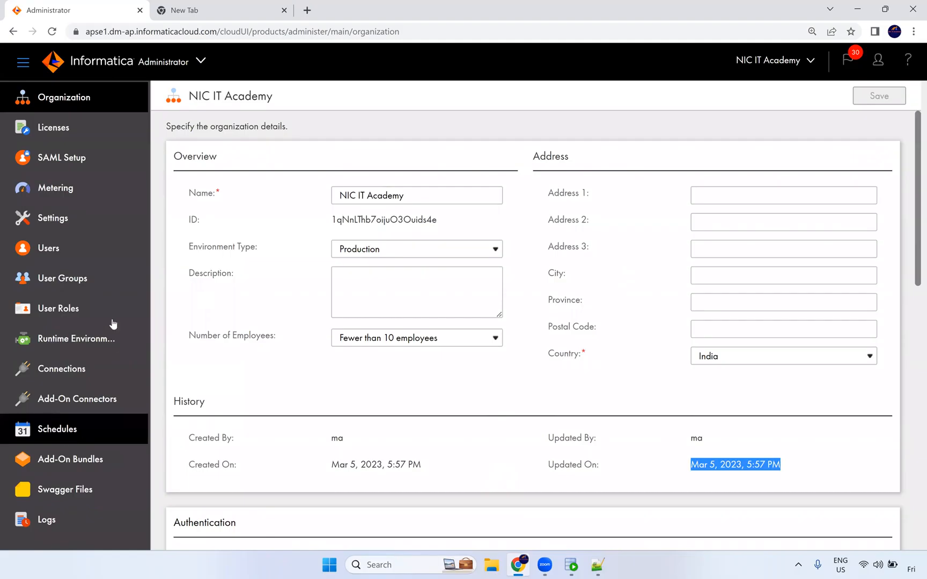
{"action": "left_click", "coordinate": [86, 343]}
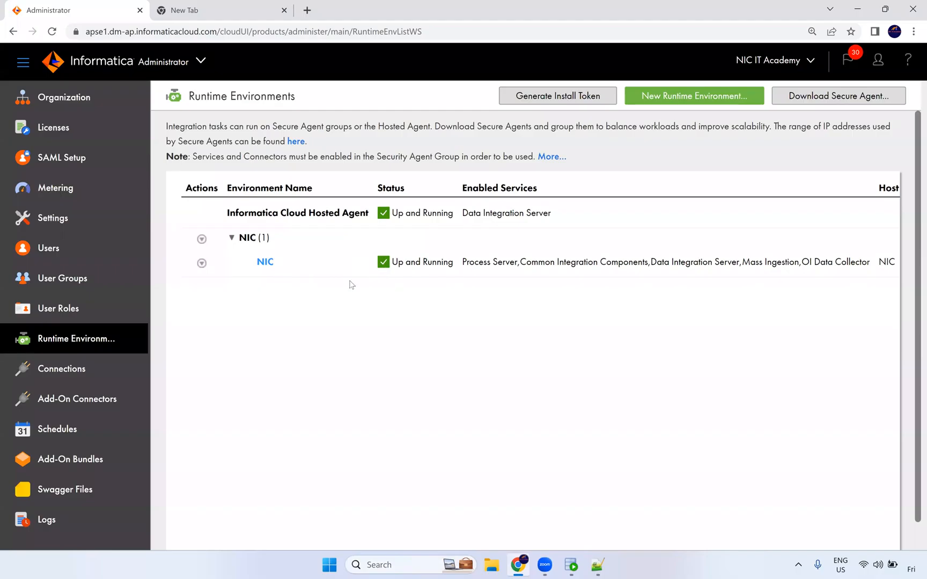
{"action": "left_click_drag", "start_coordinate": [278, 266], "coordinate": [251, 266]}
{"action": "key", "text": "ctrl+minus"}
{"action": "key", "text": "ctrl+minus"}
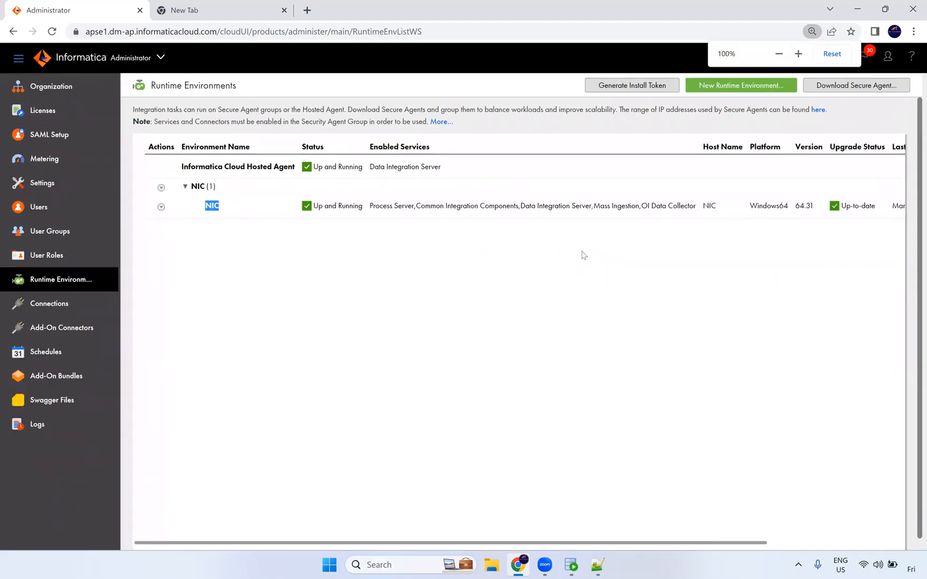
{"action": "key", "text": "ctrl+plus"}
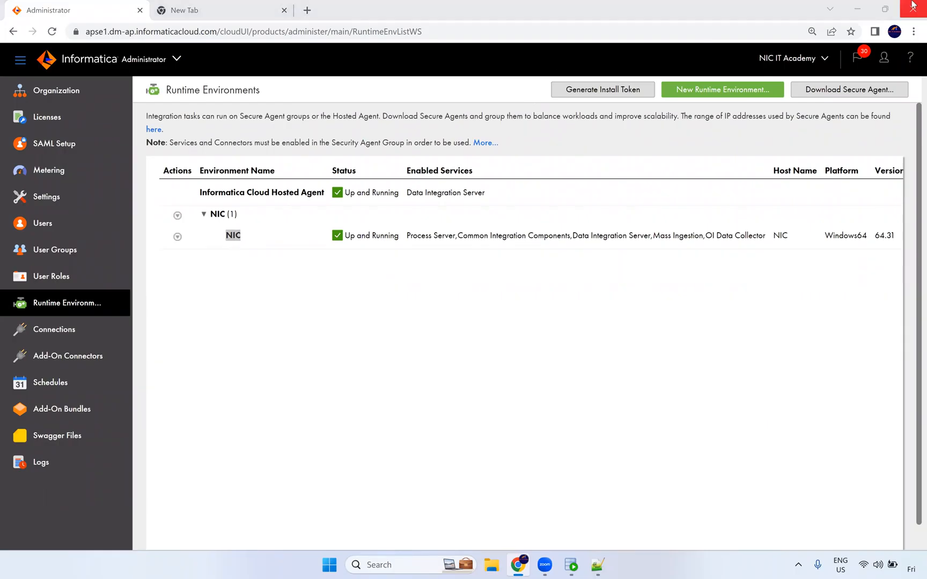
{"action": "mouse_move", "coordinate": [911, 568]}
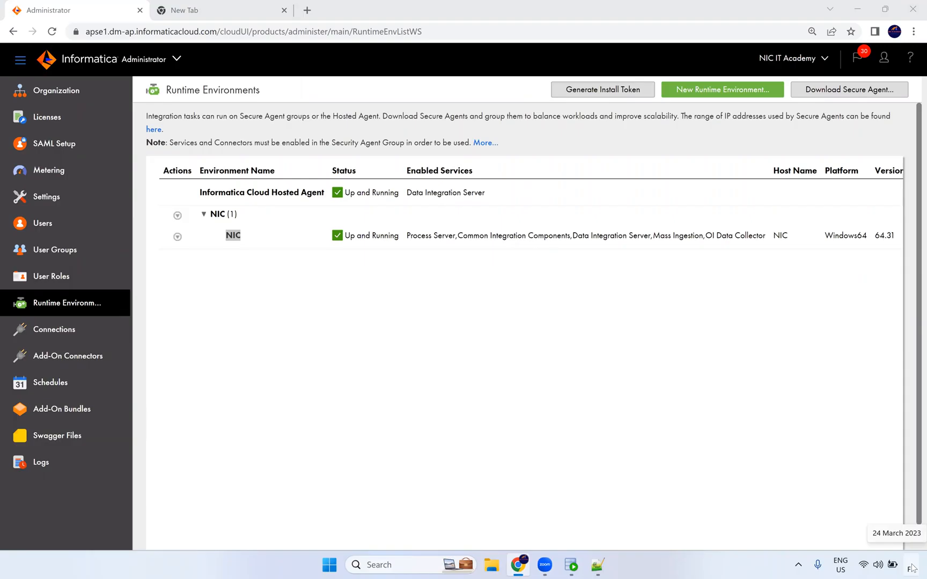
{"action": "left_click", "coordinate": [283, 335]}
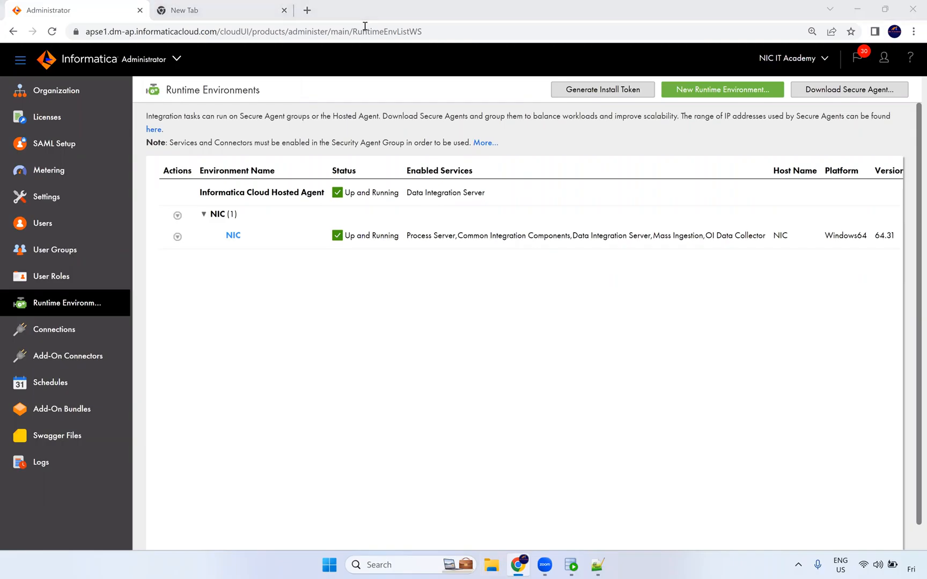
Step: Switch to Notepad++ and write the heading "5. Sorter Transformation:" in the empty note, underlined with a row of equals signs
{"action": "key", "text": "alt+Tab"}
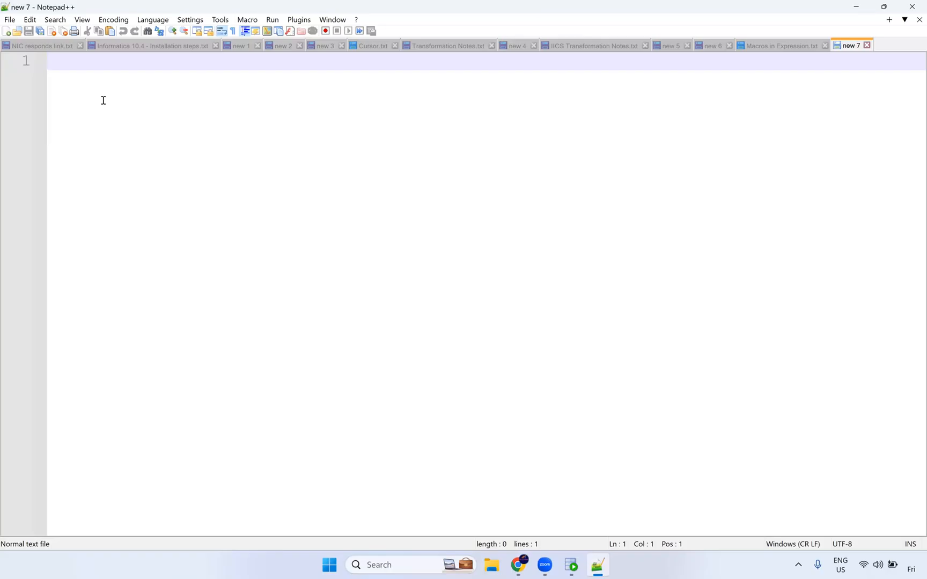
{"action": "type", "text": "S"}
{"action": "key", "text": "BackSpace"}
{"action": "type", "text": "5. Sorter T"}
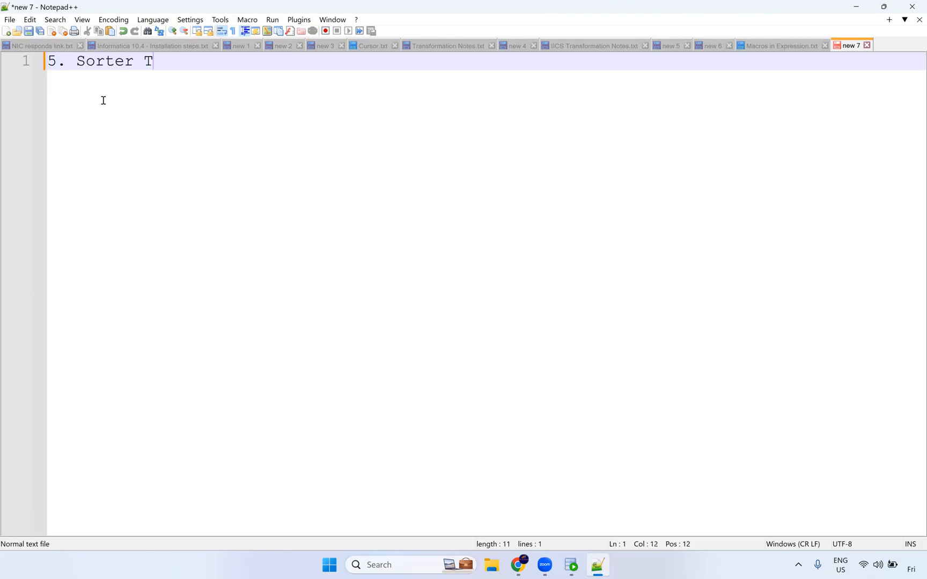
{"action": "type", "text": "ransformation"}
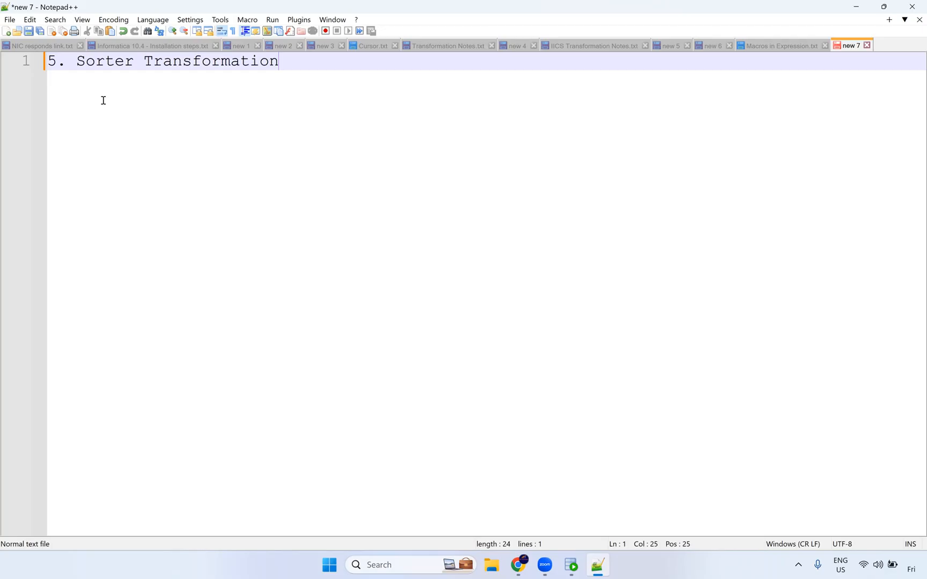
{"action": "type", "text": ":"}
{"action": "key", "text": "Return"}
{"action": "type", "text": "=========================="}
{"action": "key", "text": "Return"}
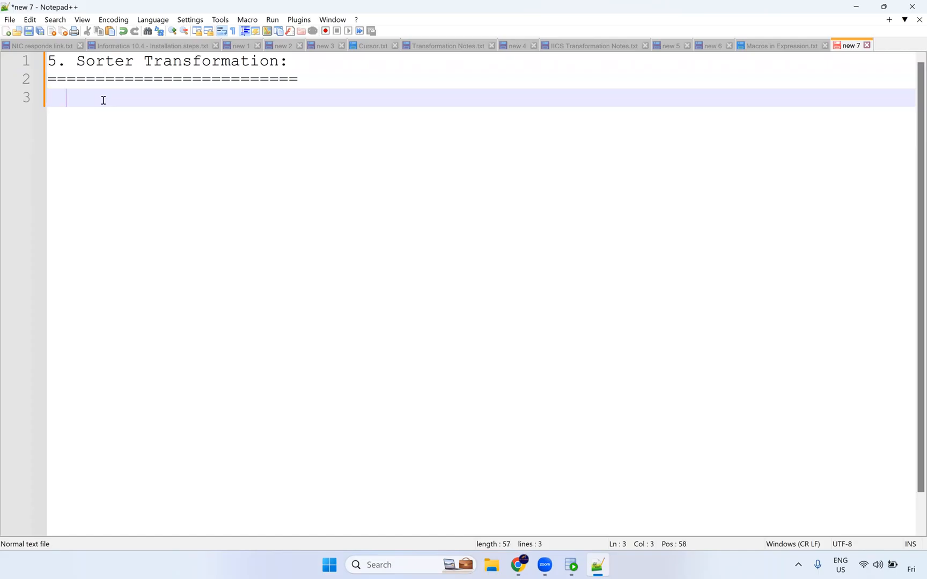
Step: Add the indented note "-- Active, connected" beneath the heading, followed by several blank lines
{"action": "type", "text": "-- Active, connected"}
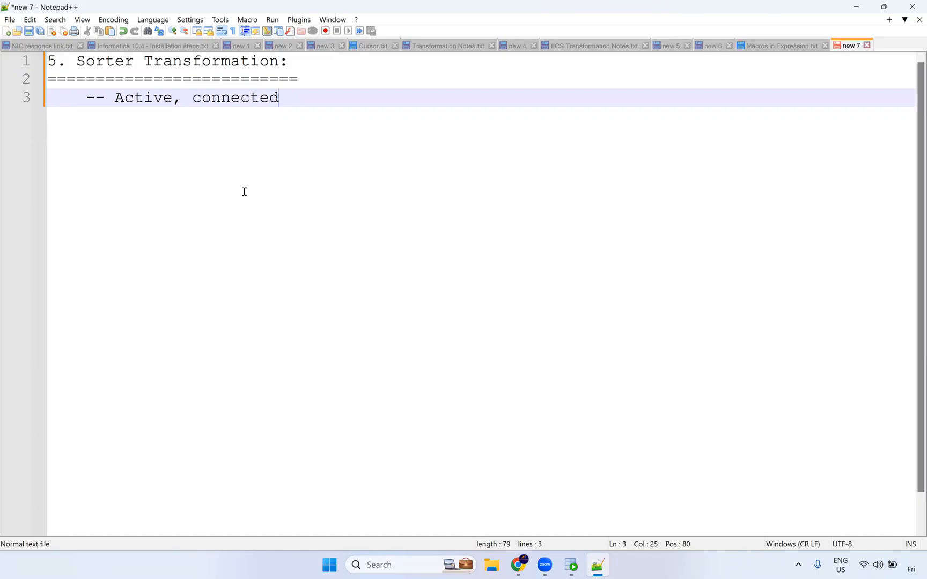
{"action": "key", "text": "Return"}
{"action": "key", "text": "Return"}
{"action": "key", "text": "Return"}
{"action": "key", "text": "Return"}
{"action": "key", "text": "Return"}
{"action": "key", "text": "Return"}
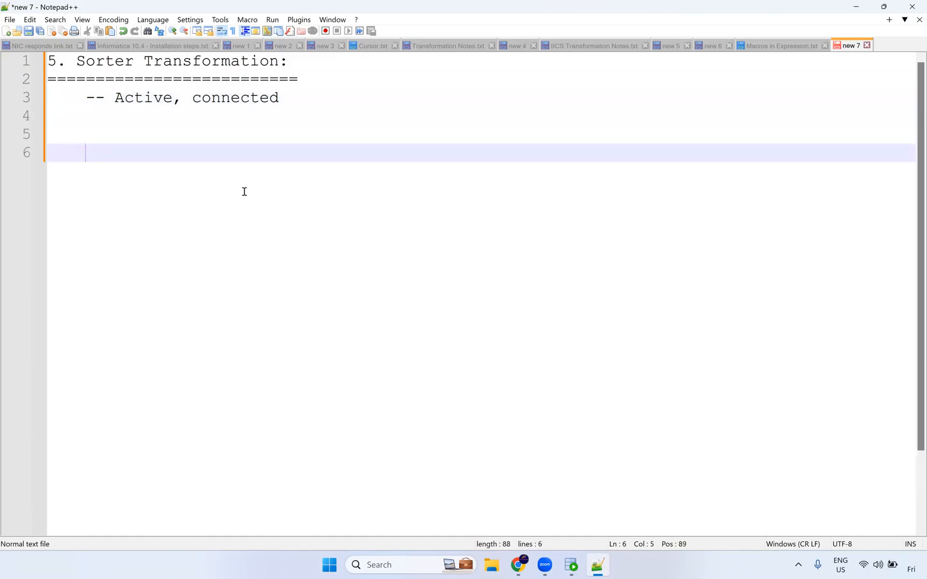
Step: Write the unindented note "Distinct: Remove full row duplicate" on line 8
{"action": "key", "text": "BackSpace"}
{"action": "key", "text": "BackSpace"}
{"action": "key", "text": "BackSpace"}
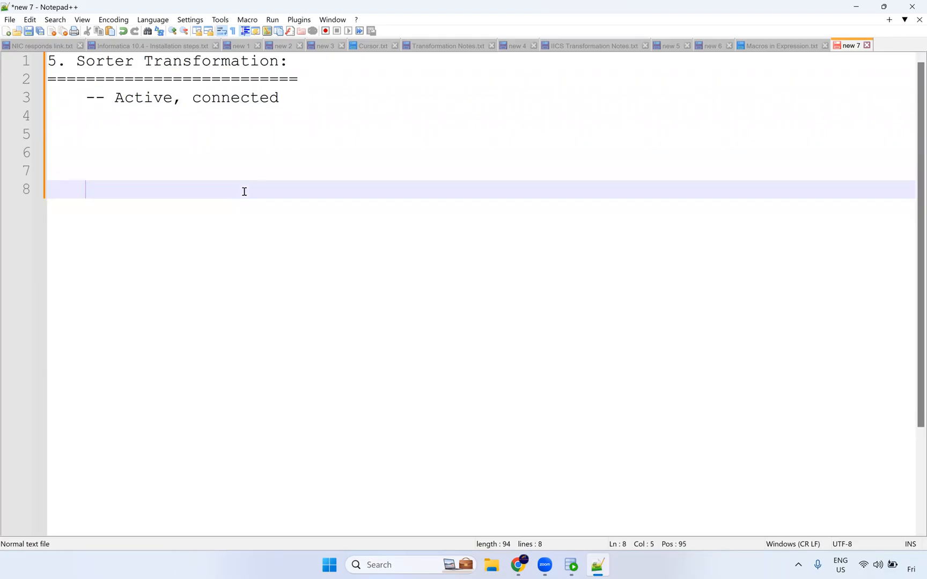
{"action": "type", "text": "Distinct:"}
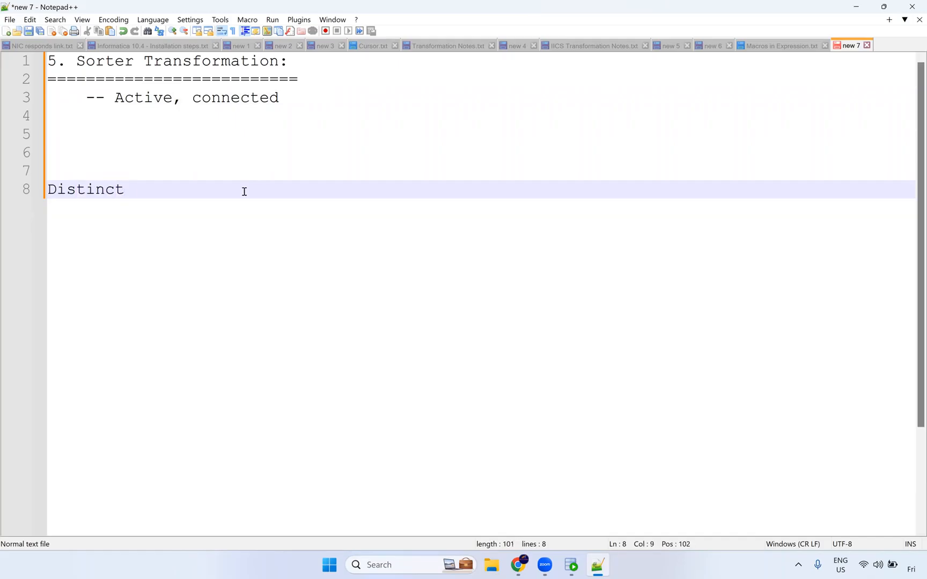
{"action": "key", "text": "BackSpace"}
{"action": "type", "text": ":"}
{"action": "type", "text": "Remove "}
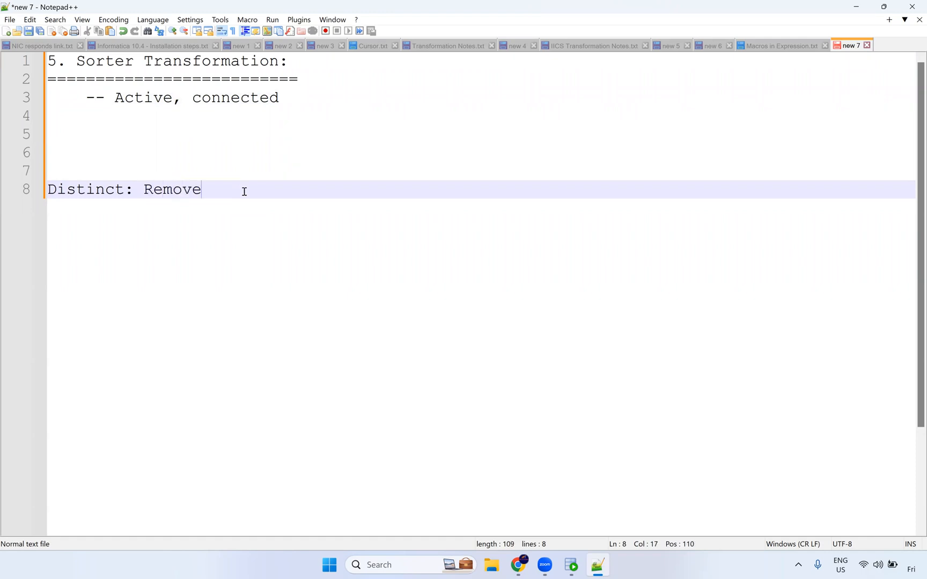
{"action": "type", "text": "full row duplicate"}
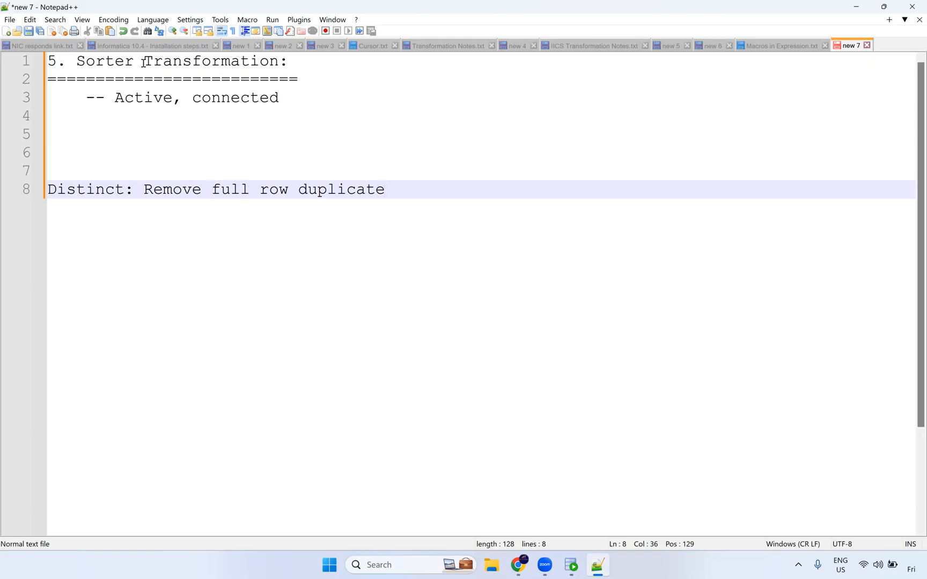
Step: Switch to Oracle SQL Developer and run "select * from employees;" in the HR worksheet
{"action": "left_click", "coordinate": [573, 566]}
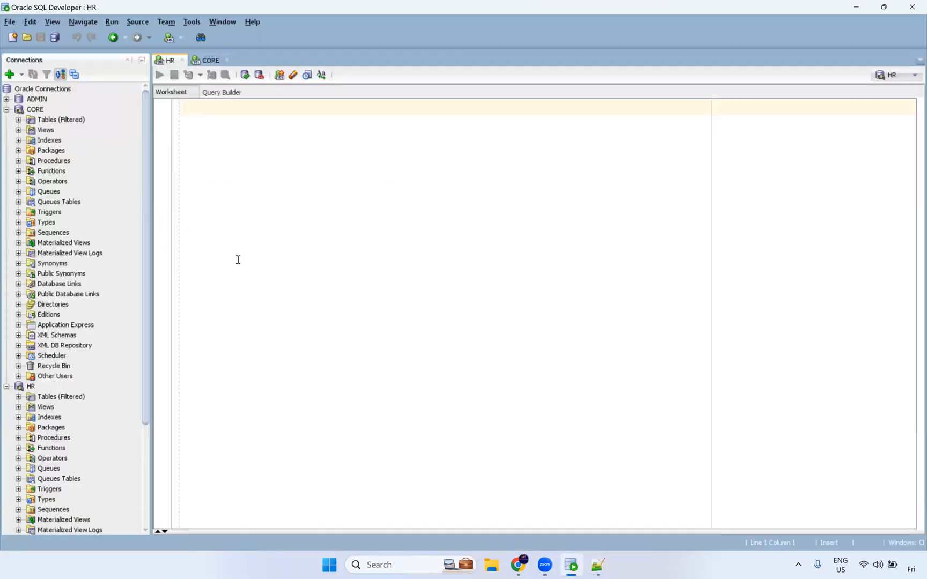
{"action": "type", "text": "select"}
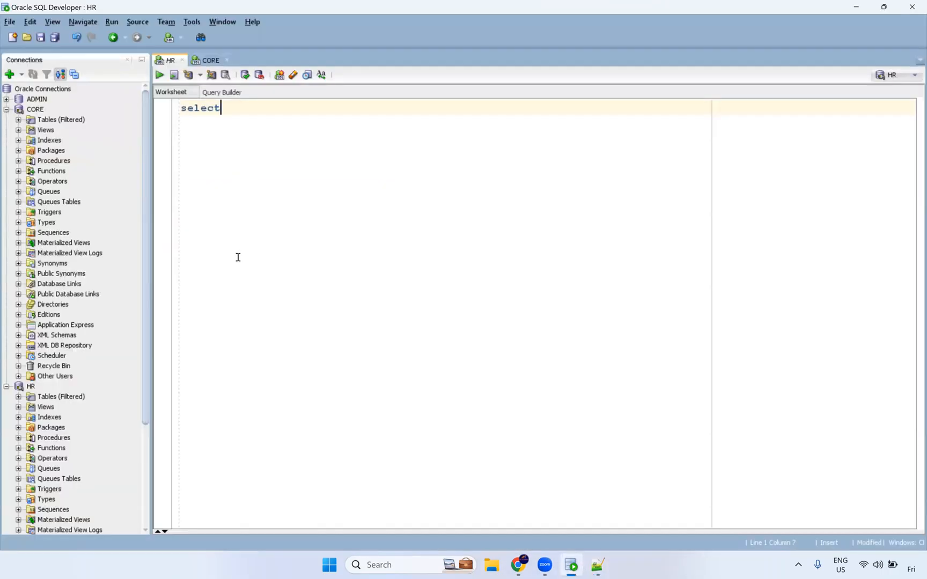
{"action": "type", "text": " * from employees;"}
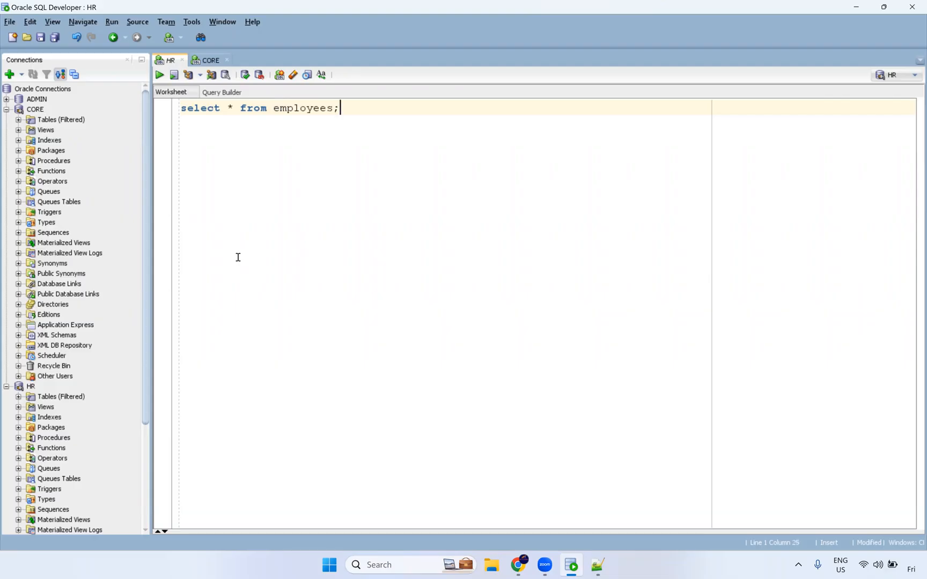
{"action": "key", "text": "ctrl+Return"}
Step: Extend the employees query with "order by first_name" and run it
{"action": "key", "text": "Left"}
{"action": "type", "text": "order by"}
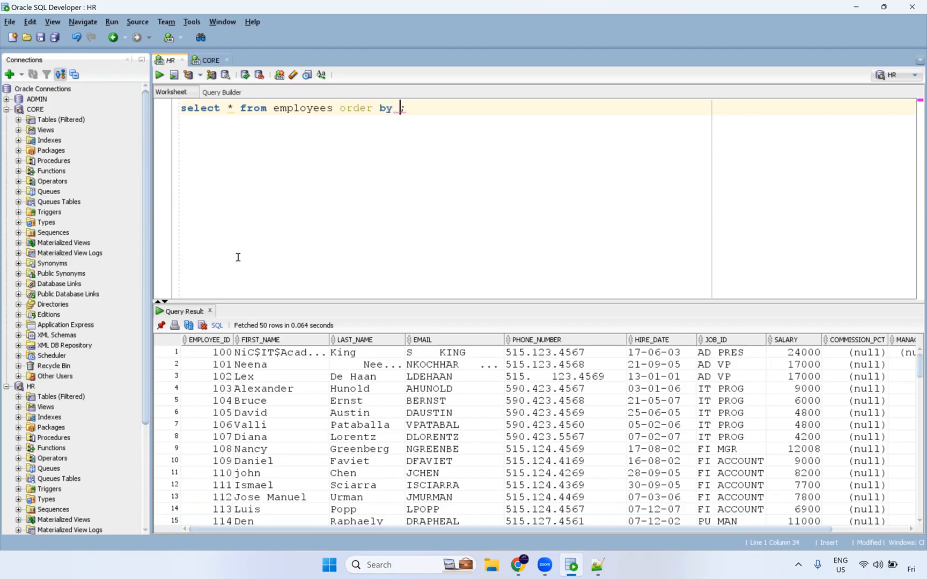
{"action": "left_click_drag", "start_coordinate": [266, 364], "coordinate": [271, 485]}
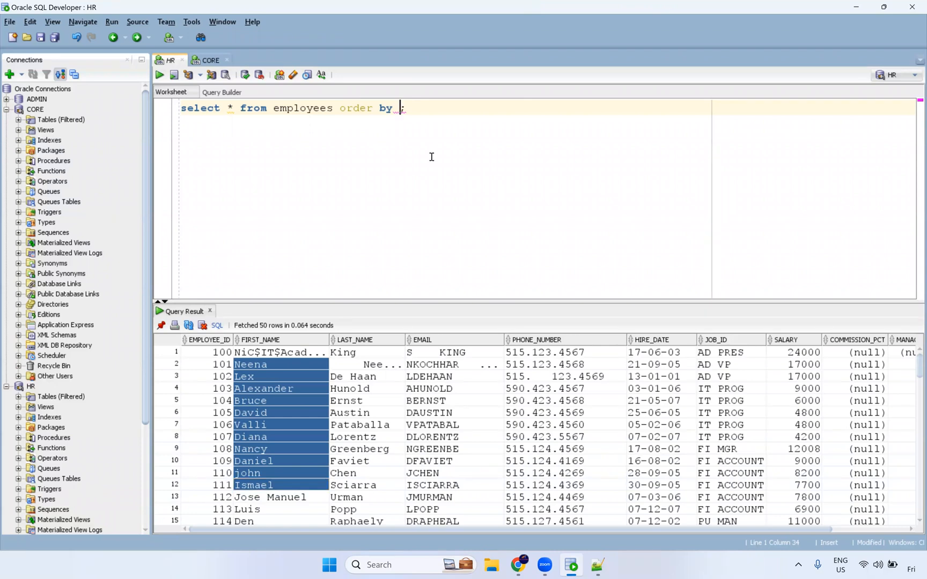
{"action": "type", "text": "first_name"}
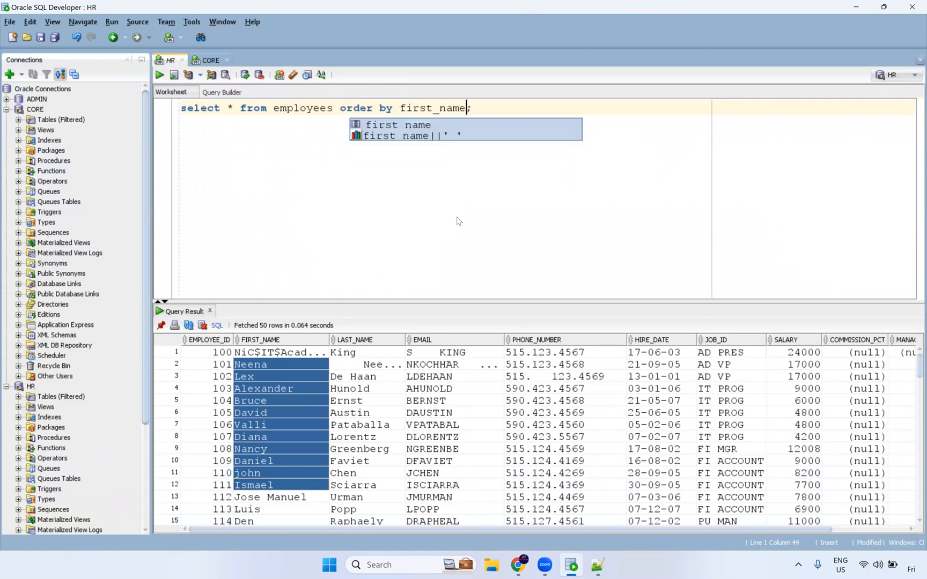
{"action": "key", "text": "ctrl+Return"}
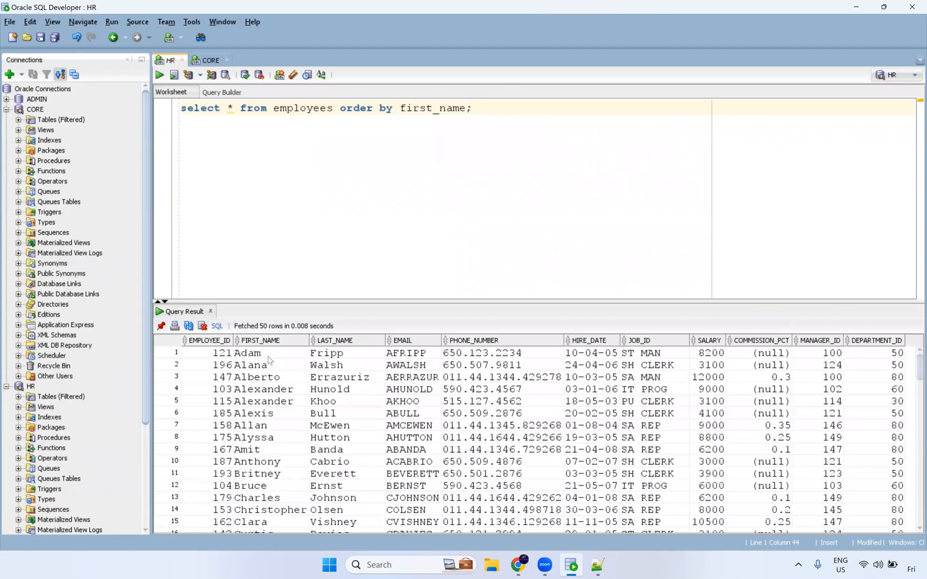
Step: Examine the sort order of the FIRST_NAME column, comparing the last rows of the query result
{"action": "left_click_drag", "start_coordinate": [268, 356], "coordinate": [271, 462]}
{"action": "scroll", "coordinate": [244, 436], "scroll_direction": "down", "scroll_amount": 8}
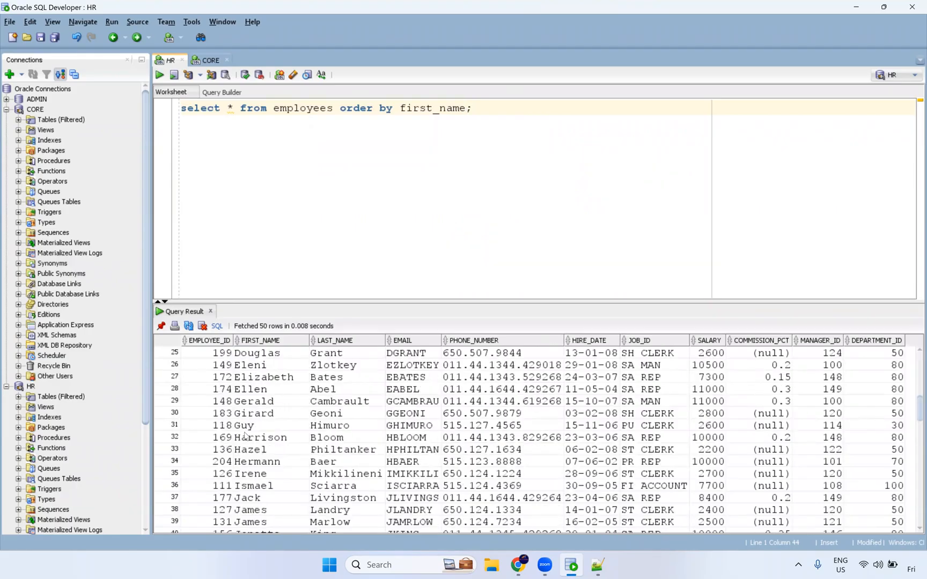
{"action": "scroll", "coordinate": [269, 493], "scroll_direction": "down", "scroll_amount": 20}
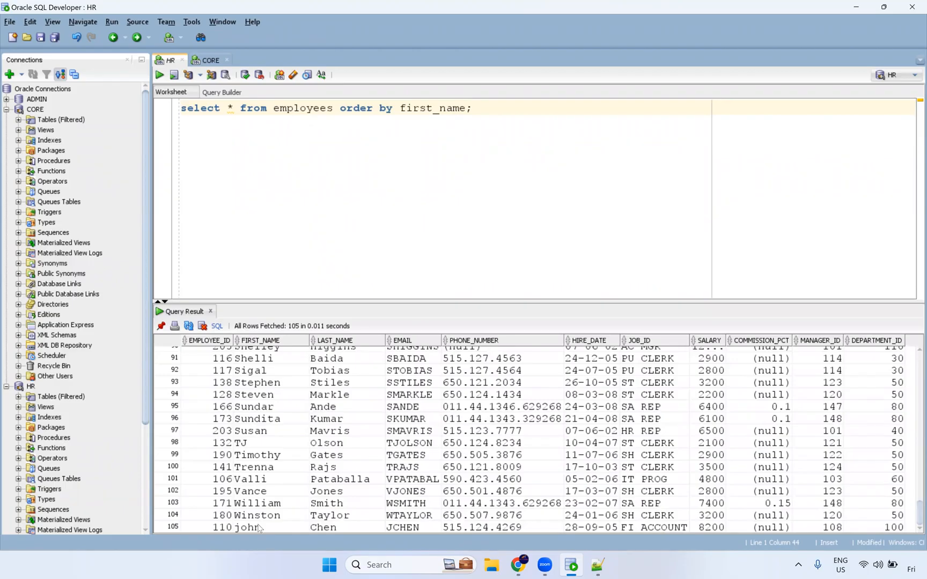
{"action": "left_click", "coordinate": [259, 529]}
{"action": "left_click", "coordinate": [262, 518]}
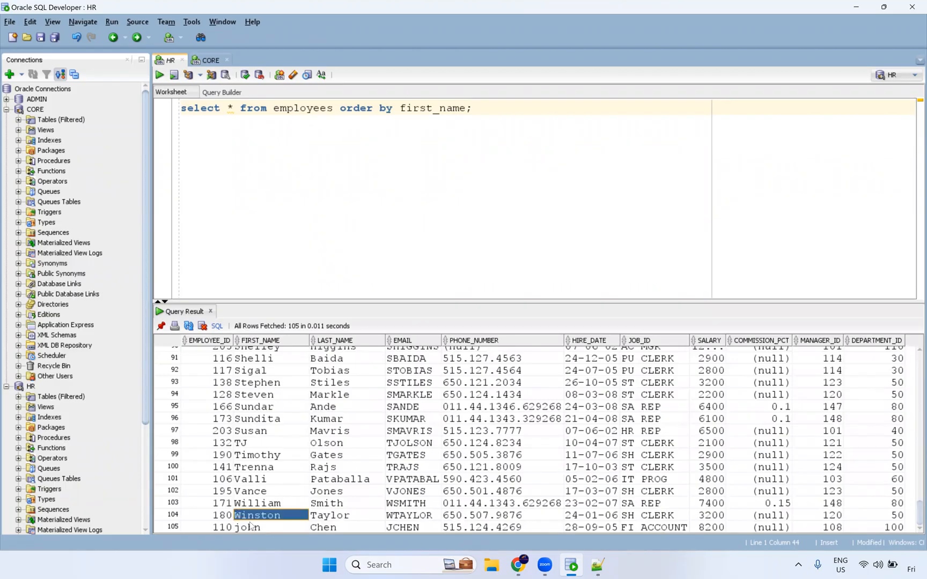
{"action": "left_click", "coordinate": [262, 528]}
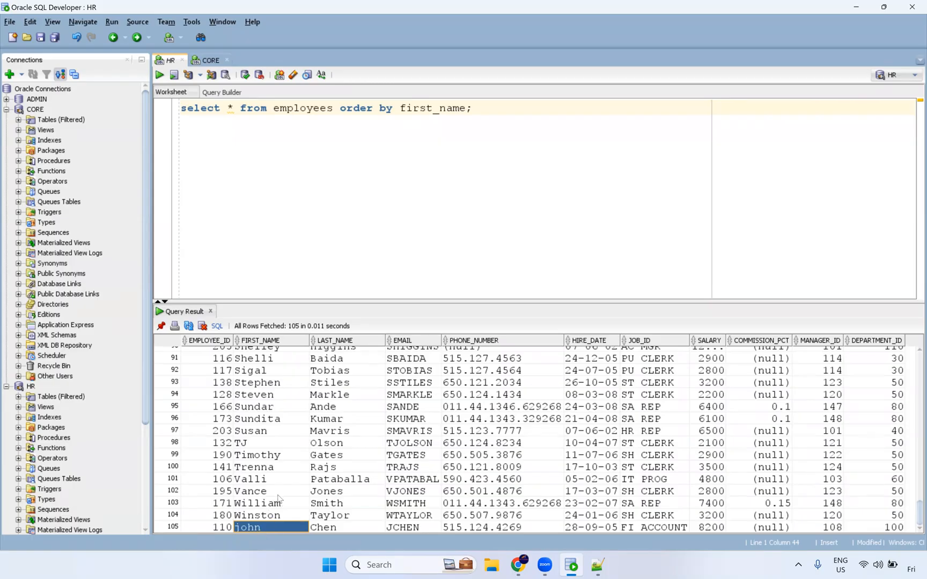
{"action": "key", "text": "shift+Up"}
{"action": "key", "text": "shift+Up"}
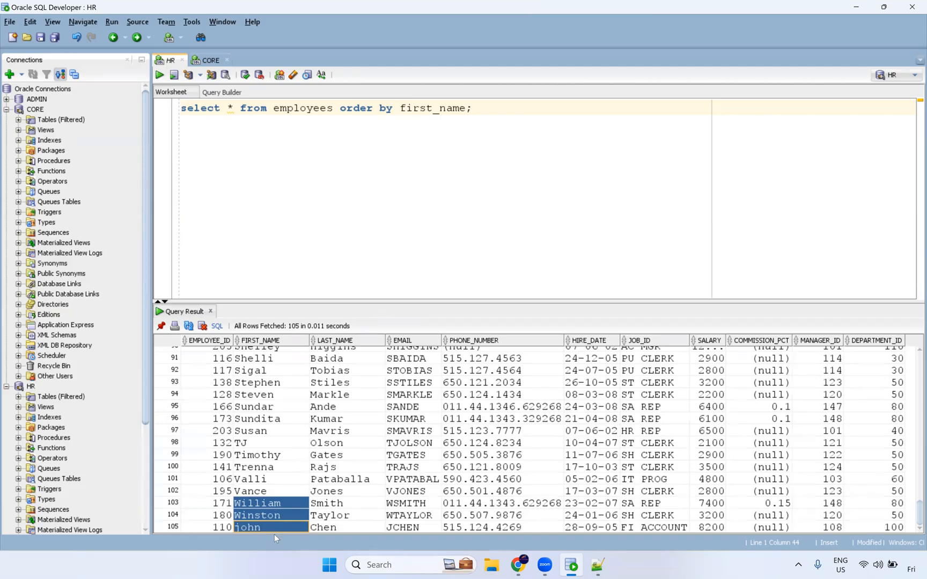
{"action": "key", "text": "Down"}
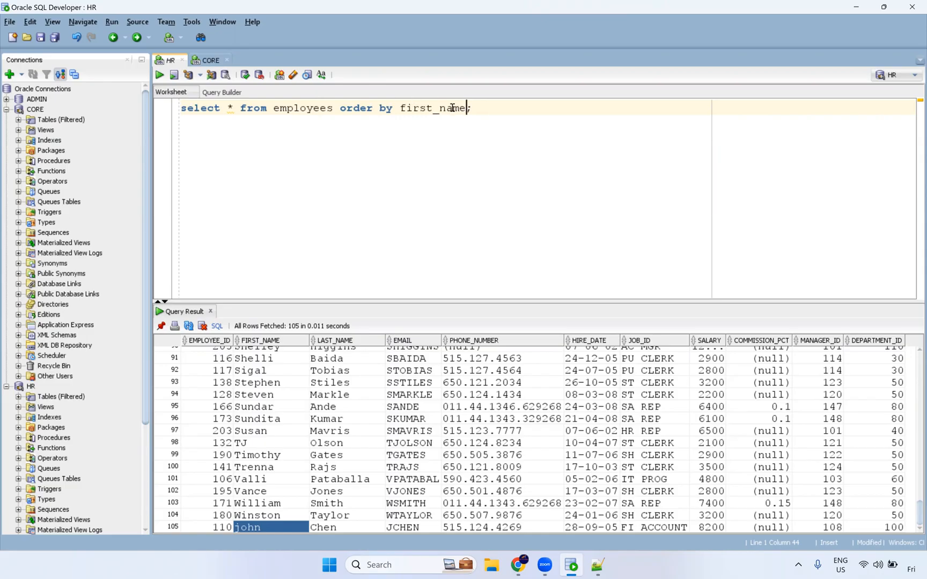
Step: Add "desc" to the first_name ordering, run the query and compare the first names in the top two rows
{"action": "type", "text": "desc"}
{"action": "key", "text": "ctrl+Return"}
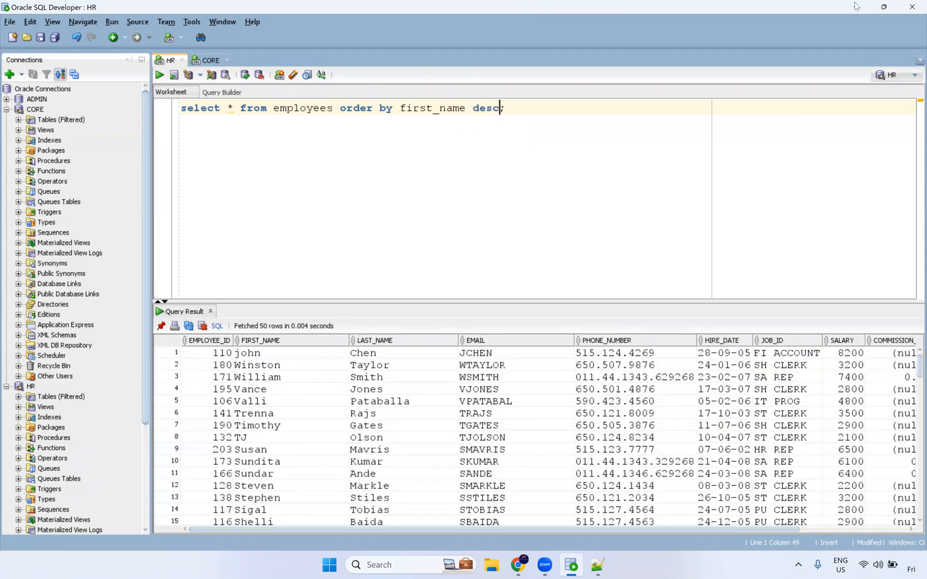
{"action": "left_click", "coordinate": [268, 353]}
{"action": "left_click", "coordinate": [268, 365]}
{"action": "left_click", "coordinate": [283, 355]}
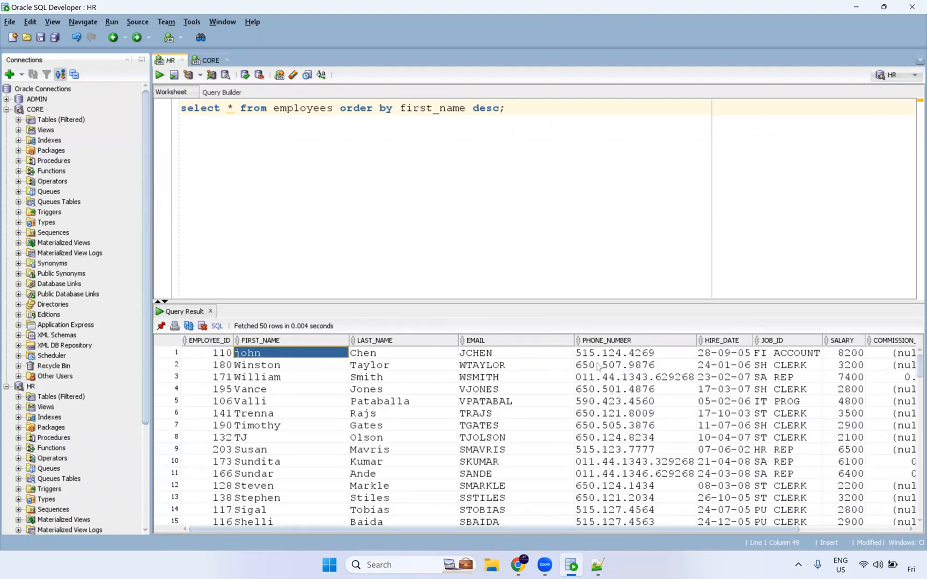
Step: Order the employees query by hire_date desc instead of first_name, run it and compare the hire dates in the top two rows
{"action": "left_click", "coordinate": [611, 354]}
{"action": "left_click_drag", "start_coordinate": [609, 510], "coordinate": [609, 497]}
{"action": "left_click_drag", "start_coordinate": [609, 435], "coordinate": [614, 354]}
{"action": "left_click_drag", "start_coordinate": [744, 355], "coordinate": [732, 467]}
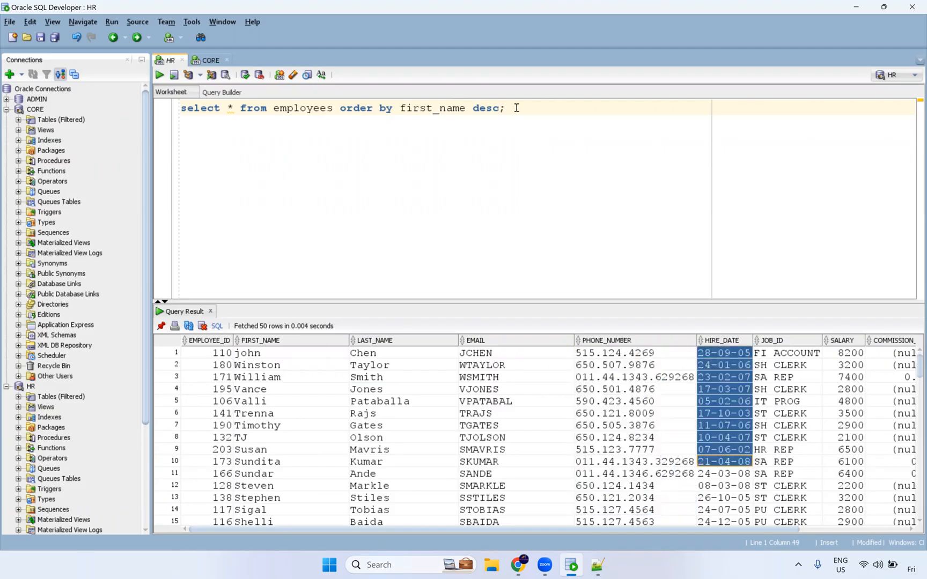
{"action": "double_click", "coordinate": [432, 109]}
{"action": "type", "text": "hi"}
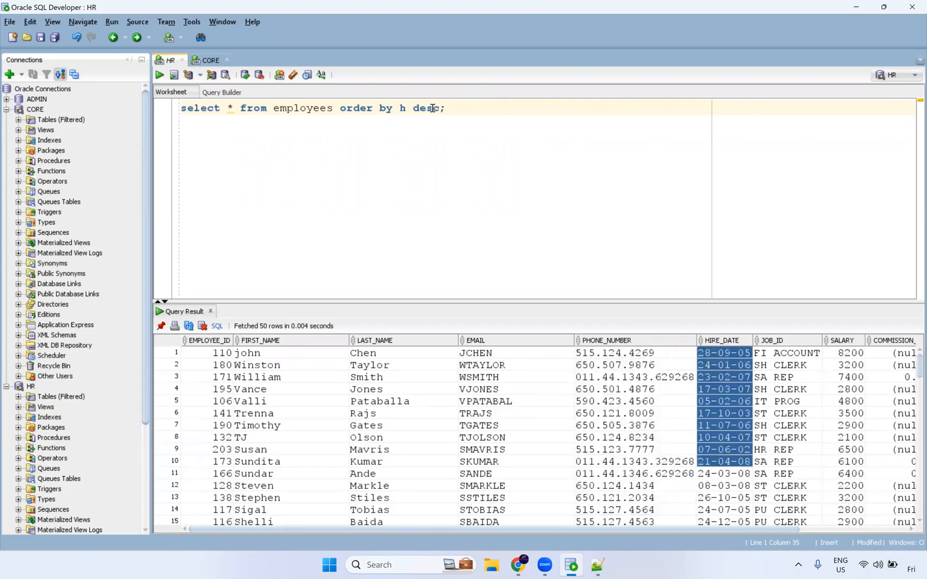
{"action": "type", "text": "re_date"}
{"action": "key", "text": "ctrl+Return"}
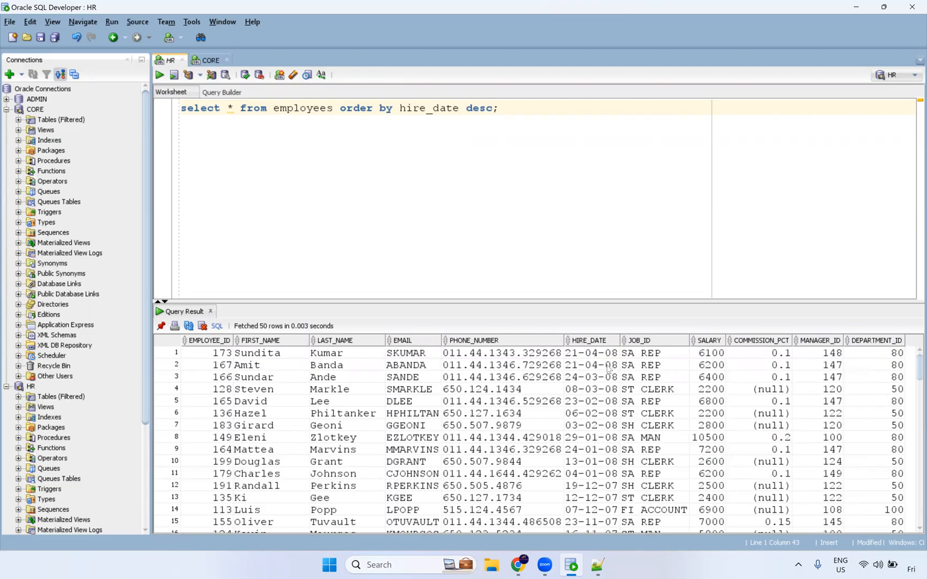
{"action": "left_click_drag", "start_coordinate": [608, 354], "coordinate": [608, 370]}
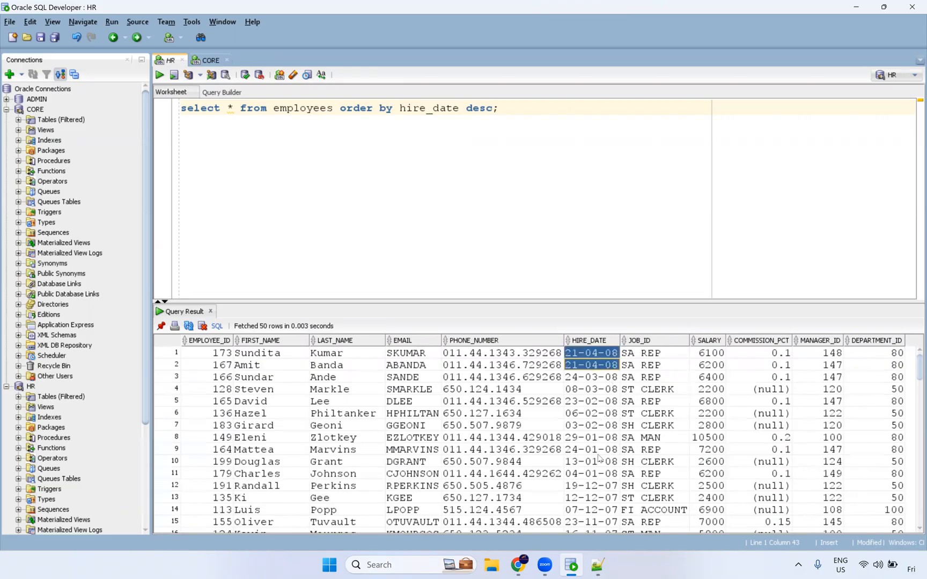
Step: Order the employees query by salary desc, run it and examine the rows that share the 11000 salary
{"action": "double_click", "coordinate": [448, 108]}
{"action": "type", "text": "salary"}
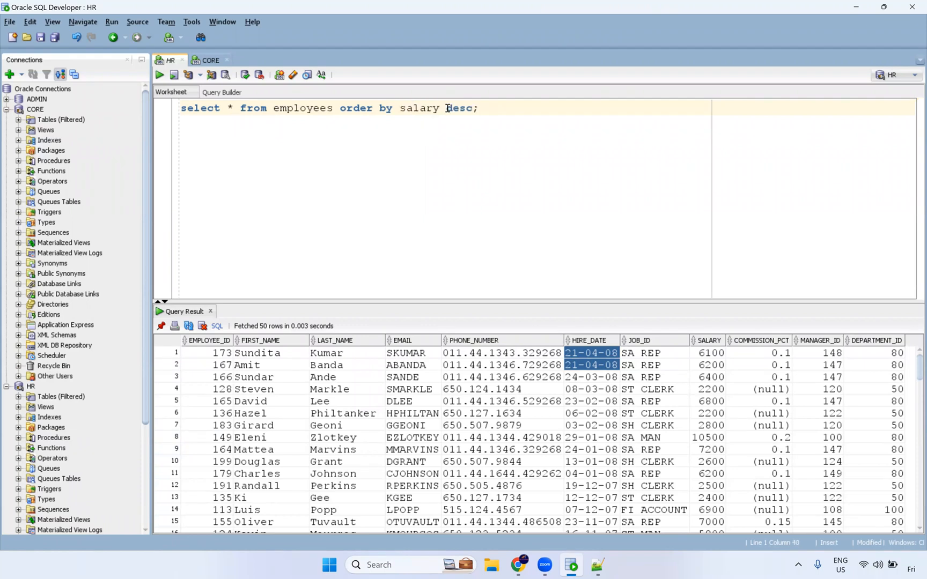
{"action": "key", "text": "ctrl+Return"}
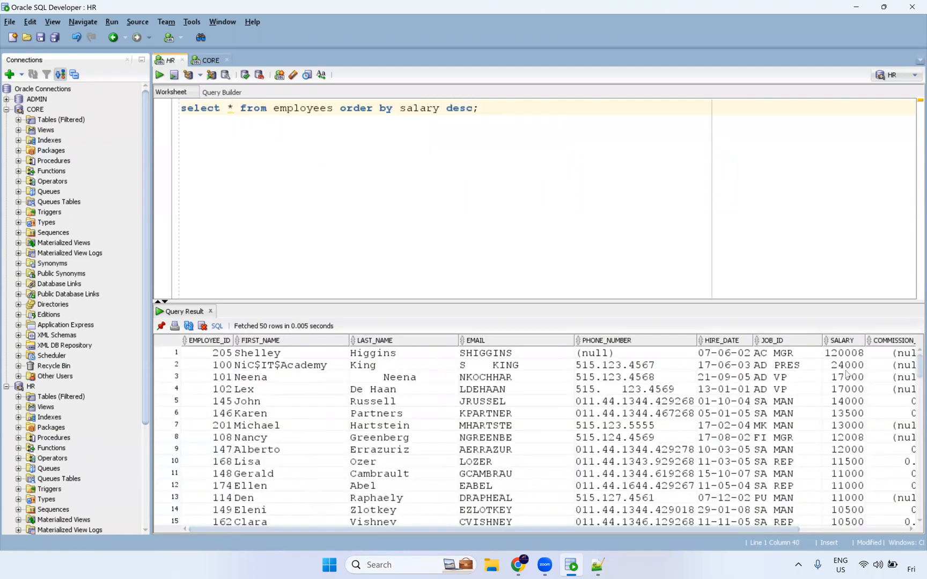
{"action": "left_click", "coordinate": [856, 358]}
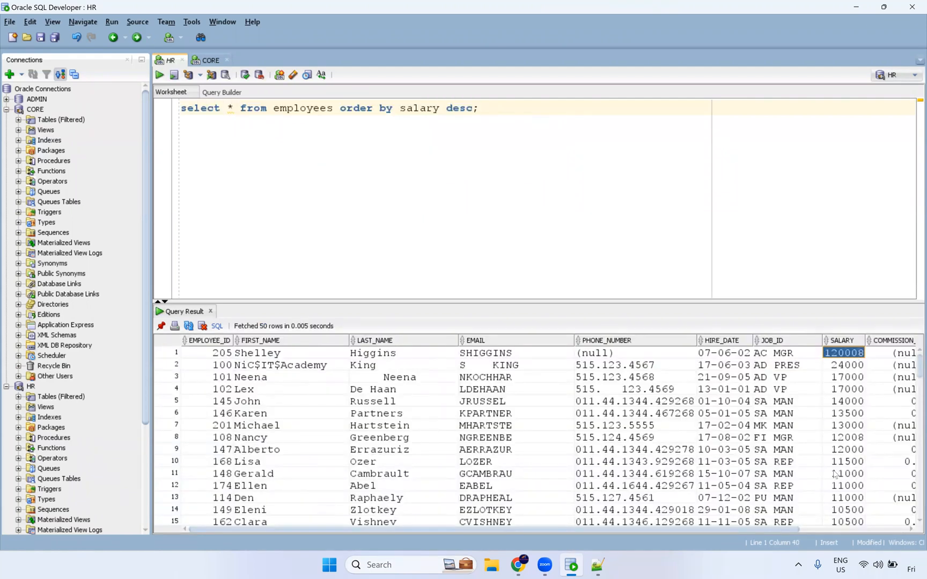
{"action": "left_click_drag", "start_coordinate": [851, 503], "coordinate": [215, 473]}
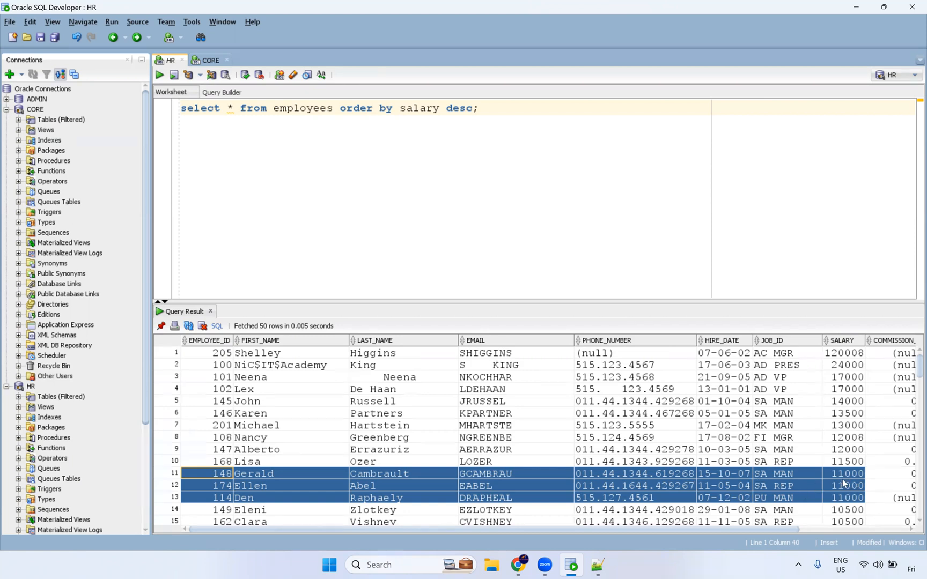
Step: Add hire_date as a second sort column after "salary desc", run the query and compare the rows with the 11000 salary
{"action": "left_click", "coordinate": [440, 108]}
{"action": "type", "text": ","}
{"action": "type", "text": "h"}
{"action": "key", "text": "BackSpace"}
{"action": "key", "text": "BackSpace"}
{"action": "key", "text": "Right"}
{"action": "key", "text": "Right"}
{"action": "key", "text": "Right"}
{"action": "type", "text": ",hire_date"}
{"action": "key", "text": "ctrl+Return"}
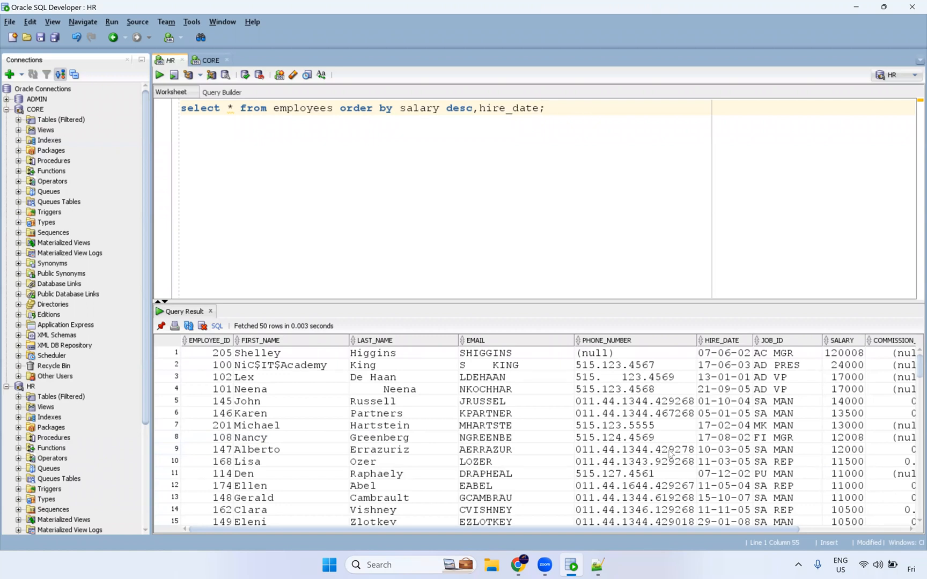
{"action": "left_click_drag", "start_coordinate": [843, 352], "coordinate": [851, 474]}
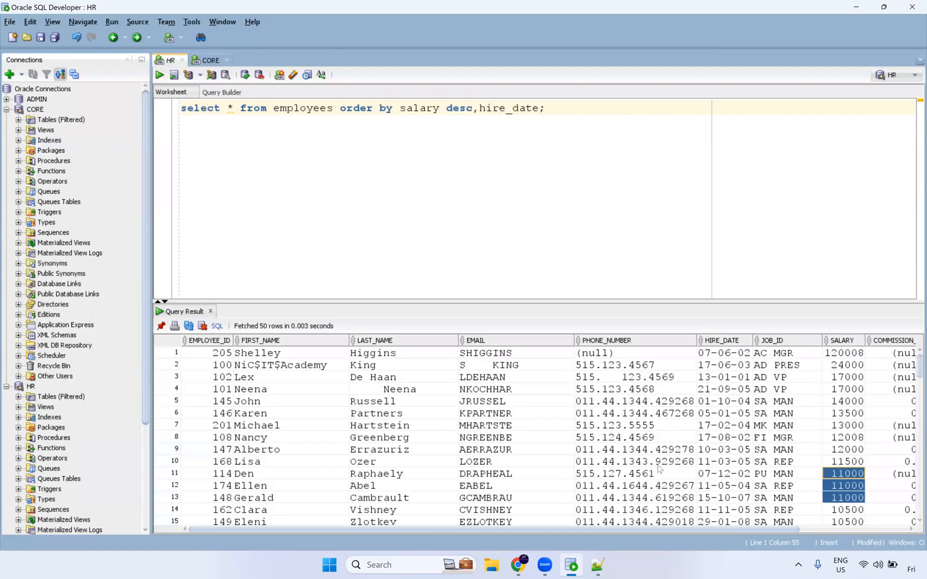
{"action": "left_click", "coordinate": [614, 474], "text": "shift"}
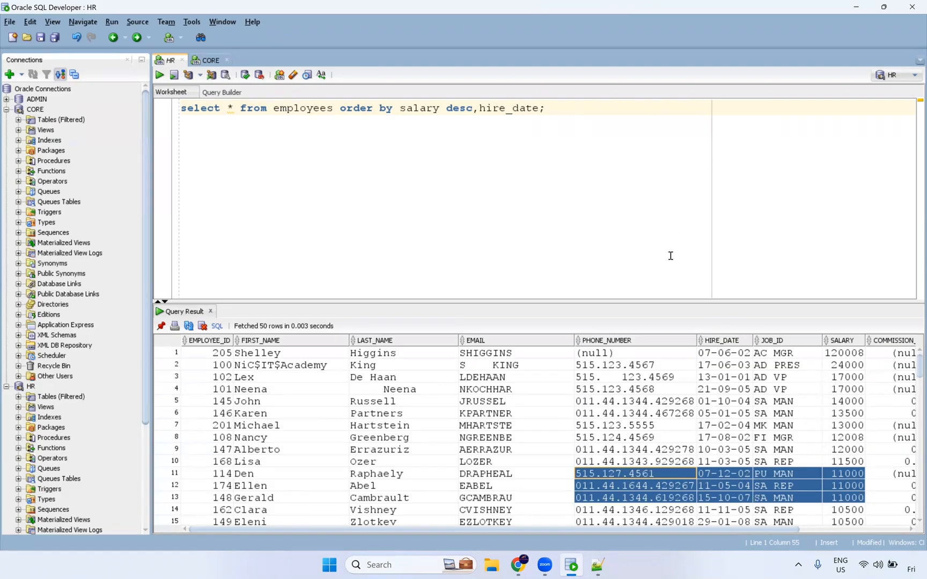
Step: Check the COMMISSION_PCT values in the result and duplicate the employees query two lines below the original
{"action": "left_click_drag", "start_coordinate": [630, 529], "coordinate": [849, 530]}
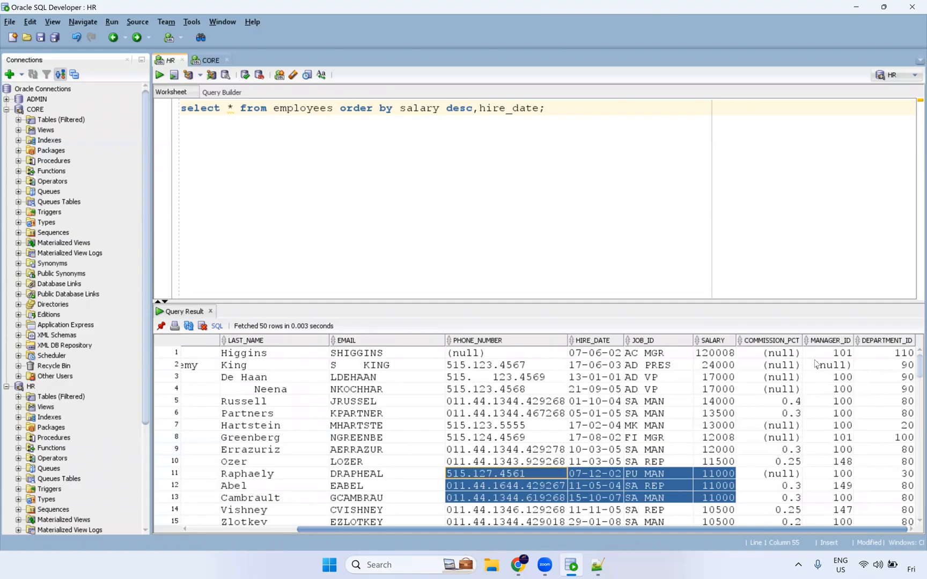
{"action": "left_click_drag", "start_coordinate": [769, 353], "coordinate": [769, 498]}
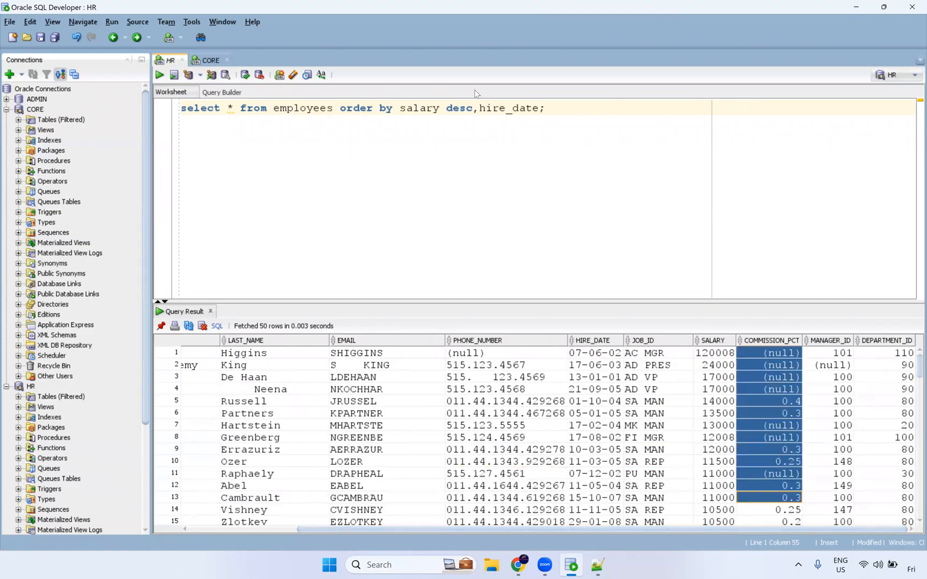
{"action": "key", "text": "ctrl+a"}
{"action": "key", "text": "ctrl+c"}
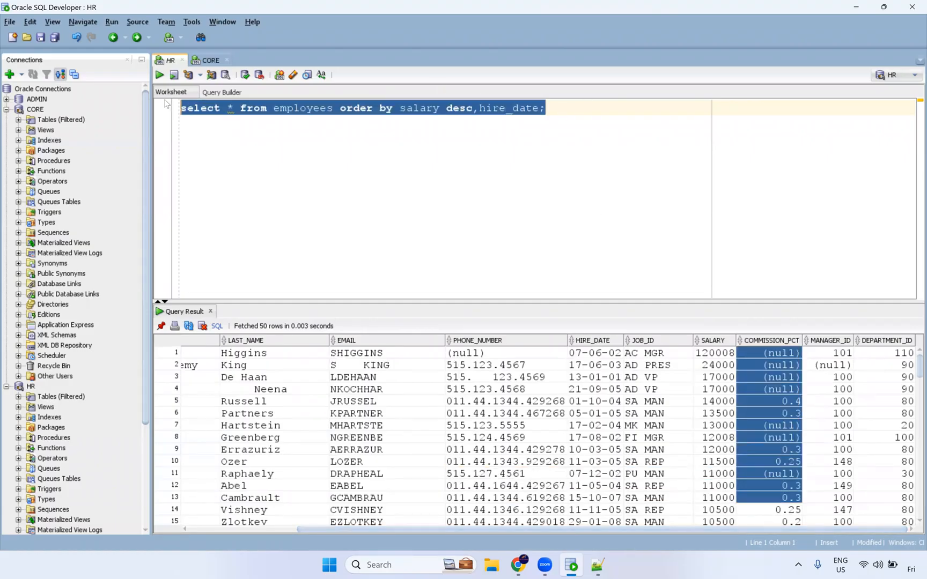
{"action": "left_click", "coordinate": [555, 117]}
{"action": "key", "text": "Return"}
{"action": "key", "text": "Return"}
{"action": "key", "text": "ctrl+v"}
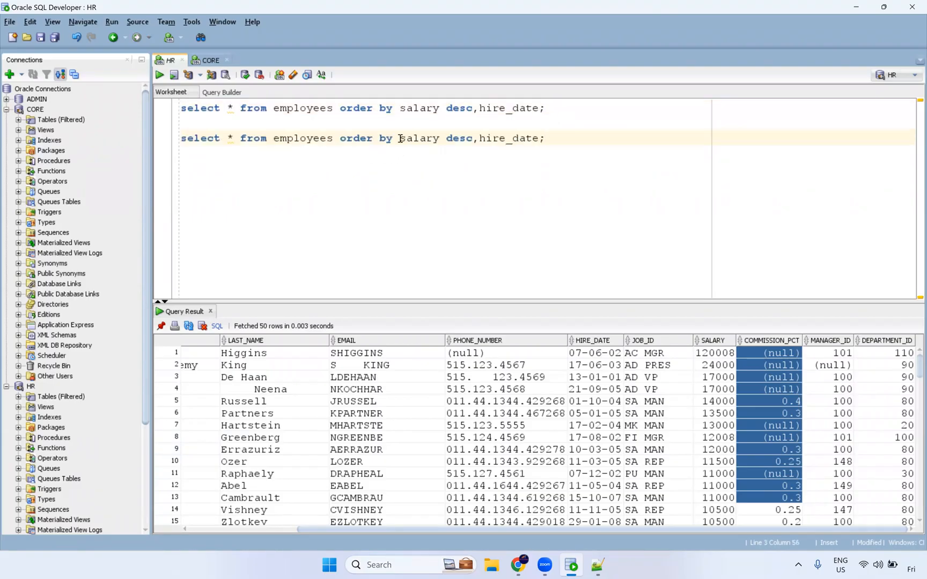
Step: Change the copied query's ordering to commission_pct, run it and examine where the null values fall in the COMMISSION_PCT column
{"action": "left_click_drag", "start_coordinate": [399, 138], "coordinate": [528, 153]}
{"action": "type", "text": "comm"}
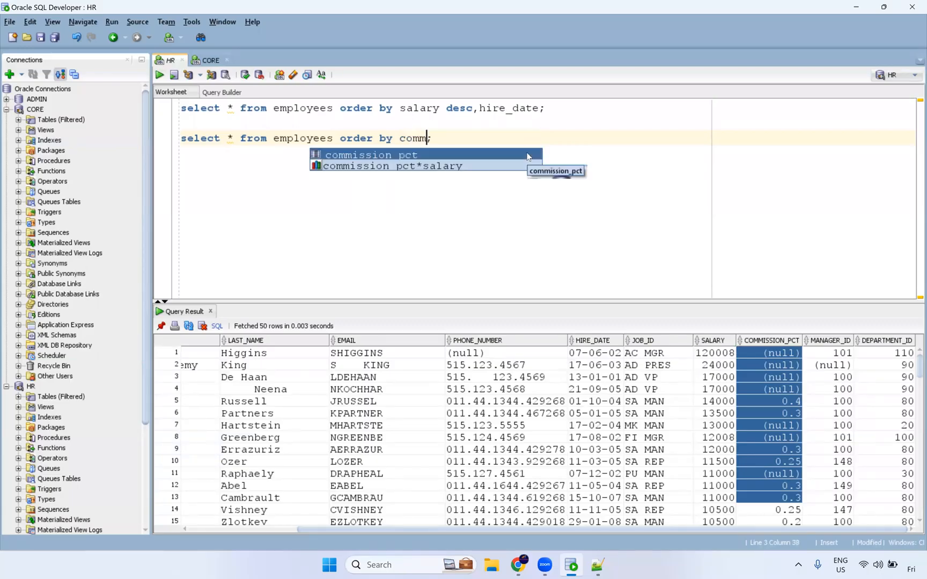
{"action": "double_click", "coordinate": [527, 155]}
{"action": "key", "text": "ctrl+Return"}
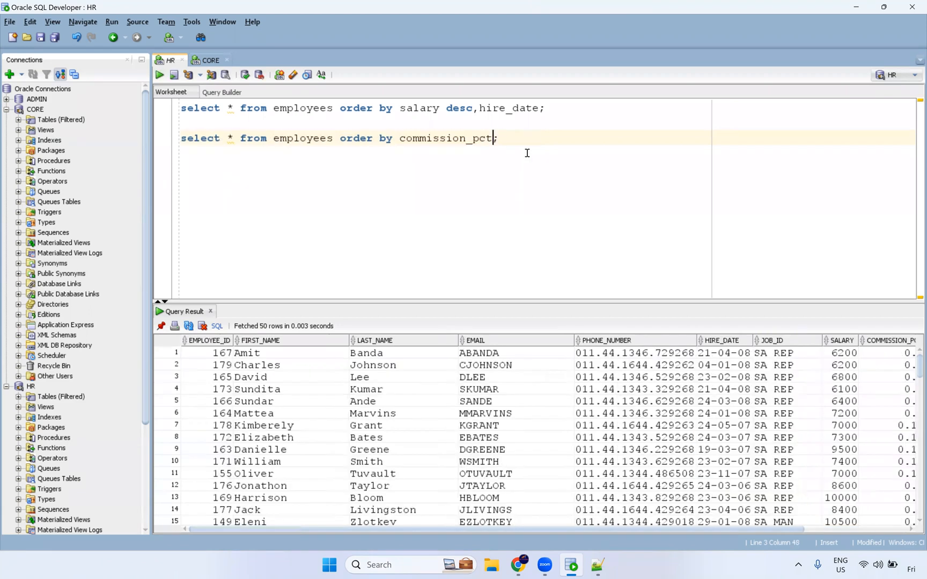
{"action": "left_click", "coordinate": [850, 530]}
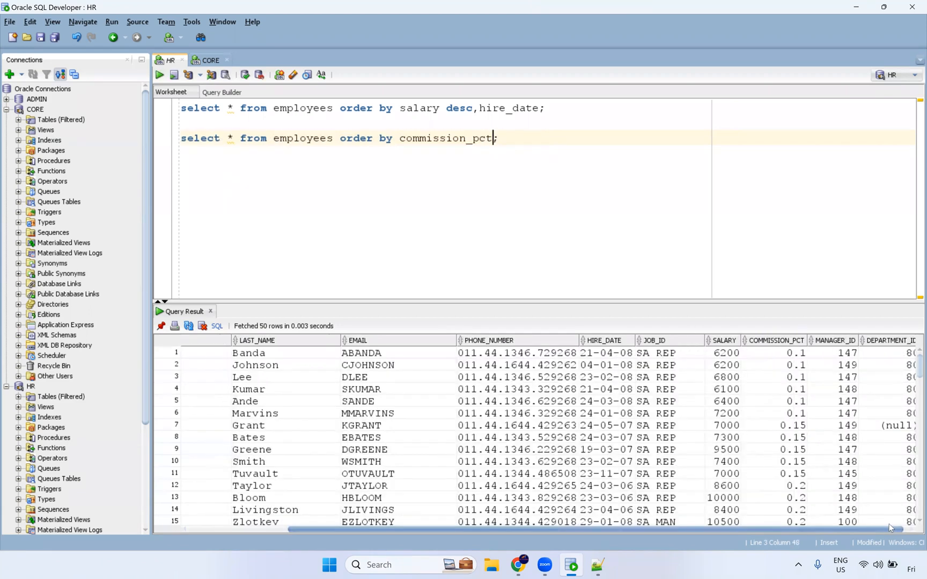
{"action": "left_click", "coordinate": [791, 364]}
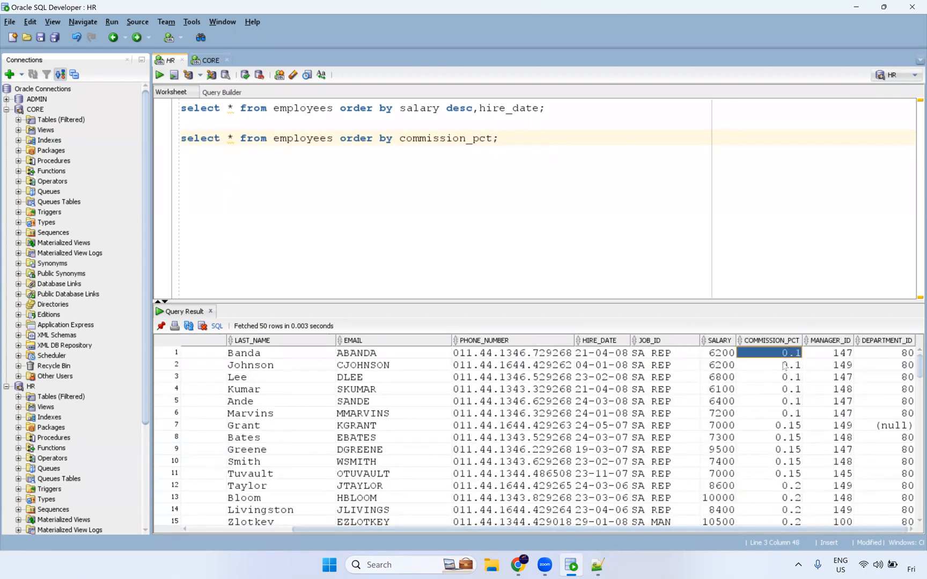
{"action": "scroll", "coordinate": [786, 378], "scroll_direction": "down", "scroll_amount": 8}
{"action": "left_click", "coordinate": [789, 461]}
{"action": "left_click_drag", "start_coordinate": [792, 474], "coordinate": [786, 546]}
Step: Add "desc" to the commission_pct ordering, run the query and examine the COMMISSION_PCT values in the top rows
{"action": "type", "text": "desc"}
{"action": "key", "text": "ctrl+Return"}
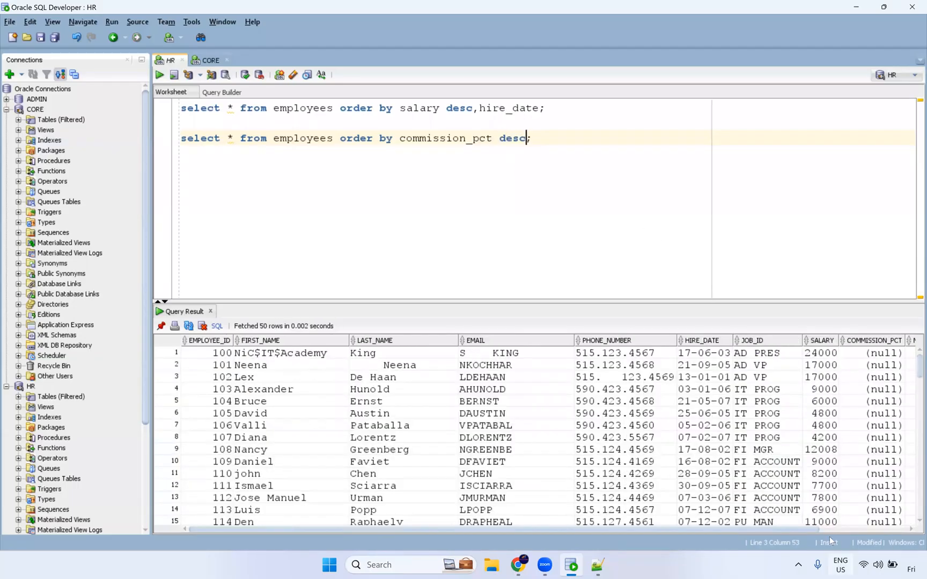
{"action": "left_click", "coordinate": [894, 529]}
{"action": "scroll", "coordinate": [785, 396], "scroll_direction": "right", "scroll_amount": 1}
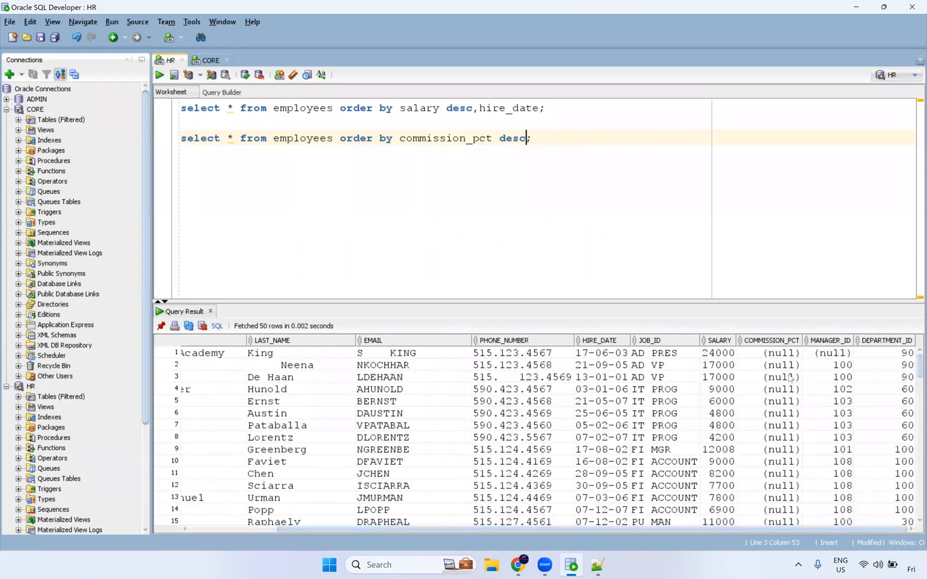
{"action": "left_click_drag", "start_coordinate": [788, 365], "coordinate": [782, 474]}
{"action": "left_click_drag", "start_coordinate": [779, 353], "coordinate": [786, 502]}
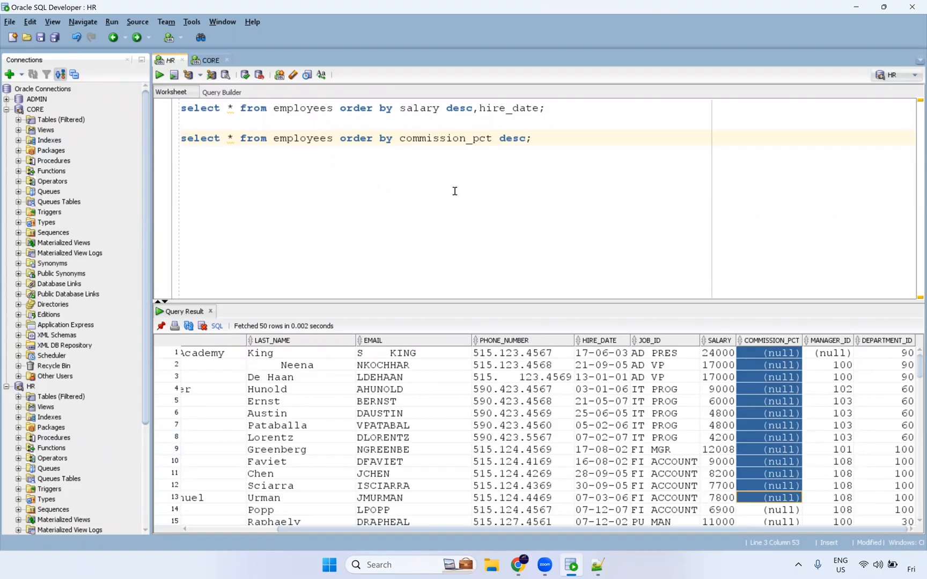
Step: Count the result columns up to SALARY and replace salary with column position 8 in the first query's ordering
{"action": "left_click", "coordinate": [559, 216]}
{"action": "key", "text": "Return"}
{"action": "key", "text": "Return"}
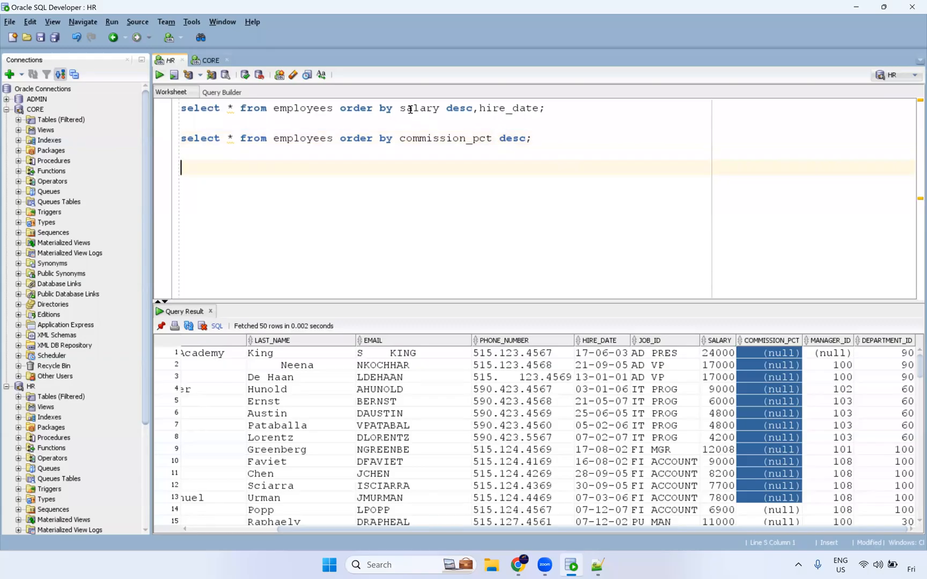
{"action": "double_click", "coordinate": [414, 107]}
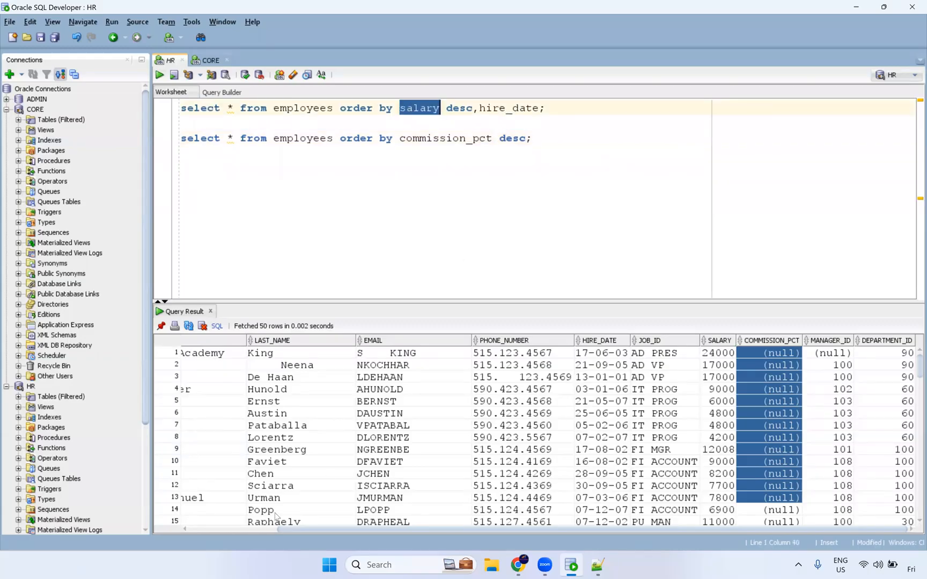
{"action": "left_click_drag", "start_coordinate": [282, 532], "coordinate": [191, 532]}
{"action": "left_click_drag", "start_coordinate": [220, 424], "coordinate": [488, 424]}
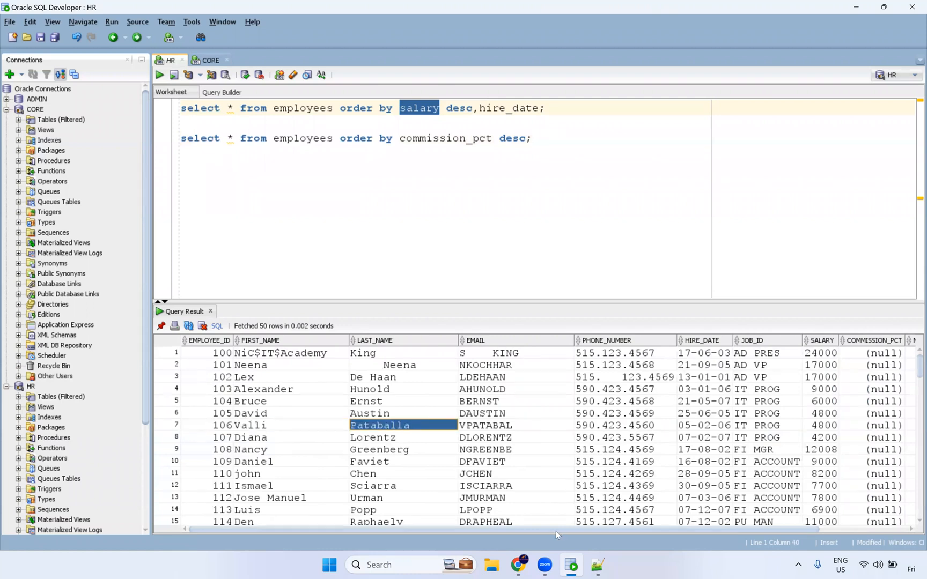
{"action": "left_click", "coordinate": [590, 413]}
{"action": "scroll", "coordinate": [590, 410], "scroll_direction": "right", "scroll_amount": 3}
{"action": "left_click", "coordinate": [594, 402]}
{"action": "left_click", "coordinate": [674, 409]}
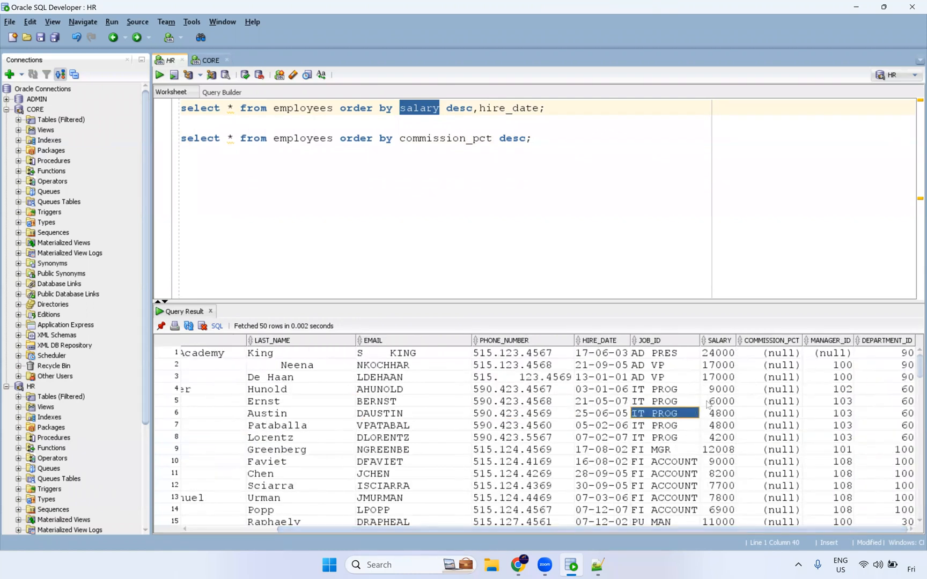
{"action": "left_click", "coordinate": [706, 401]}
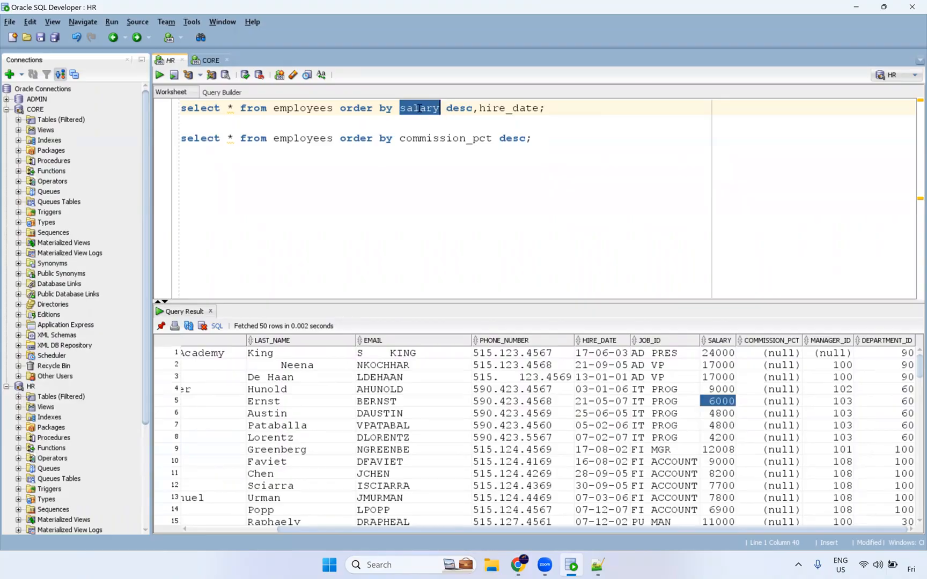
{"action": "type", "text": "8"}
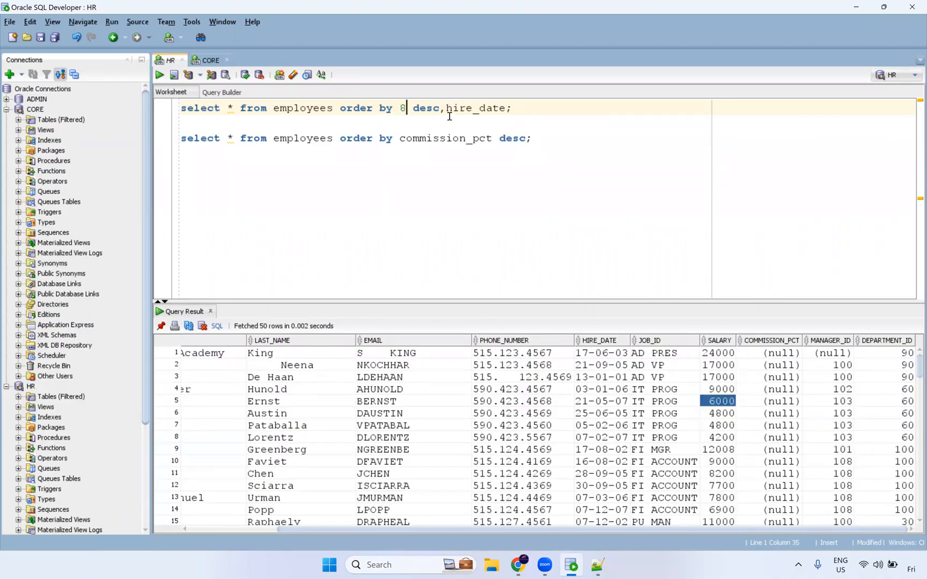
Step: Replace hire_date with column position 6 in the first query's ordering and run the query
{"action": "double_click", "coordinate": [473, 108]}
{"action": "type", "text": "6"}
{"action": "left_click", "coordinate": [614, 413]}
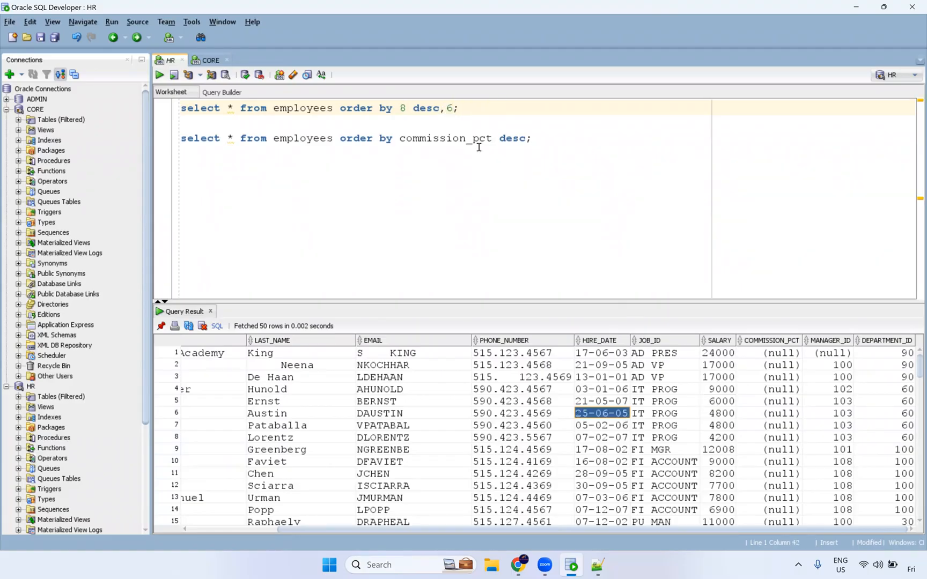
{"action": "left_click", "coordinate": [475, 111]}
{"action": "key", "text": "ctrl+Return"}
Step: Examine how positions 8 and 6 sort the SALARY and HIRE_DATE columns, comparing the rows with the 17000 salary
{"action": "left_click", "coordinate": [407, 109]}
{"action": "key", "text": "shift+Left"}
{"action": "left_click_drag", "start_coordinate": [227, 364], "coordinate": [585, 436]}
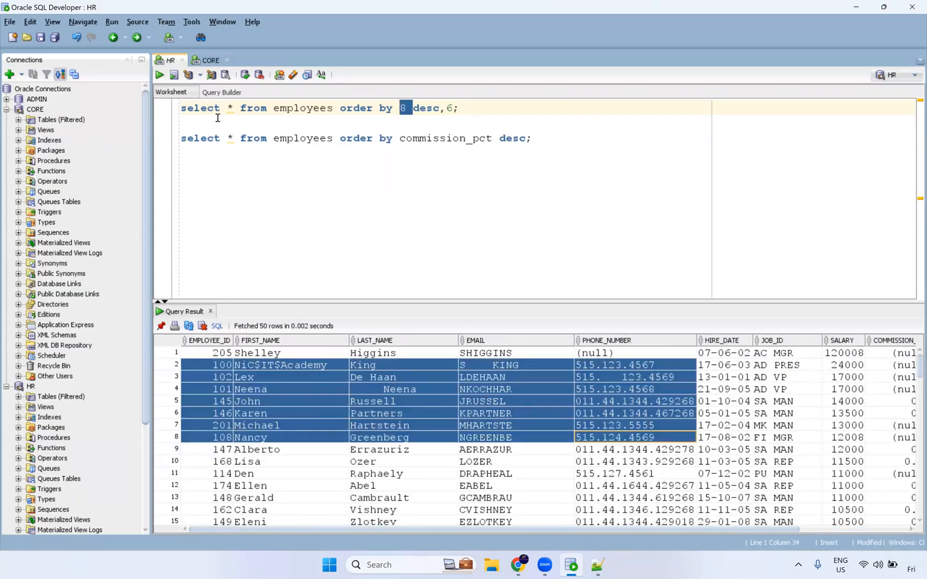
{"action": "left_click_drag", "start_coordinate": [228, 110], "coordinate": [235, 108]}
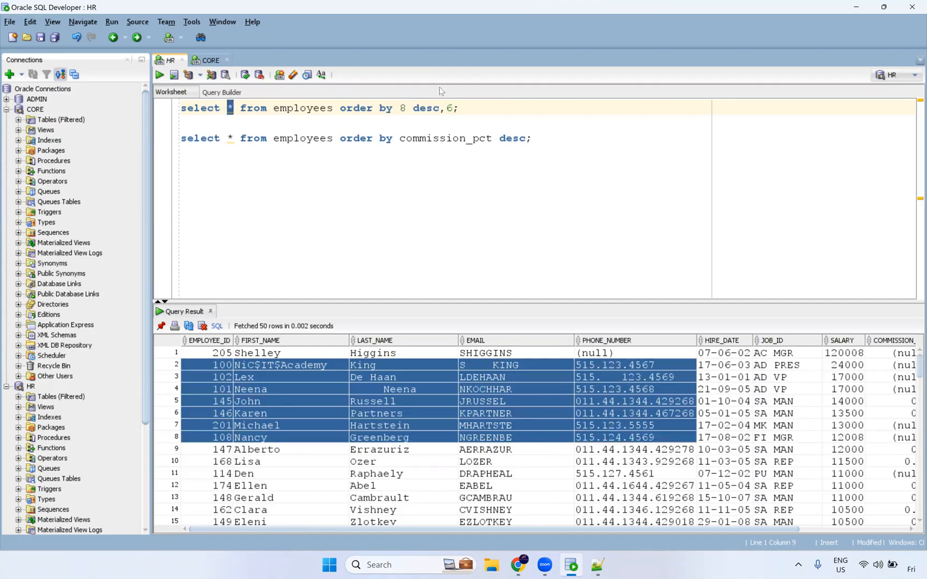
{"action": "left_click_drag", "start_coordinate": [406, 109], "coordinate": [398, 110]}
{"action": "left_click_drag", "start_coordinate": [845, 353], "coordinate": [846, 498]}
{"action": "mouse_move", "coordinate": [453, 108]}
{"action": "left_mouse_down"}
{"action": "mouse_move", "coordinate": [427, 108]}
{"action": "mouse_move", "coordinate": [447, 107]}
{"action": "left_mouse_up"}
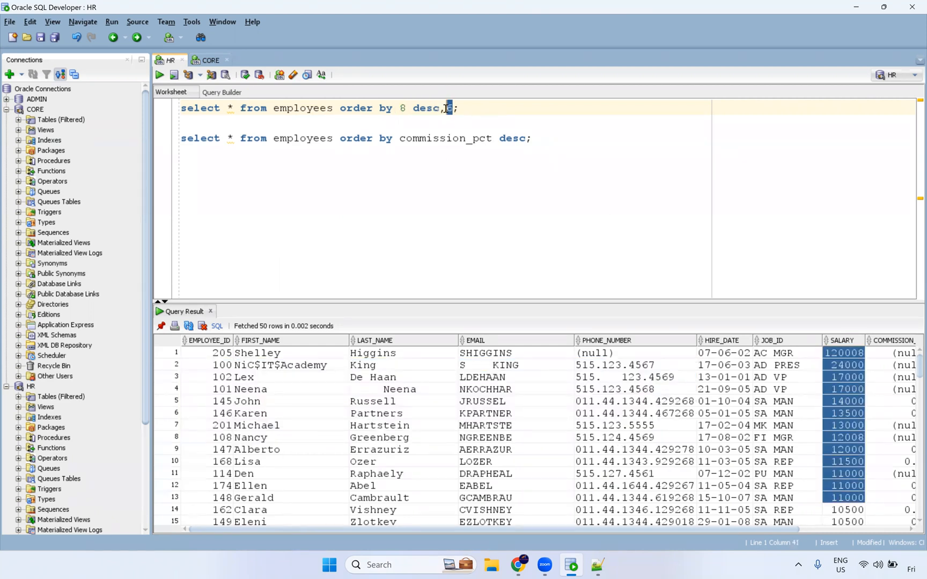
{"action": "left_click", "coordinate": [843, 387]}
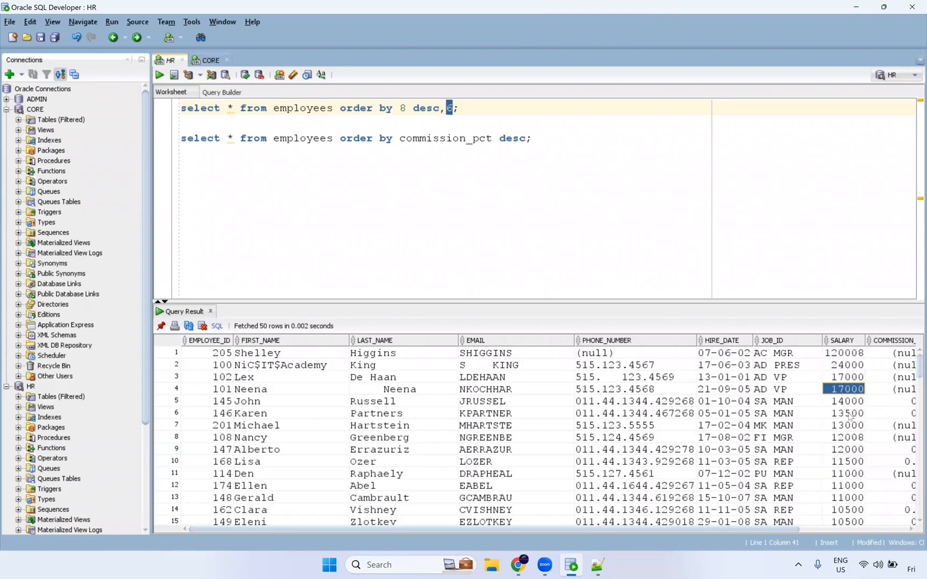
{"action": "left_click", "coordinate": [856, 380]}
{"action": "left_click_drag", "start_coordinate": [854, 375], "coordinate": [638, 379]}
{"action": "key", "text": "shift+Left"}
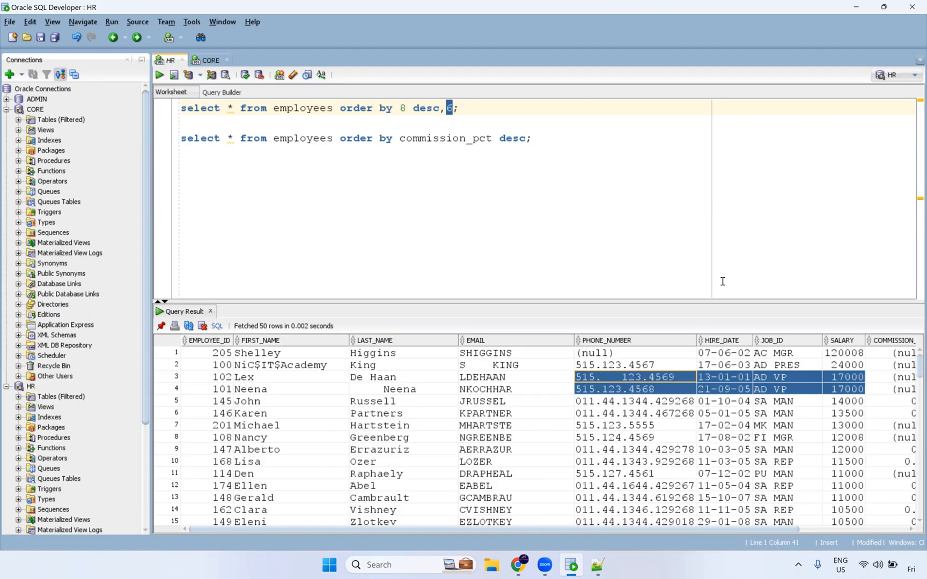
{"action": "left_click", "coordinate": [519, 138]}
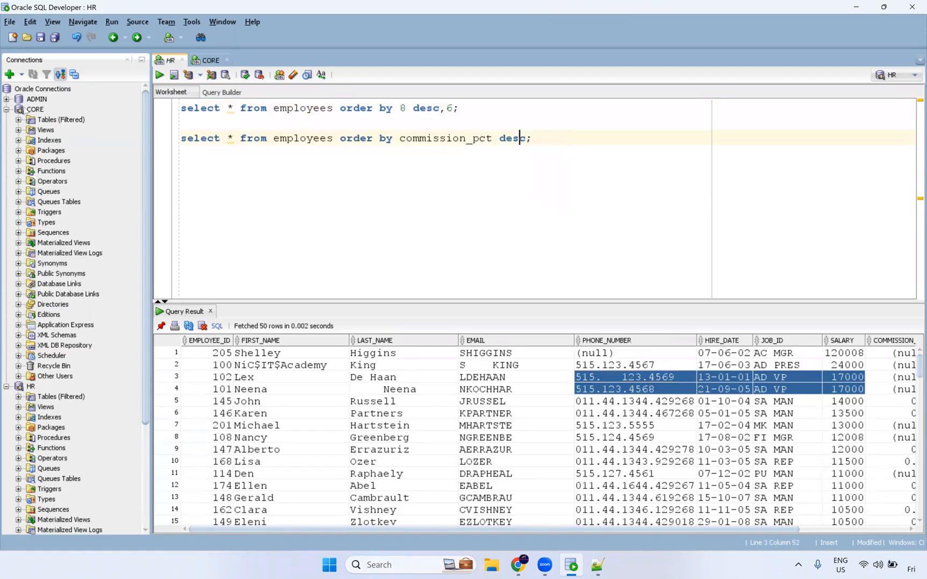
Step: Switch to Informatica Cloud in the browser, enlarge the page view and open the Data Integration service
{"action": "key", "text": "ctrl+a"}
{"action": "left_click", "coordinate": [518, 565]}
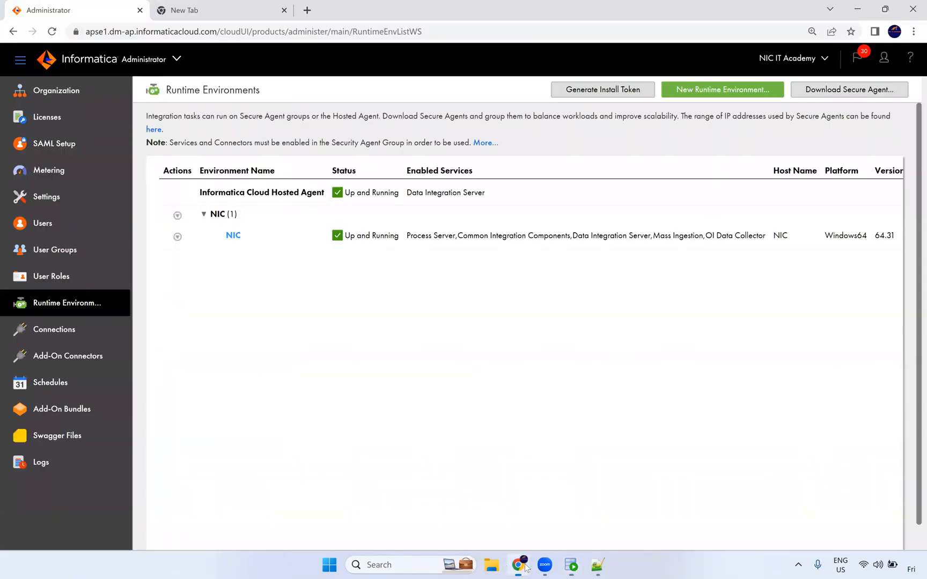
{"action": "left_click", "coordinate": [176, 215]}
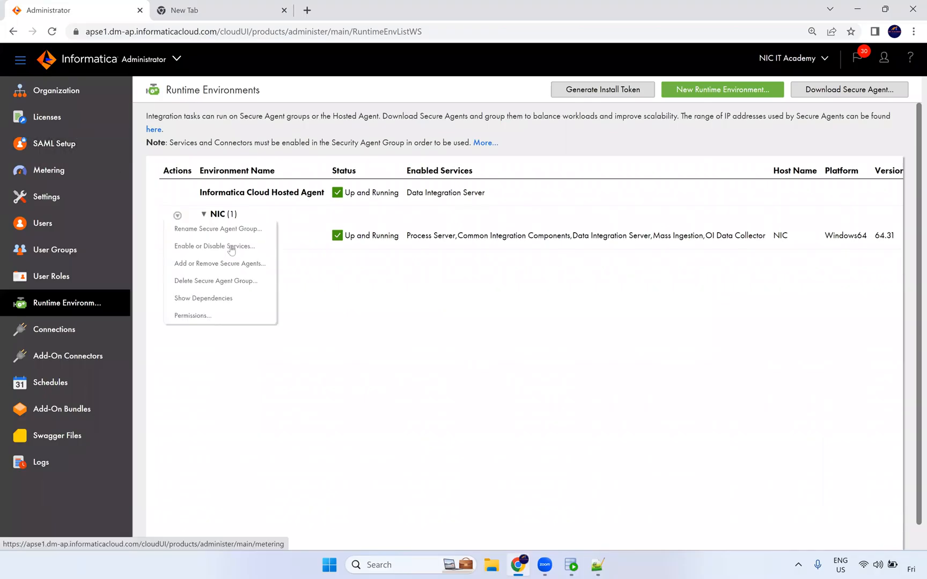
{"action": "key", "text": "ctrl+plus"}
{"action": "key", "text": "ctrl+plus"}
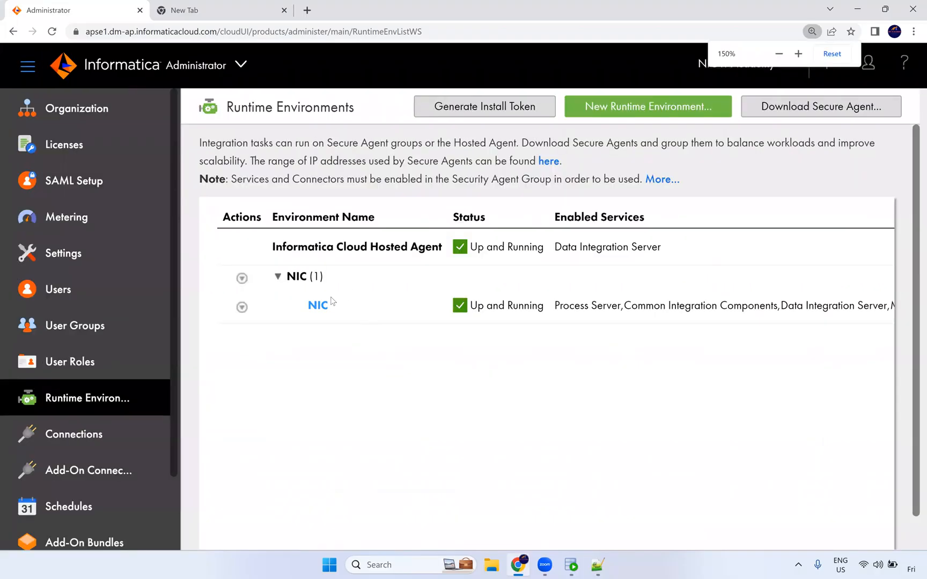
{"action": "left_click", "coordinate": [180, 64]}
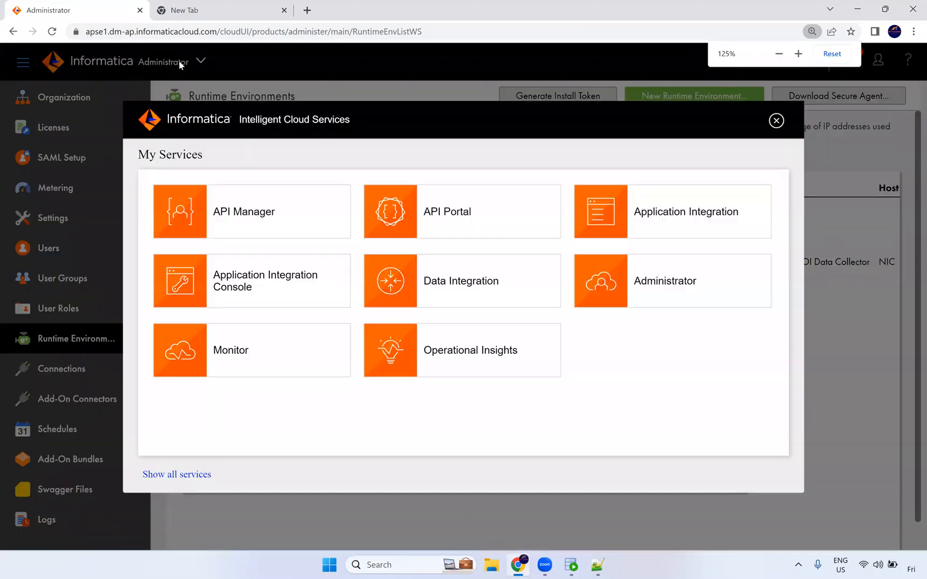
{"action": "left_click", "coordinate": [467, 291]}
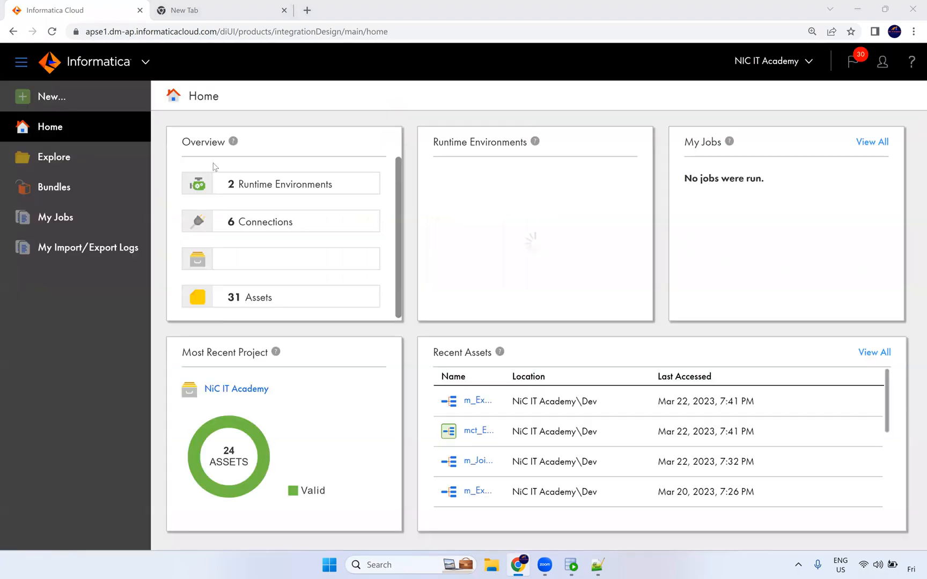
Step: Create a new mapping and name it m_Sorter_Transformation
{"action": "left_click", "coordinate": [54, 97]}
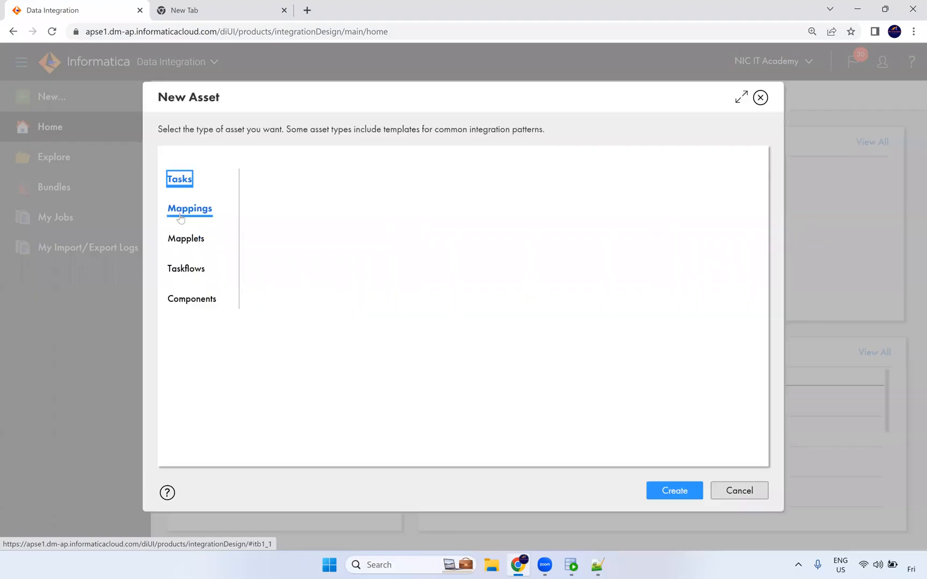
{"action": "left_click", "coordinate": [190, 208]}
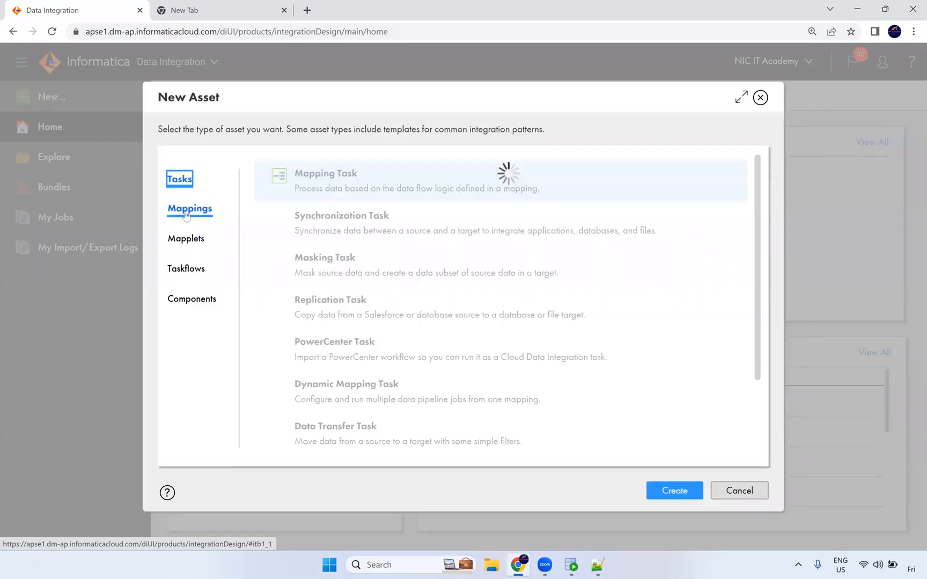
{"action": "left_click", "coordinate": [671, 496]}
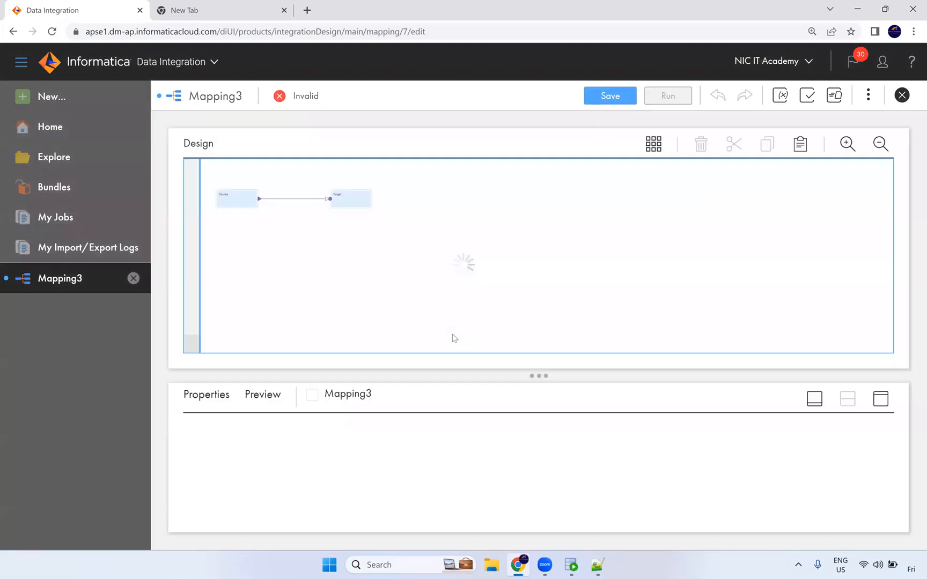
{"action": "left_click_drag", "start_coordinate": [296, 430], "coordinate": [193, 428]}
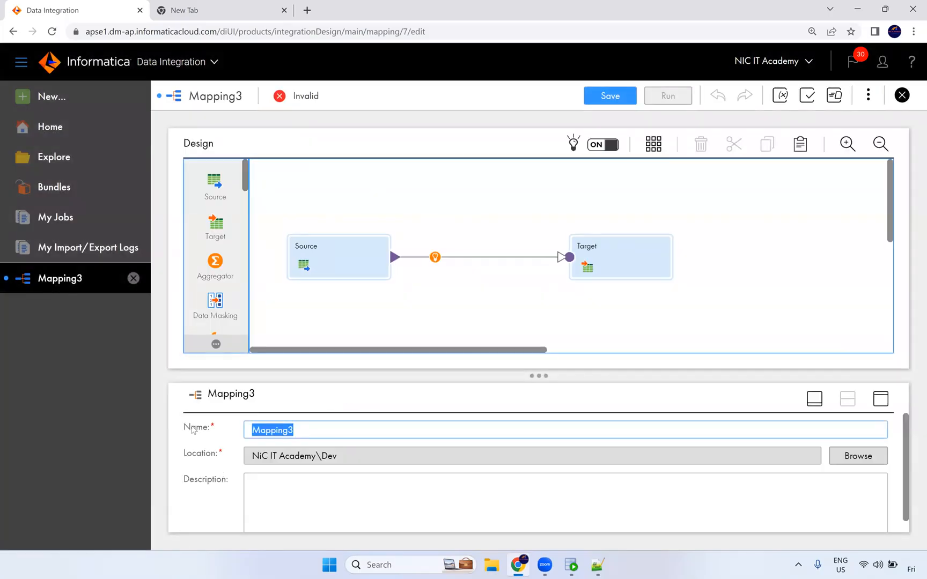
{"action": "type", "text": "m_"}
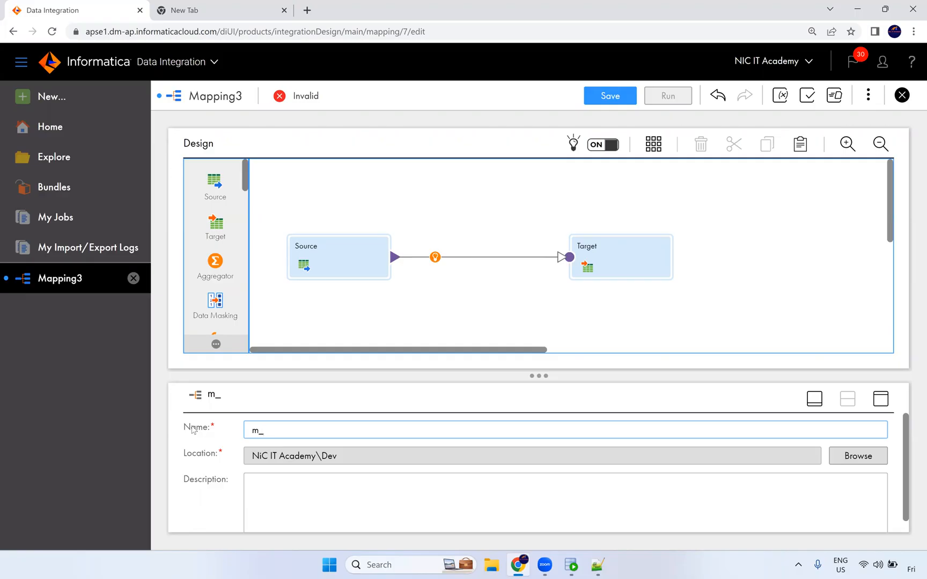
{"action": "type", "text": "orter_Transfformationormation"}
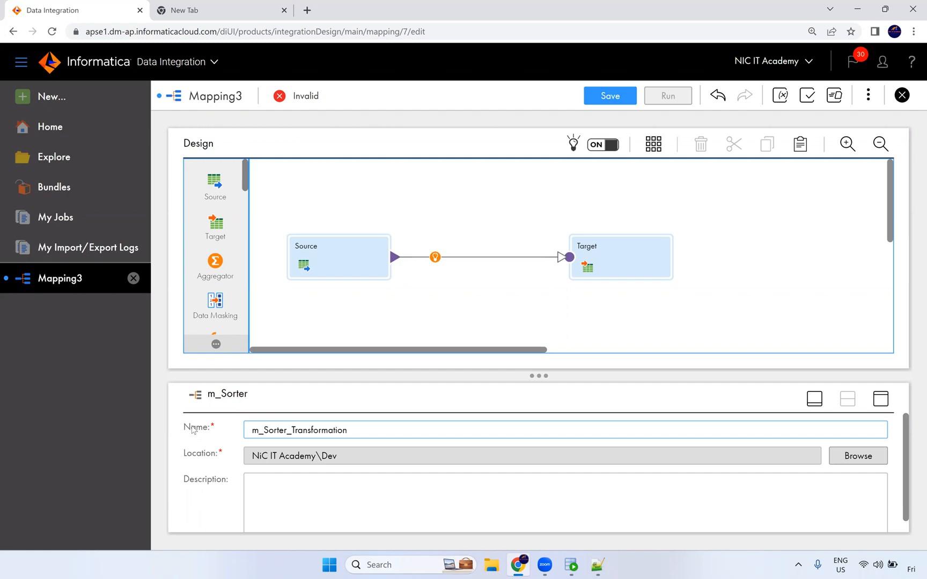
Step: Configure the mapping's Source with the Oracle_Src connection and the EMPLOYEES table as its object
{"action": "left_click", "coordinate": [311, 252]}
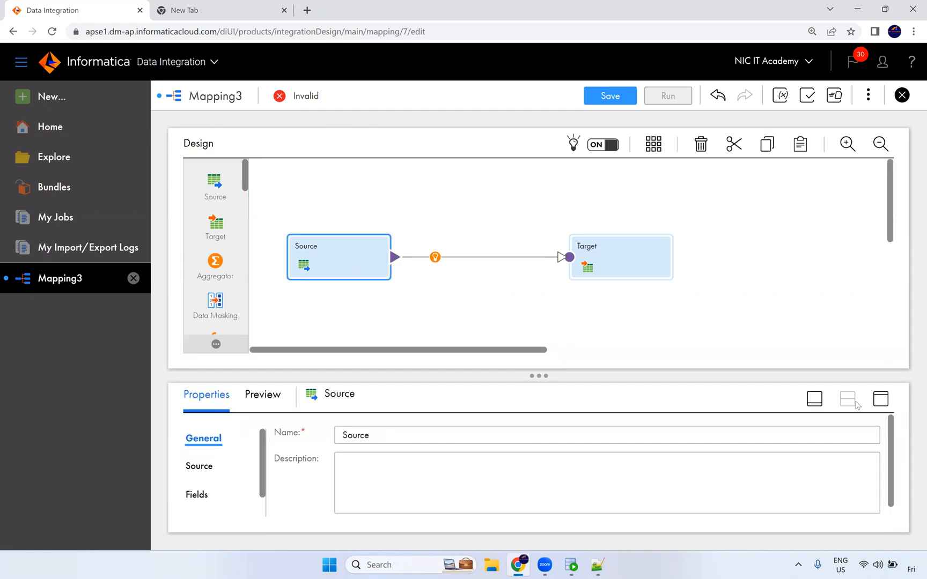
{"action": "left_click", "coordinate": [880, 399]}
{"action": "left_click", "coordinate": [200, 211]}
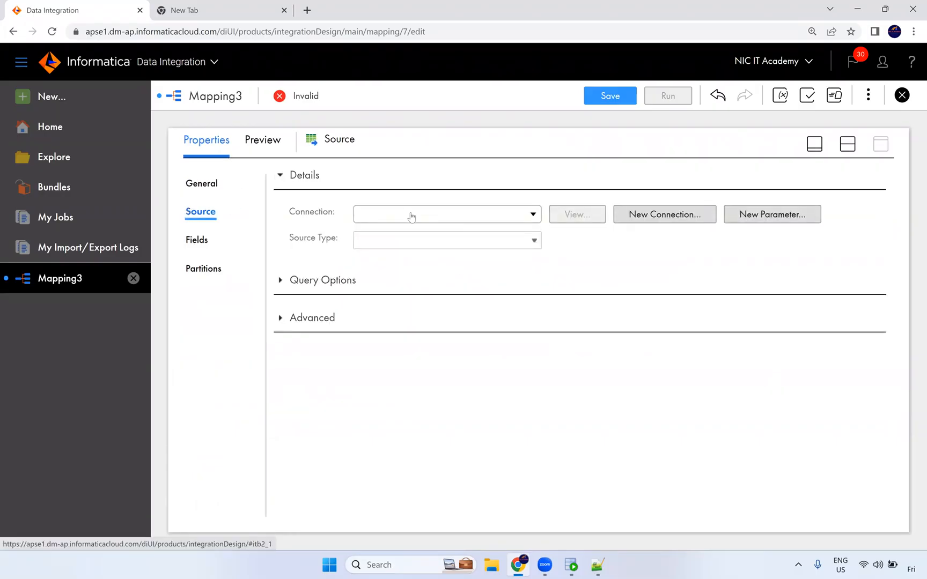
{"action": "left_click", "coordinate": [412, 216]}
{"action": "left_click", "coordinate": [413, 315]}
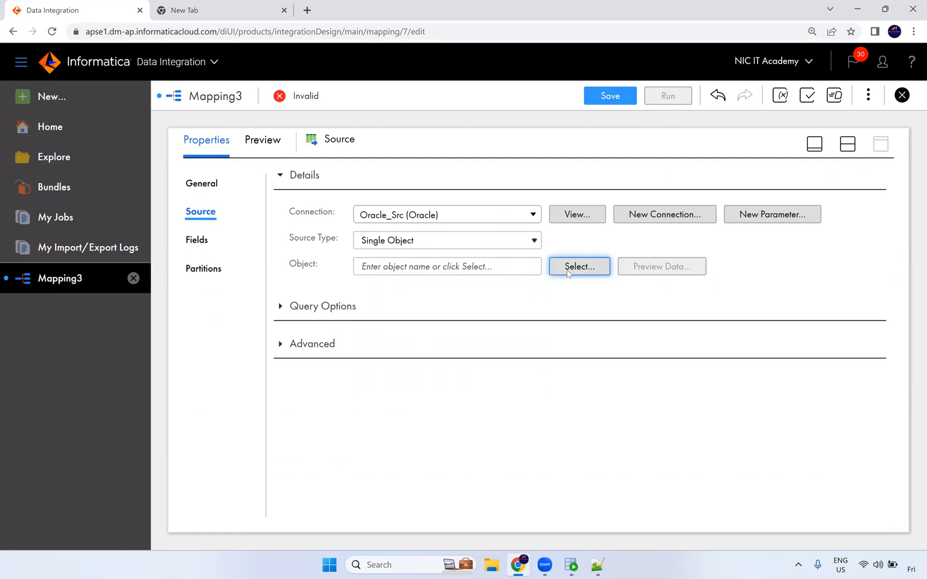
{"action": "left_click", "coordinate": [563, 269]}
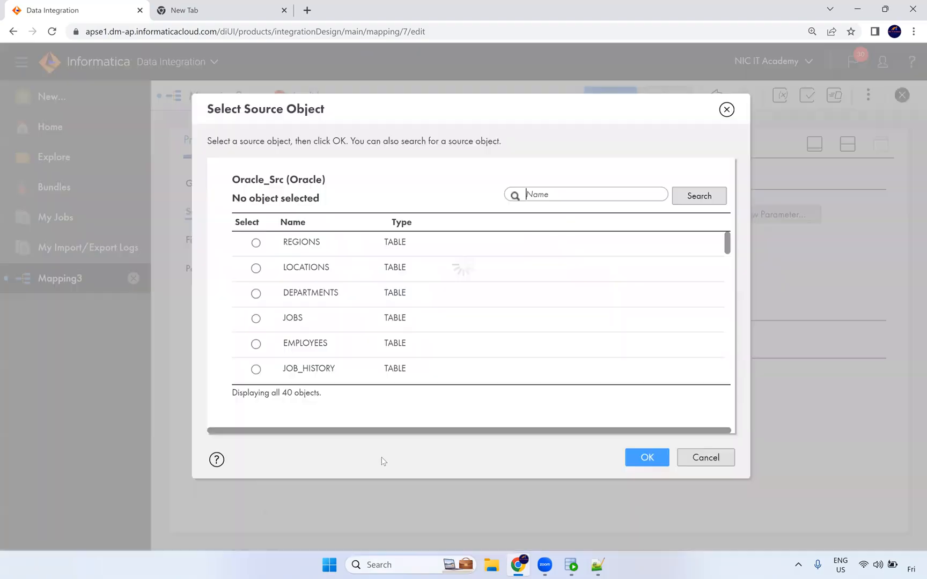
{"action": "left_click", "coordinate": [536, 344]}
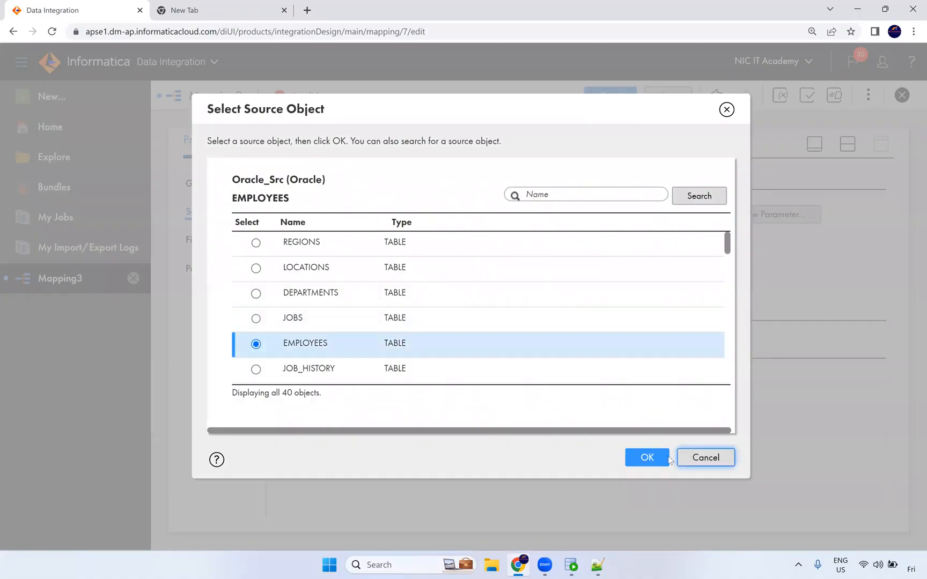
{"action": "left_click", "coordinate": [648, 458]}
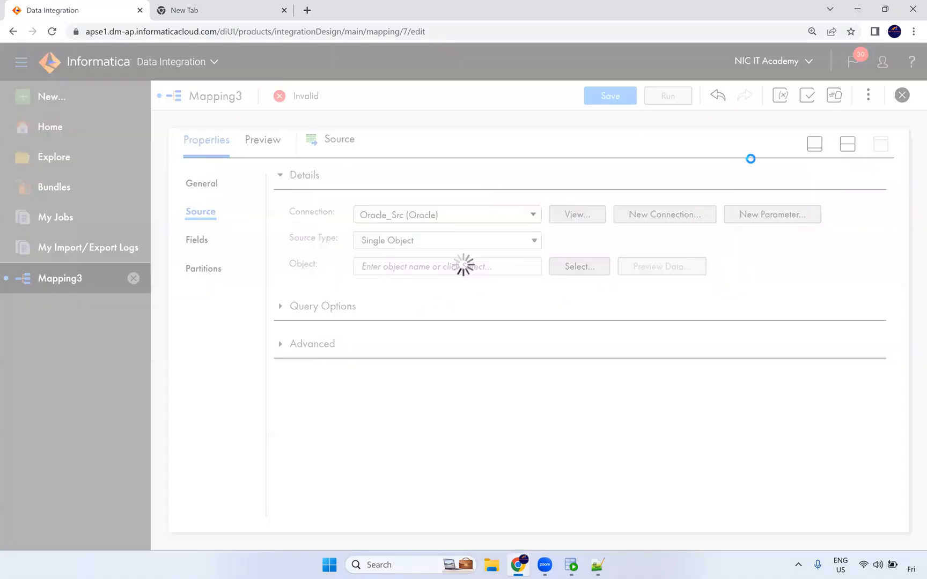
{"action": "left_click", "coordinate": [856, 148]}
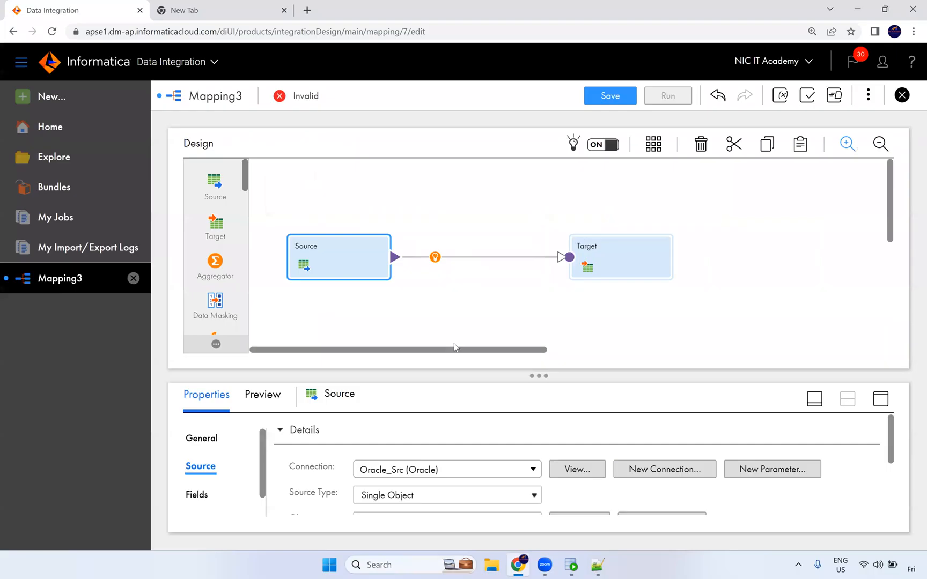
{"action": "left_click", "coordinate": [434, 257]}
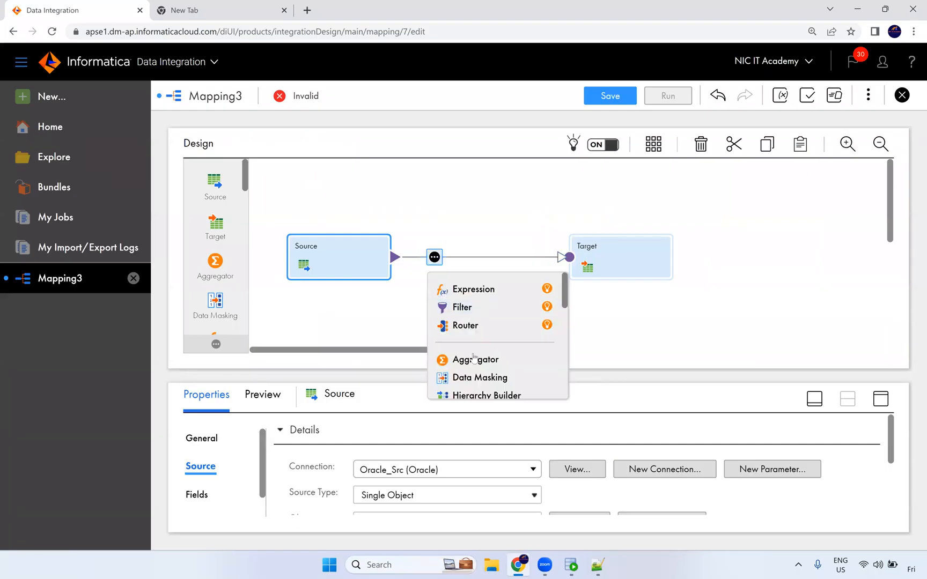
{"action": "scroll", "coordinate": [475, 348], "scroll_direction": "down", "scroll_amount": 2}
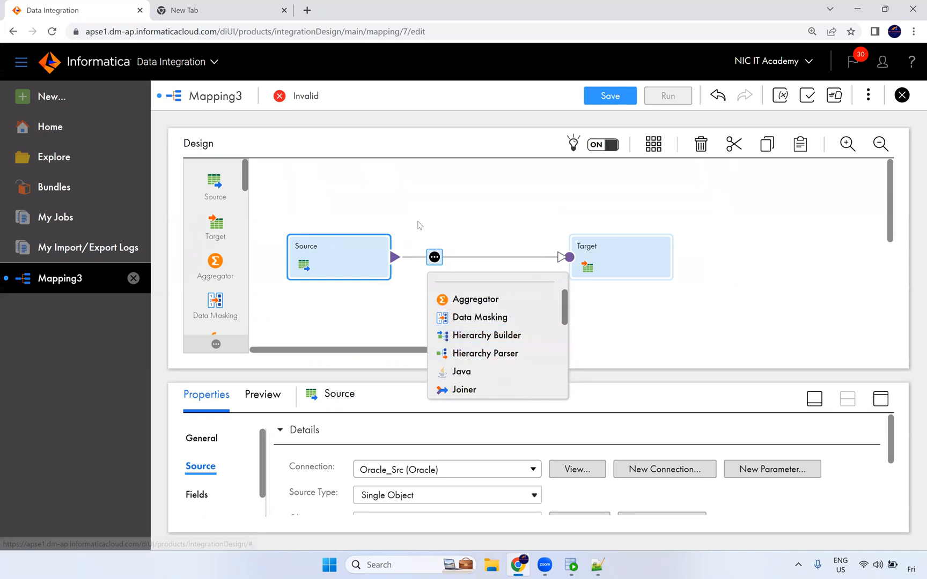
{"action": "left_click", "coordinate": [420, 223]}
Step: Review the Source's connection details, its field list and the filter and sort settings in its query options
{"action": "left_click", "coordinate": [333, 251]}
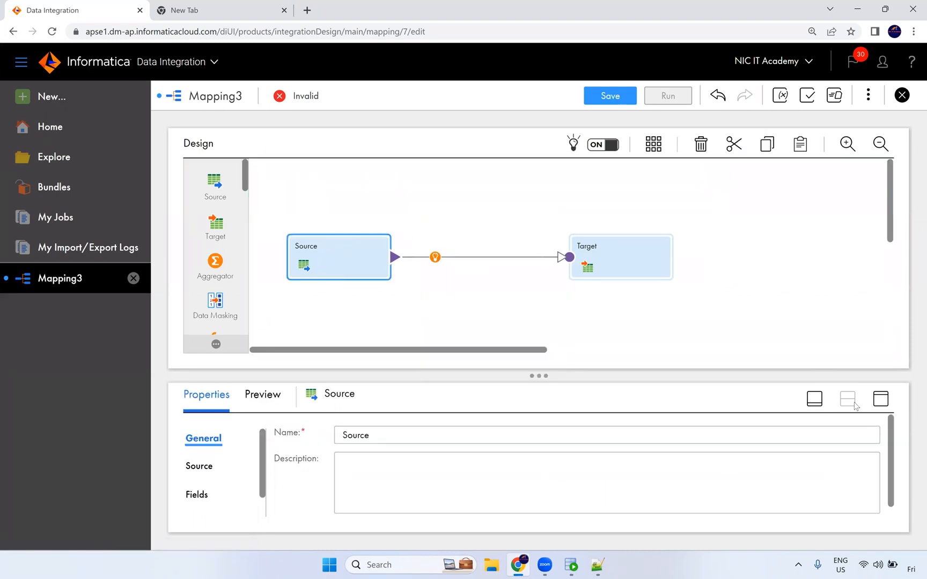
{"action": "left_click", "coordinate": [879, 401]}
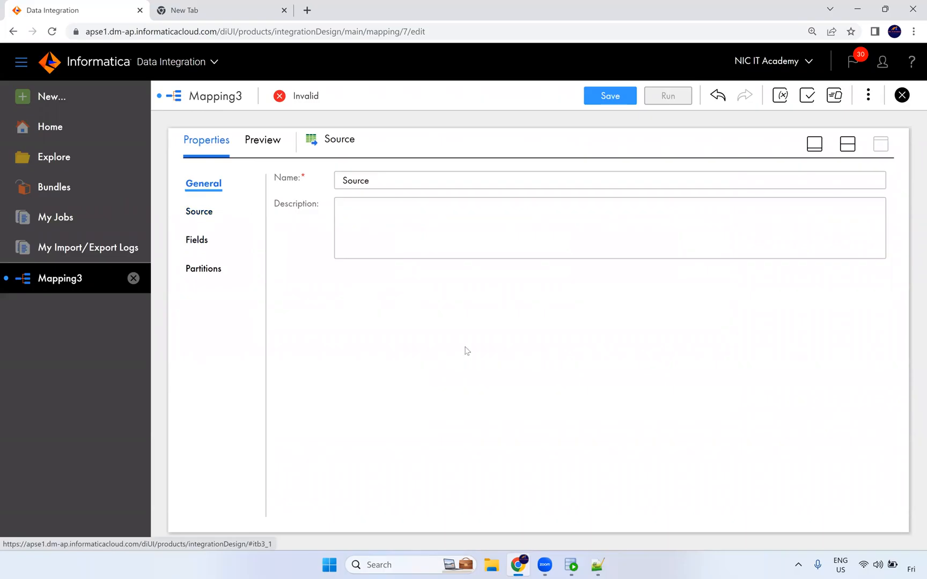
{"action": "left_click", "coordinate": [202, 213]}
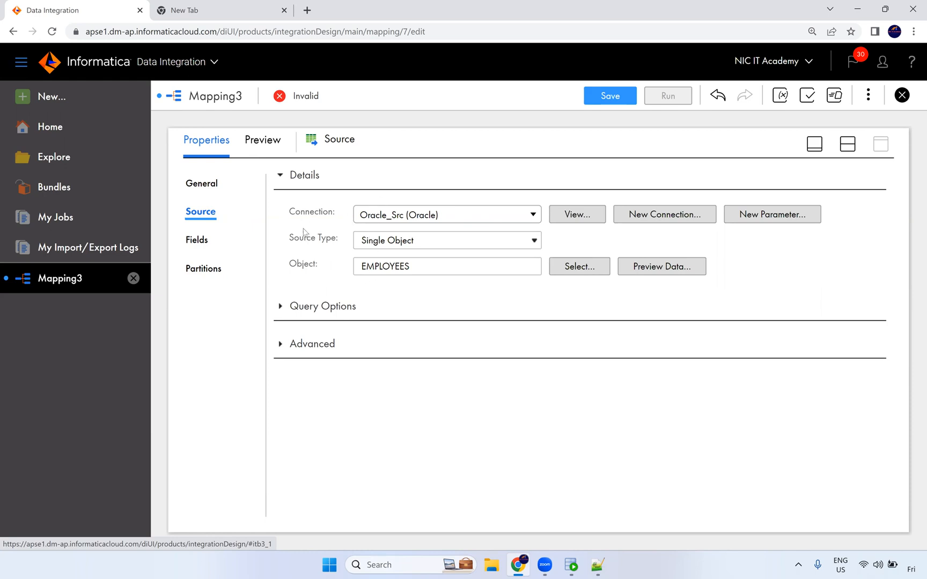
{"action": "left_click", "coordinate": [225, 246]}
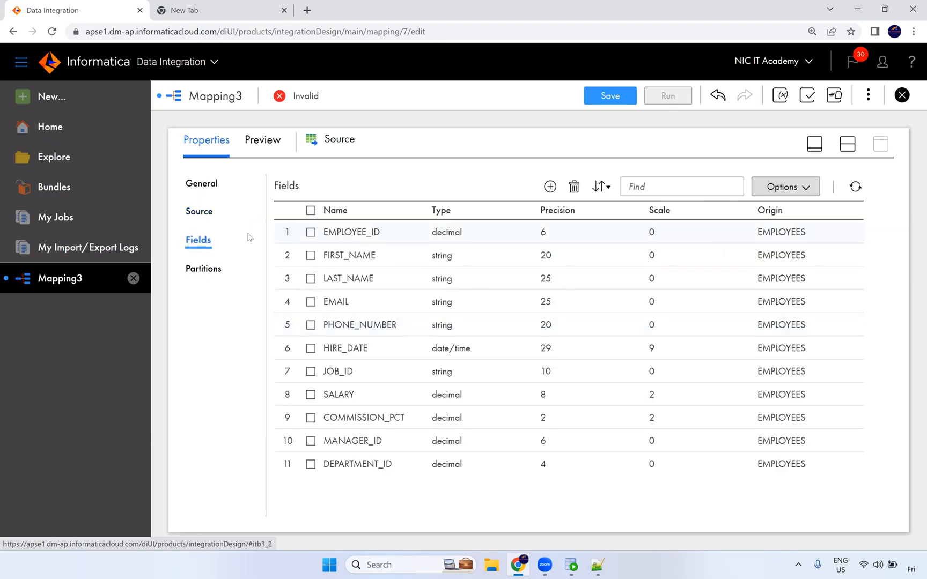
{"action": "left_click", "coordinate": [200, 213]}
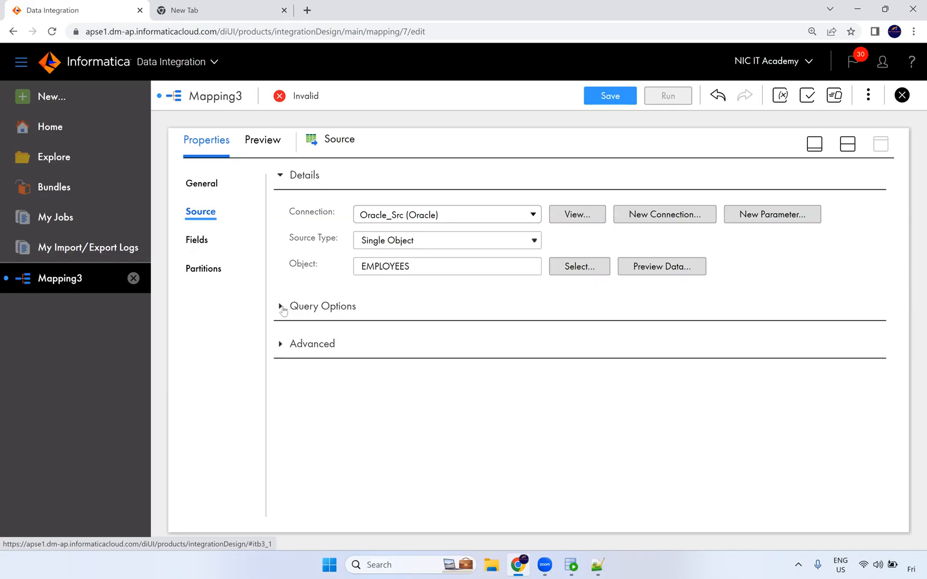
{"action": "left_click", "coordinate": [282, 309]}
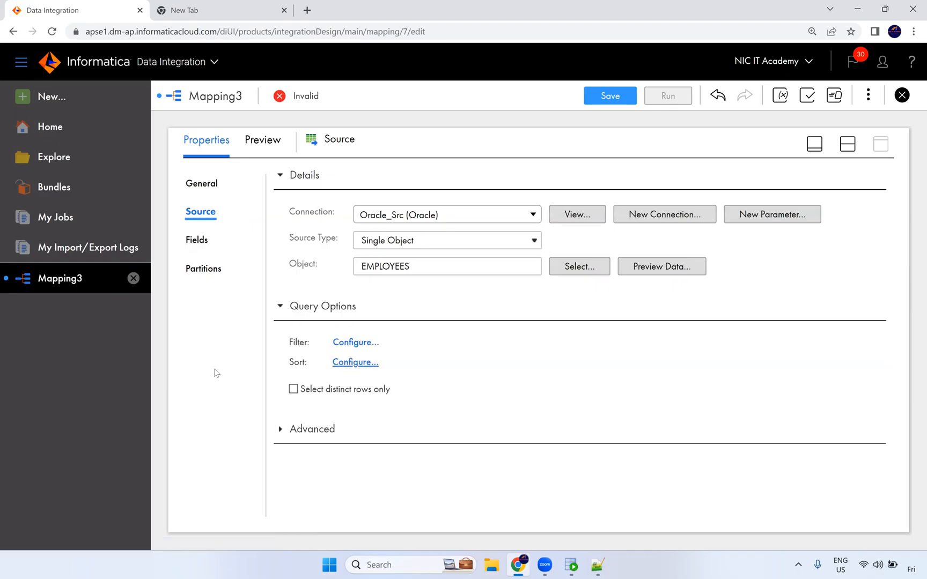
{"action": "left_click", "coordinate": [848, 148]}
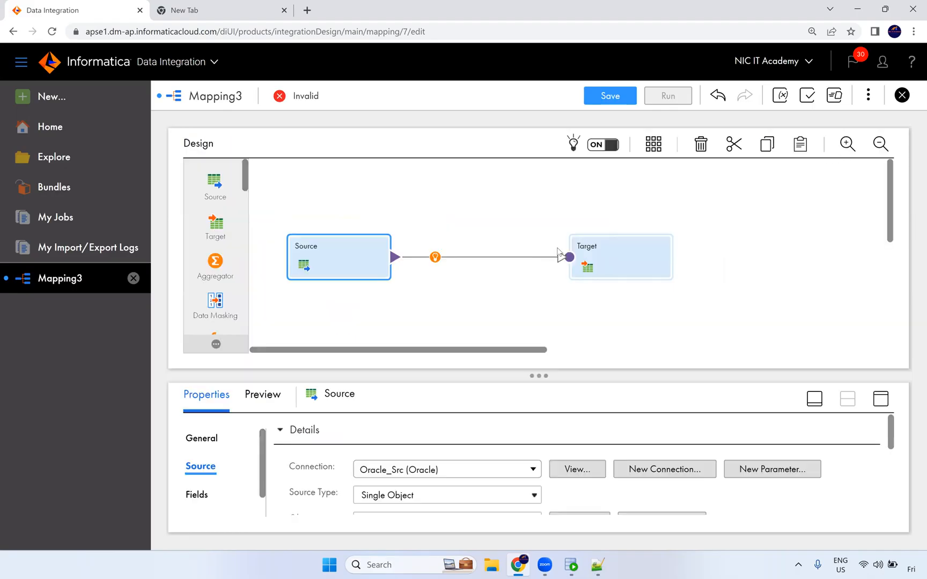
Step: Insert a Sorter transformation on the link between Source and Target
{"action": "left_click", "coordinate": [432, 259]}
{"action": "scroll", "coordinate": [482, 329], "scroll_direction": "down", "scroll_amount": 1}
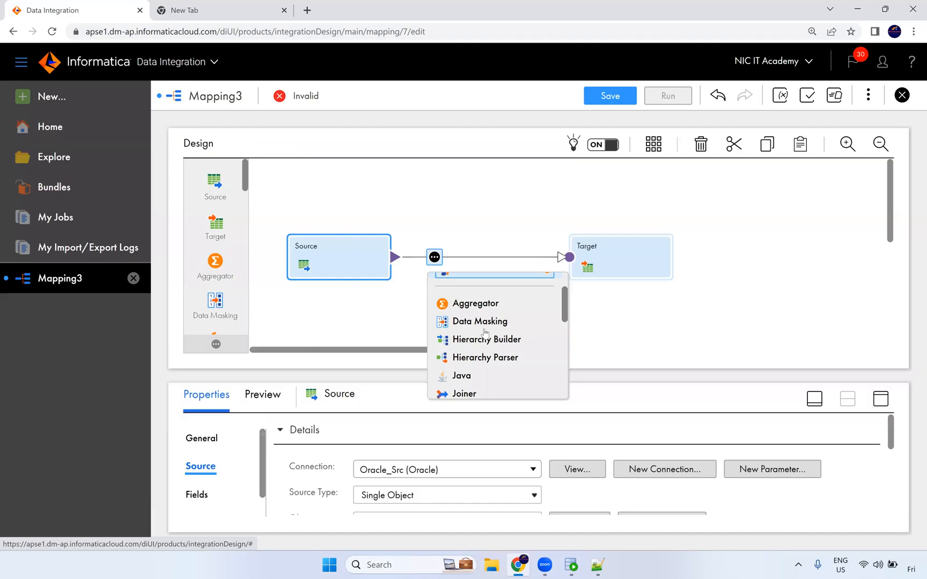
{"action": "scroll", "coordinate": [485, 354], "scroll_direction": "down", "scroll_amount": 3}
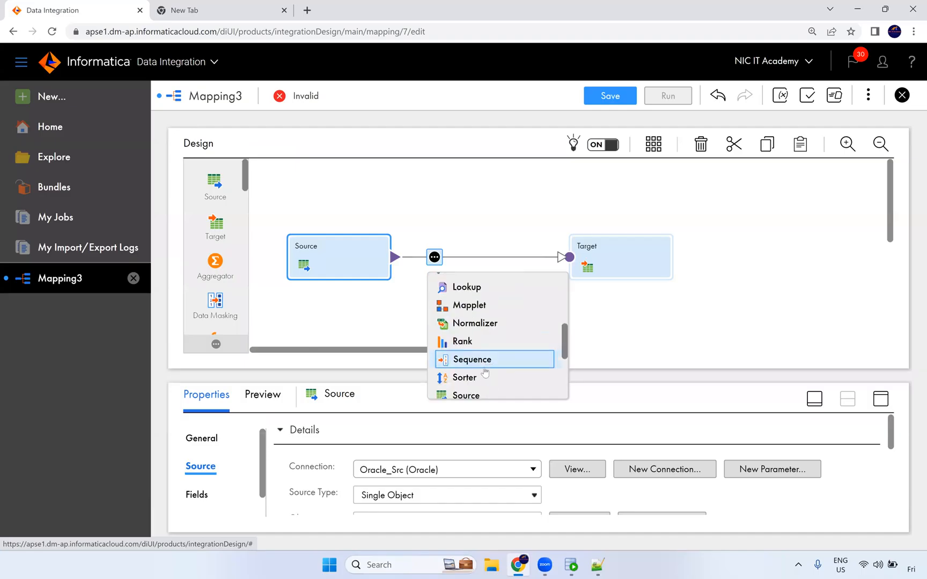
{"action": "left_click", "coordinate": [482, 378]}
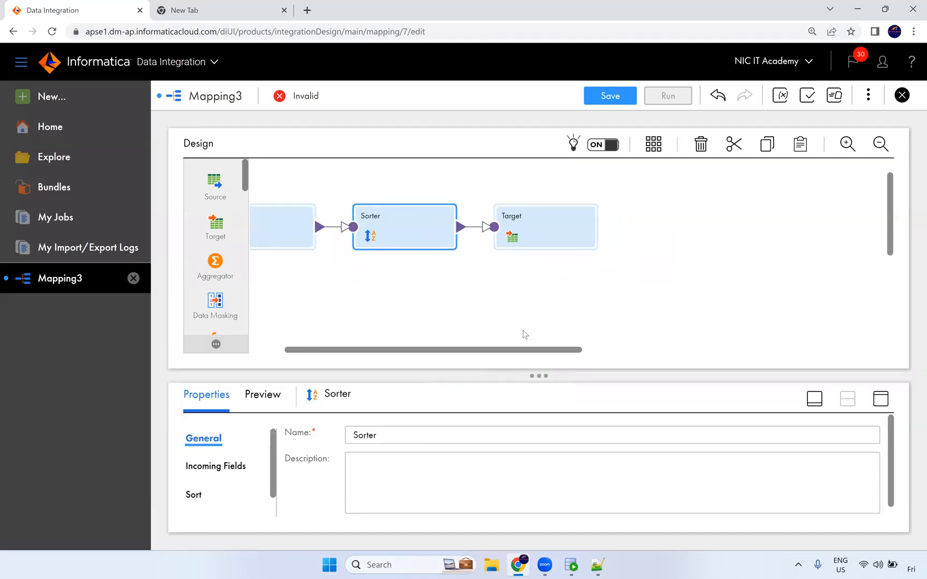
Step: Add a sort condition to the Sorter on the SALARY field with Descending order
{"action": "left_click", "coordinate": [880, 399]}
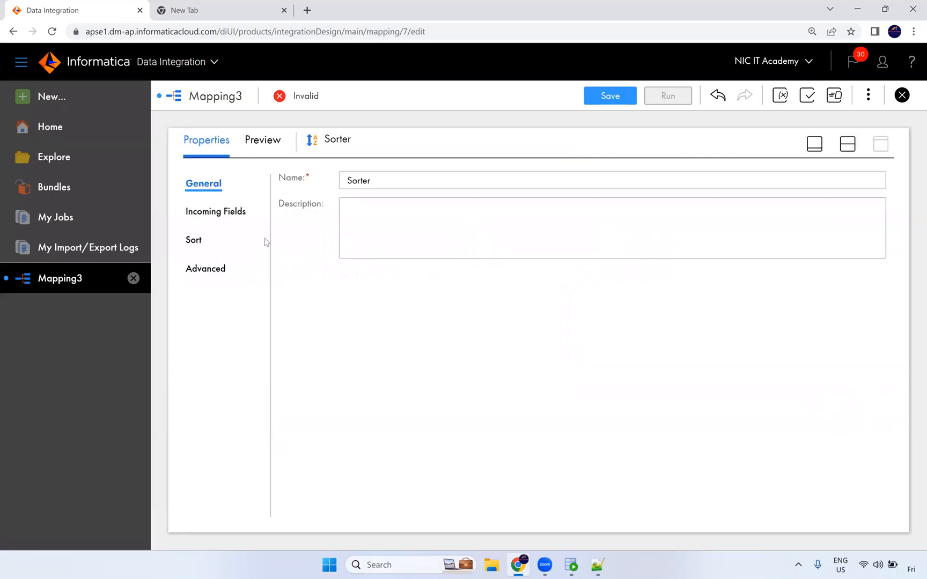
{"action": "left_click", "coordinate": [196, 240]}
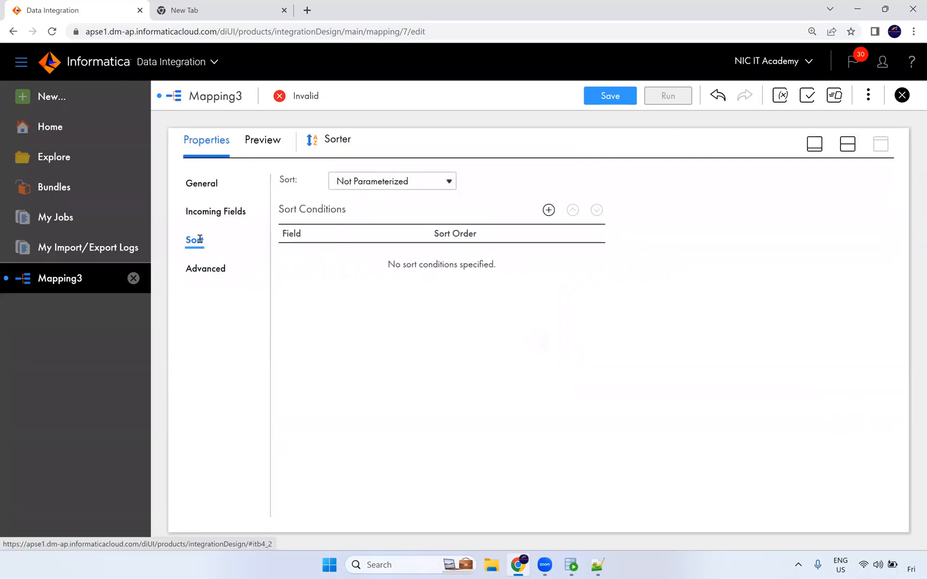
{"action": "left_click", "coordinate": [548, 210]}
{"action": "left_click", "coordinate": [397, 258]}
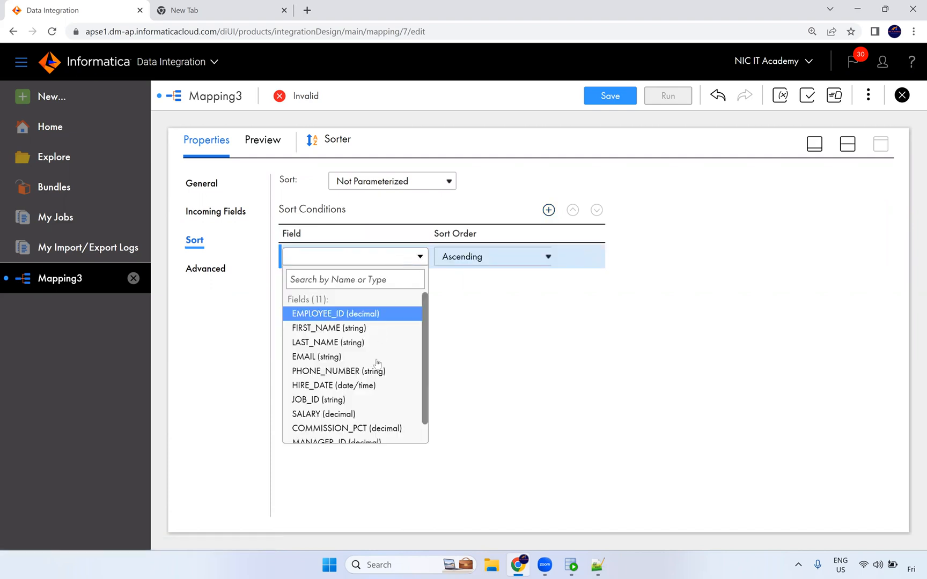
{"action": "left_click", "coordinate": [345, 415]}
{"action": "left_click", "coordinate": [476, 262]}
{"action": "left_click", "coordinate": [475, 287]}
{"action": "left_click", "coordinate": [323, 286]}
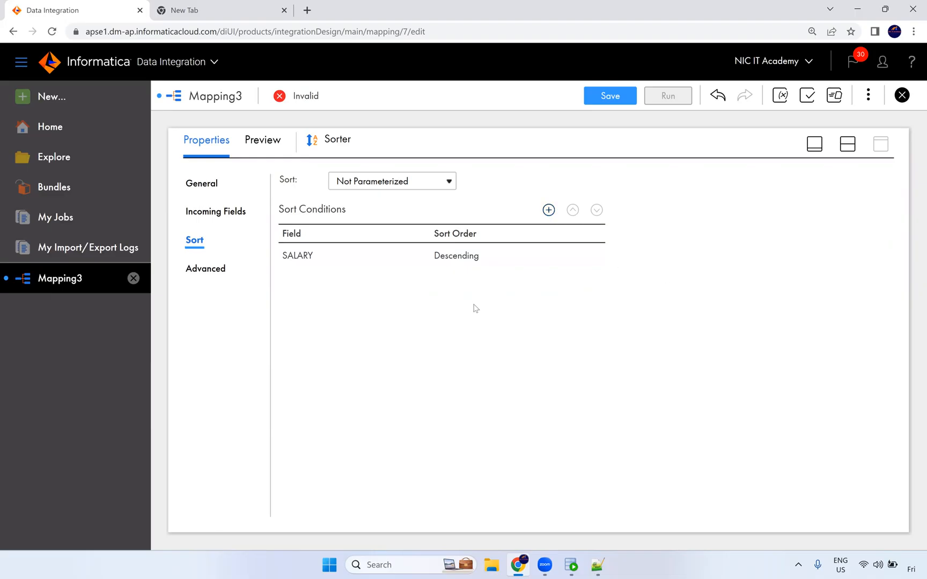
Step: Open the Sorter's advanced settings, and in the Notepad++ notes add three sample names below the Distinct line, the last repeating the first in lowercase
{"action": "left_click", "coordinate": [224, 271]}
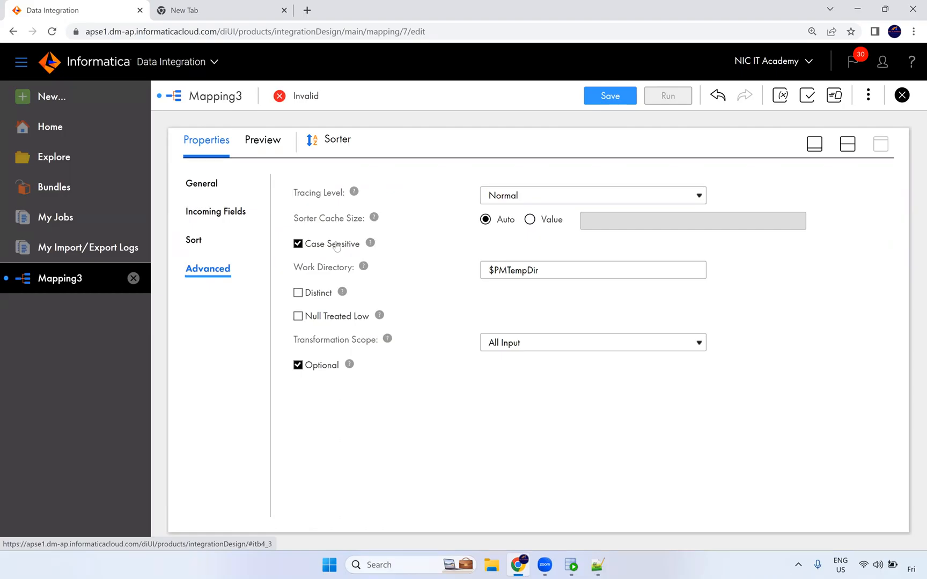
{"action": "left_click", "coordinate": [595, 566]}
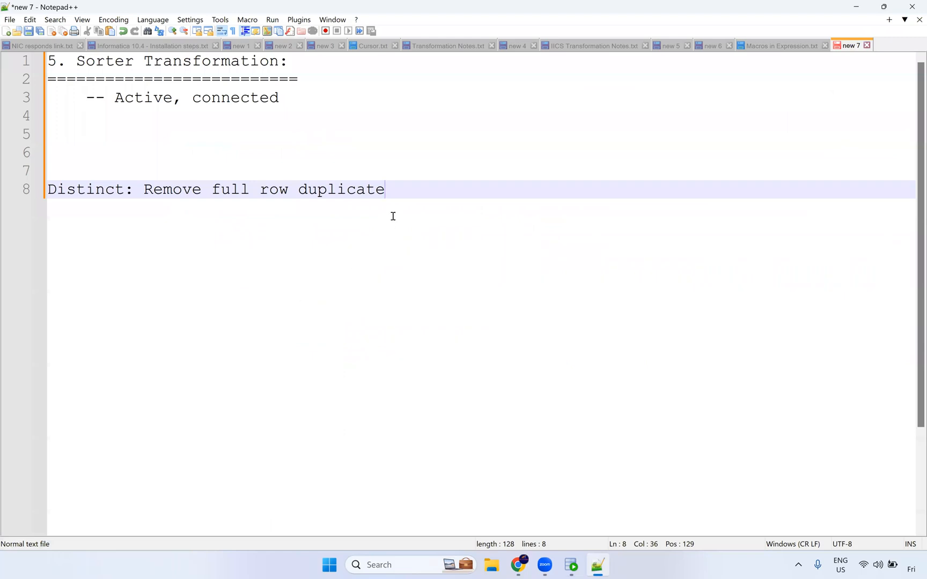
{"action": "key", "text": "Return"}
{"action": "key", "text": "Return"}
{"action": "key", "text": "Return"}
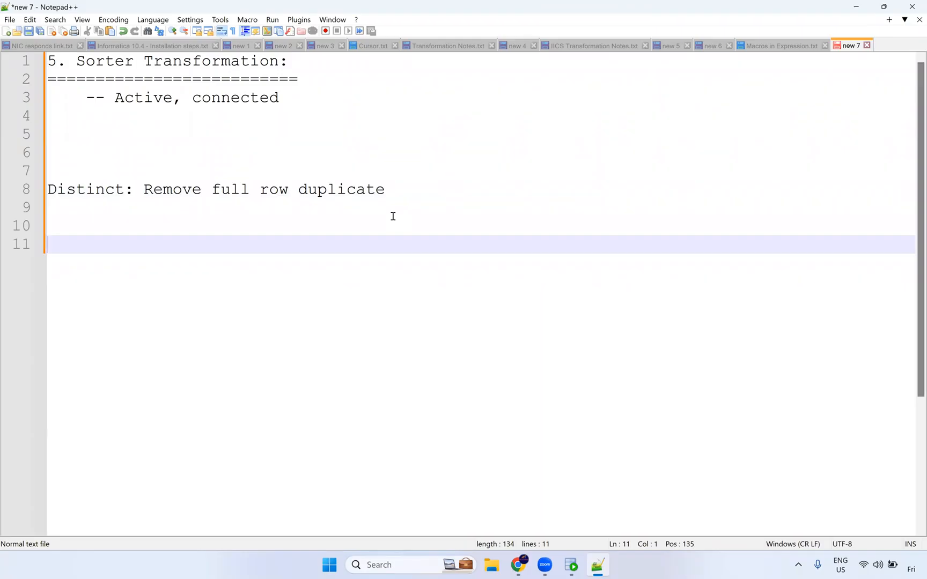
{"action": "type", "text": "Arun"}
{"action": "key", "text": "Return"}
{"action": "type", "text": "Babu"}
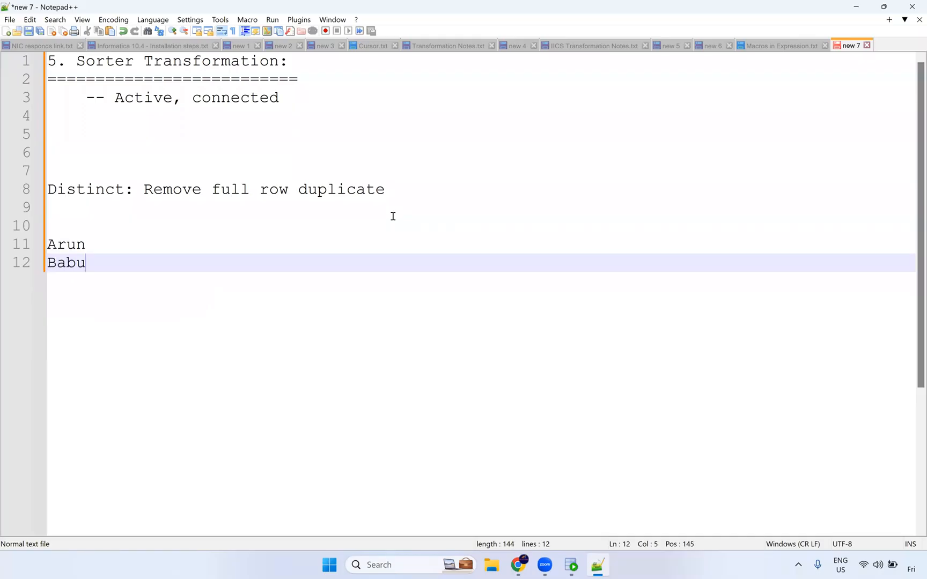
{"action": "key", "text": "Return"}
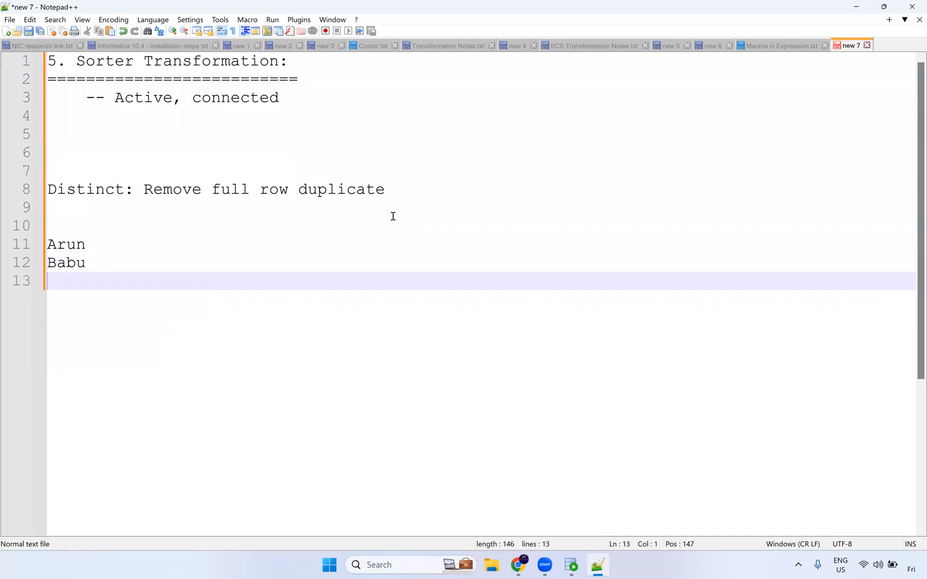
{"action": "type", "text": "arun"}
{"action": "key", "text": "Return"}
{"action": "key", "text": "Return"}
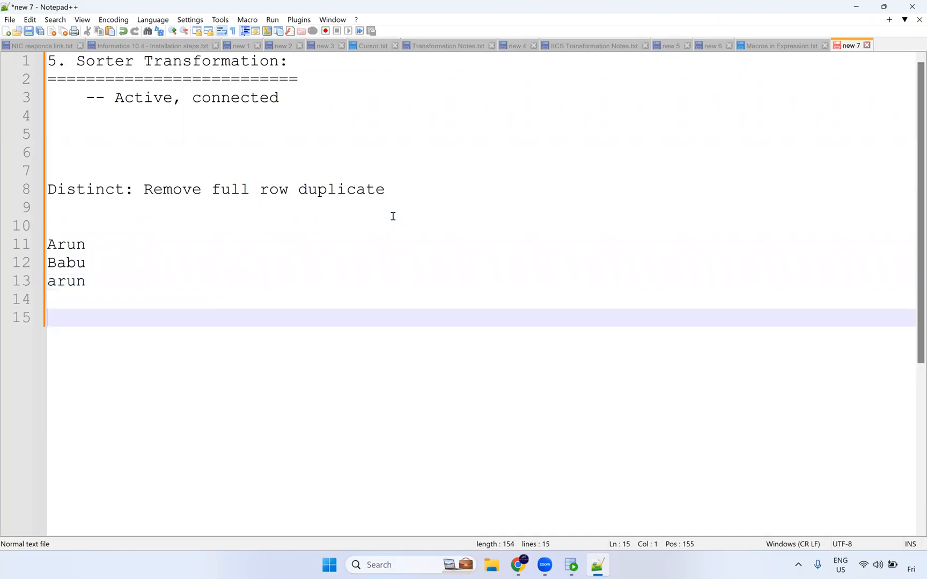
Step: Compare the initial letters of the capitalised and lowercase entries in the sample name list
{"action": "left_click", "coordinate": [66, 246]}
{"action": "left_click", "coordinate": [67, 263]}
{"action": "left_click", "coordinate": [68, 279]}
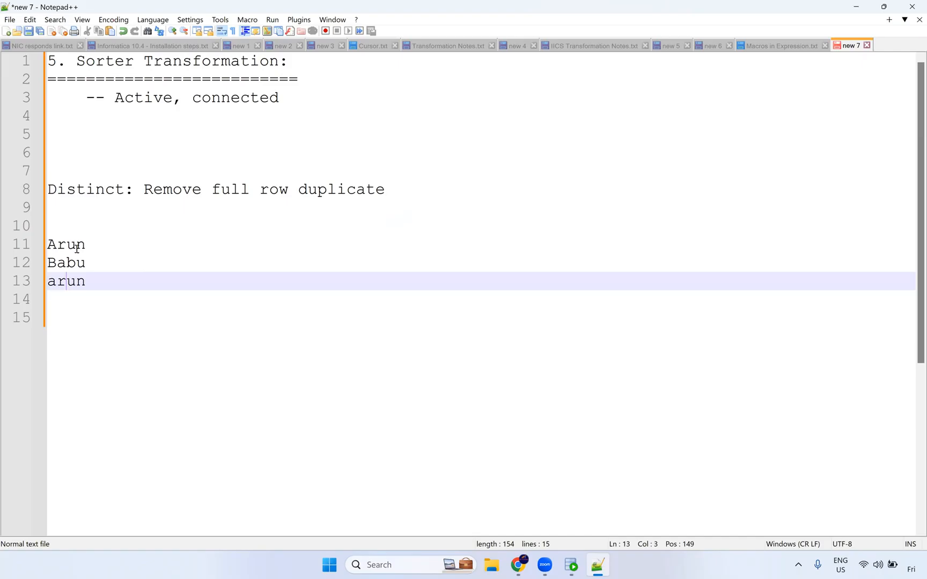
{"action": "left_click", "coordinate": [52, 244]}
{"action": "key", "text": "shift+Left"}
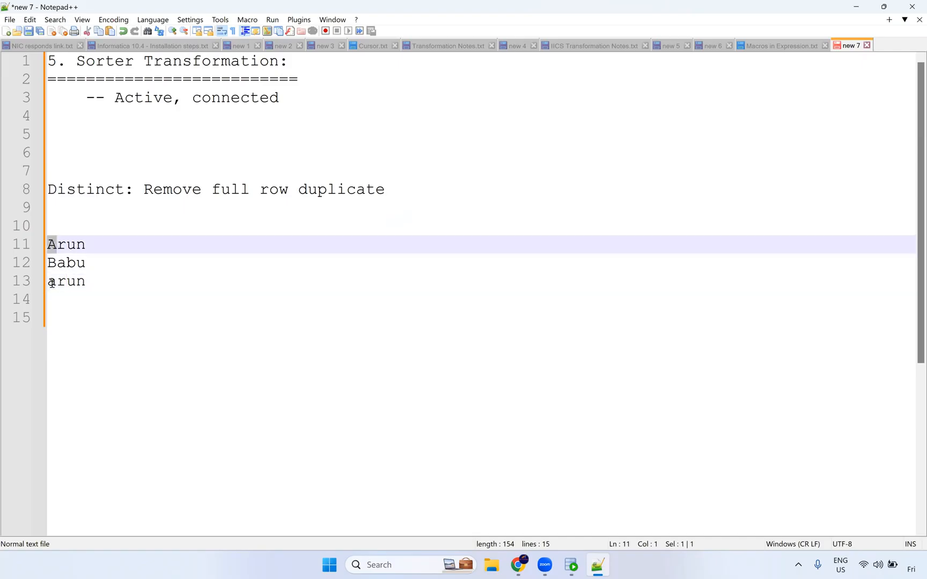
{"action": "left_click", "coordinate": [51, 284]}
{"action": "left_click", "coordinate": [53, 281]}
{"action": "key", "text": "shift+Left"}
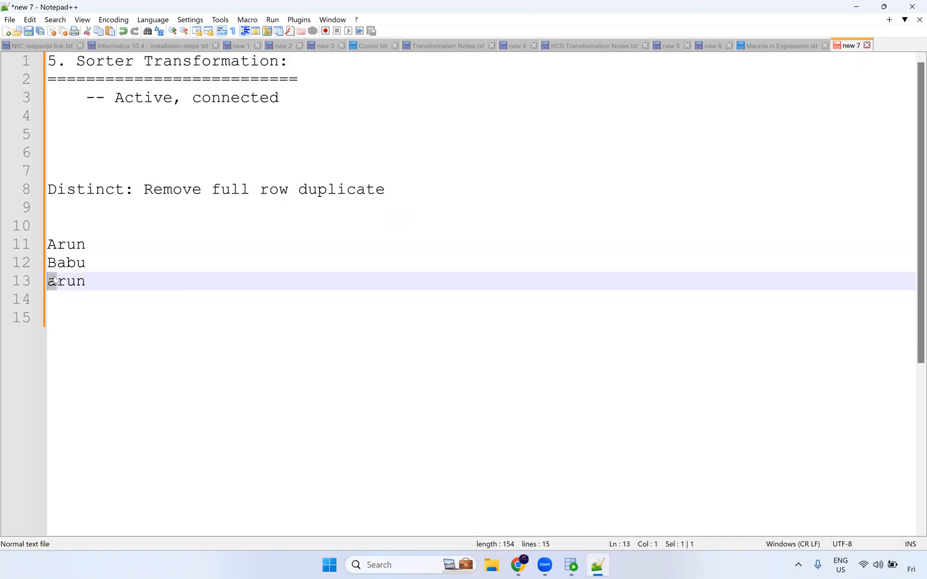
{"action": "left_click", "coordinate": [51, 283]}
Step: Copy the three sample names below the original list and reorder the copy so the lowercase name follows its capitalised version
{"action": "left_click_drag", "start_coordinate": [86, 282], "coordinate": [39, 245]}
{"action": "key", "text": "ctrl+c"}
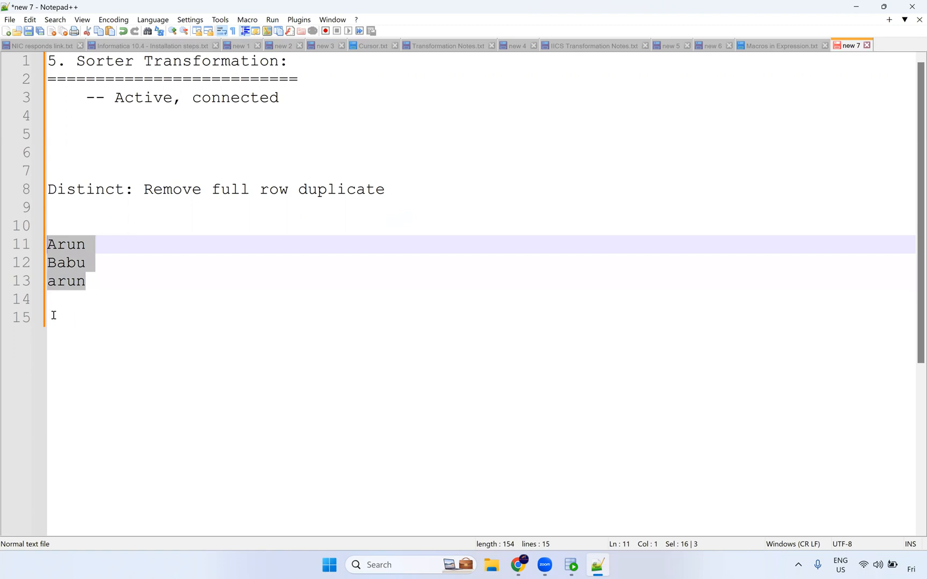
{"action": "left_click", "coordinate": [66, 331]}
{"action": "key", "text": "ctrl+v"}
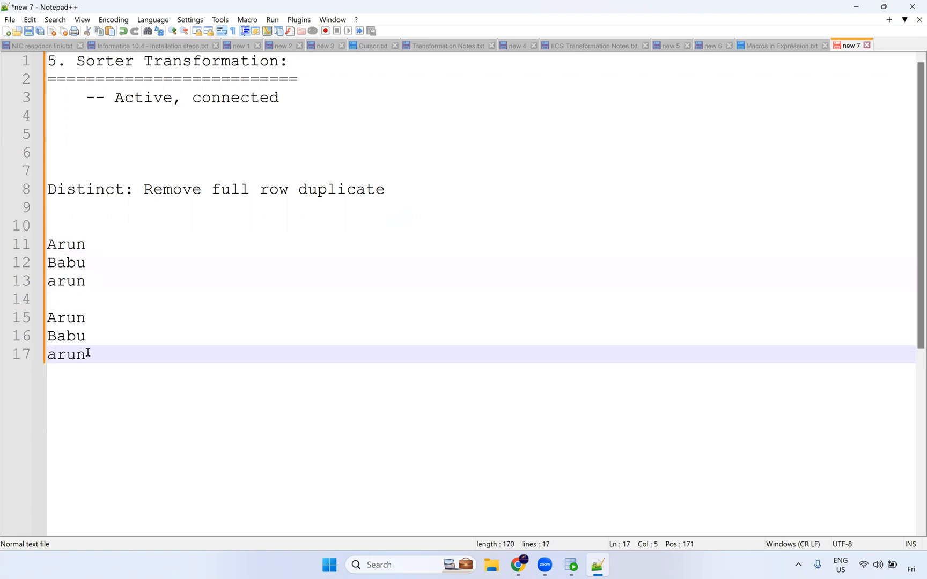
{"action": "left_click", "coordinate": [45, 355], "text": "shift"}
{"action": "key", "text": "Delete"}
{"action": "left_click", "coordinate": [104, 320]}
{"action": "key", "text": "Return"}
{"action": "type", "text": "arun"}
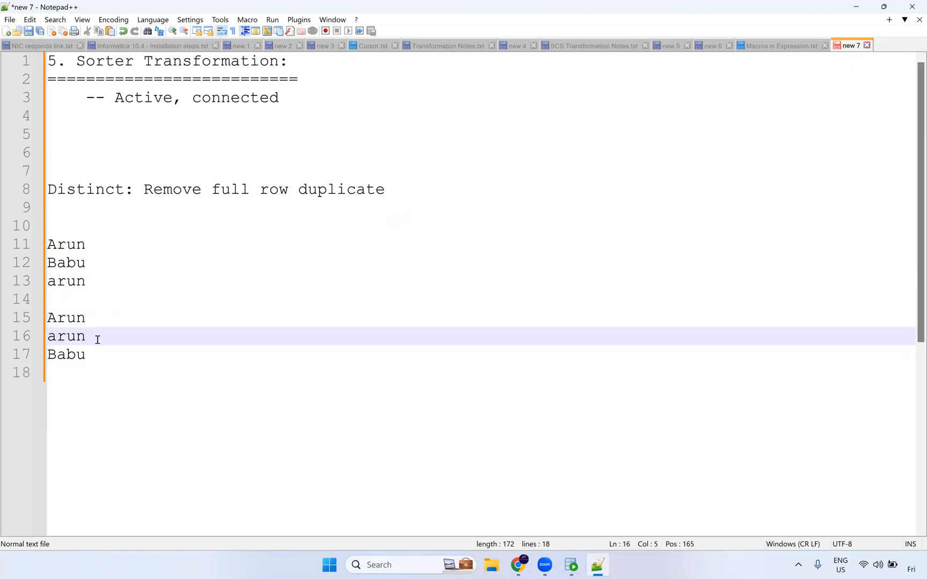
Step: Check the letter case of the reordered names and insert a blank line above that list
{"action": "left_click_drag", "start_coordinate": [97, 336], "coordinate": [45, 320]}
{"action": "left_click", "coordinate": [55, 323]}
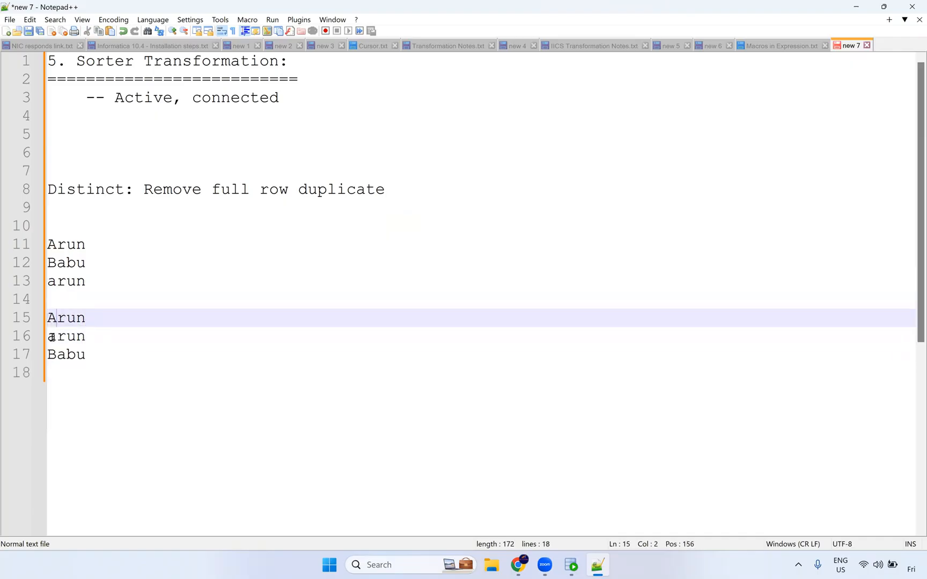
{"action": "key", "text": "Down"}
{"action": "key", "text": "Down"}
{"action": "key", "text": "shift+Left"}
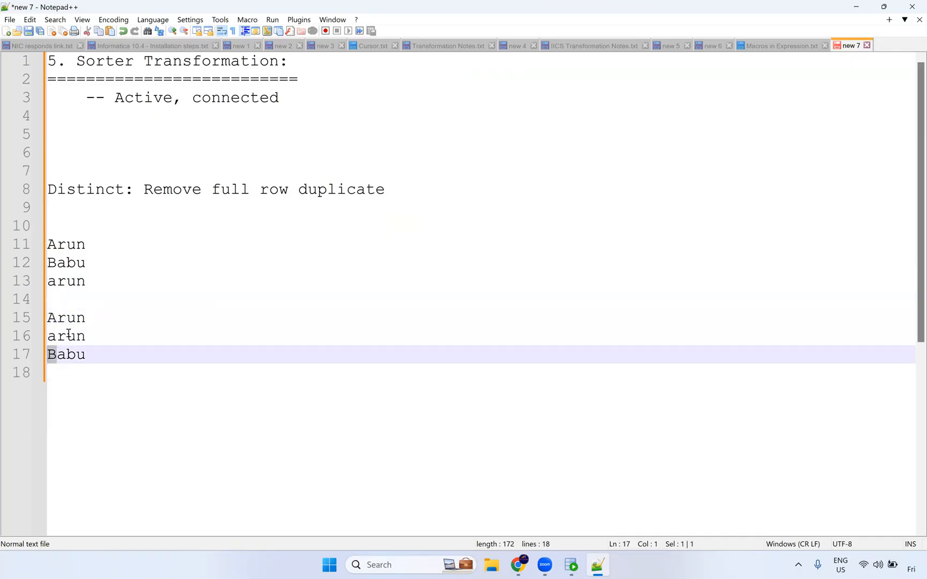
{"action": "left_click", "coordinate": [73, 306]}
{"action": "key", "text": "Return"}
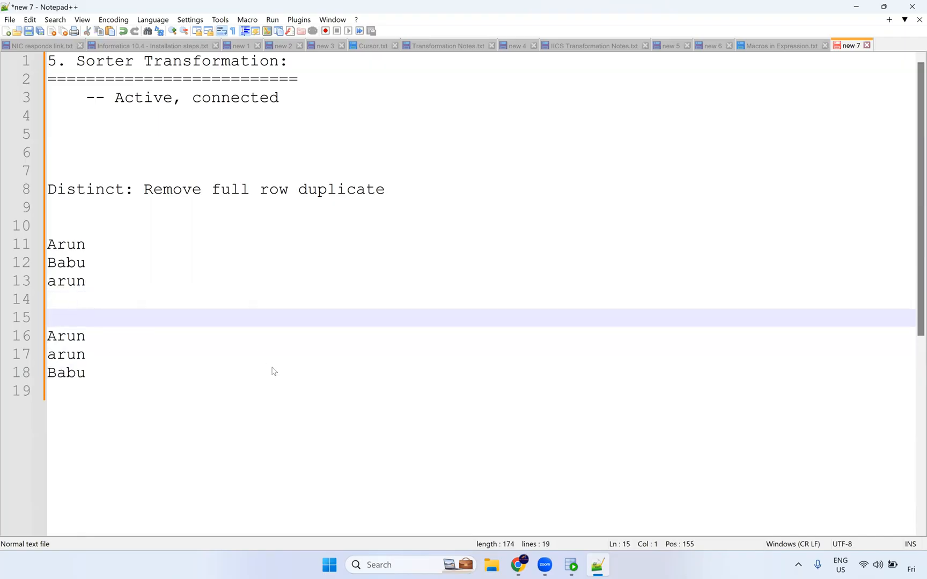
Step: Read the help for the Sorter's Case Sensitive option in the browser and compare it with the sample names in the Notepad++ notes
{"action": "key", "text": "alt+Tab"}
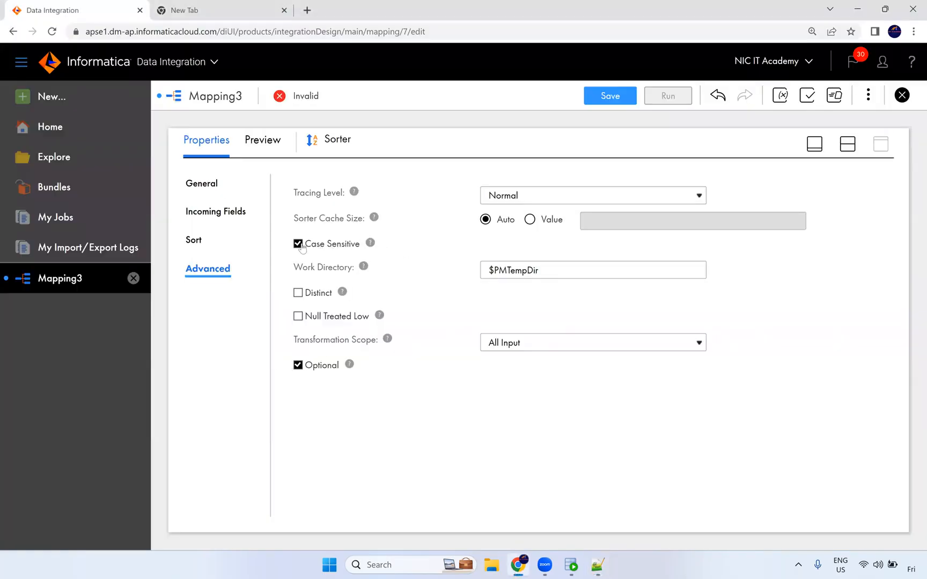
{"action": "mouse_move", "coordinate": [373, 246]}
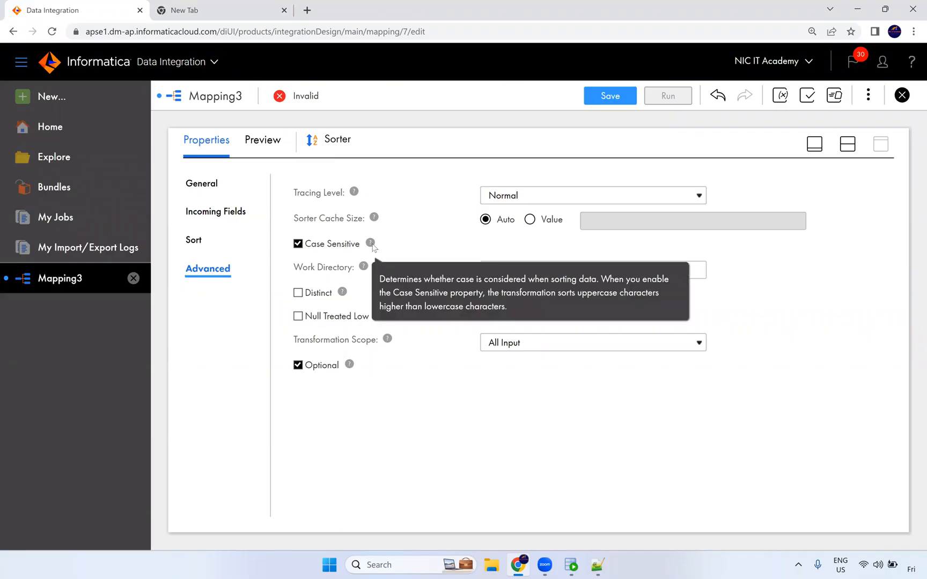
{"action": "key", "text": "alt+Tab"}
{"action": "left_click_drag", "start_coordinate": [53, 244], "coordinate": [56, 301]}
{"action": "left_click", "coordinate": [56, 300]}
{"action": "left_click", "coordinate": [53, 246]}
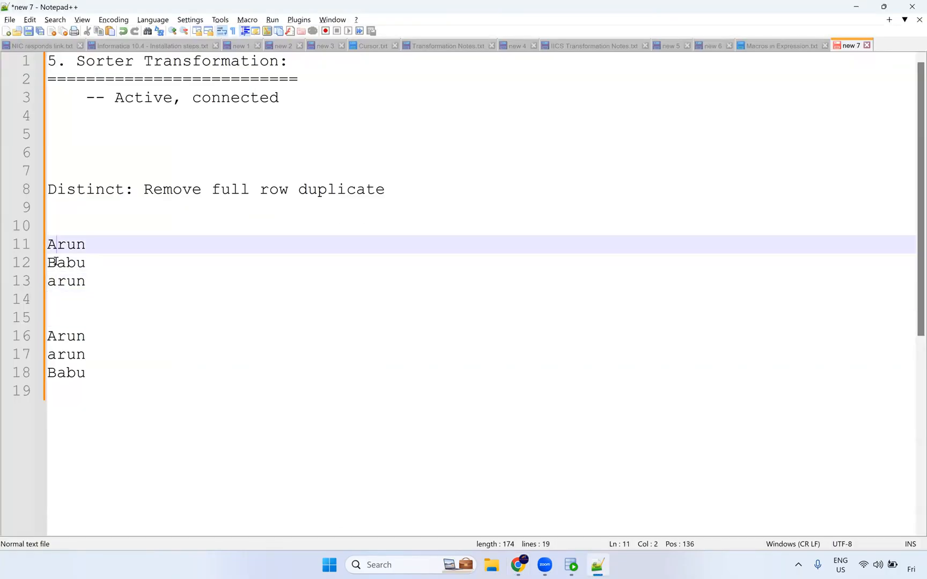
{"action": "left_click", "coordinate": [60, 283]}
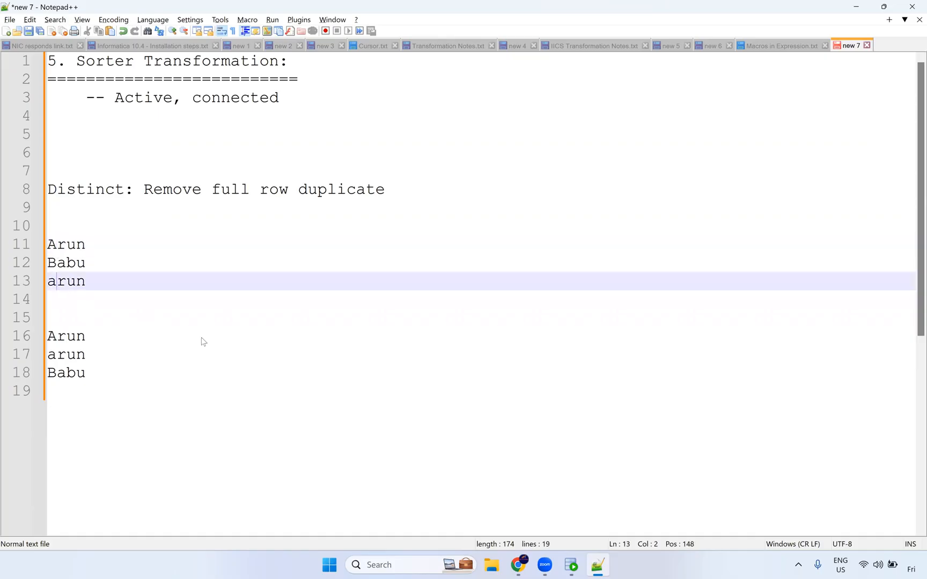
{"action": "key", "text": "alt+Tab"}
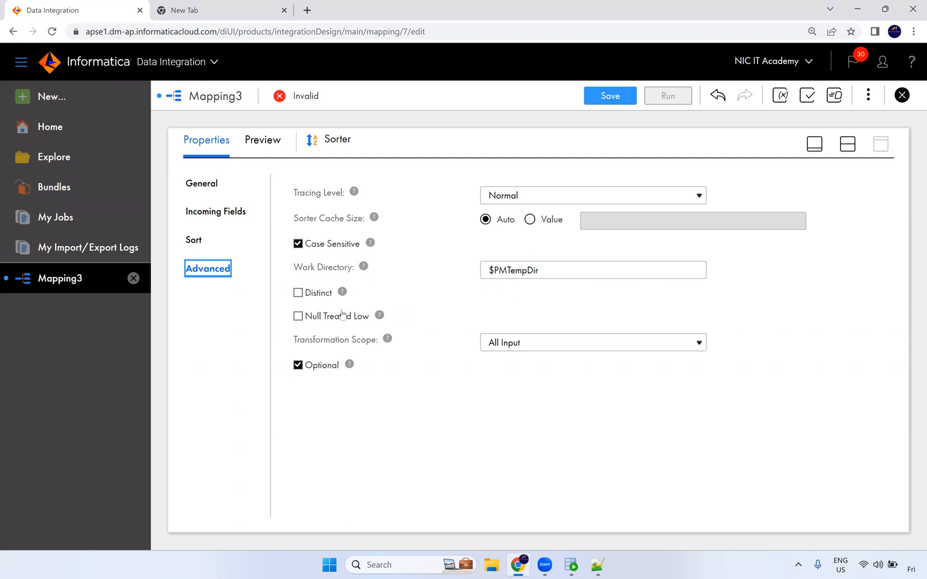
{"action": "left_click", "coordinate": [352, 294]}
{"action": "left_click", "coordinate": [329, 568]}
{"action": "left_click", "coordinate": [330, 568]}
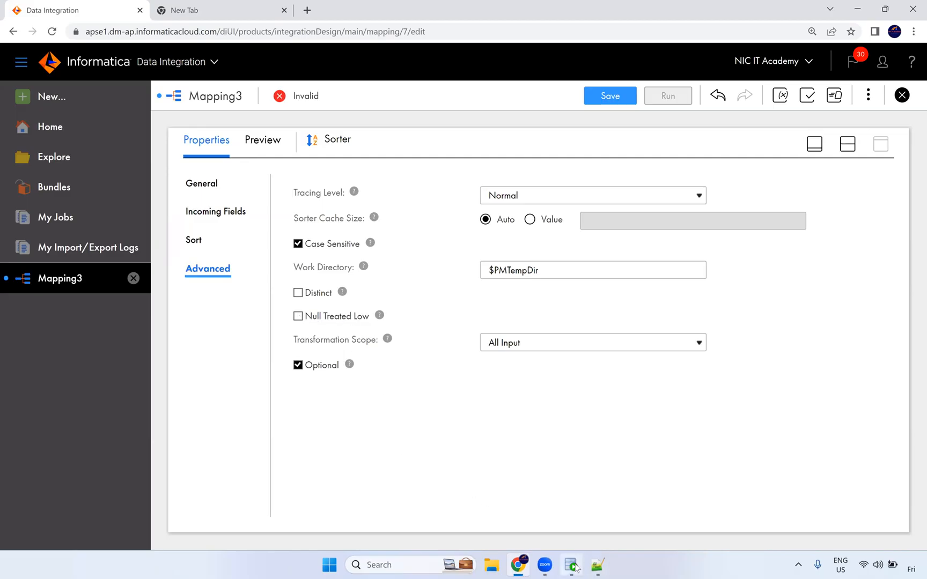
Step: Open the mapping's Target properties and set its connection to Oracle_Tgt
{"action": "mouse_move", "coordinate": [576, 568]}
{"action": "left_click", "coordinate": [853, 150]}
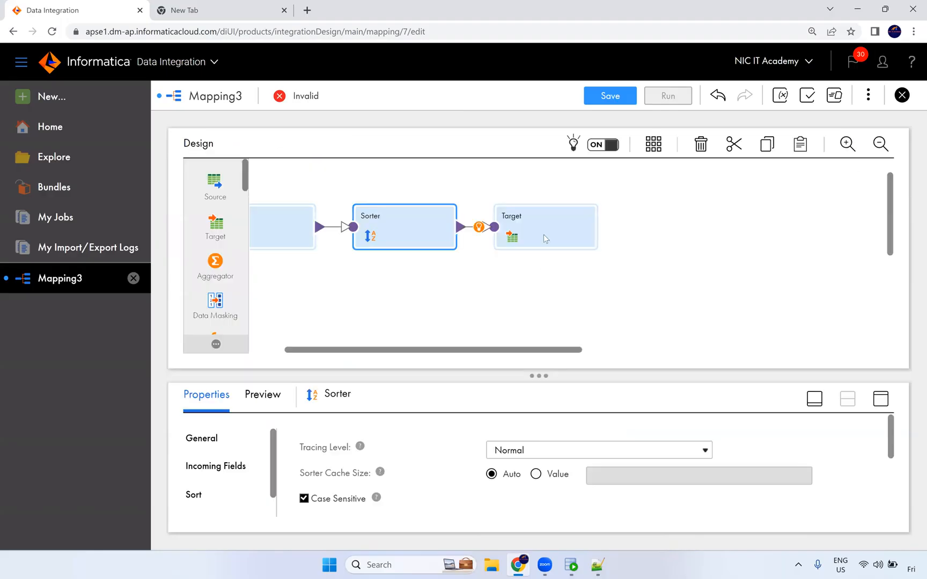
{"action": "left_click", "coordinate": [543, 235]}
{"action": "left_click", "coordinate": [878, 400]}
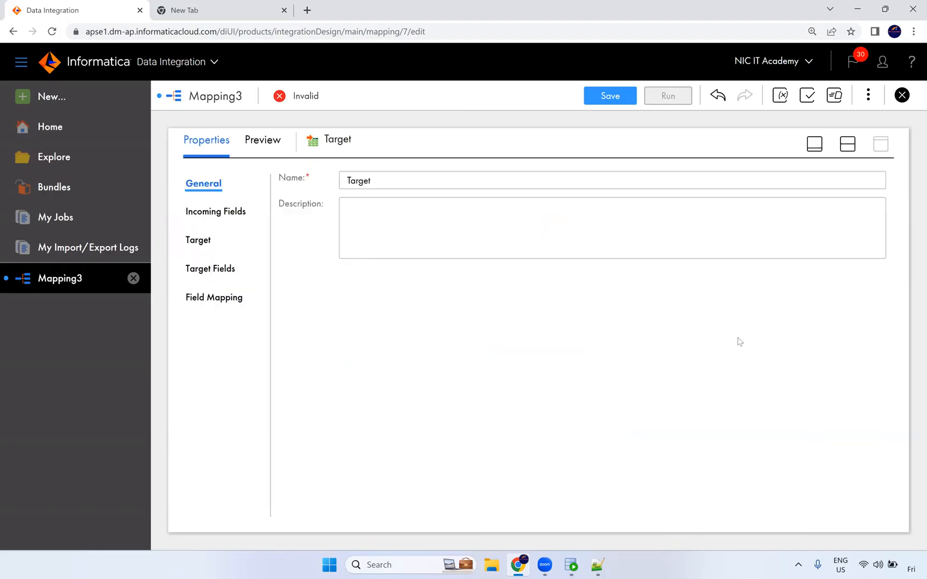
{"action": "left_click", "coordinate": [191, 241]}
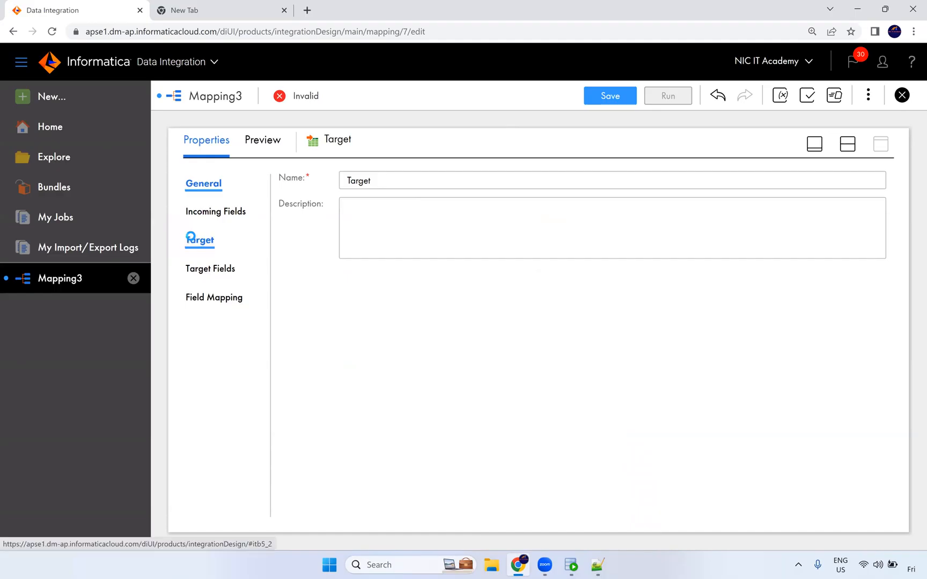
{"action": "left_click", "coordinate": [398, 214]}
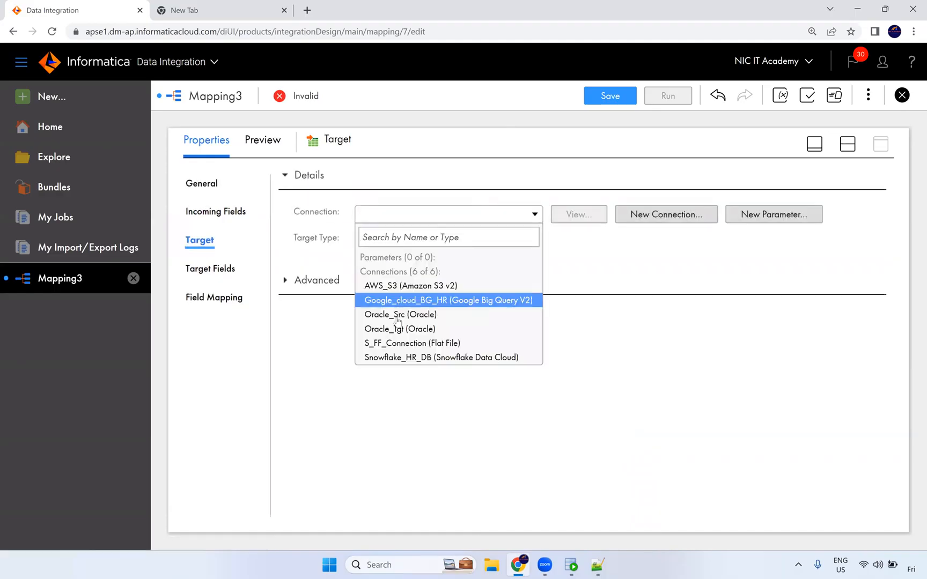
{"action": "left_click", "coordinate": [397, 316]}
{"action": "left_click", "coordinate": [413, 215]}
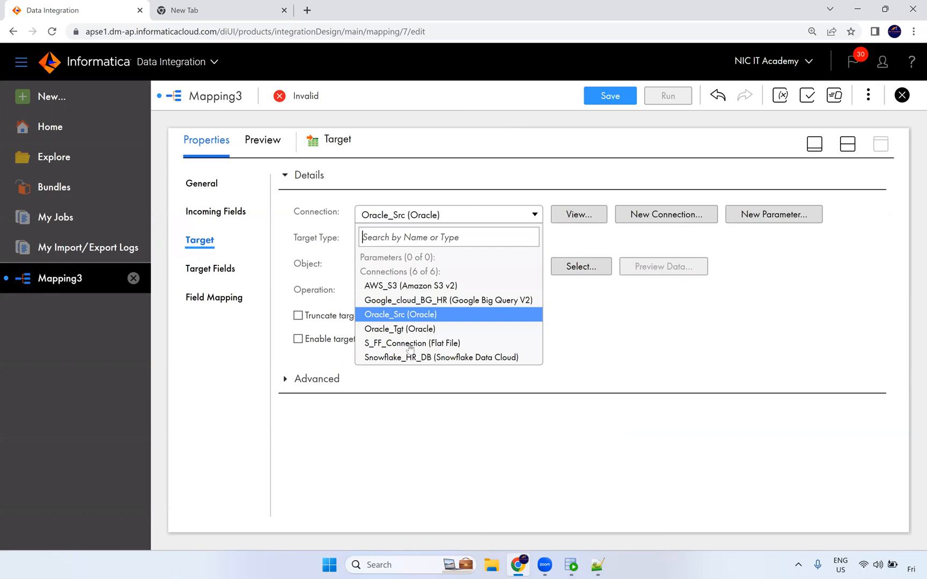
{"action": "left_click", "coordinate": [414, 335]}
Step: Choose the existing T_EMPLOYEES table as the Target's object and enable Truncate target
{"action": "left_click", "coordinate": [563, 267]}
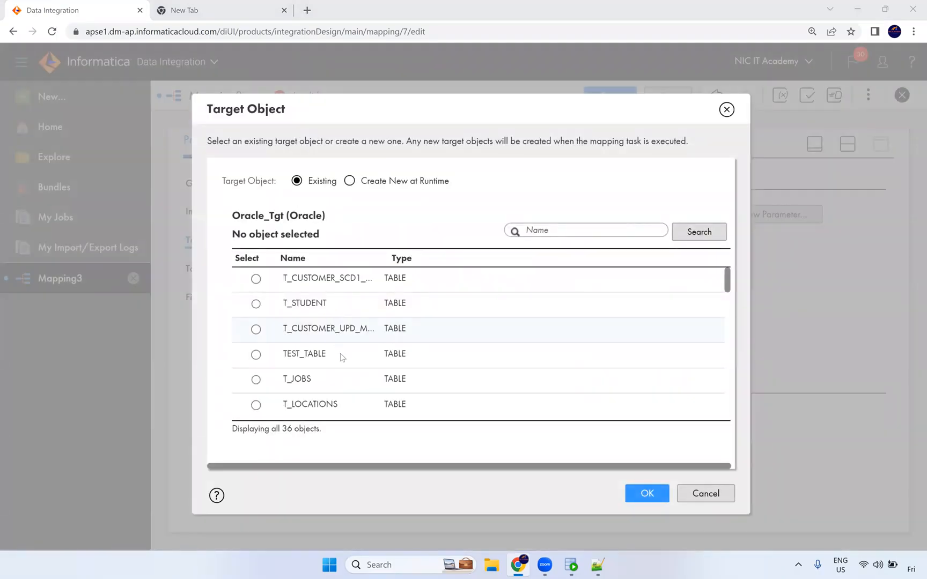
{"action": "scroll", "coordinate": [346, 358], "scroll_direction": "down", "scroll_amount": 3}
{"action": "scroll", "coordinate": [354, 360], "scroll_direction": "down", "scroll_amount": 4}
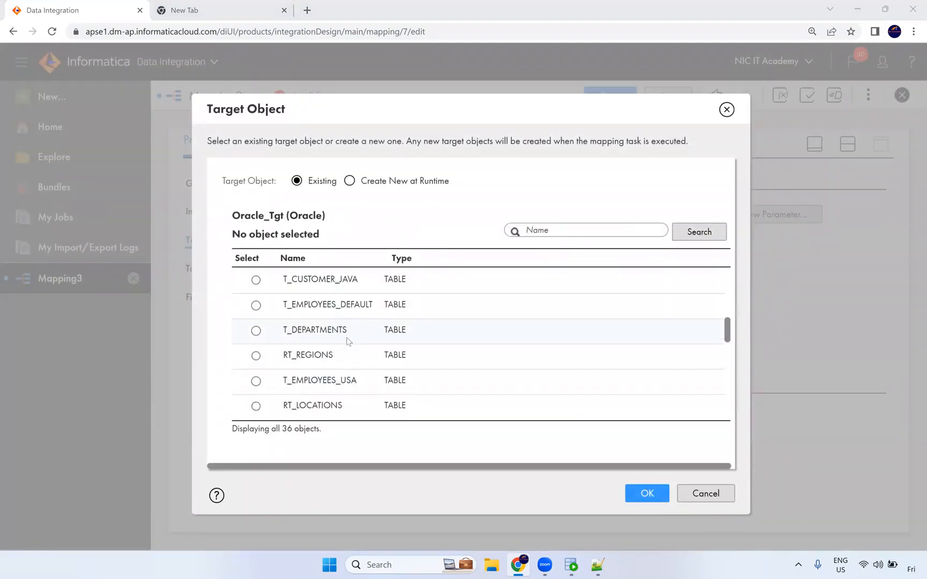
{"action": "scroll", "coordinate": [347, 349], "scroll_direction": "down", "scroll_amount": 3}
{"action": "scroll", "coordinate": [377, 344], "scroll_direction": "down", "scroll_amount": 5}
{"action": "scroll", "coordinate": [375, 356], "scroll_direction": "down", "scroll_amount": 4}
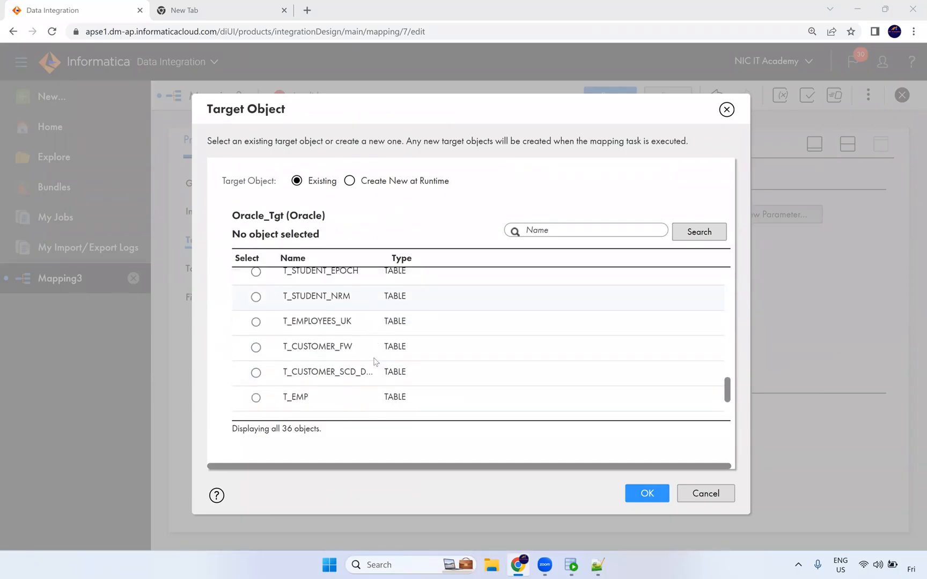
{"action": "left_click", "coordinate": [356, 355]}
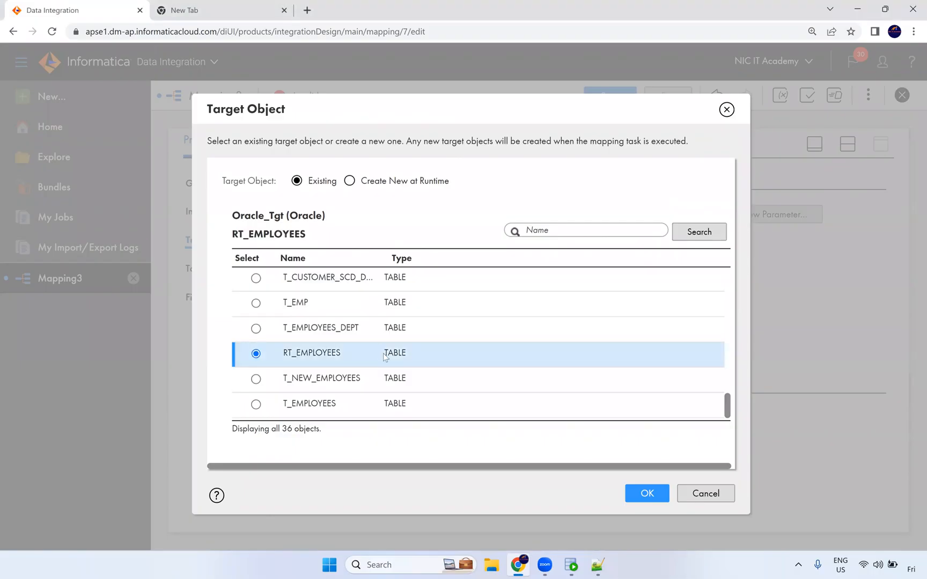
{"action": "left_click", "coordinate": [348, 407]}
{"action": "left_click", "coordinate": [638, 493]}
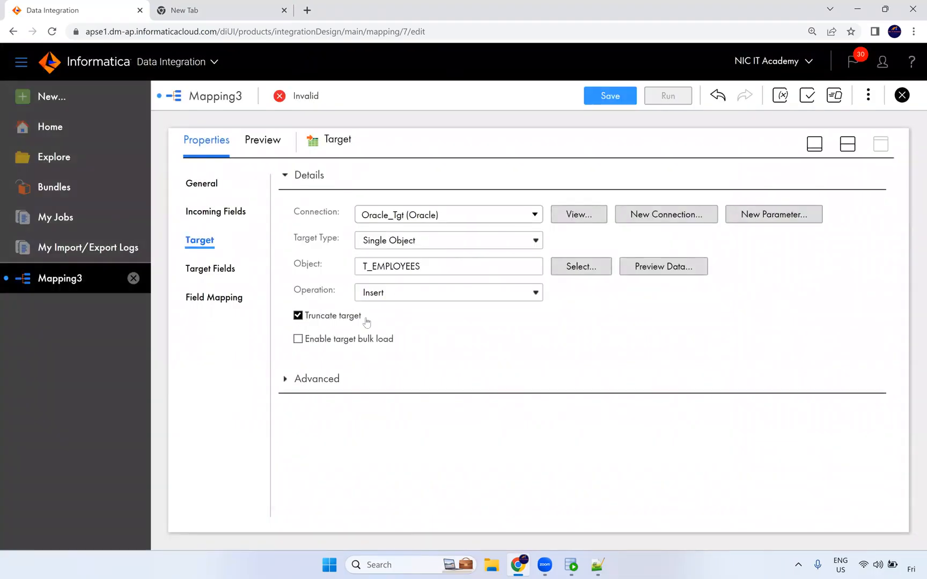
Step: Automap the Target's fields using Smart Map and save the mapping as m_Sorter_Transformation
{"action": "left_click", "coordinate": [226, 303]}
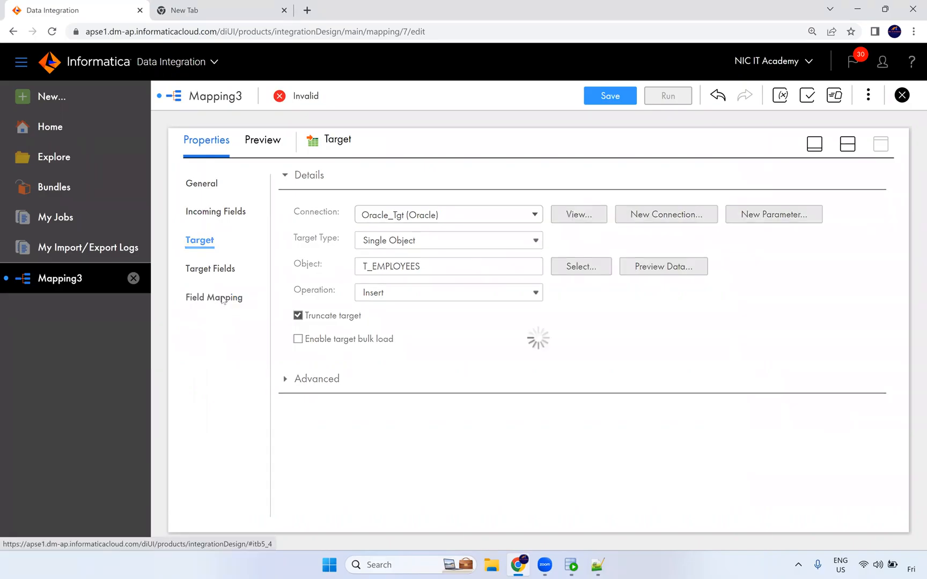
{"action": "left_click", "coordinate": [822, 223]}
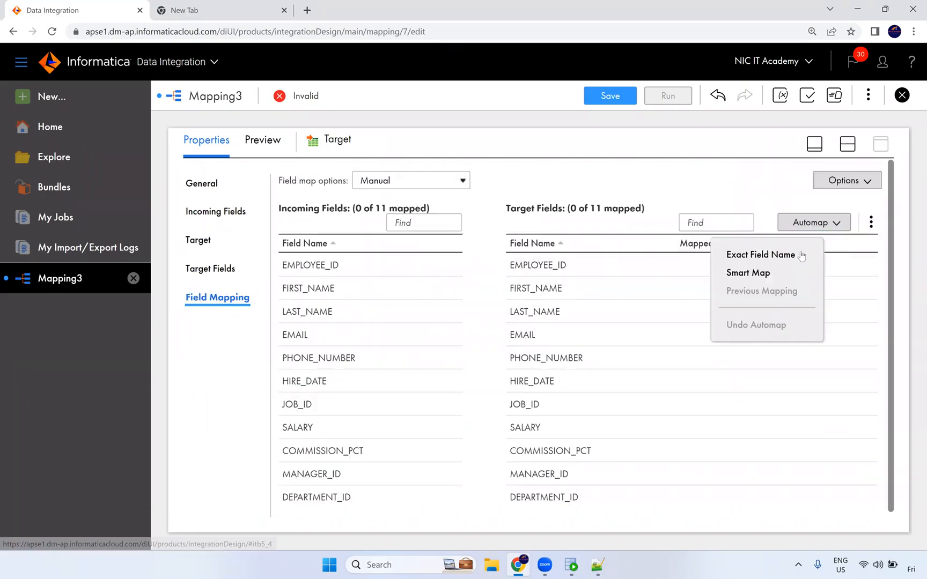
{"action": "left_click", "coordinate": [748, 273]}
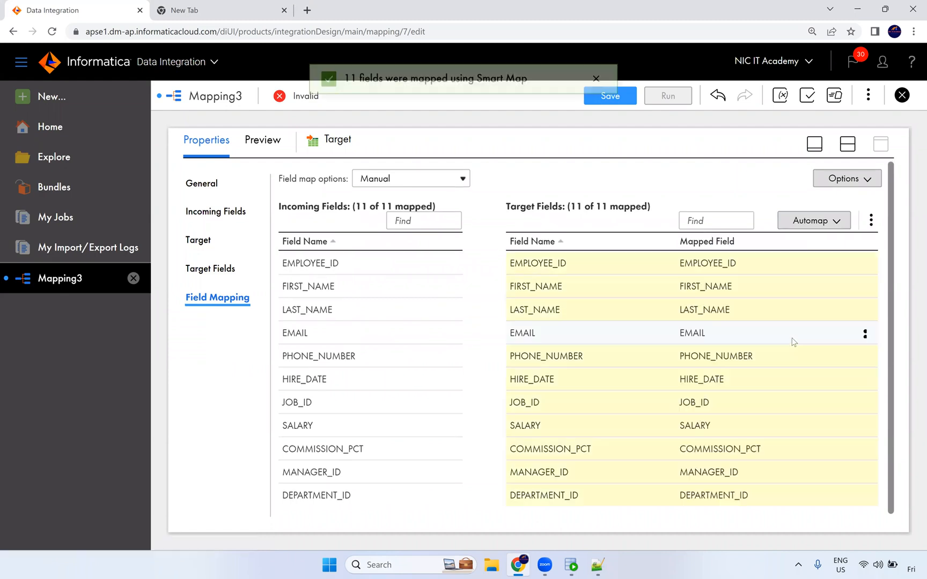
{"action": "left_click", "coordinate": [627, 96]}
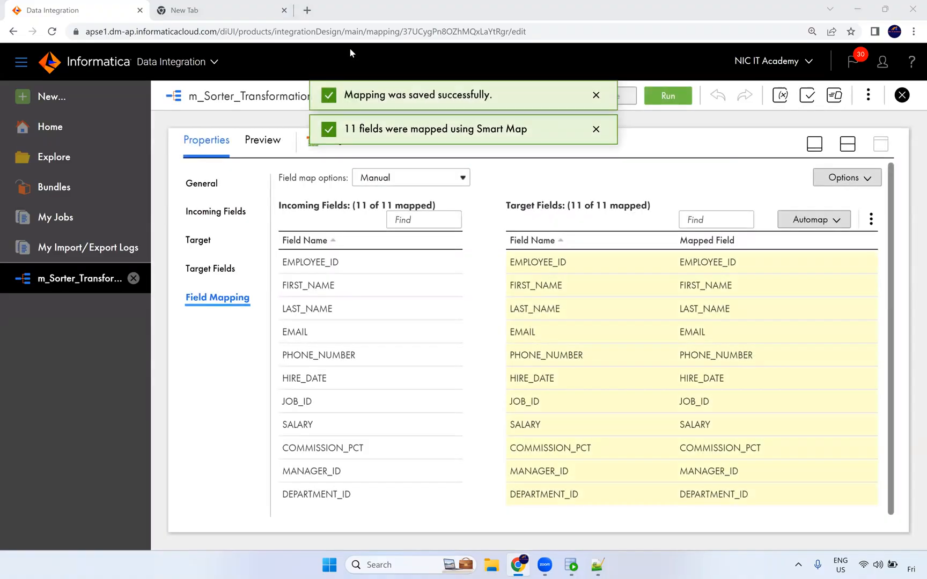
Step: Run m_Sorter_Transformation on the NIC runtime environment and open its entry in My Jobs
{"action": "left_click", "coordinate": [664, 96]}
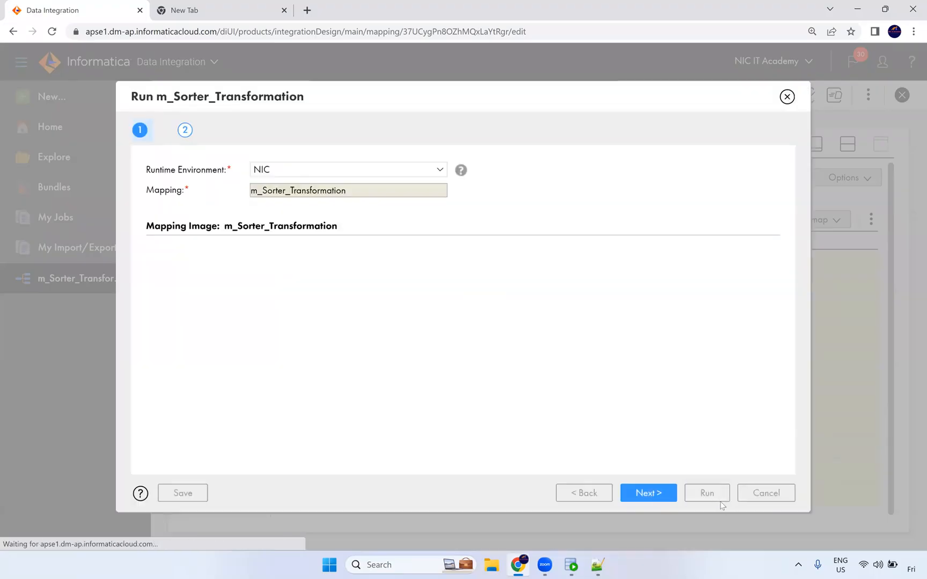
{"action": "left_click", "coordinate": [693, 489]}
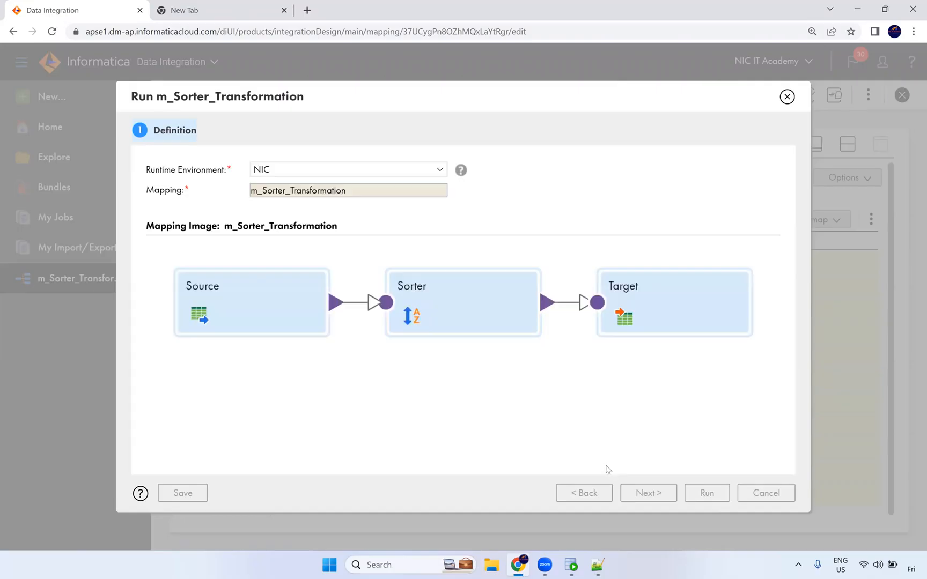
{"action": "left_click", "coordinate": [548, 95]}
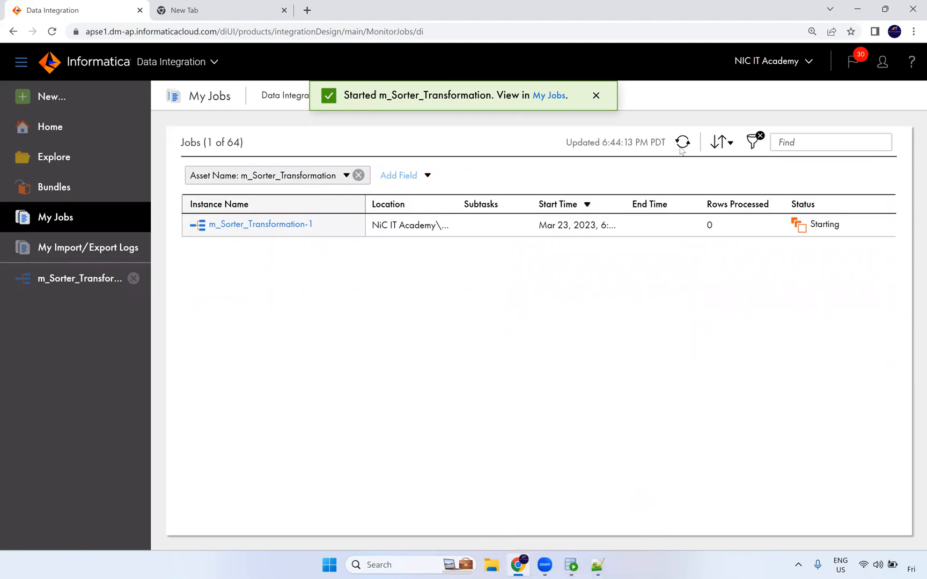
Step: Refresh the job list until the m_Sorter_Transformation run has finished
{"action": "left_click", "coordinate": [683, 142]}
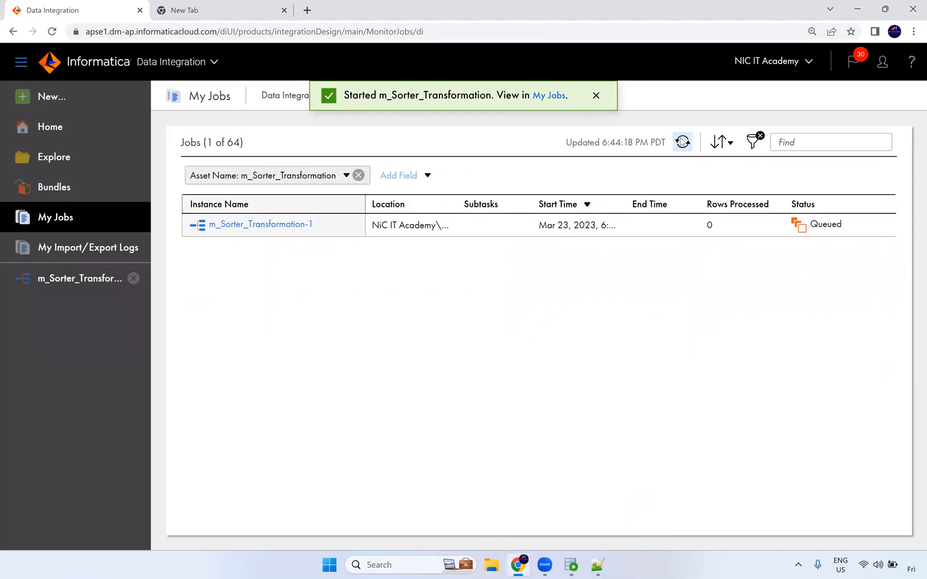
{"action": "left_click", "coordinate": [683, 142]}
{"action": "left_click", "coordinate": [683, 142]}
{"action": "left_click", "coordinate": [683, 143]}
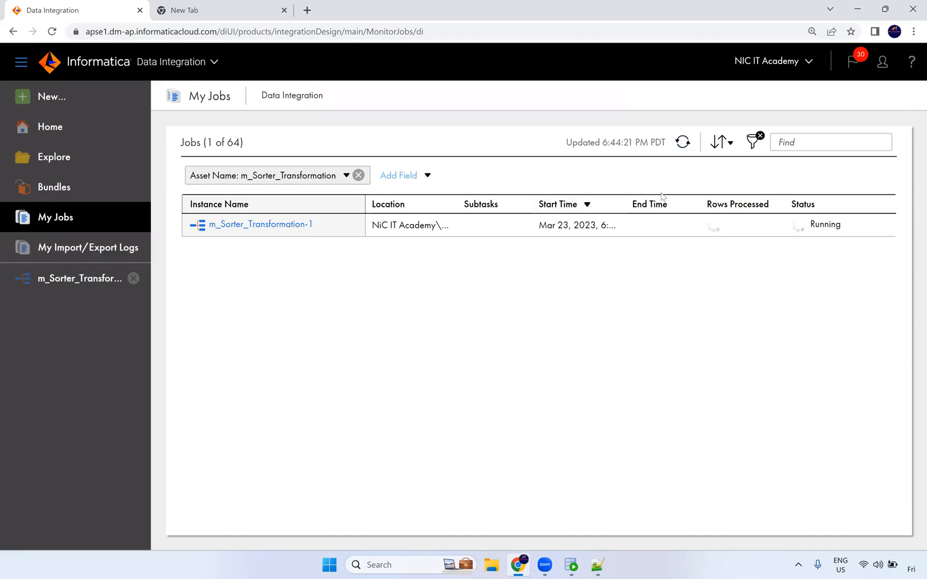
{"action": "left_click", "coordinate": [685, 141]}
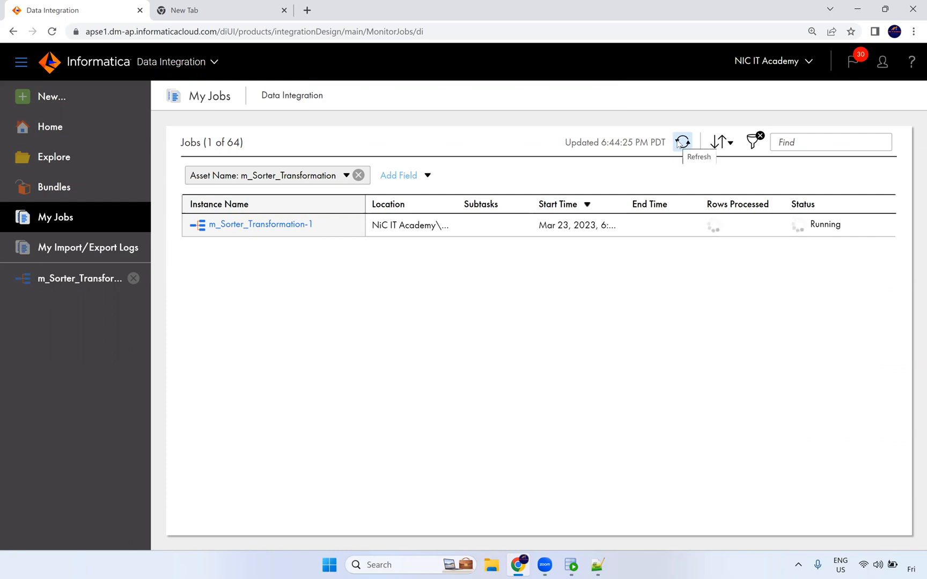
{"action": "left_click", "coordinate": [676, 144]}
{"action": "left_click", "coordinate": [677, 143]}
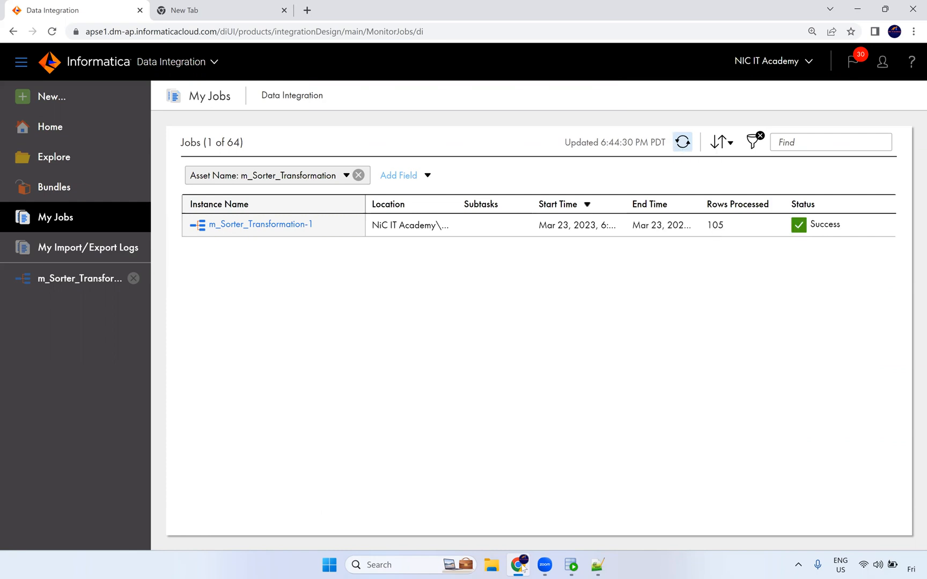
Step: Switch to SQL Developer and run "select * from t_employees;" in the CORE worksheet
{"action": "left_click", "coordinate": [571, 564]}
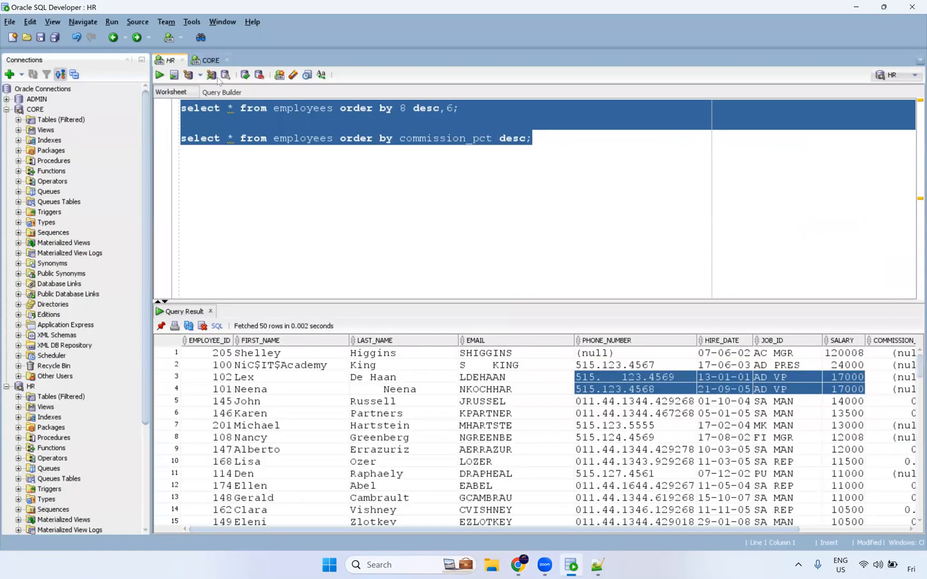
{"action": "left_click", "coordinate": [211, 60]}
{"action": "type", "text": "se"}
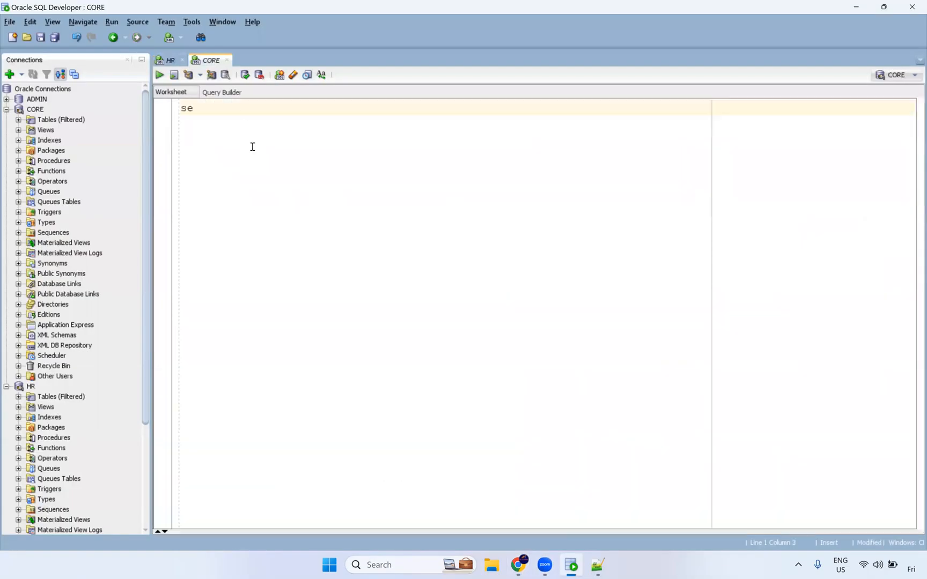
{"action": "type", "text": "lect * from t_employees;"}
{"action": "key", "text": "ctrl+Return"}
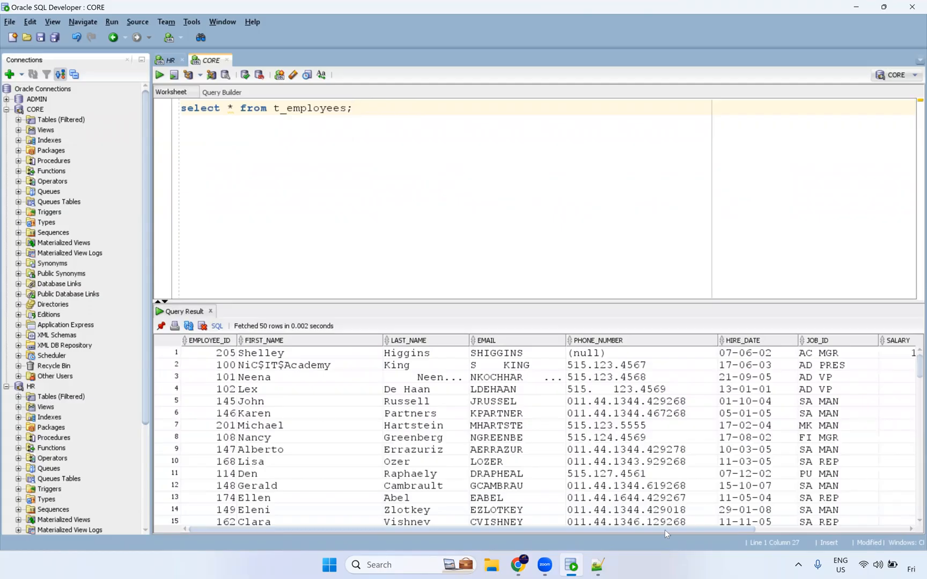
Step: Examine the SALARY order in the T_EMPLOYEES results and compare the hire dates of rows sharing the same salary
{"action": "scroll", "coordinate": [756, 367], "scroll_direction": "right", "scroll_amount": 5}
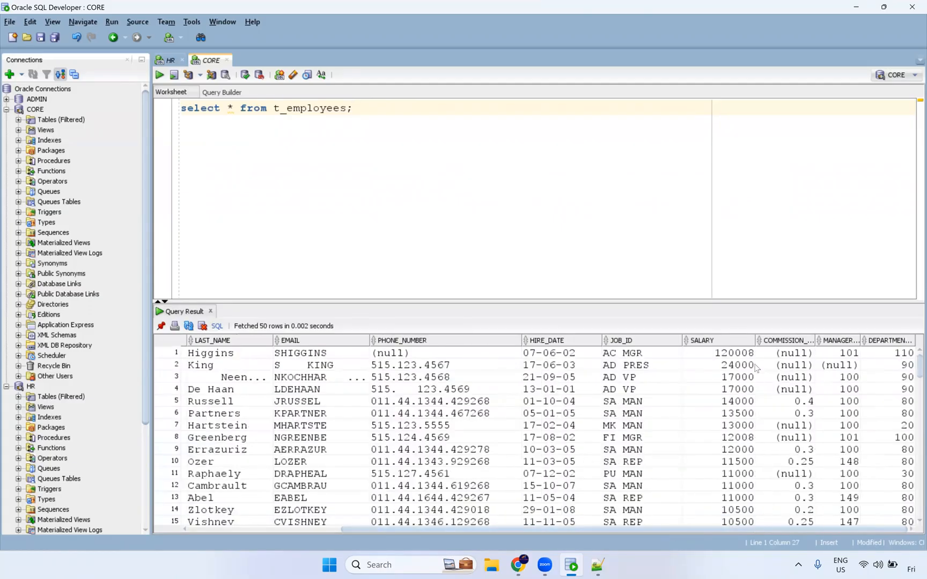
{"action": "left_click_drag", "start_coordinate": [746, 354], "coordinate": [716, 528]}
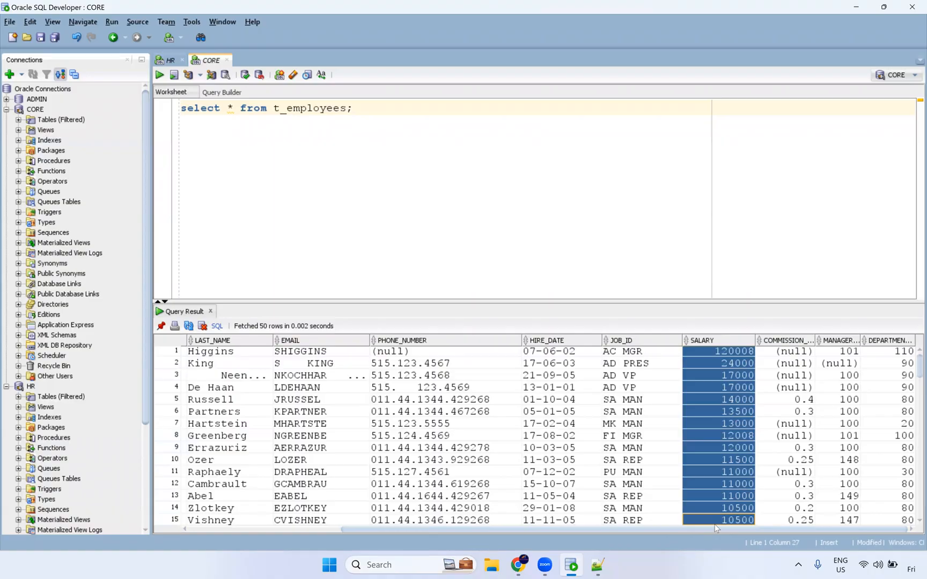
{"action": "scroll", "coordinate": [729, 438], "scroll_direction": "down", "scroll_amount": 2}
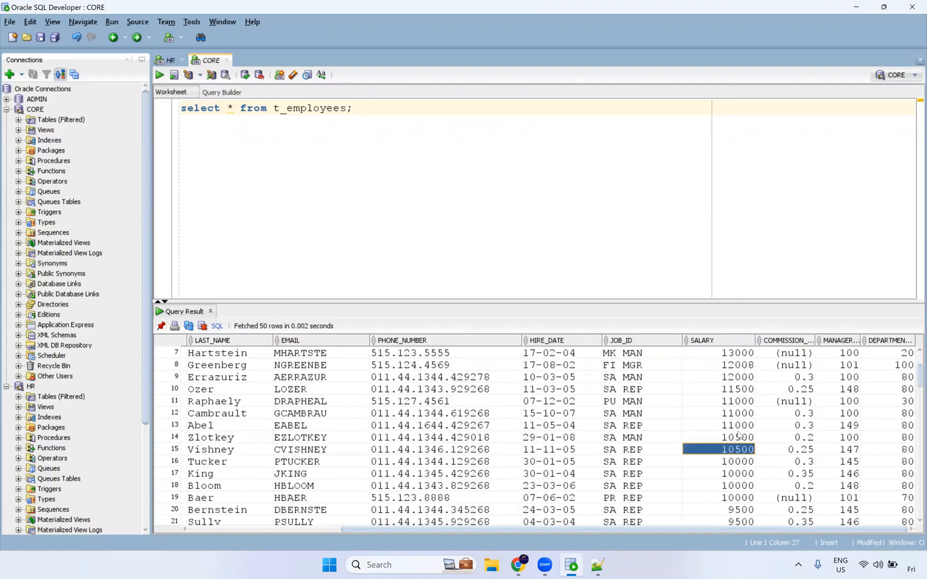
{"action": "left_click_drag", "start_coordinate": [744, 424], "coordinate": [742, 412]}
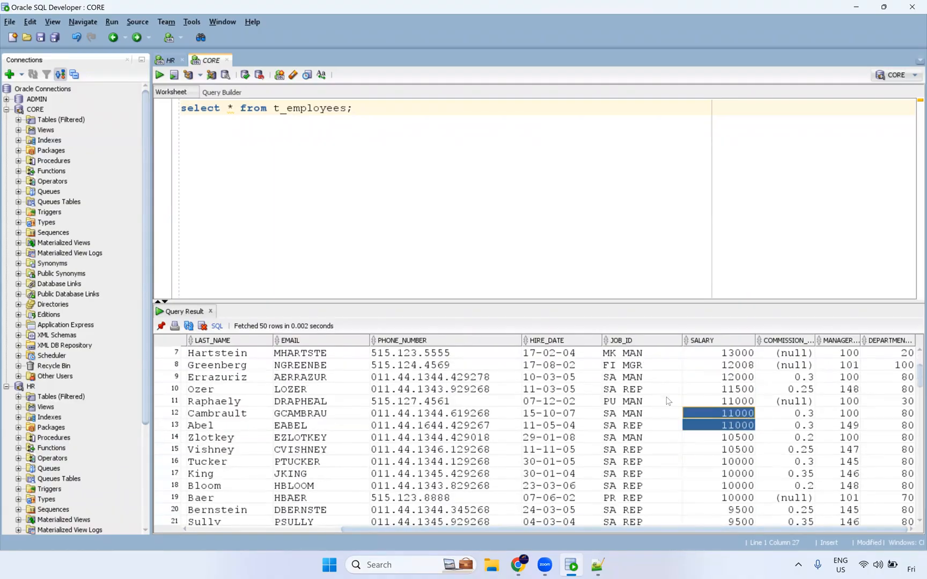
{"action": "left_click", "coordinate": [464, 397], "text": "shift"}
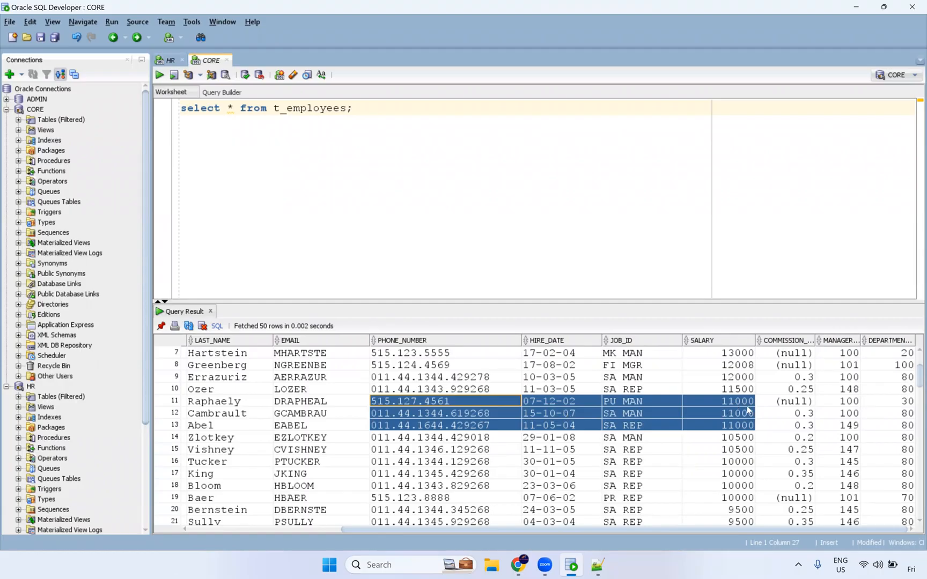
{"action": "scroll", "coordinate": [760, 471], "scroll_direction": "down", "scroll_amount": 3}
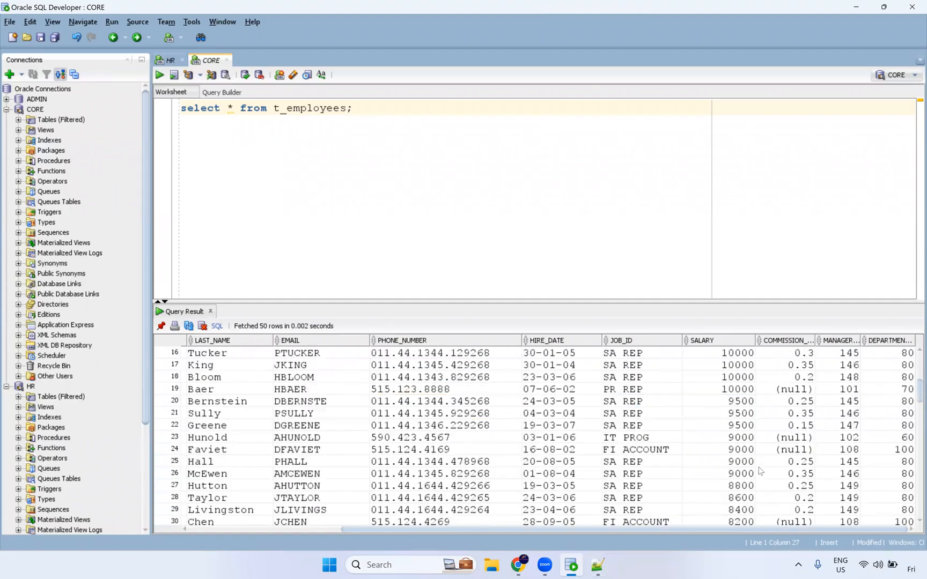
{"action": "scroll", "coordinate": [750, 459], "scroll_direction": "down", "scroll_amount": 3}
{"action": "scroll", "coordinate": [749, 464], "scroll_direction": "up", "scroll_amount": 4}
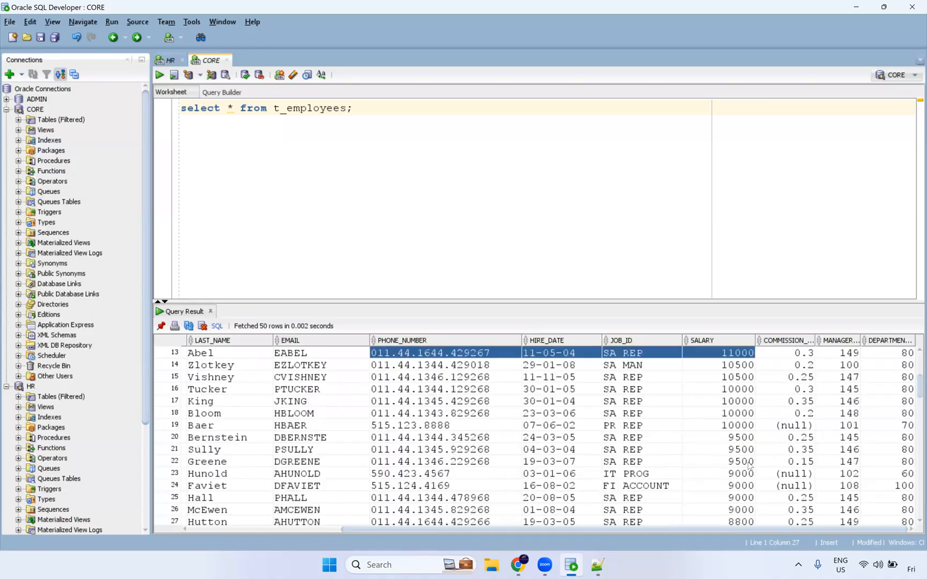
{"action": "left_click", "coordinate": [749, 426]}
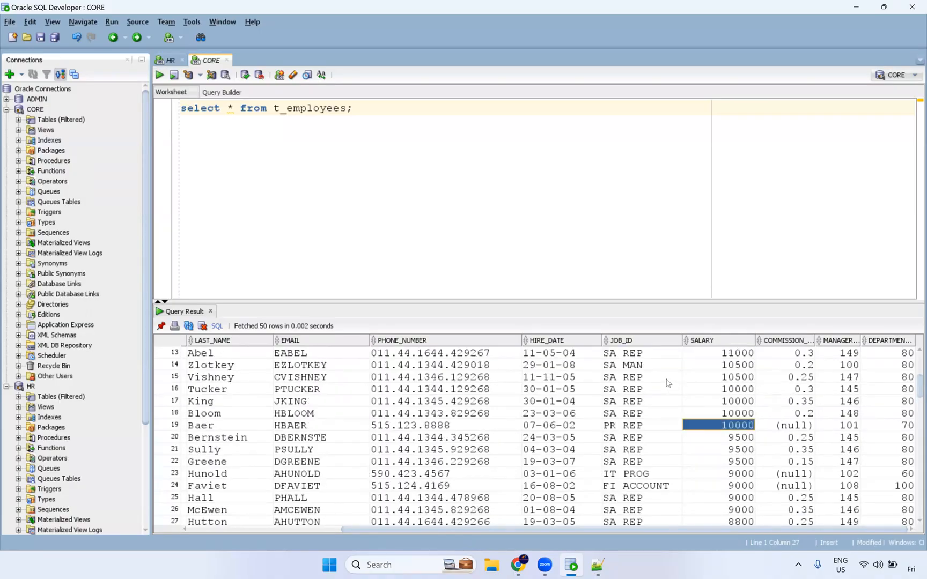
{"action": "left_click", "coordinate": [557, 389], "text": "shift"}
{"action": "left_click", "coordinate": [513, 391], "text": "shift"}
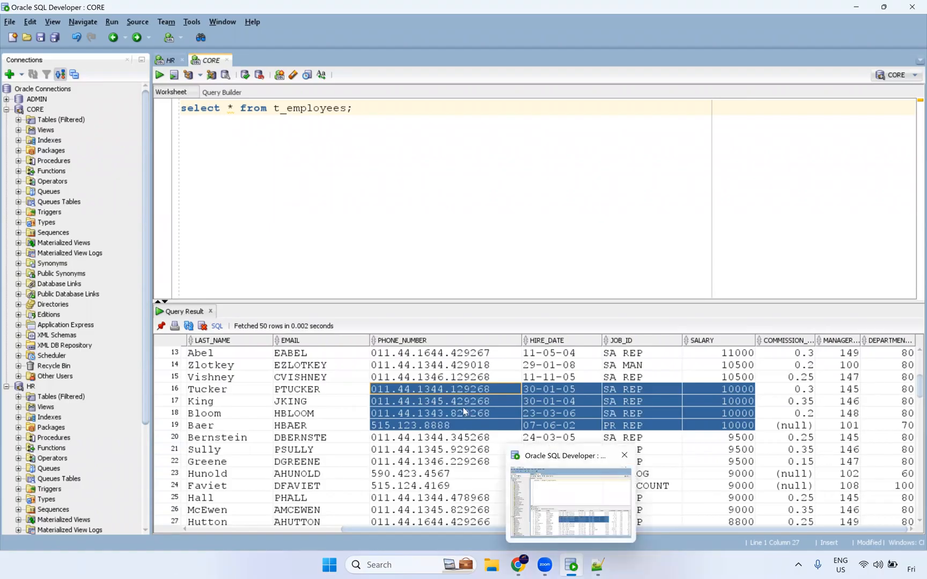
Step: Switch back to Informatica in the browser, reopen the mapping from its job details and display the Sorter's sort conditions
{"action": "left_click", "coordinate": [518, 564]}
{"action": "left_click", "coordinate": [263, 225]}
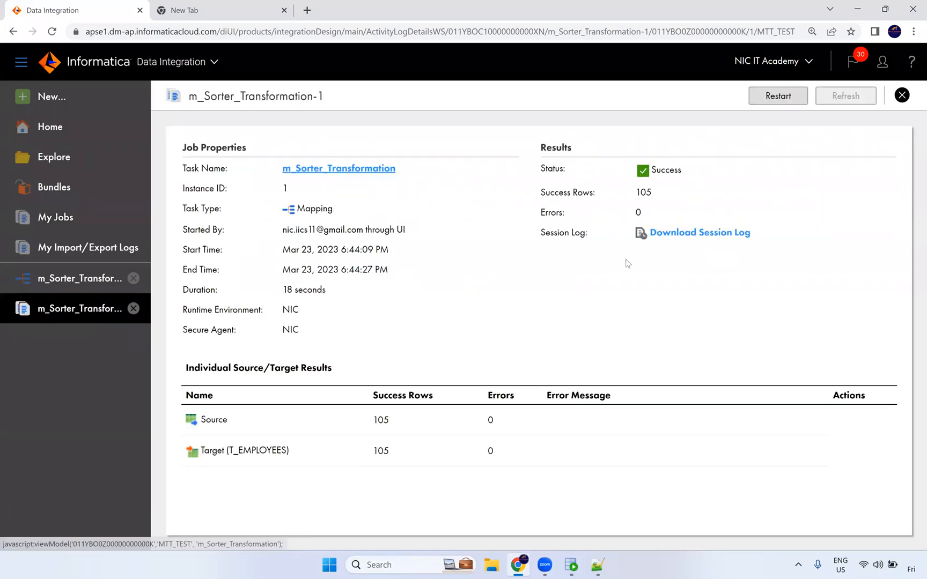
{"action": "left_click", "coordinate": [325, 170]}
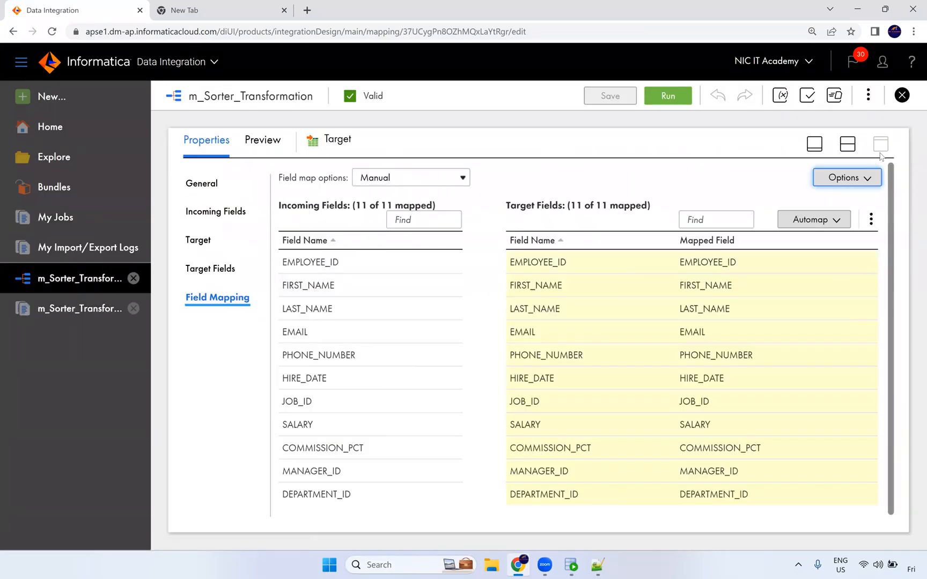
{"action": "left_click", "coordinate": [847, 144]}
{"action": "left_click", "coordinate": [399, 229]}
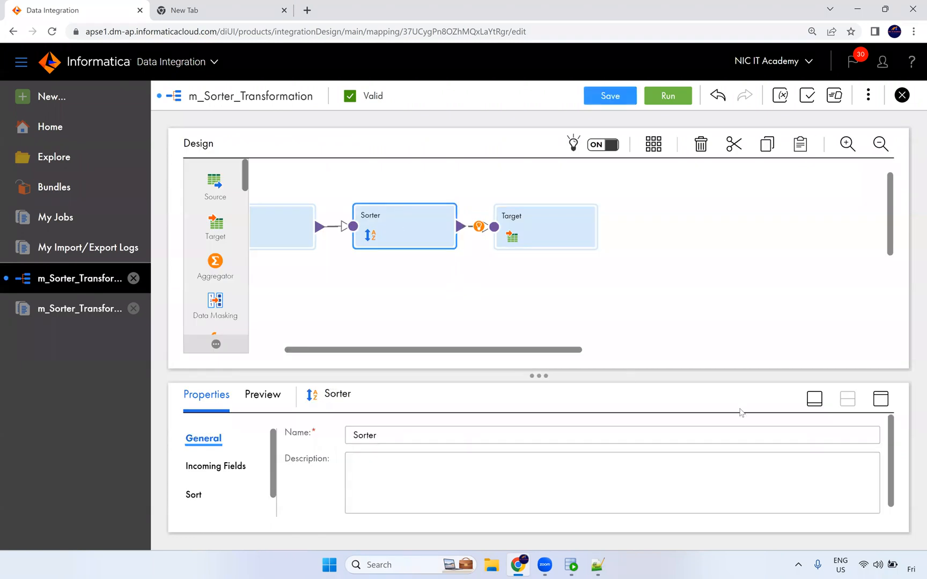
{"action": "left_click", "coordinate": [881, 398]}
{"action": "left_click", "coordinate": [196, 239]}
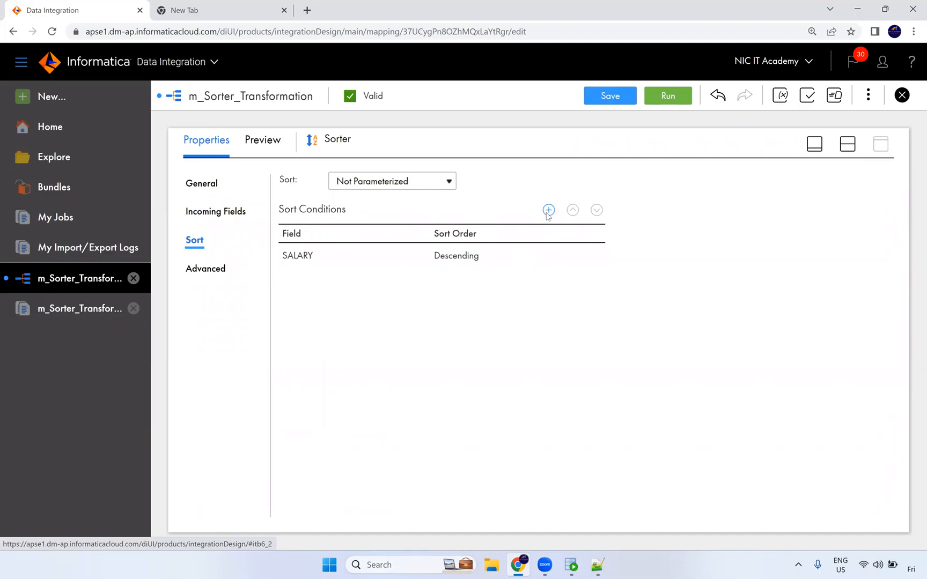
Step: Add HIRE_DATE in ascending order as the Sorter's second sort condition
{"action": "left_click", "coordinate": [548, 210]}
{"action": "left_click", "coordinate": [354, 279]}
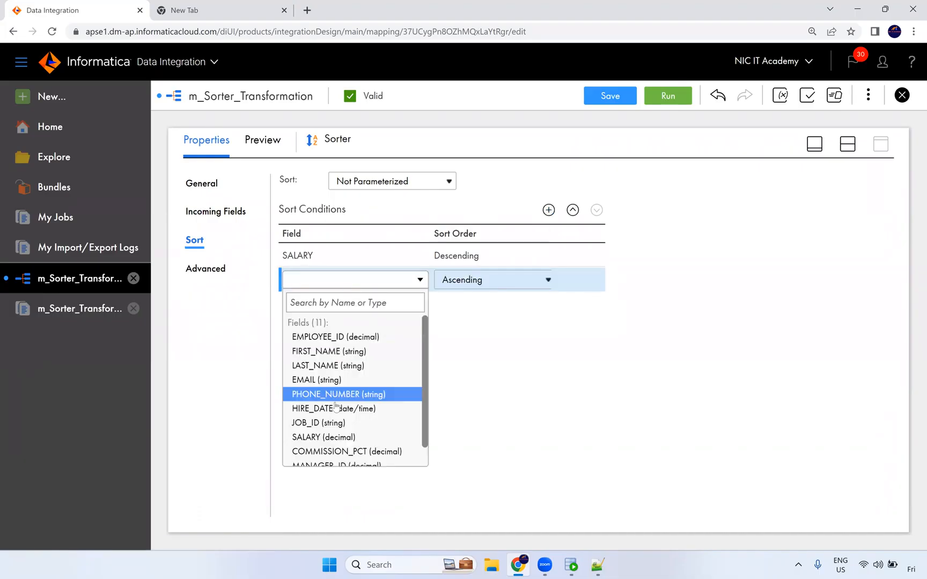
{"action": "left_click", "coordinate": [337, 408]}
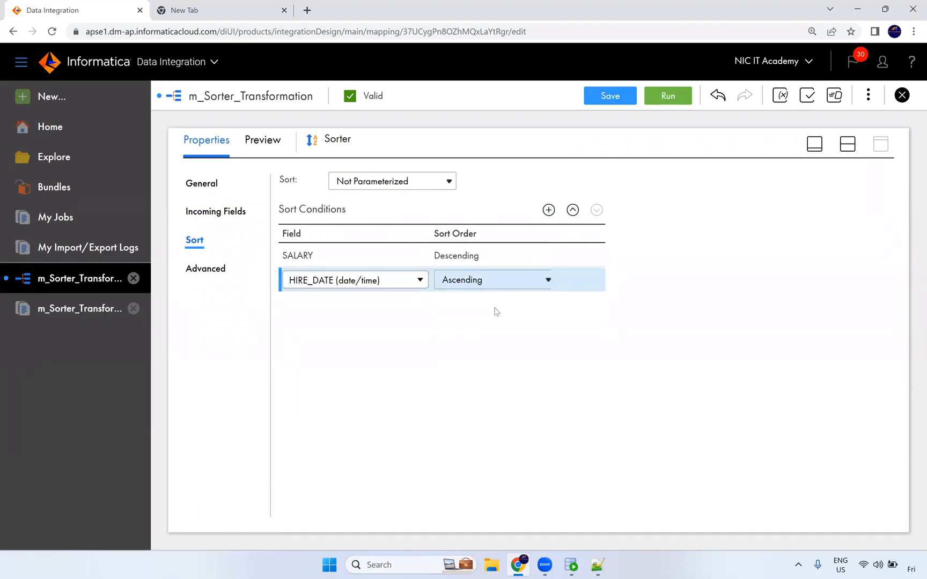
{"action": "left_click", "coordinate": [672, 319]}
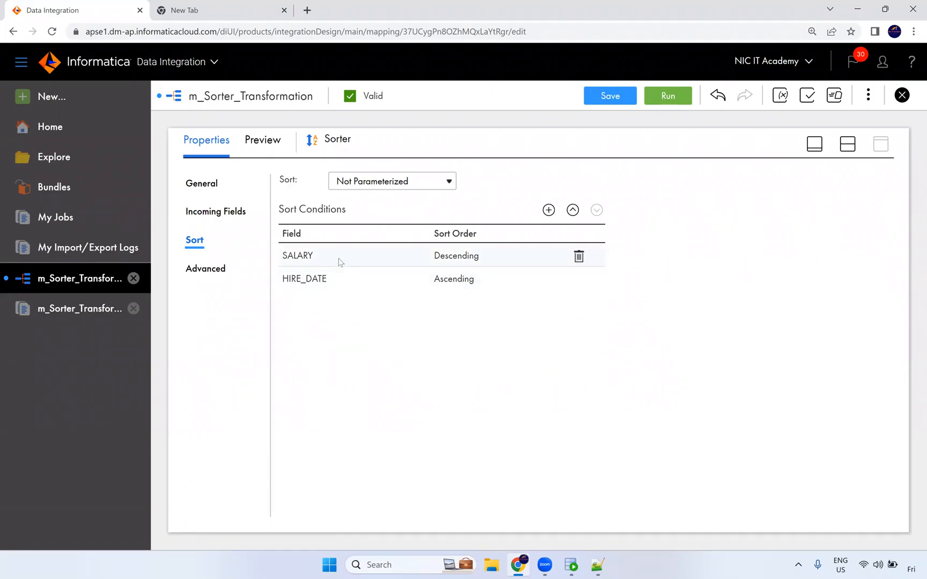
Step: Move the HIRE_DATE sort condition above SALARY and back below it to demonstrate changing the sort priority
{"action": "left_click", "coordinate": [346, 281]}
{"action": "mouse_move", "coordinate": [592, 288]}
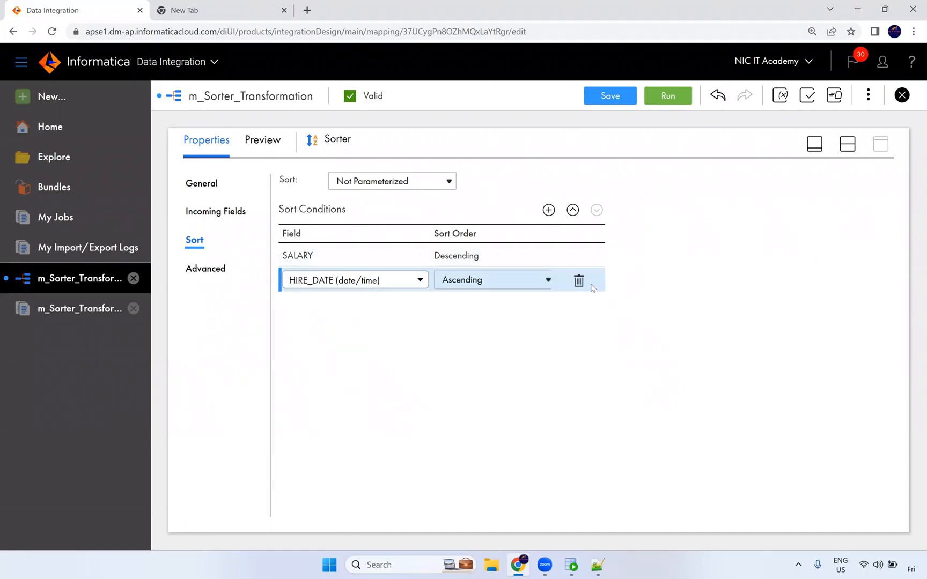
{"action": "left_click", "coordinate": [573, 210]}
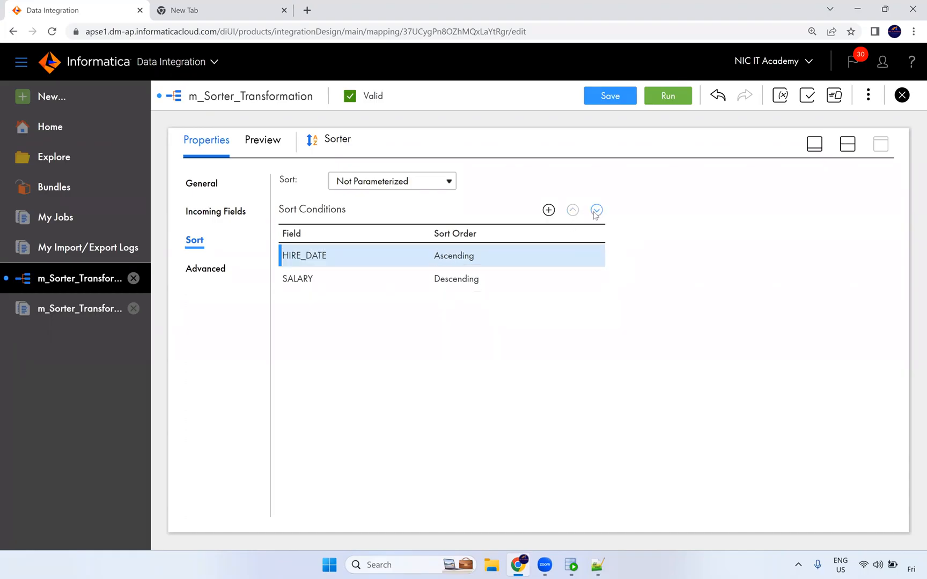
{"action": "left_click", "coordinate": [596, 210]}
{"action": "left_click", "coordinate": [573, 211]}
{"action": "left_click", "coordinate": [595, 211]}
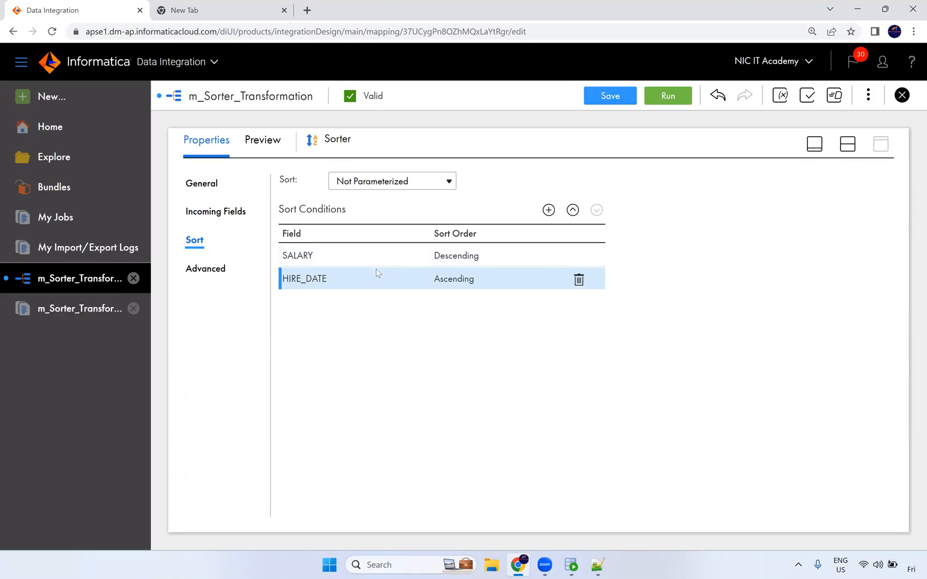
{"action": "left_click", "coordinate": [572, 210]}
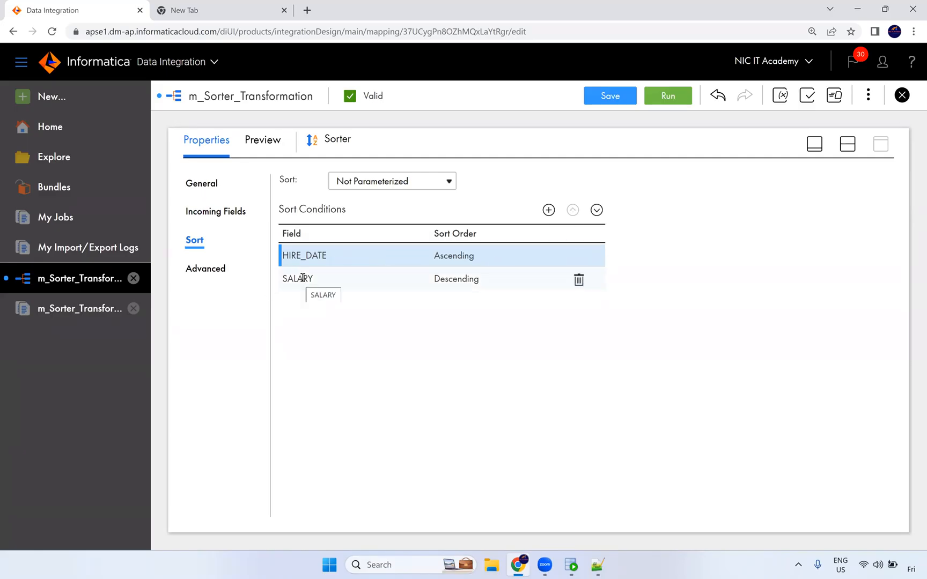
{"action": "left_click", "coordinate": [596, 210]}
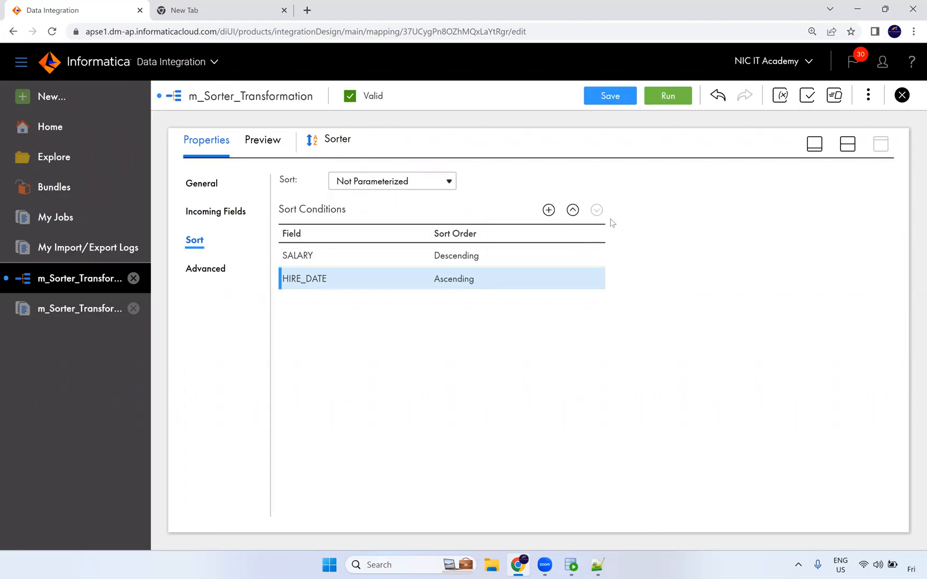
Step: Save the mapping, run it again and open the new run in My Jobs
{"action": "left_click", "coordinate": [606, 102]}
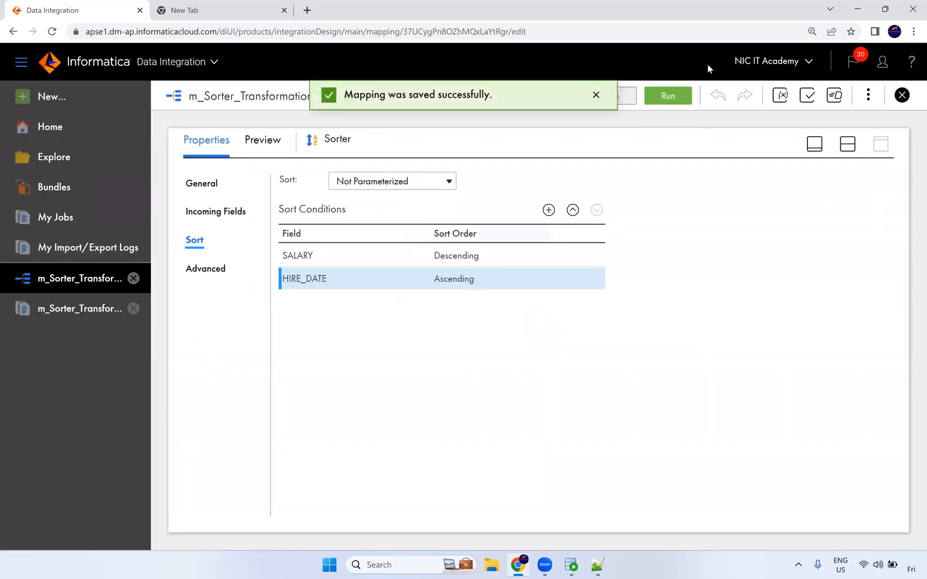
{"action": "left_click", "coordinate": [670, 98]}
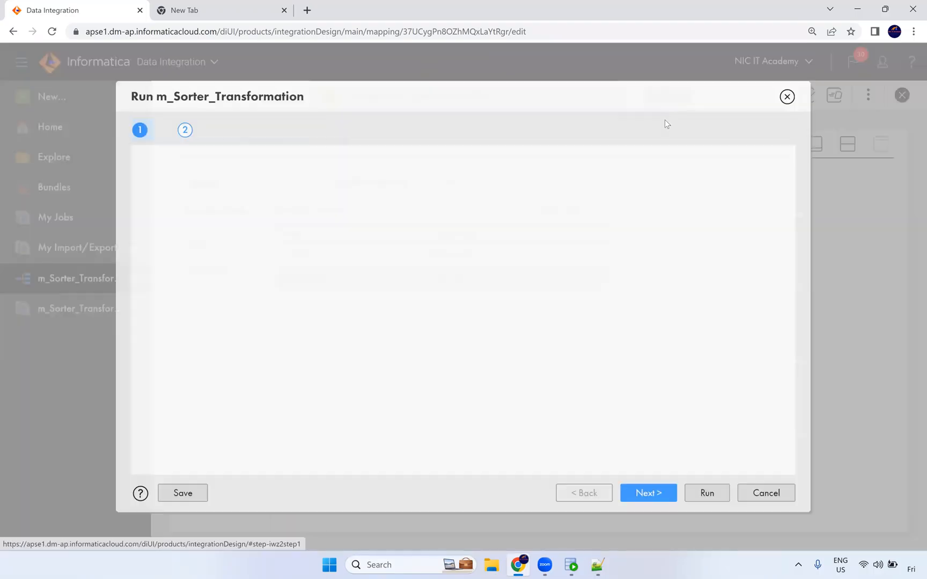
{"action": "left_click", "coordinate": [706, 492]}
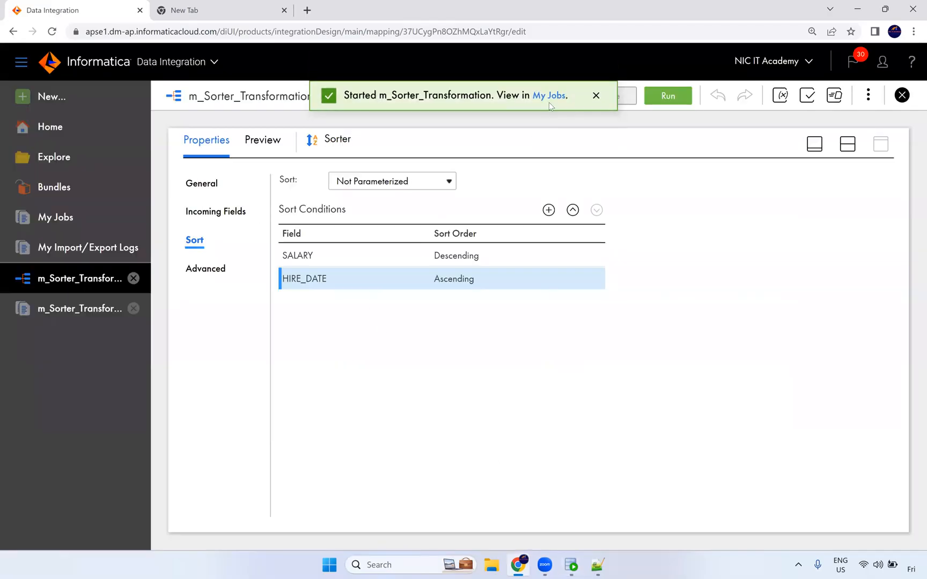
{"action": "left_click", "coordinate": [548, 95]}
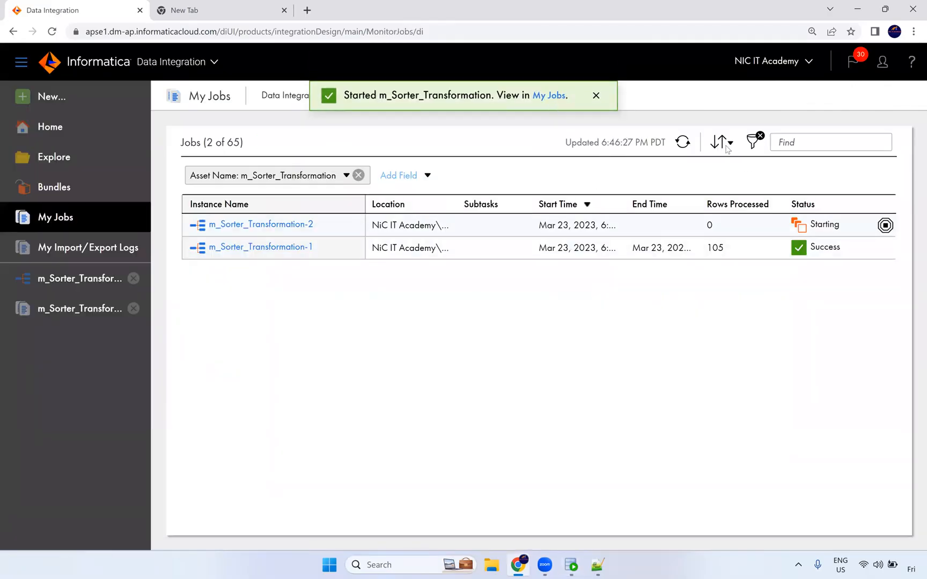
Step: Refresh the My Jobs list until the second m_Sorter_Transformation run has finished
{"action": "left_click", "coordinate": [683, 142]}
{"action": "left_click", "coordinate": [683, 143]}
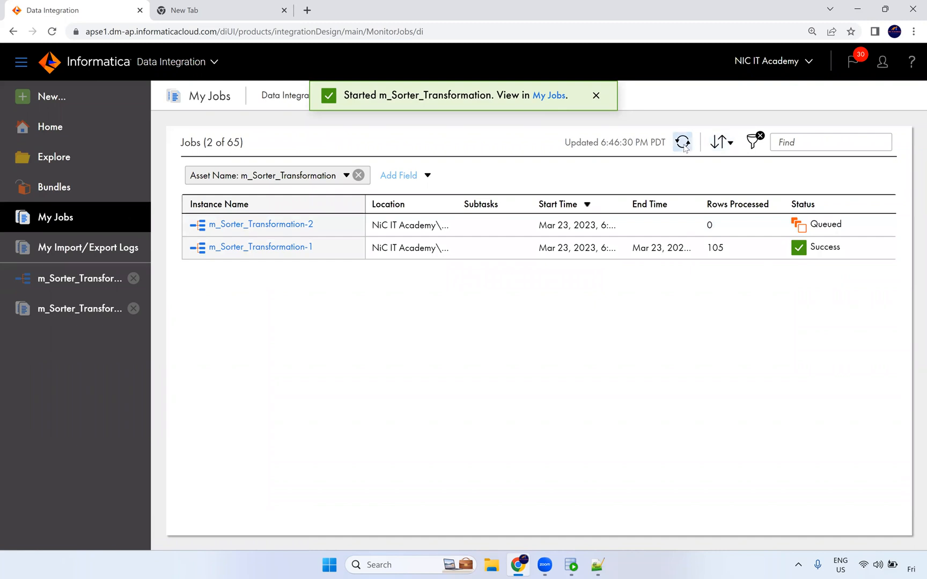
{"action": "left_click", "coordinate": [683, 143]}
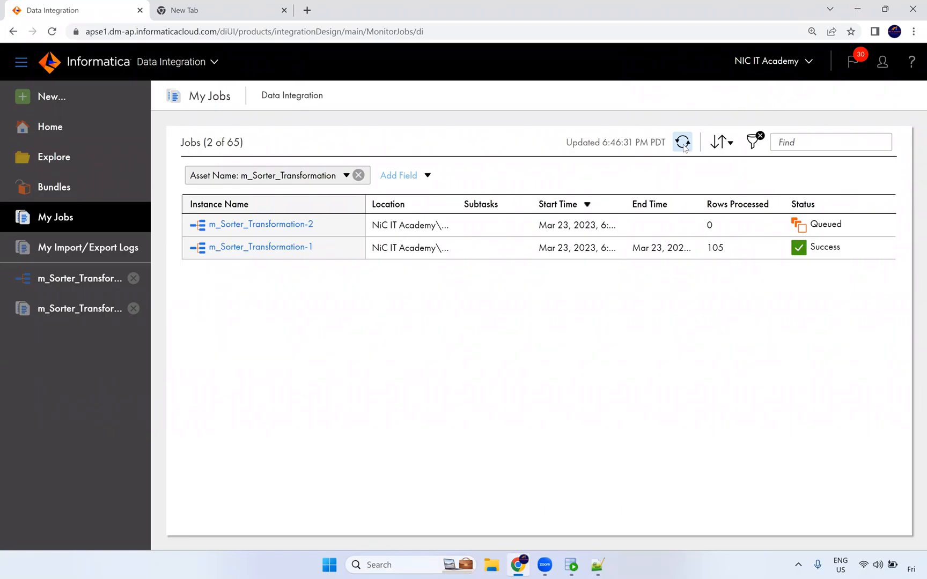
{"action": "left_click", "coordinate": [683, 143]}
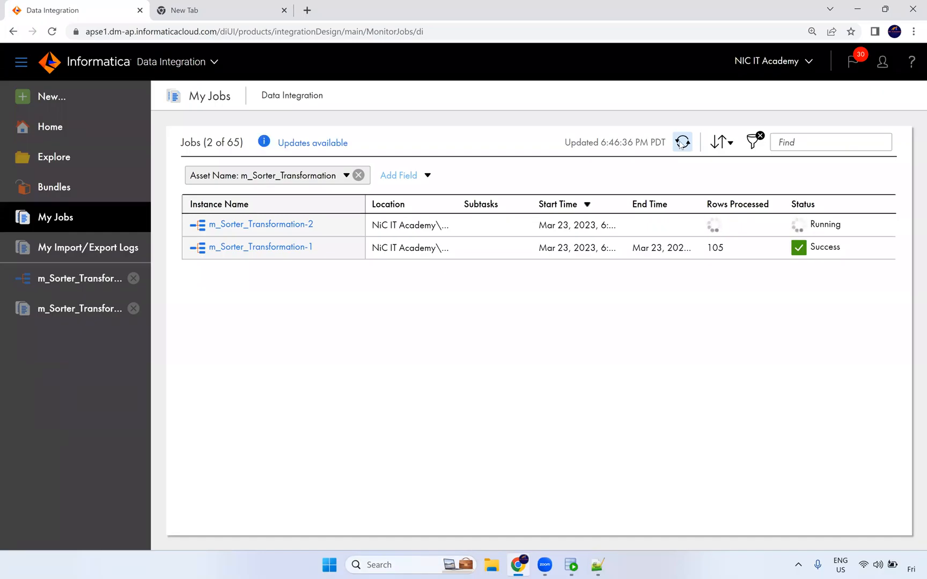
{"action": "left_click", "coordinate": [681, 143]}
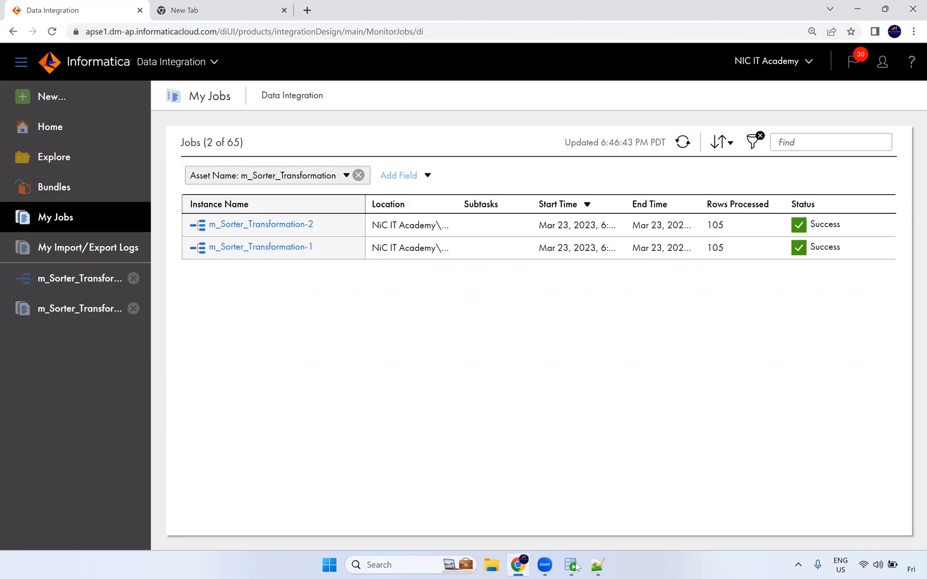
Step: Switch to SQL Developer, rerun the T_EMPLOYEES query and compare the HIRE_DATE order of the rows with a SALARY of 10000
{"action": "left_click", "coordinate": [575, 566]}
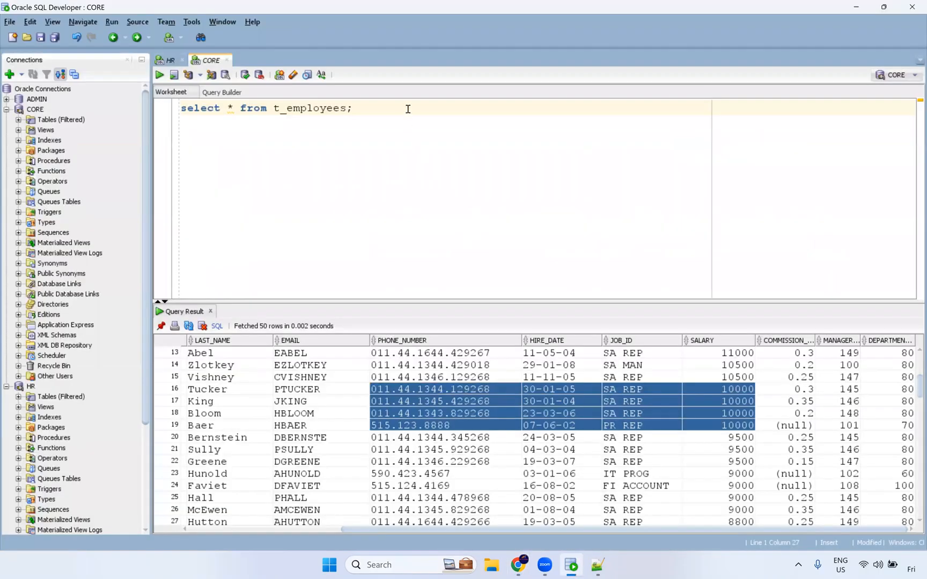
{"action": "key", "text": "ctrl+Return"}
{"action": "left_click_drag", "start_coordinate": [715, 530], "coordinate": [868, 531]}
{"action": "scroll", "coordinate": [740, 467], "scroll_direction": "down", "scroll_amount": 2}
{"action": "scroll", "coordinate": [740, 466], "scroll_direction": "down", "scroll_amount": 1}
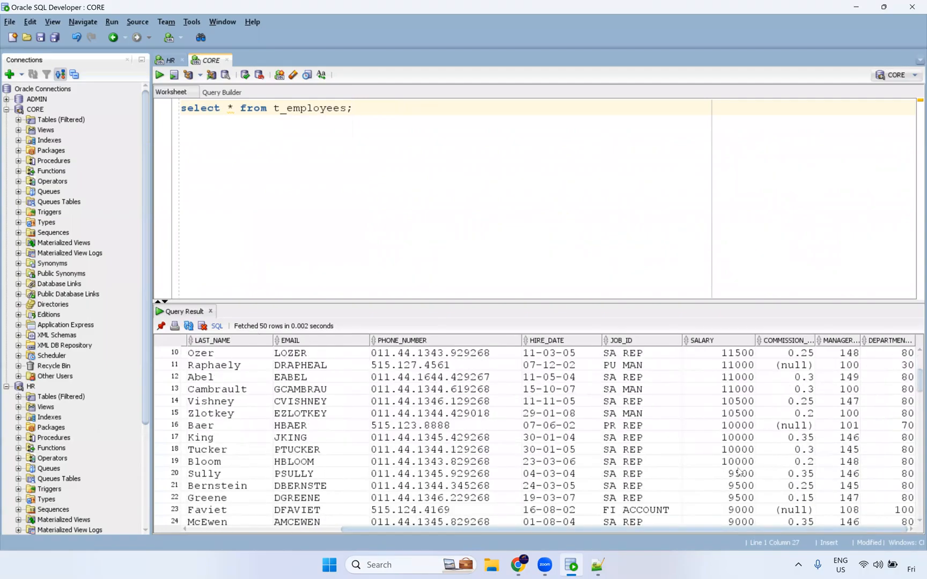
{"action": "left_click_drag", "start_coordinate": [740, 463], "coordinate": [450, 426]}
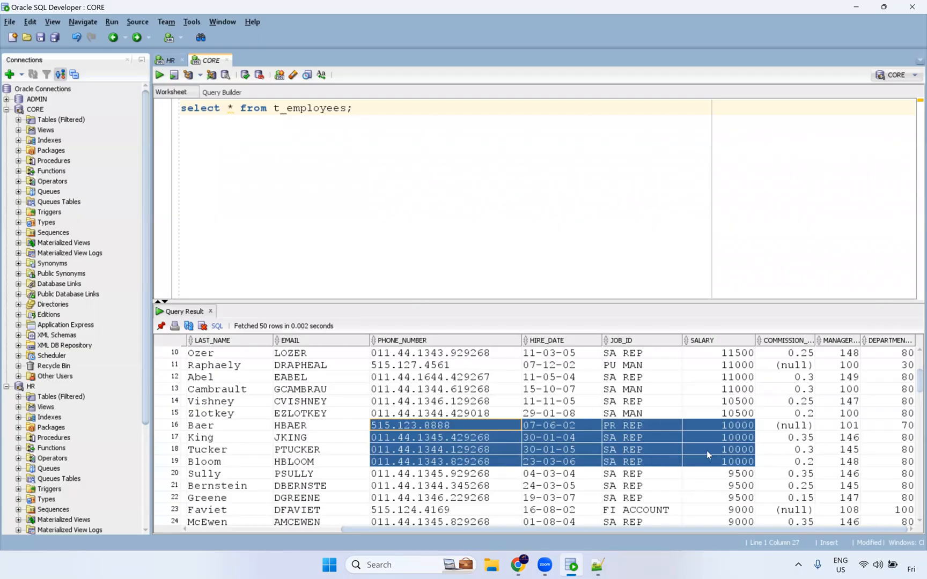
{"action": "left_click_drag", "start_coordinate": [601, 529], "coordinate": [874, 528]}
Step: Switch back to Informatica in the browser and reopen the mapping from the job details of m_Sorter_Transformation-2
{"action": "left_click", "coordinate": [517, 564]}
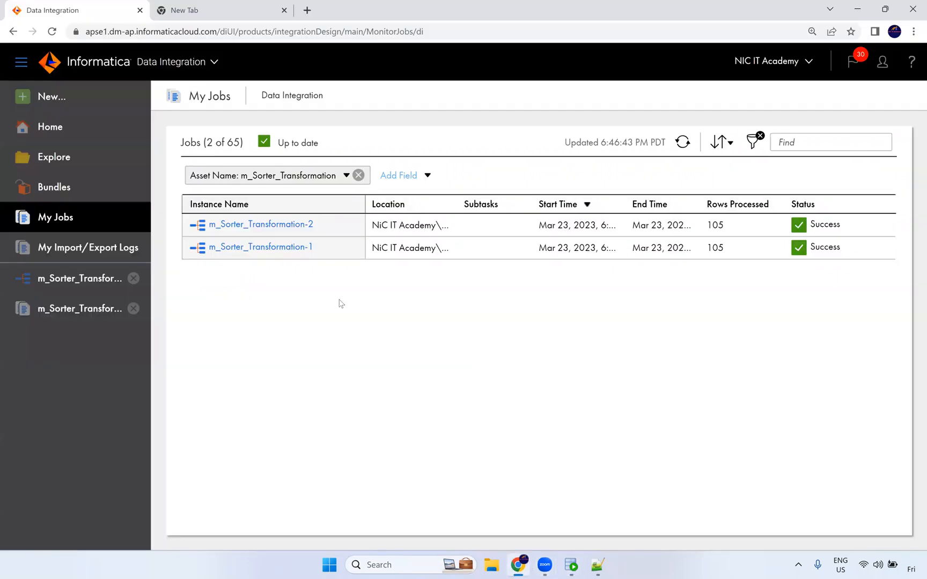
{"action": "left_click", "coordinate": [294, 225]}
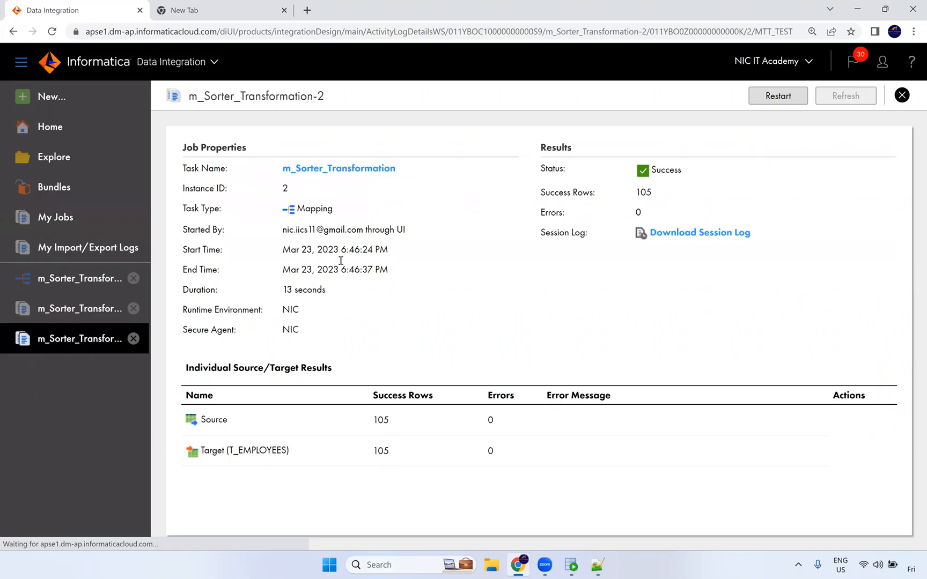
{"action": "left_click", "coordinate": [333, 171]}
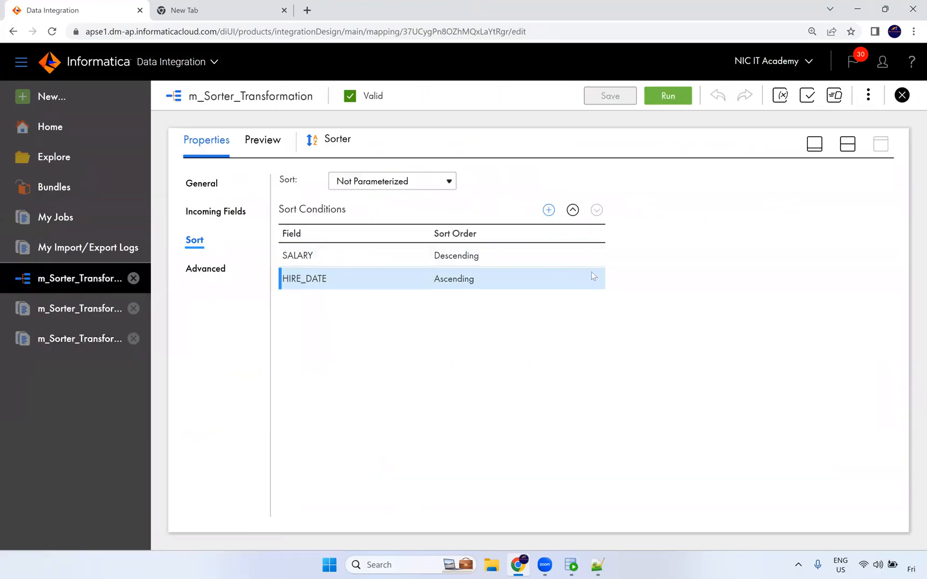
Step: Delete the Sorter's HIRE_DATE sort condition and change the SALARY condition's field to COMMISSION_PCT, keeping it descending
{"action": "left_click", "coordinate": [579, 279]}
{"action": "left_click", "coordinate": [384, 265]}
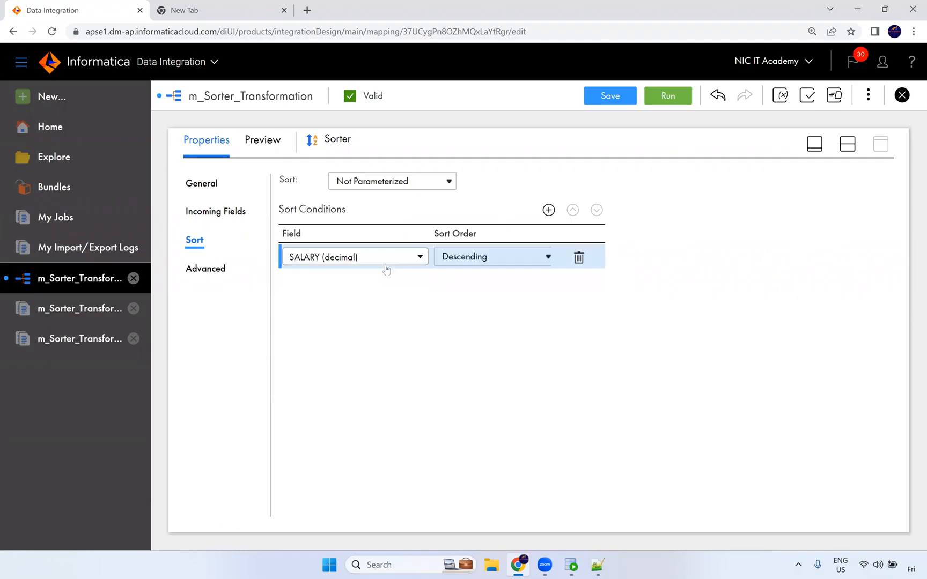
{"action": "left_click", "coordinate": [386, 267]}
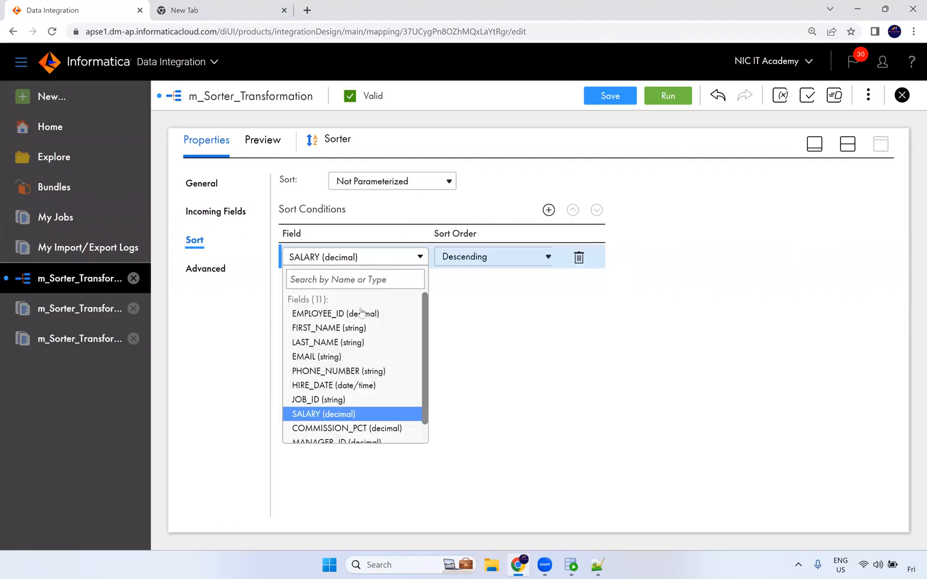
{"action": "left_click", "coordinate": [445, 364]}
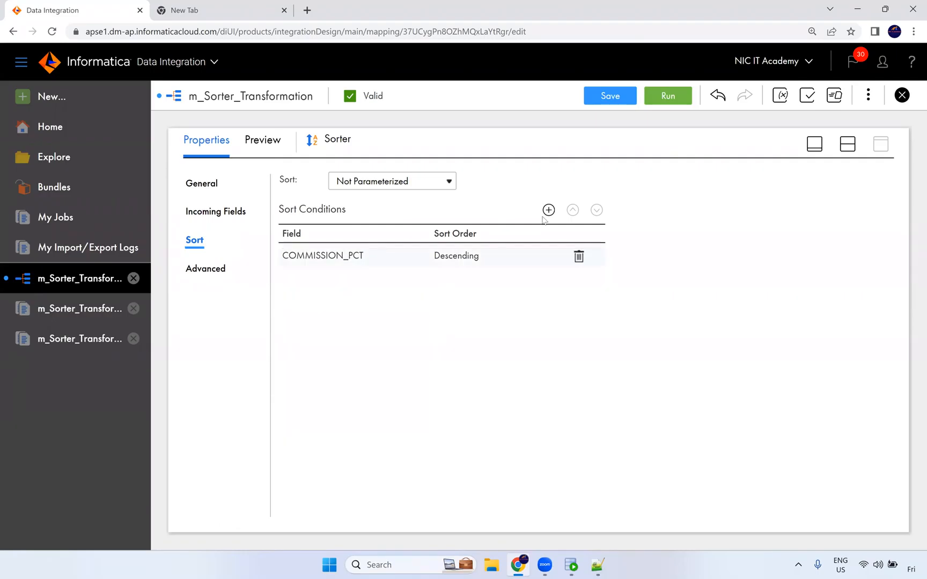
Step: Save the mapping and run it on the NIC runtime environment with the COMMISSION_PCT sort
{"action": "left_click", "coordinate": [620, 98]}
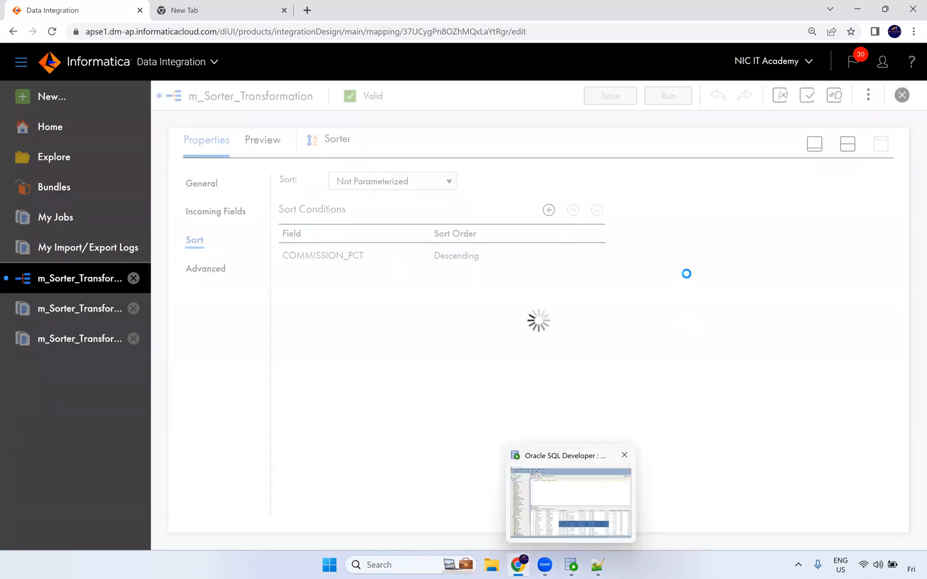
{"action": "left_click", "coordinate": [674, 101]}
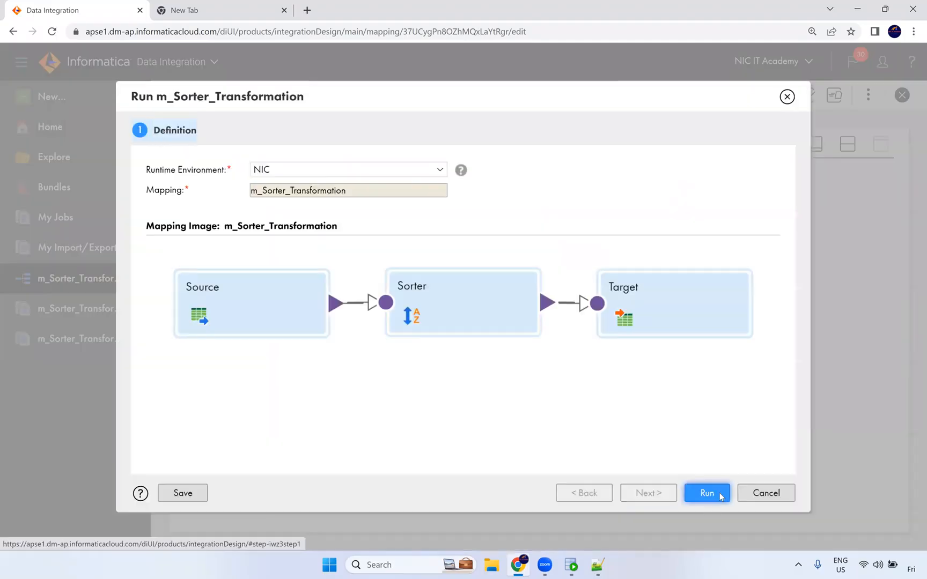
{"action": "left_click", "coordinate": [719, 494]}
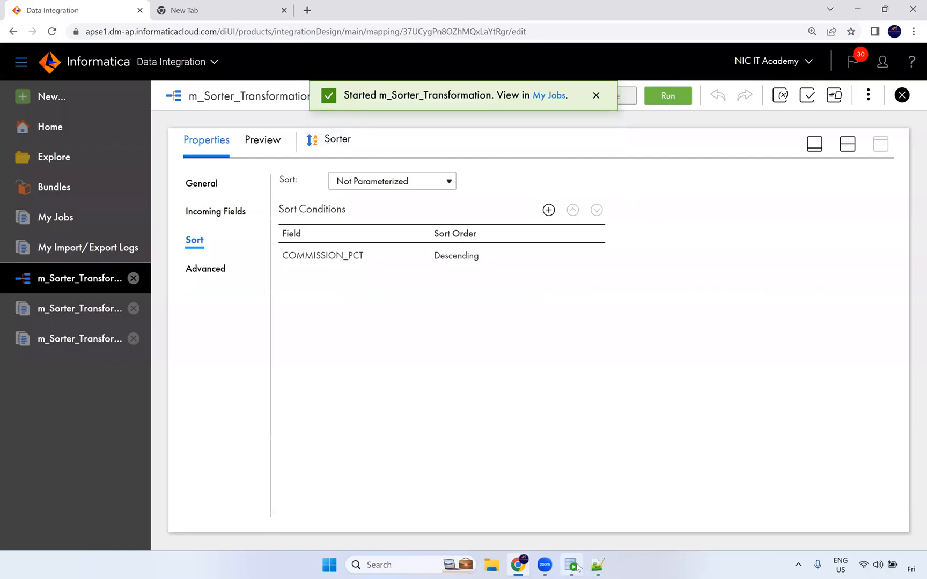
Step: Switch to SQL Developer and rerun the T_EMPLOYEES query until the data sorted by commission is loaded
{"action": "mouse_move", "coordinate": [577, 567]}
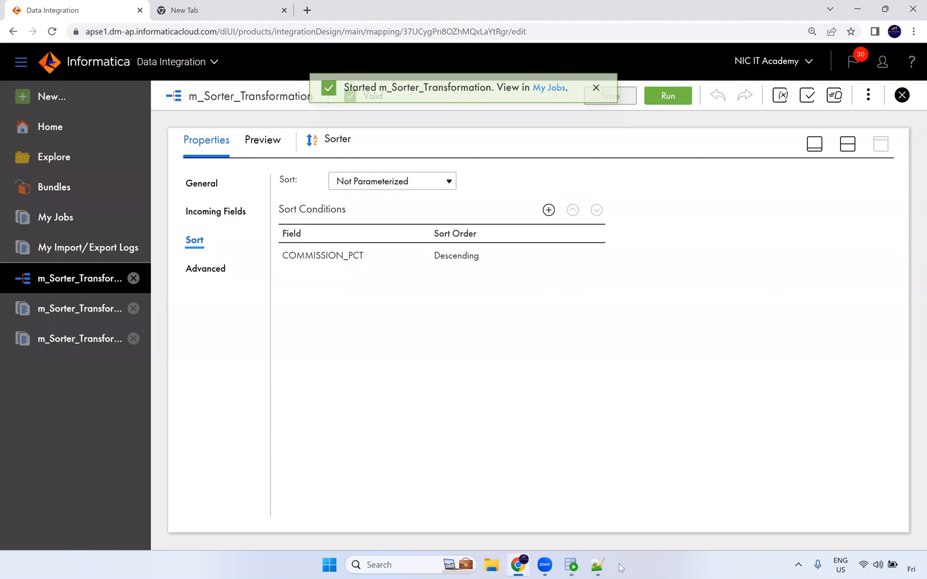
{"action": "key", "text": "alt+Tab"}
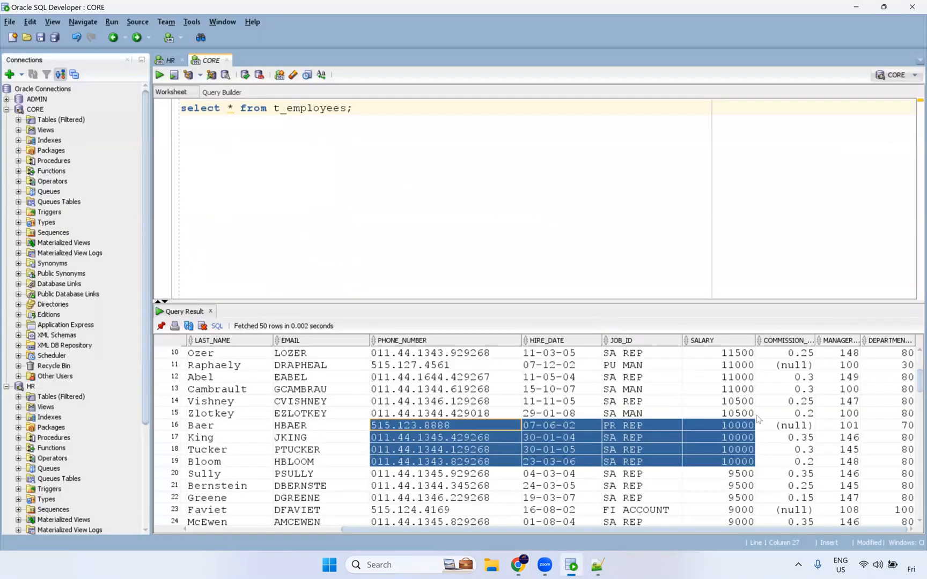
{"action": "key", "text": "ctrl+Return"}
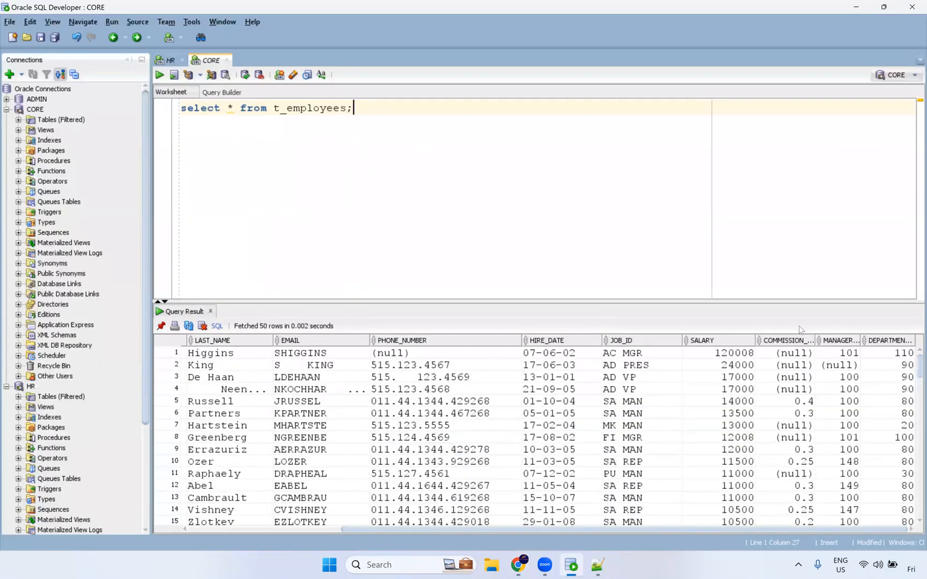
{"action": "left_click_drag", "start_coordinate": [796, 359], "coordinate": [789, 455]}
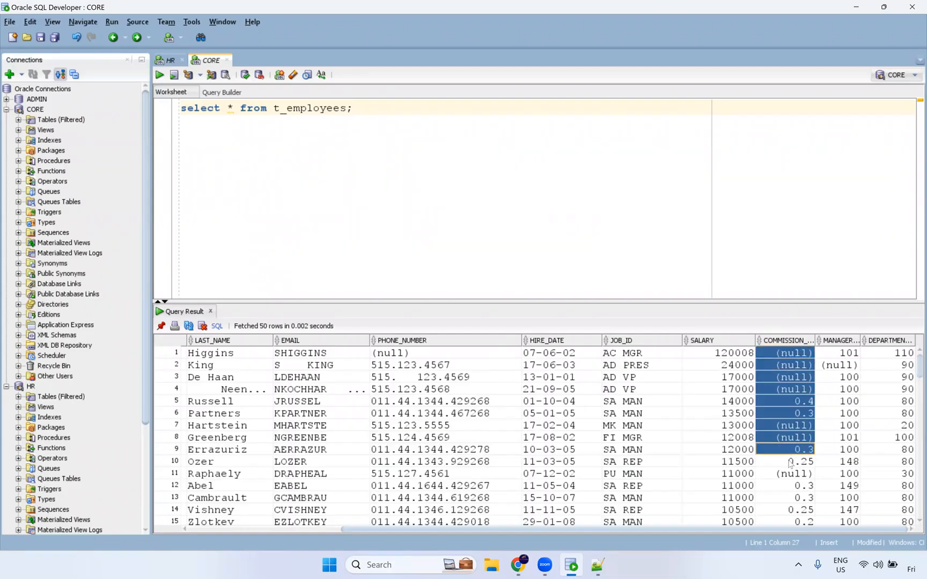
{"action": "triple_click", "coordinate": [393, 117]}
{"action": "key", "text": "ctrl+Return"}
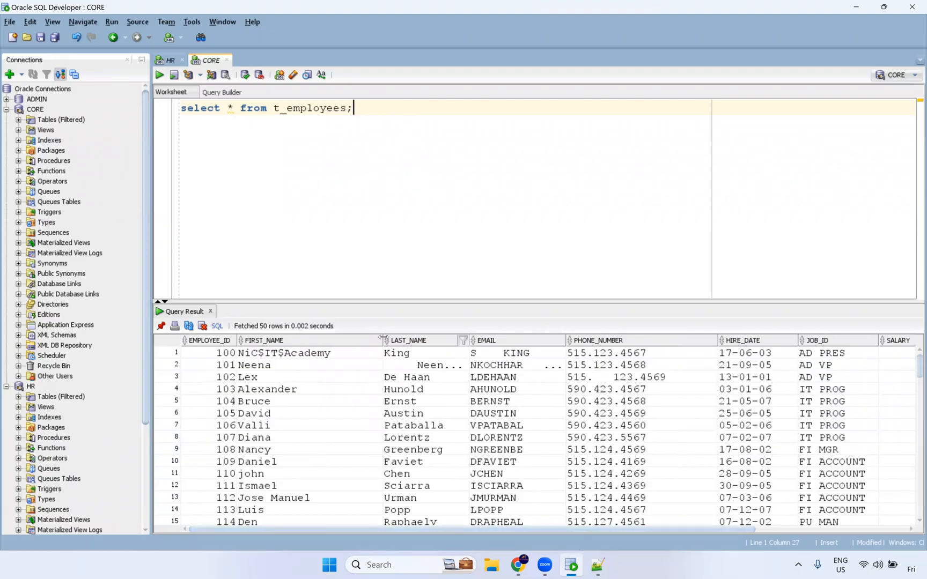
Step: Narrow the FIRST_NAME and PHONE_NUMBER columns to show the commission column, and enlarge the query result pane
{"action": "left_click_drag", "start_coordinate": [383, 338], "coordinate": [316, 343]}
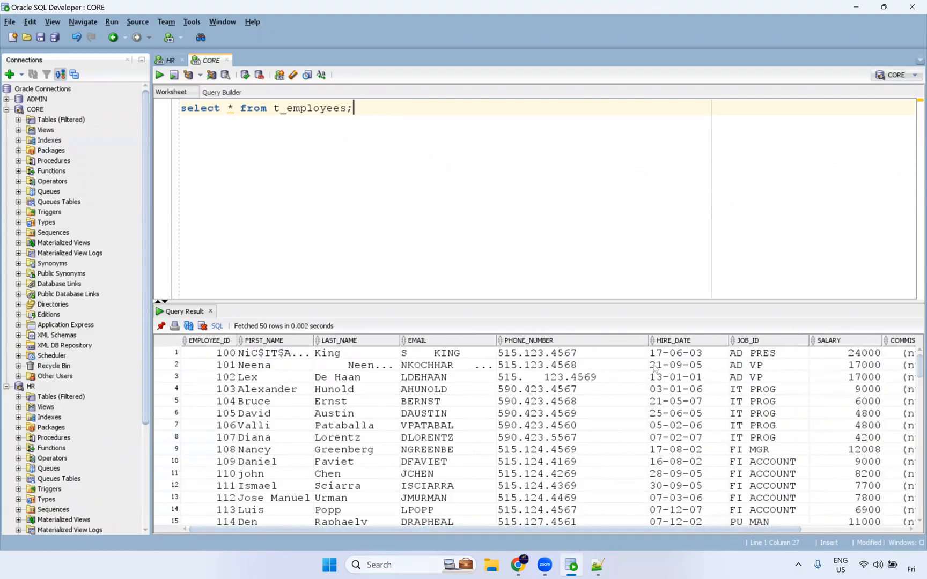
{"action": "left_click_drag", "start_coordinate": [578, 338], "coordinate": [570, 339]}
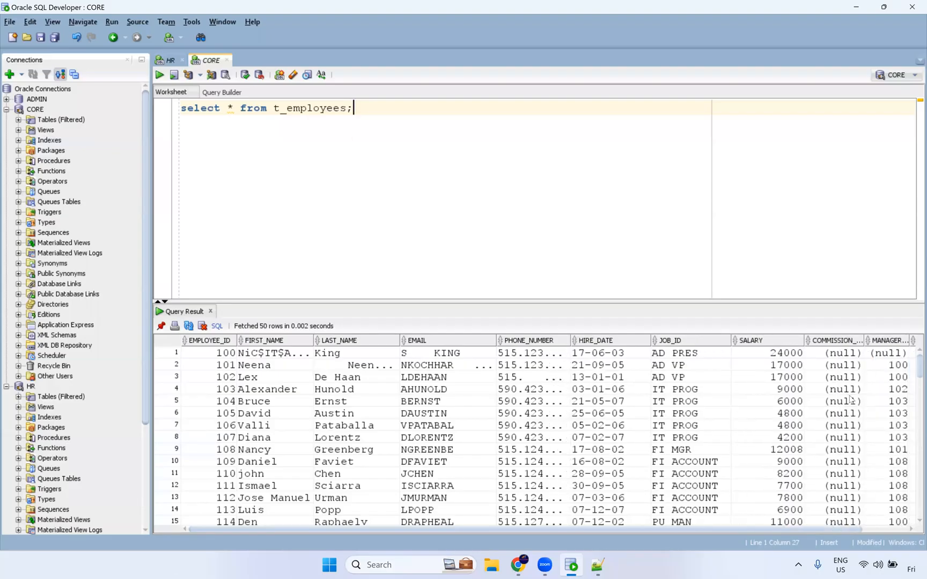
{"action": "left_click_drag", "start_coordinate": [847, 359], "coordinate": [837, 485]}
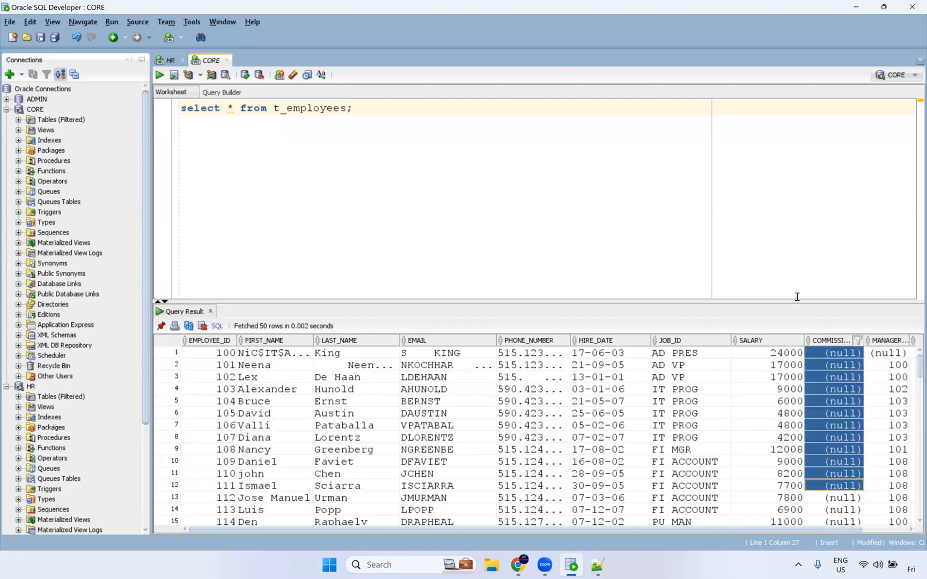
{"action": "left_click_drag", "start_coordinate": [797, 299], "coordinate": [805, 248]}
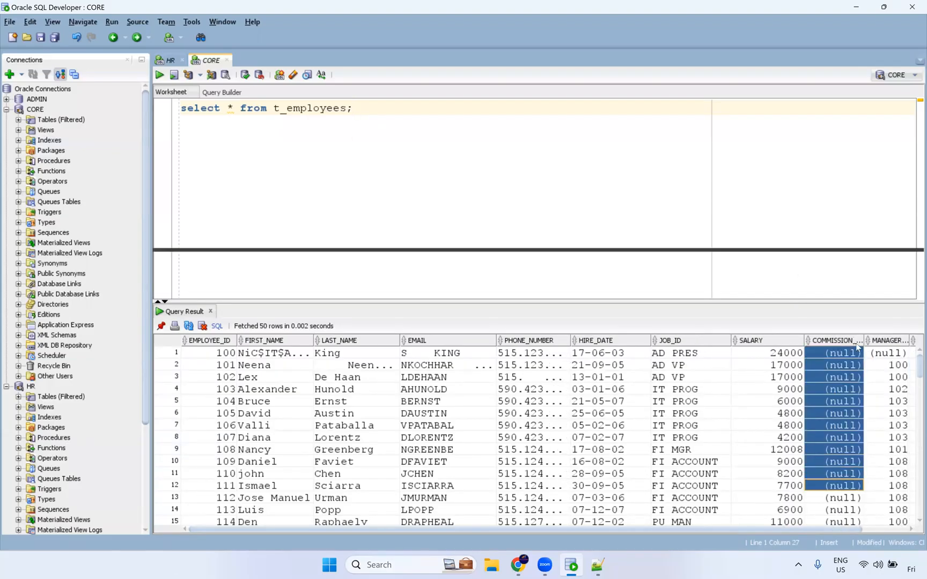
Step: Examine where null and non-null commission values fall throughout the T_EMPLOYEES query result
{"action": "scroll", "coordinate": [853, 348], "scroll_direction": "down", "scroll_amount": 5}
{"action": "scroll", "coordinate": [851, 405], "scroll_direction": "down", "scroll_amount": 6}
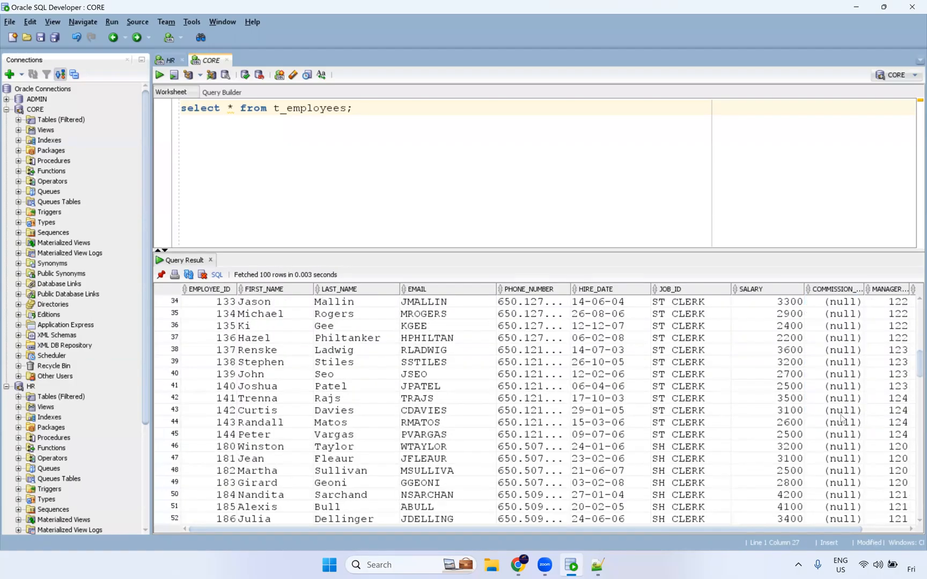
{"action": "scroll", "coordinate": [845, 439], "scroll_direction": "down", "scroll_amount": 9}
{"action": "left_click", "coordinate": [846, 435]}
{"action": "left_click", "coordinate": [845, 494]}
{"action": "left_click_drag", "start_coordinate": [844, 339], "coordinate": [842, 424]}
{"action": "scroll", "coordinate": [837, 421], "scroll_direction": "up", "scroll_amount": 15}
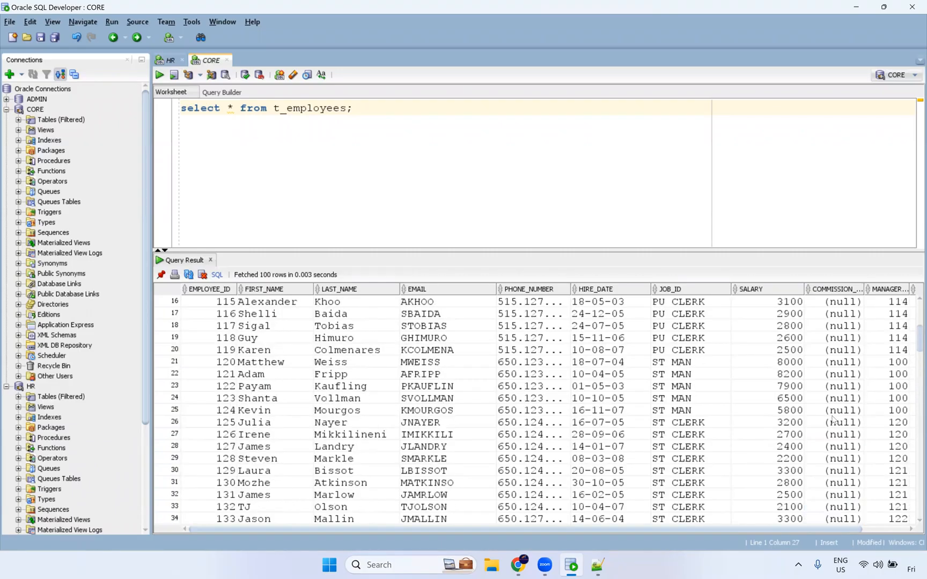
{"action": "scroll", "coordinate": [833, 419], "scroll_direction": "up", "scroll_amount": 5}
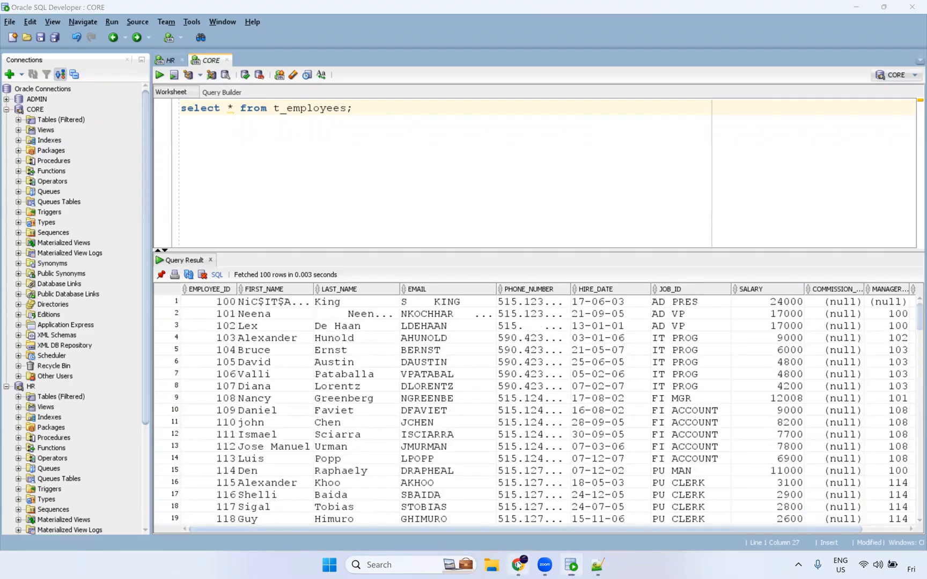
Step: Switch back to Informatica and enable Null Treated Low in the Sorter's advanced properties
{"action": "left_click", "coordinate": [518, 565]}
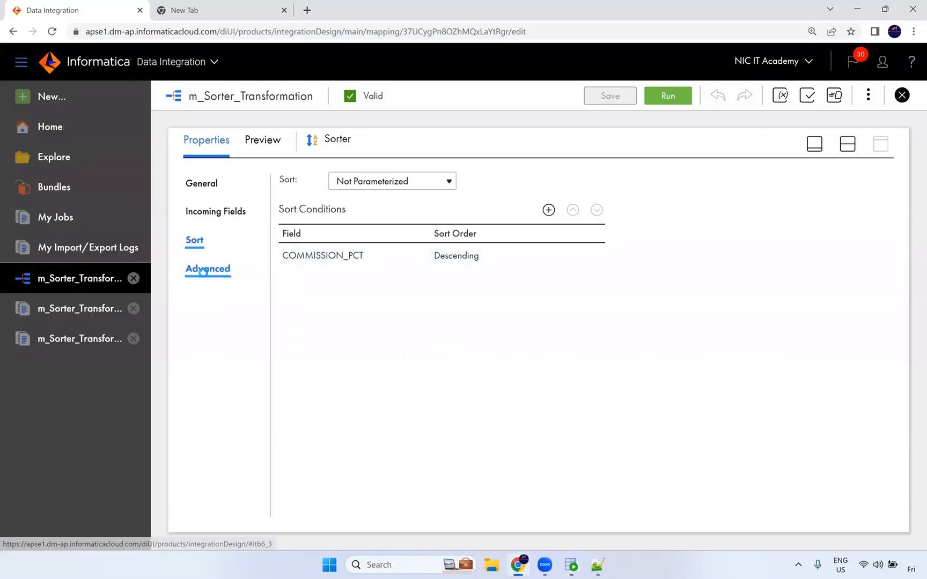
{"action": "left_click", "coordinate": [203, 271]}
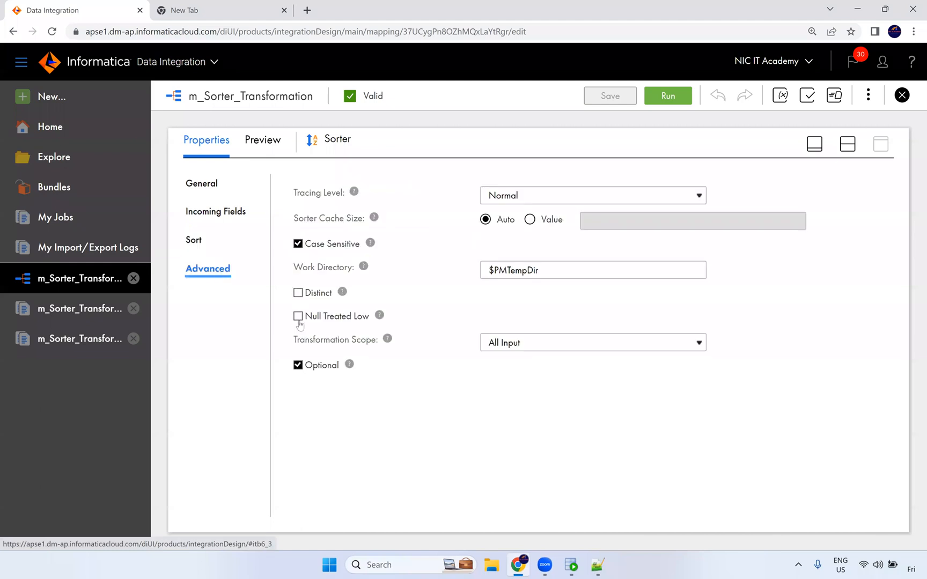
{"action": "left_click", "coordinate": [298, 318]}
Step: Save the mapping and run it on the NIC runtime environment with the Null Treated Low setting
{"action": "left_click", "coordinate": [664, 96]}
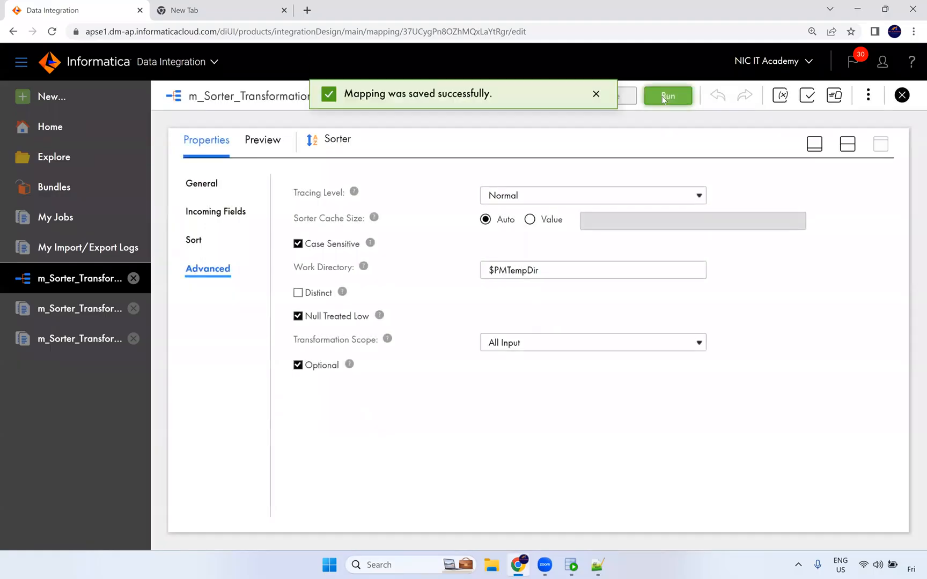
{"action": "left_click", "coordinate": [667, 96]}
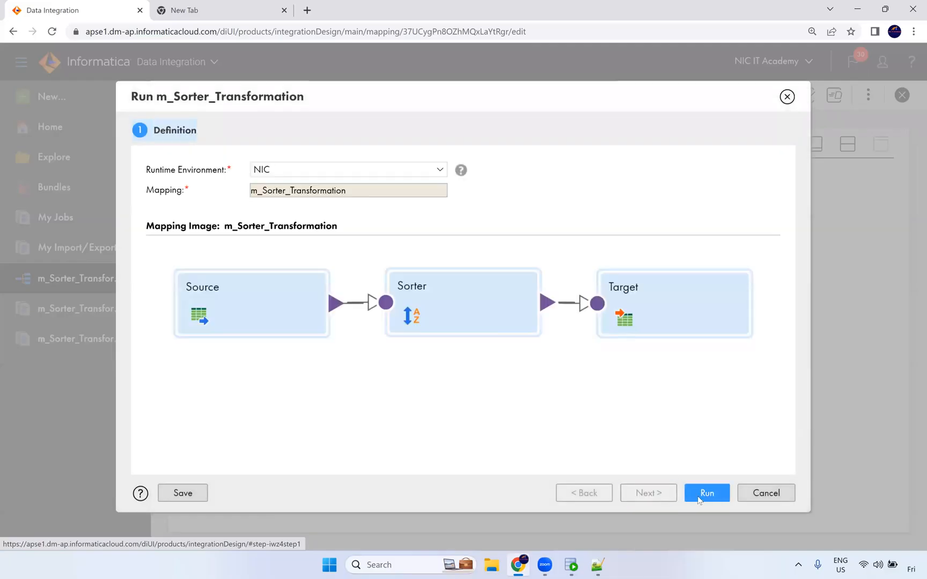
{"action": "left_click", "coordinate": [703, 493]}
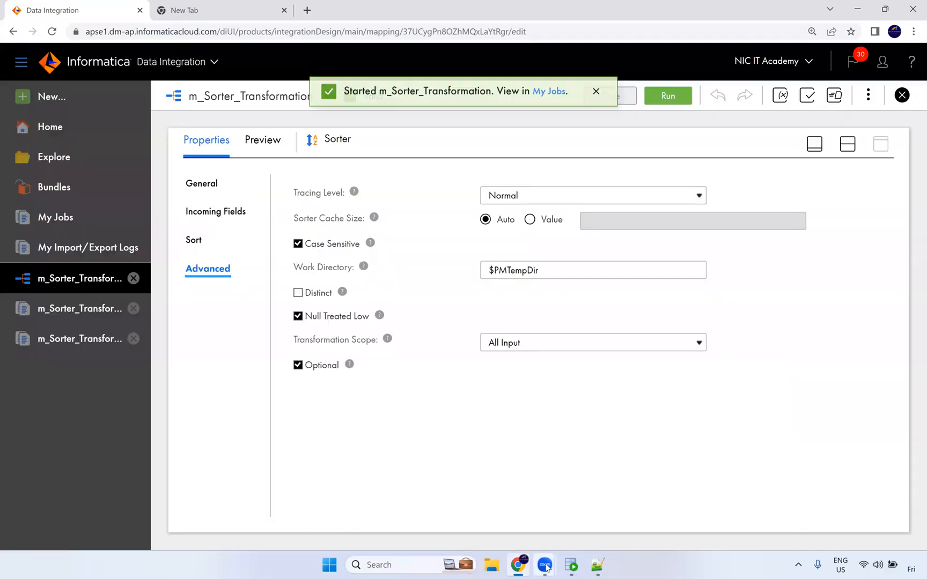
Step: Switch to SQL Developer and examine the COMMISSION_PCT values throughout the previous T_EMPLOYEES query result
{"action": "left_click", "coordinate": [571, 565]}
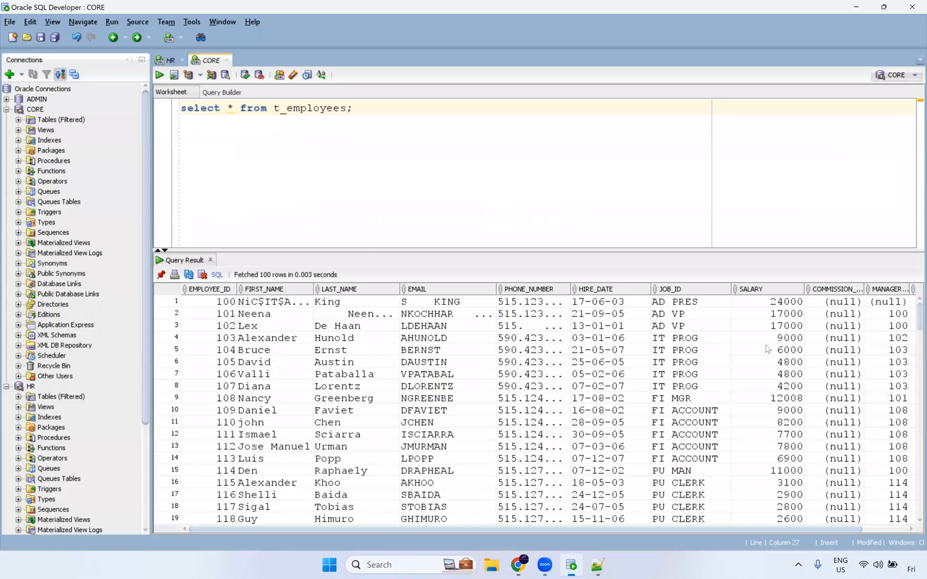
{"action": "left_click_drag", "start_coordinate": [838, 307], "coordinate": [840, 425]}
{"action": "scroll", "coordinate": [837, 403], "scroll_direction": "down", "scroll_amount": 17}
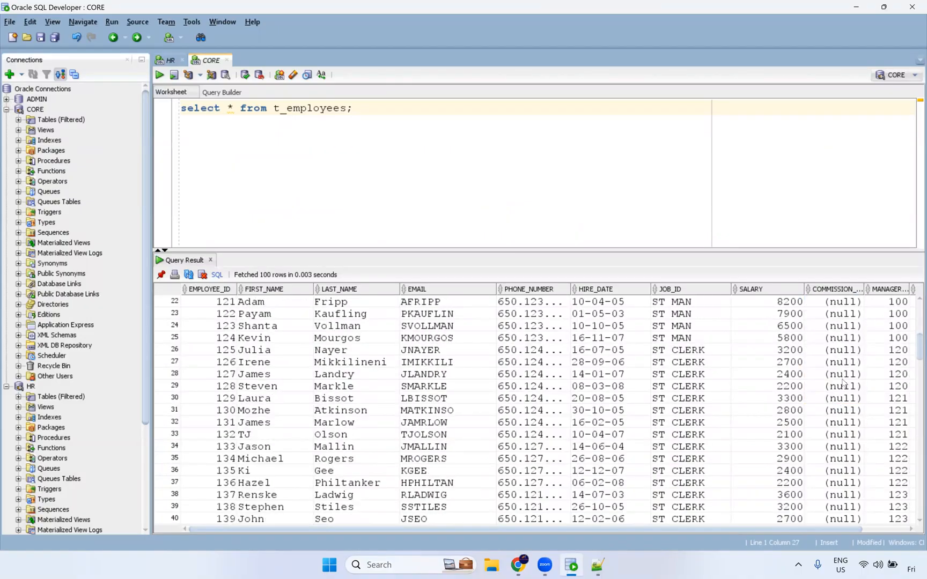
{"action": "scroll", "coordinate": [843, 381], "scroll_direction": "down", "scroll_amount": 12}
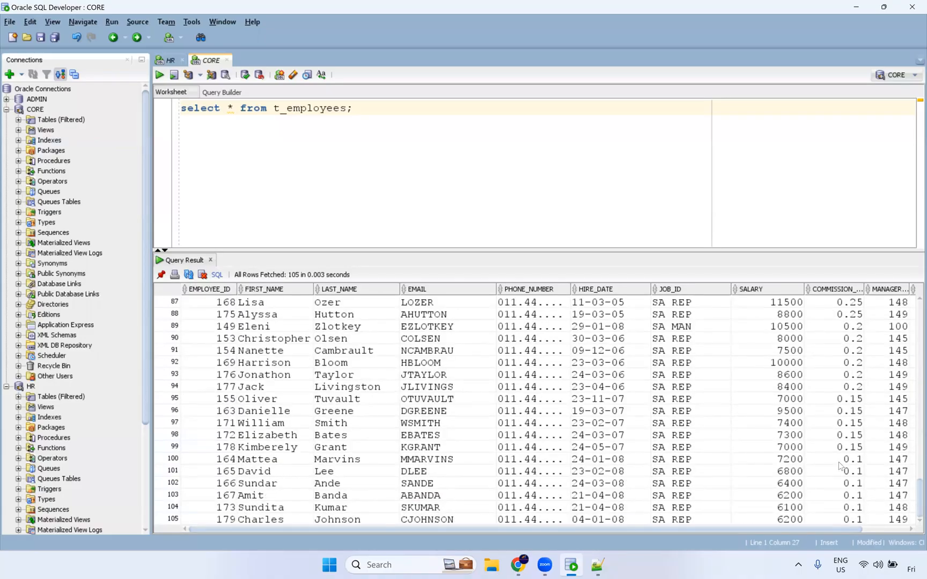
{"action": "scroll", "coordinate": [840, 465], "scroll_direction": "up", "scroll_amount": 15}
{"action": "scroll", "coordinate": [836, 381], "scroll_direction": "up", "scroll_amount": 14}
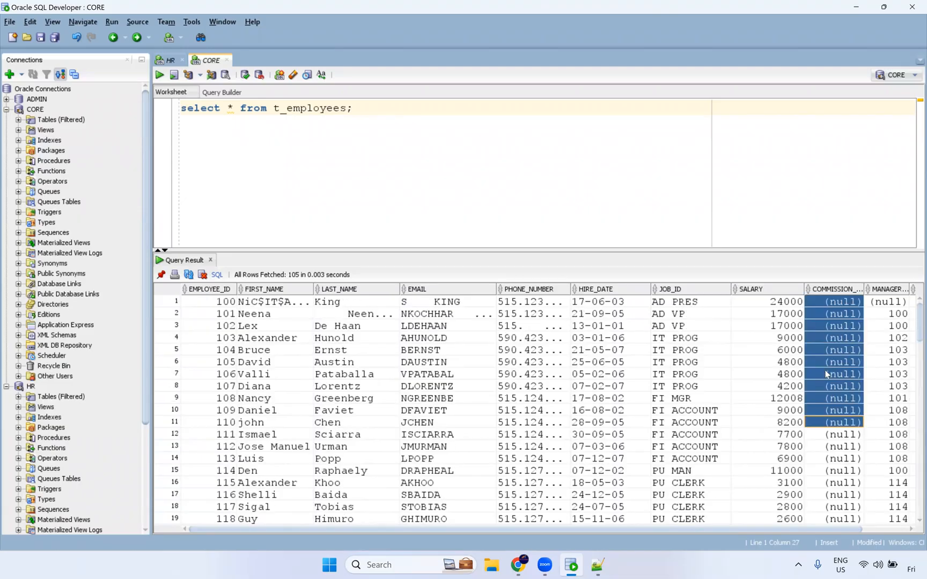
Step: Rerun the T_EMPLOYEES query and widen the COMMISSION_PCT column to check where its null and non-null values fall
{"action": "key", "text": "ctrl+Return"}
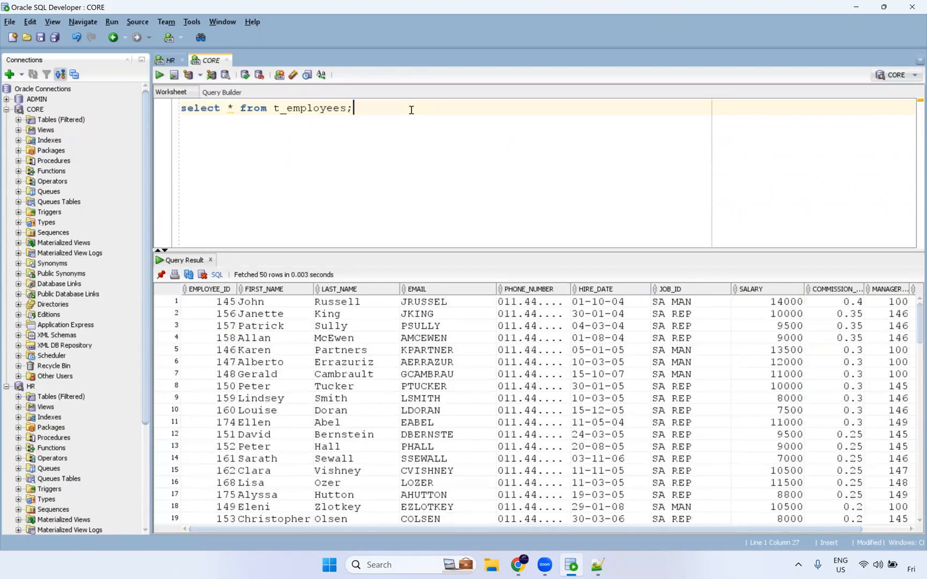
{"action": "left_click", "coordinate": [841, 307]}
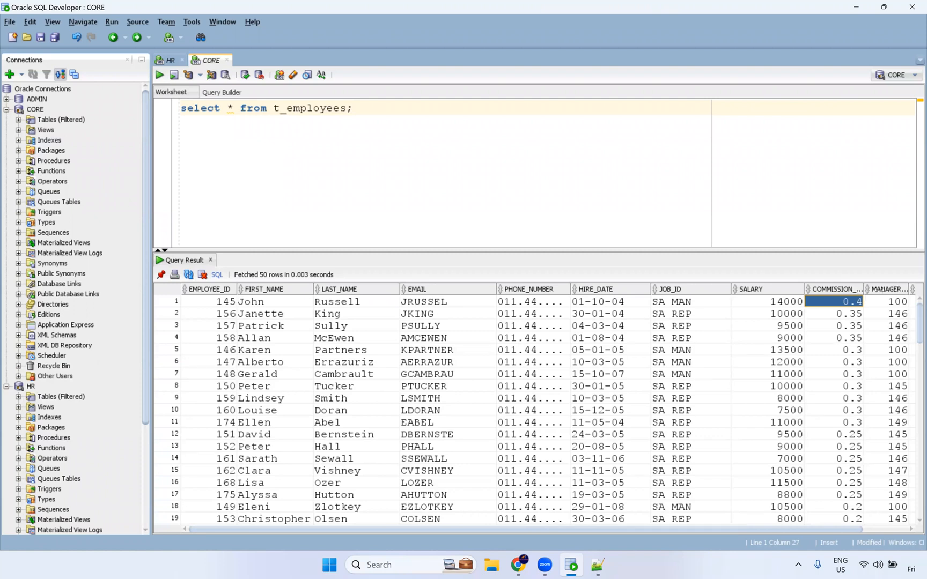
{"action": "left_click_drag", "start_coordinate": [860, 290], "coordinate": [877, 290]}
{"action": "left_click", "coordinate": [858, 338]}
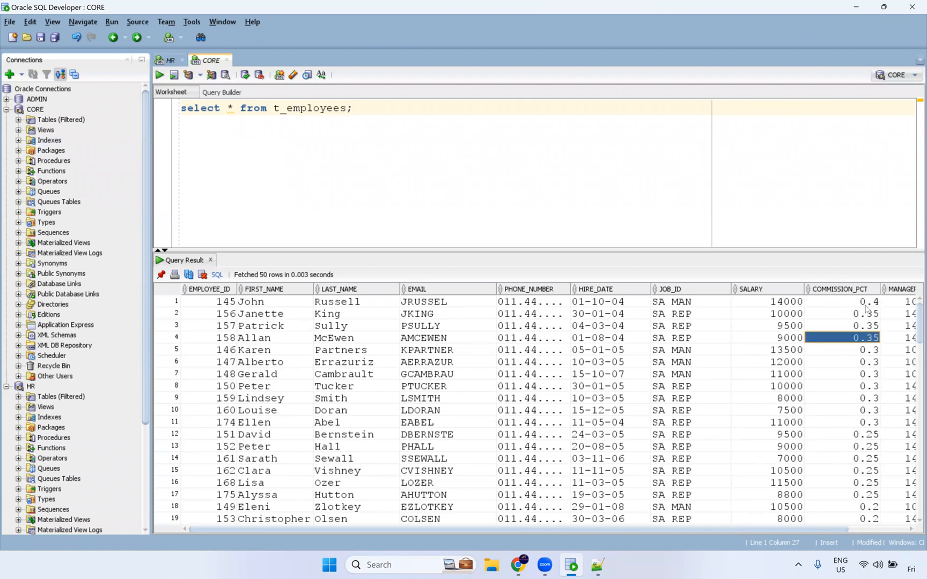
{"action": "left_click", "coordinate": [865, 305]}
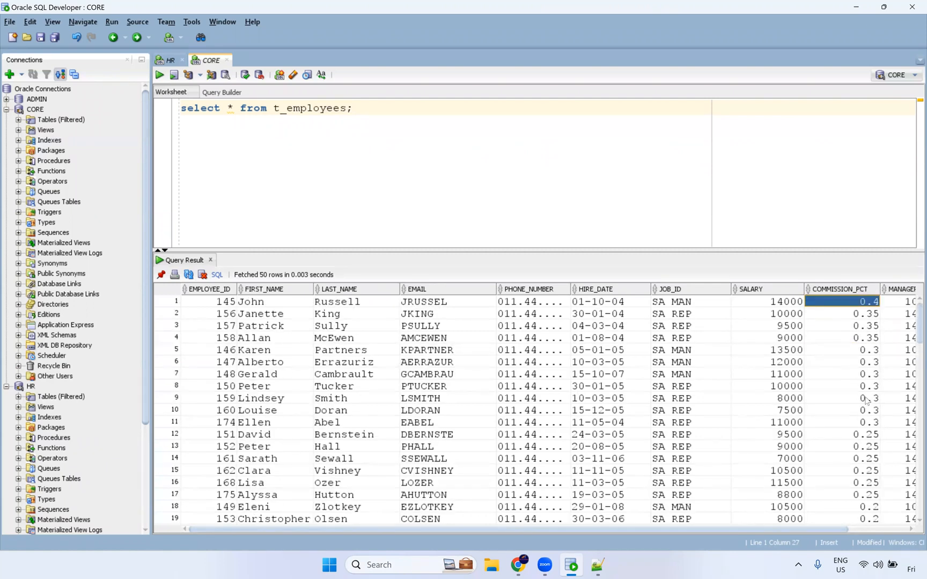
{"action": "scroll", "coordinate": [868, 378], "scroll_direction": "down", "scroll_amount": 9}
{"action": "left_click_drag", "start_coordinate": [859, 387], "coordinate": [844, 548]}
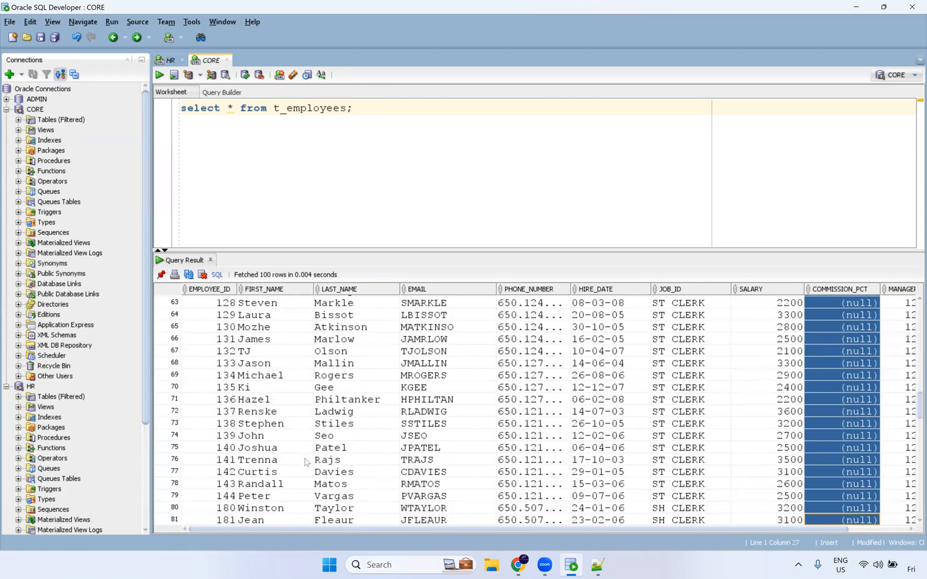
Step: Switch back to Informatica, disable the Sorter's Null Treated Low option, and save the mapping with FIRST_NAME as the sort field
{"action": "key", "text": "alt+Tab"}
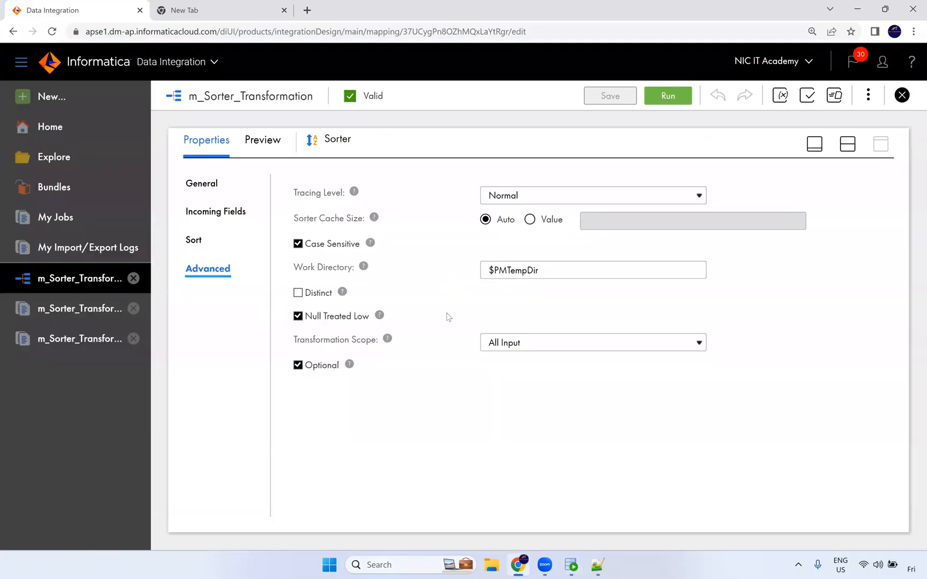
{"action": "left_click", "coordinate": [298, 316]}
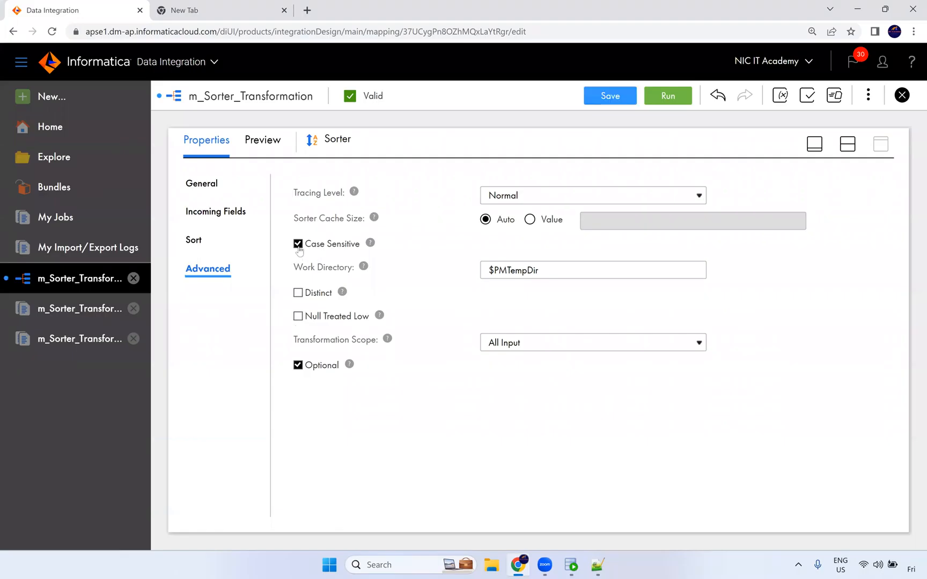
{"action": "left_click", "coordinate": [194, 246]}
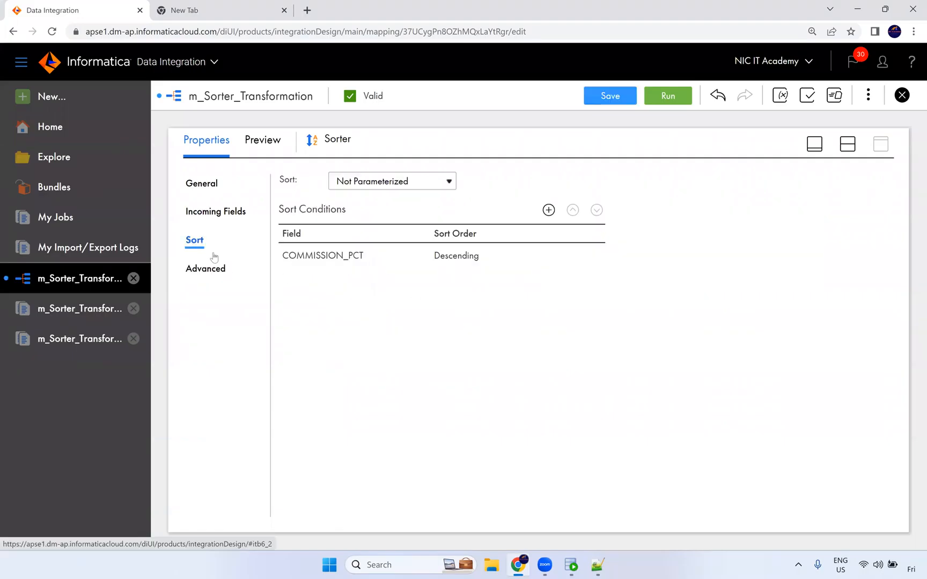
{"action": "left_click", "coordinate": [366, 261]}
{"action": "left_click", "coordinate": [367, 258]}
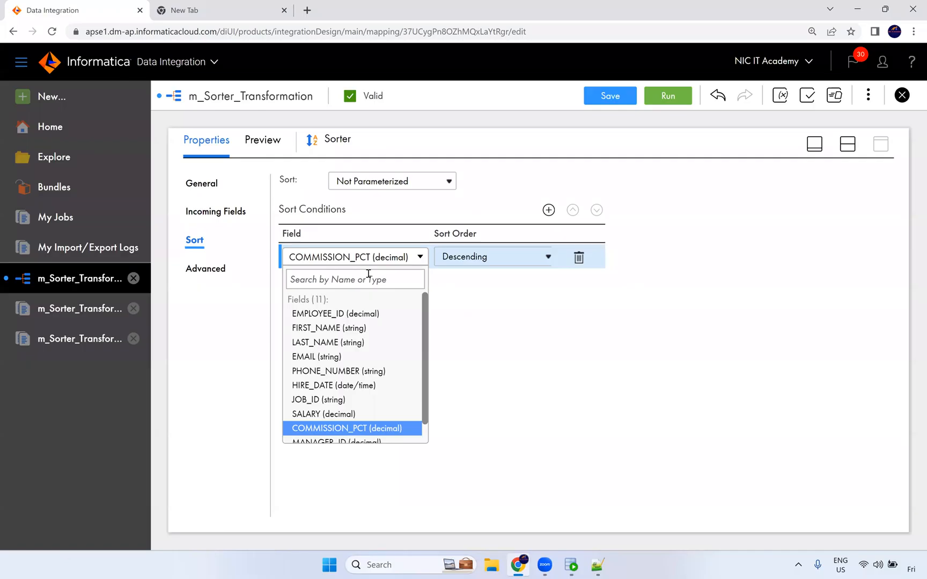
{"action": "left_click", "coordinate": [362, 328]}
{"action": "left_click", "coordinate": [616, 100]}
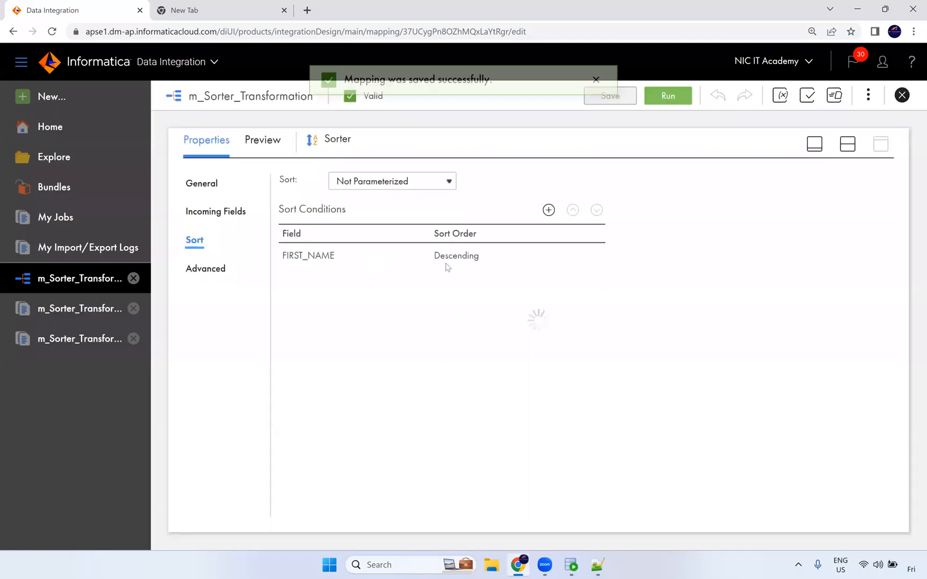
Step: Set the sort order of the Sorter's FIRST_NAME condition to Ascending
{"action": "left_click", "coordinate": [464, 255]}
{"action": "left_click", "coordinate": [482, 260]}
{"action": "left_click", "coordinate": [526, 281]}
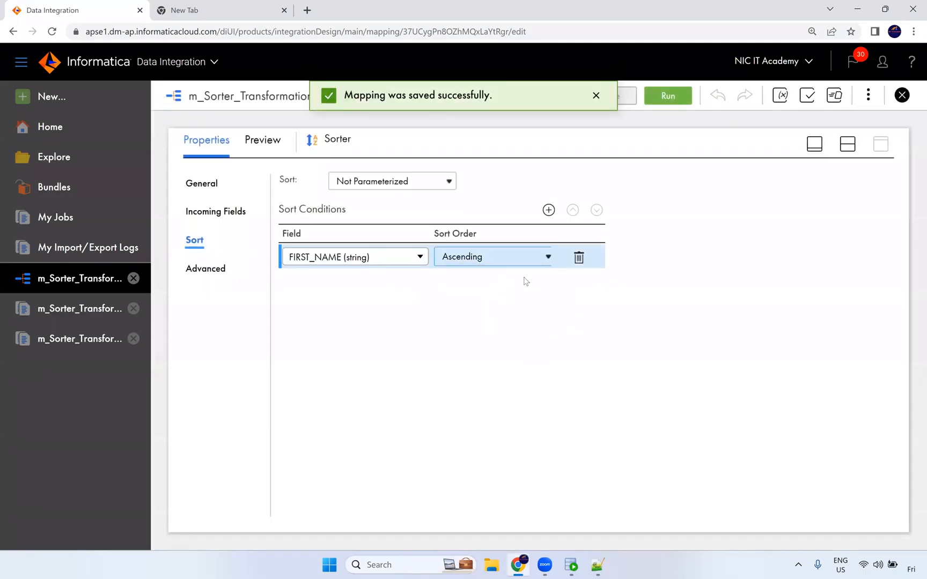
{"action": "left_click", "coordinate": [781, 299]}
Step: Save the mapping and run it on the NIC runtime environment with the case-sensitive FIRST_NAME sort
{"action": "left_click", "coordinate": [632, 95]}
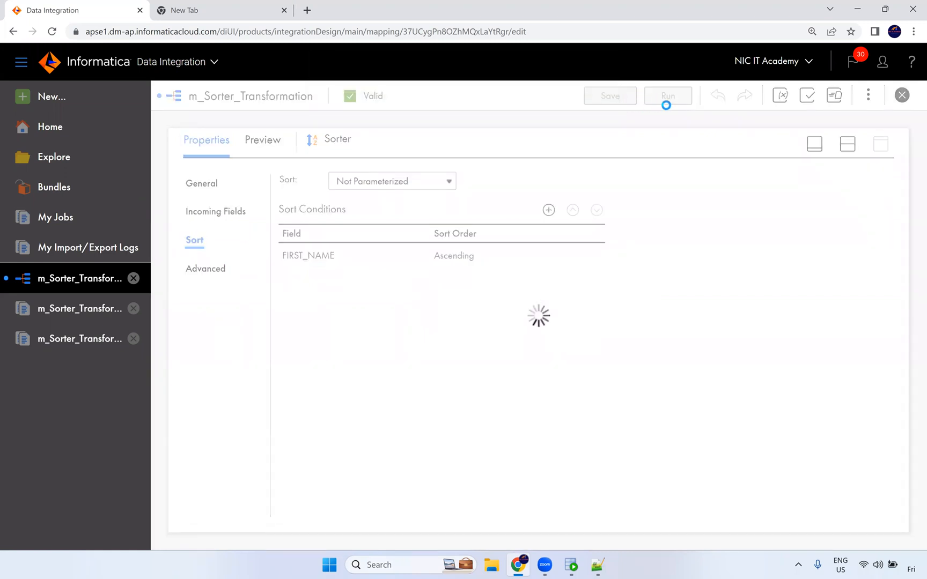
{"action": "left_click", "coordinate": [669, 96]}
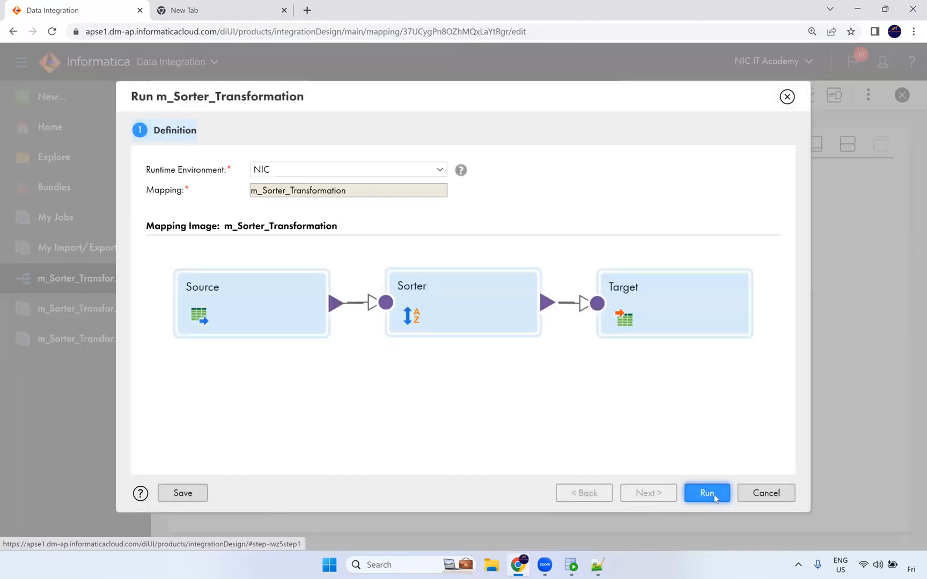
{"action": "left_click", "coordinate": [707, 493]}
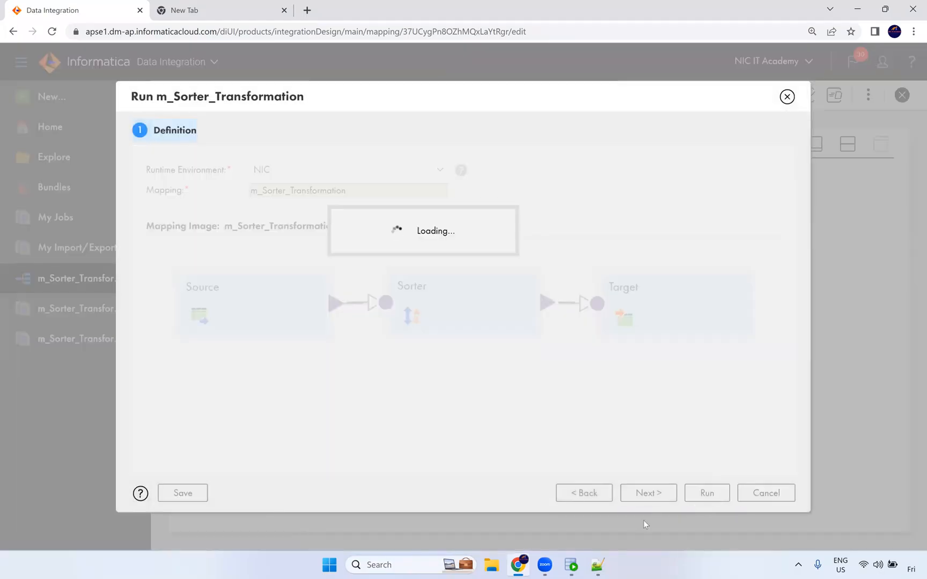
Step: Switch to SQL Developer and locate the first name that starts with a lowercase letter in the previous T_EMPLOYEES result
{"action": "left_click", "coordinate": [572, 564]}
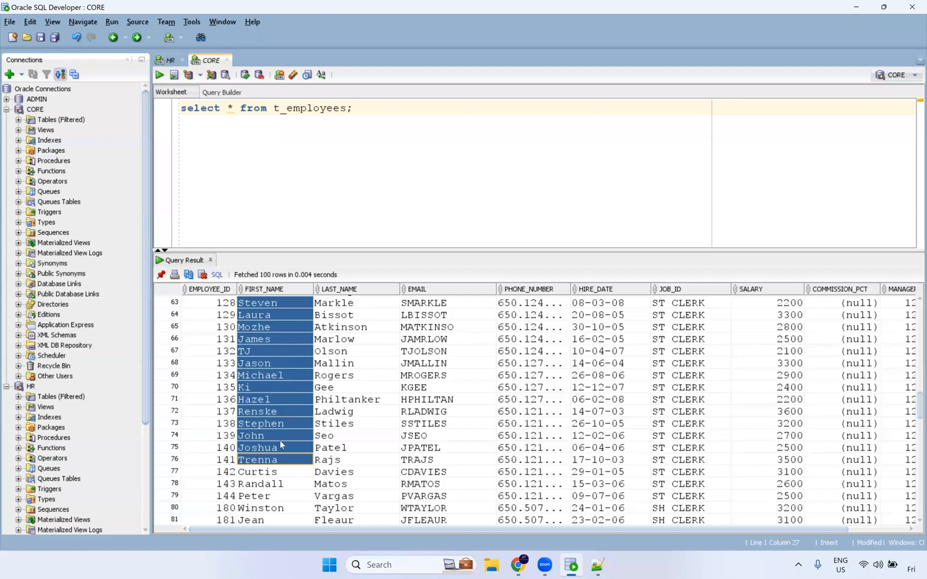
{"action": "scroll", "coordinate": [282, 439], "scroll_direction": "up", "scroll_amount": 10}
{"action": "left_click", "coordinate": [250, 446]}
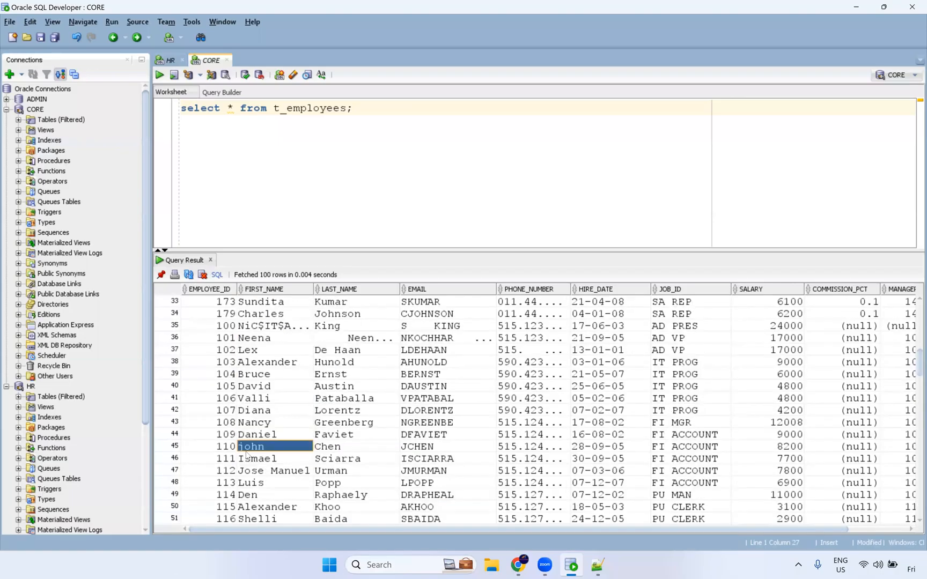
Step: Rerun the T_EMPLOYEES query and check where the lowercase first name falls in the ascending FIRST_NAME order
{"action": "left_click", "coordinate": [369, 110]}
{"action": "key", "text": "ctrl+Return"}
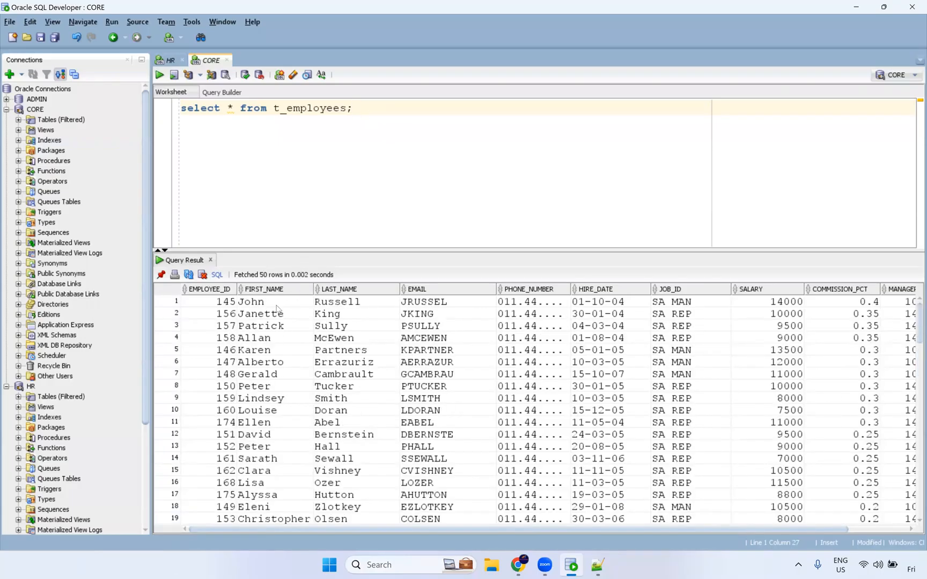
{"action": "key", "text": "ctrl+Return"}
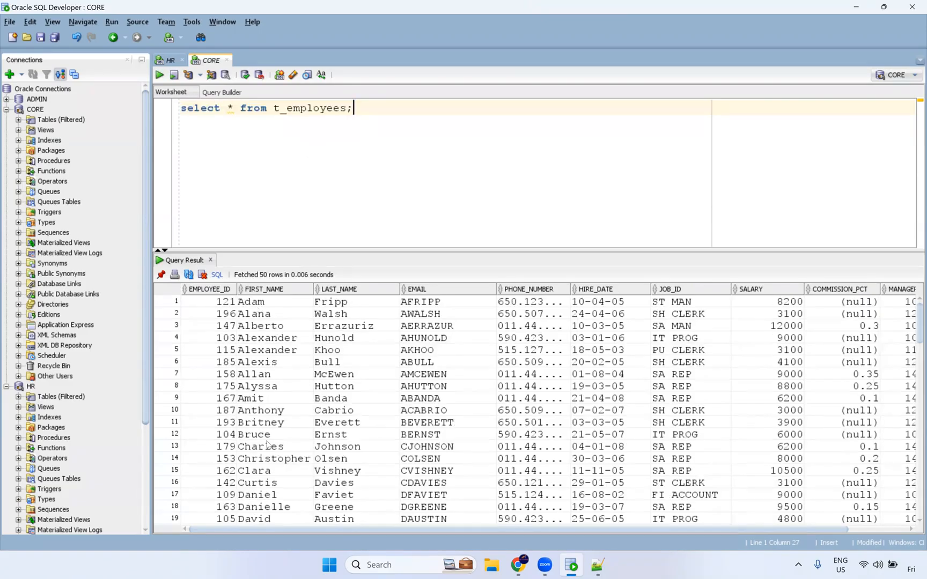
{"action": "scroll", "coordinate": [266, 444], "scroll_direction": "down", "scroll_amount": 20}
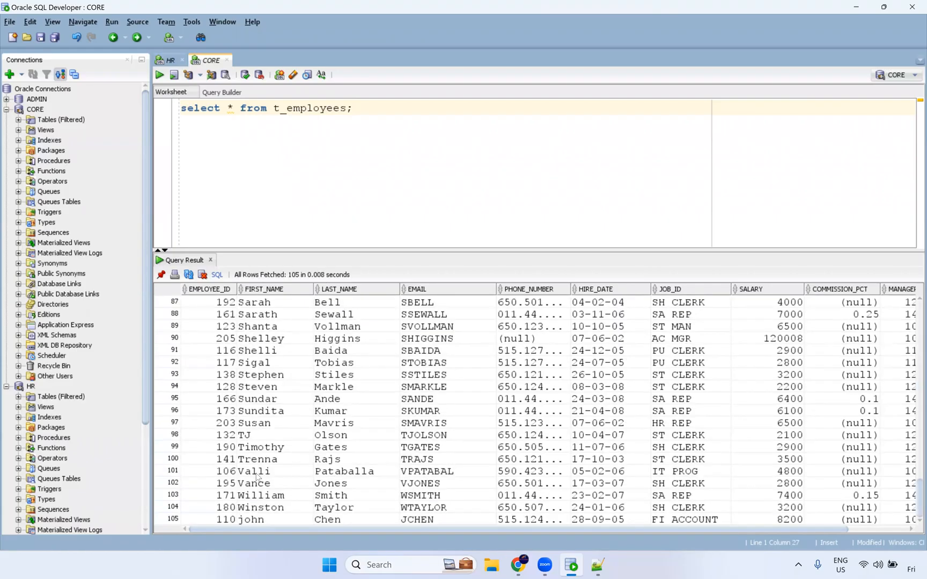
{"action": "left_click", "coordinate": [251, 523]}
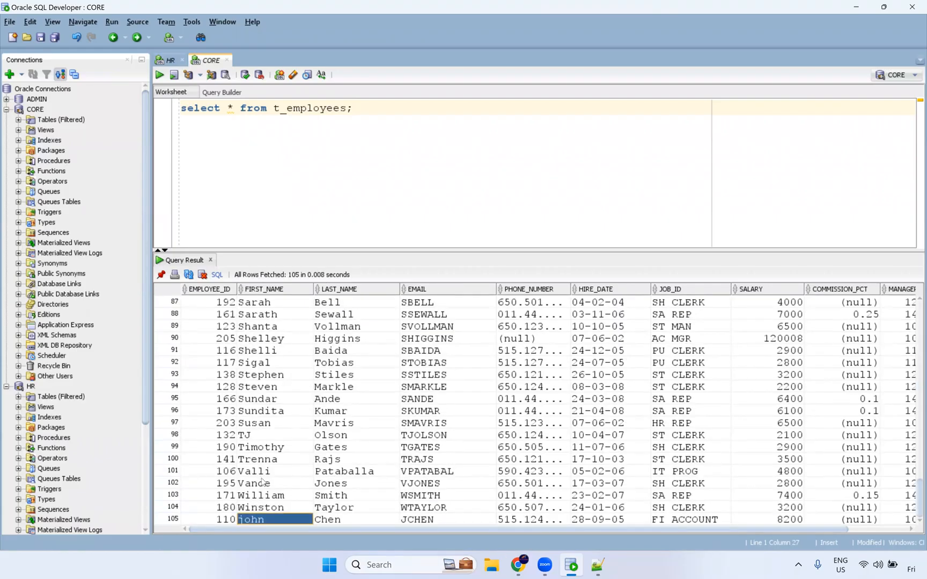
Step: Return to Informatica, disable Case Sensitive in the Sorter's advanced properties, and save the mapping
{"action": "key", "text": "alt+Tab"}
{"action": "left_click", "coordinate": [200, 263]}
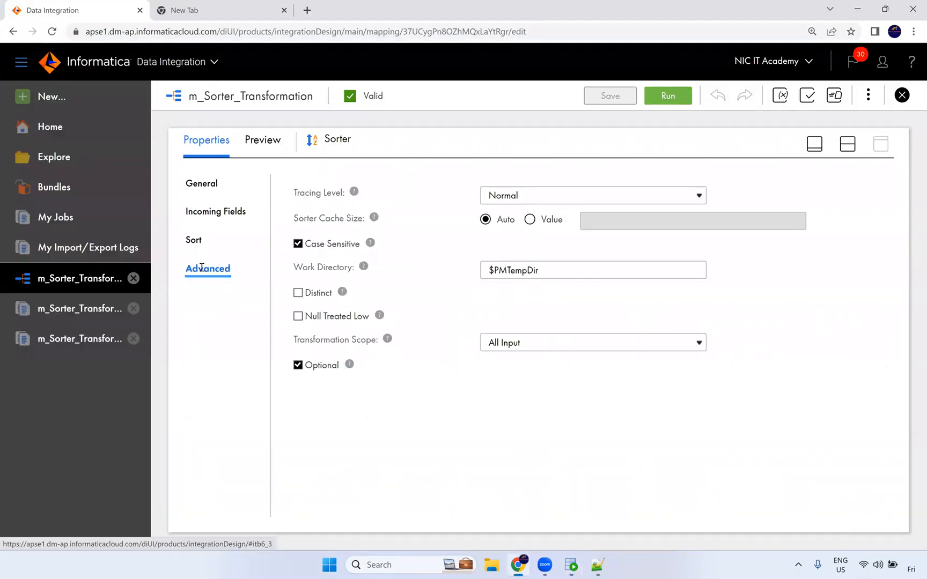
{"action": "left_click", "coordinate": [299, 244]}
{"action": "left_click", "coordinate": [620, 97]}
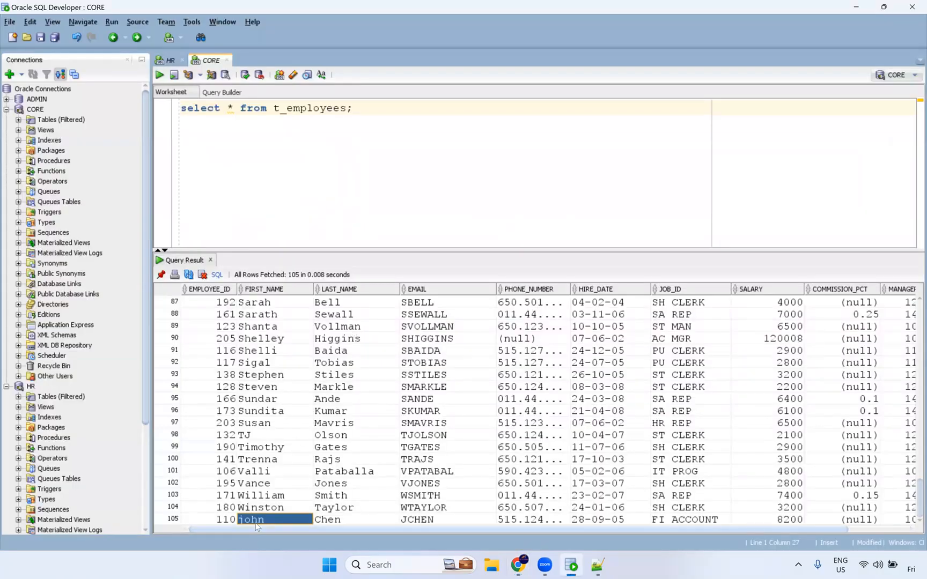
Step: In the SQL Developer result, find the capitalised first names that match the lowercase one
{"action": "scroll", "coordinate": [262, 407], "scroll_direction": "up", "scroll_amount": 7}
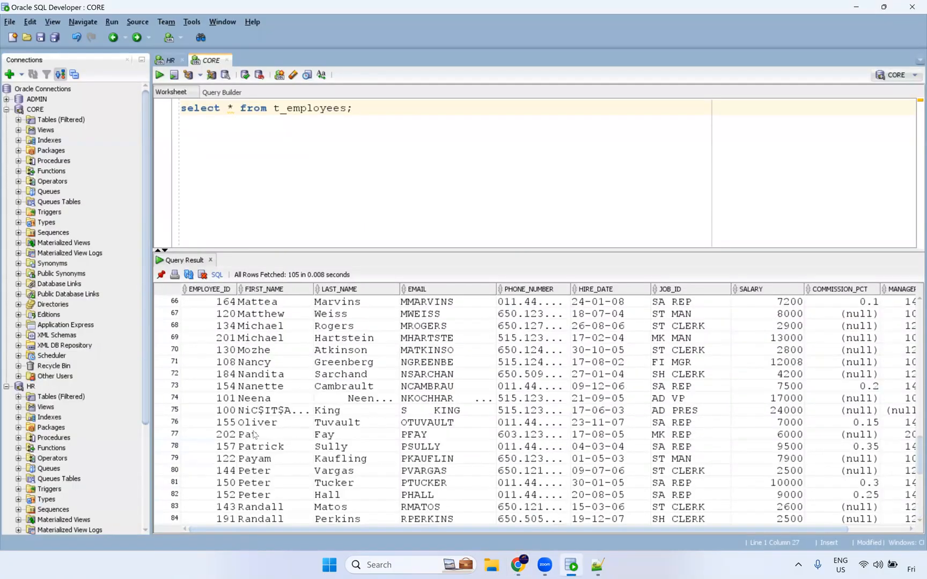
{"action": "scroll", "coordinate": [259, 407], "scroll_direction": "up", "scroll_amount": 1}
{"action": "scroll", "coordinate": [259, 407], "scroll_direction": "up", "scroll_amount": 1}
{"action": "scroll", "coordinate": [249, 362], "scroll_direction": "up", "scroll_amount": 3}
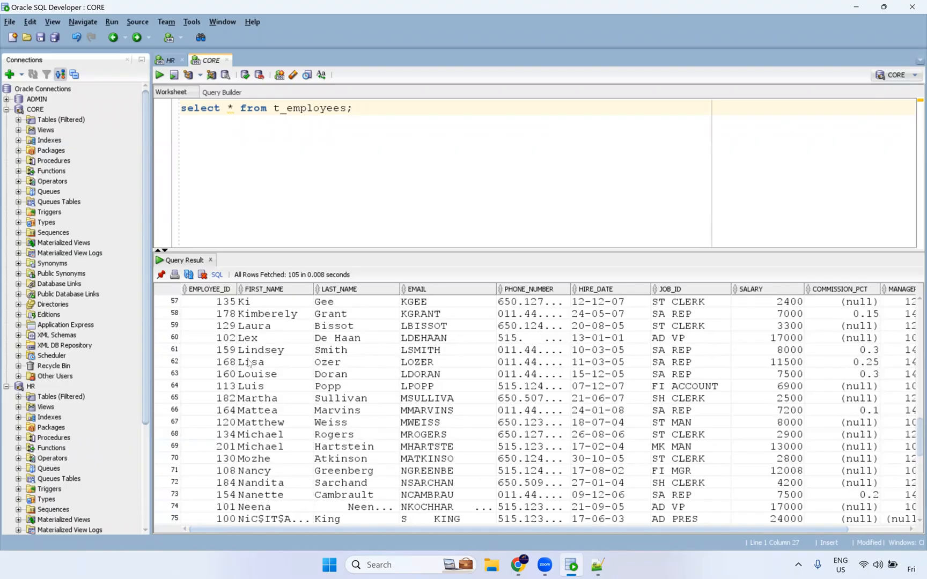
{"action": "scroll", "coordinate": [249, 362], "scroll_direction": "up", "scroll_amount": 2}
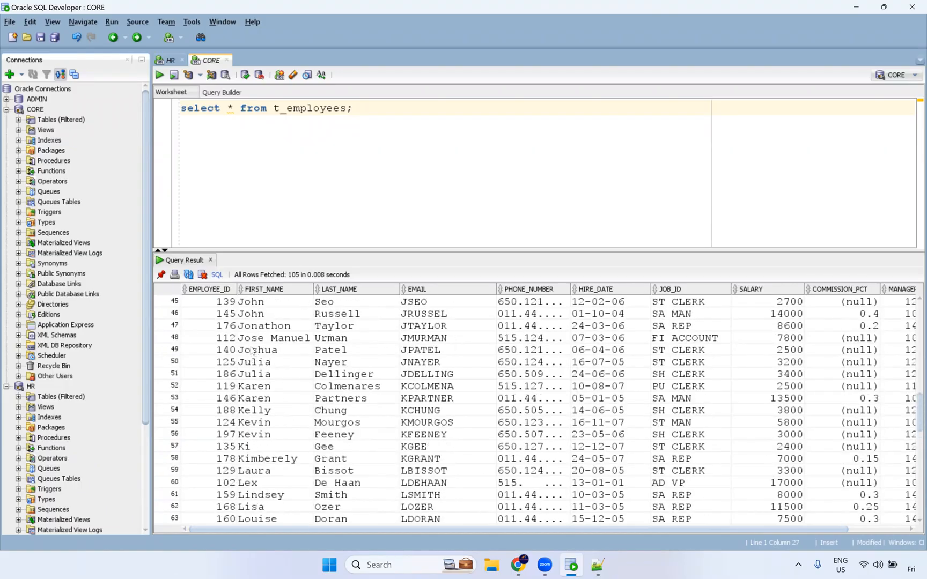
{"action": "scroll", "coordinate": [252, 351], "scroll_direction": "up", "scroll_amount": 1}
{"action": "left_click_drag", "start_coordinate": [255, 338], "coordinate": [258, 351]}
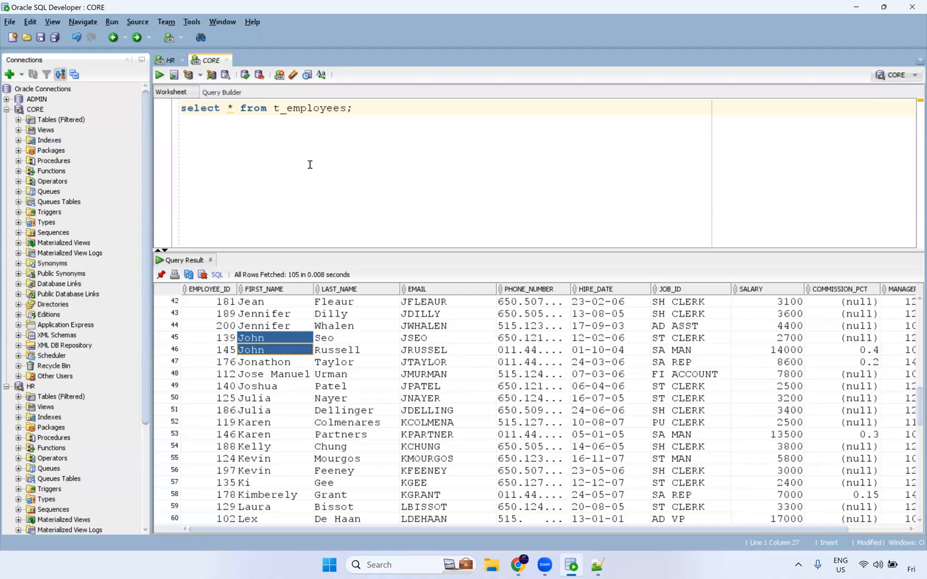
Step: Switch back to Informatica and run the mapping on the NIC runtime environment with case sensitivity disabled
{"action": "key", "text": "alt+Tab"}
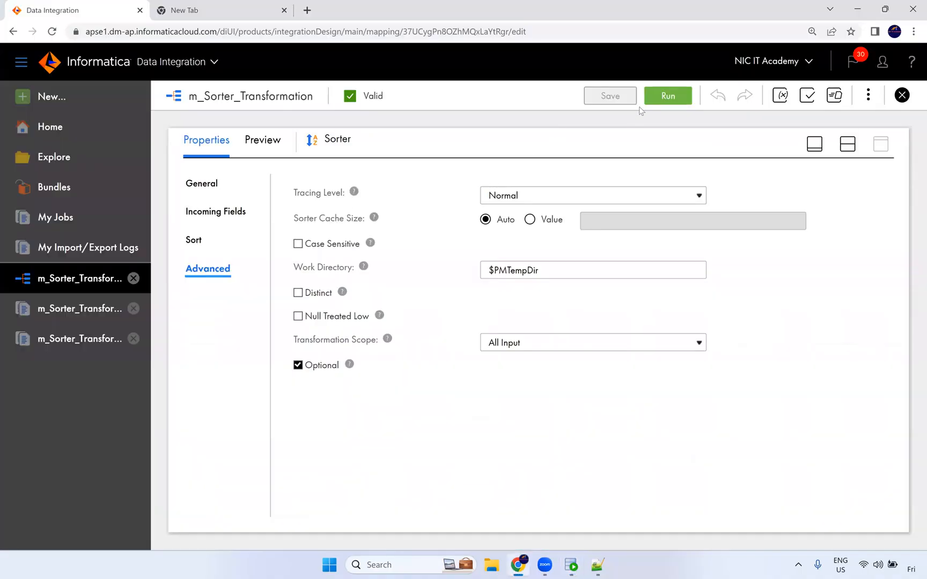
{"action": "left_click", "coordinate": [664, 97]}
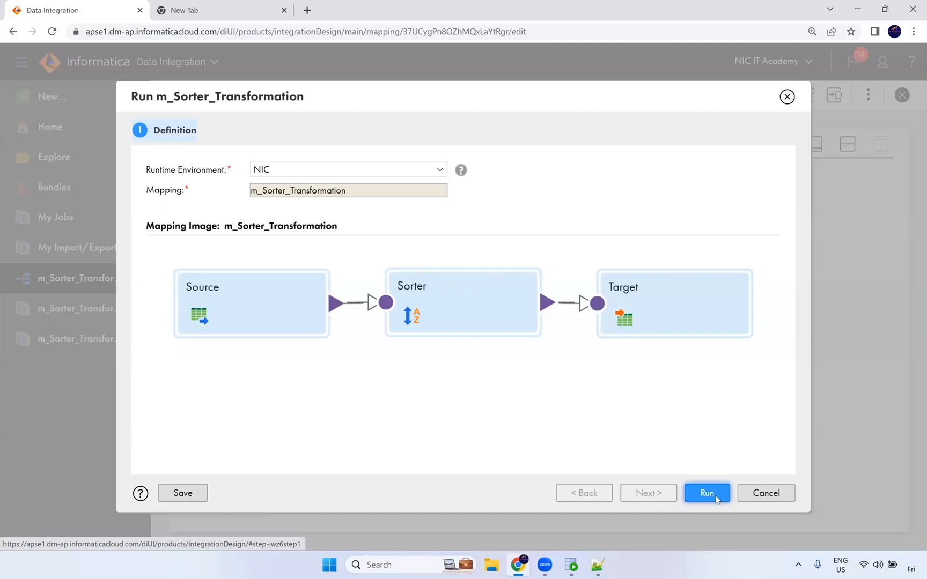
{"action": "left_click", "coordinate": [707, 493]}
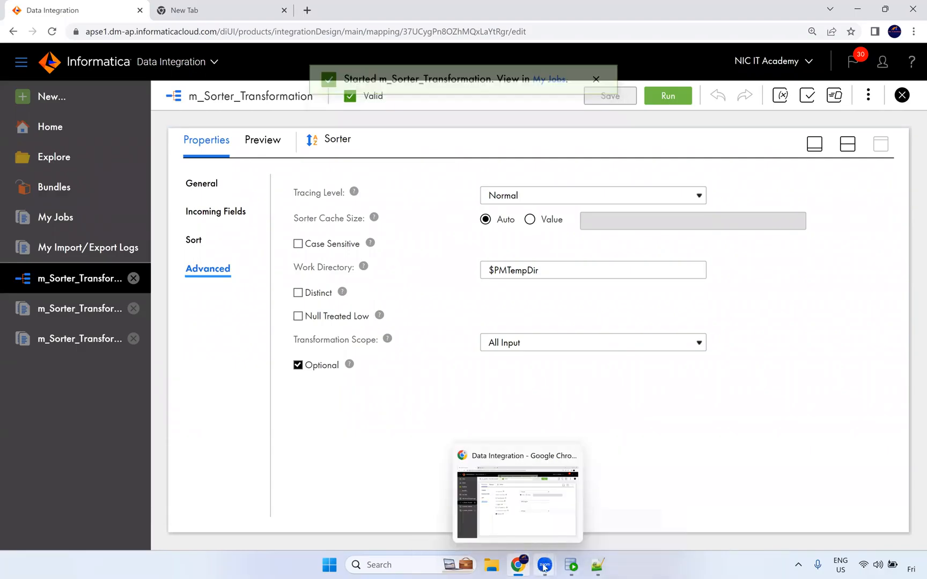
Step: Switch to SQL Developer, rerun the T_EMPLOYEES query, and compare where the lowercase and capitalised spellings of the same first name are sorted
{"action": "key", "text": "alt+Tab"}
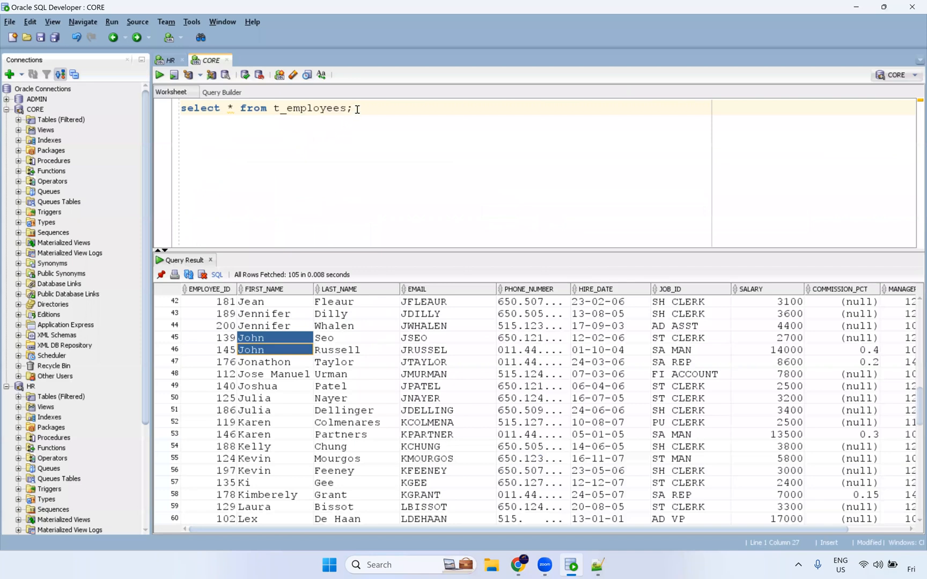
{"action": "key", "text": "ctrl+Return"}
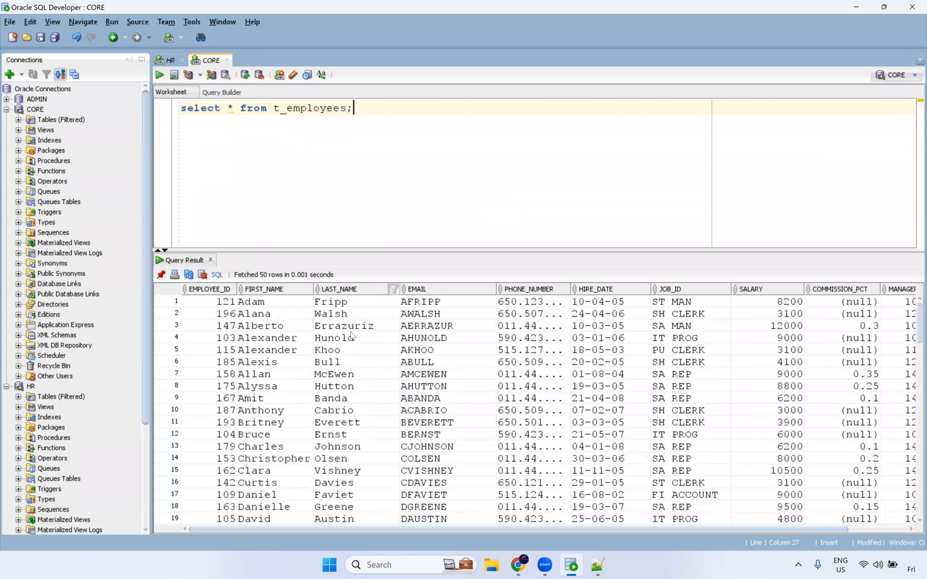
{"action": "scroll", "coordinate": [259, 436], "scroll_direction": "down", "scroll_amount": 10}
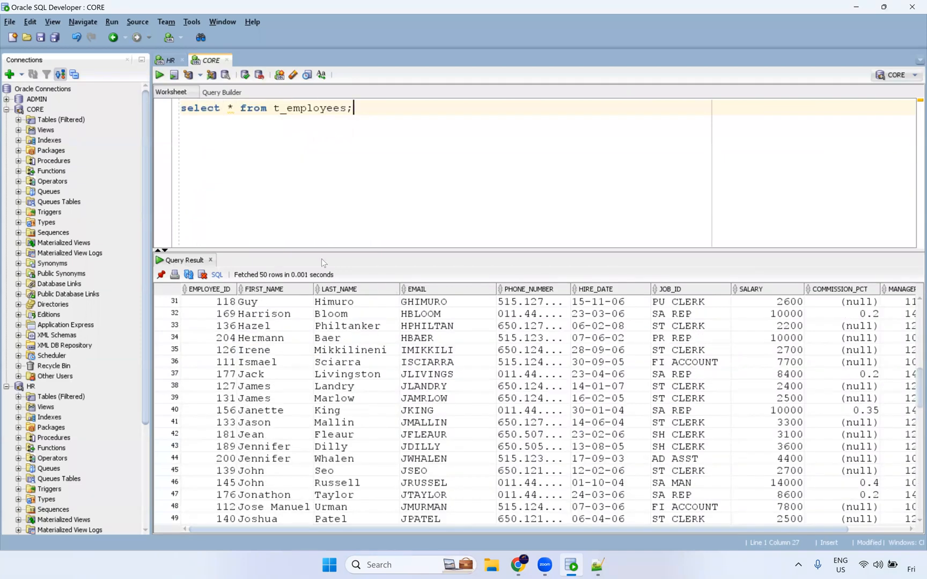
{"action": "key", "text": "ctrl+Return"}
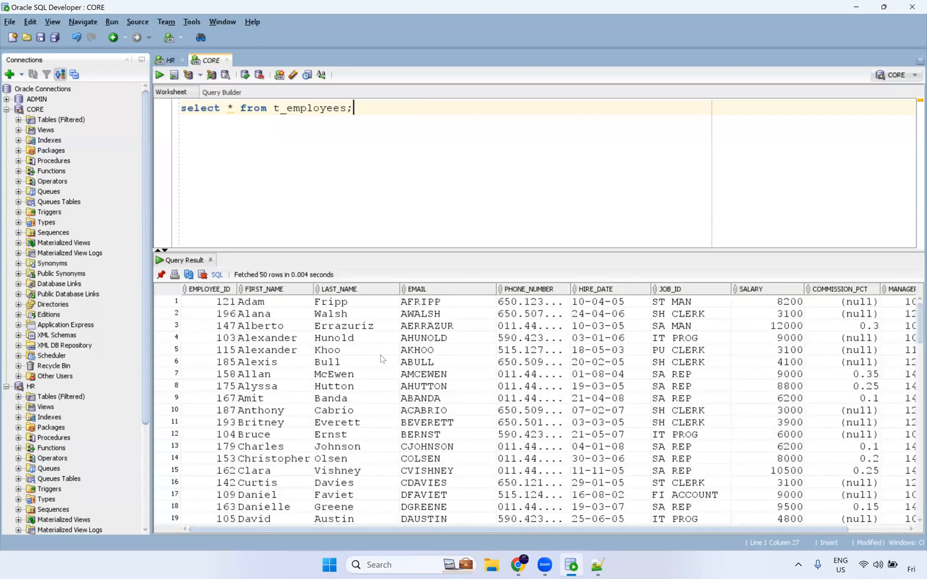
{"action": "scroll", "coordinate": [259, 451], "scroll_direction": "down", "scroll_amount": 9}
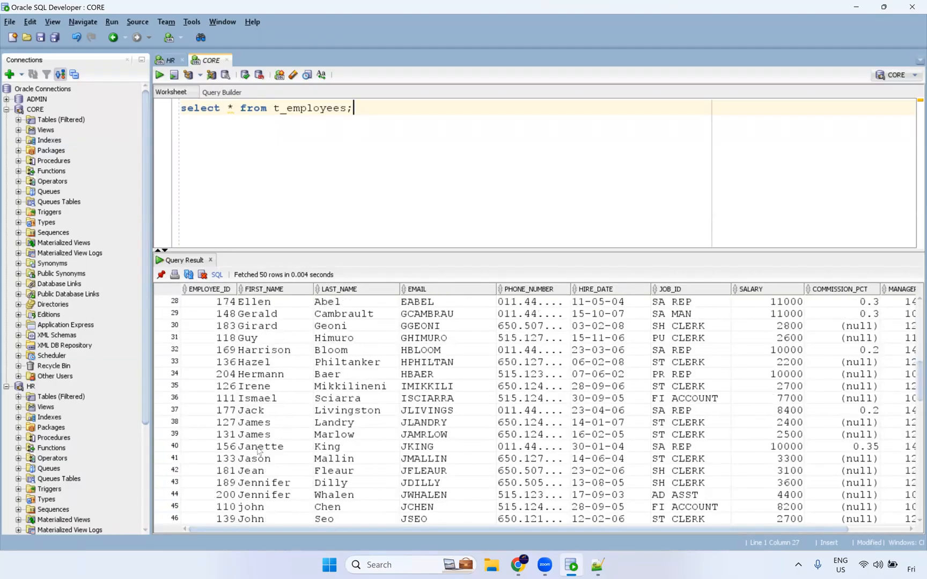
{"action": "scroll", "coordinate": [264, 480], "scroll_direction": "down", "scroll_amount": 2}
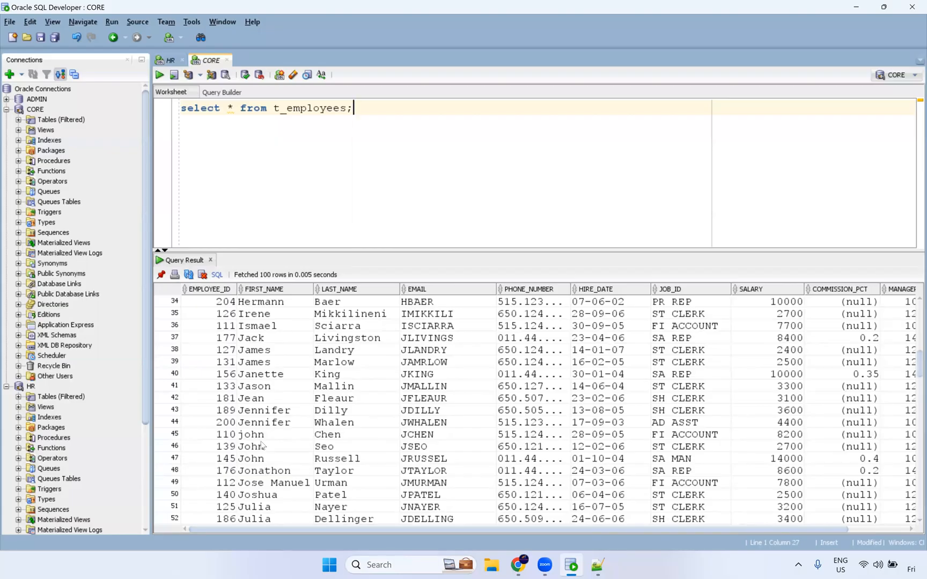
{"action": "left_click", "coordinate": [264, 447]}
{"action": "left_click_drag", "start_coordinate": [267, 437], "coordinate": [265, 464]}
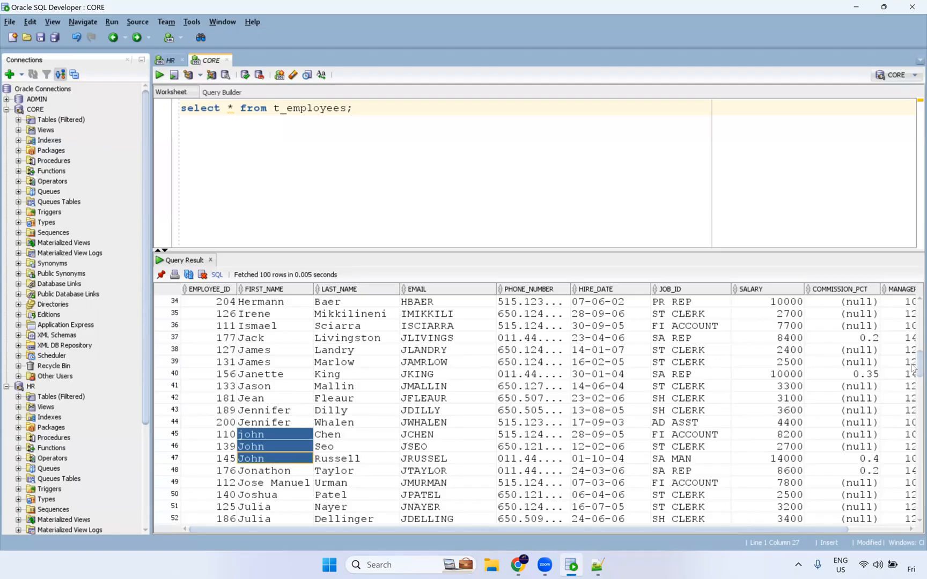
{"action": "scroll", "coordinate": [914, 364], "scroll_direction": "down", "scroll_amount": 3}
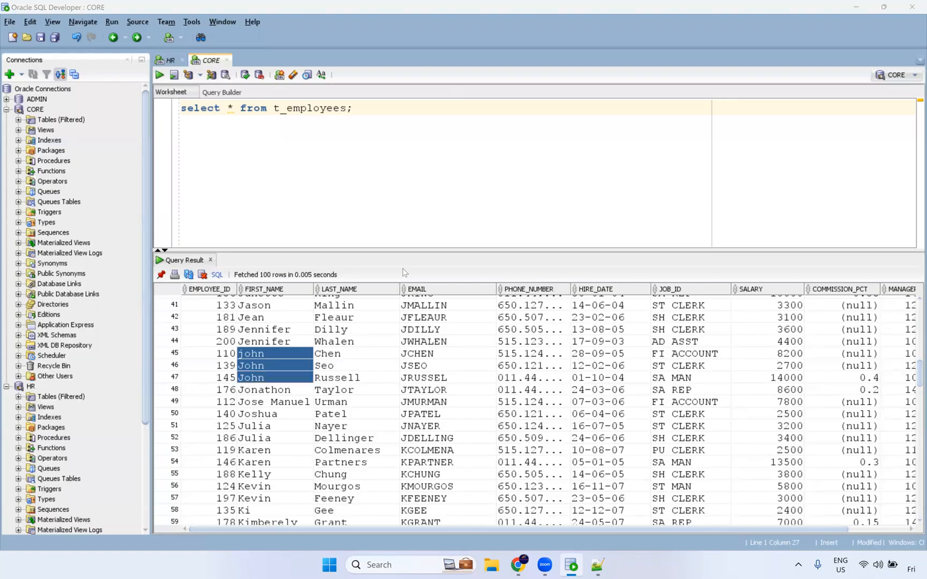
Step: Return to Informatica, read the help for the Sorter's Optional property, and bring the full mapping flow into view with the Sorter selected
{"action": "left_click", "coordinate": [517, 565]}
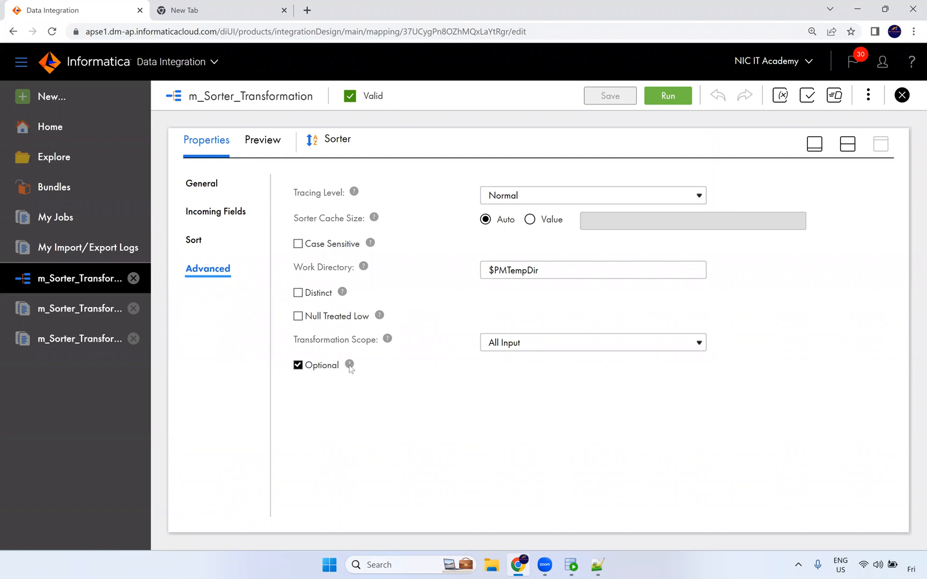
{"action": "mouse_move", "coordinate": [350, 367]}
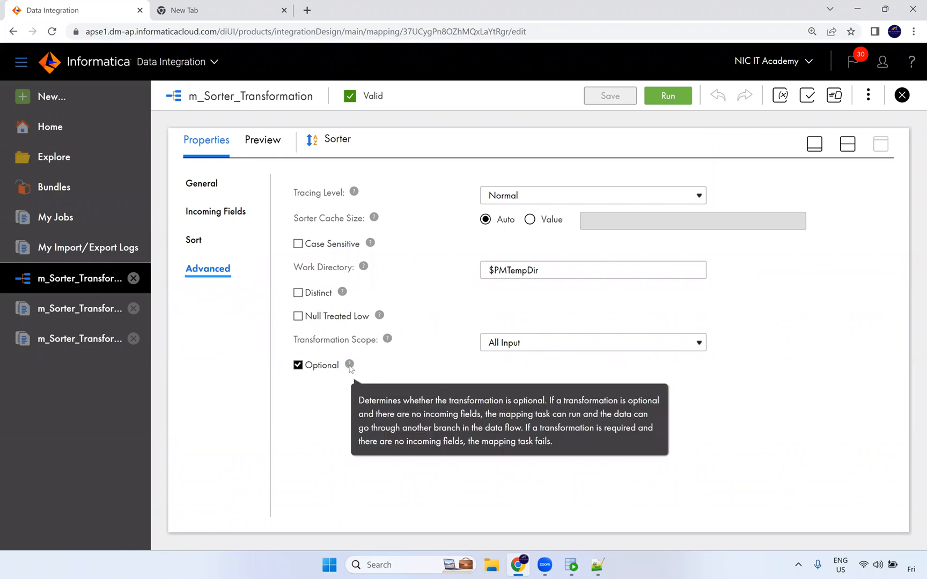
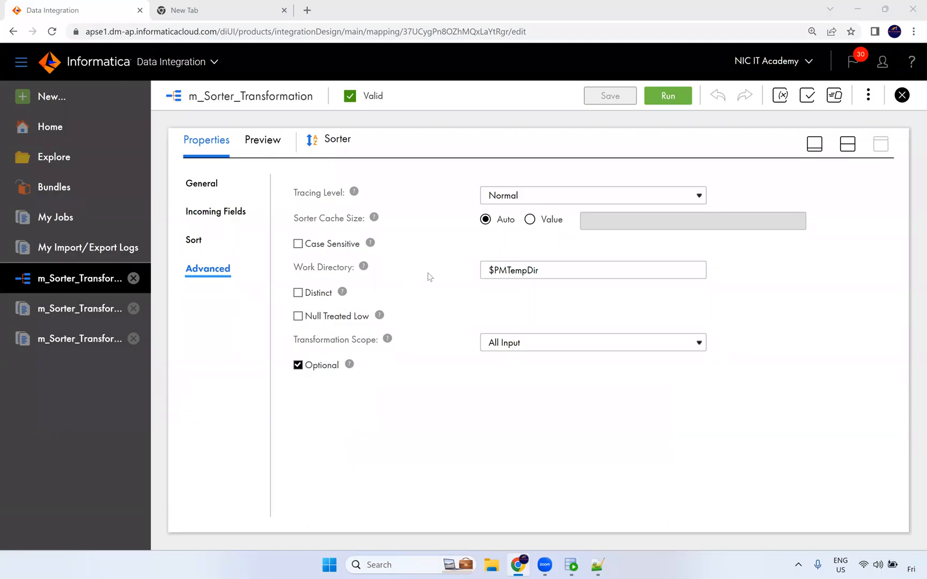
{"action": "left_click", "coordinate": [847, 145]}
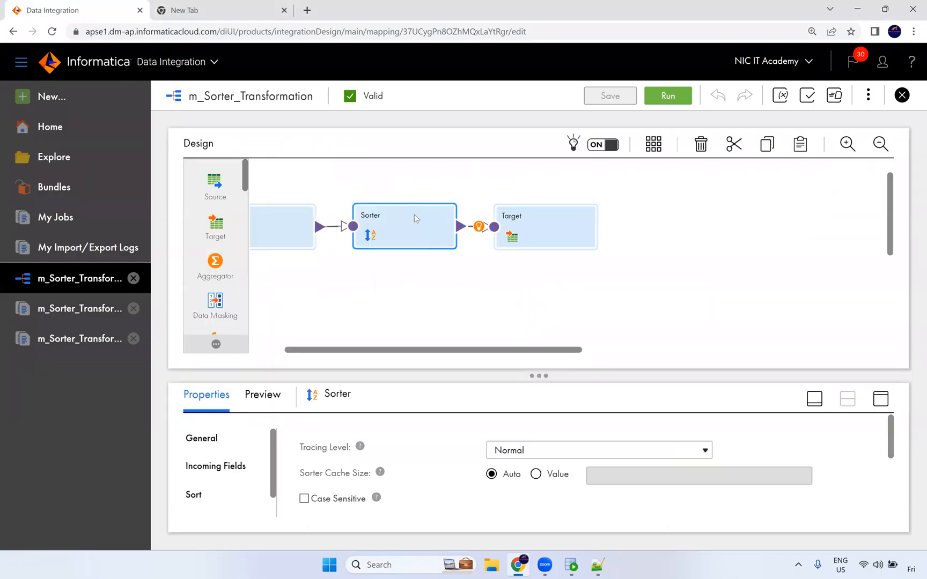
{"action": "left_click_drag", "start_coordinate": [397, 176], "coordinate": [454, 192]}
{"action": "left_click_drag", "start_coordinate": [386, 174], "coordinate": [443, 195]}
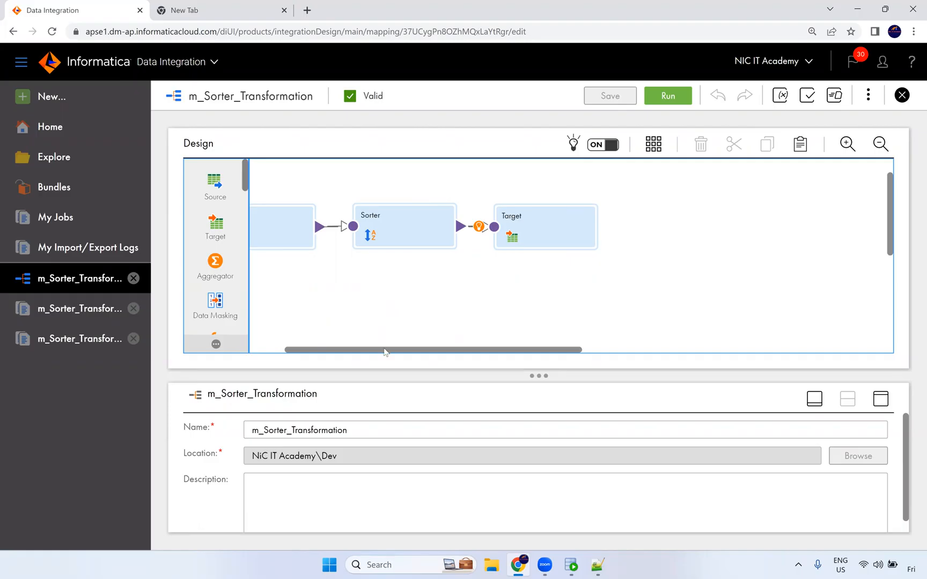
{"action": "left_click_drag", "start_coordinate": [341, 351], "coordinate": [307, 351]}
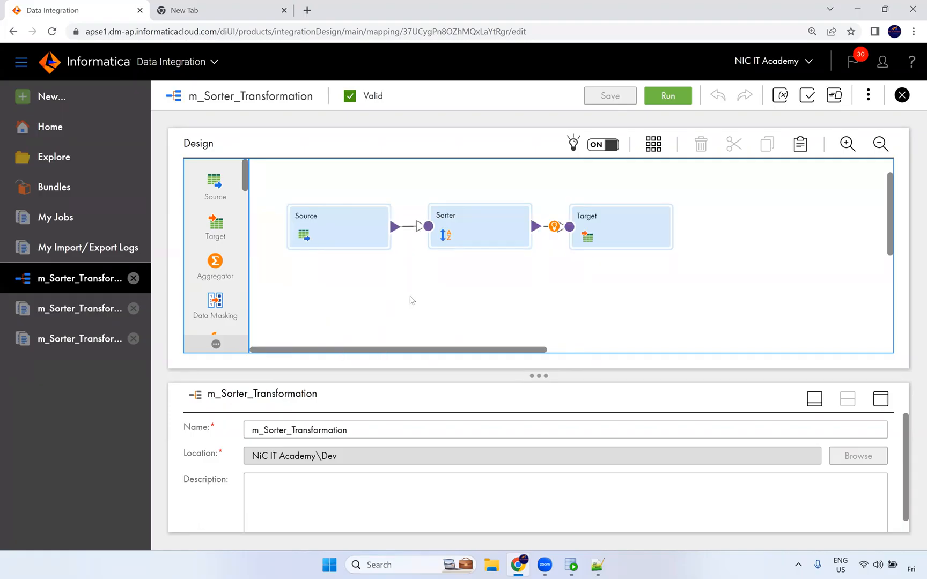
{"action": "left_click", "coordinate": [476, 229]}
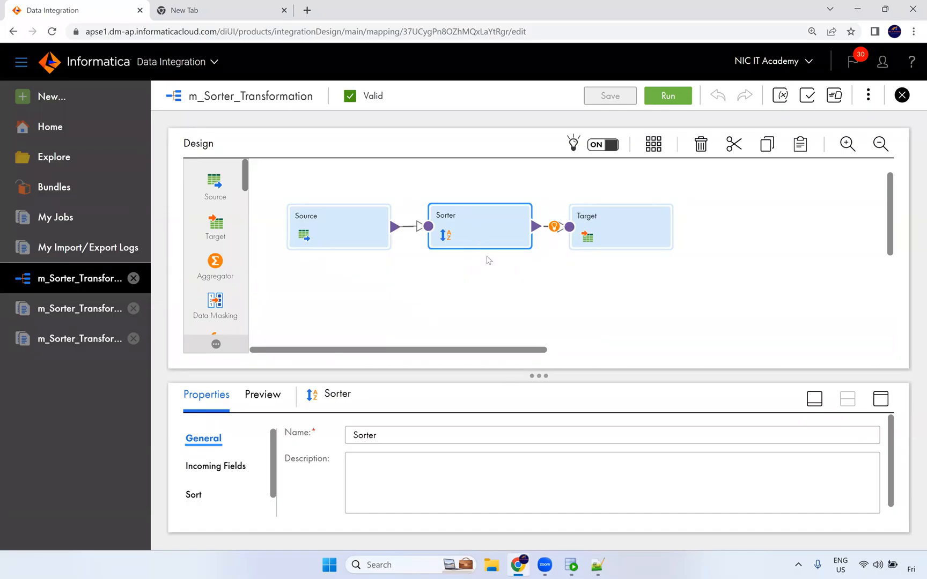
Step: Switch to SQL Developer and look through the SALARY column of the T_EMPLOYEES result from the first row
{"action": "left_click", "coordinate": [571, 565]}
{"action": "scroll", "coordinate": [750, 354], "scroll_direction": "up", "scroll_amount": 13}
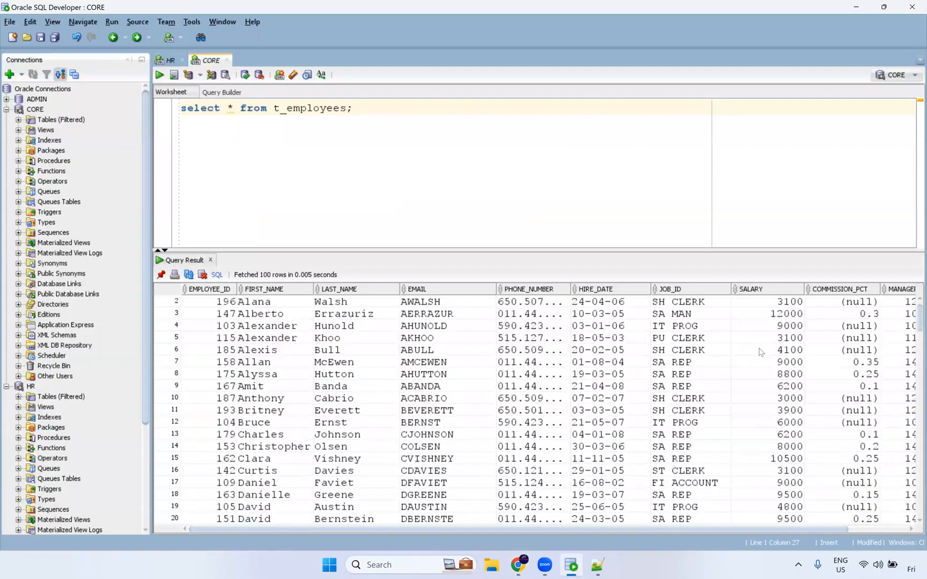
{"action": "scroll", "coordinate": [775, 317], "scroll_direction": "up", "scroll_amount": 1}
{"action": "left_click_drag", "start_coordinate": [767, 302], "coordinate": [765, 532]}
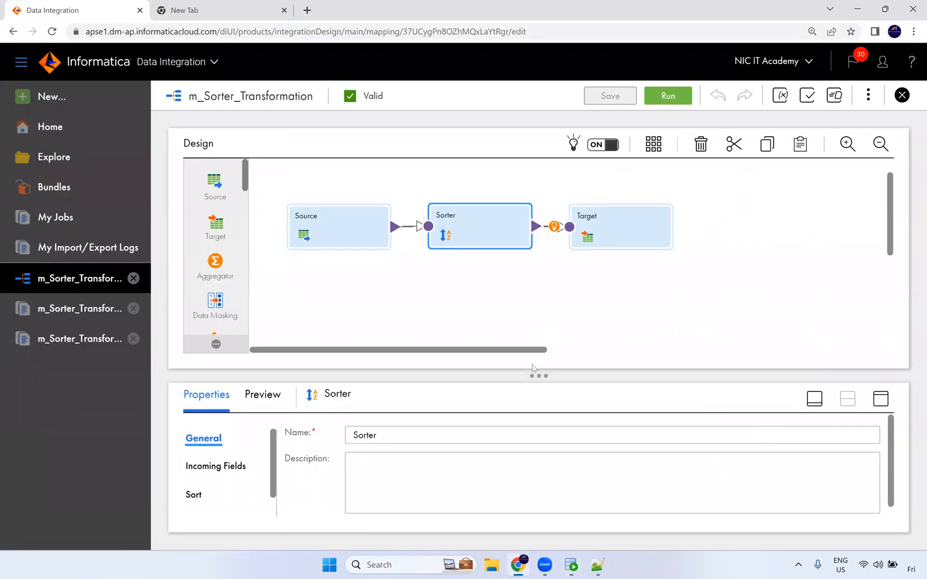
Step: Return to Informatica, enlarge the properties area, and review the general properties of the Source and Sorter transformations
{"action": "left_click_drag", "start_coordinate": [536, 377], "coordinate": [231, 316]}
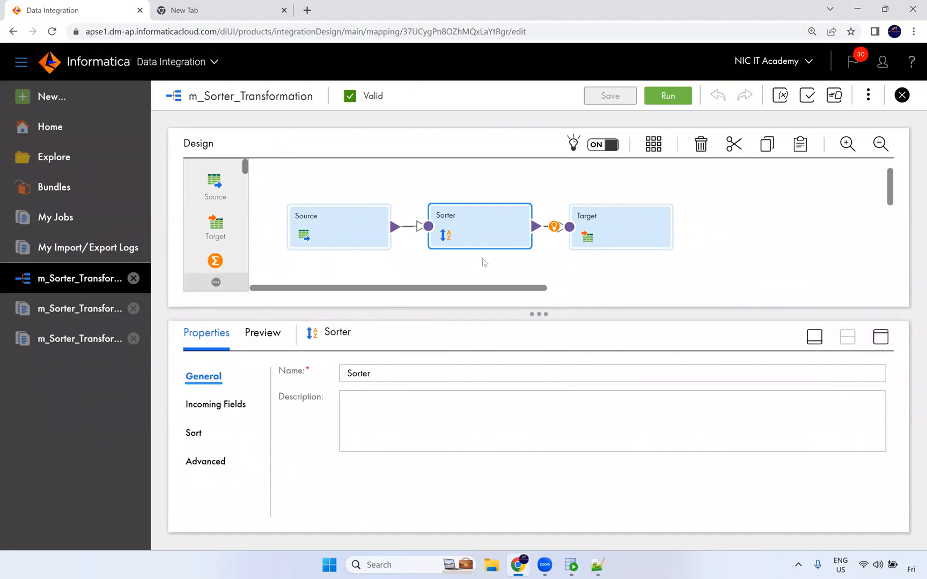
{"action": "left_click", "coordinate": [322, 224]}
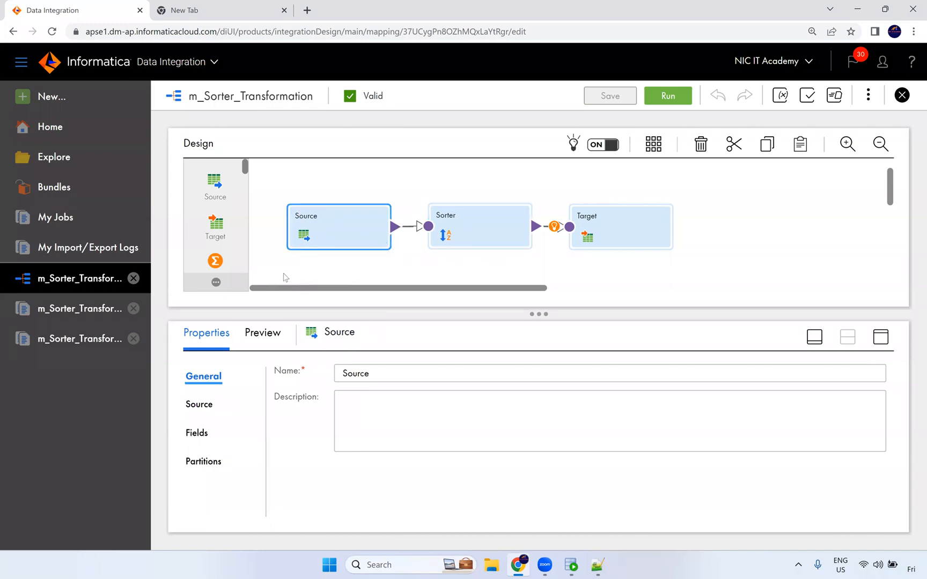
{"action": "left_click", "coordinate": [477, 224]}
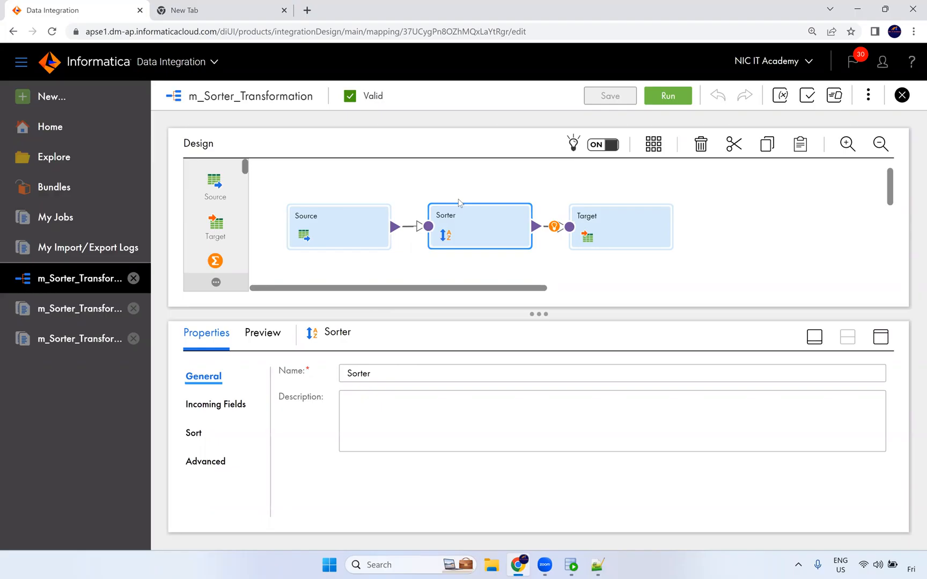
Step: Space out the mapping by moving the Target and Sorter farther from the Source, and enlarge the design canvas
{"action": "left_click", "coordinate": [614, 217]}
{"action": "left_click_drag", "start_coordinate": [650, 217], "coordinate": [698, 218]}
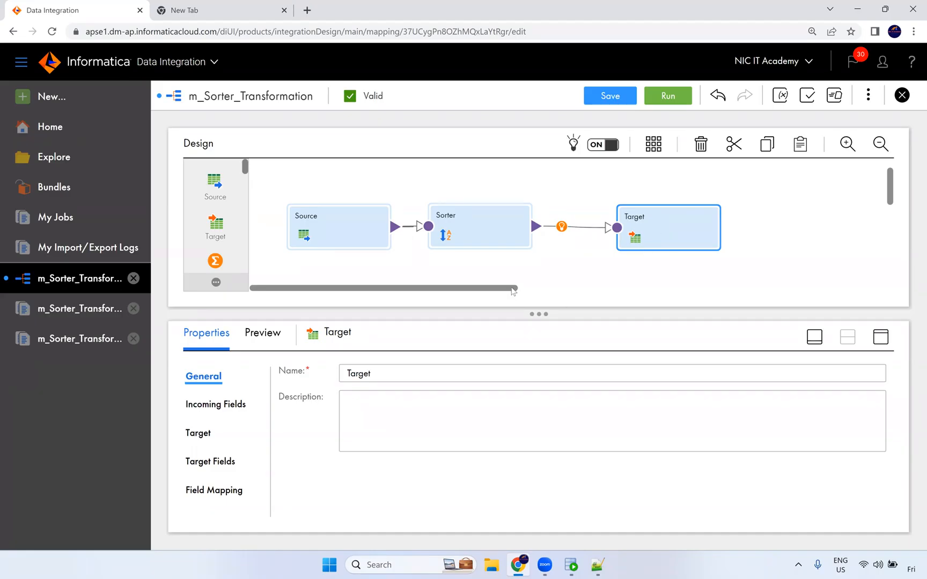
{"action": "left_click_drag", "start_coordinate": [539, 314], "coordinate": [534, 365]}
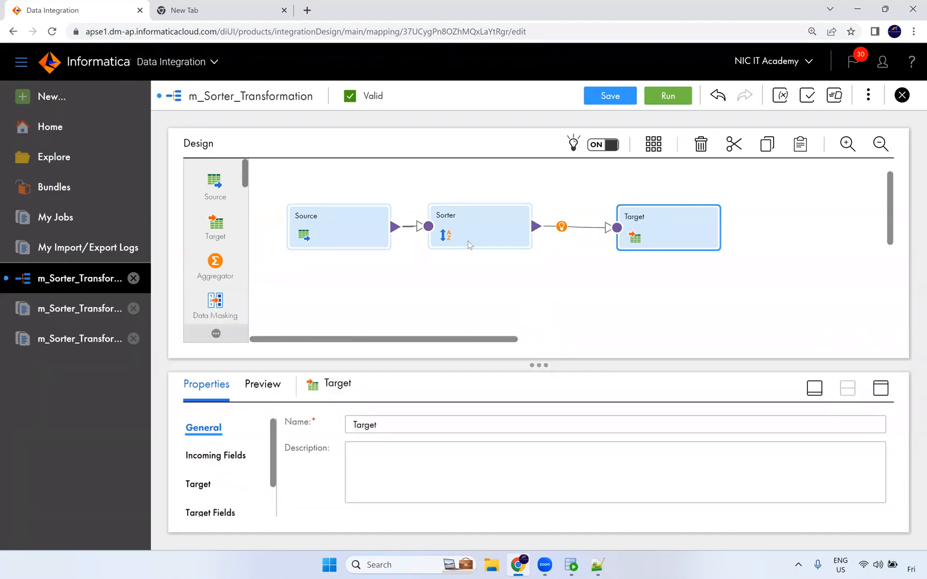
{"action": "left_click_drag", "start_coordinate": [464, 232], "coordinate": [495, 231]}
{"action": "left_click_drag", "start_coordinate": [658, 229], "coordinate": [685, 227]}
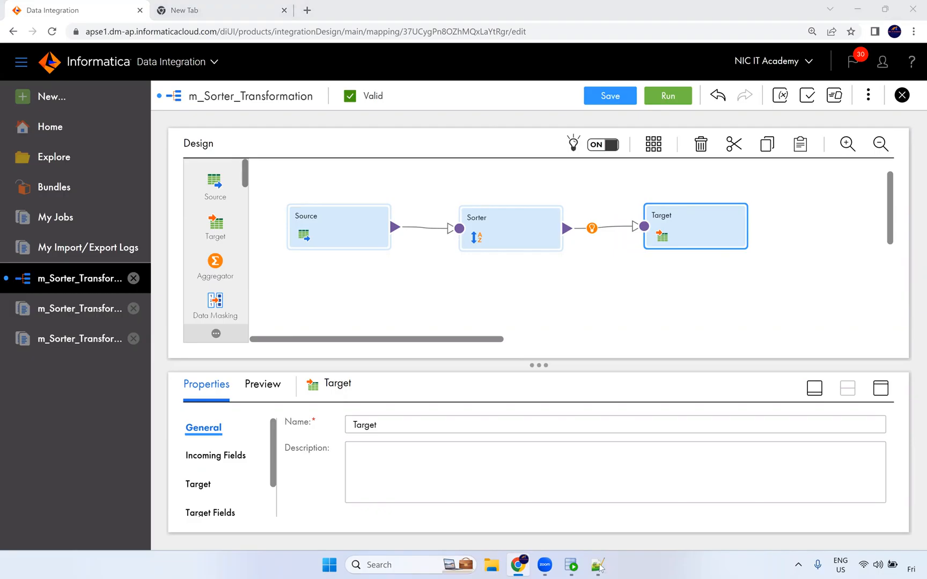
Step: Switch to the Notepad++ notes and change the Sorter heading to "6. Aggregate Transformation:"
{"action": "left_click", "coordinate": [573, 564]}
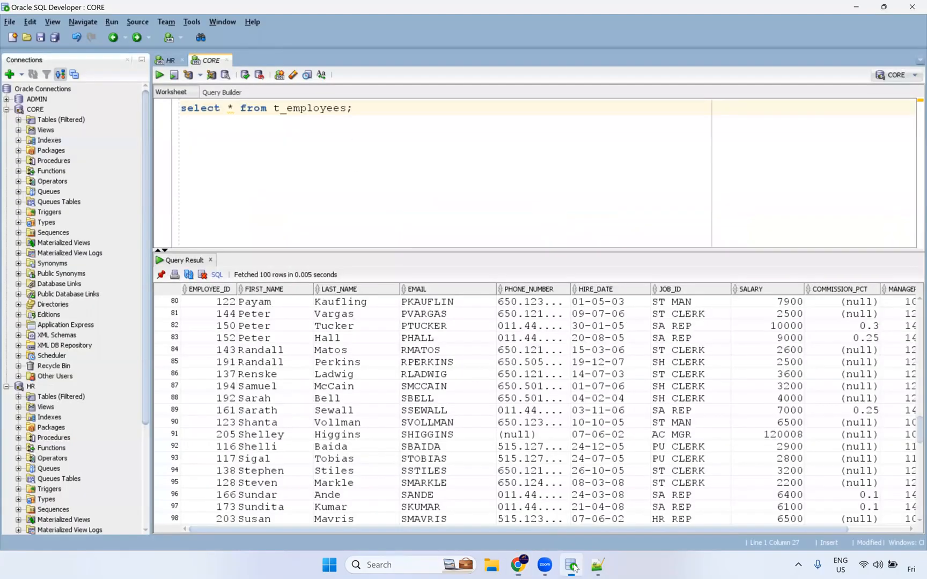
{"action": "left_click", "coordinate": [597, 565]}
{"action": "scroll", "coordinate": [197, 303], "scroll_direction": "down", "scroll_amount": 3}
{"action": "scroll", "coordinate": [179, 271], "scroll_direction": "up", "scroll_amount": 3}
{"action": "left_click", "coordinate": [117, 64]}
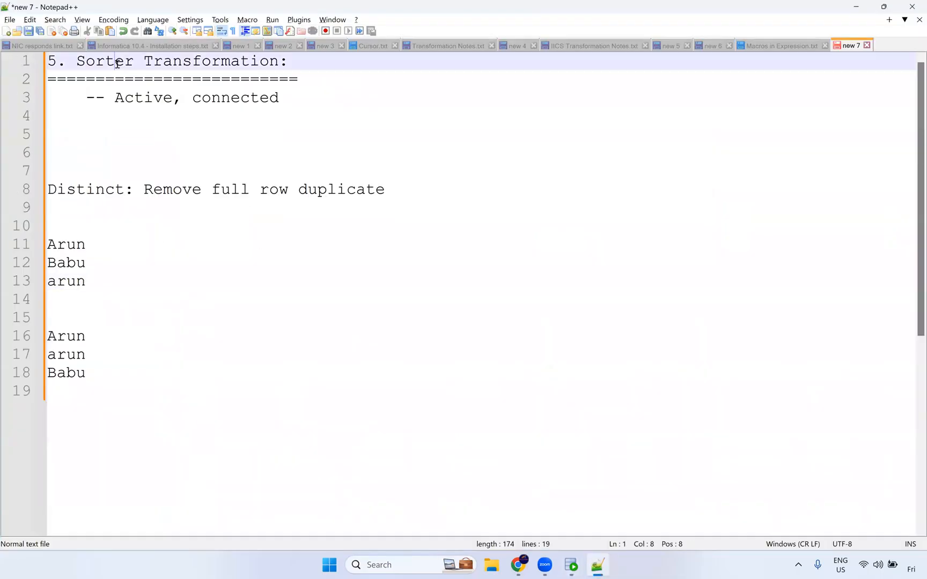
{"action": "left_click_drag", "start_coordinate": [57, 62], "coordinate": [42, 66]}
{"action": "type", "text": "6"}
{"action": "double_click", "coordinate": [99, 62]}
{"action": "type", "text": "Aggrega"}
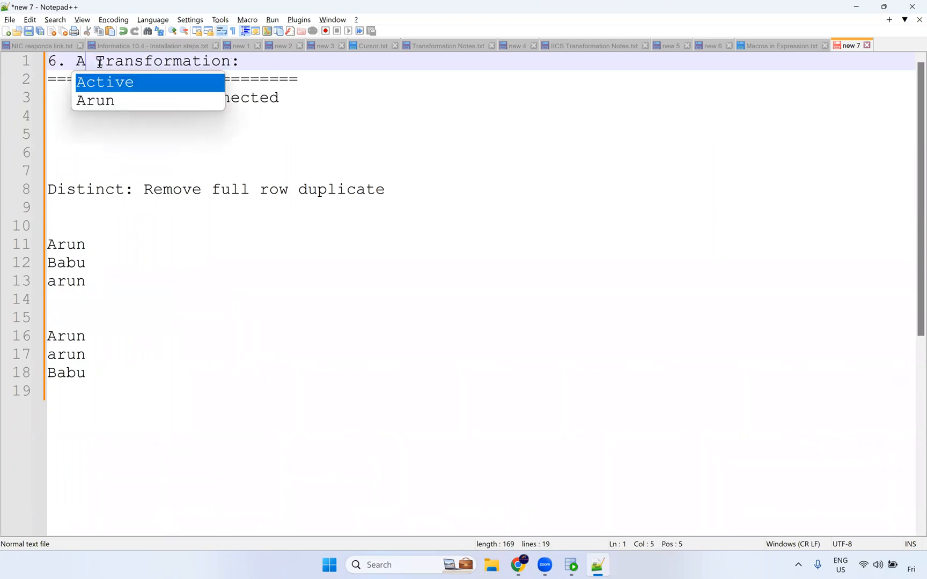
{"action": "type", "text": "te"}
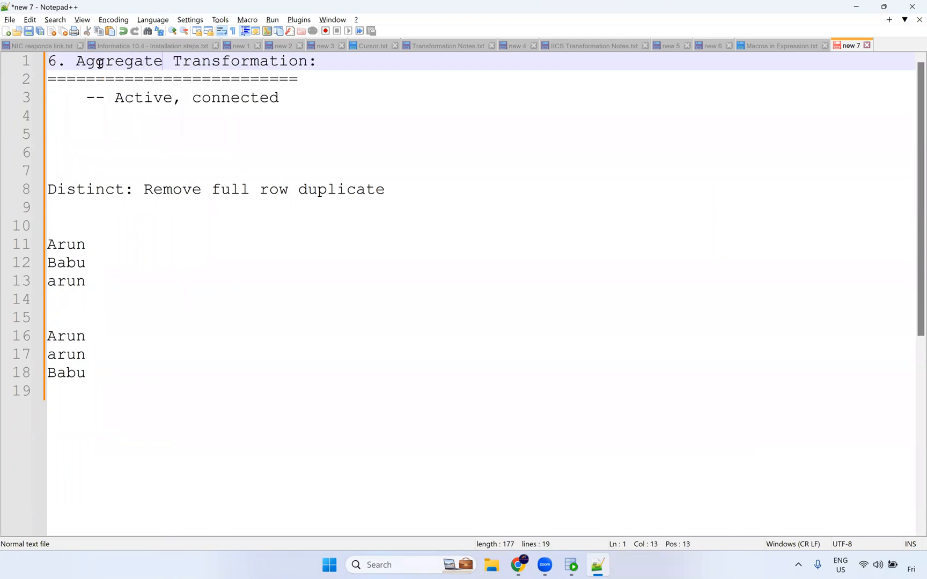
Step: Delete the Distinct note, the sample name lists, and the surplus blank lines below the "Active, connected" line
{"action": "left_click_drag", "start_coordinate": [80, 391], "coordinate": [37, 190]}
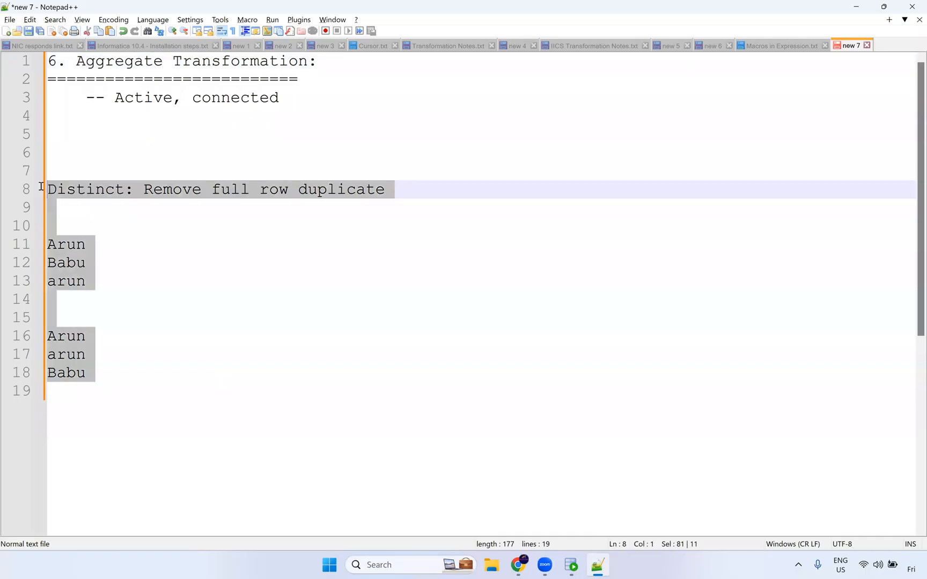
{"action": "key", "text": "BackSpace"}
{"action": "key", "text": "BackSpace"}
{"action": "key", "text": "BackSpace"}
{"action": "key", "text": "BackSpace"}
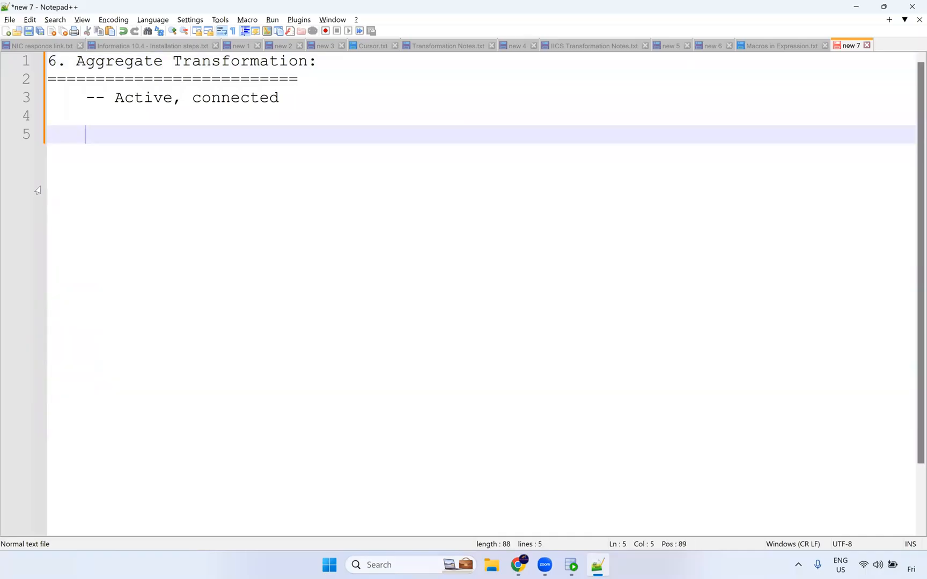
Step: Correct the heading's transformation name from Aggregate to Aggregator
{"action": "left_click", "coordinate": [159, 69]}
{"action": "key", "text": "BackSpace"}
{"action": "type", "text": "0r"}
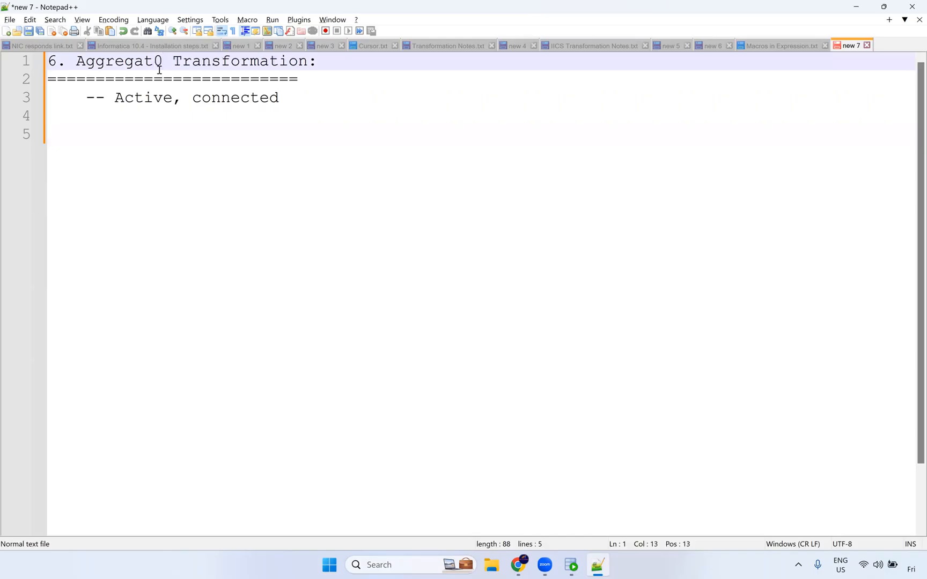
{"action": "key", "text": "BackSpace"}
{"action": "key", "text": "BackSpace"}
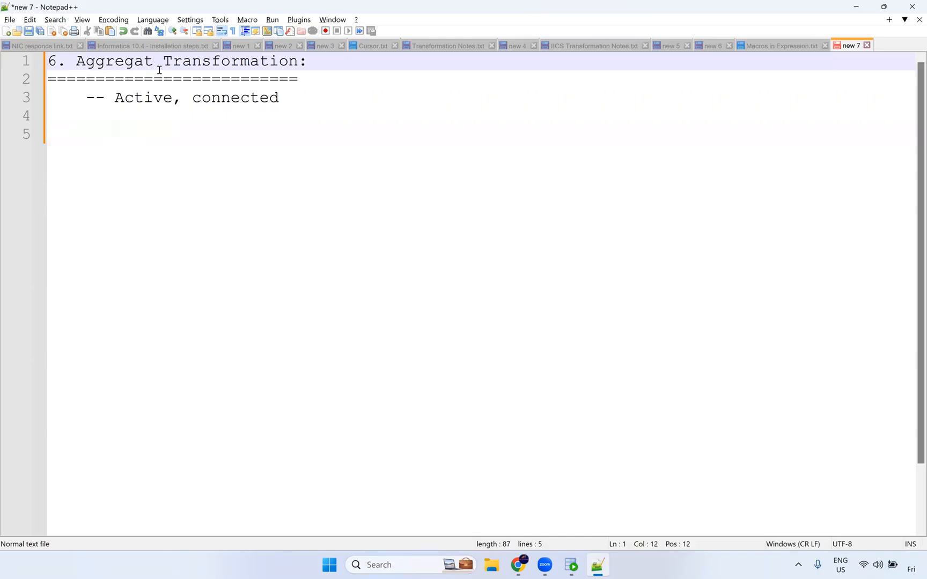
{"action": "type", "text": "or"}
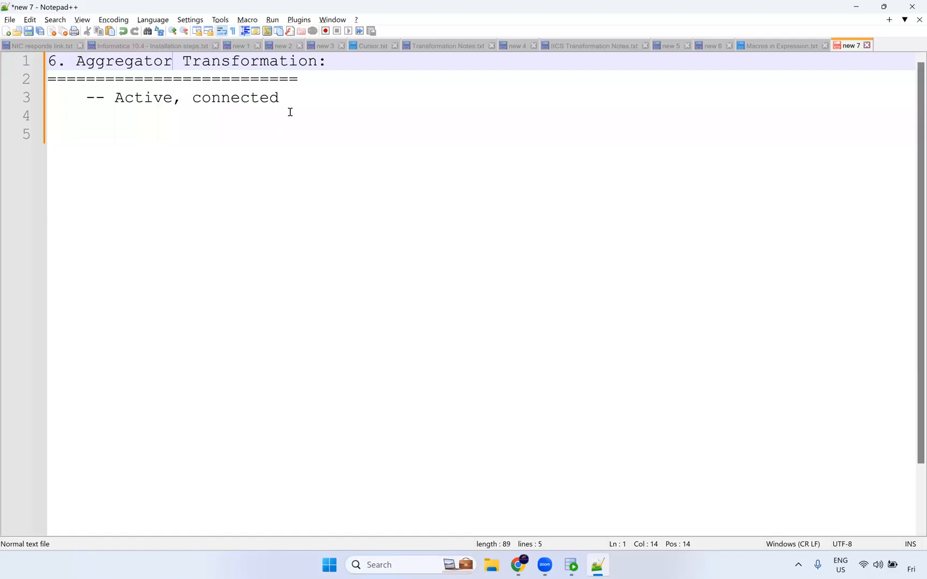
Step: Below the "Active, connected" line, list the aggregate functions min(), max(), sum() and avg() on separate lines
{"action": "left_click", "coordinate": [291, 95]}
{"action": "key", "text": "Return"}
{"action": "key", "text": "Return"}
{"action": "key", "text": "Return"}
{"action": "type", "text": "min()"}
{"action": "key", "text": "Return"}
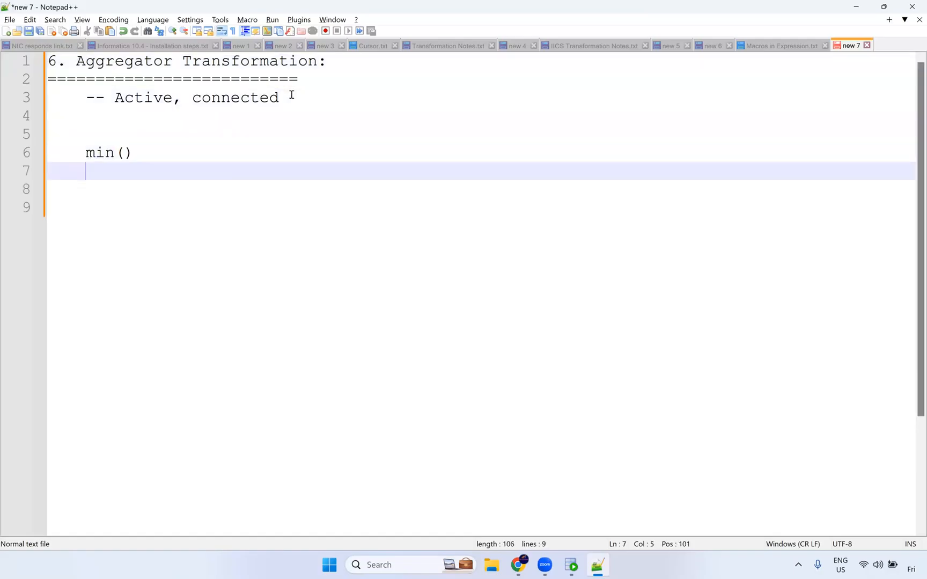
{"action": "type", "text": "max()"}
{"action": "key", "text": "Return"}
{"action": "type", "text": "sum()"}
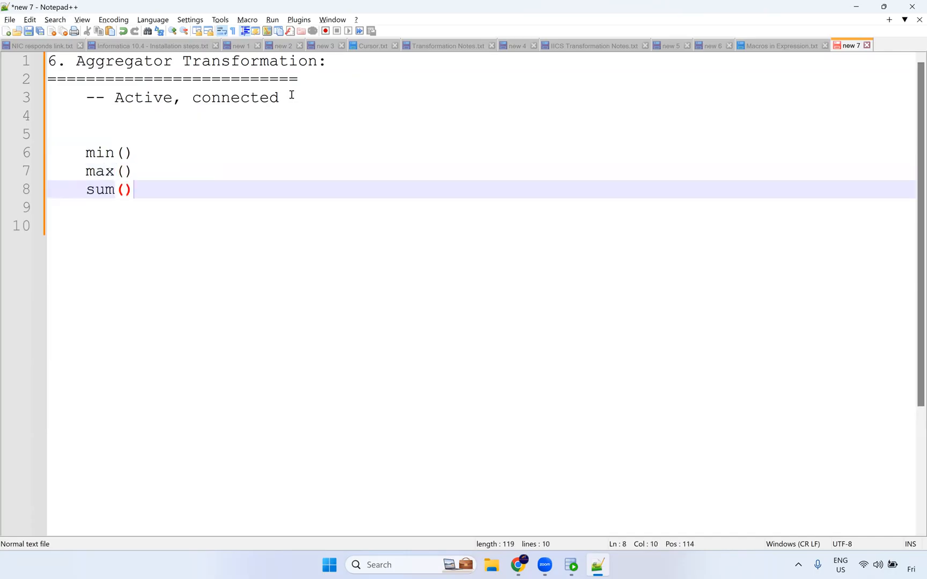
{"action": "key", "text": "Return"}
{"action": "type", "text": "avg()"}
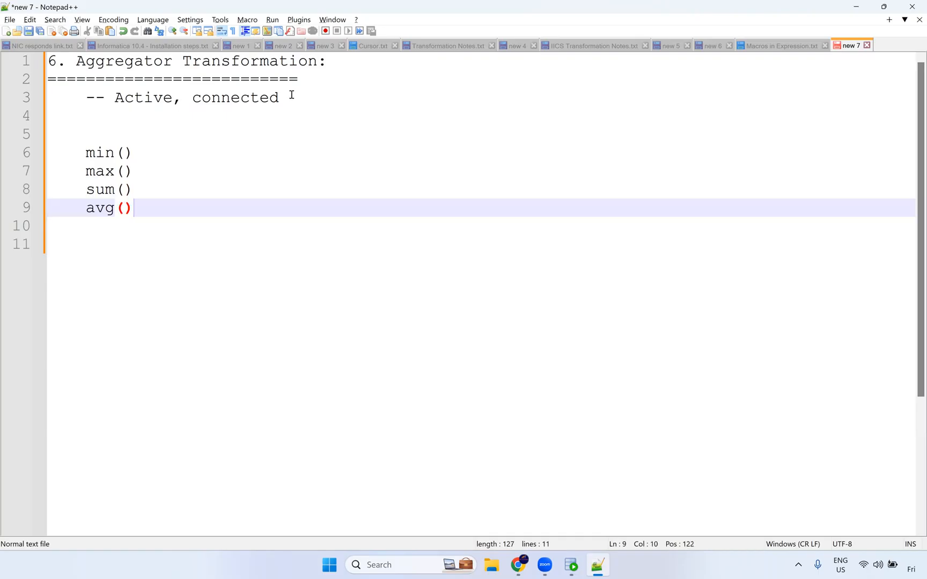
Step: Add count() on its own line below avg() in the aggregate function list, with blank lines after it
{"action": "key", "text": "Return"}
{"action": "type", "text": "count()"}
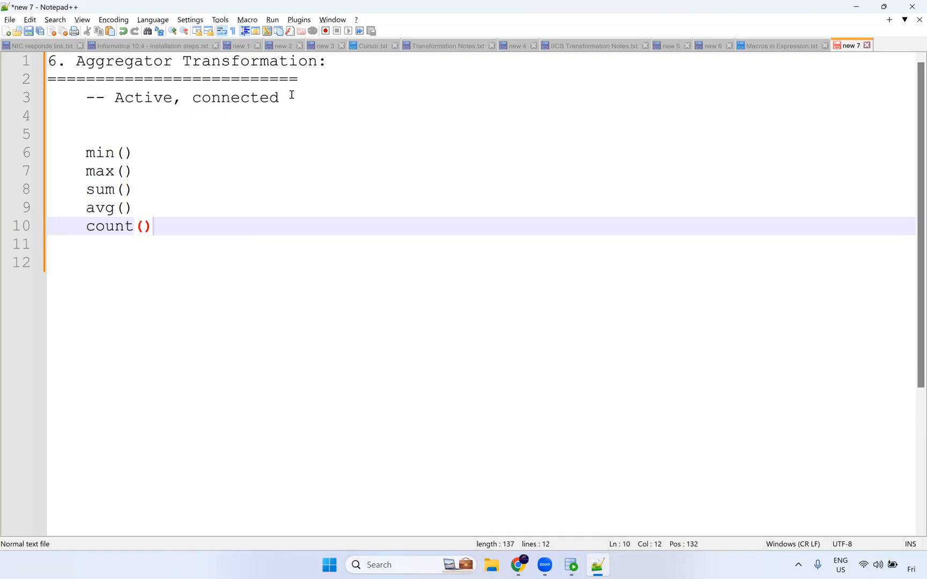
{"action": "key", "text": "Return"}
{"action": "key", "text": "Return"}
{"action": "key", "text": "Up"}
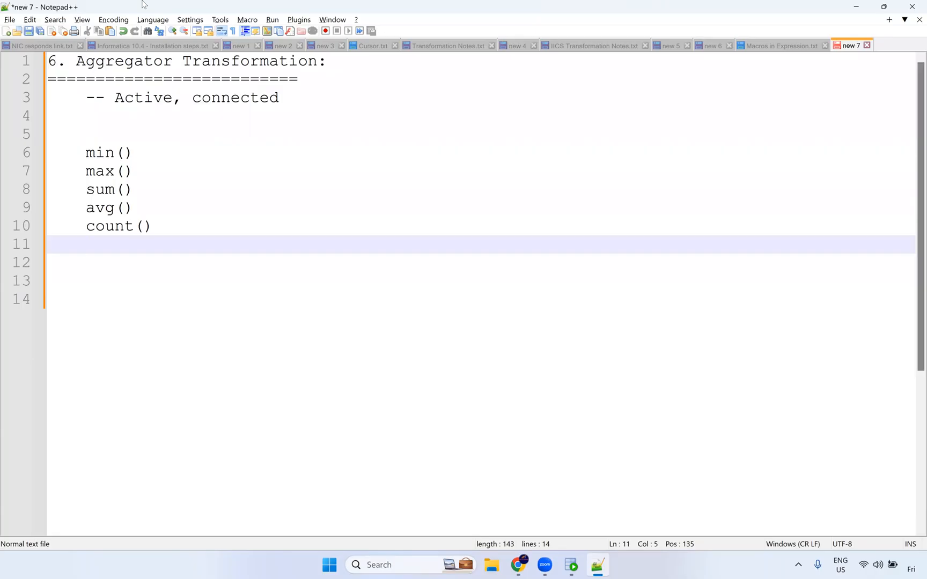
Step: Add a "group by" line below the aggregate function list, leaving blank lines before and after it
{"action": "key", "text": "Return"}
{"action": "key", "text": "Return"}
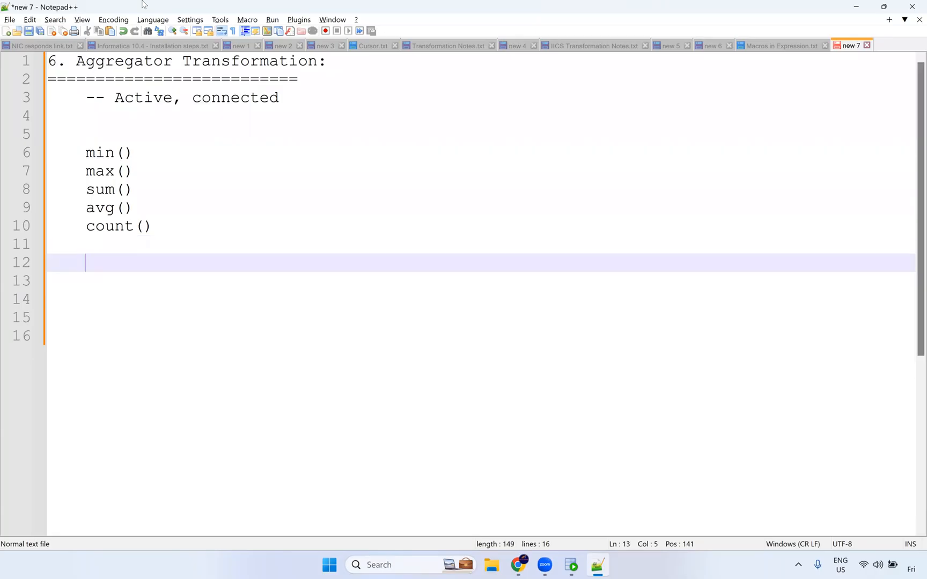
{"action": "type", "text": "gro"}
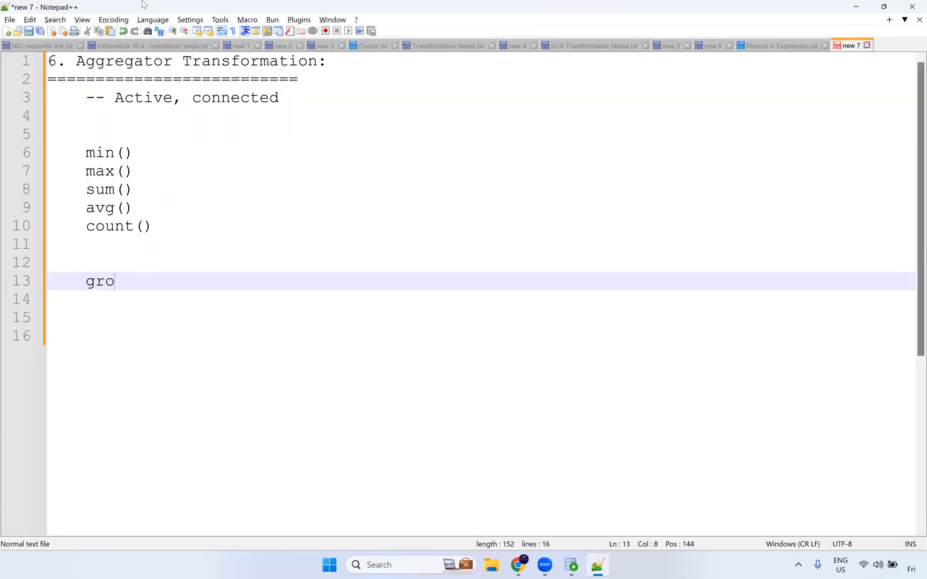
{"action": "type", "text": "up by"}
{"action": "key", "text": "Return"}
{"action": "key", "text": "Return"}
{"action": "key", "text": "Return"}
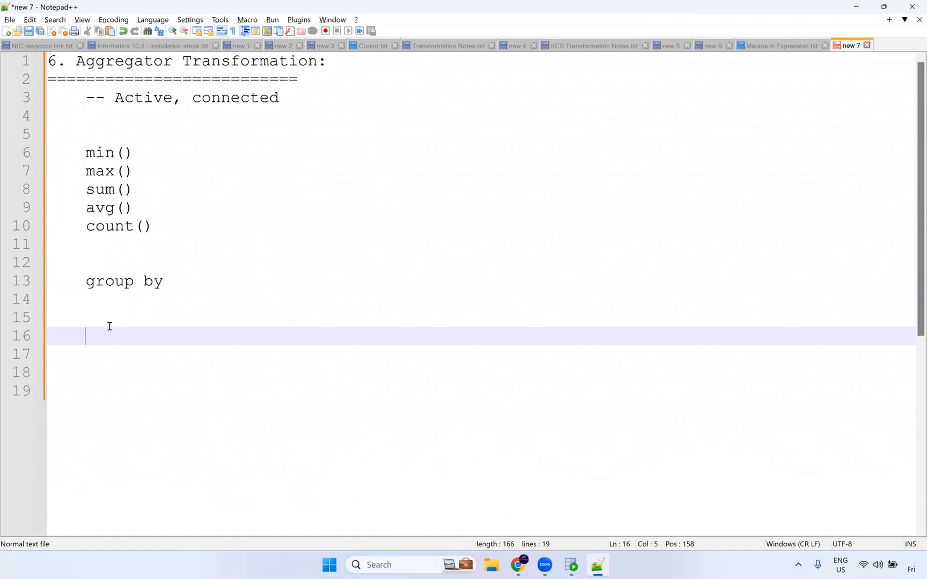
Step: Add the note "sorter + aggregator (sorted input)" below the "group by" line and select its word aggregator
{"action": "type", "text": "sorter + a"}
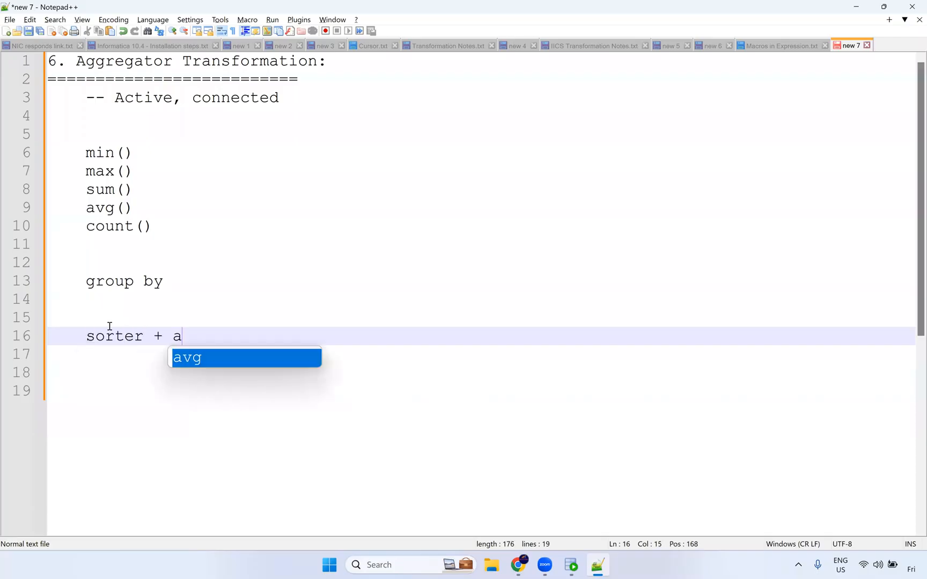
{"action": "type", "text": "ggregato"}
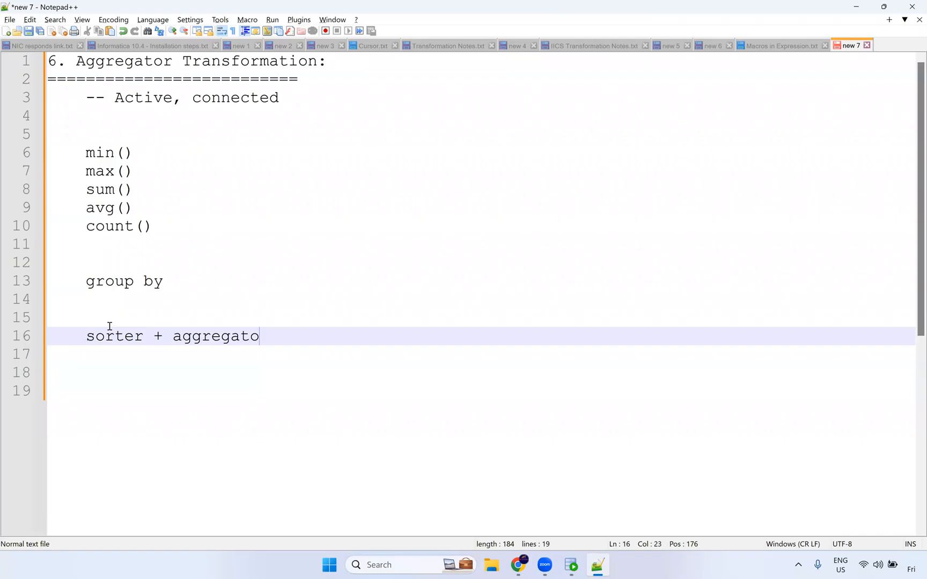
{"action": "type", "text": "r (sorted input)"}
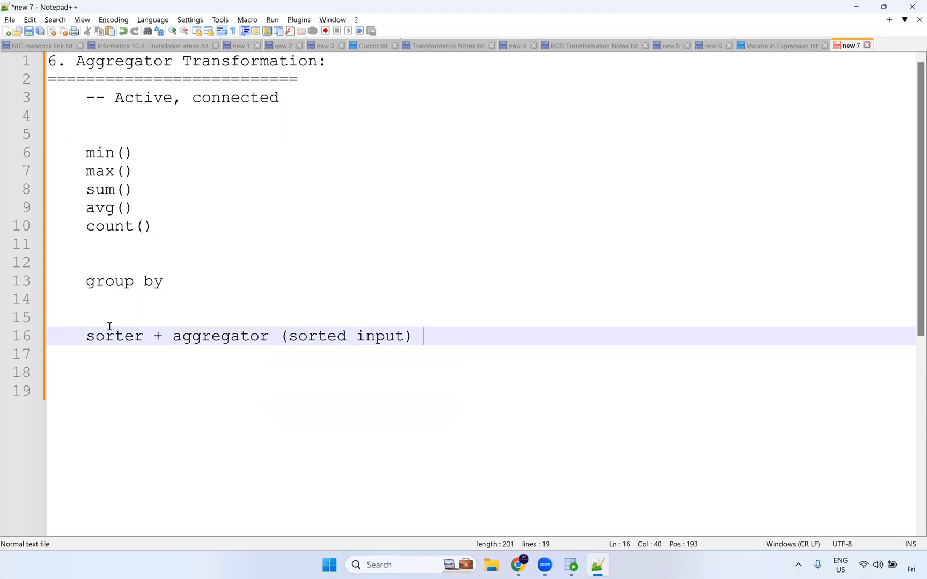
{"action": "double_click", "coordinate": [202, 336]}
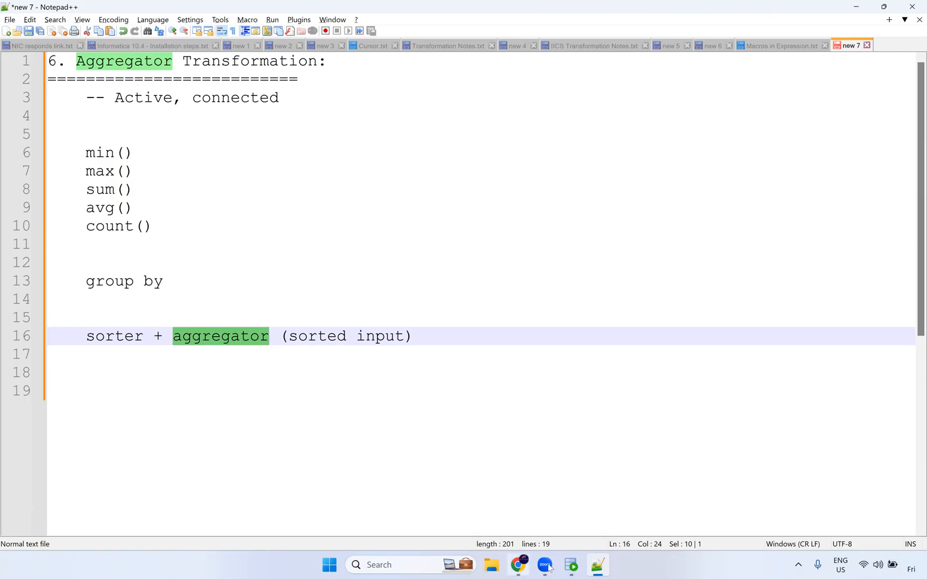
Step: Switch to the HR worksheet in SQL Developer and delete the query ordered by commission_pct desc
{"action": "left_click", "coordinate": [572, 566]}
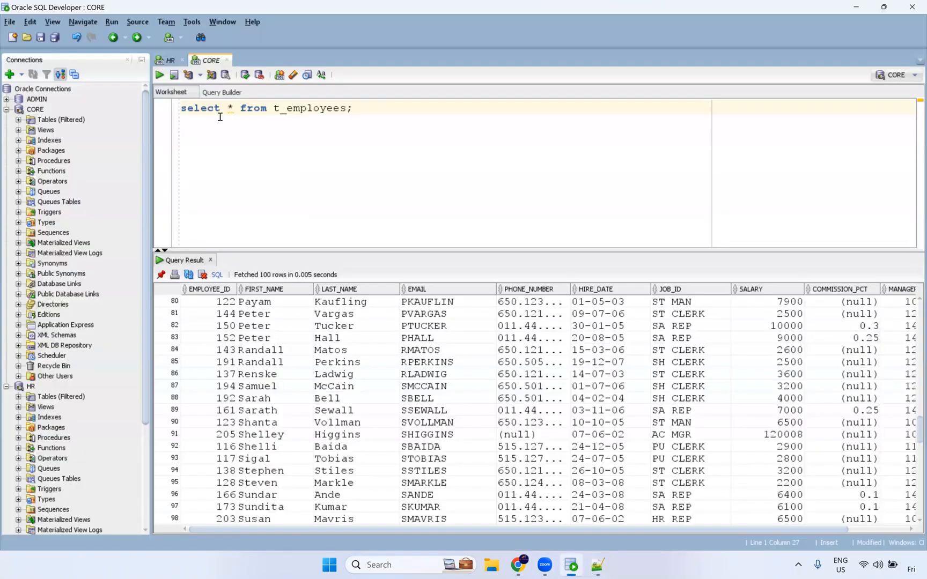
{"action": "left_click", "coordinate": [169, 60]}
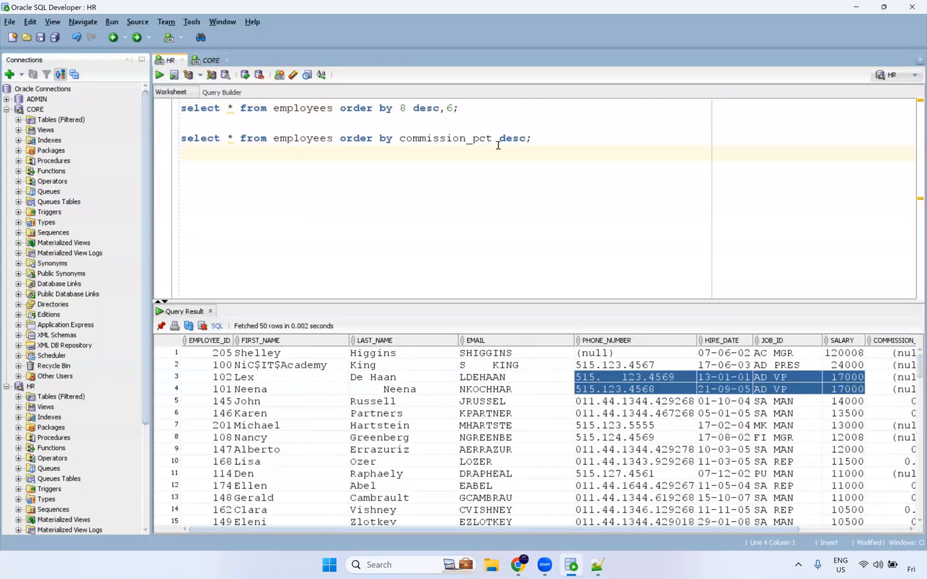
{"action": "left_click_drag", "start_coordinate": [533, 139], "coordinate": [167, 139]}
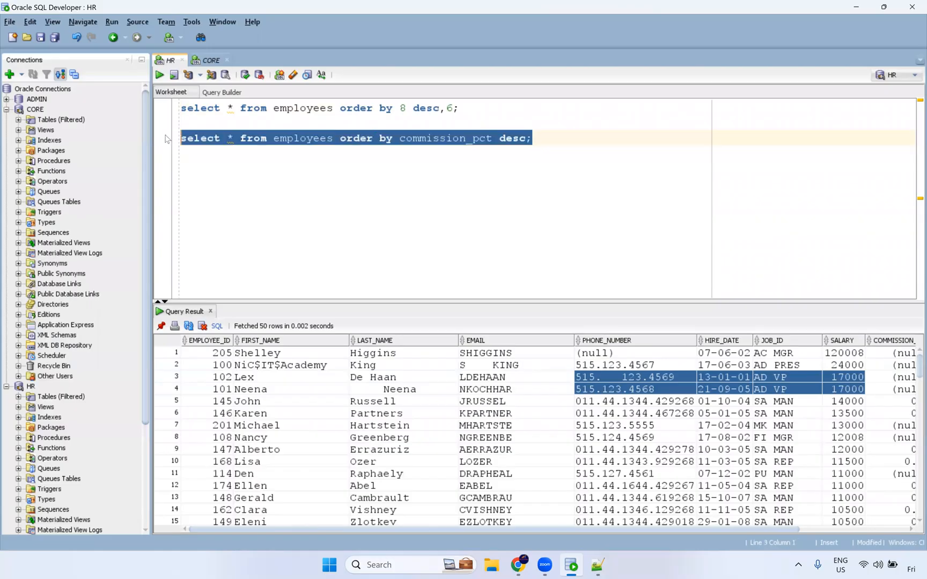
{"action": "key", "text": "Delete"}
Step: Replace the asterisk in the remaining employees query with sum(salary)
{"action": "double_click", "coordinate": [230, 106]}
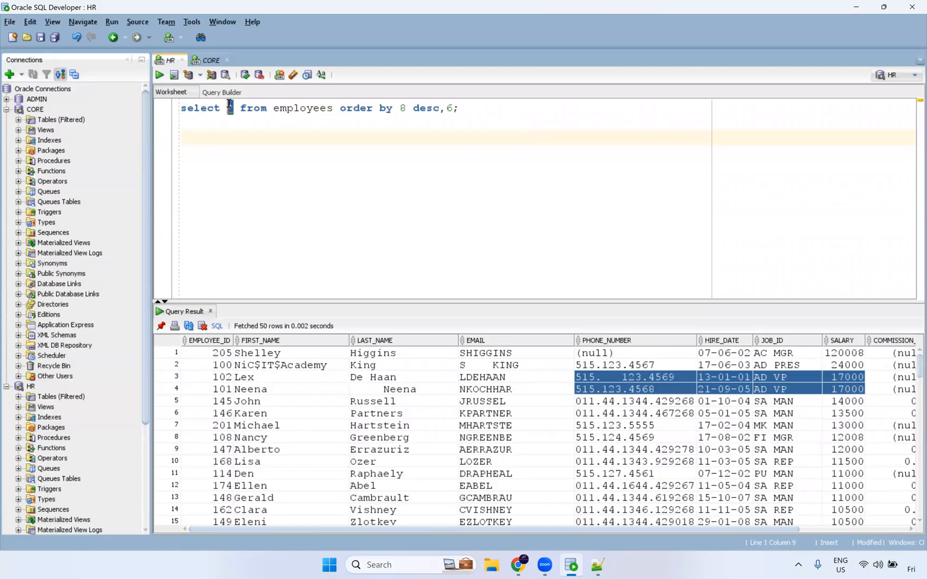
{"action": "type", "text": "mi"}
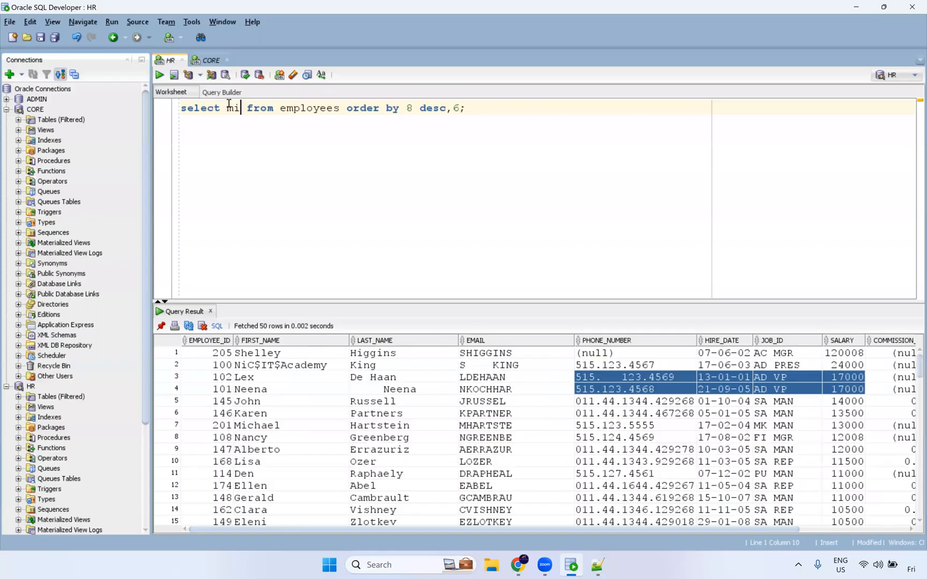
{"action": "type", "text": "n"}
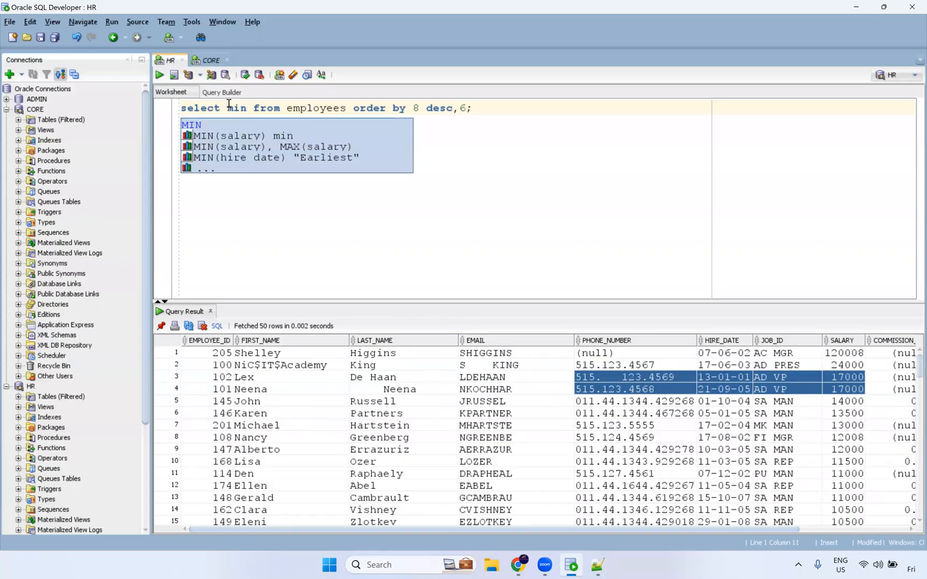
{"action": "key", "text": "BackSpace"}
{"action": "key", "text": "BackSpace"}
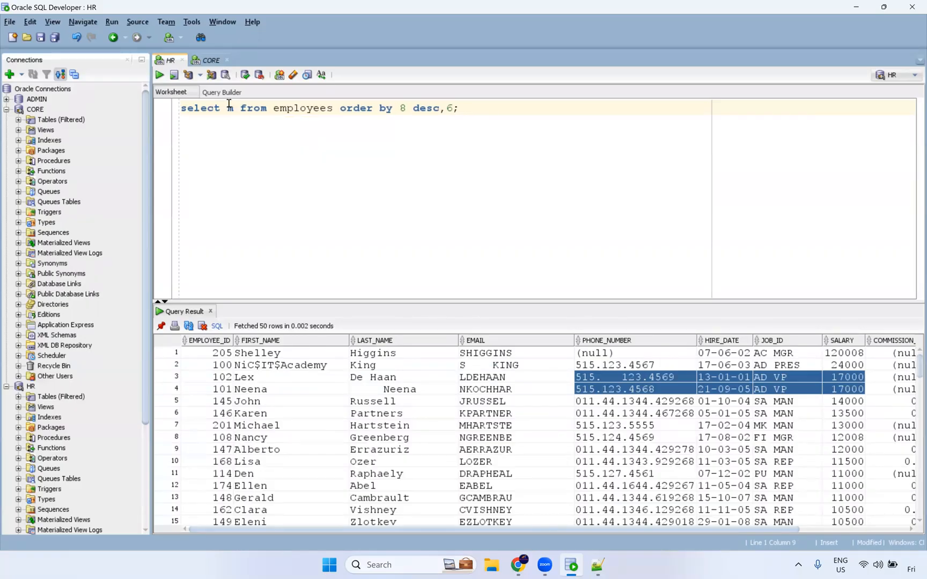
{"action": "key", "text": "BackSpace"}
{"action": "type", "text": "sum(salary"}
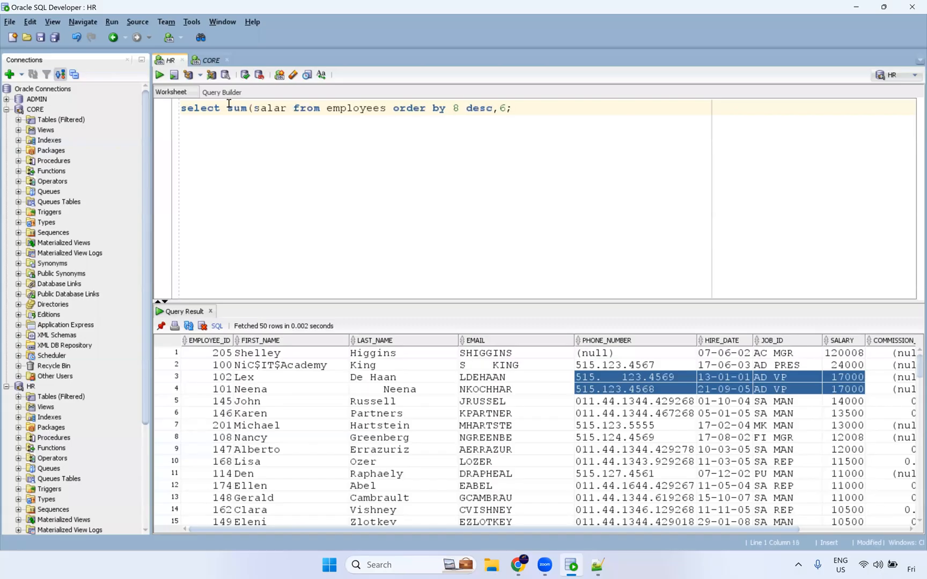
{"action": "type", "text": ")"}
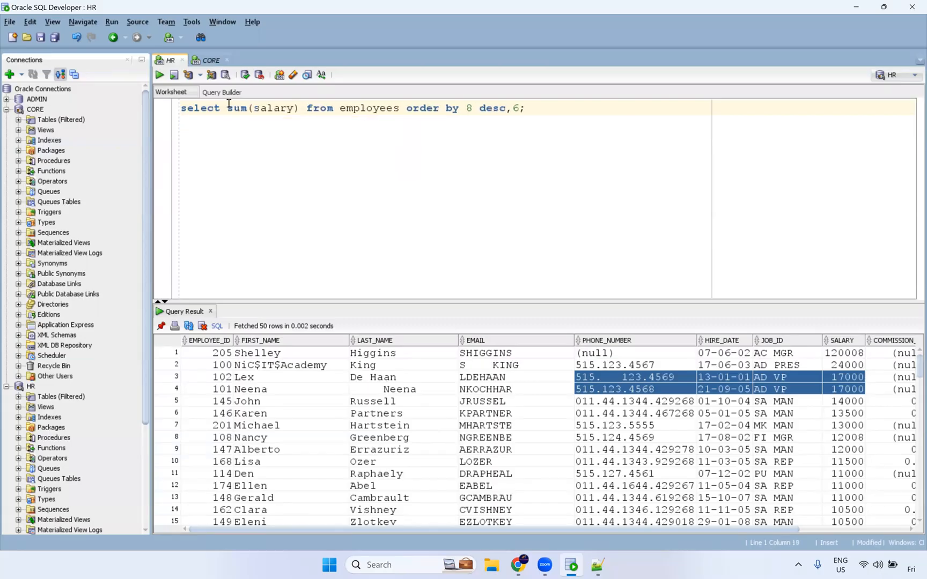
Step: Remove the order by clause, end the statement with a semicolon after employees, and run the query
{"action": "left_click_drag", "start_coordinate": [406, 108], "coordinate": [630, 110]}
{"action": "key", "text": "BackSpace"}
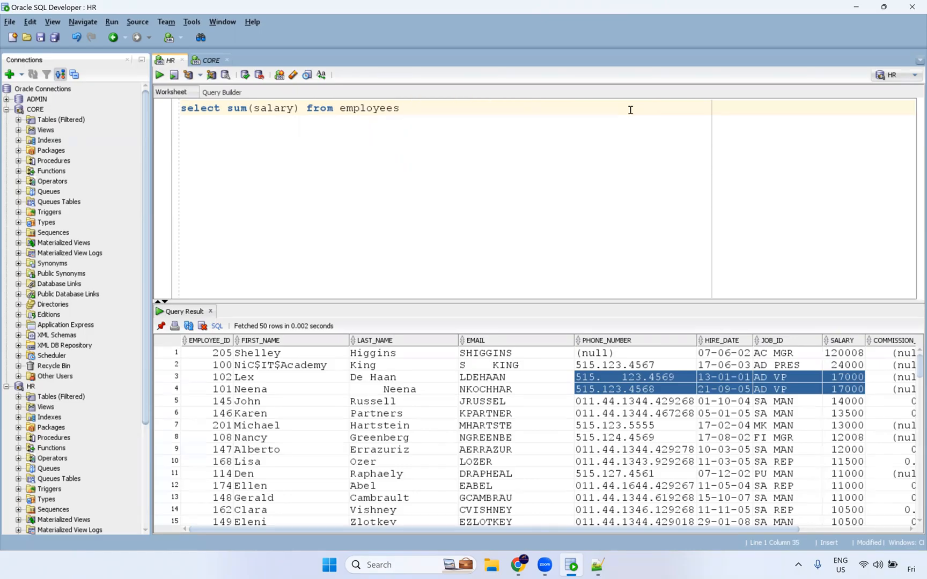
{"action": "type", "text": ";"}
{"action": "key", "text": "ctrl+Return"}
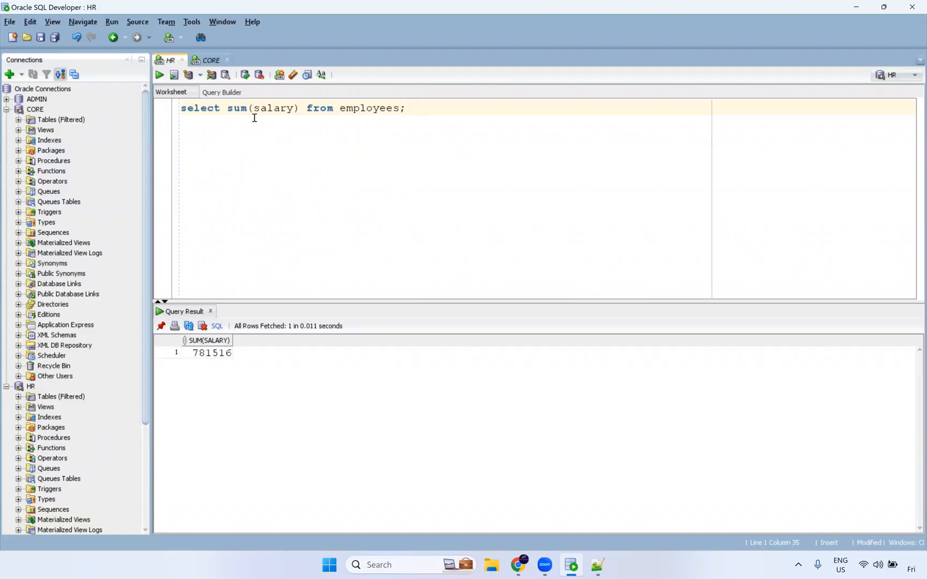
Step: Add the employee ID and first_name columns ahead of sum(salary) in the select list
{"action": "left_click", "coordinate": [229, 109]}
{"action": "type", "text": "emplouyee_id"}
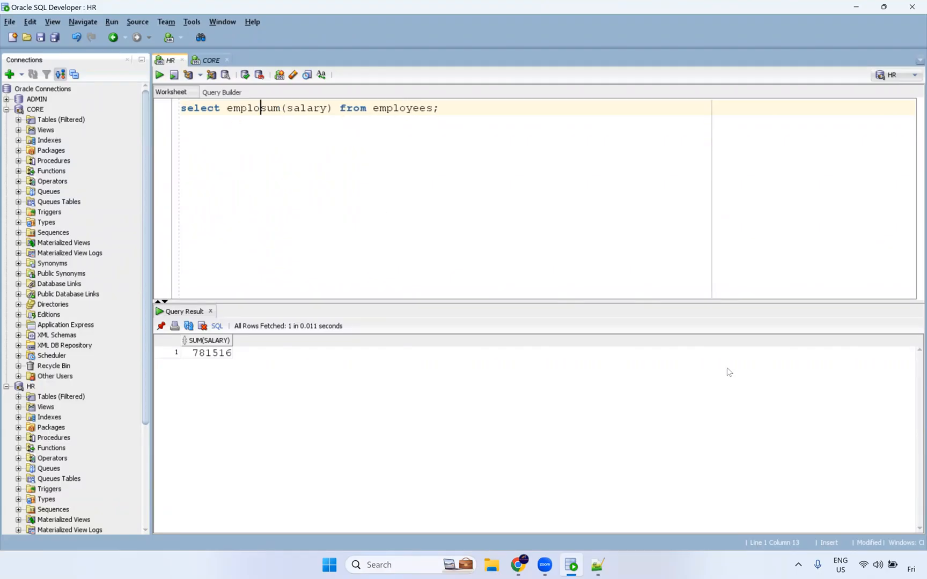
{"action": "type", "text": ",first_na"}
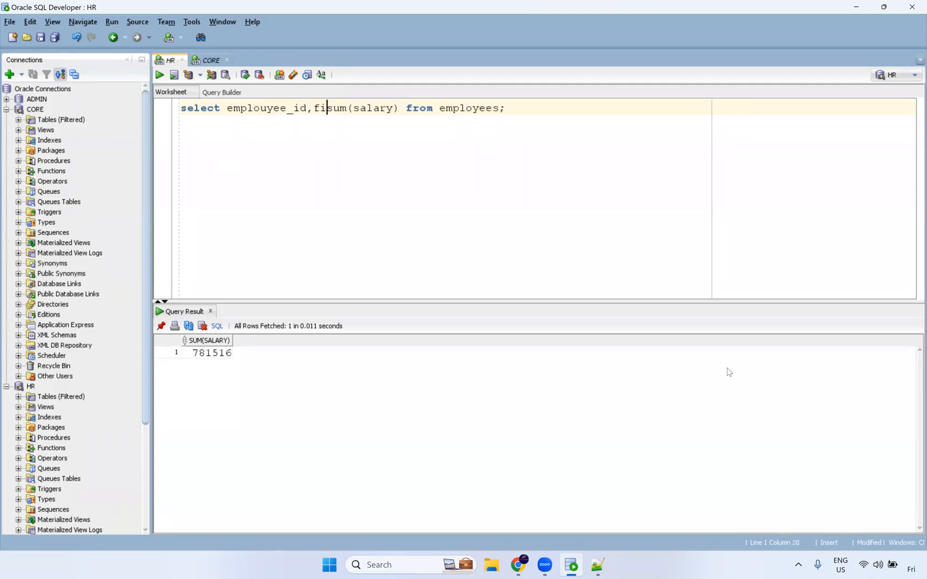
{"action": "type", "text": "me,"}
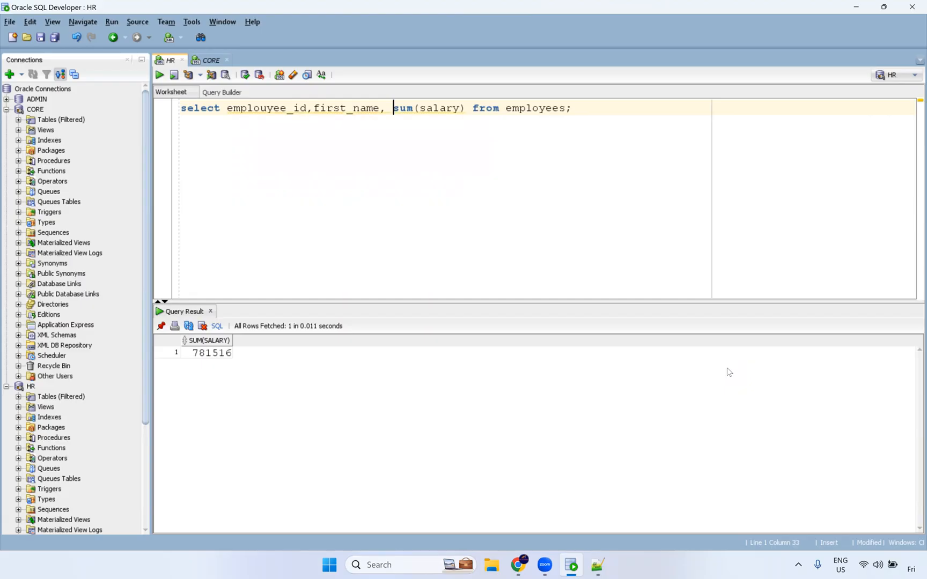
Step: Run the extended query and correct the misspelled employee ID column name to employee_id
{"action": "left_click", "coordinate": [370, 31]}
{"action": "left_click", "coordinate": [488, 102]}
{"action": "key", "text": "ctrl+Return"}
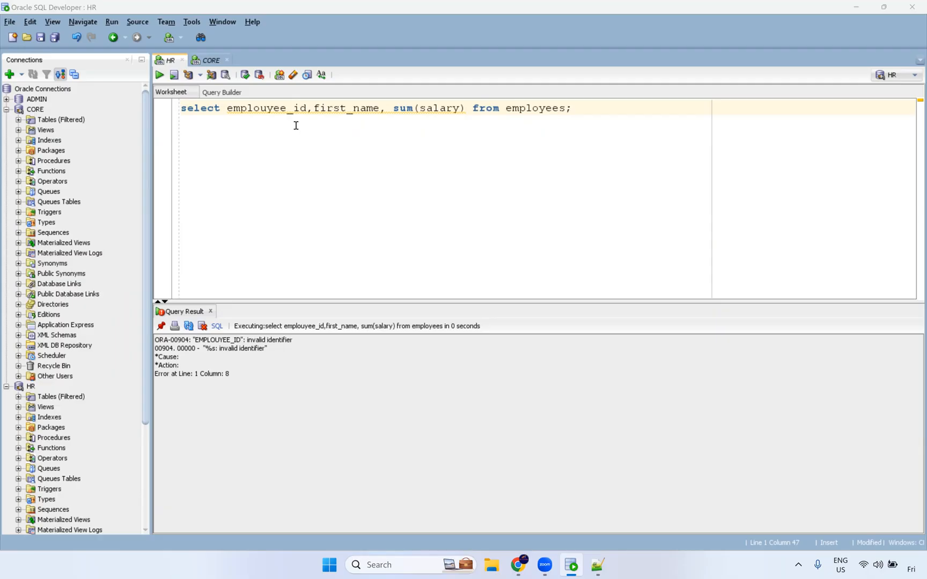
{"action": "left_click", "coordinate": [266, 110]}
{"action": "key", "text": "BackSpace"}
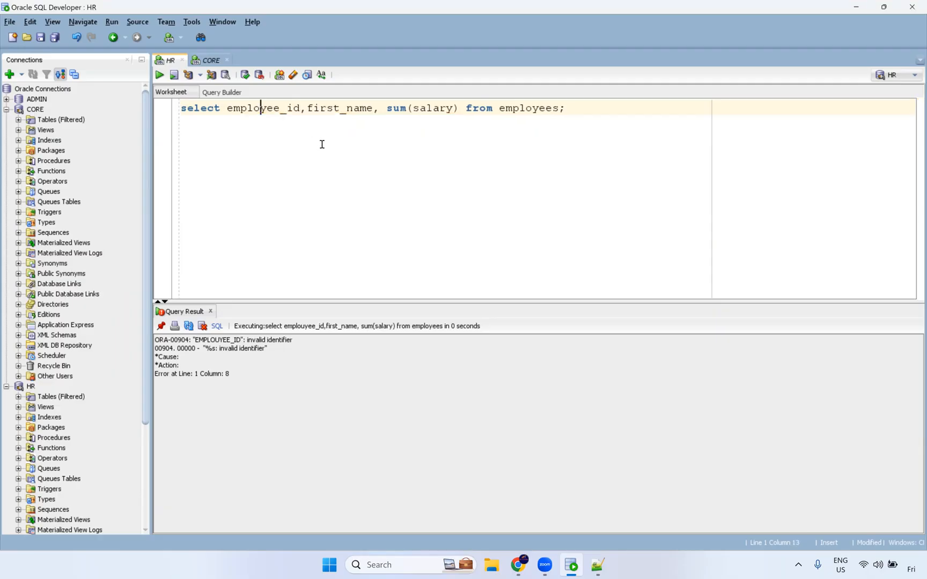
Step: Examine the non-aggregated columns employee_id and first_name against the sum(salary) aggregate in the select list
{"action": "left_click_drag", "start_coordinate": [378, 110], "coordinate": [234, 110]}
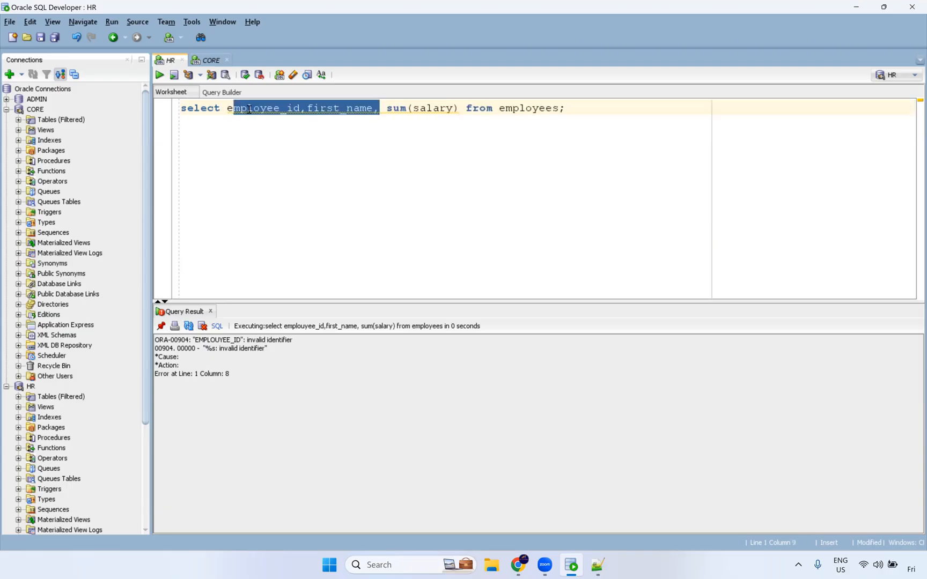
{"action": "double_click", "coordinate": [249, 109]}
{"action": "double_click", "coordinate": [341, 109]}
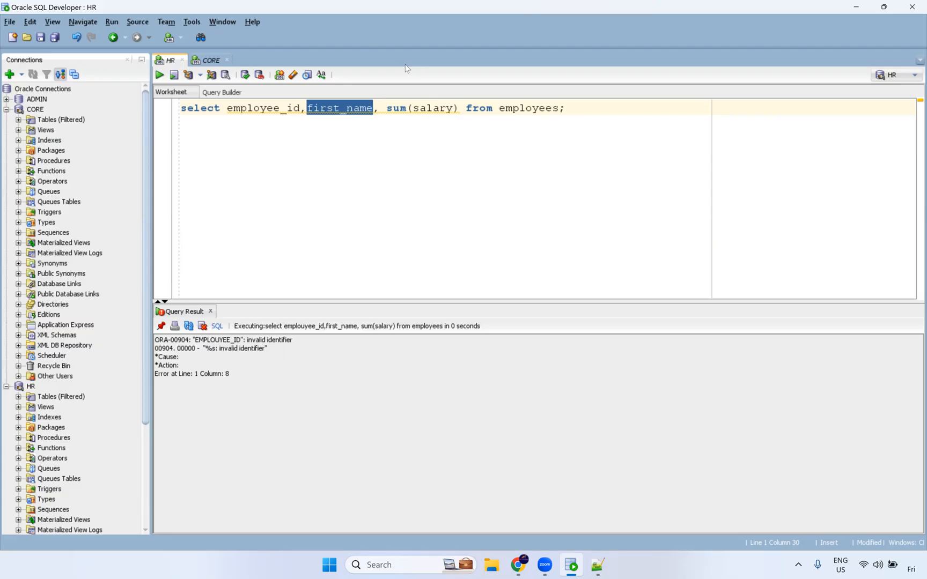
{"action": "left_click", "coordinate": [294, 109]}
{"action": "left_click", "coordinate": [560, 109]}
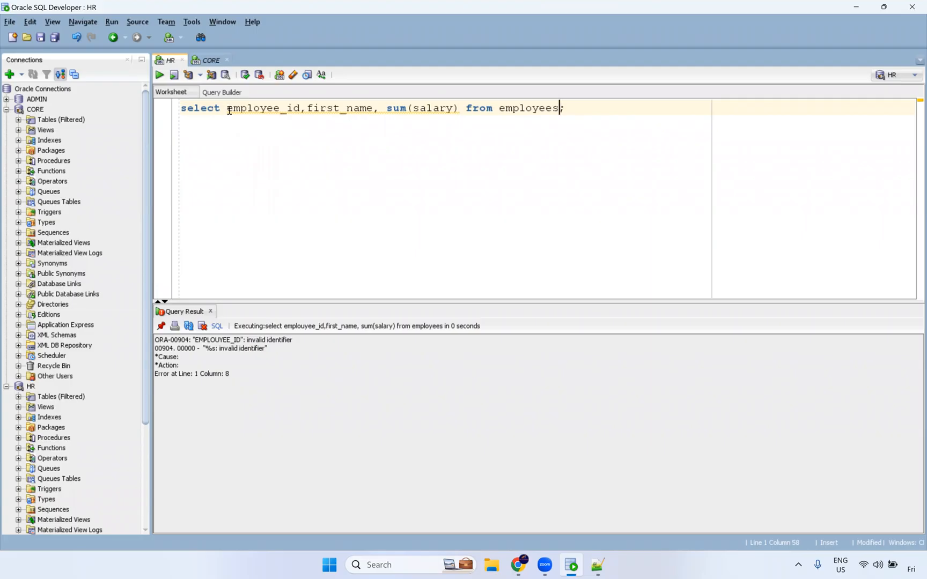
{"action": "left_click_drag", "start_coordinate": [229, 108], "coordinate": [322, 108]}
{"action": "left_click", "coordinate": [398, 108]}
{"action": "double_click", "coordinate": [398, 108]}
{"action": "left_click_drag", "start_coordinate": [373, 108], "coordinate": [222, 109]}
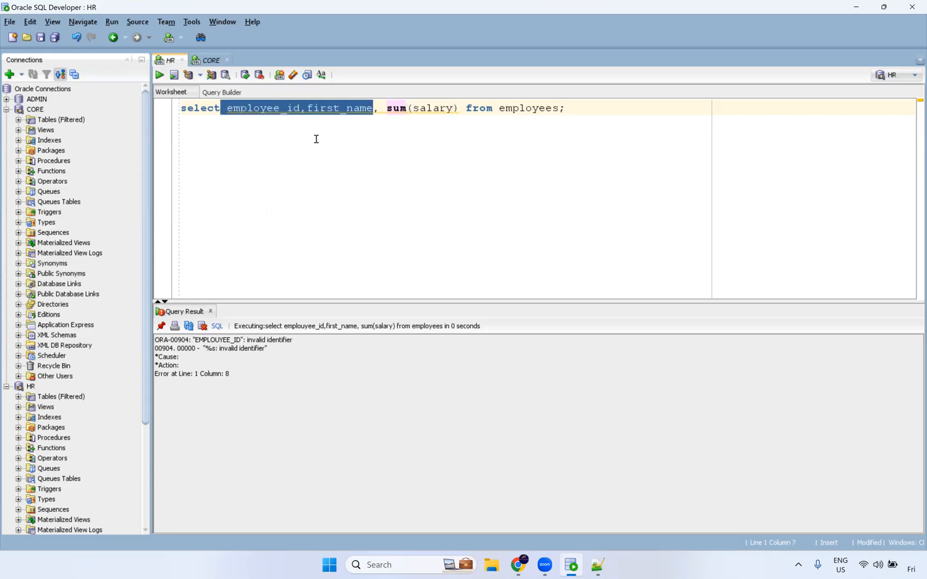
{"action": "left_click", "coordinate": [383, 108]}
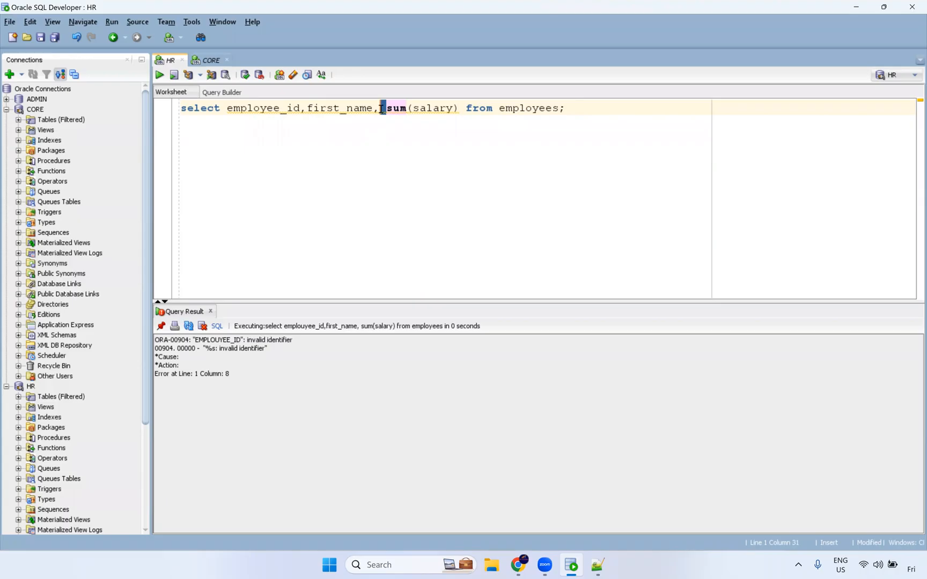
Step: Remove employee_id and first_name from the select list and run the query for sum(salary) from employees
{"action": "left_click_drag", "start_coordinate": [267, 110], "coordinate": [228, 110]}
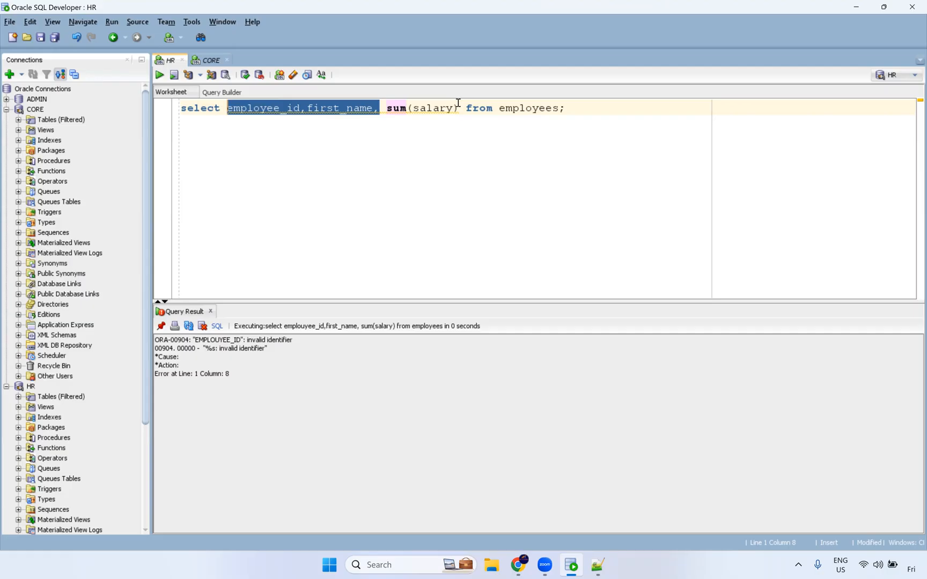
{"action": "key", "text": "Delete"}
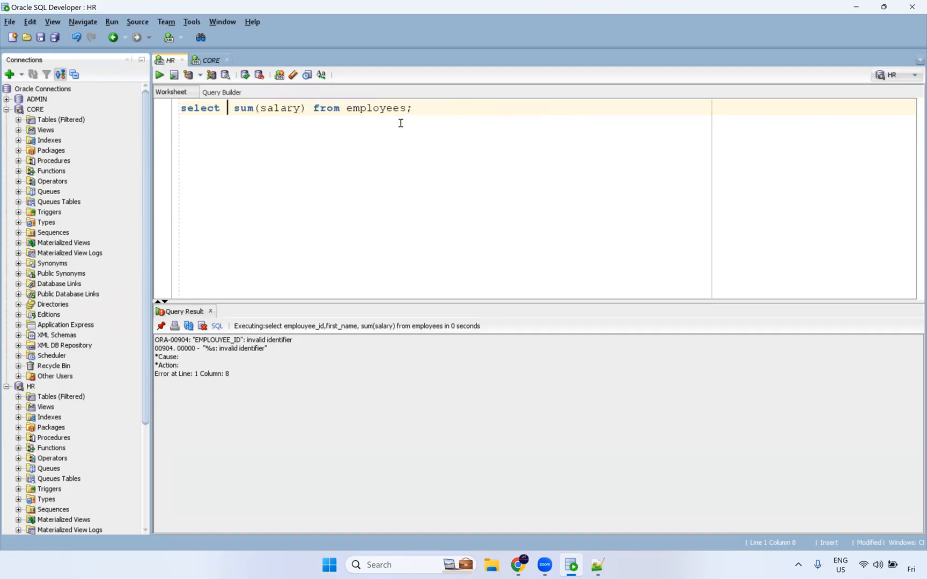
{"action": "key", "text": "ctrl+Return"}
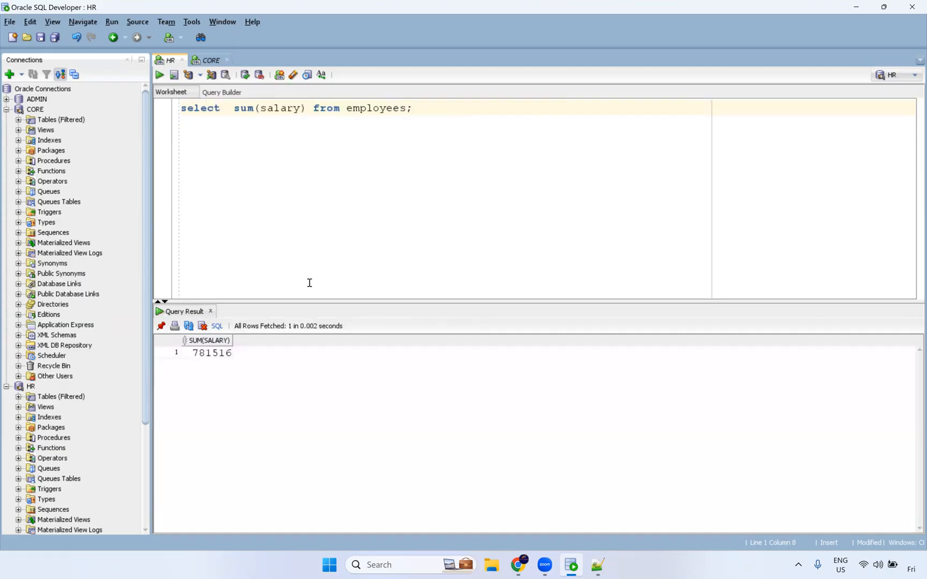
Step: Add the comment --781516 after the sum(salary) query to record the total
{"action": "left_click", "coordinate": [225, 353]}
{"action": "left_click", "coordinate": [442, 105]}
{"action": "type", "text": "--781516"}
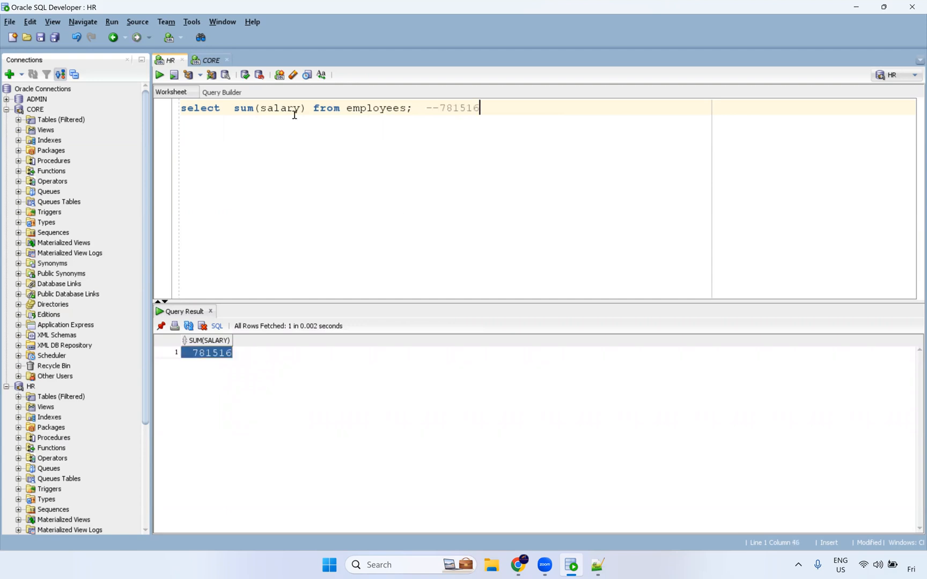
Step: Replace sum(salary) with * and run the query to list every employees row
{"action": "left_click_drag", "start_coordinate": [312, 114], "coordinate": [234, 114]}
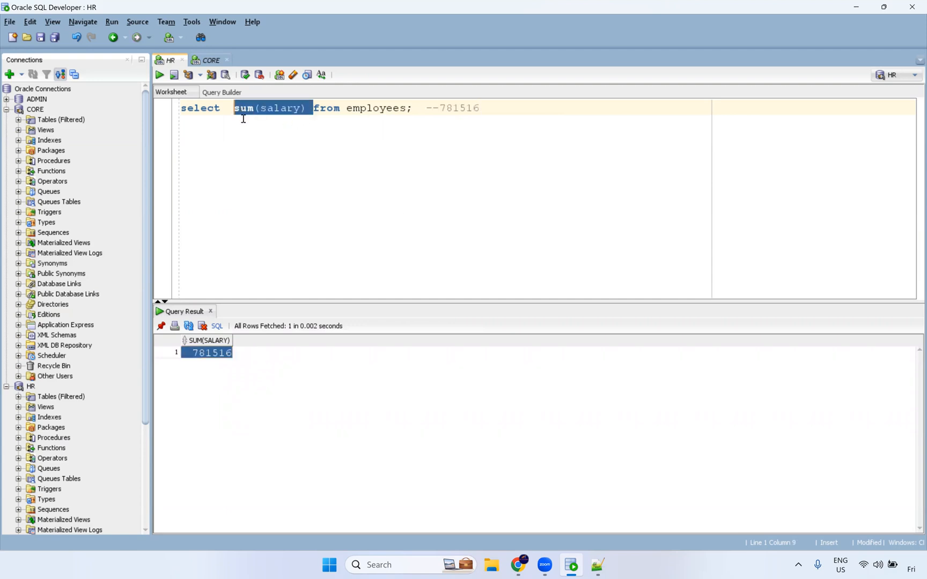
{"action": "type", "text": "*"}
{"action": "key", "text": "ctrl+Return"}
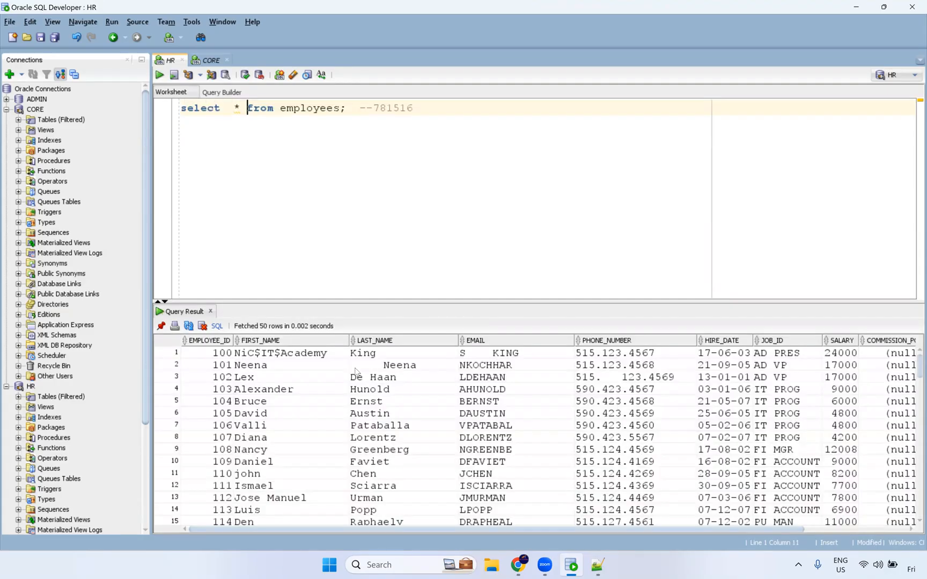
Step: Examine the last employee rows, widening the SALARY column to read its full values, and compare them with the commented total
{"action": "scroll", "coordinate": [320, 394], "scroll_direction": "down", "scroll_amount": 20}
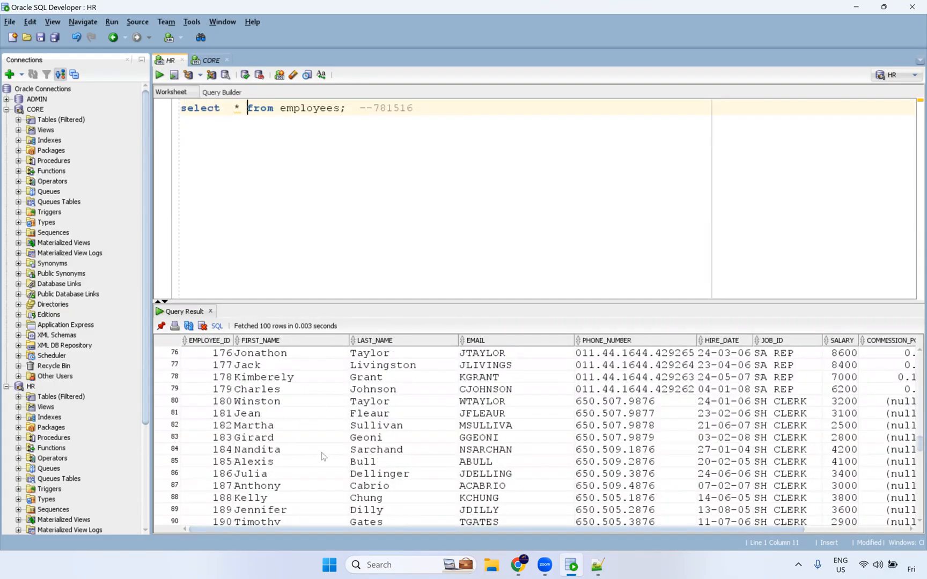
{"action": "left_click_drag", "start_coordinate": [212, 519], "coordinate": [320, 520]}
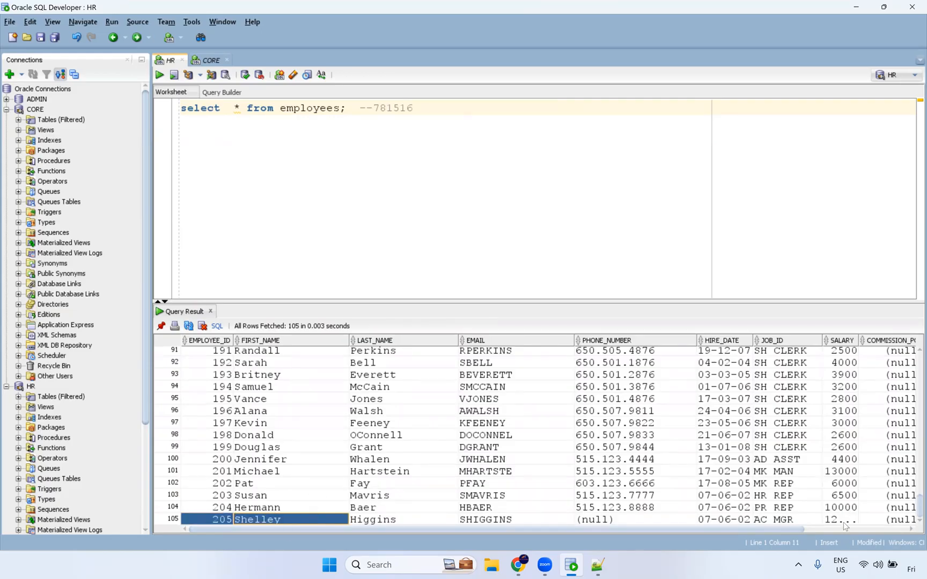
{"action": "left_click_drag", "start_coordinate": [859, 343], "coordinate": [876, 351]}
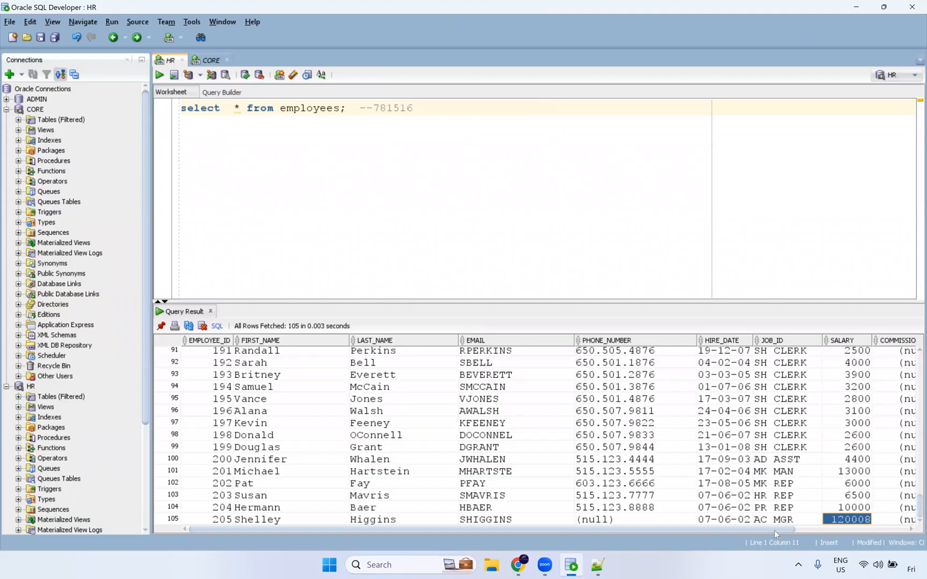
{"action": "left_click_drag", "start_coordinate": [773, 531], "coordinate": [826, 531]}
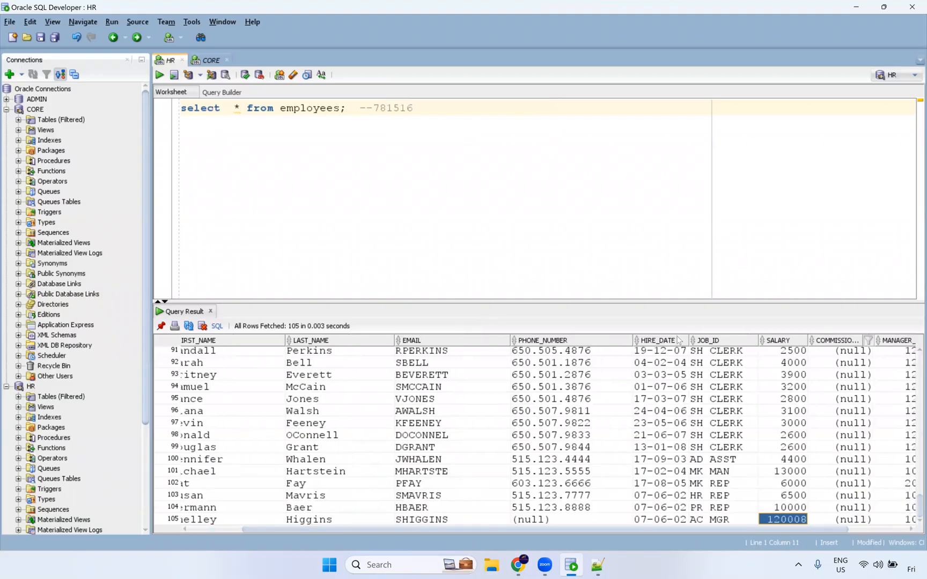
{"action": "double_click", "coordinate": [410, 108]}
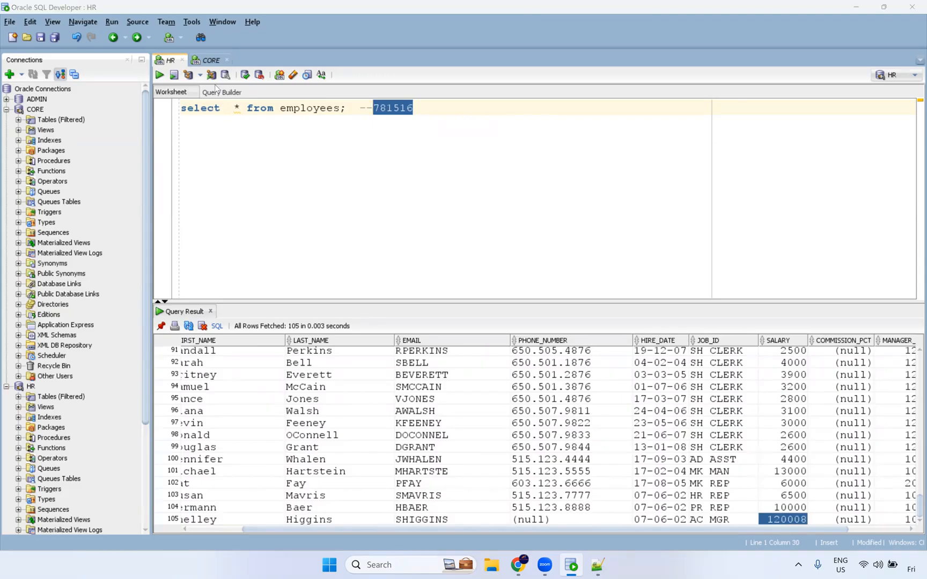
Step: Replace the * in the select list with sum(salary) and remove the extra space before it
{"action": "left_click", "coordinate": [234, 109]}
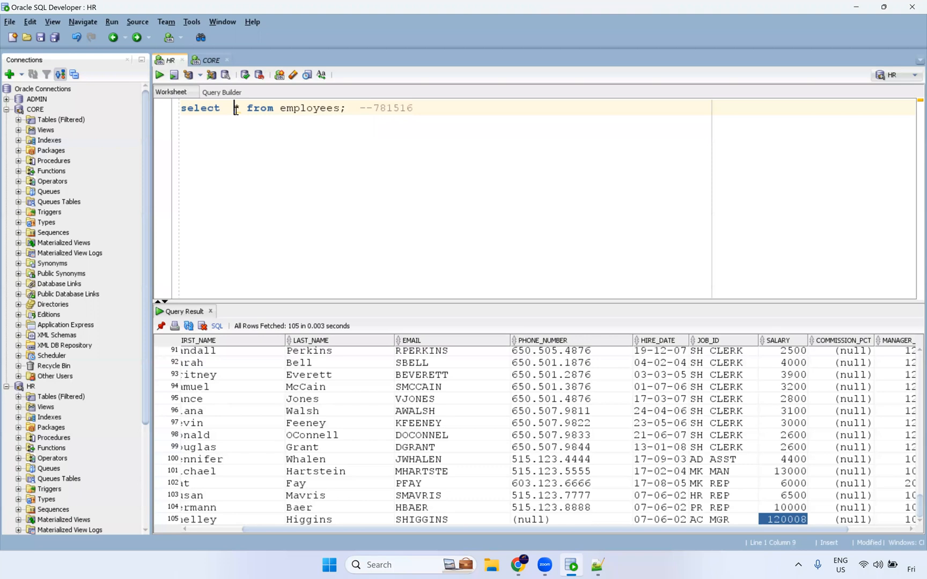
{"action": "key", "text": "BackSpace"}
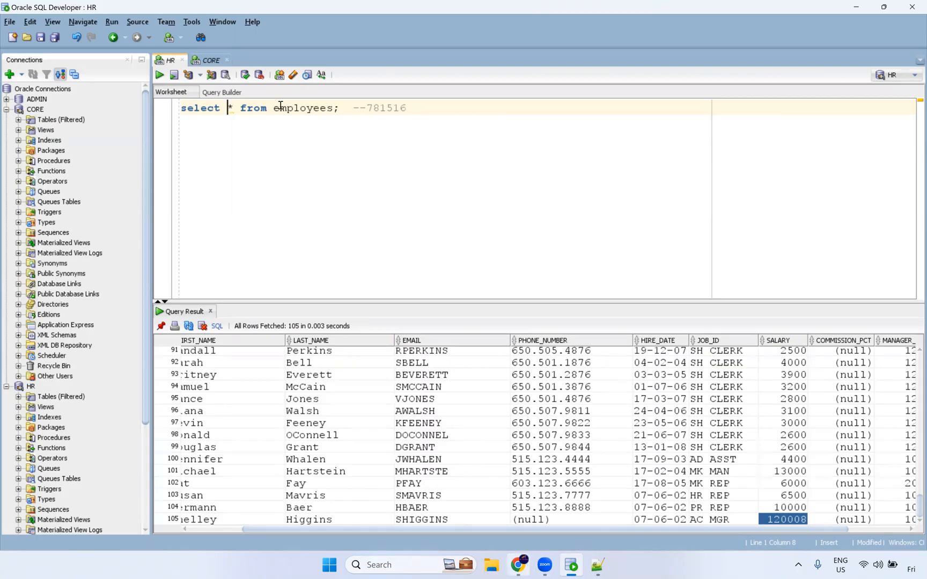
{"action": "left_click_drag", "start_coordinate": [233, 107], "coordinate": [221, 107]}
{"action": "type", "text": "sum(salary)"}
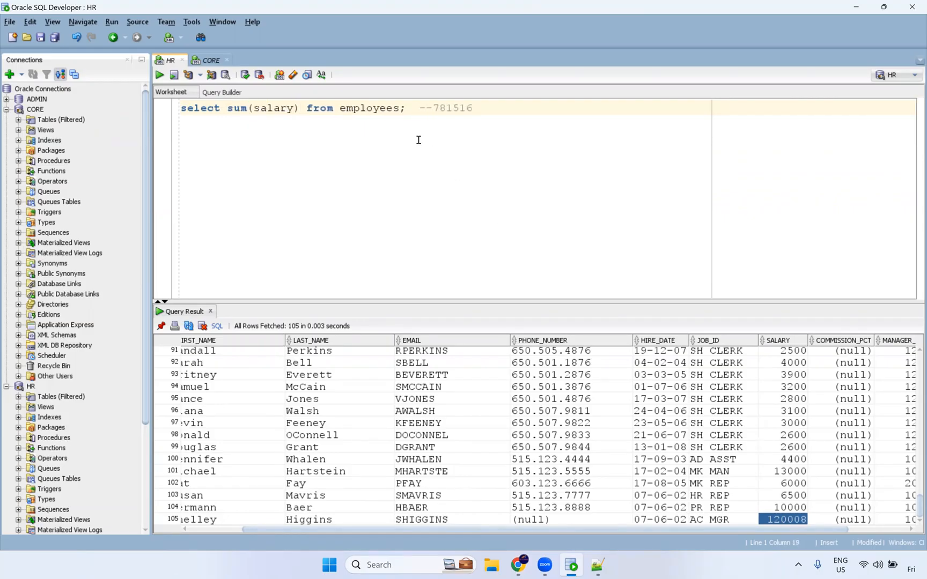
Step: Add "group by job_id" after employees and run the query to total salaries per job
{"action": "left_click", "coordinate": [401, 109]}
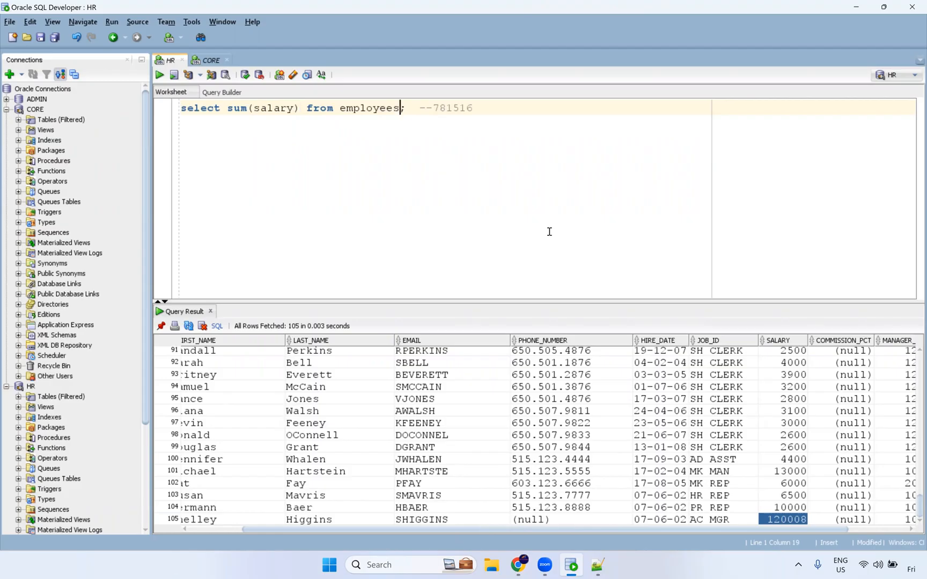
{"action": "double_click", "coordinate": [456, 107]}
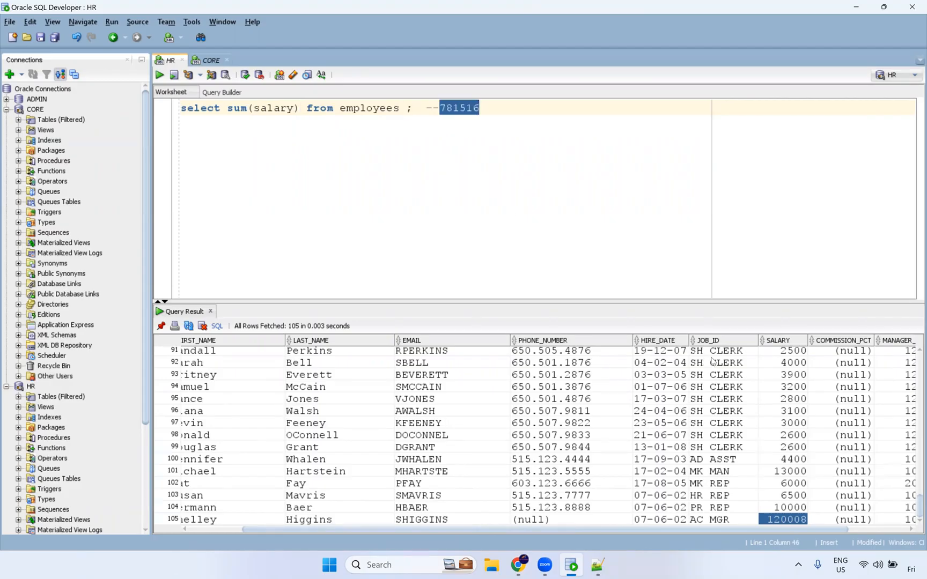
{"action": "left_click_drag", "start_coordinate": [712, 361], "coordinate": [713, 398]}
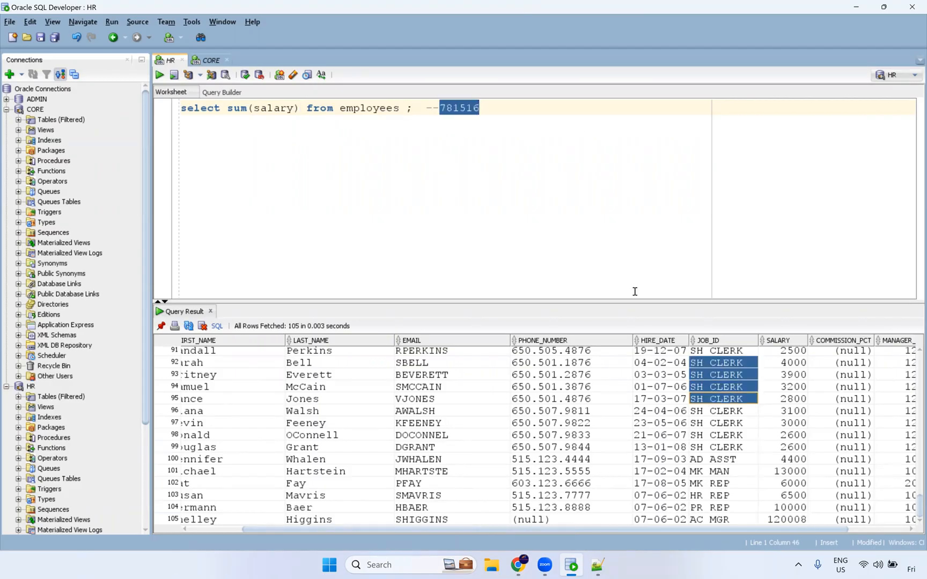
{"action": "left_click", "coordinate": [408, 108]}
{"action": "type", "text": "g"}
{"action": "type", "text": "roup by jo"}
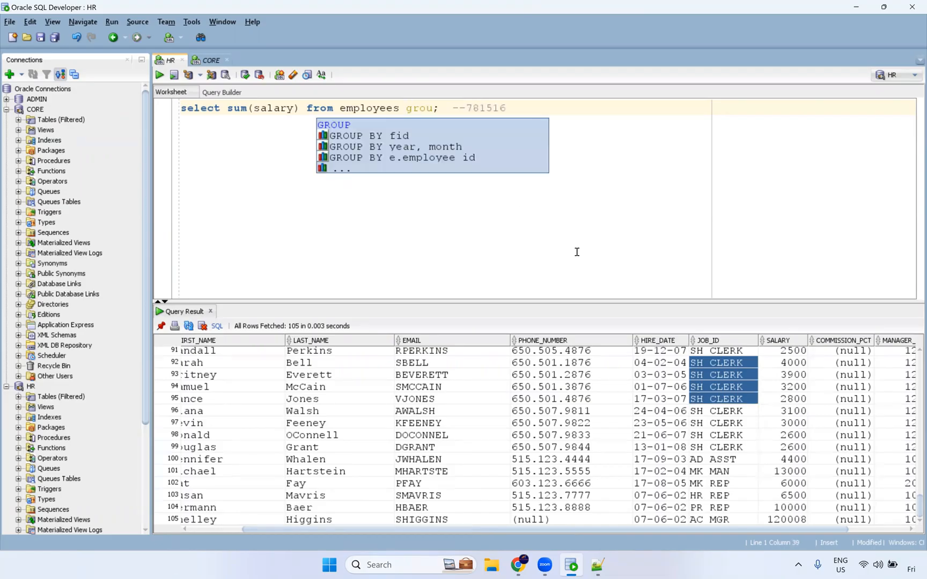
{"action": "type", "text": "b_id"}
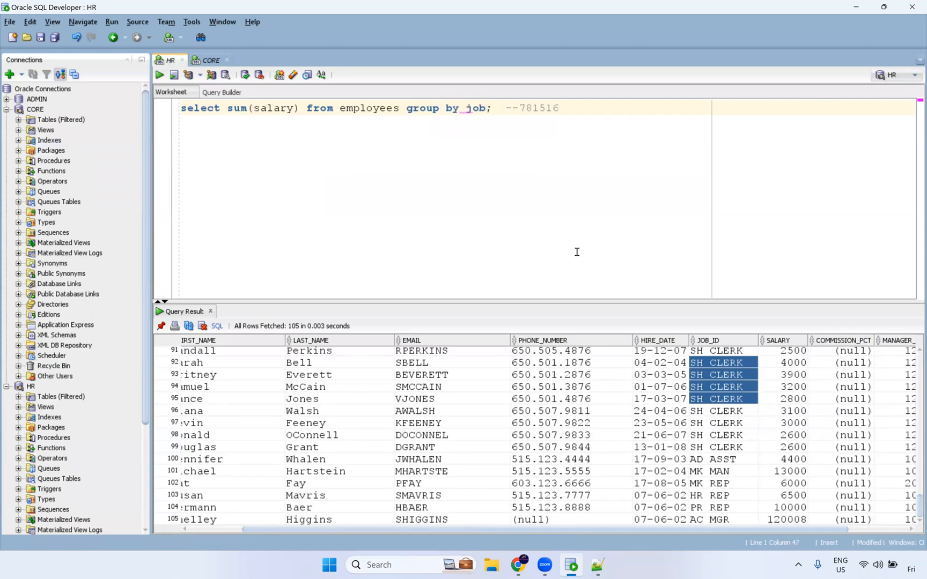
{"action": "key", "text": "ctrl+Return"}
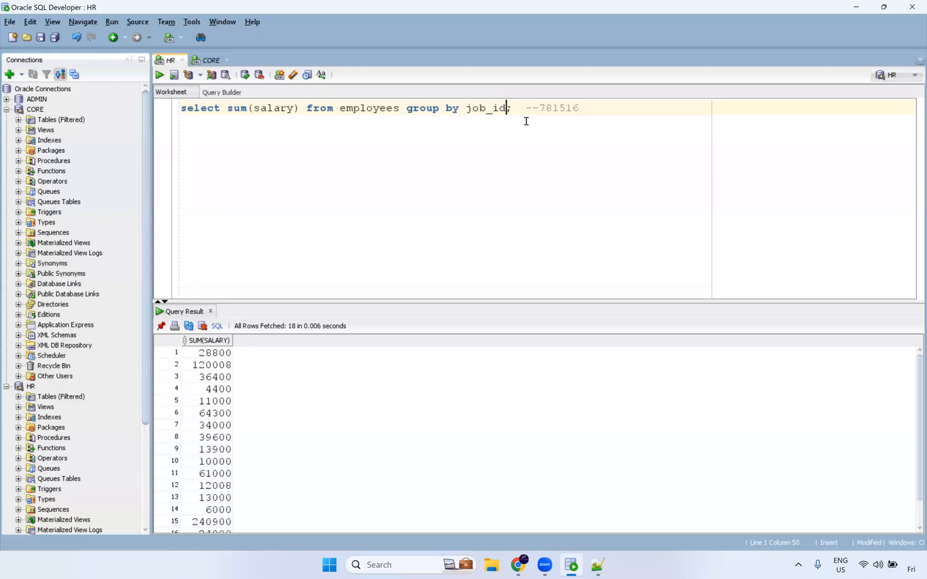
Step: Compare the grouped salary sums in the result with the commented overall total
{"action": "double_click", "coordinate": [563, 108]}
{"action": "mouse_move", "coordinate": [208, 358]}
{"action": "left_mouse_down"}
{"action": "mouse_move", "coordinate": [214, 533]}
{"action": "mouse_move", "coordinate": [220, 362]}
{"action": "left_mouse_up"}
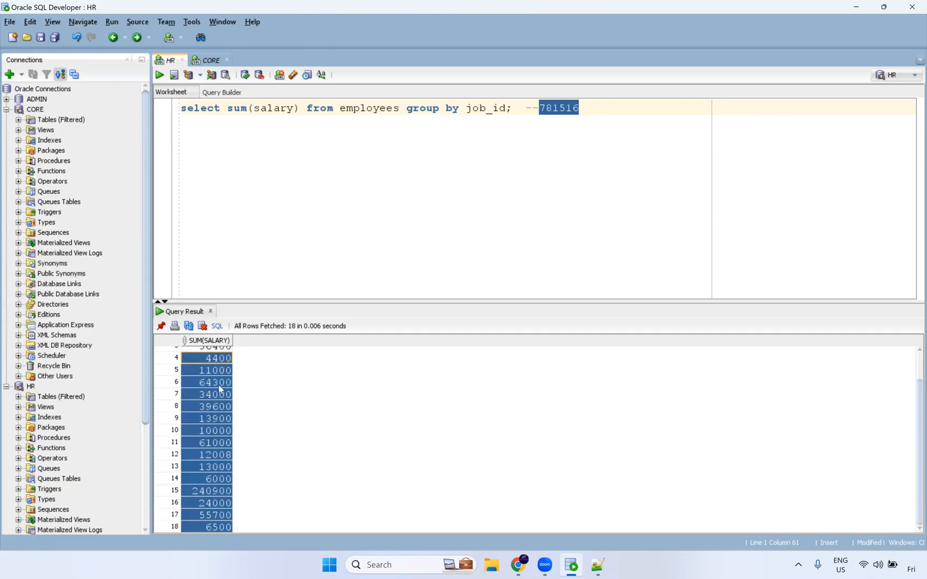
{"action": "scroll", "coordinate": [220, 389], "scroll_direction": "up", "scroll_amount": 1}
{"action": "left_click", "coordinate": [214, 366]}
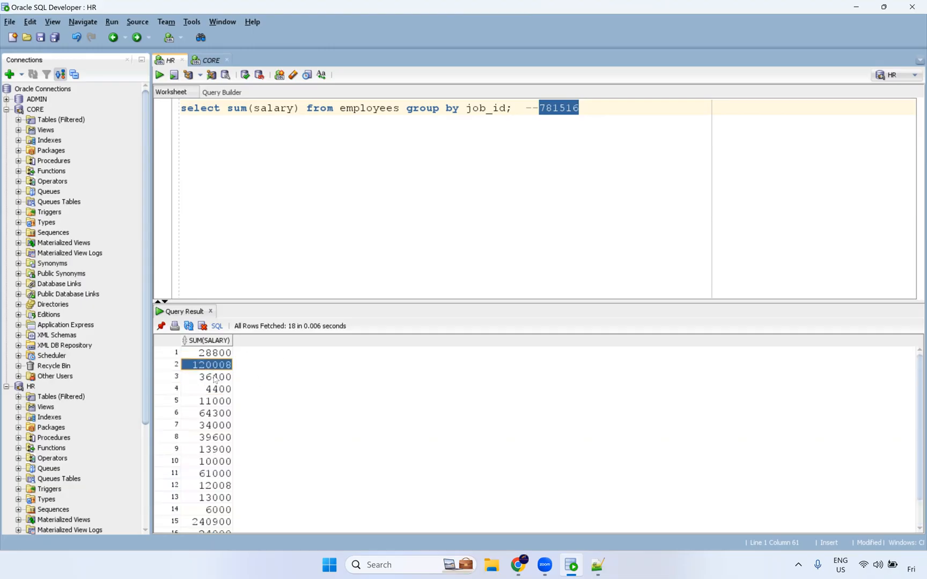
Step: Insert job_id as the first column before sum(salary) in the select list and rerun the query
{"action": "double_click", "coordinate": [494, 108]}
{"action": "key", "text": "ctrl+c"}
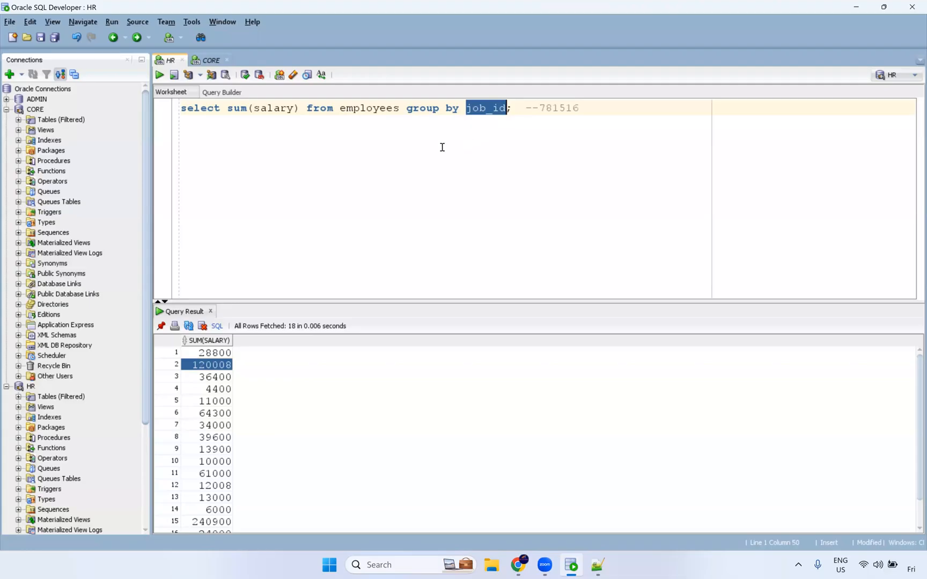
{"action": "left_click", "coordinate": [228, 109]}
{"action": "key", "text": "ctrl+v"}
{"action": "type", "text": ","}
{"action": "key", "text": "ctrl+Return"}
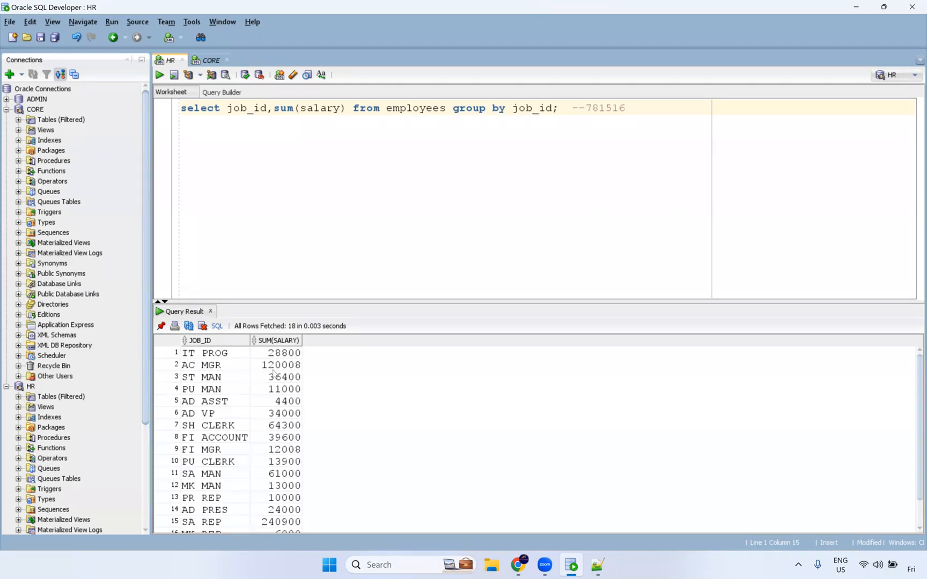
Step: Review the job IDs and their salary sums in the result against the group by clause
{"action": "left_click_drag", "start_coordinate": [233, 363], "coordinate": [207, 448]}
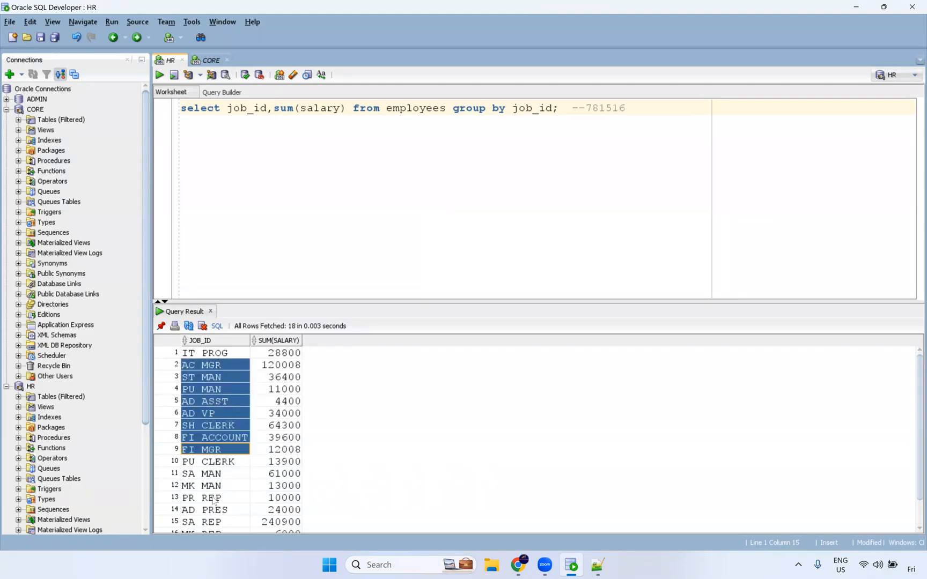
{"action": "left_click_drag", "start_coordinate": [213, 500], "coordinate": [220, 383]}
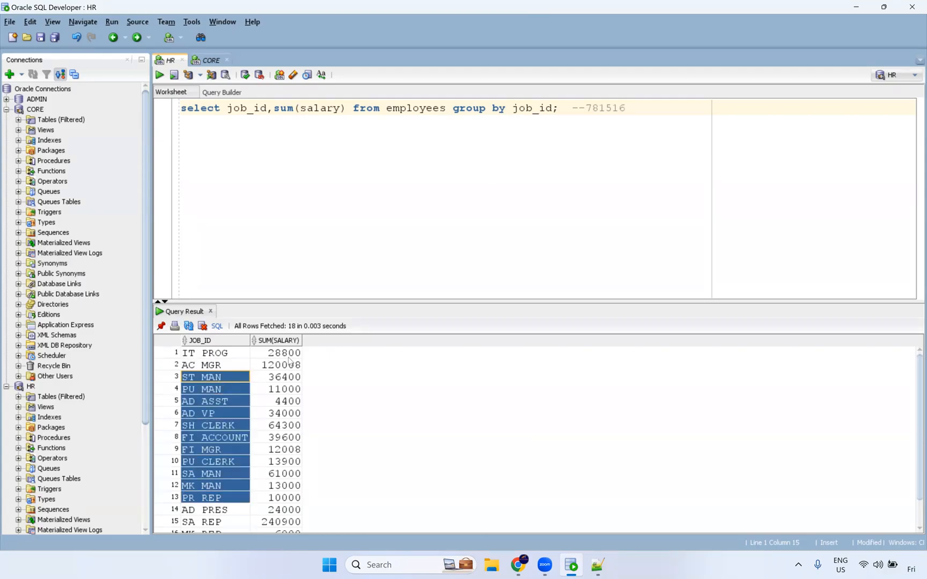
{"action": "left_click_drag", "start_coordinate": [289, 358], "coordinate": [259, 514]}
{"action": "scroll", "coordinate": [251, 448], "scroll_direction": "down", "scroll_amount": 1}
{"action": "scroll", "coordinate": [251, 449], "scroll_direction": "up", "scroll_amount": 1}
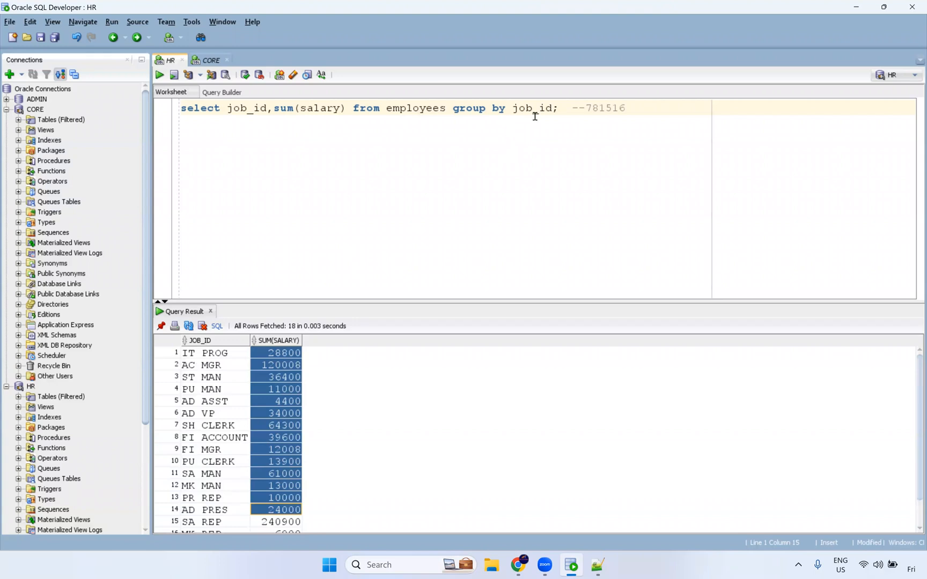
{"action": "left_click", "coordinate": [557, 109]}
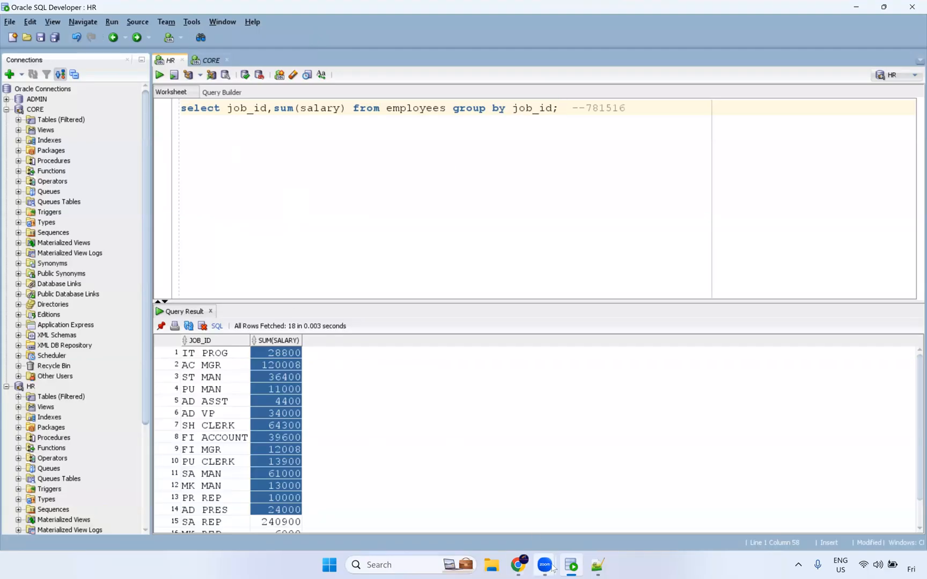
Step: Switch to Informatica Data Integration in the browser and delete the Sorter transformation from the mapping
{"action": "left_click", "coordinate": [519, 565]}
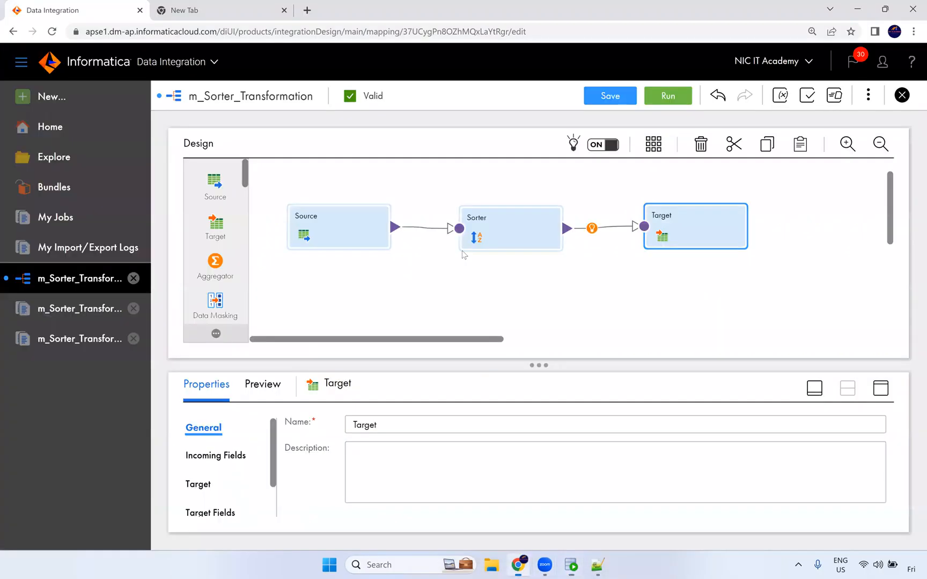
{"action": "left_click", "coordinate": [490, 235]}
{"action": "key", "text": "Delete"}
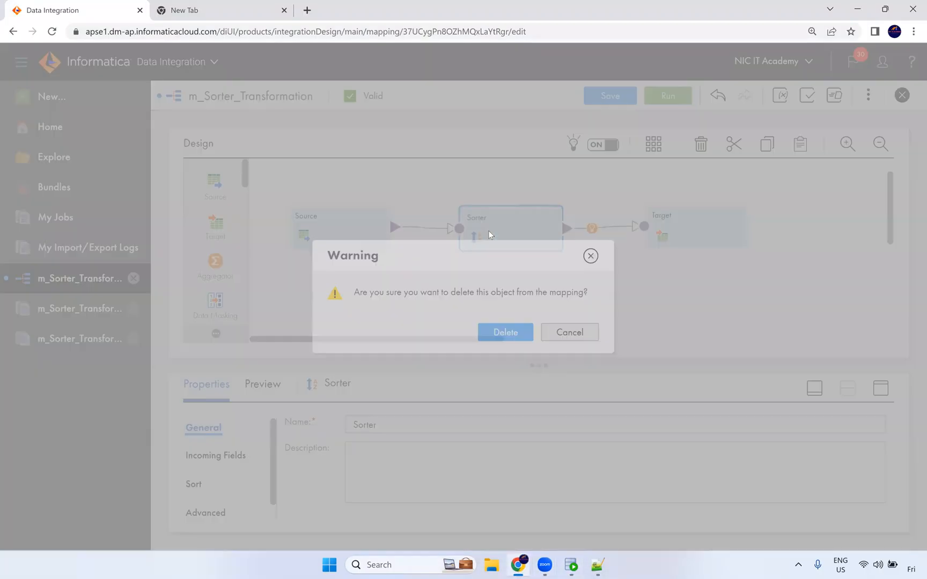
{"action": "left_click", "coordinate": [497, 333]}
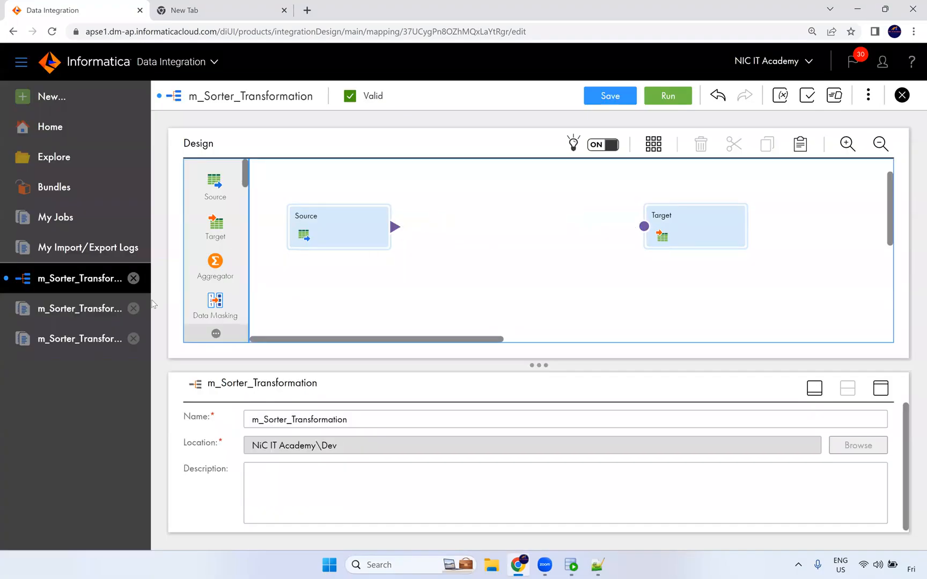
Step: Rename the mapping as m_Aggregator_Transformation
{"action": "left_click", "coordinate": [286, 420]}
{"action": "key", "text": "BackSpace"}
{"action": "key", "text": "BackSpace"}
{"action": "key", "text": "BackSpace"}
{"action": "key", "text": "BackSpace"}
{"action": "key", "text": "BackSpace"}
{"action": "key", "text": "BackSpace"}
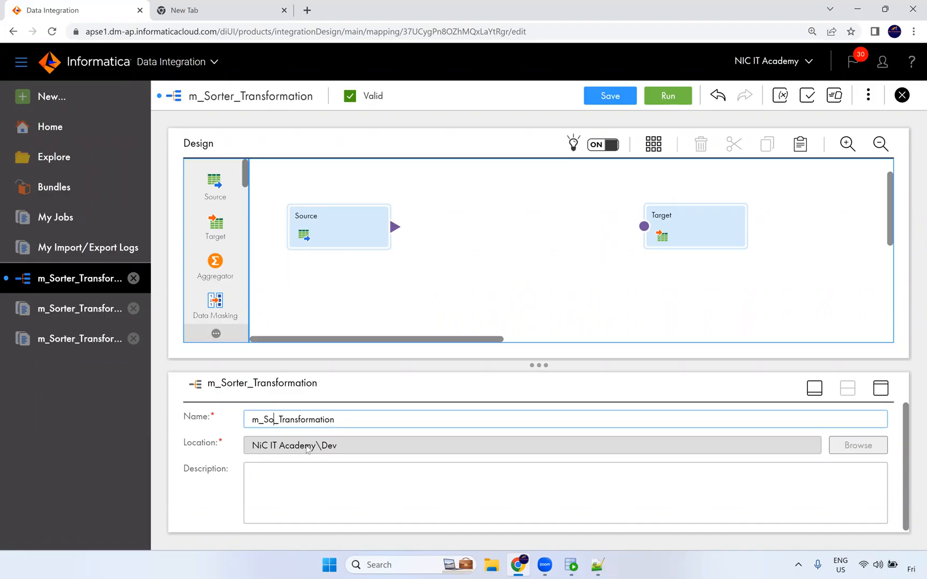
{"action": "type", "text": "Aggregaotr"}
{"action": "key", "text": "BackSpace"}
{"action": "key", "text": "BackSpace"}
{"action": "key", "text": "BackSpace"}
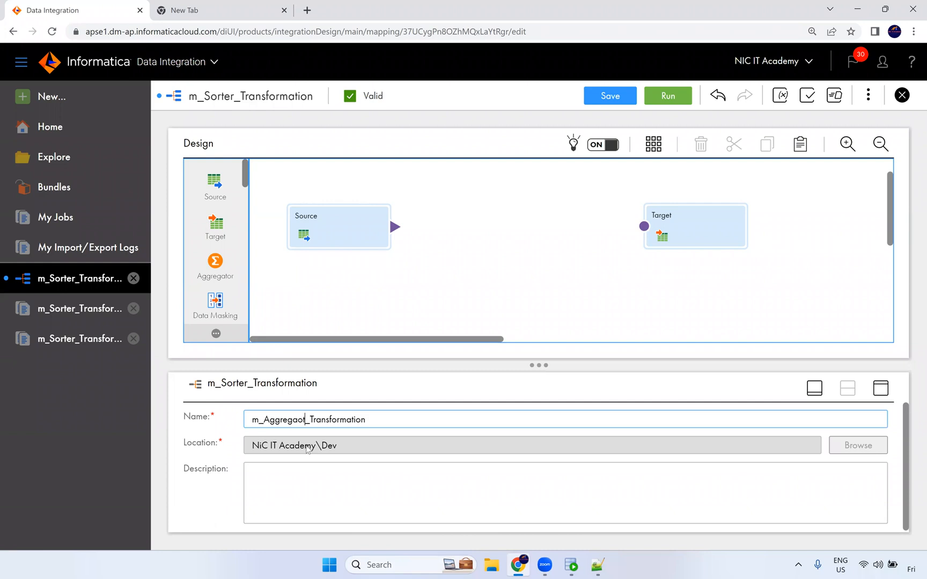
{"action": "type", "text": "tor"}
{"action": "left_click", "coordinate": [453, 236]}
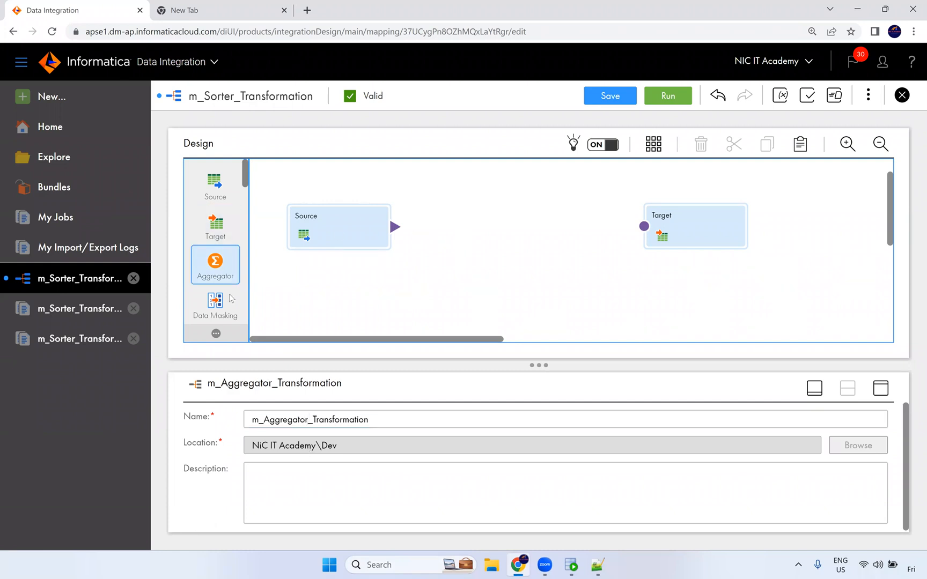
Step: Add an Aggregator transformation to the mapping and connect it between the Source and the Target
{"action": "left_click_drag", "start_coordinate": [217, 269], "coordinate": [418, 262]}
{"action": "left_click_drag", "start_coordinate": [299, 257], "coordinate": [405, 265]}
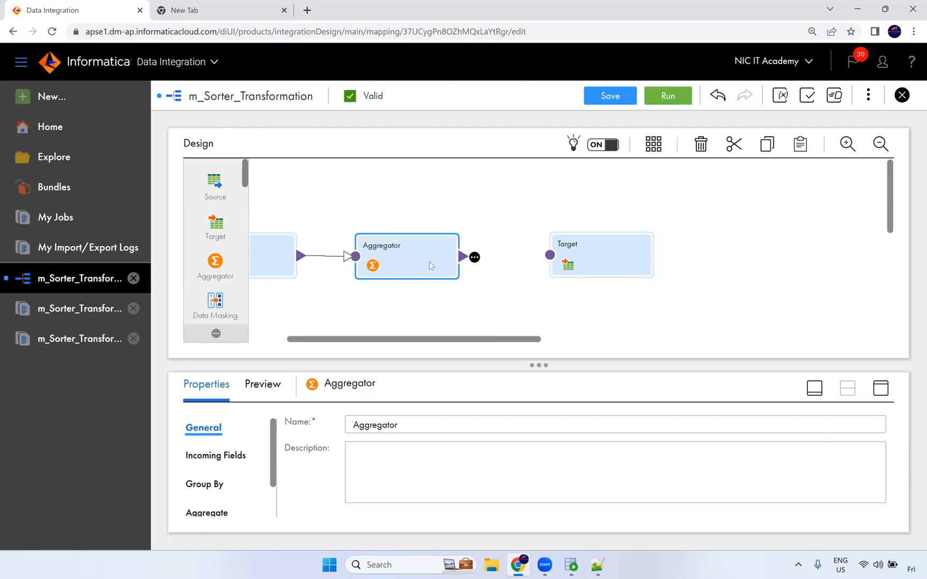
{"action": "left_click_drag", "start_coordinate": [462, 256], "coordinate": [550, 255]}
{"action": "left_click_drag", "start_coordinate": [412, 338], "coordinate": [378, 339]}
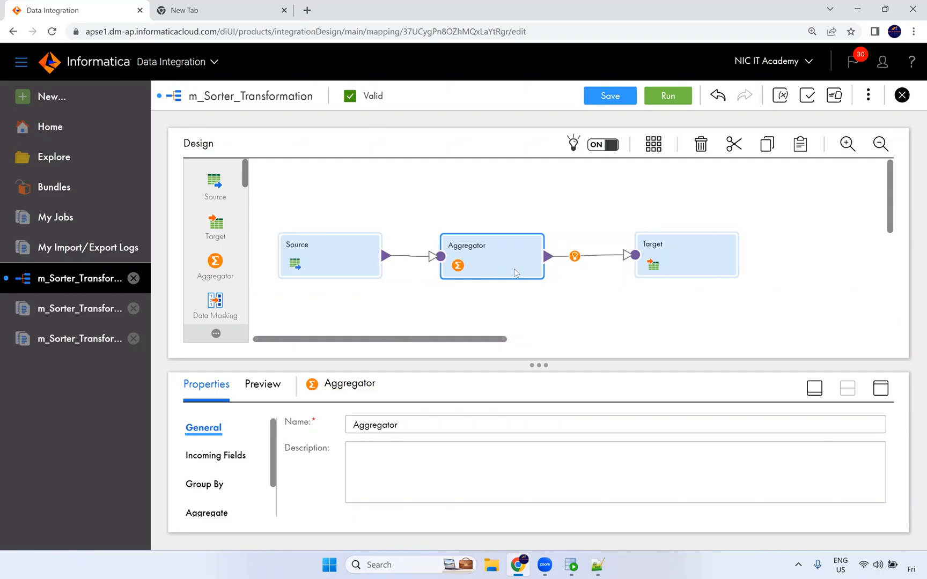
Step: Create an aggregate output field named o_SUM_SALARY with type decimal in the Aggregator transformation
{"action": "left_click", "coordinate": [880, 391]}
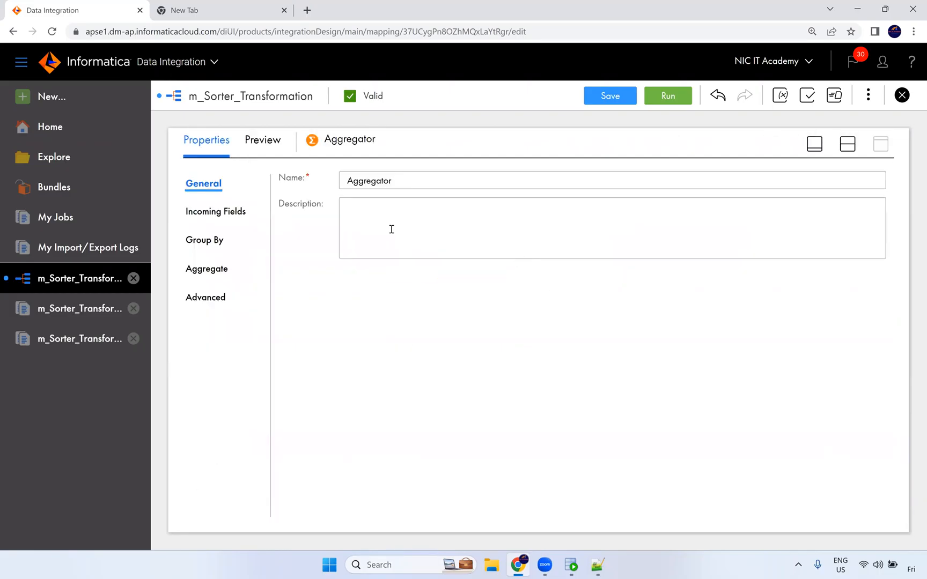
{"action": "left_click", "coordinate": [202, 241]}
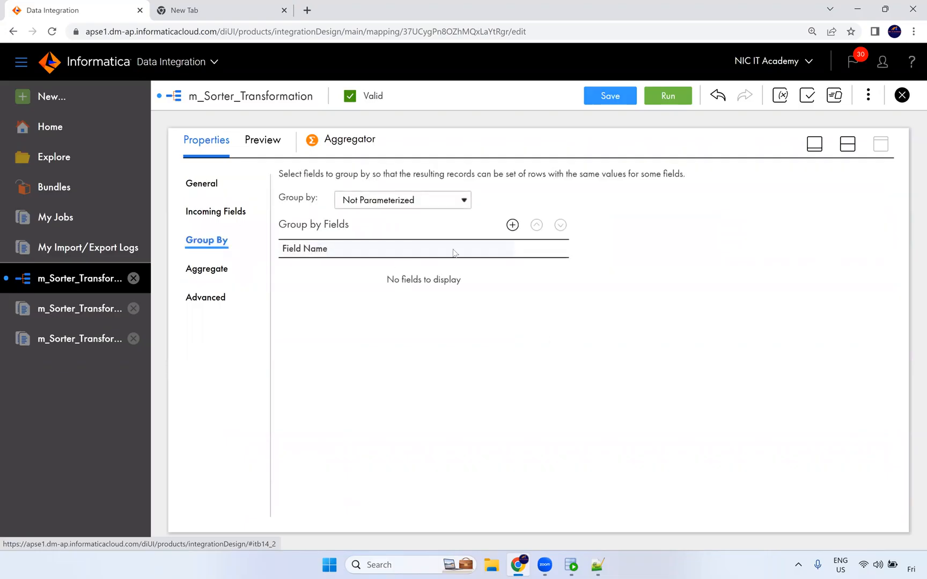
{"action": "left_click", "coordinate": [217, 270]}
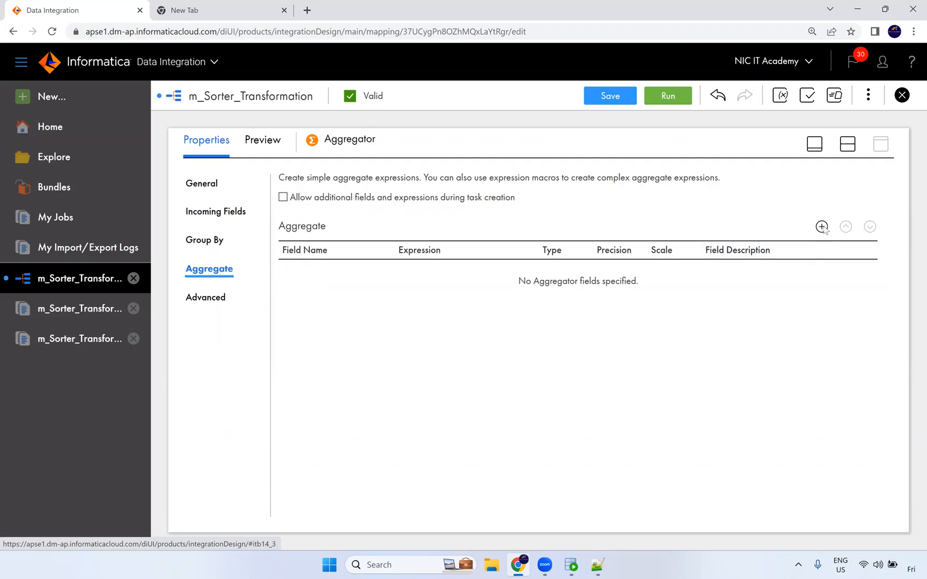
{"action": "left_click", "coordinate": [821, 227]}
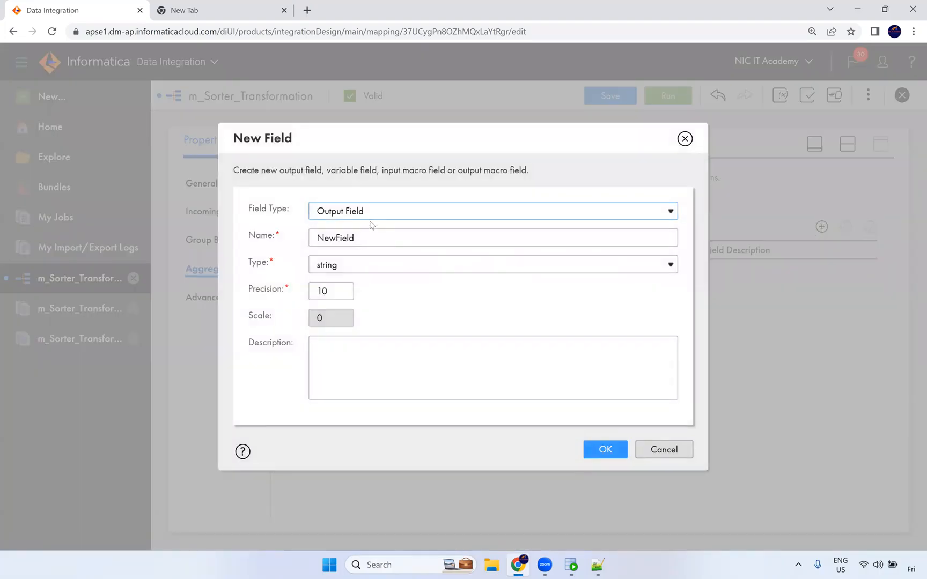
{"action": "double_click", "coordinate": [353, 239]}
{"action": "type", "text": "o"}
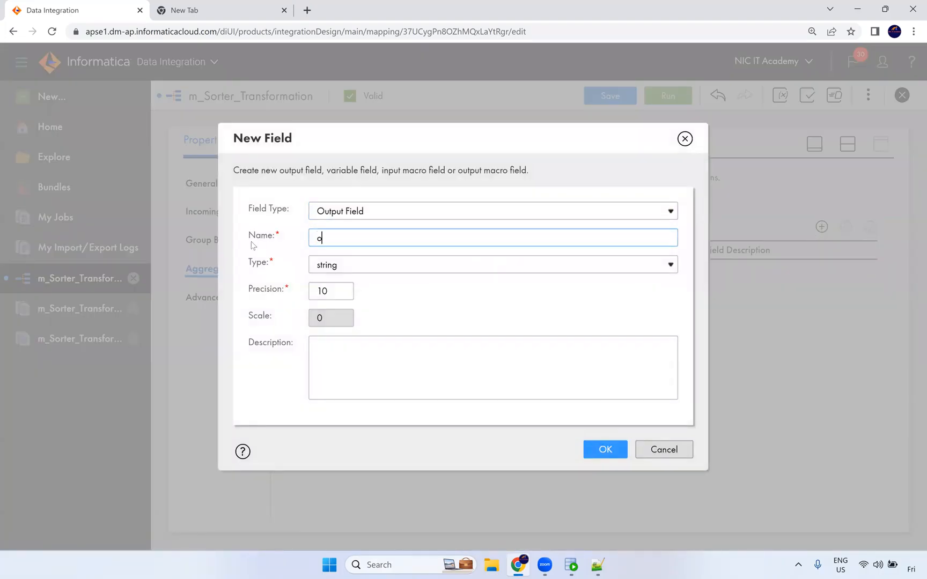
{"action": "type", "text": "_SUM_SALARY"}
{"action": "left_click", "coordinate": [354, 266]}
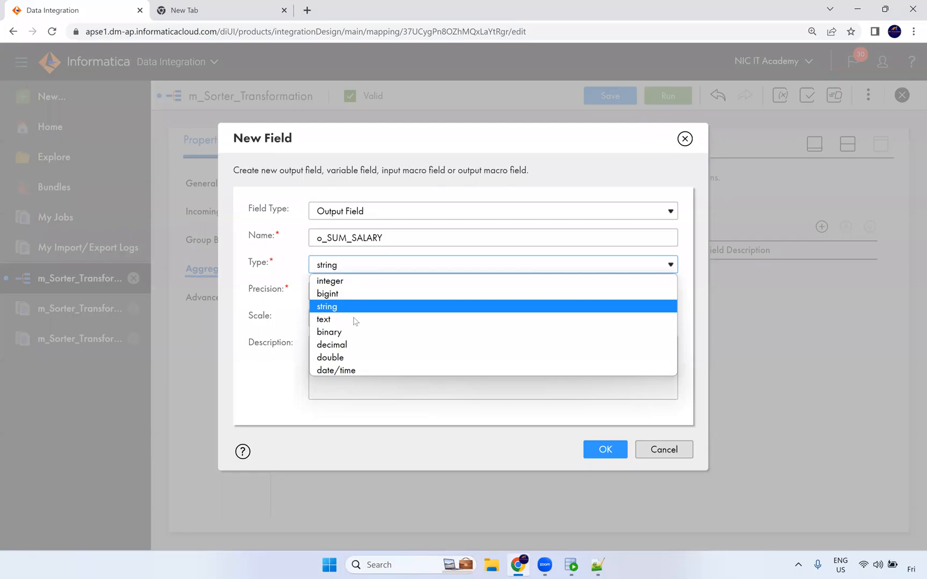
{"action": "left_click", "coordinate": [351, 344]}
{"action": "left_click", "coordinate": [603, 449]}
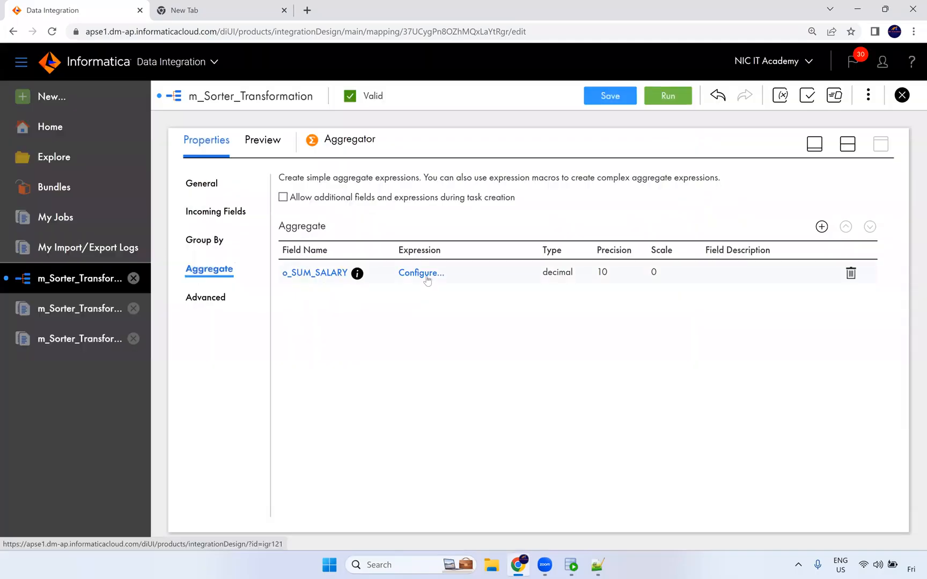
Step: Insert the built-in aggregate function Sum into the expression of the o_SUM_SALARY field
{"action": "left_click", "coordinate": [427, 274]}
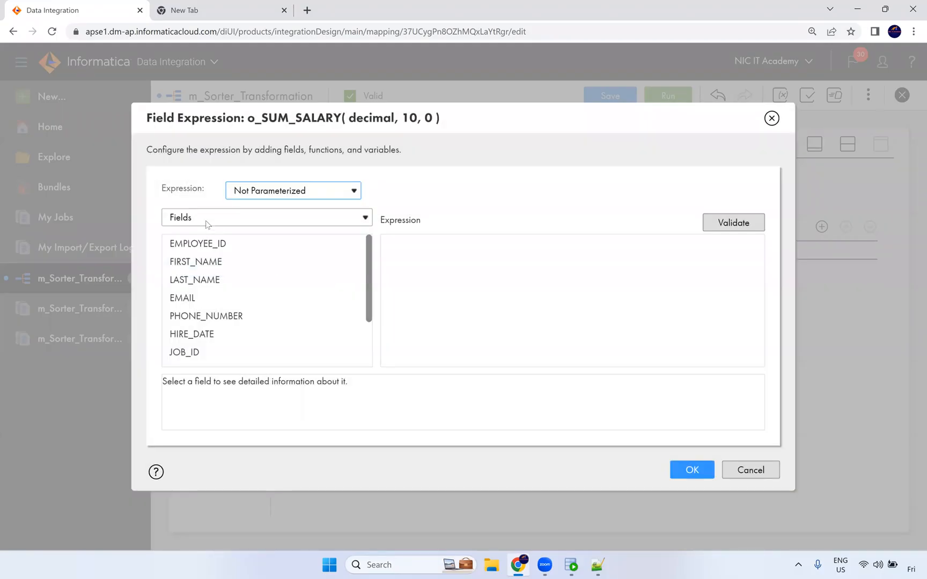
{"action": "left_click", "coordinate": [208, 221]}
{"action": "left_click", "coordinate": [207, 276]}
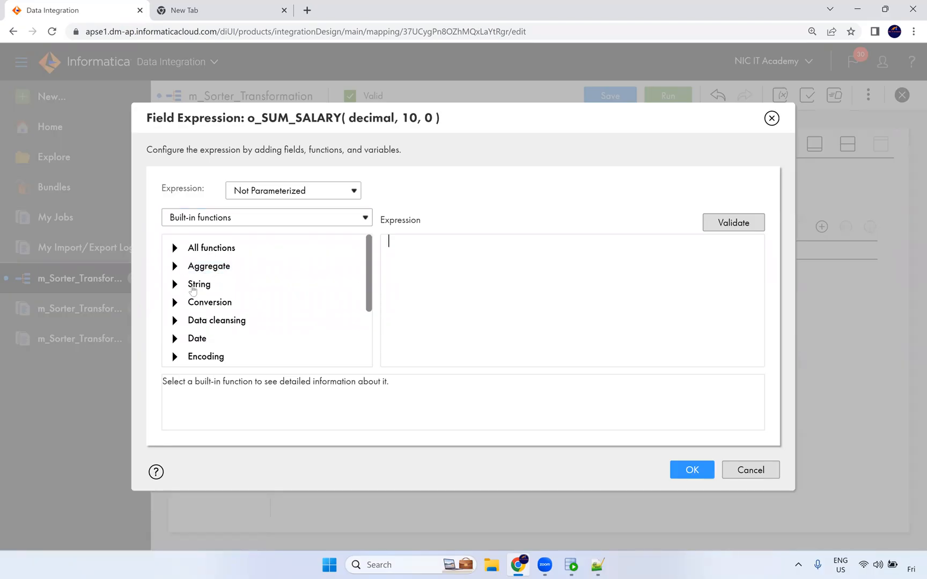
{"action": "left_click", "coordinate": [175, 266]}
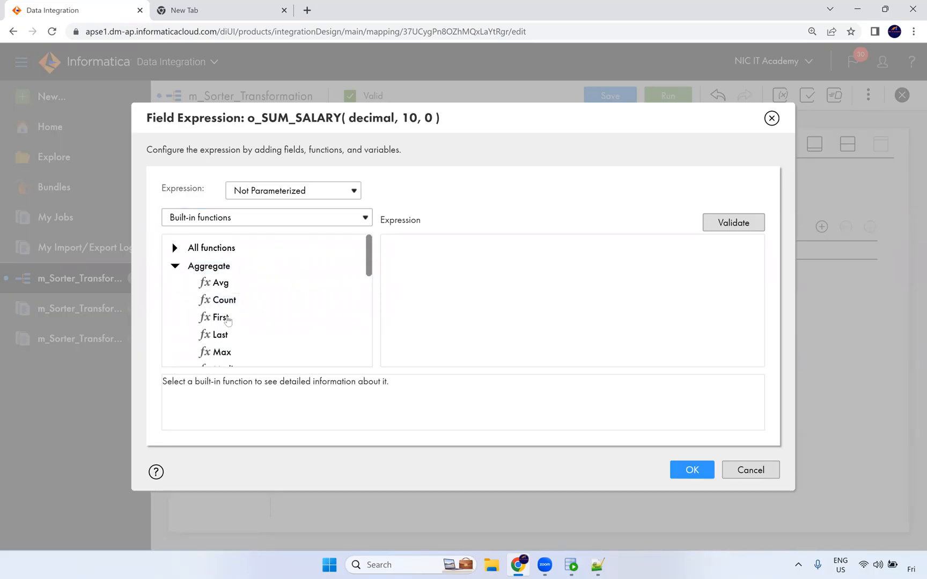
{"action": "scroll", "coordinate": [221, 317], "scroll_direction": "down", "scroll_amount": 2}
{"action": "scroll", "coordinate": [227, 276], "scroll_direction": "down", "scroll_amount": 2}
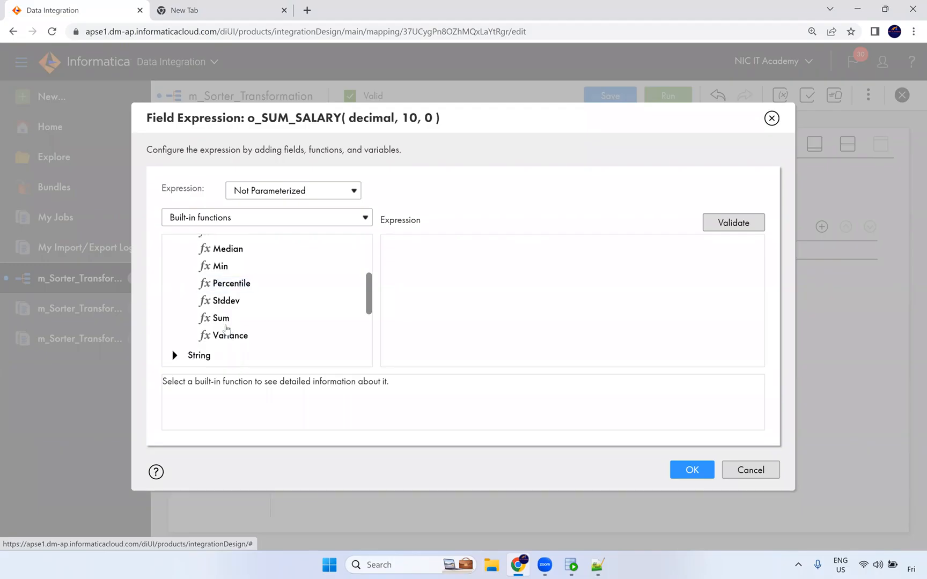
{"action": "double_click", "coordinate": [220, 318]}
Step: Replace the argument n with the SALARY field to form Sum(SALARY), validate the expression and accept it
{"action": "double_click", "coordinate": [413, 242]}
{"action": "left_click", "coordinate": [235, 218]}
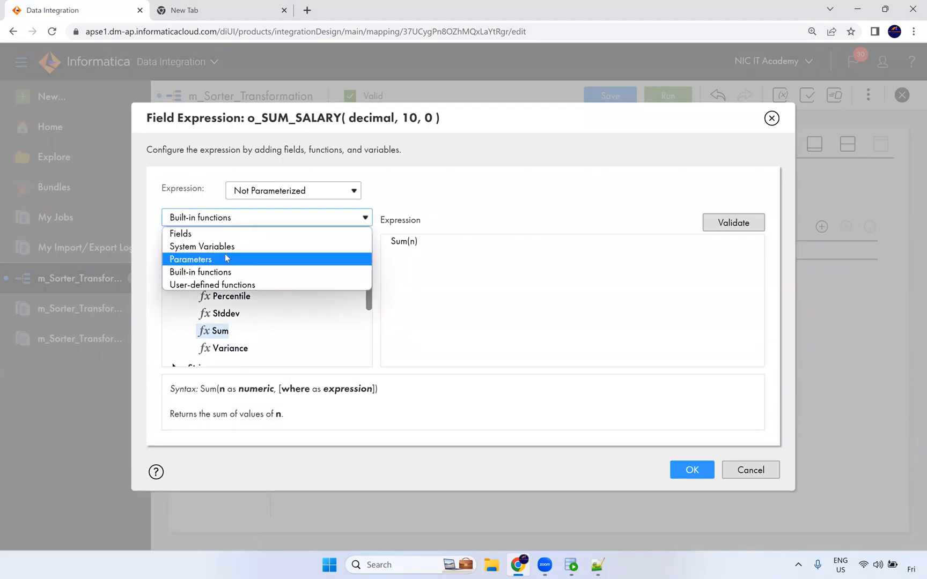
{"action": "left_click", "coordinate": [231, 234]}
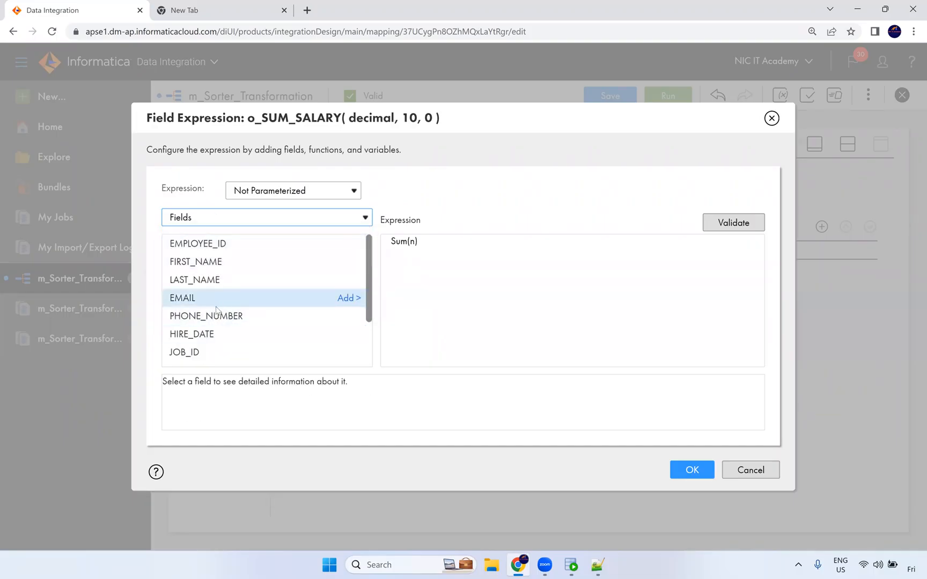
{"action": "scroll", "coordinate": [354, 320], "scroll_direction": "down", "scroll_amount": 1}
{"action": "left_click", "coordinate": [347, 310]}
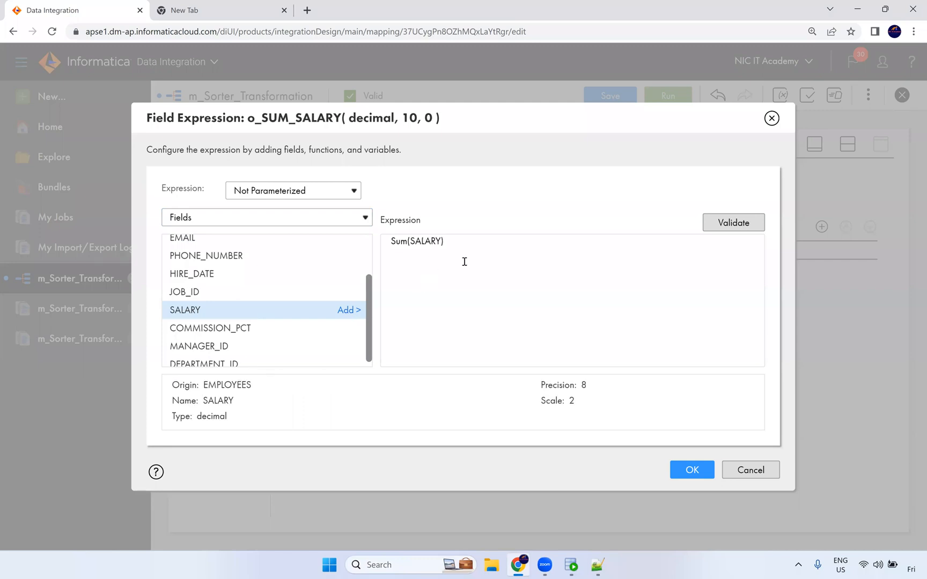
{"action": "left_click", "coordinate": [733, 223]}
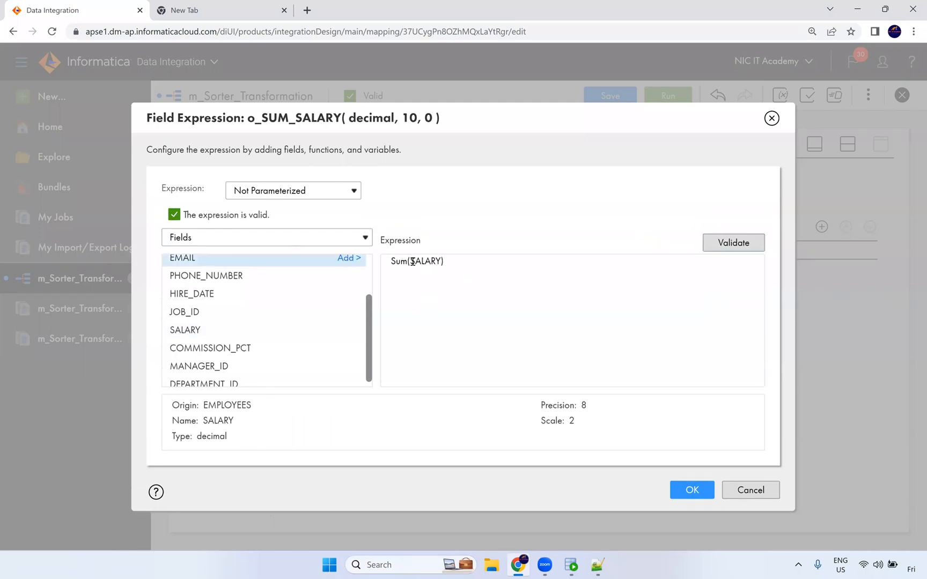
{"action": "double_click", "coordinate": [429, 262]}
{"action": "left_click", "coordinate": [690, 489]}
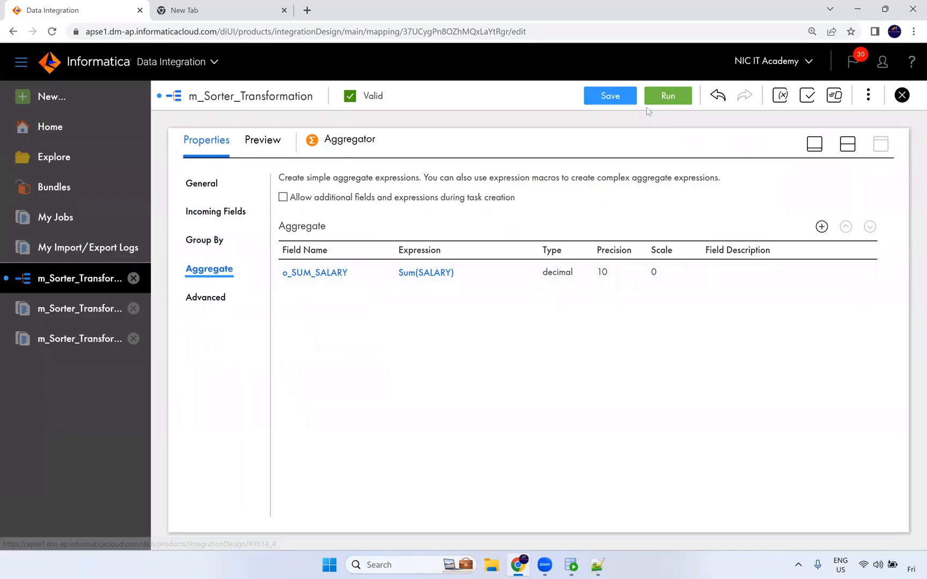
Step: Review the Aggregator's advanced settings, including Sorted Input, and save the mapping
{"action": "left_click", "coordinate": [203, 299]}
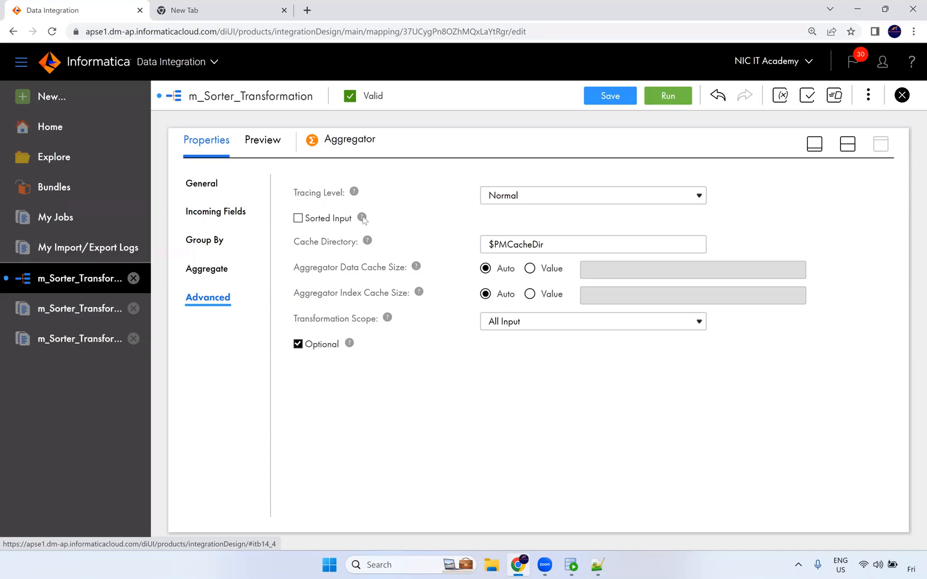
{"action": "mouse_move", "coordinate": [363, 220]}
{"action": "left_click", "coordinate": [611, 97]}
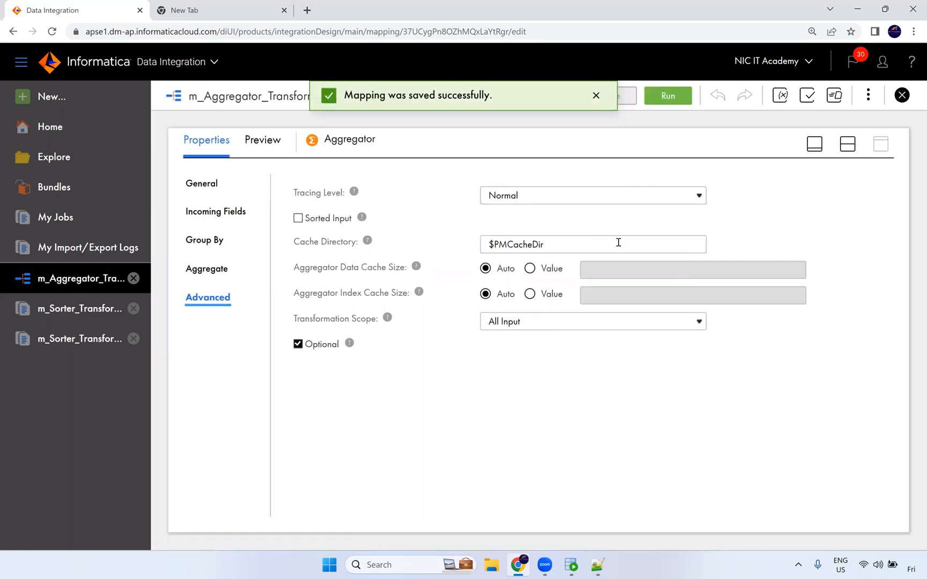
Step: Map the incoming field o_SUM_SALARY to the target field SALARY in the Target's field mapping
{"action": "left_click", "coordinate": [847, 144]}
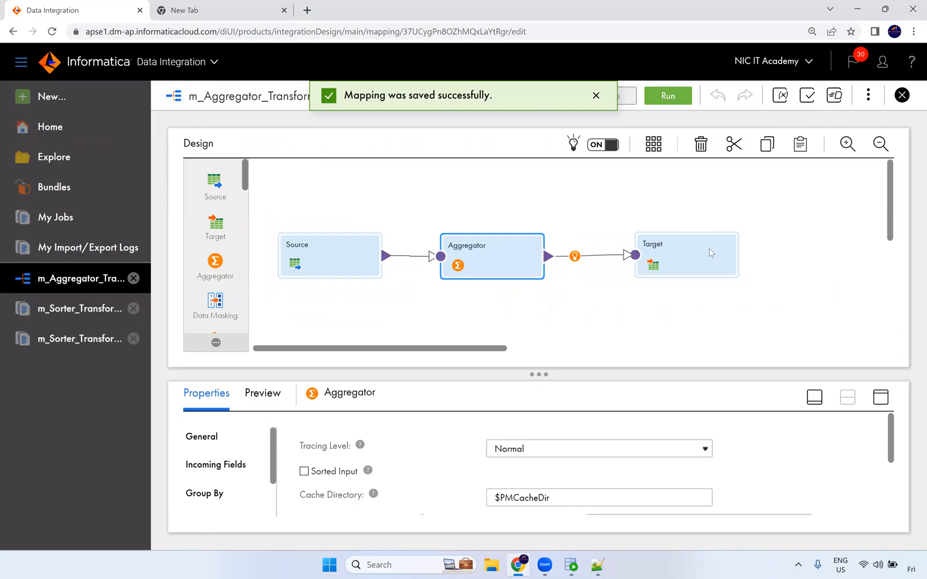
{"action": "left_click", "coordinate": [709, 253]}
{"action": "left_click", "coordinate": [883, 397]}
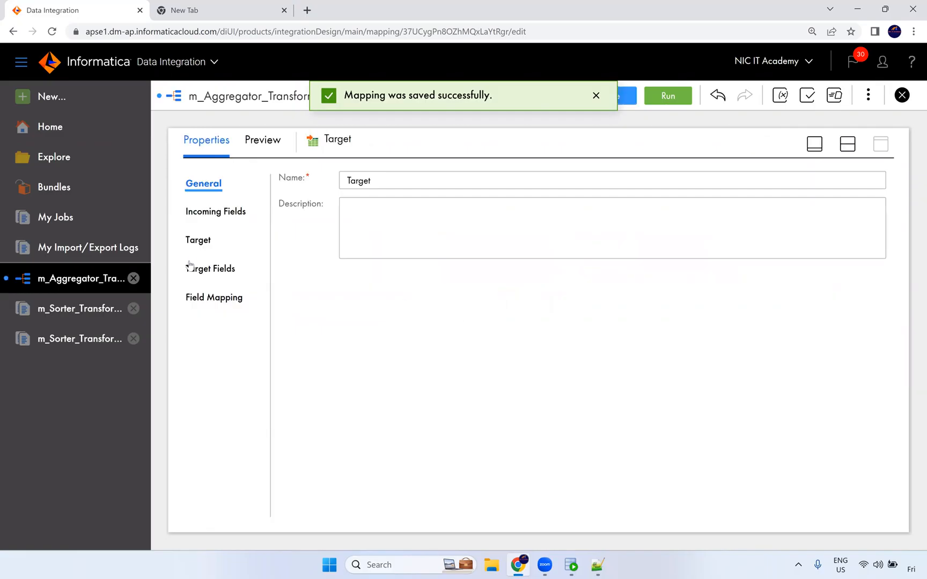
{"action": "left_click", "coordinate": [188, 298]}
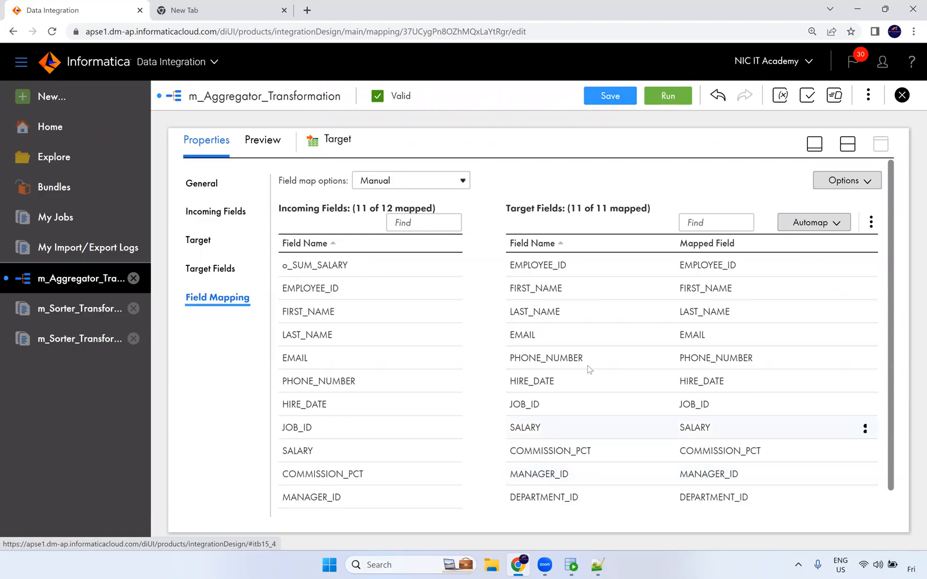
{"action": "left_click", "coordinate": [325, 266]}
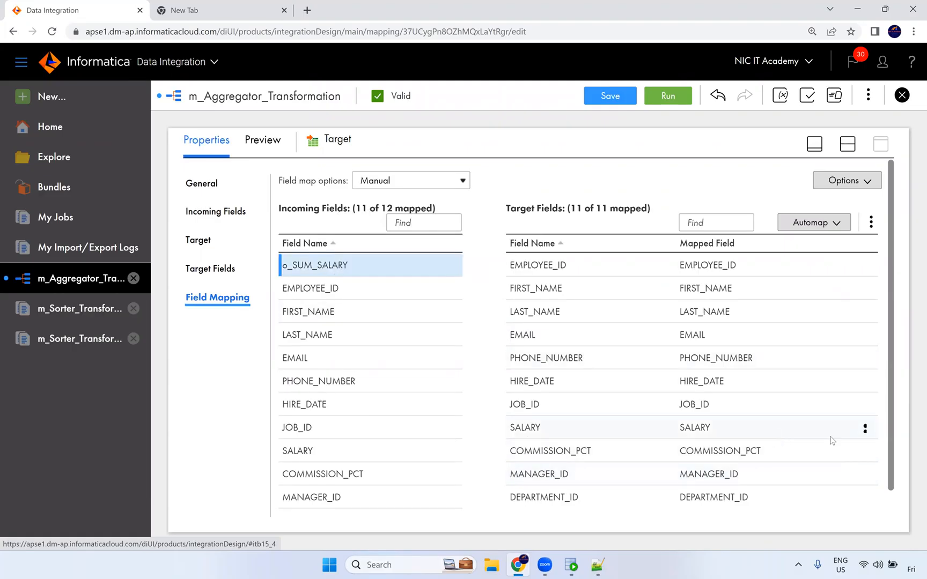
{"action": "left_click", "coordinate": [867, 432]}
{"action": "left_click", "coordinate": [864, 429]}
{"action": "left_click", "coordinate": [787, 457]}
{"action": "left_click_drag", "start_coordinate": [316, 264], "coordinate": [597, 429]}
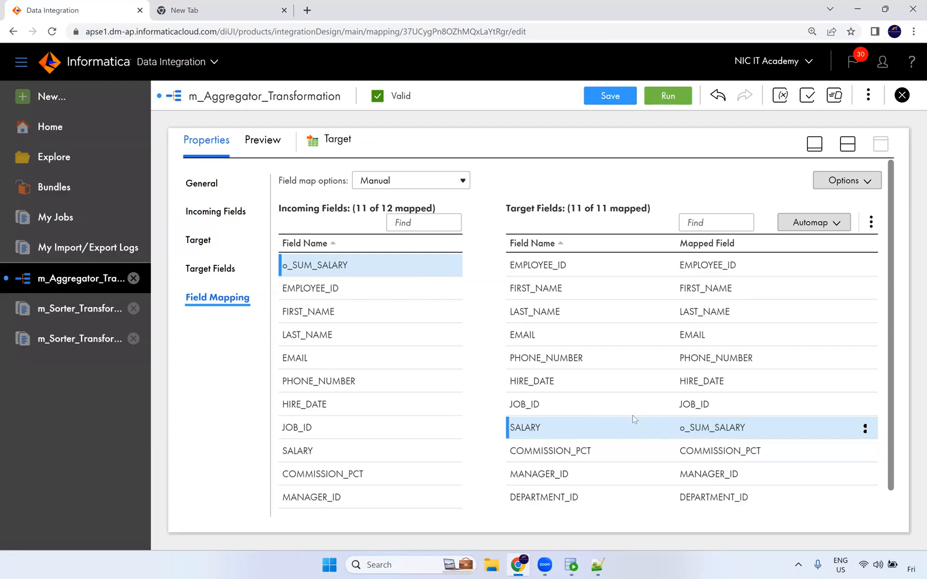
Step: Save the mapping and run it in the NIC runtime environment
{"action": "left_click", "coordinate": [604, 95]}
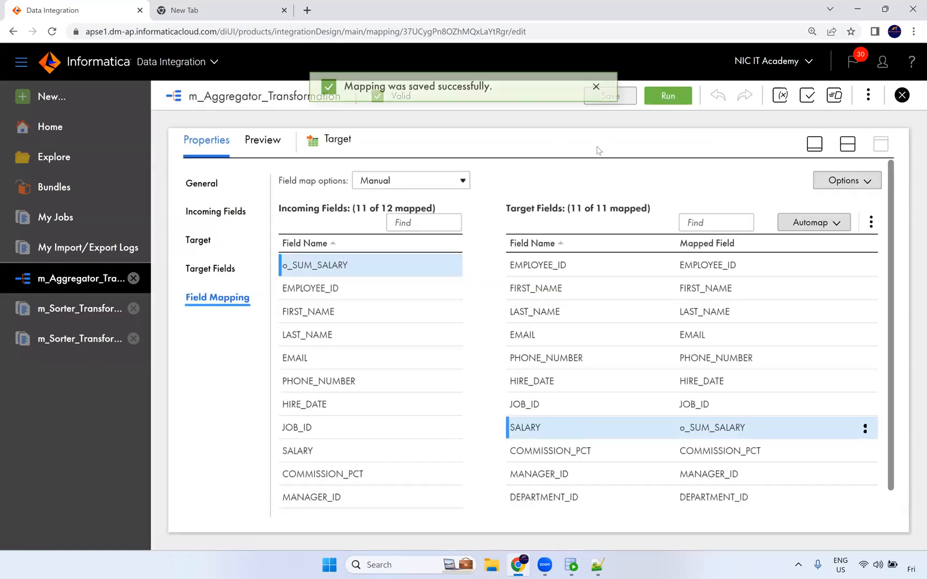
{"action": "left_click", "coordinate": [669, 96]}
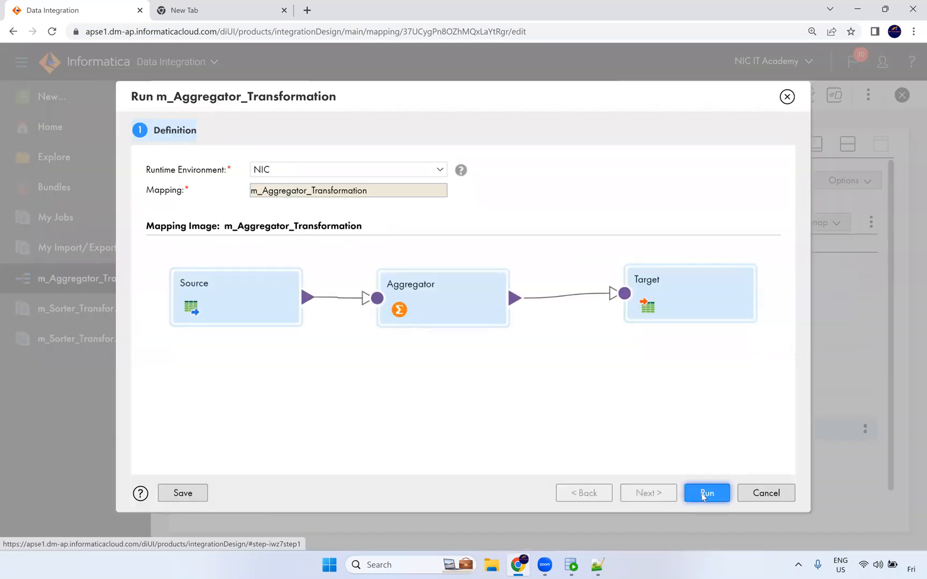
{"action": "left_click", "coordinate": [701, 493]}
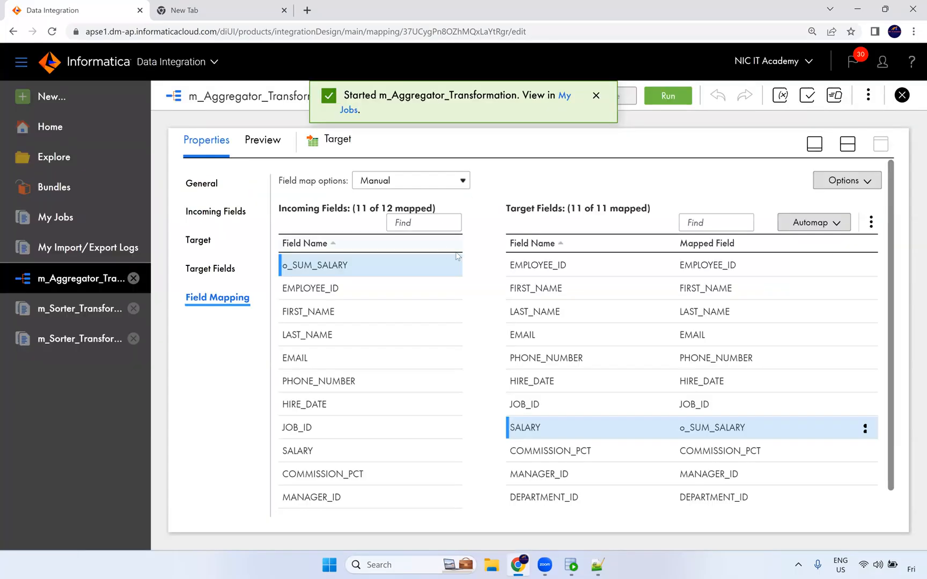
Step: Switch to Oracle SQL Developer and check the salary total noted in the HR worksheet's query comment
{"action": "left_click", "coordinate": [568, 566]}
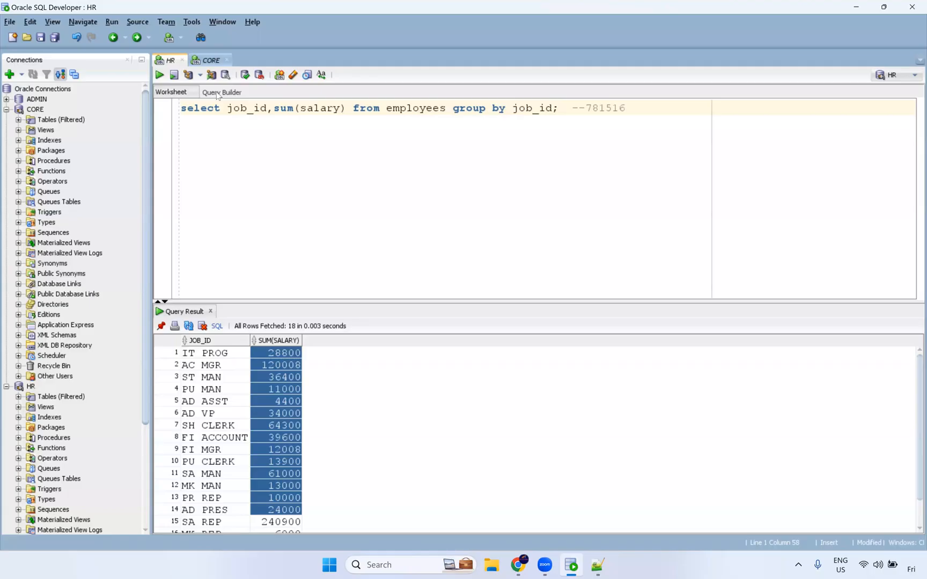
{"action": "left_click", "coordinate": [182, 59]}
{"action": "left_click", "coordinate": [547, 301]}
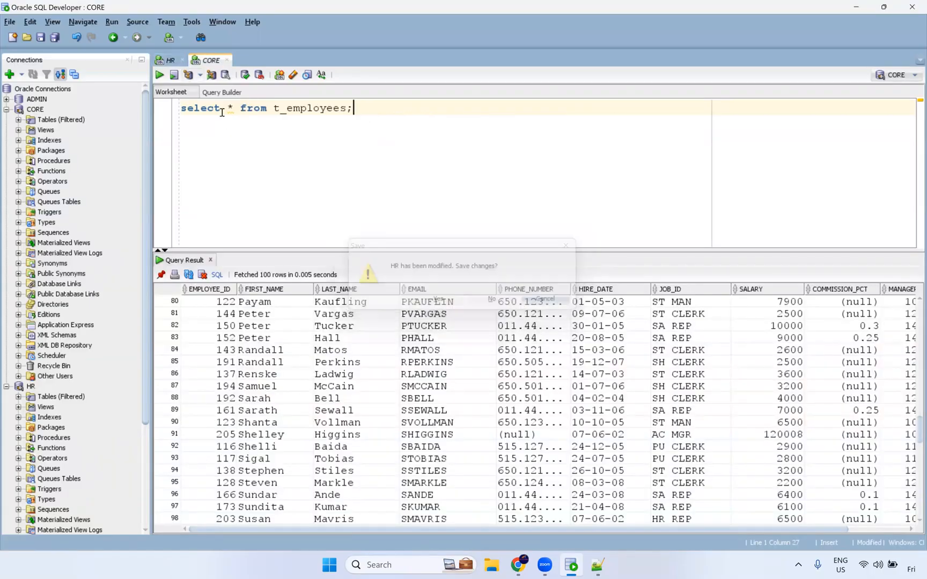
{"action": "left_click", "coordinate": [170, 60]}
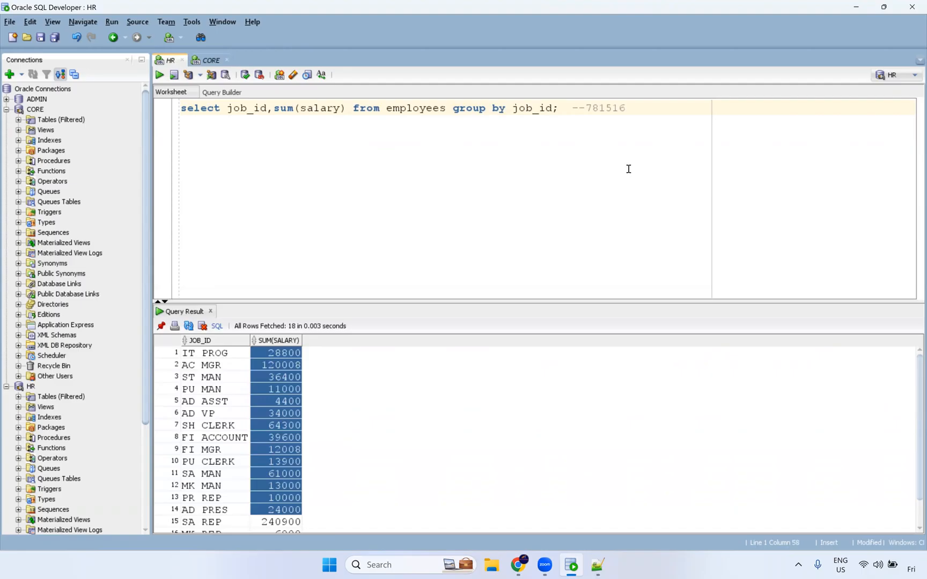
{"action": "double_click", "coordinate": [609, 109]}
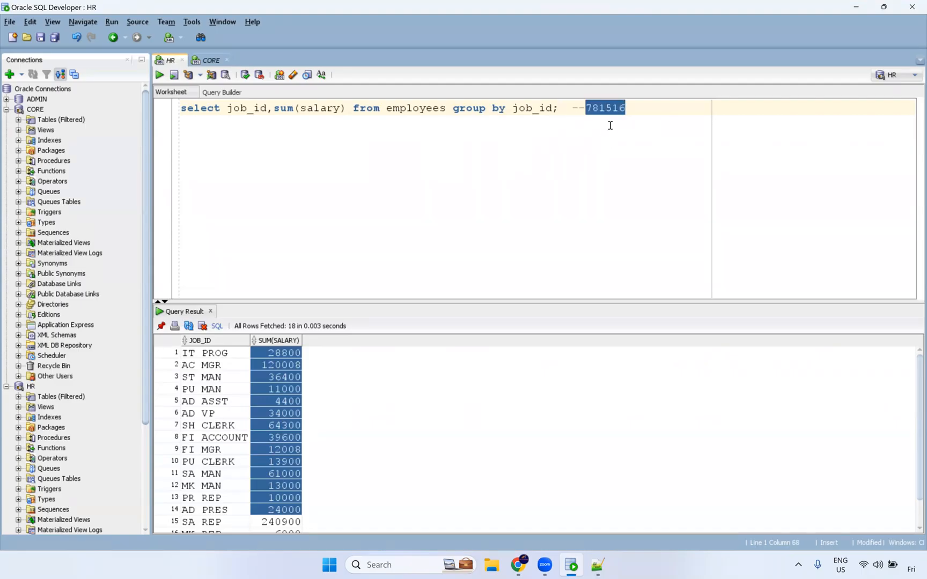
Step: Rerun select * from t_employees in the CORE worksheet and examine the loaded values from EMPLOYEE_ID to JOB_ID
{"action": "left_click", "coordinate": [205, 61]}
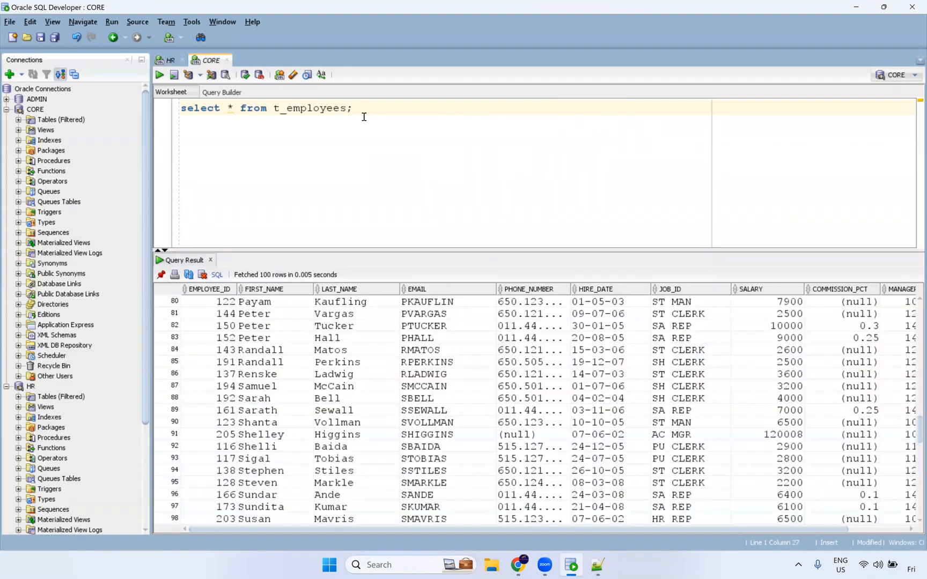
{"action": "key", "text": "ctrl+a"}
{"action": "key", "text": "ctrl+Return"}
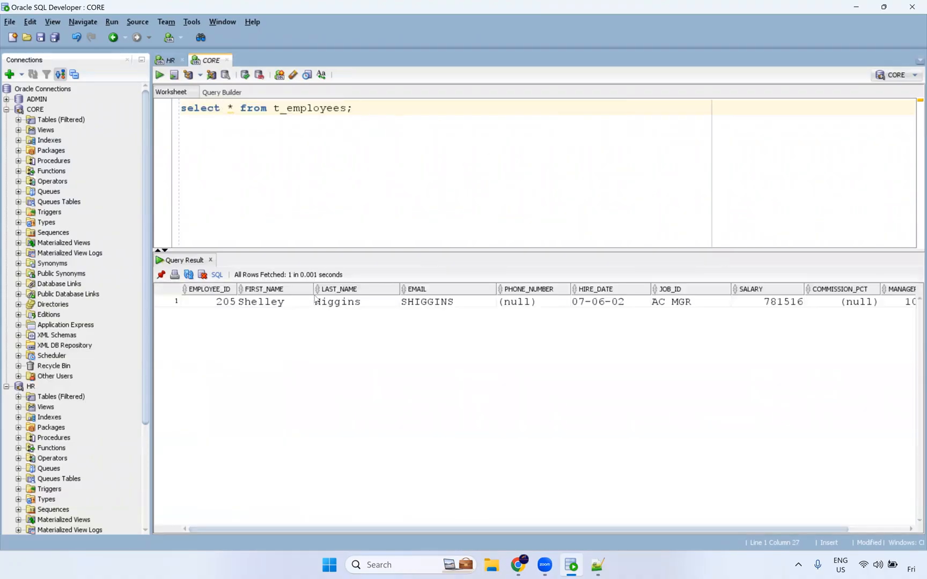
{"action": "left_click_drag", "start_coordinate": [208, 306], "coordinate": [653, 310]}
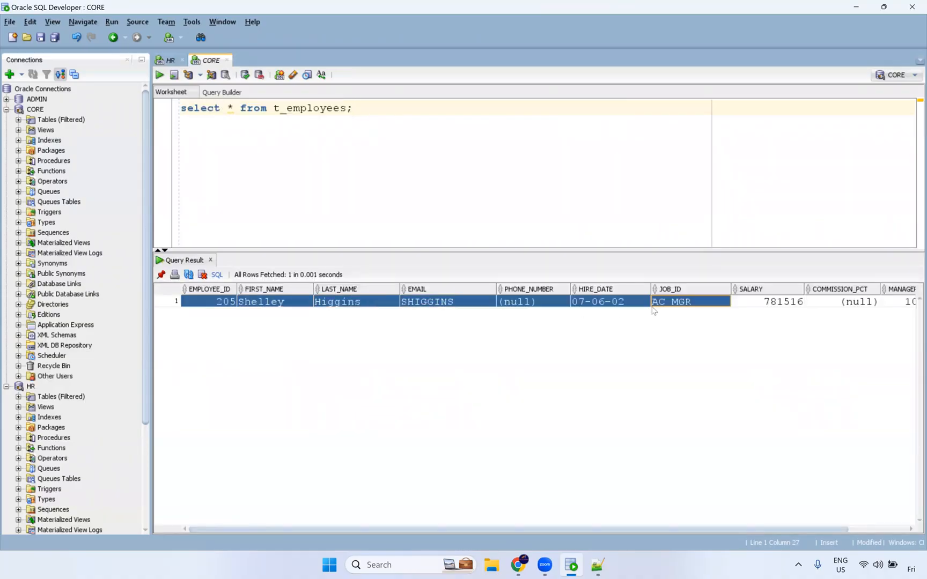
Step: Examine the loaded SALARY value and the remaining columns through DEPARTMENT_ID in the t_employees result
{"action": "left_click", "coordinate": [750, 304]}
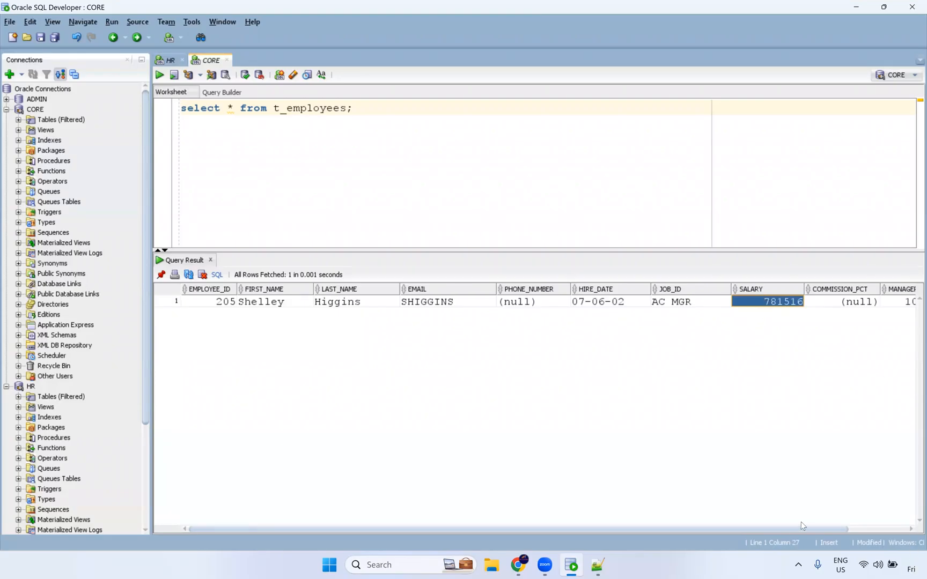
{"action": "left_click_drag", "start_coordinate": [798, 526], "coordinate": [897, 533]}
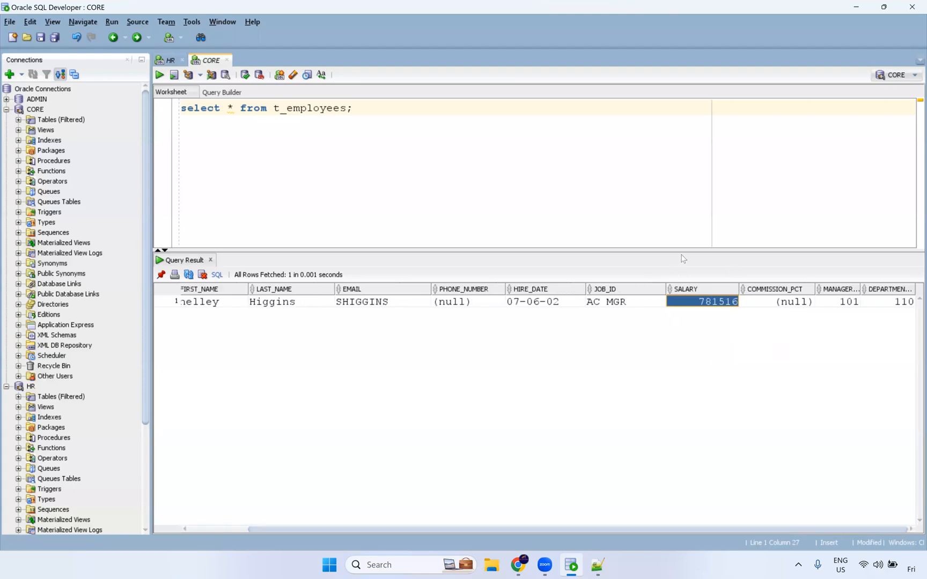
{"action": "mouse_move", "coordinate": [678, 293]}
{"action": "left_click_drag", "start_coordinate": [345, 531], "coordinate": [286, 530]}
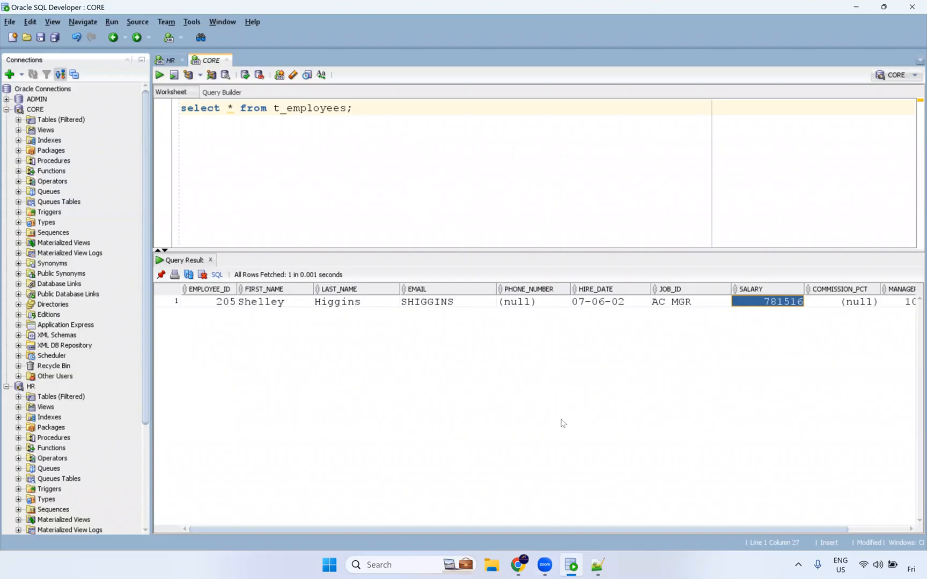
Step: Switch to Informatica Data Integration and add DEPARTMENT_ID as the Aggregator's group-by field
{"action": "left_click", "coordinate": [518, 565]}
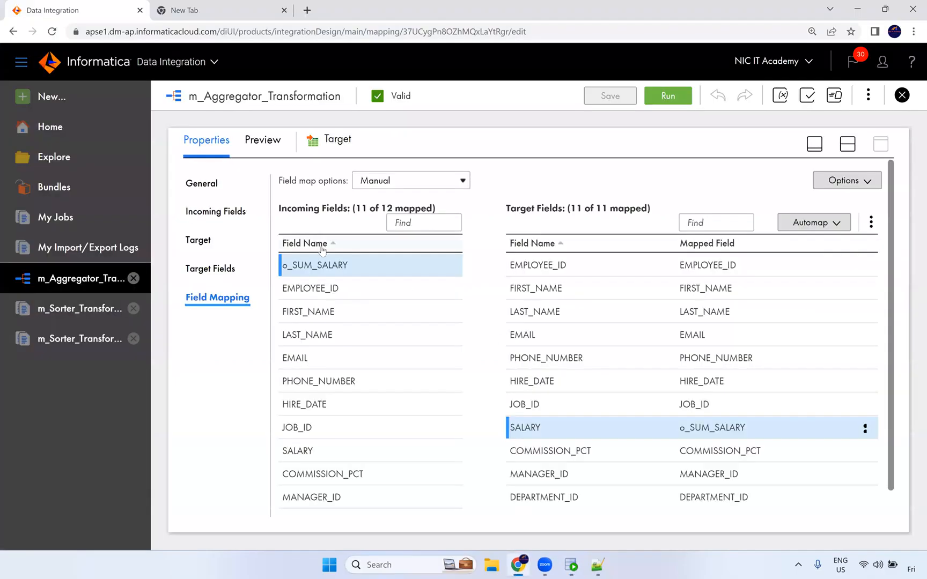
{"action": "left_click", "coordinate": [849, 146]}
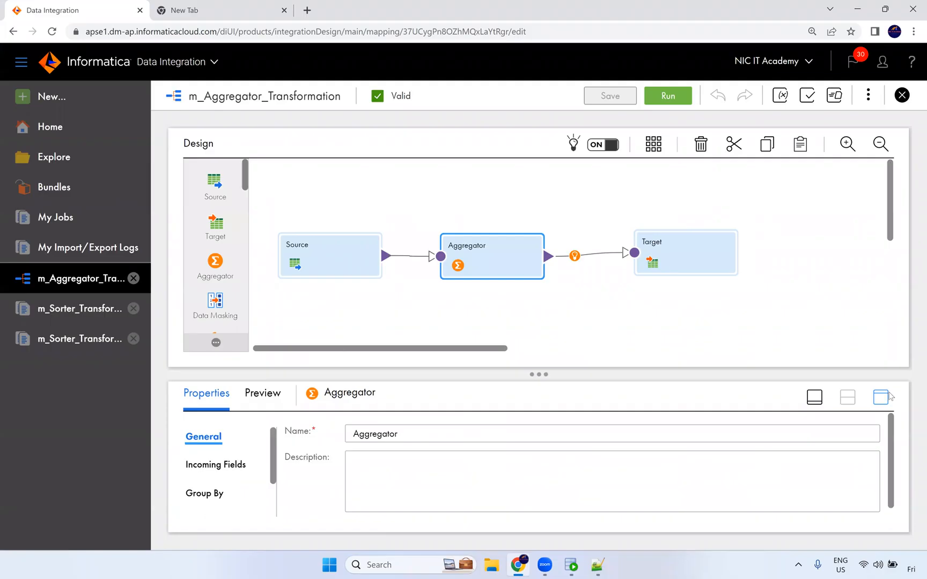
{"action": "left_click", "coordinate": [881, 397]}
{"action": "left_click", "coordinate": [222, 241]}
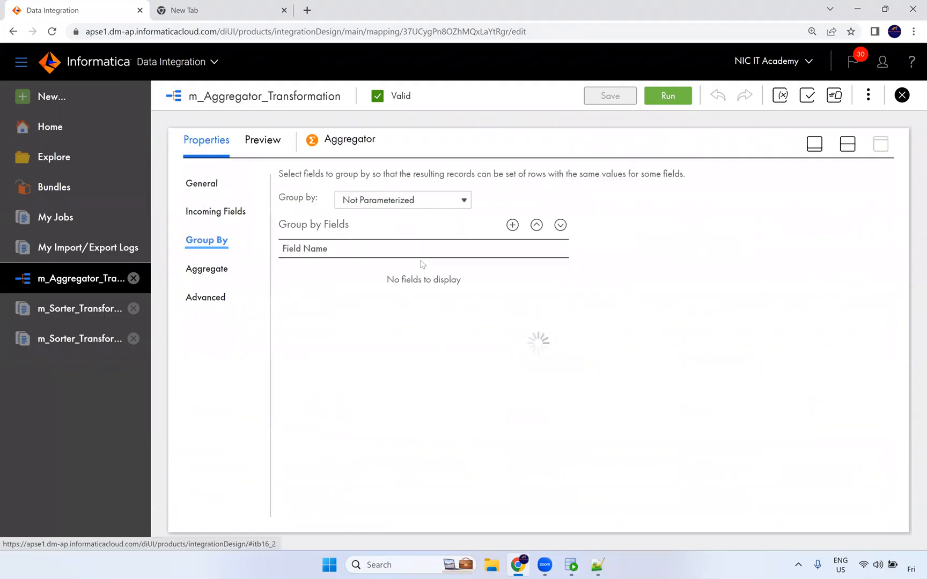
{"action": "left_click", "coordinate": [512, 224]}
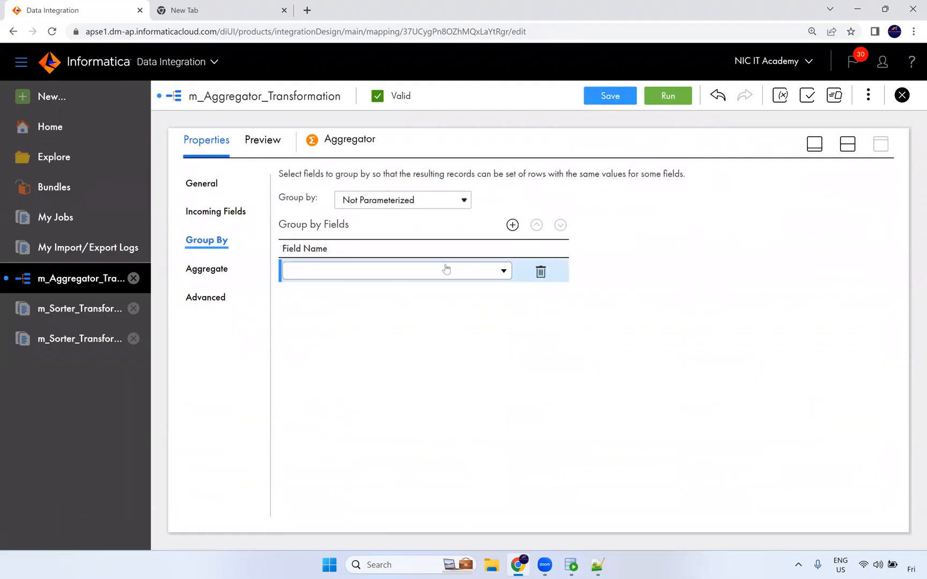
{"action": "left_click", "coordinate": [444, 269]}
{"action": "scroll", "coordinate": [354, 439], "scroll_direction": "down", "scroll_amount": 2}
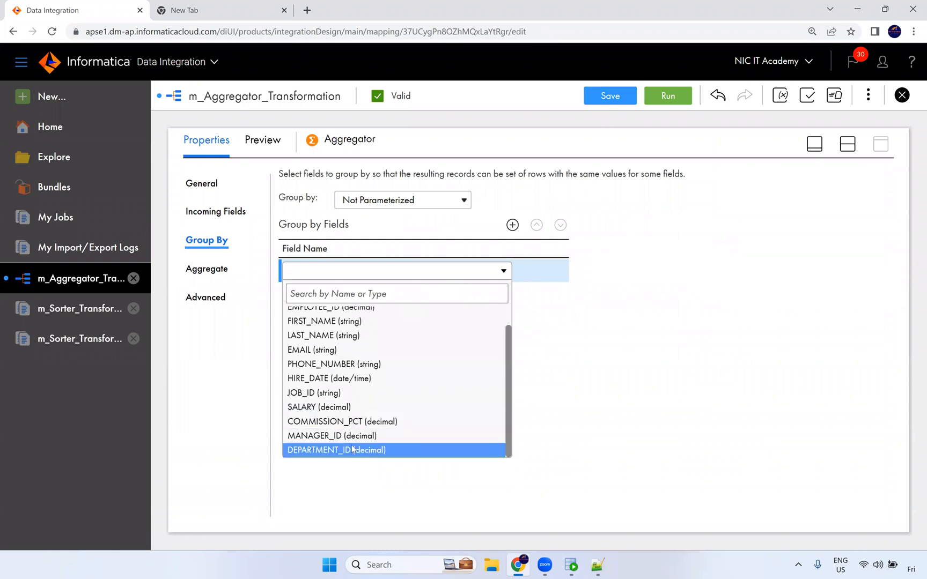
{"action": "left_click", "coordinate": [354, 446]}
Step: Save the grouped mapping m_Aggregator_Transformation and run it in the NIC runtime environment
{"action": "left_click", "coordinate": [606, 102]}
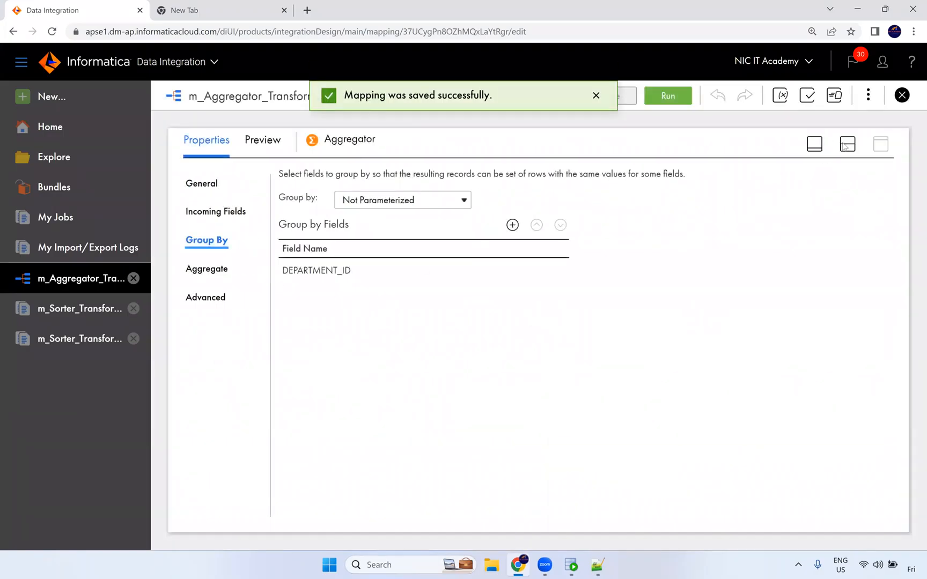
{"action": "left_click", "coordinate": [668, 96]}
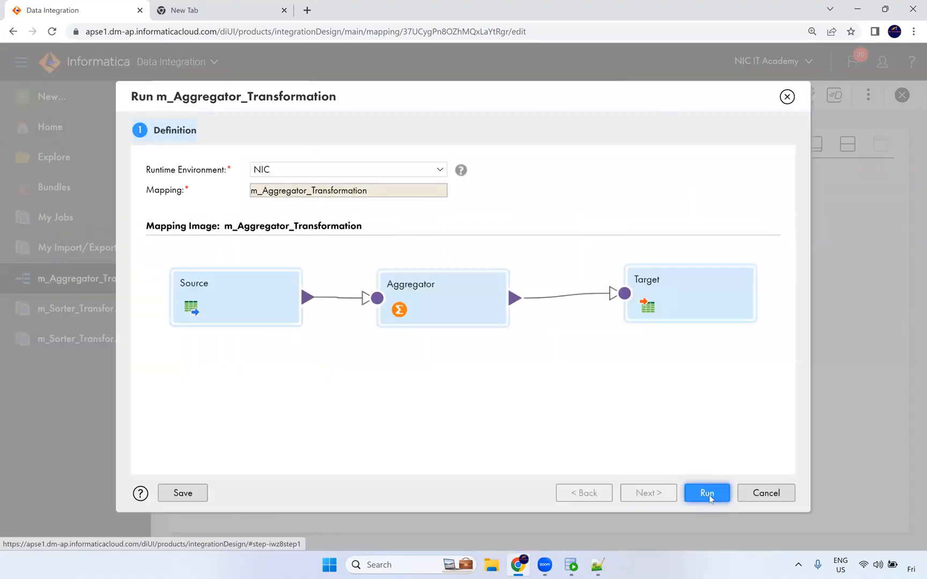
{"action": "left_click", "coordinate": [707, 493]}
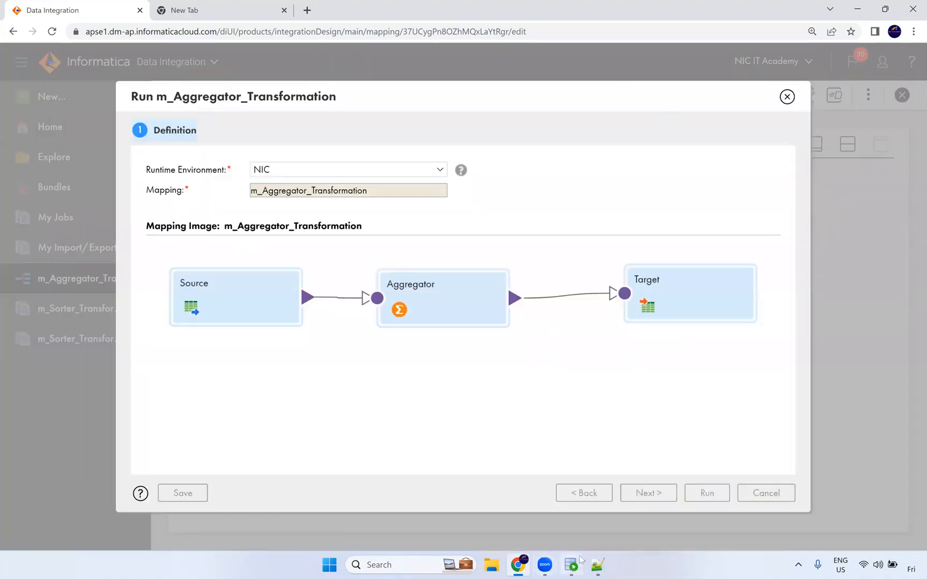
Step: Switch to Oracle SQL Developer, rerun select * from t_employees, and compare the SALARY values with their DEPARTMENT_ID values
{"action": "left_click", "coordinate": [574, 563]}
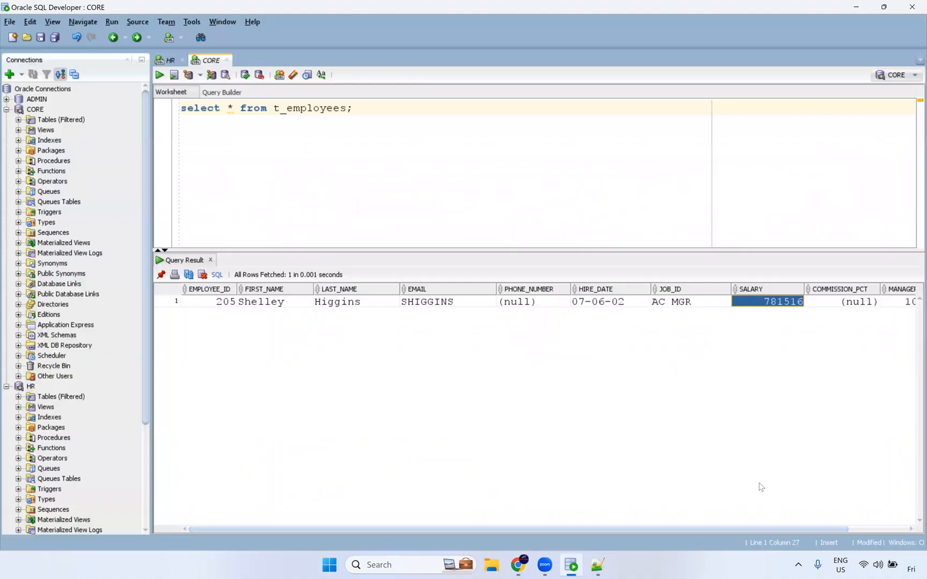
{"action": "left_click_drag", "start_coordinate": [761, 530], "coordinate": [836, 531]}
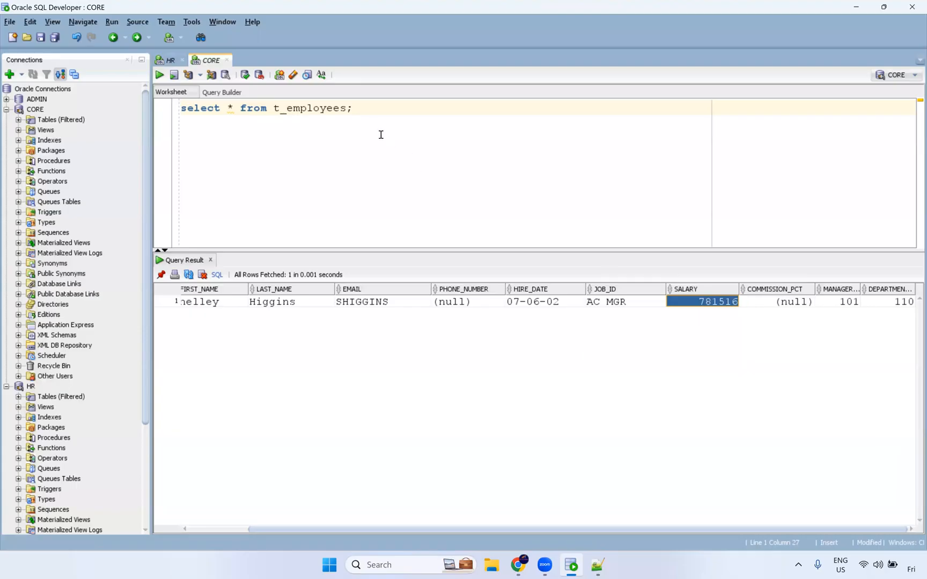
{"action": "left_click", "coordinate": [397, 111]}
{"action": "key", "text": "ctrl+Return"}
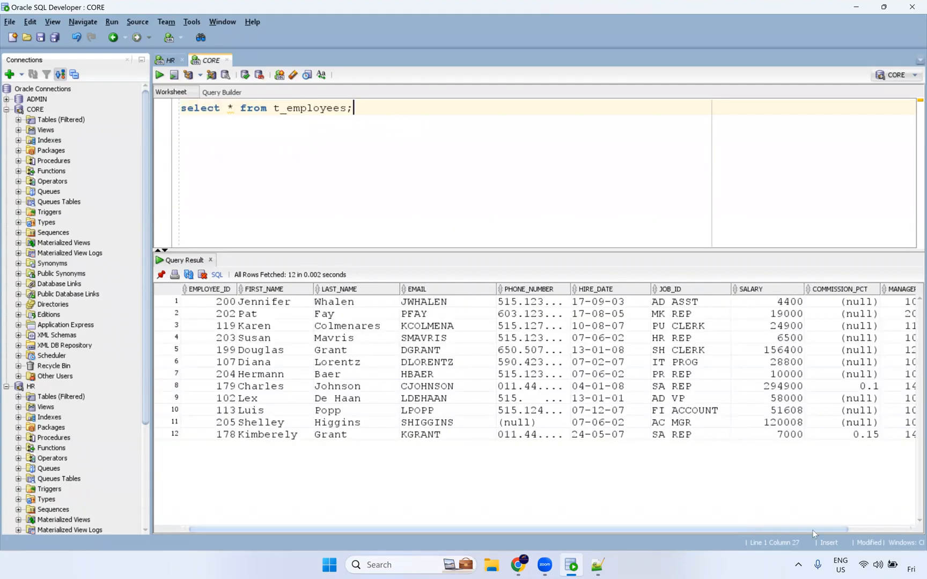
{"action": "left_click_drag", "start_coordinate": [811, 530], "coordinate": [871, 529]}
{"action": "left_click_drag", "start_coordinate": [905, 311], "coordinate": [892, 445]}
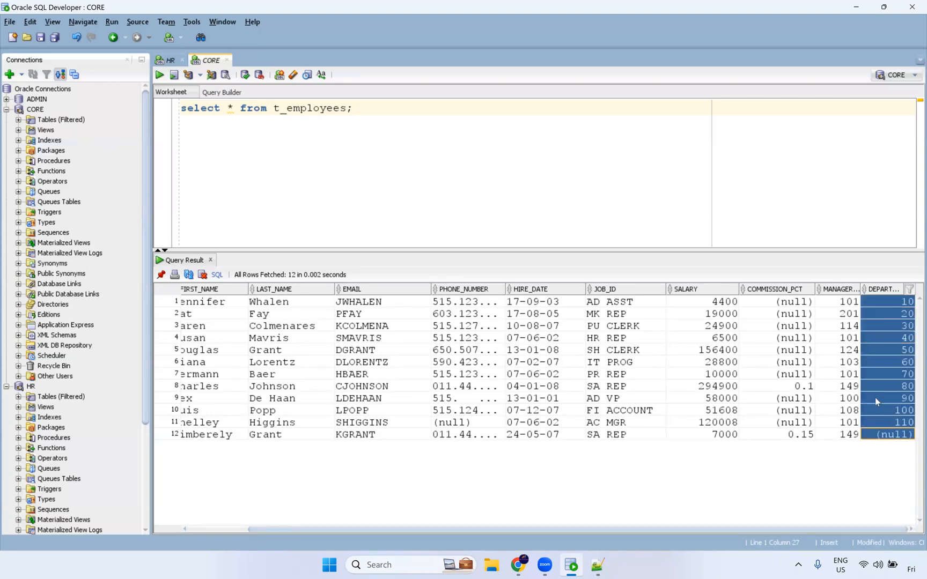
{"action": "left_click_drag", "start_coordinate": [712, 308], "coordinate": [702, 438]}
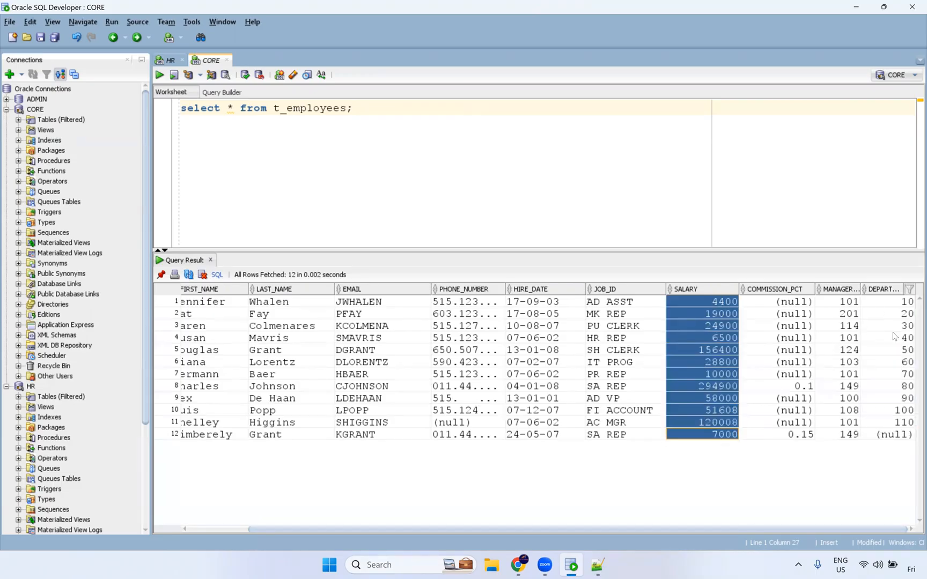
{"action": "left_click_drag", "start_coordinate": [895, 337], "coordinate": [891, 437]}
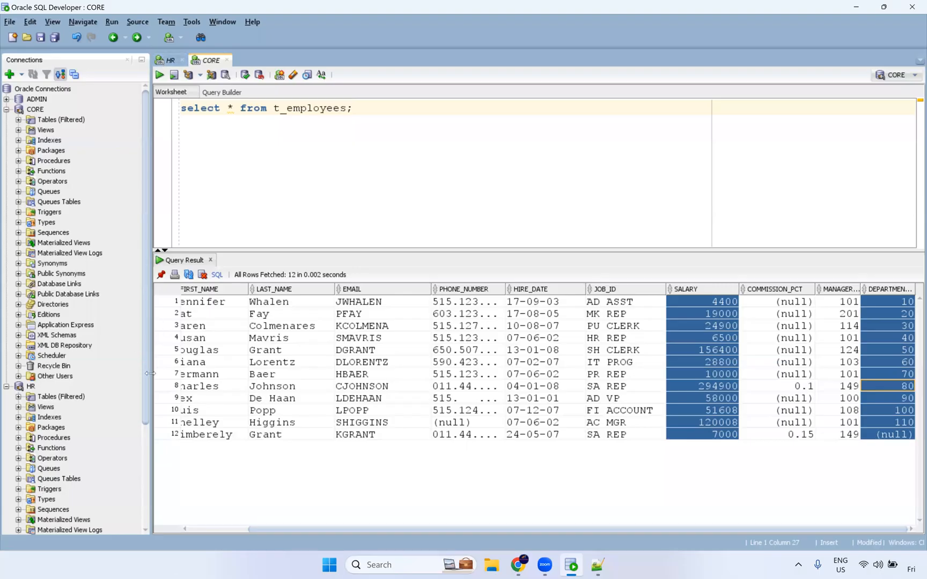
Step: Review the mapping's Source, Aggregator and Target flow in Data Integration, and recheck all t_employees result columns in SQL Developer
{"action": "left_click", "coordinate": [518, 564]}
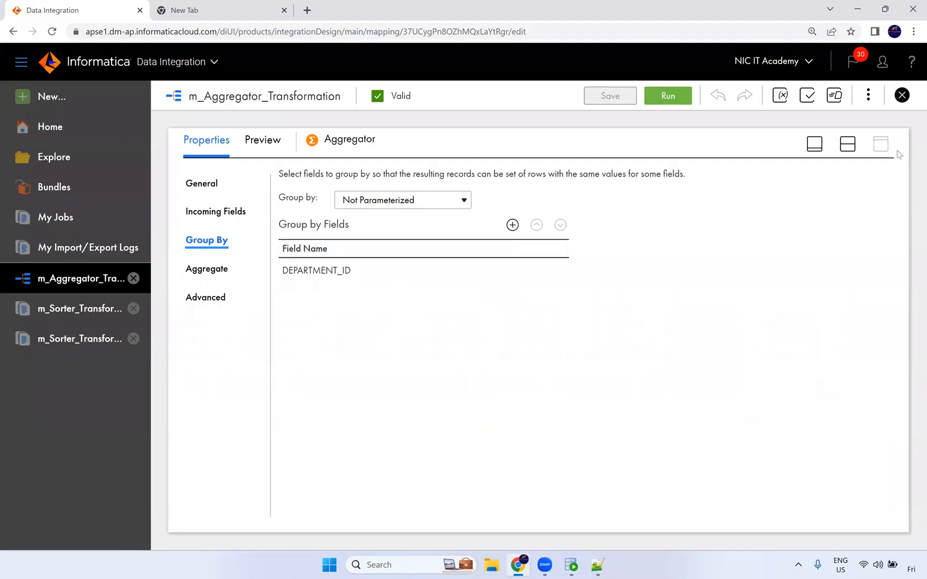
{"action": "left_click", "coordinate": [843, 145]}
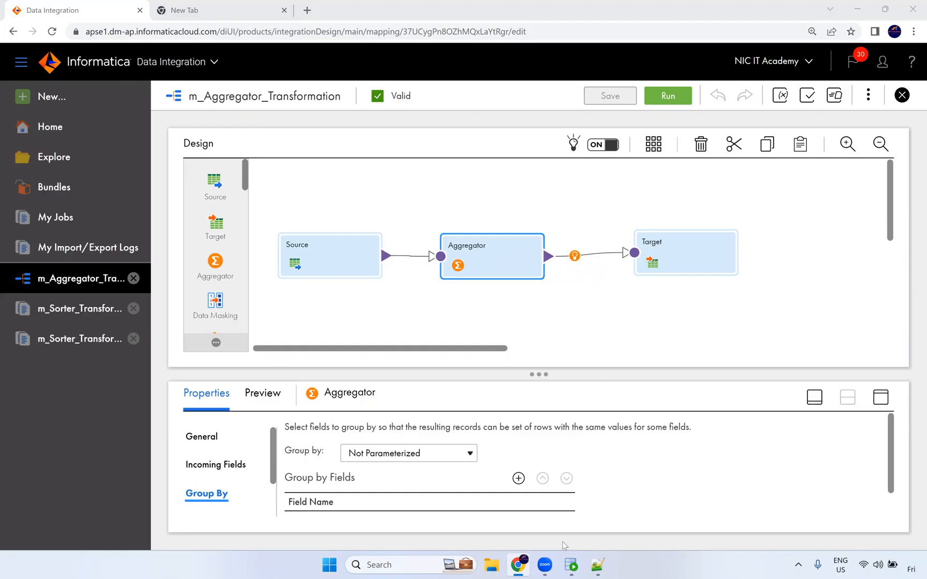
{"action": "left_click", "coordinate": [571, 564]}
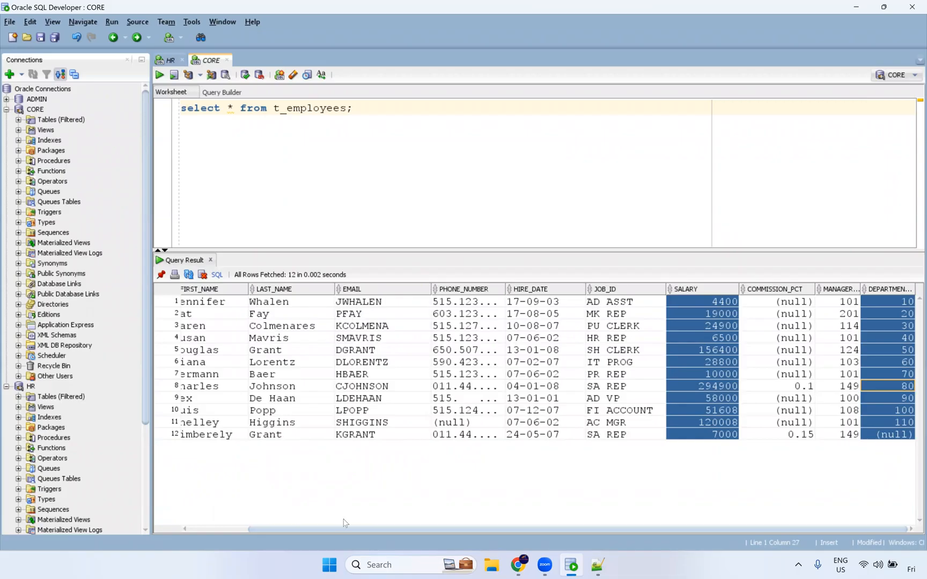
{"action": "left_click_drag", "start_coordinate": [348, 528], "coordinate": [229, 523]}
{"action": "left_click_drag", "start_coordinate": [261, 529], "coordinate": [202, 530]}
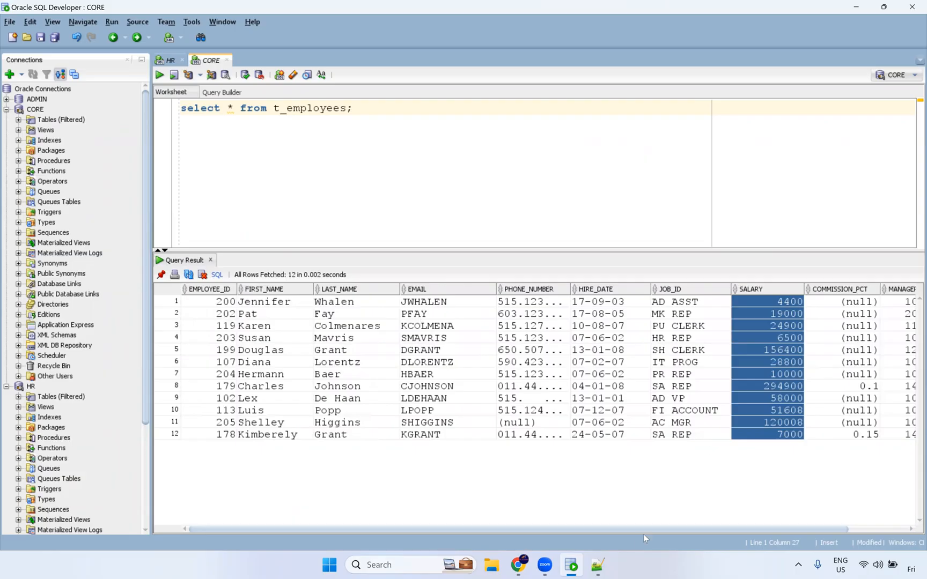
{"action": "left_click", "coordinate": [866, 528]}
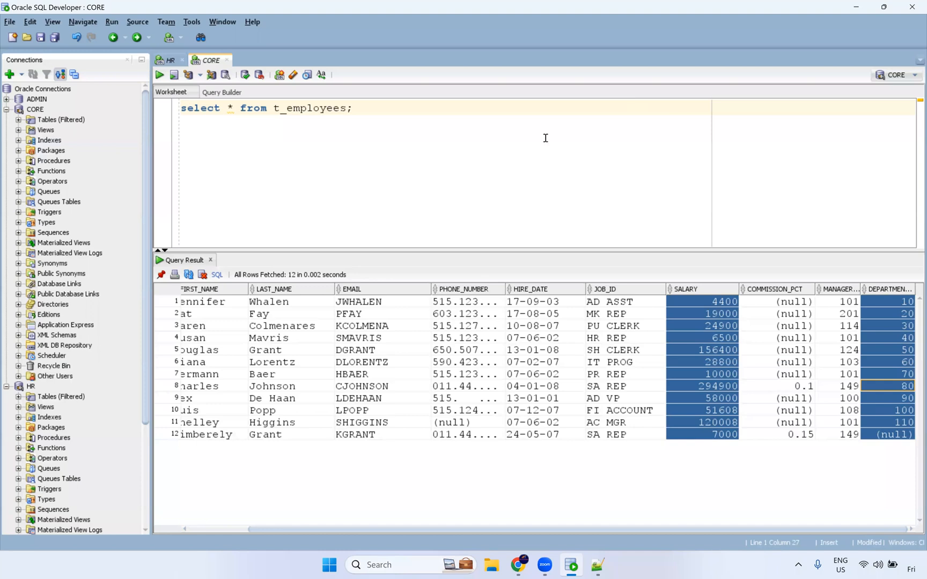
Step: Return to Data Integration, enable Sorted Input in the Aggregator's advanced properties, and save the mapping
{"action": "left_click", "coordinate": [518, 565]}
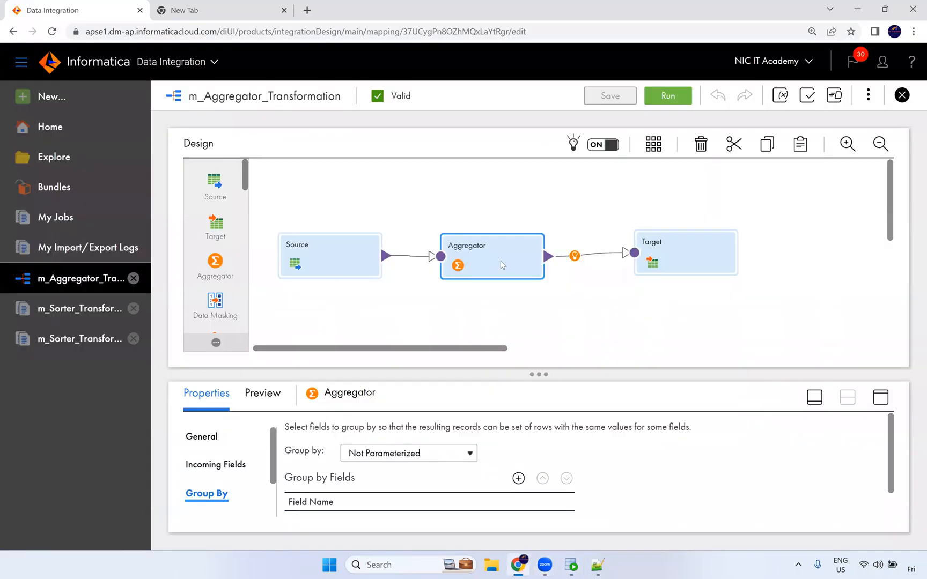
{"action": "left_click", "coordinate": [880, 398]}
{"action": "left_click", "coordinate": [213, 275]}
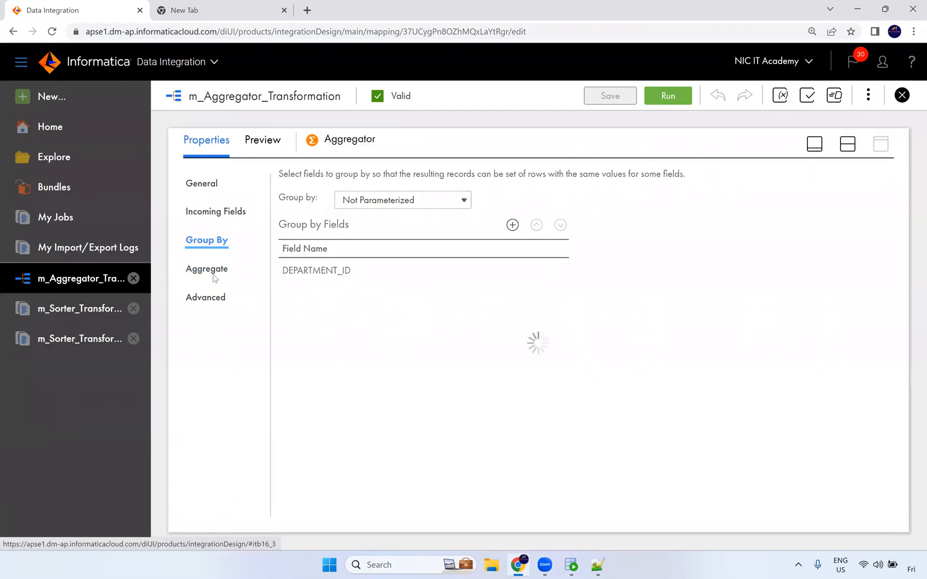
{"action": "left_click", "coordinate": [213, 300]}
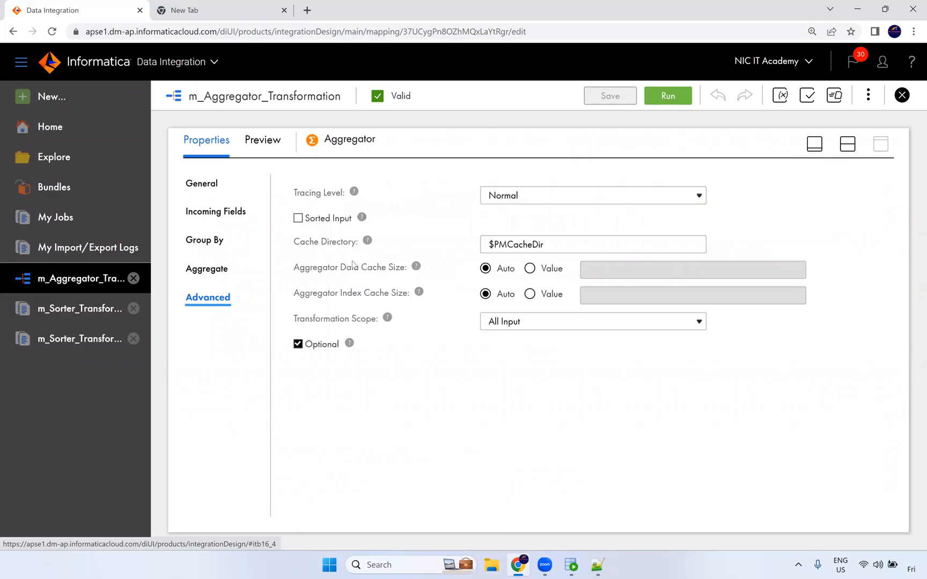
{"action": "left_click", "coordinate": [309, 223]}
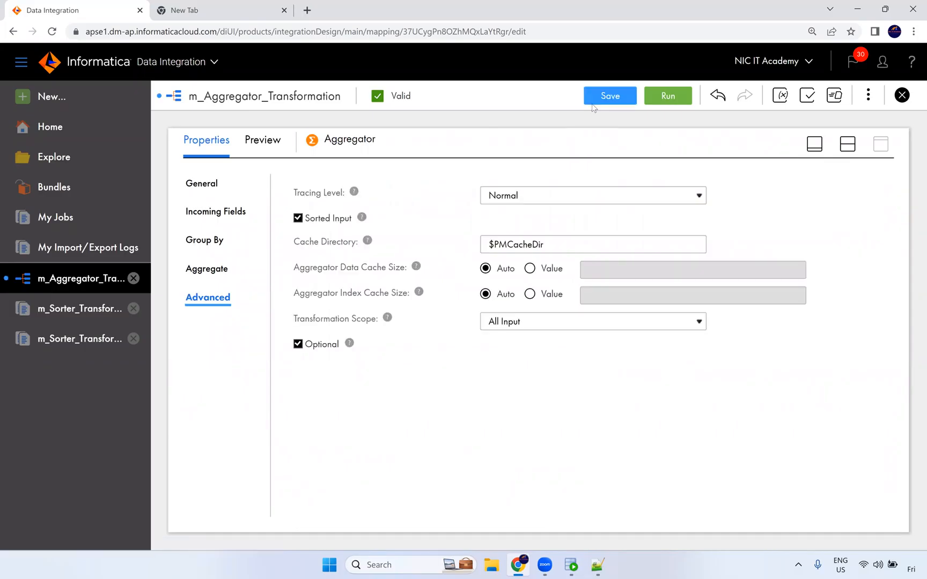
{"action": "left_click", "coordinate": [614, 100]}
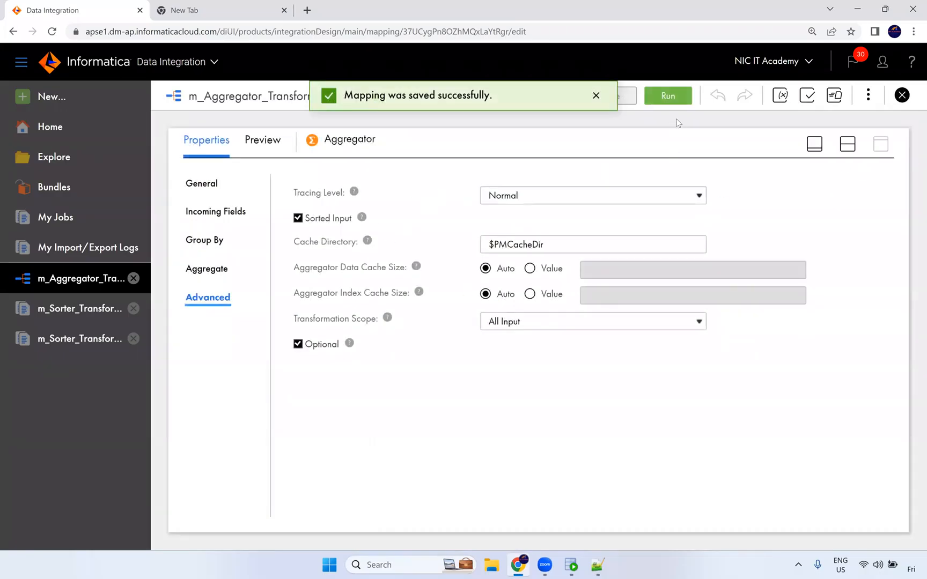
Step: Open Paint and draw a rounded rectangle about 659 × 1041 px in the middle of the canvas
{"action": "left_click", "coordinate": [429, 563]}
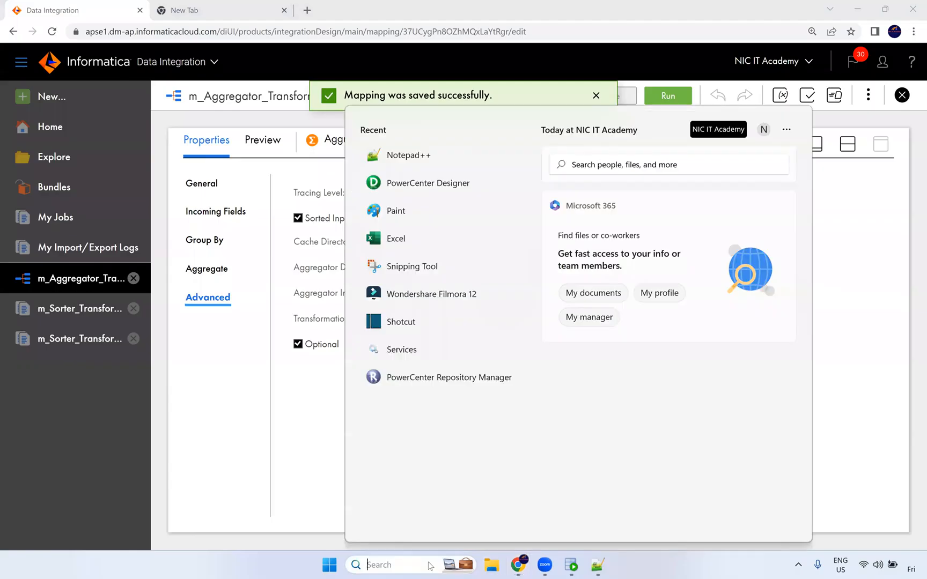
{"action": "type", "text": "pai"}
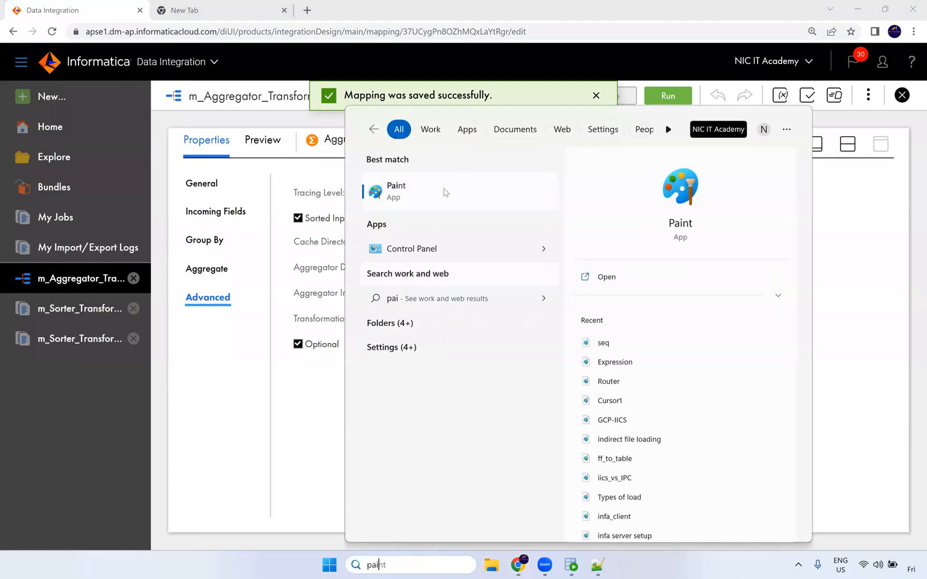
{"action": "left_click", "coordinate": [443, 189]}
{"action": "left_click", "coordinate": [353, 61]}
{"action": "mouse_move", "coordinate": [391, 196]}
{"action": "left_mouse_down"}
{"action": "mouse_move", "coordinate": [482, 355]}
{"action": "mouse_move", "coordinate": [551, 447]}
{"action": "left_mouse_up"}
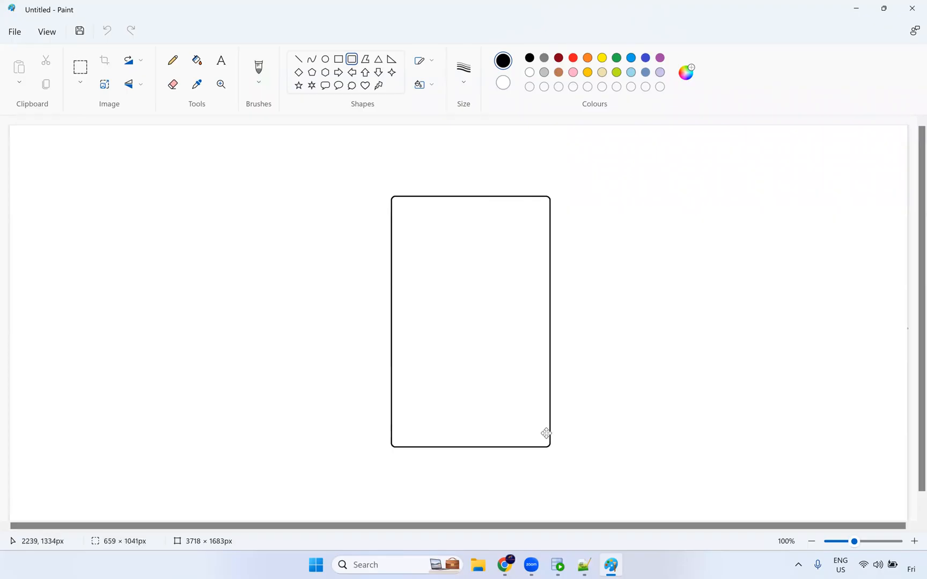
Step: Add the text label "Aggregator" centred just above the rounded rectangle
{"action": "left_click", "coordinate": [222, 61]}
{"action": "left_click", "coordinate": [444, 180]}
{"action": "type", "text": "Aggrega"}
{"action": "type", "text": "ot"}
{"action": "type", "text": "or"}
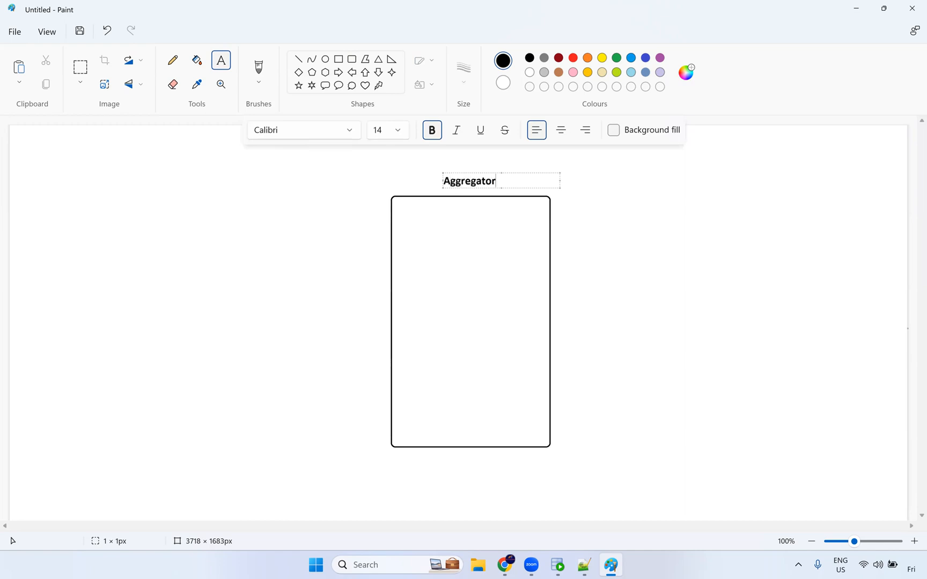
Step: Sketch a small ticked checkbox with the Pencil inside the lower half of the rectangle, redrawing its tick once
{"action": "left_click", "coordinate": [427, 333]}
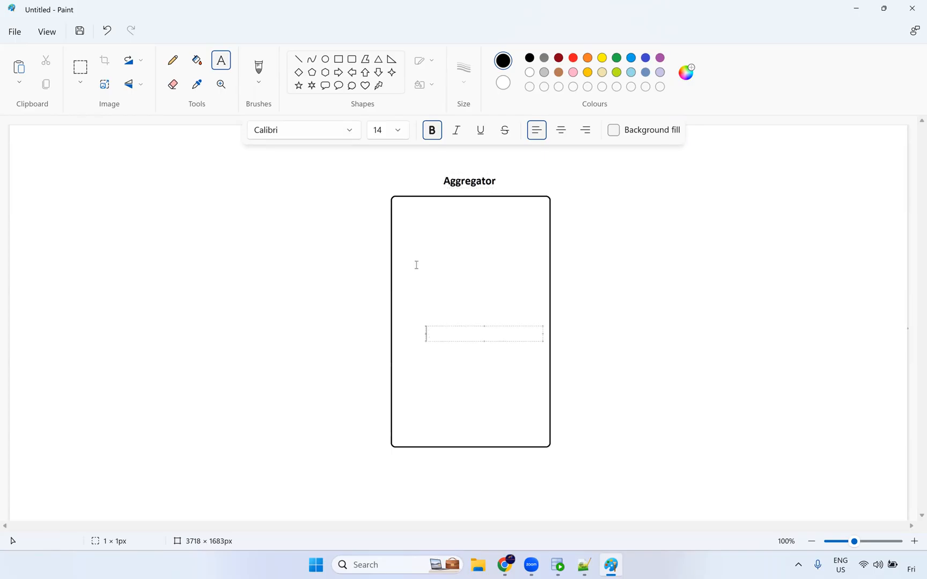
{"action": "left_click", "coordinate": [173, 60]}
{"action": "mouse_move", "coordinate": [418, 327]}
{"action": "left_mouse_down"}
{"action": "mouse_move", "coordinate": [429, 336]}
{"action": "mouse_move", "coordinate": [420, 329]}
{"action": "mouse_move", "coordinate": [433, 326]}
{"action": "left_mouse_up"}
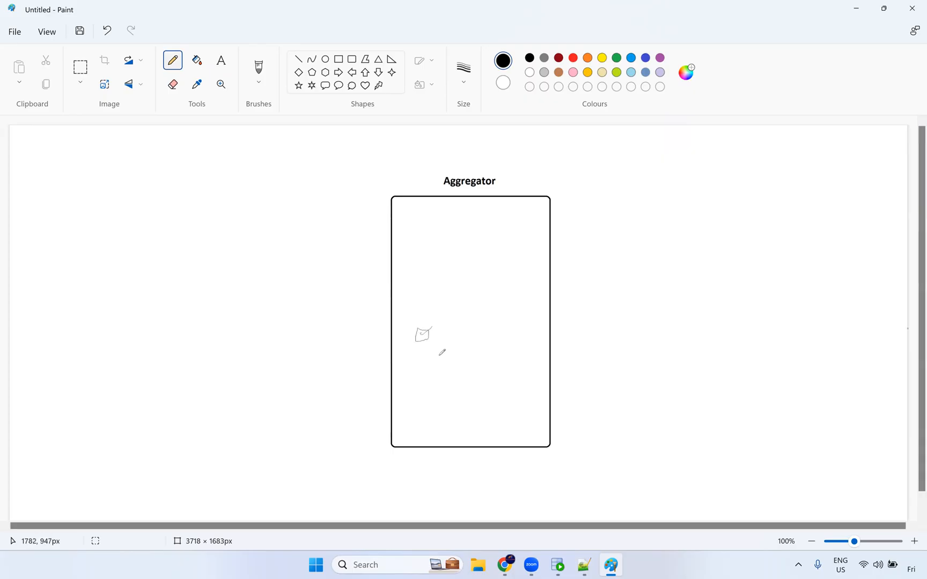
{"action": "key", "text": "ctrl+z"}
{"action": "key", "text": "ctrl+y"}
{"action": "key", "text": "ctrl+z"}
{"action": "left_click_drag", "start_coordinate": [424, 335], "coordinate": [437, 328]}
Step: Add the text label "Sorted input" beside the sketched checkbox inside the Aggregator rectangle
{"action": "left_click", "coordinate": [221, 60]}
{"action": "left_click", "coordinate": [440, 329]}
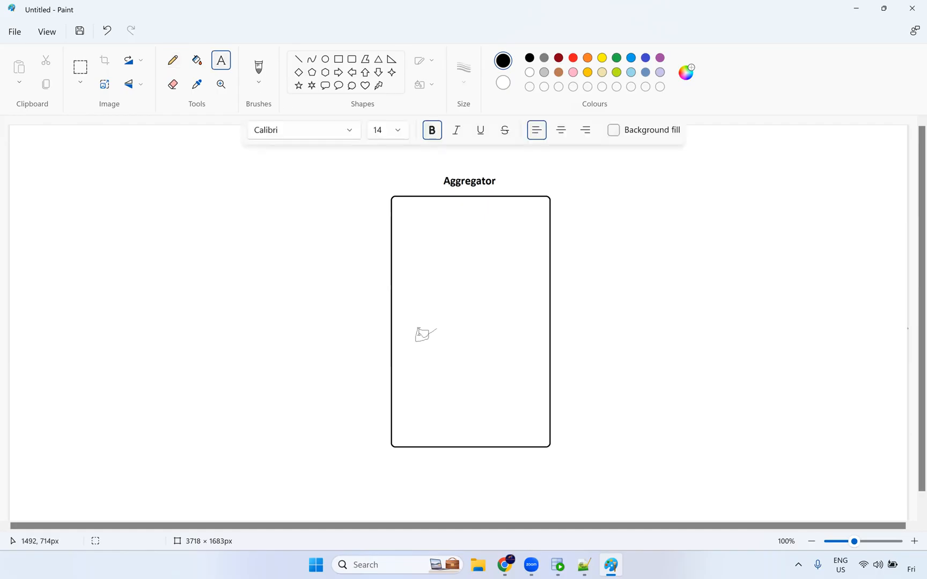
{"action": "type", "text": "Sorter"}
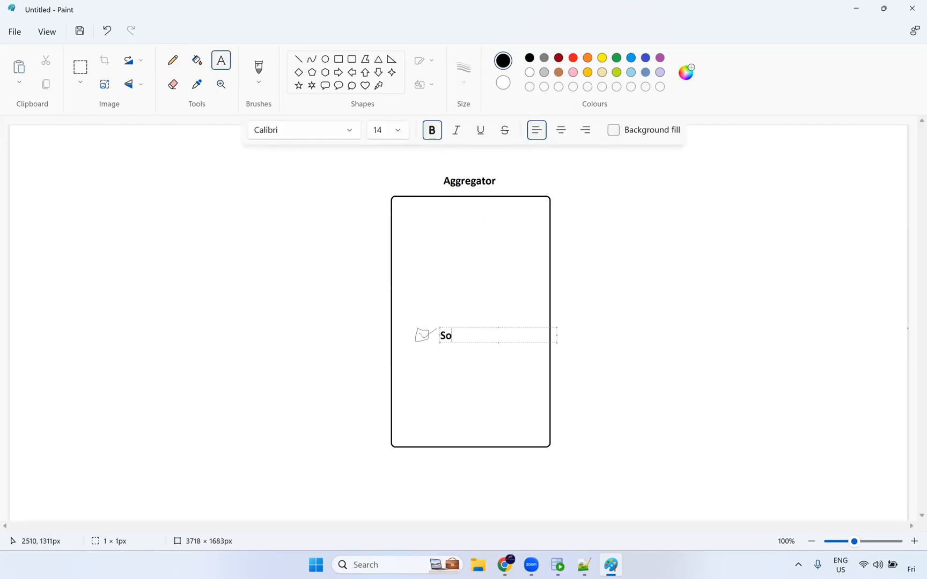
{"action": "key", "text": "BackSpace"}
{"action": "type", "text": "ed"}
{"action": "key", "text": "BackSpace"}
{"action": "key", "text": "BackSpace"}
{"action": "type", "text": "input"}
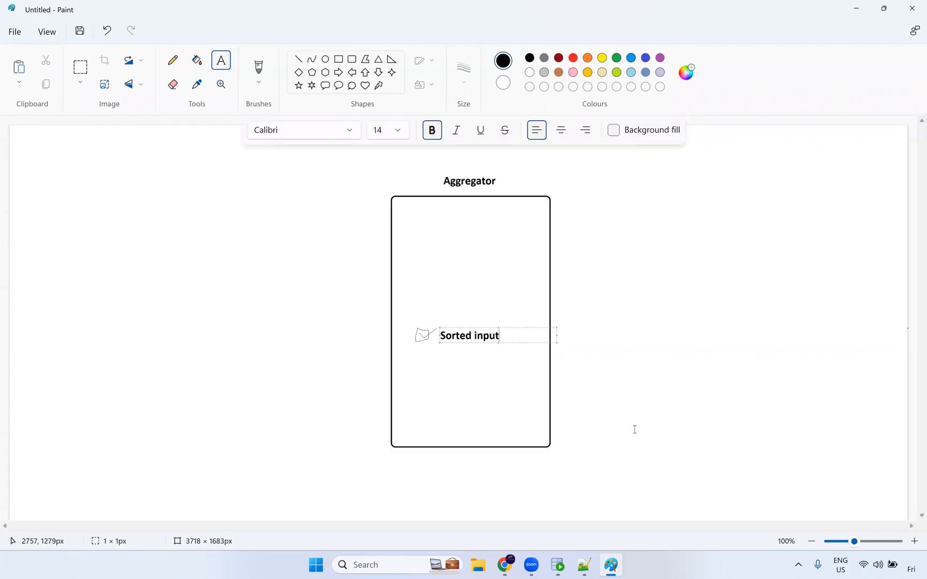
Step: Switch to Data Integration, run m_Aggregator_Transformation with Sorted Input enabled, and inspect the new job's status and details
{"action": "left_click", "coordinate": [504, 565]}
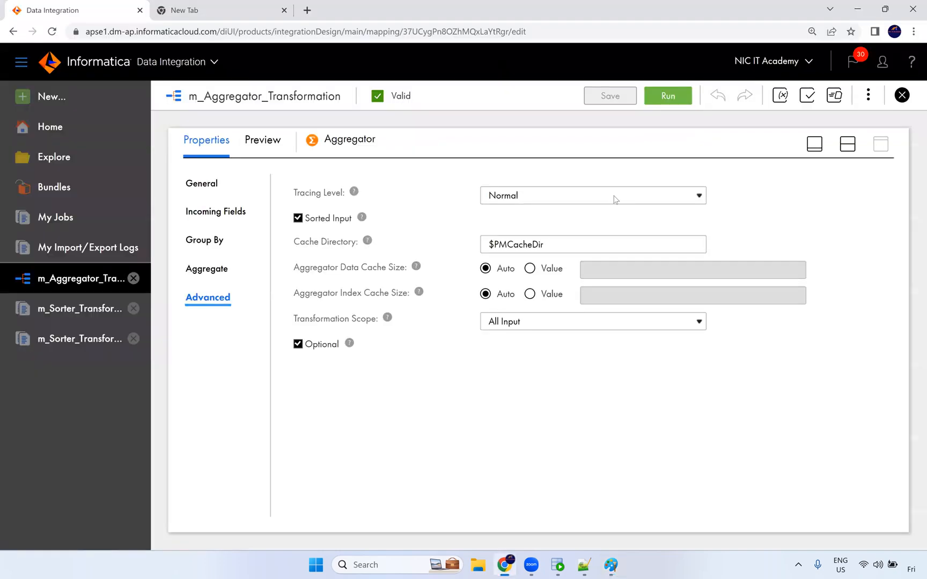
{"action": "left_click", "coordinate": [665, 98]}
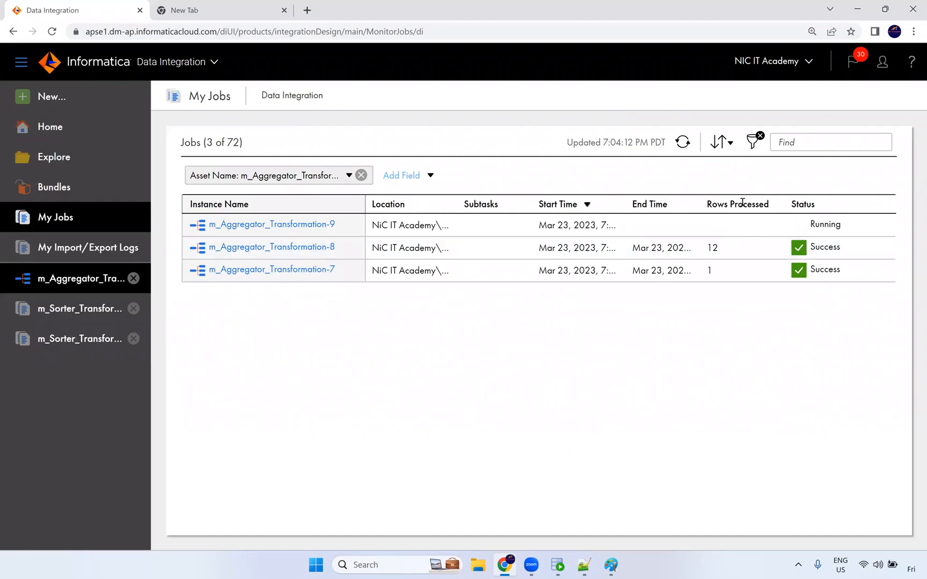
{"action": "left_click", "coordinate": [683, 142]}
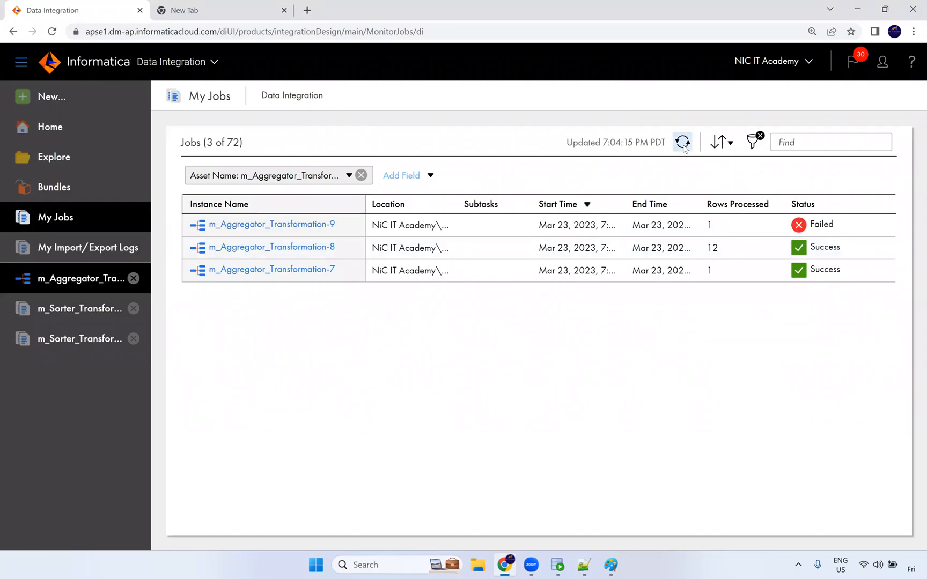
{"action": "mouse_move", "coordinate": [819, 227]}
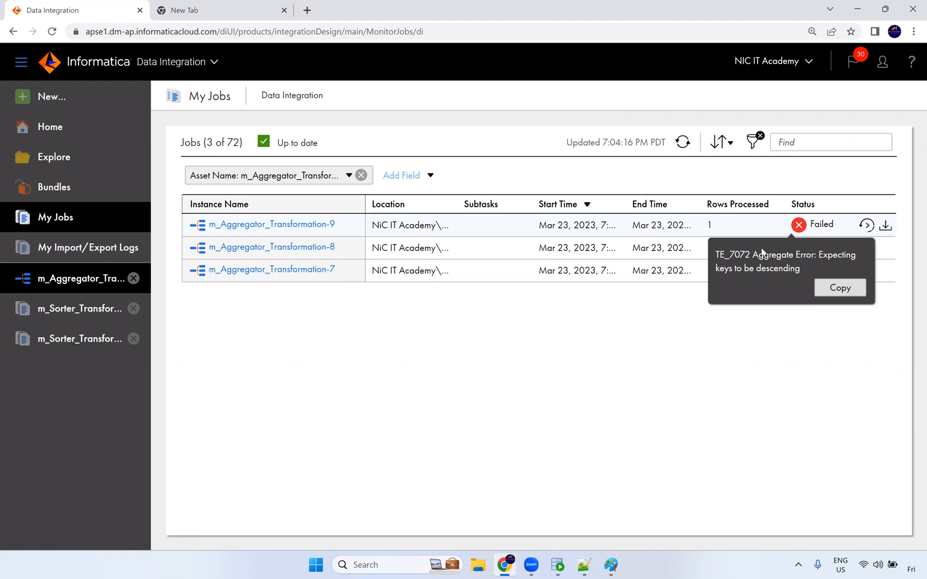
{"action": "mouse_move", "coordinate": [535, 563]}
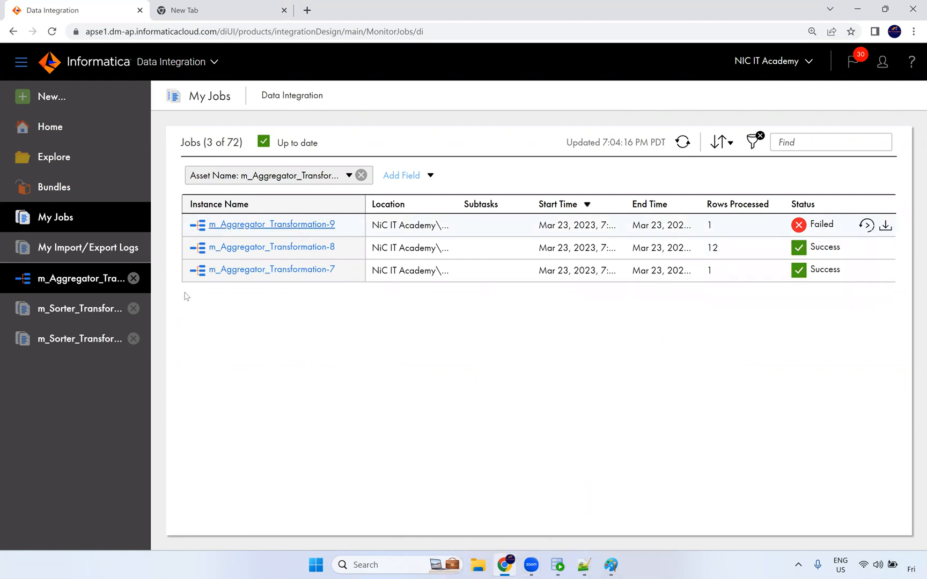
{"action": "left_click", "coordinate": [316, 225]}
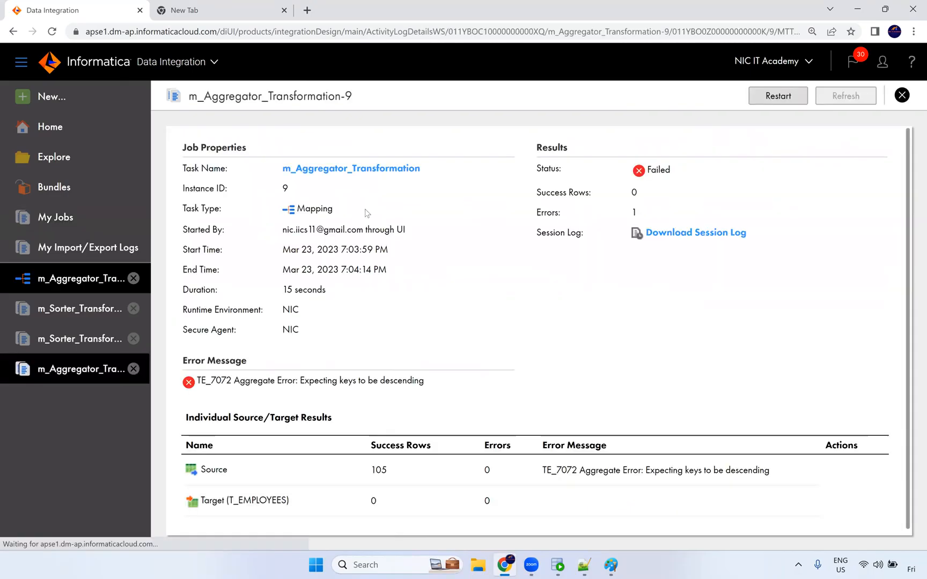
Step: Reopen the mapping, insert a Sorter transformation between the Source and the Aggregator, and space out the downstream transformations on the canvas
{"action": "left_click", "coordinate": [354, 170]}
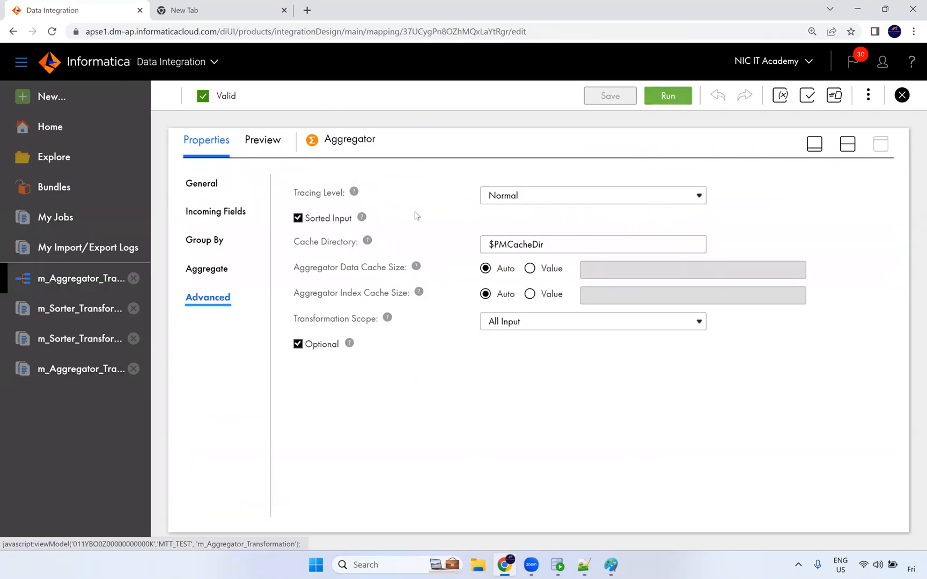
{"action": "left_click", "coordinate": [206, 269]}
{"action": "left_click", "coordinate": [847, 144]}
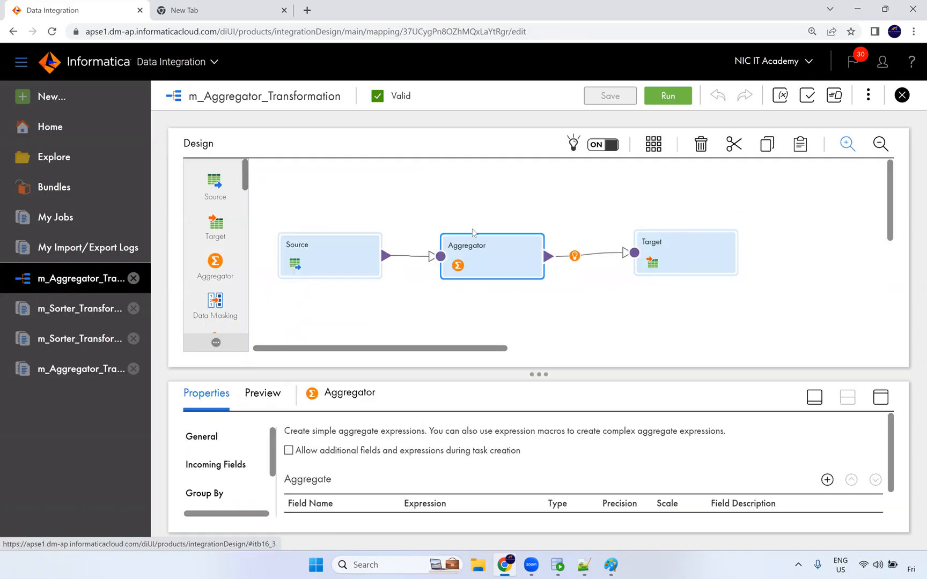
{"action": "left_click_drag", "start_coordinate": [687, 266], "coordinate": [760, 263]}
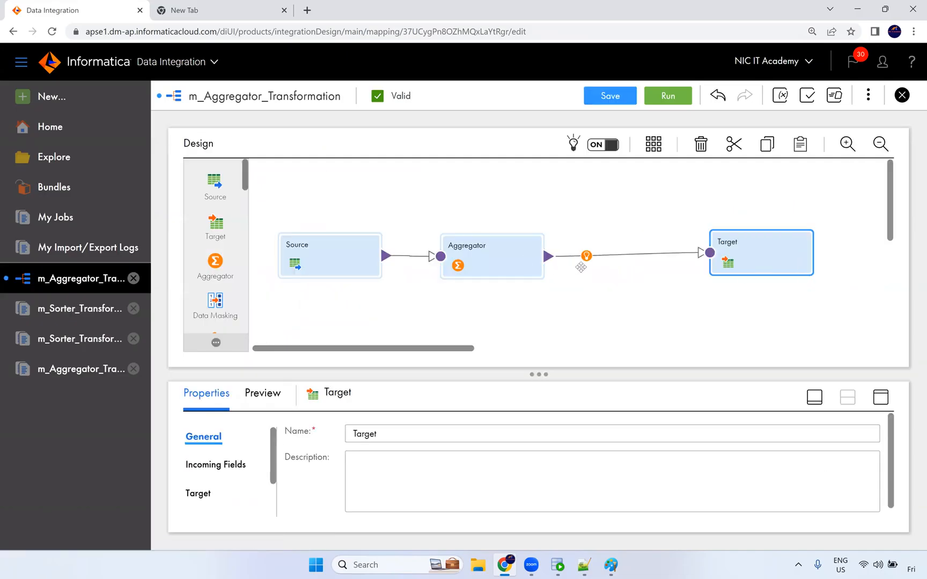
{"action": "left_click_drag", "start_coordinate": [483, 253], "coordinate": [539, 253]}
{"action": "left_click", "coordinate": [416, 257]}
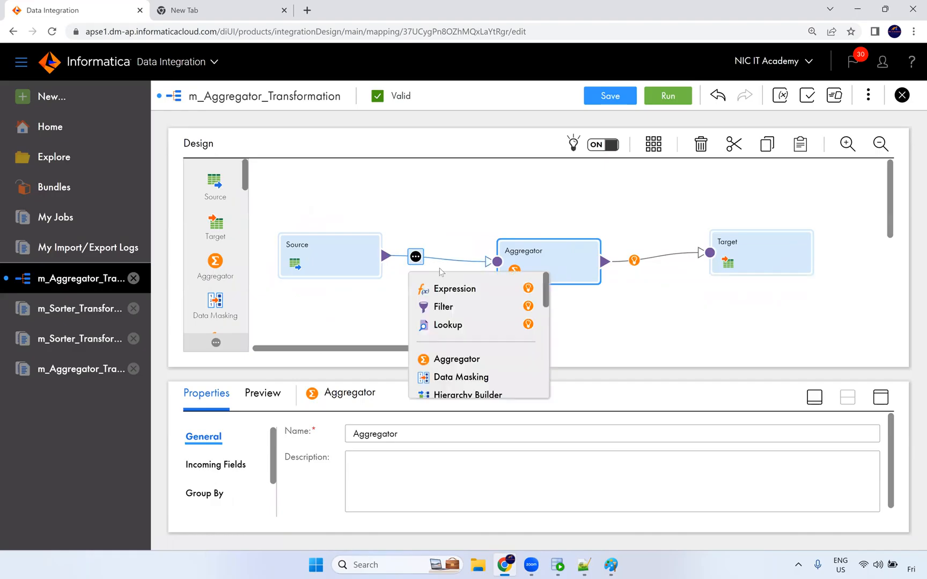
{"action": "scroll", "coordinate": [467, 349], "scroll_direction": "down", "scroll_amount": 2}
{"action": "scroll", "coordinate": [471, 384], "scroll_direction": "down", "scroll_amount": 4}
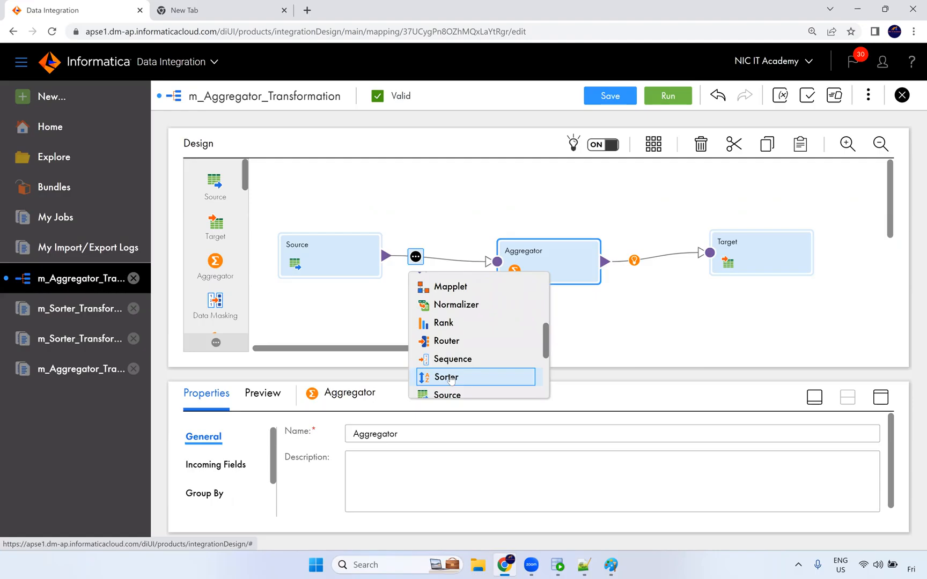
{"action": "left_click", "coordinate": [451, 378]}
{"action": "left_click_drag", "start_coordinate": [519, 226], "coordinate": [568, 220]}
{"action": "left_click_drag", "start_coordinate": [671, 224], "coordinate": [737, 232]}
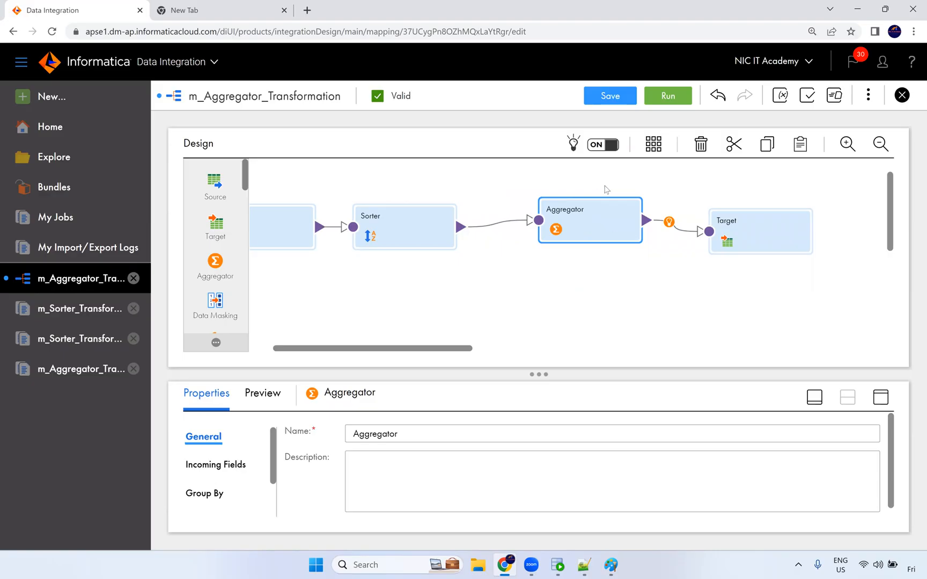
Step: Add an ascending sort condition on DEPARTMENT_ID to the Sorter and save the mapping
{"action": "left_click", "coordinate": [375, 233]}
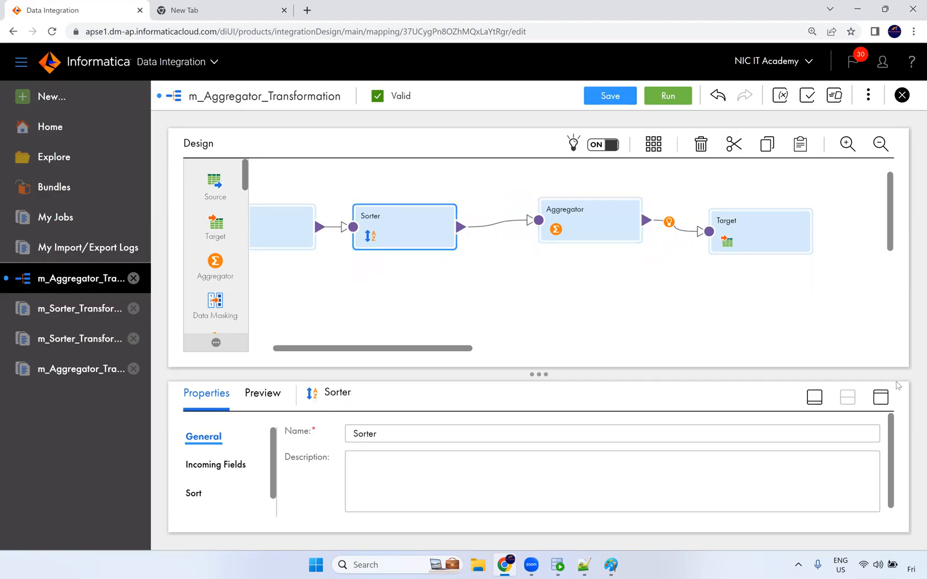
{"action": "left_click", "coordinate": [880, 398]}
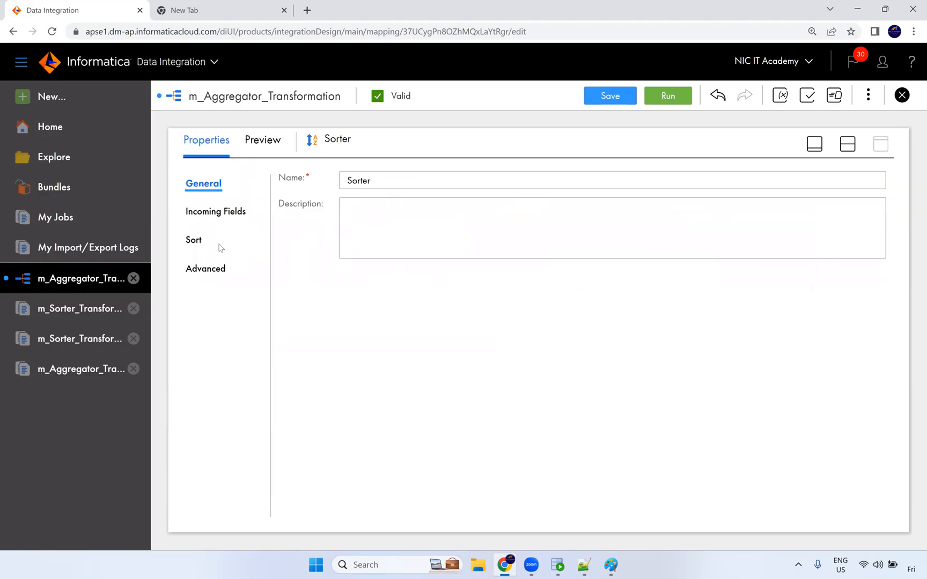
{"action": "left_click", "coordinate": [191, 241]}
{"action": "left_click", "coordinate": [548, 210]}
{"action": "left_click", "coordinate": [345, 258]}
{"action": "scroll", "coordinate": [347, 399], "scroll_direction": "down", "scroll_amount": 2}
{"action": "left_click", "coordinate": [357, 434]}
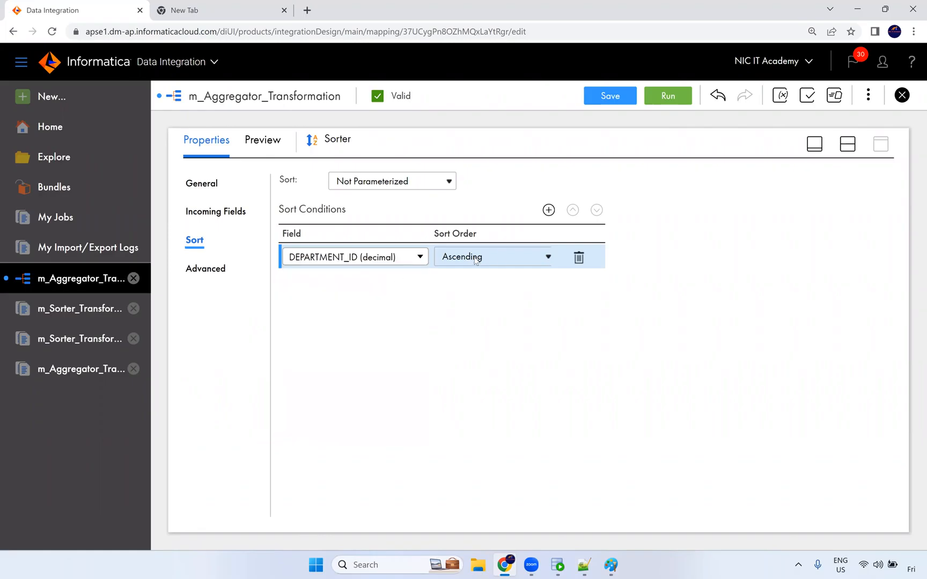
{"action": "left_click", "coordinate": [606, 97]}
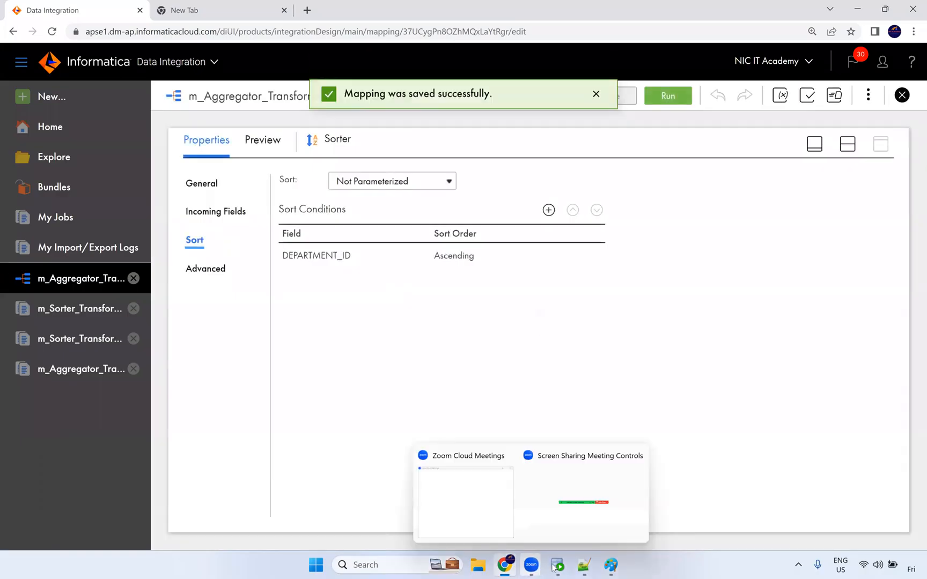
Step: Run the mapping in the NIC runtime environment and refresh the jobs list to check its status and rows processed
{"action": "left_click", "coordinate": [667, 99]}
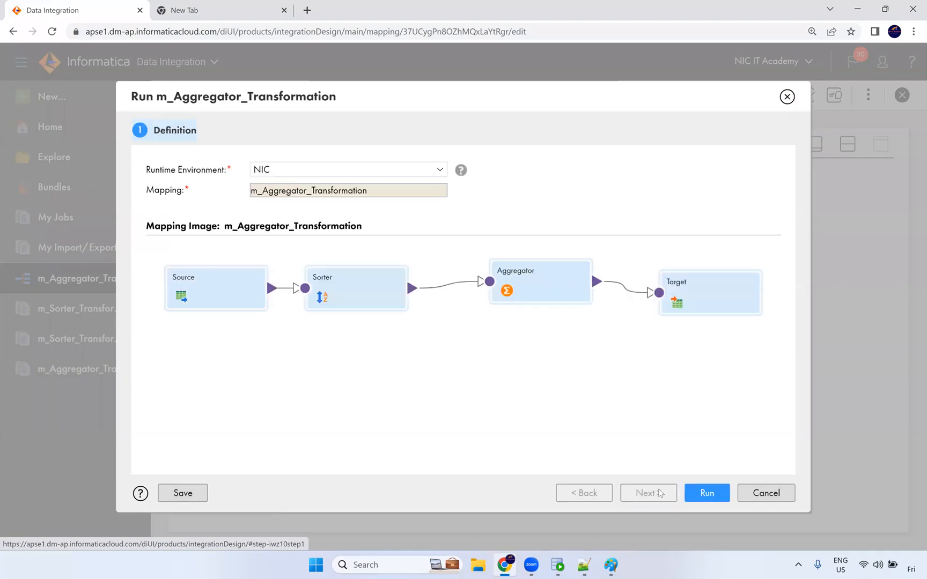
{"action": "left_click", "coordinate": [702, 500]}
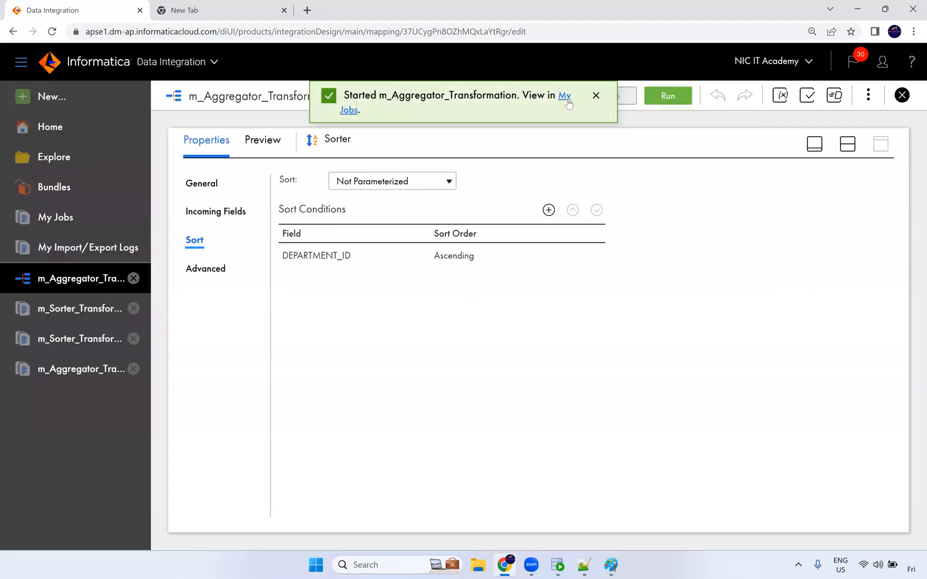
{"action": "left_click", "coordinate": [566, 100]}
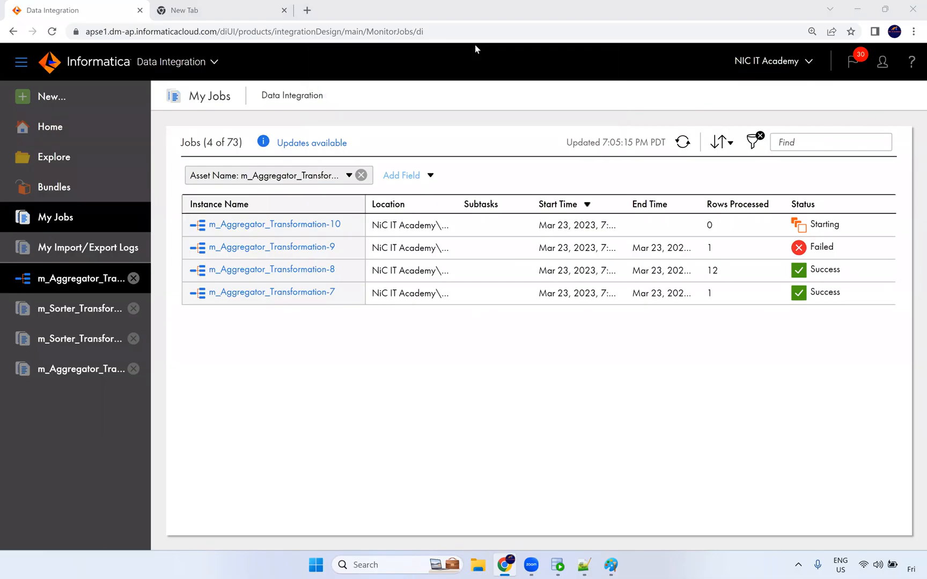
{"action": "left_click", "coordinate": [683, 142]}
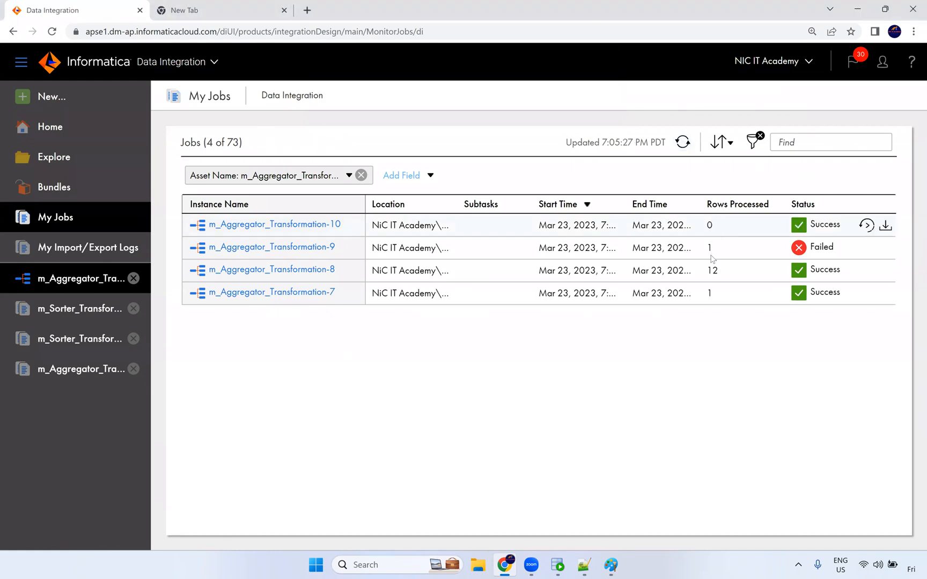
{"action": "left_click", "coordinate": [684, 143]}
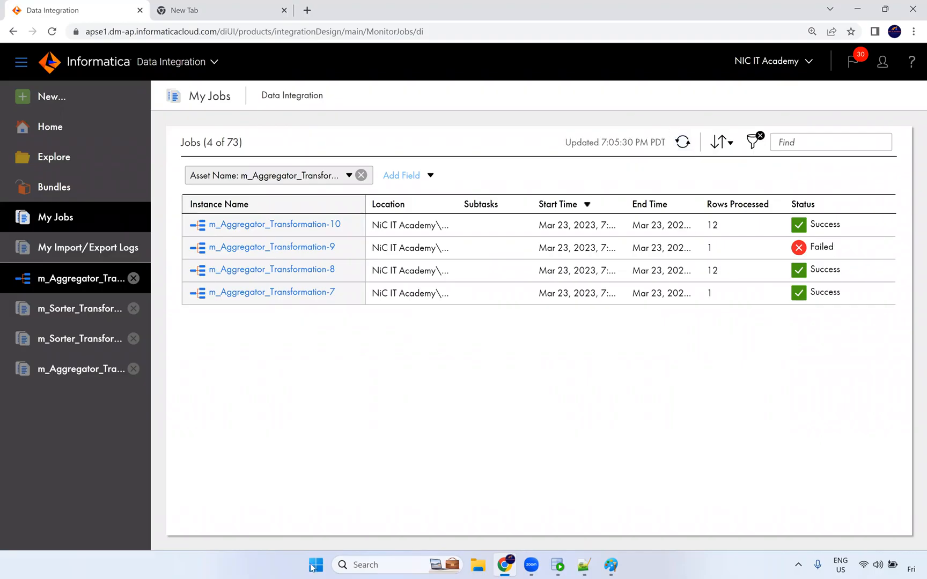
Step: Switch to Oracle SQL Developer, rerun the t_employees query, and examine the salary and department columns of the results
{"action": "left_click", "coordinate": [557, 565]}
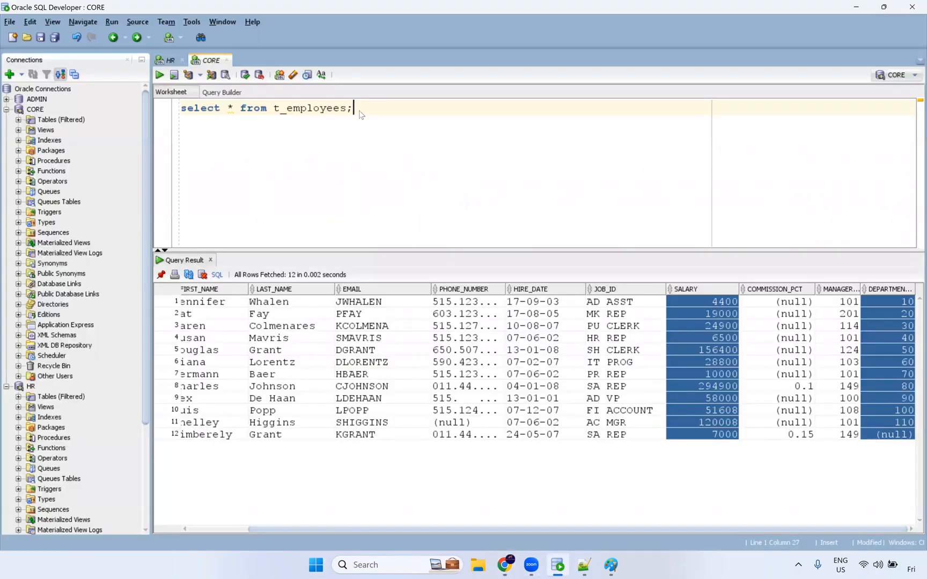
{"action": "key", "text": "ctrl+Return"}
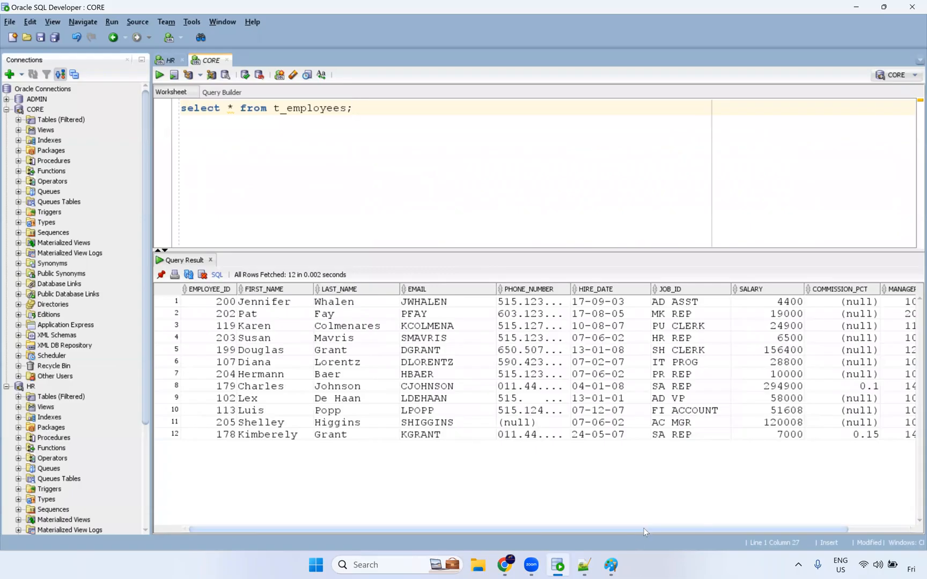
{"action": "left_click", "coordinate": [867, 531]}
{"action": "left_click_drag", "start_coordinate": [726, 304], "coordinate": [719, 439]}
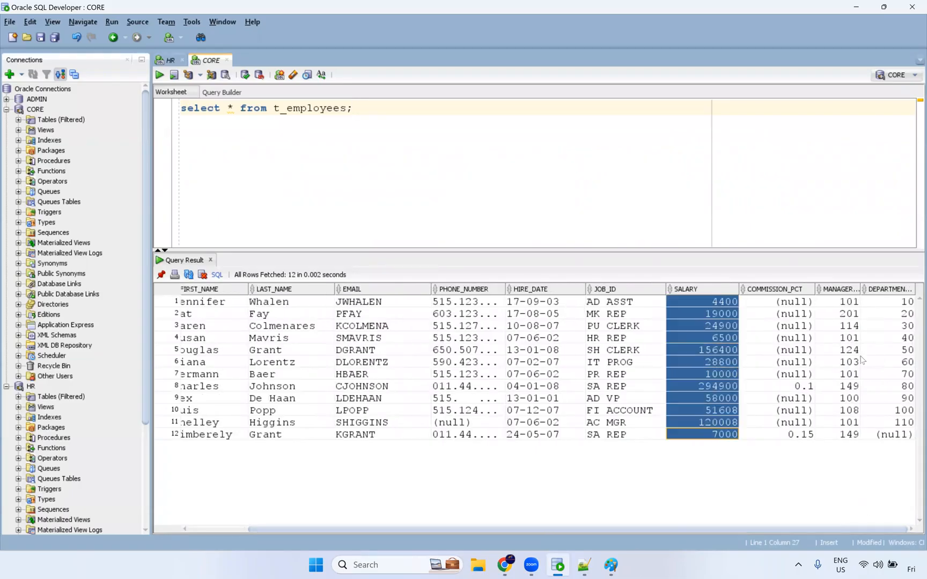
{"action": "left_click_drag", "start_coordinate": [902, 302], "coordinate": [889, 422]}
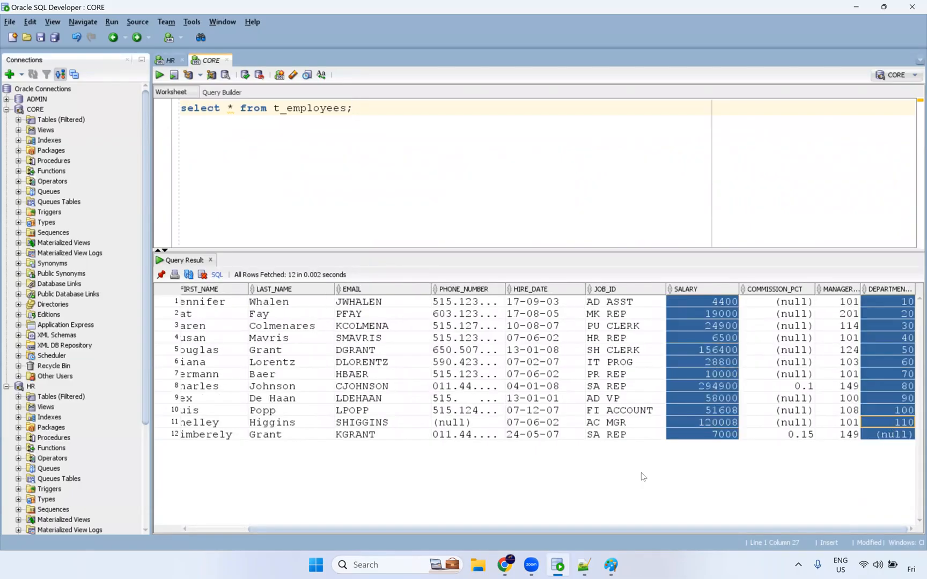
Step: Return to the mapping in Data Integration, remove the Aggregator's group-by field, and open its aggregate expressions
{"action": "left_click", "coordinate": [504, 565]}
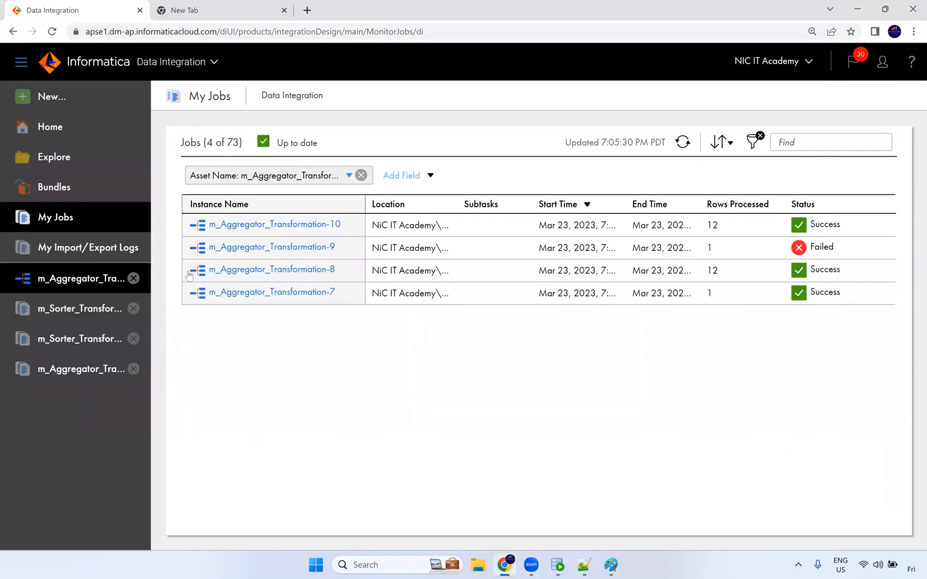
{"action": "left_click", "coordinate": [86, 283]}
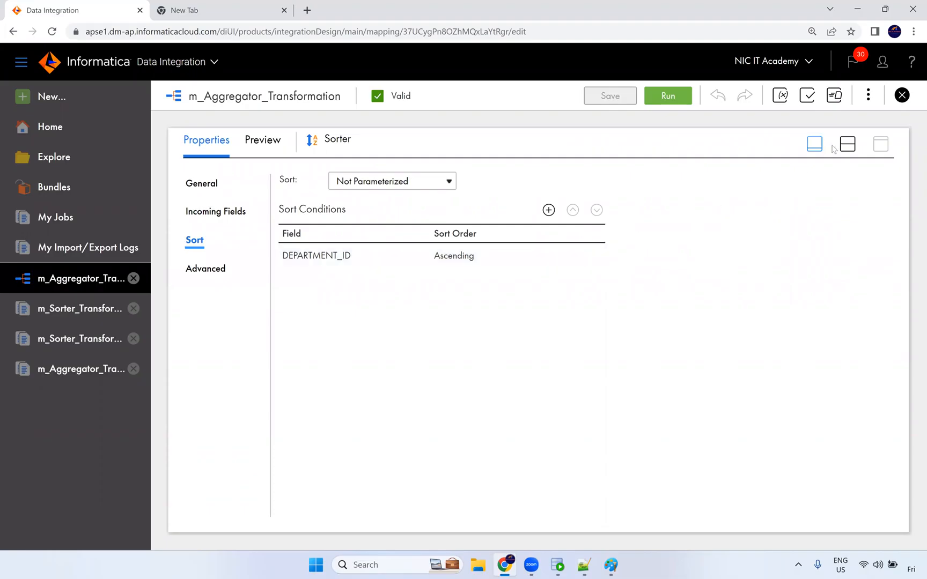
{"action": "left_click", "coordinate": [847, 144]}
{"action": "left_click", "coordinate": [571, 222]}
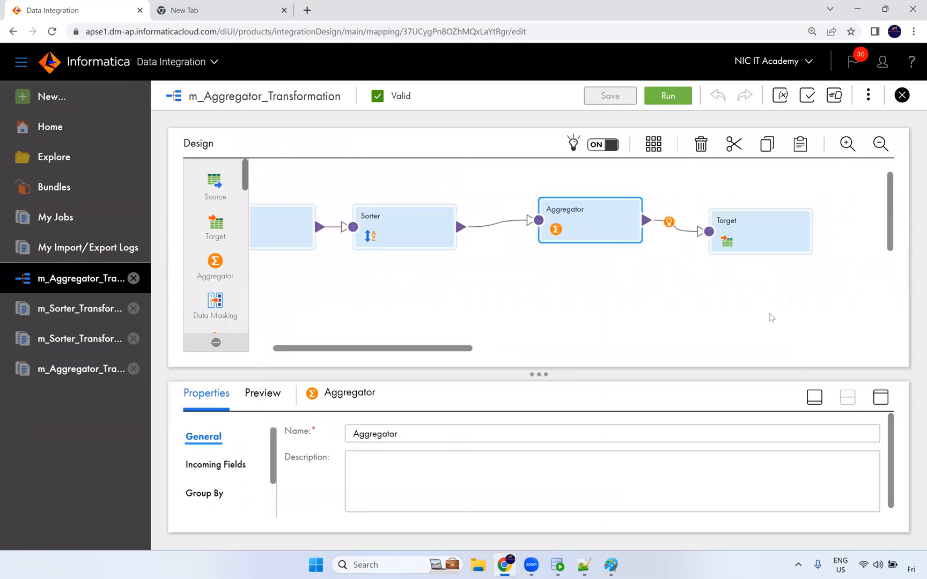
{"action": "left_click", "coordinate": [880, 400]}
{"action": "left_click", "coordinate": [197, 271]}
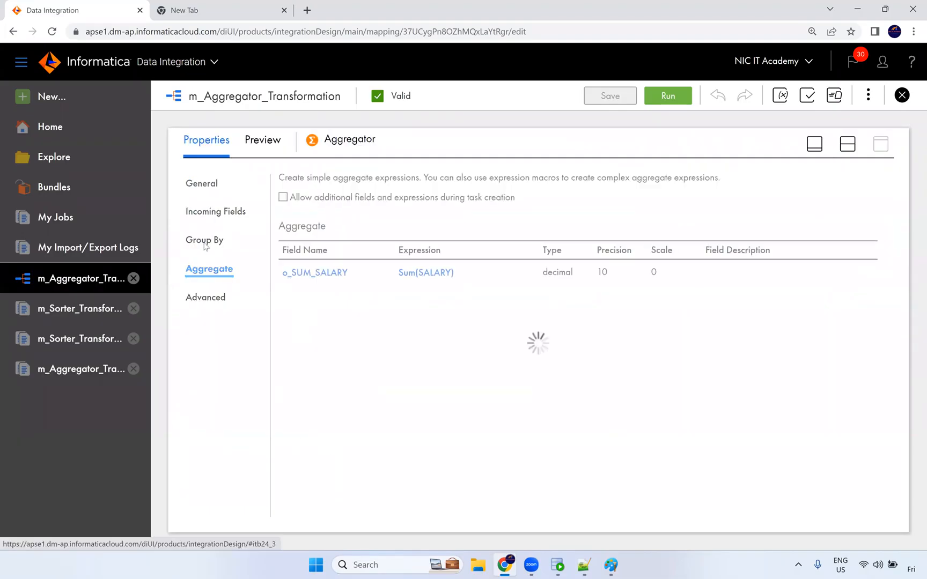
{"action": "left_click", "coordinate": [222, 243]}
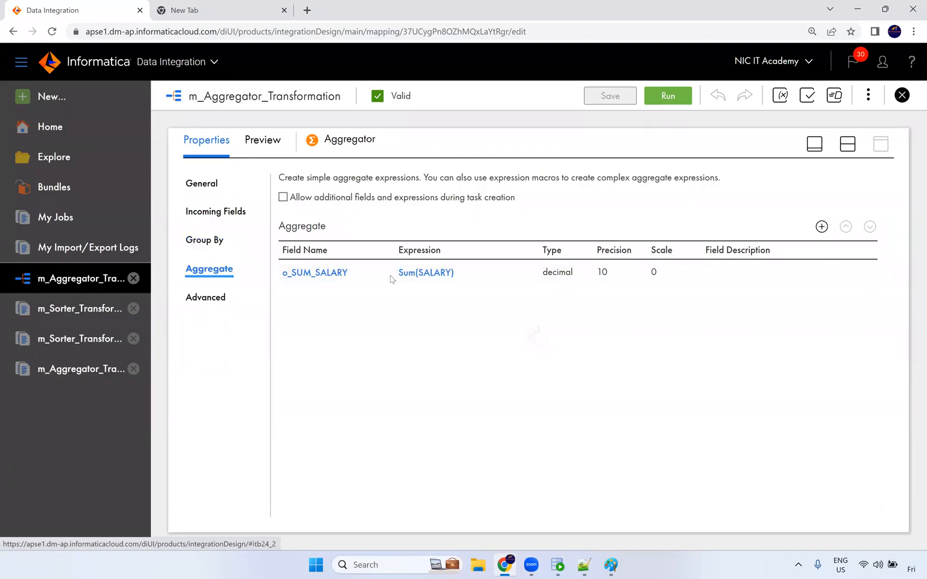
{"action": "left_click", "coordinate": [543, 272]}
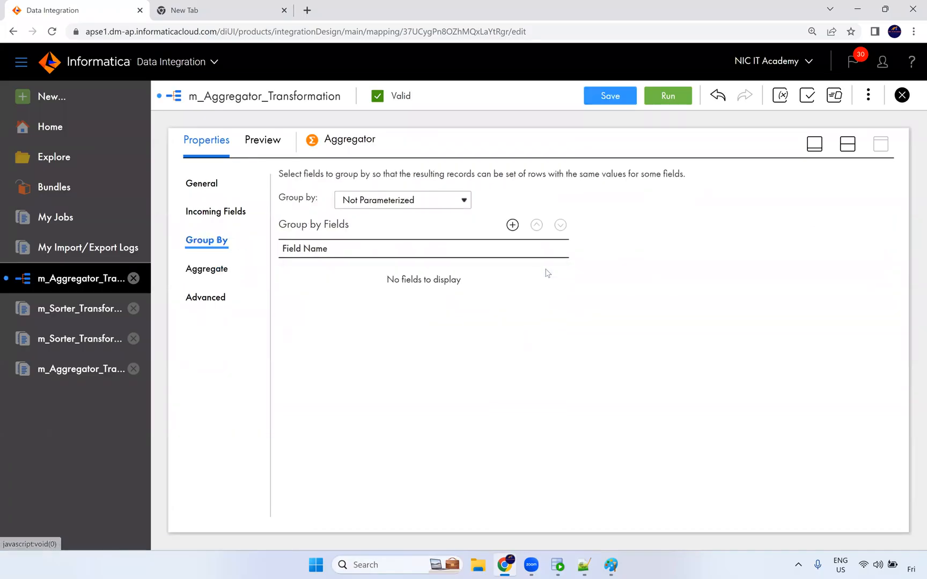
{"action": "left_click", "coordinate": [222, 271]}
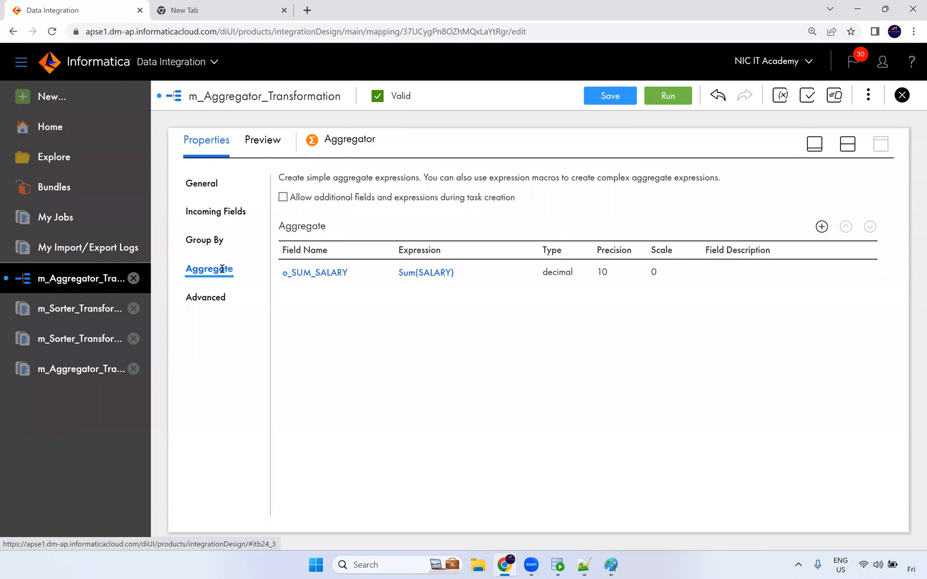
Step: Delete the Sorter from the mapping, link its upstream source directly to the Aggregator, and save
{"action": "left_click", "coordinate": [216, 298]}
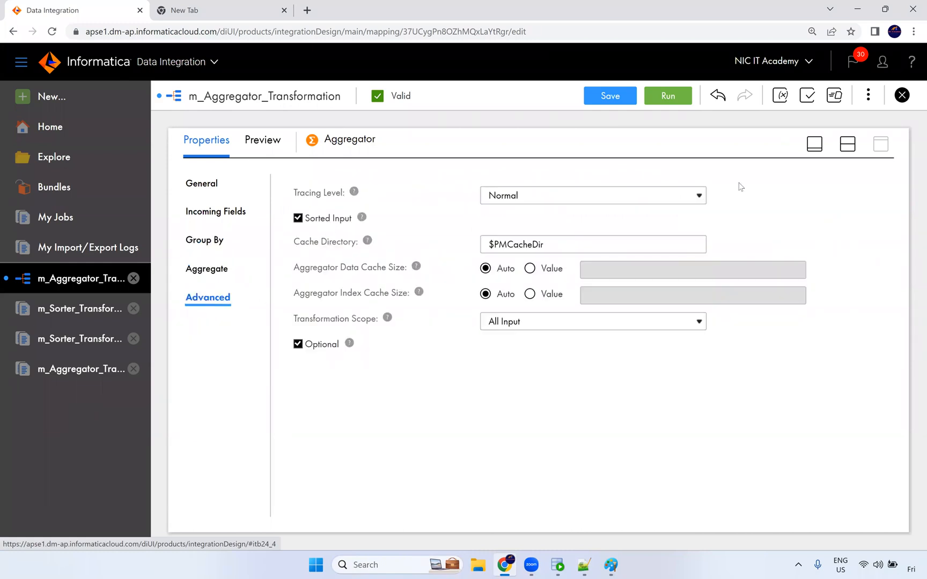
{"action": "left_click", "coordinate": [847, 144]}
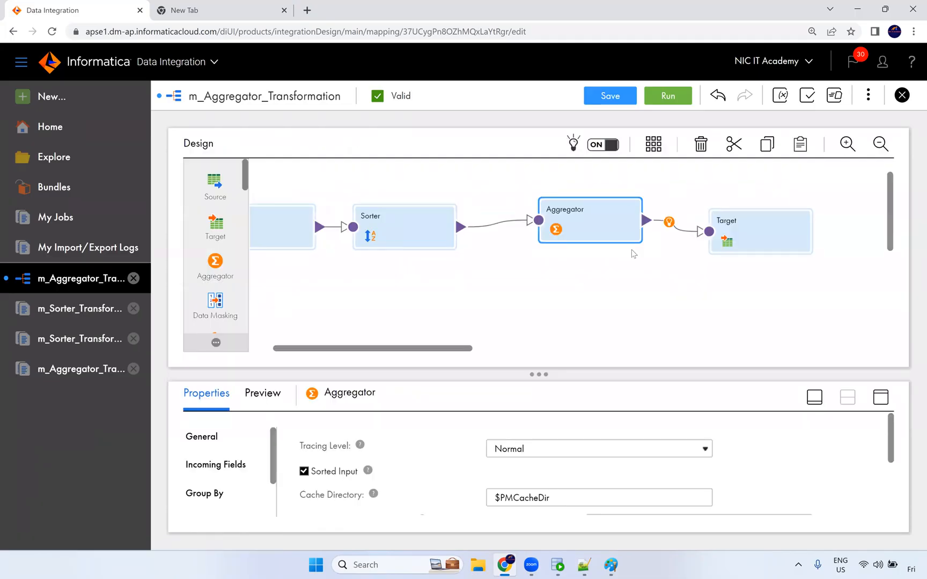
{"action": "left_click_drag", "start_coordinate": [576, 173], "coordinate": [589, 279]}
{"action": "left_click", "coordinate": [414, 236]}
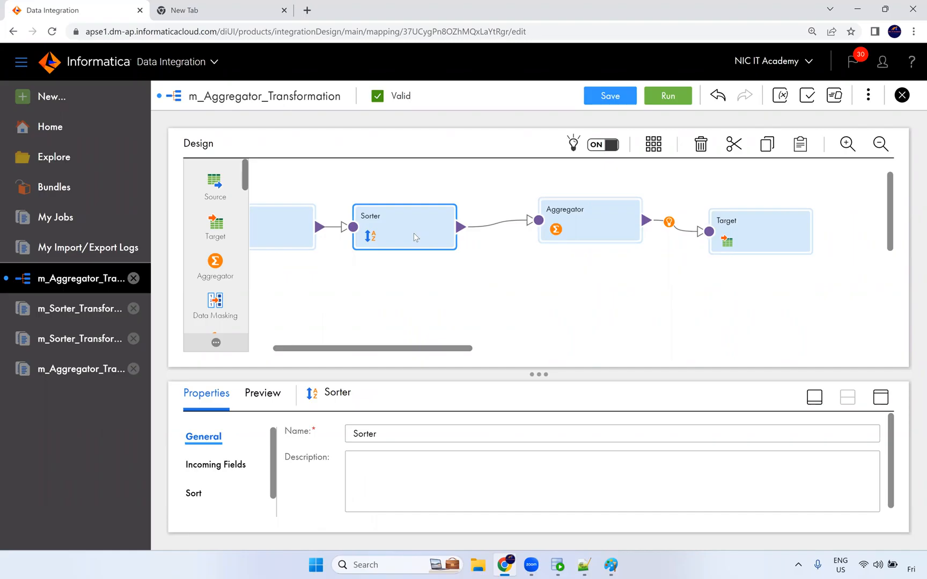
{"action": "key", "text": "Delete"}
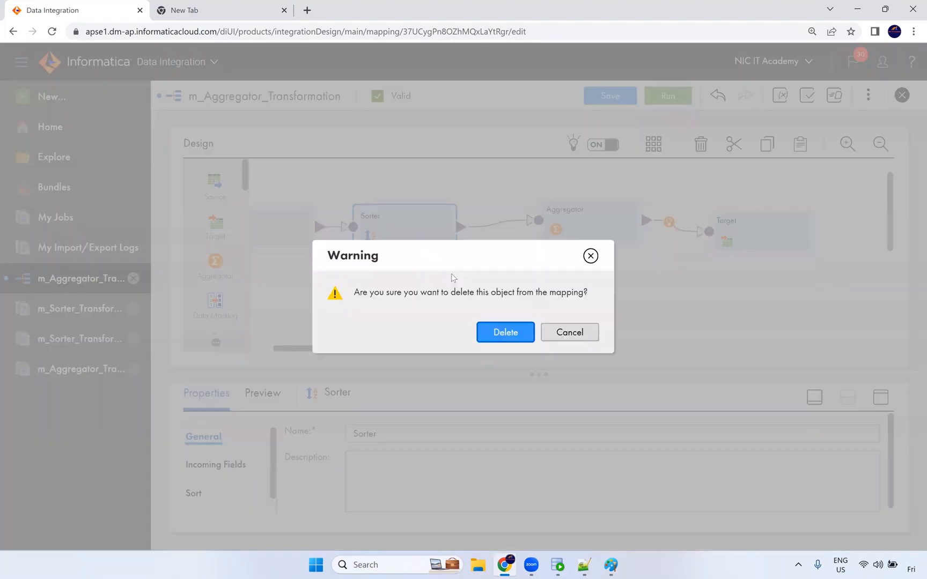
{"action": "left_click", "coordinate": [507, 332]}
{"action": "left_click_drag", "start_coordinate": [321, 226], "coordinate": [535, 226]}
{"action": "left_click", "coordinate": [609, 98]}
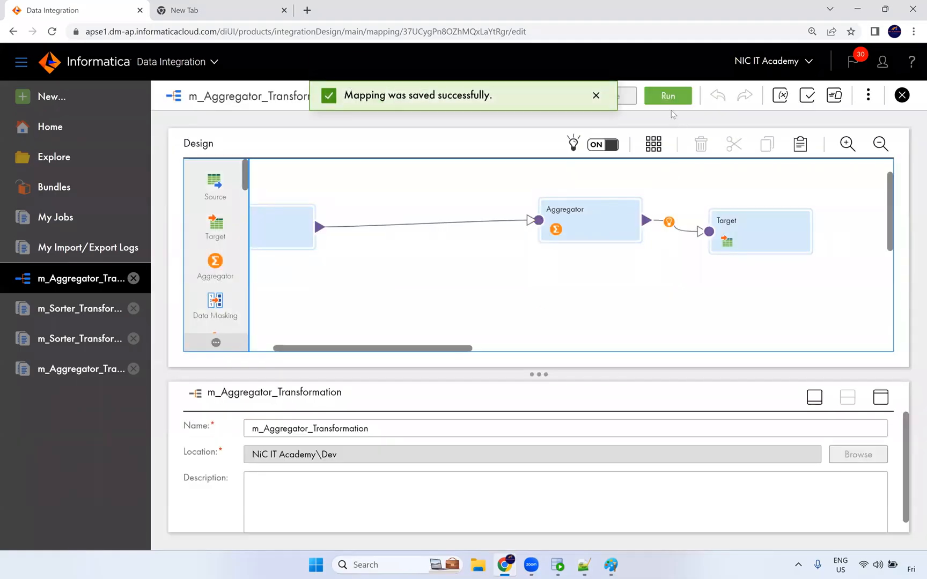
Step: Run m_Aggregator_Transformation in the NIC runtime environment and refresh the jobs list until the run finishes
{"action": "left_click", "coordinate": [676, 99]}
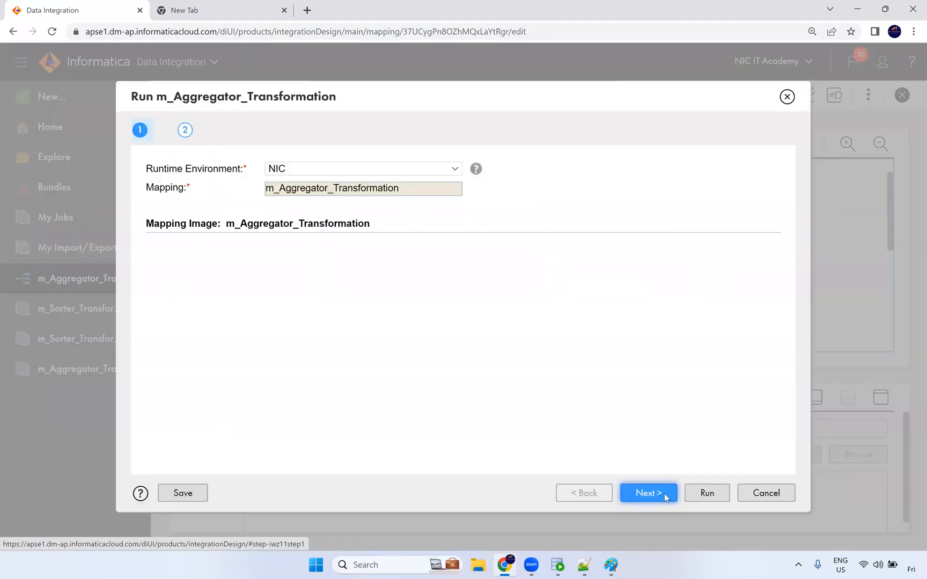
{"action": "left_click", "coordinate": [705, 493]}
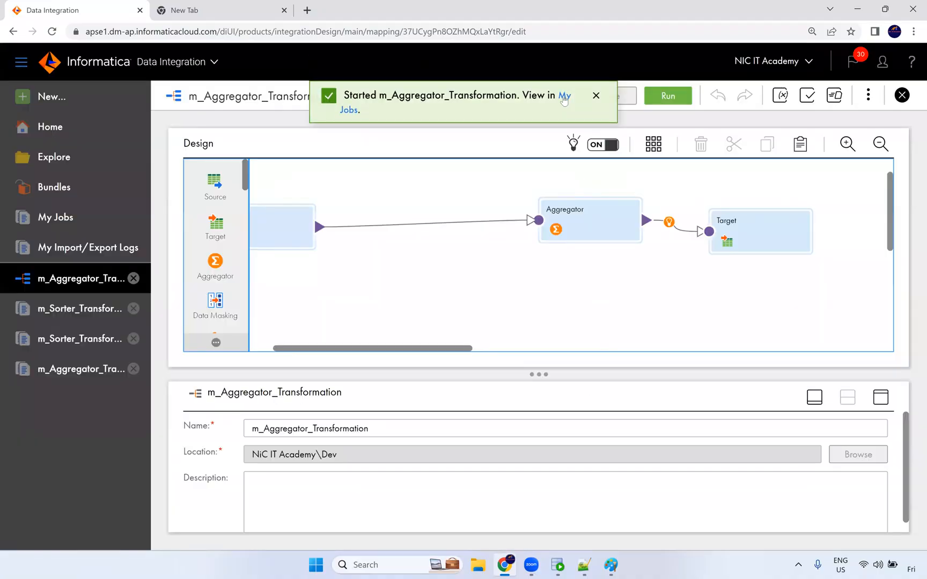
{"action": "left_click", "coordinate": [563, 100]}
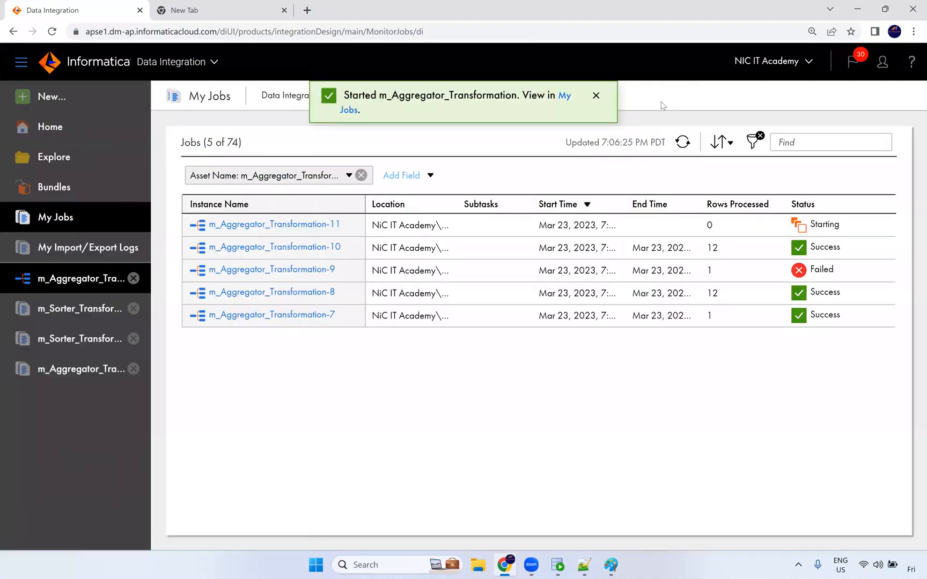
{"action": "left_click", "coordinate": [684, 142]}
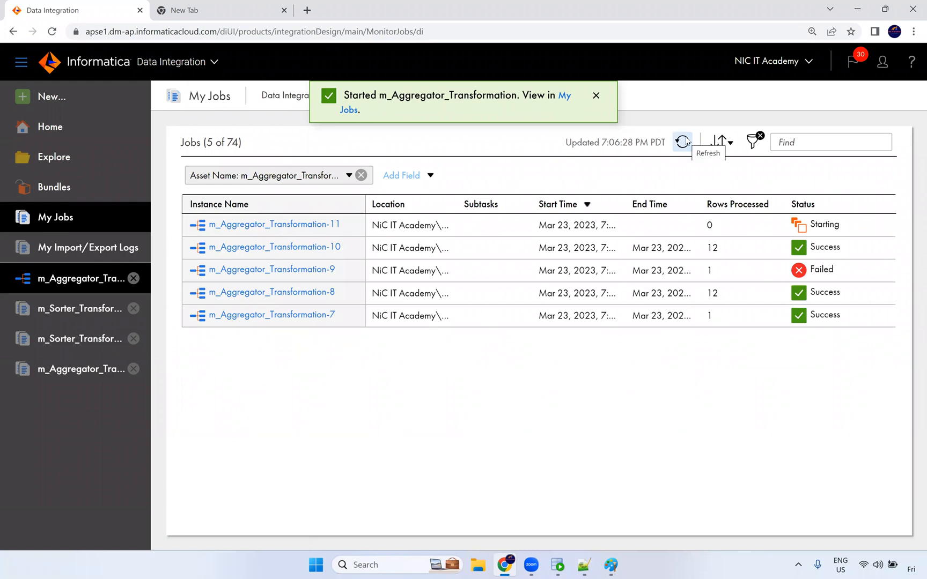
{"action": "left_click", "coordinate": [683, 142]}
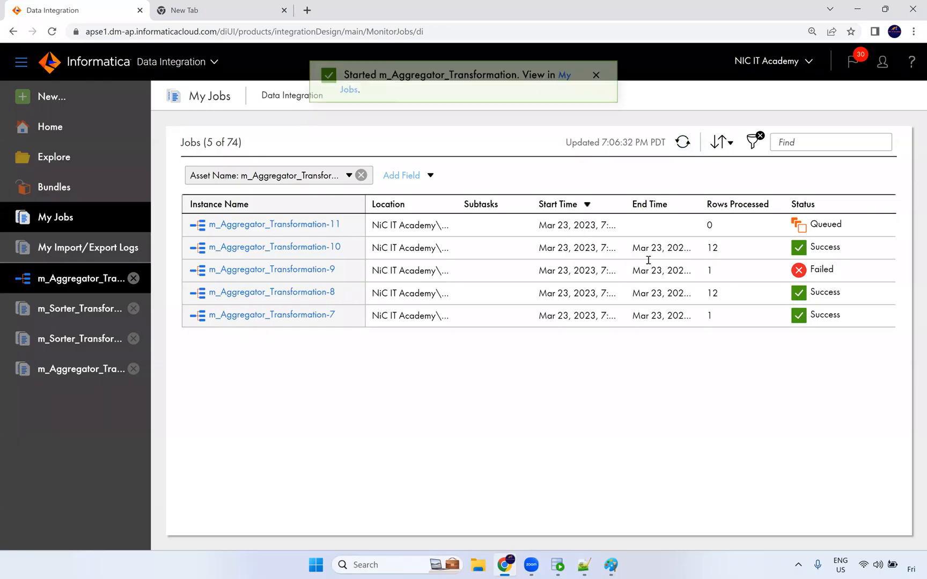
{"action": "left_click", "coordinate": [683, 142]}
{"action": "left_click", "coordinate": [682, 142]}
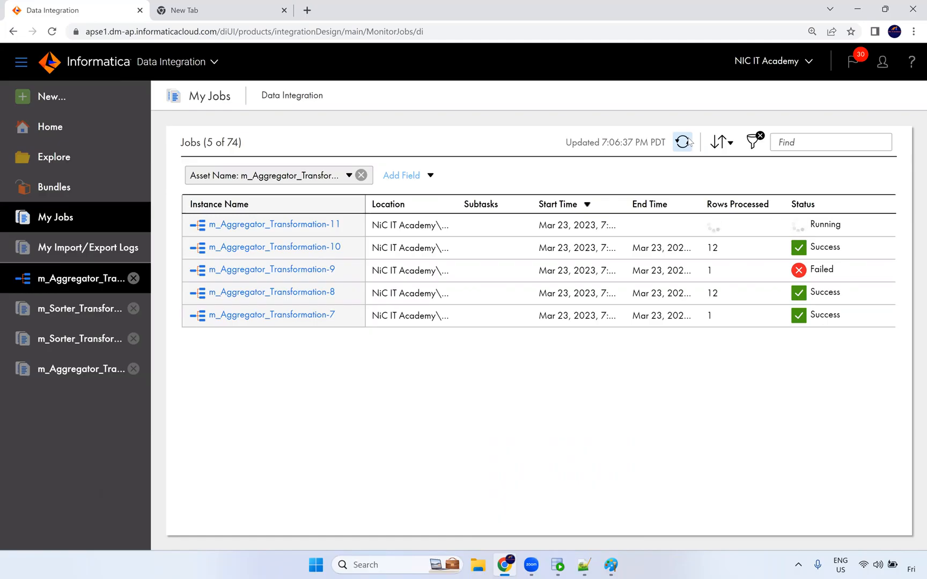
{"action": "left_click", "coordinate": [683, 142]}
{"action": "left_click", "coordinate": [690, 142]}
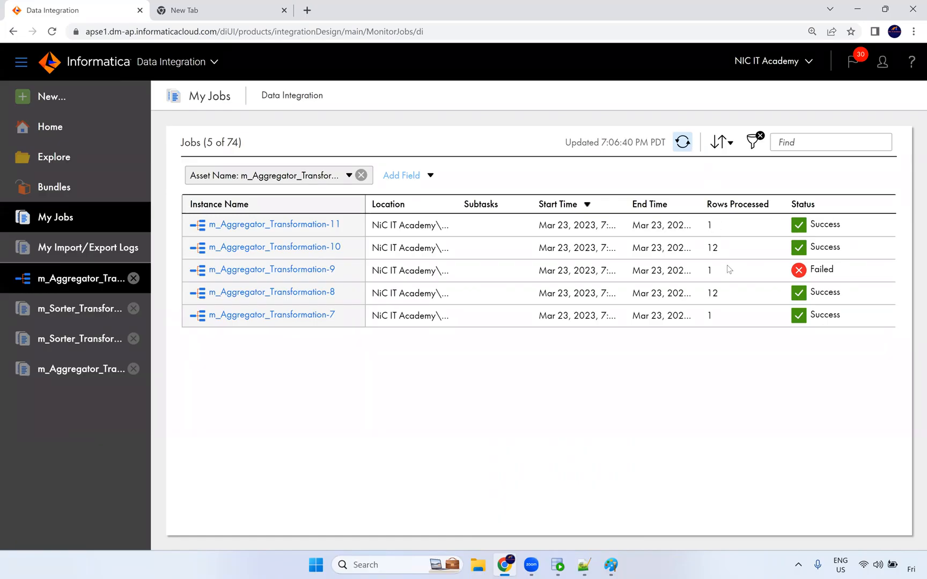
Step: Switch to Oracle SQL Developer, rerun the t_employees query, and check the summed value in the SALARY column
{"action": "left_click", "coordinate": [557, 566]}
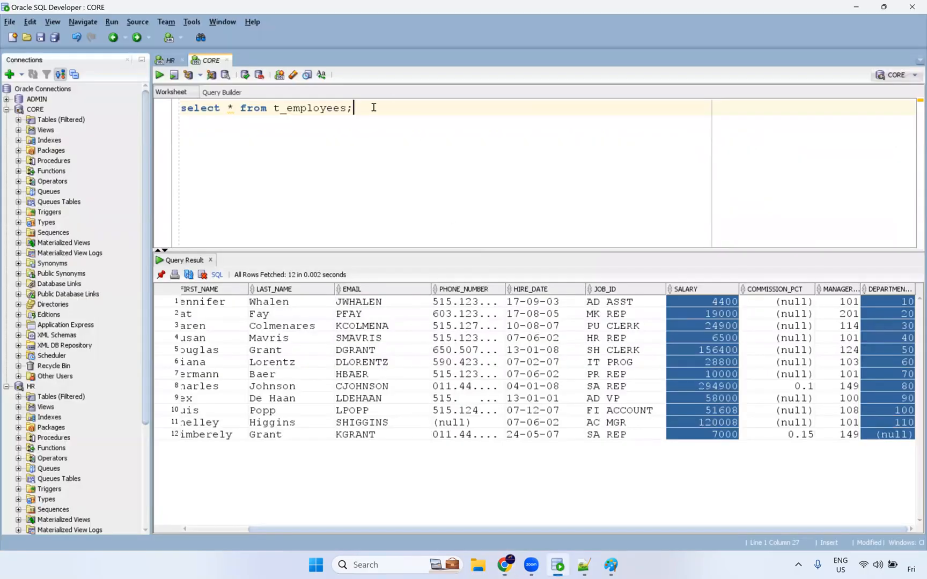
{"action": "key", "text": "ctrl+Return"}
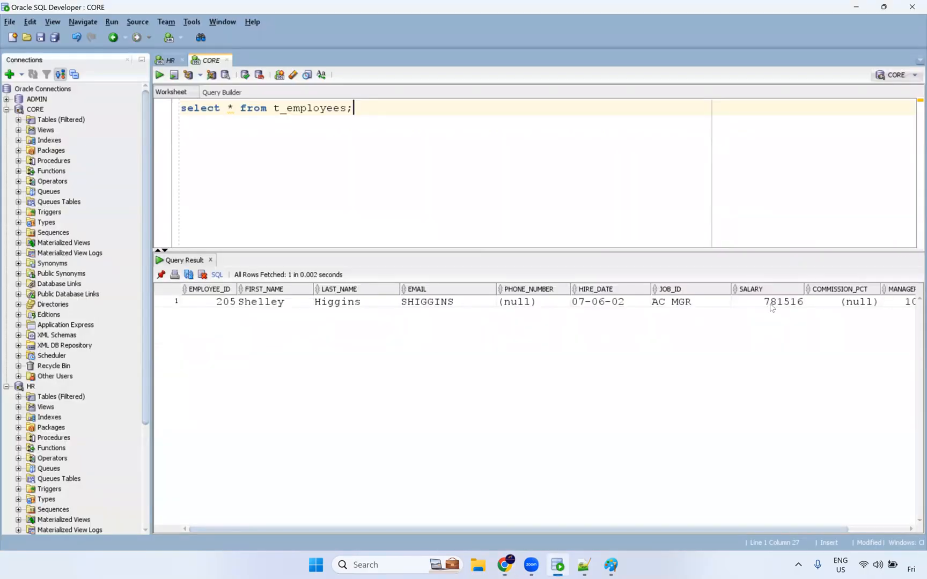
{"action": "scroll", "coordinate": [663, 530], "scroll_direction": "right", "scroll_amount": 1}
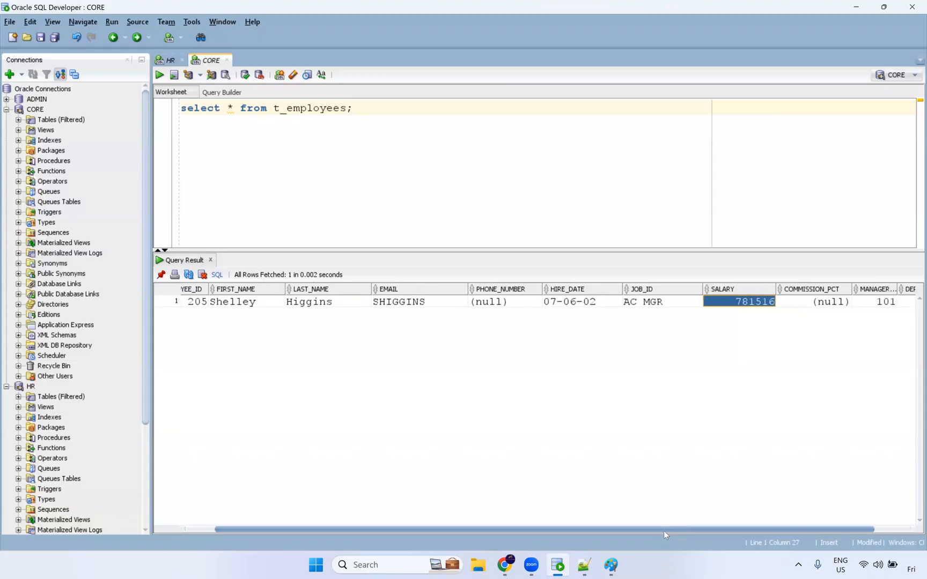
Step: Return to m_Aggregator_Transformation in Data Integration and move the Aggregator closer to the source, in line with its neighbours
{"action": "left_click", "coordinate": [504, 565]}
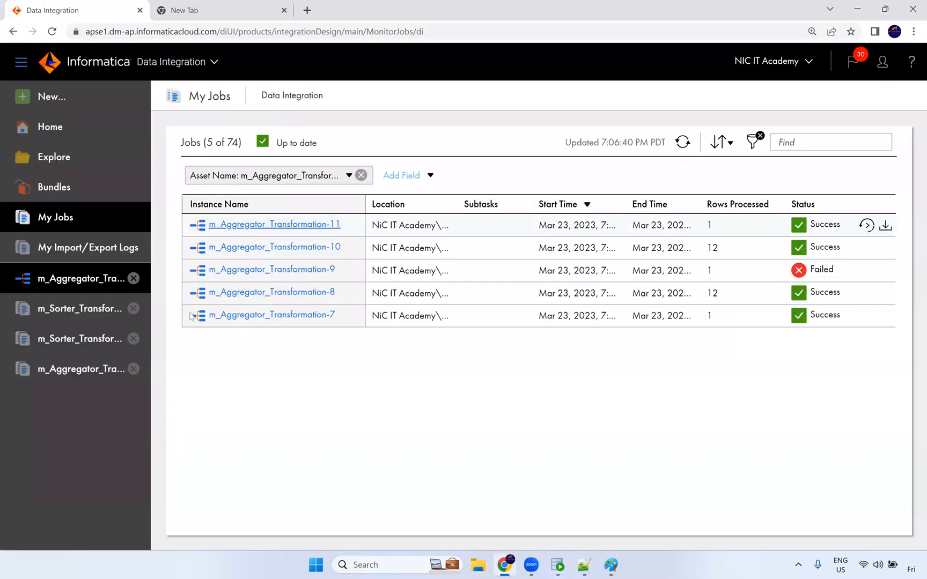
{"action": "left_click", "coordinate": [77, 280]}
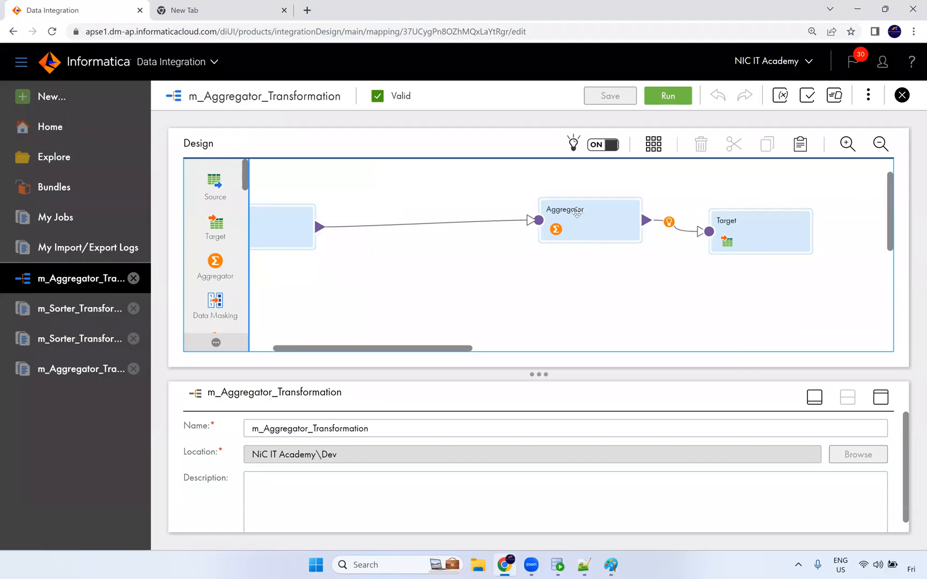
{"action": "left_click", "coordinate": [575, 213]}
{"action": "left_click_drag", "start_coordinate": [519, 207], "coordinate": [466, 202]}
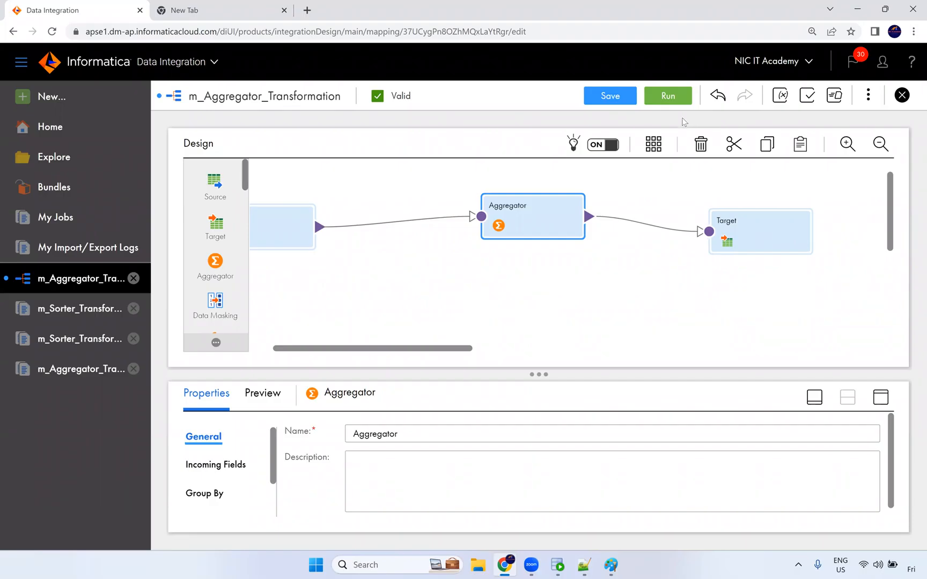
{"action": "left_click_drag", "start_coordinate": [529, 217], "coordinate": [514, 230]}
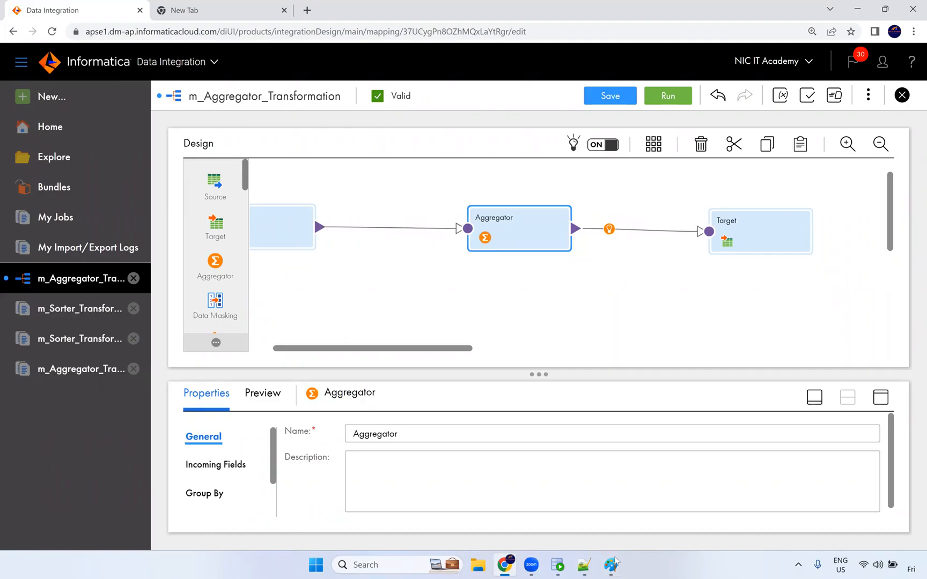
Step: Switch to Notepad++ and delete all the Aggregator notes below the underlined heading
{"action": "left_click", "coordinate": [583, 561]}
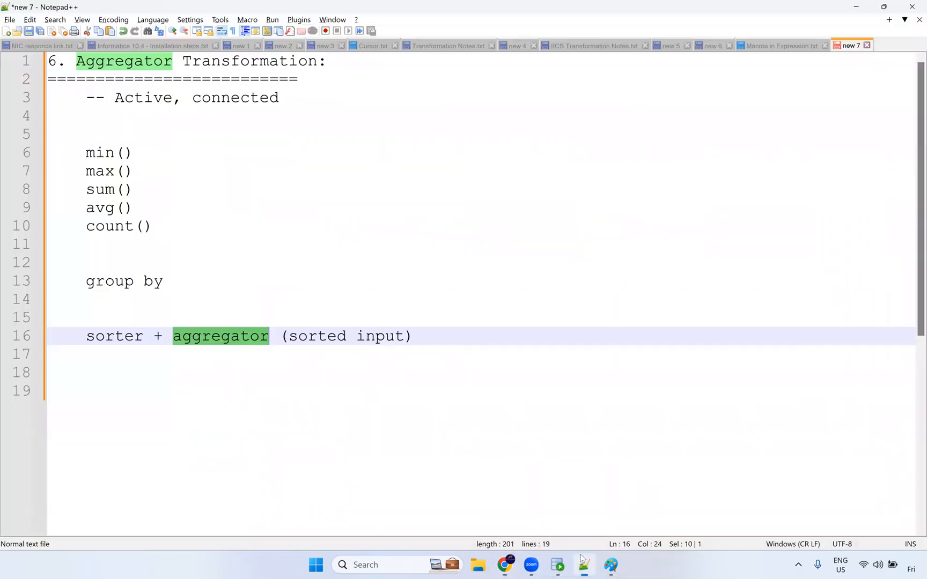
{"action": "left_click_drag", "start_coordinate": [421, 339], "coordinate": [24, 99]}
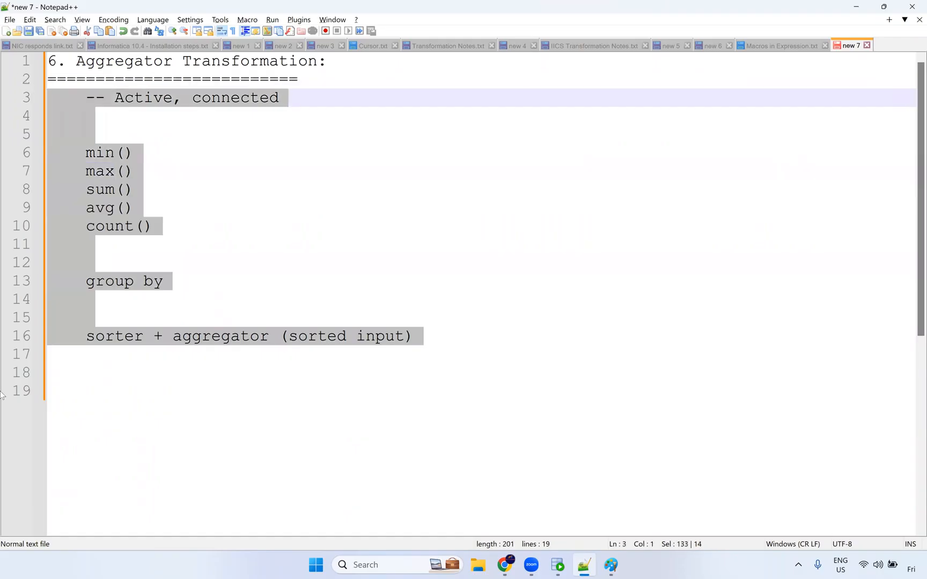
{"action": "key", "text": "Delete"}
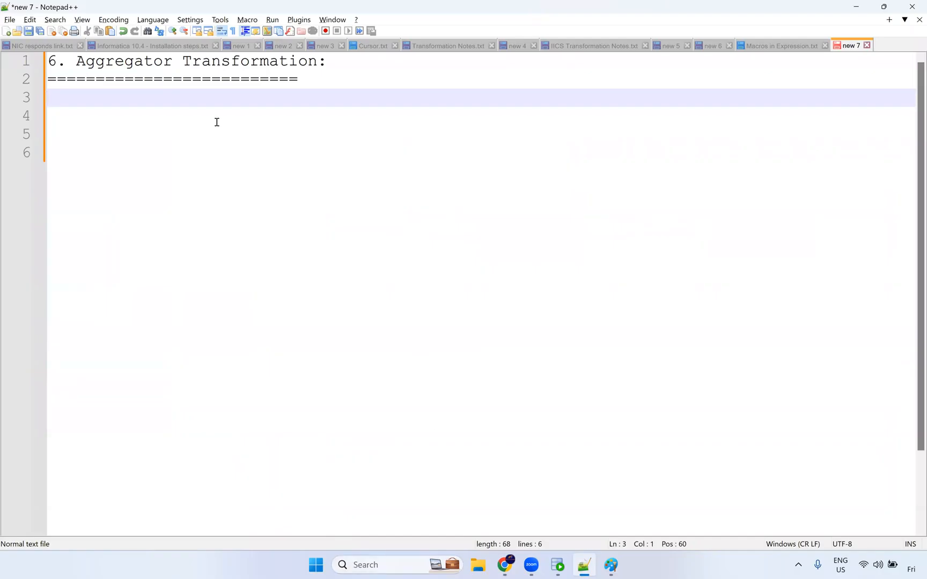
Step: Change the notes heading to "7. Router Transformation:" and shorten its underline by one character
{"action": "double_click", "coordinate": [129, 63]}
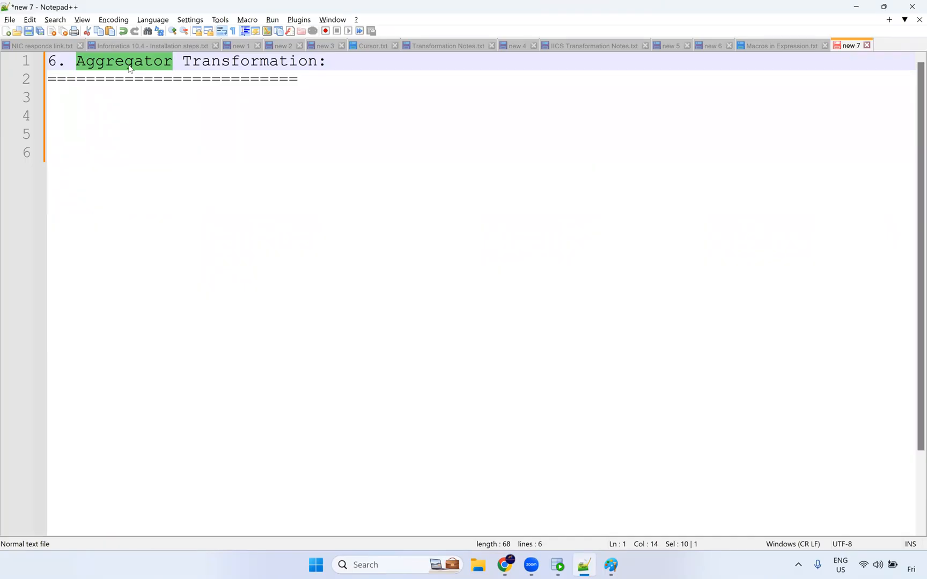
{"action": "key", "text": "Left"}
{"action": "key", "text": "BackSpace"}
{"action": "type", "text": "7"}
{"action": "key", "text": "Right"}
{"action": "key", "text": "Right"}
{"action": "key", "text": "Right"}
{"action": "key", "text": "Right"}
{"action": "key", "text": "Right"}
{"action": "key", "text": "Right"}
{"action": "key", "text": "Right"}
{"action": "key", "text": "Right"}
{"action": "key", "text": "BackSpace"}
{"action": "key", "text": "BackSpace"}
{"action": "key", "text": "BackSpace"}
{"action": "key", "text": "BackSpace"}
{"action": "key", "text": "BackSpace"}
{"action": "key", "text": "BackSpace"}
{"action": "key", "text": "BackSpace"}
{"action": "key", "text": "BackSpace"}
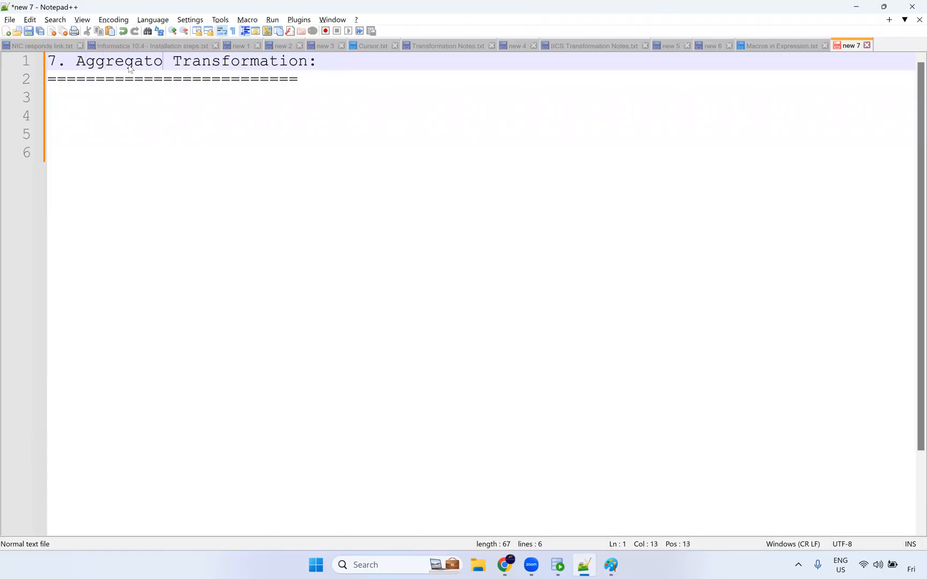
{"action": "key", "text": "BackSpace"}
{"action": "key", "text": "BackSpace"}
{"action": "type", "text": "T"}
{"action": "key", "text": "BackSpace"}
{"action": "type", "text": "Router T"}
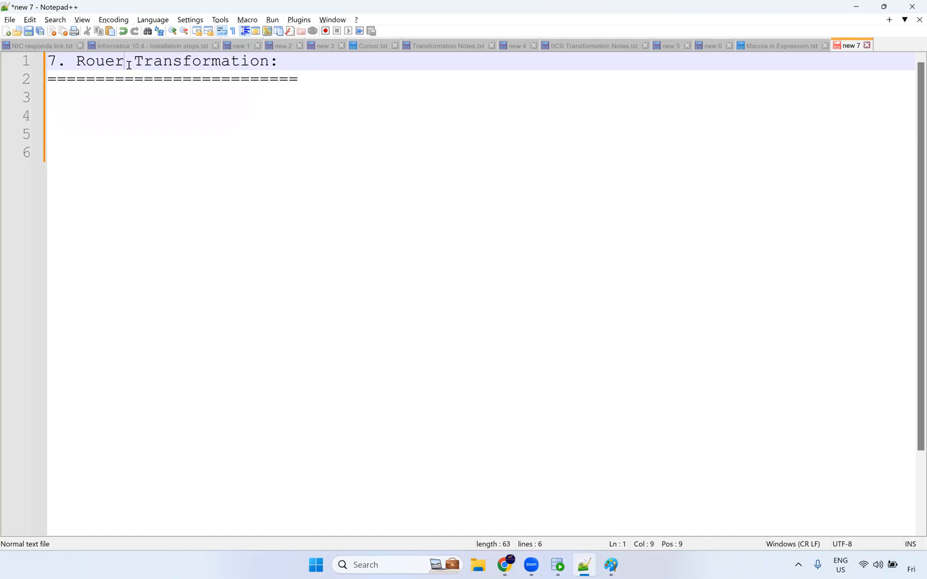
{"action": "type", "text": "r"}
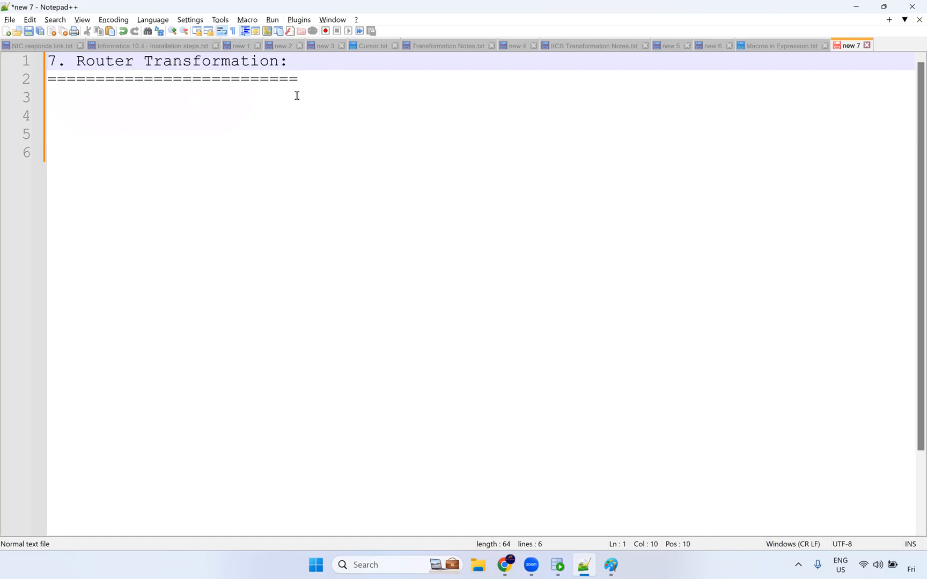
{"action": "left_click", "coordinate": [314, 80]}
{"action": "key", "text": "BackSpace"}
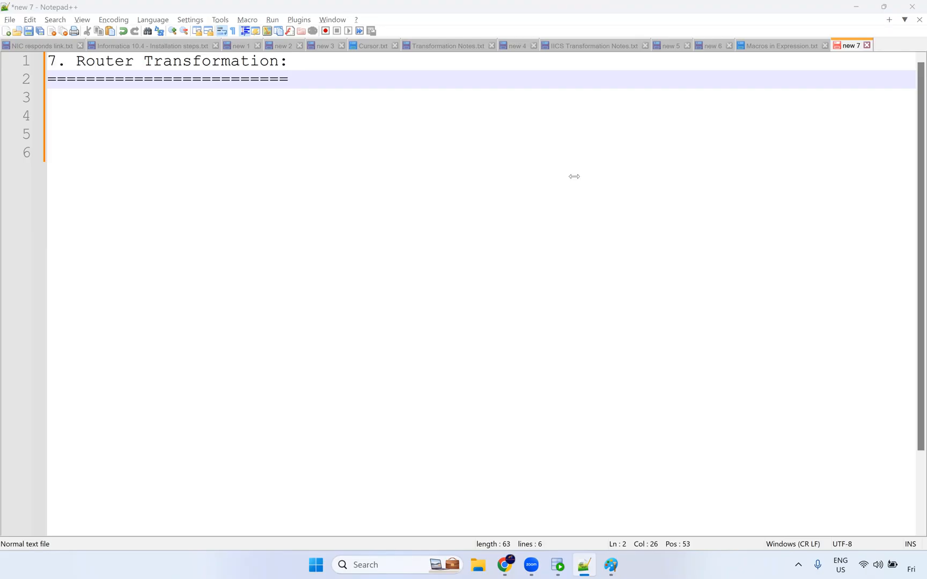
Step: In the HR worksheet of SQL Developer, replace the query's column list with * and run it
{"action": "left_click", "coordinate": [558, 564]}
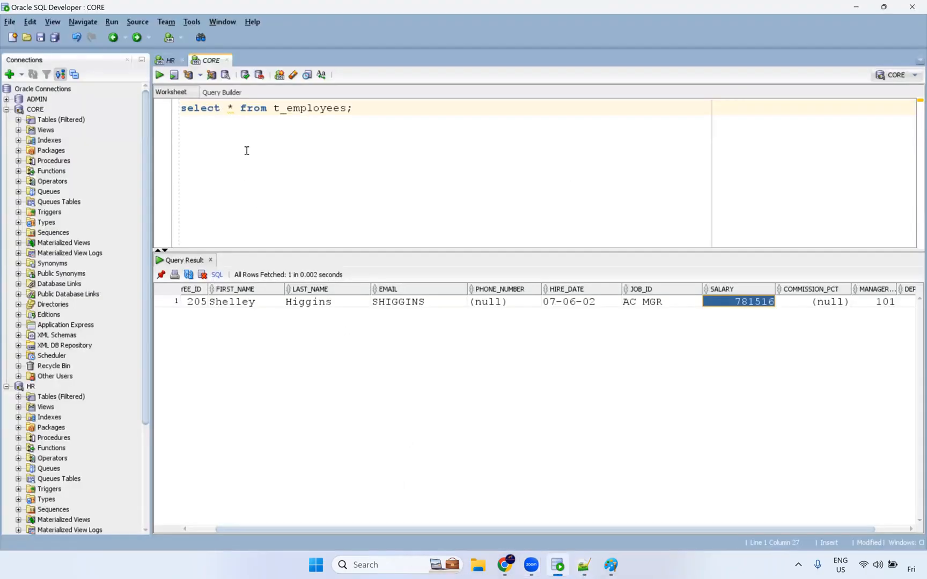
{"action": "left_click", "coordinate": [170, 60]}
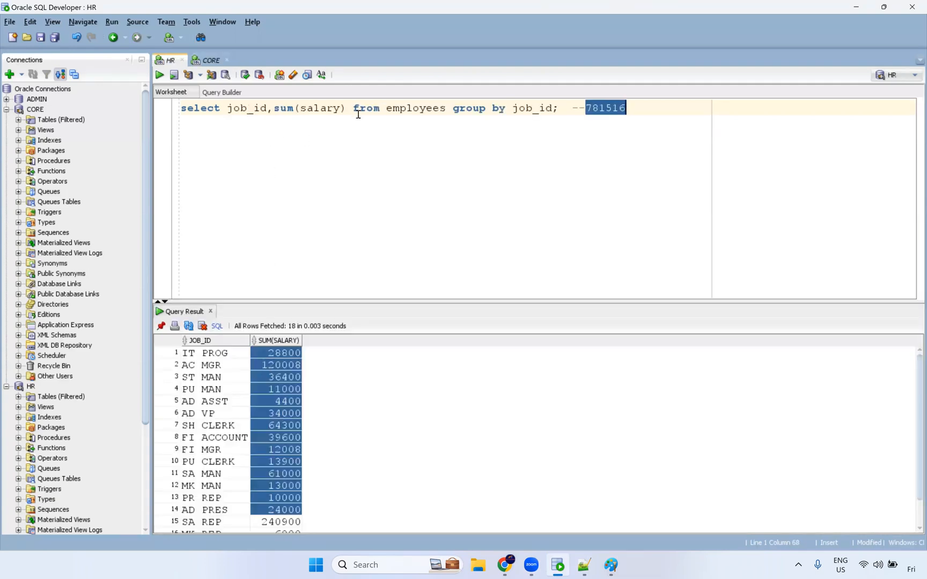
{"action": "left_click_drag", "start_coordinate": [346, 108], "coordinate": [229, 105]}
{"action": "type", "text": "*"}
{"action": "key", "text": "ctrl+Return"}
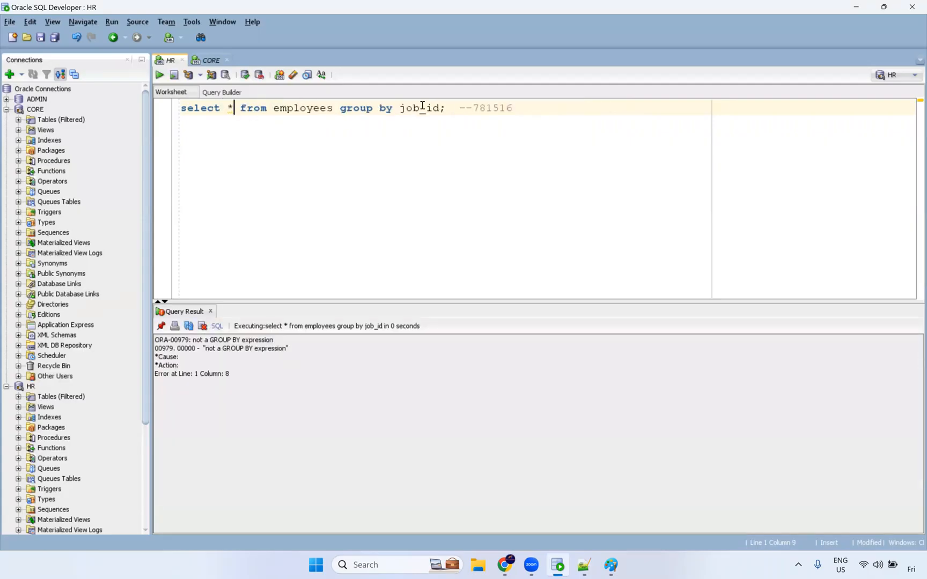
Step: End the query with a semicolon after employees, run it, and remove the leftover group by job_id clause
{"action": "left_click", "coordinate": [340, 110]}
{"action": "type", "text": "-"}
{"action": "key", "text": "Left"}
{"action": "key", "text": "Left"}
{"action": "type", "text": ";"}
{"action": "key", "text": "ctrl+Return"}
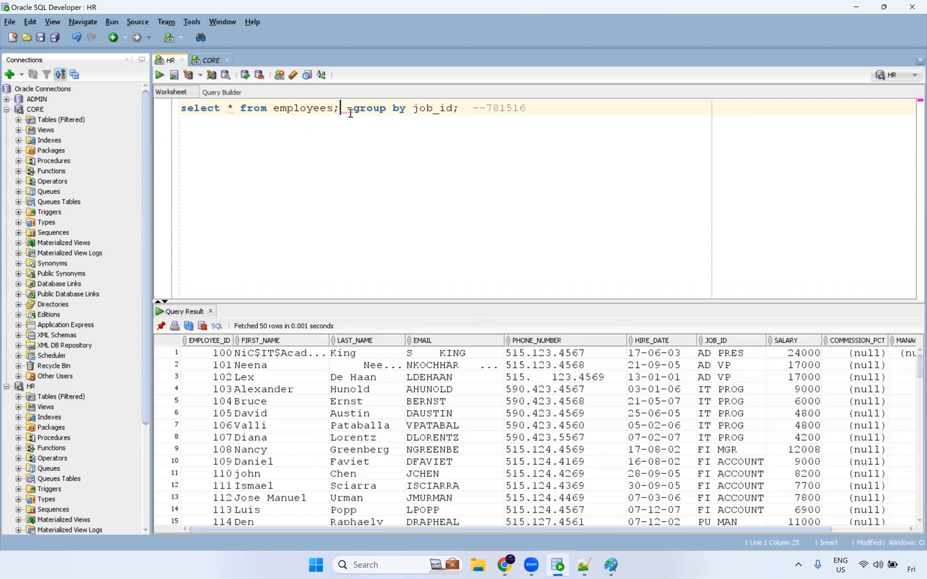
{"action": "left_click_drag", "start_coordinate": [346, 108], "coordinate": [453, 109]}
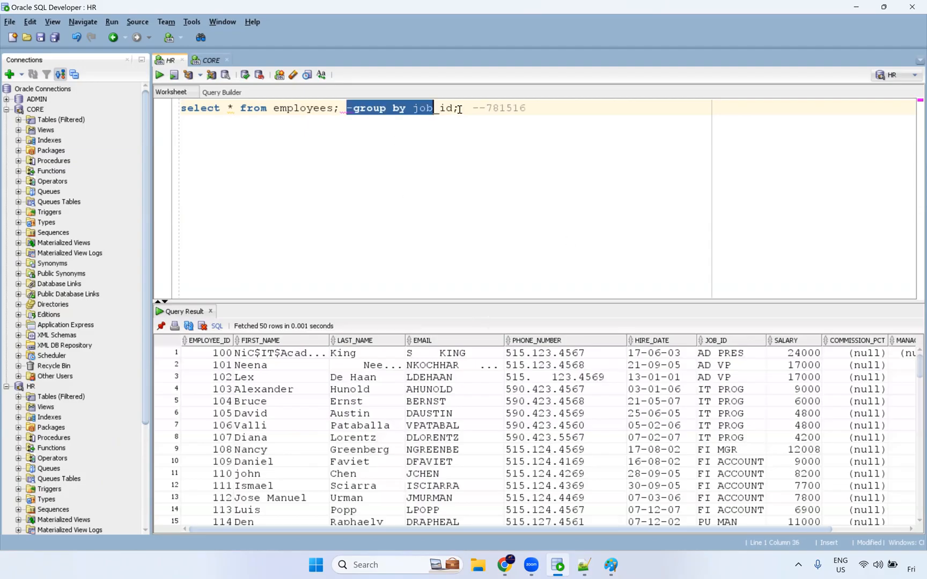
{"action": "key", "text": "Delete"}
Step: Examine individual values in the SALARY column of the employees query results
{"action": "left_click_drag", "start_coordinate": [807, 376], "coordinate": [808, 474]}
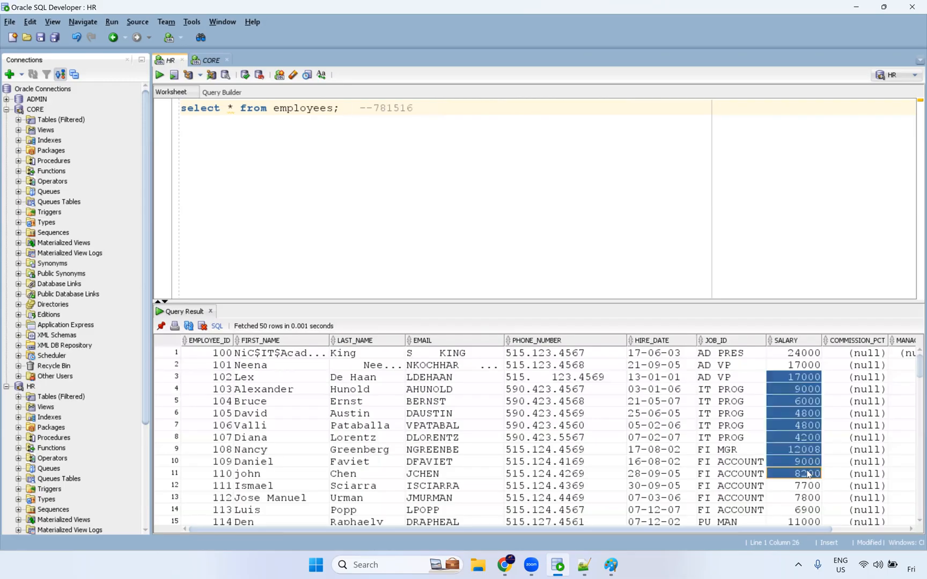
{"action": "left_click", "coordinate": [803, 366]}
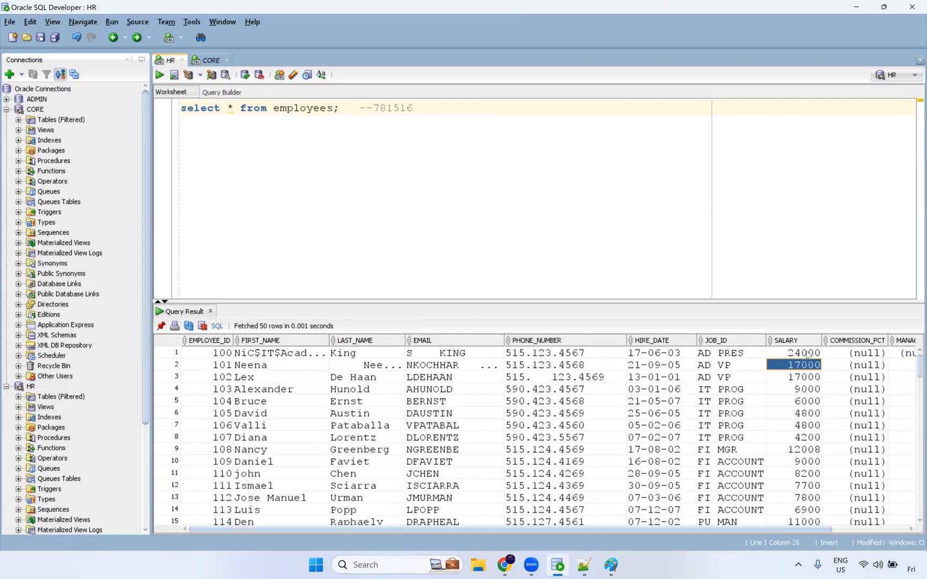
{"action": "left_click", "coordinate": [807, 354]}
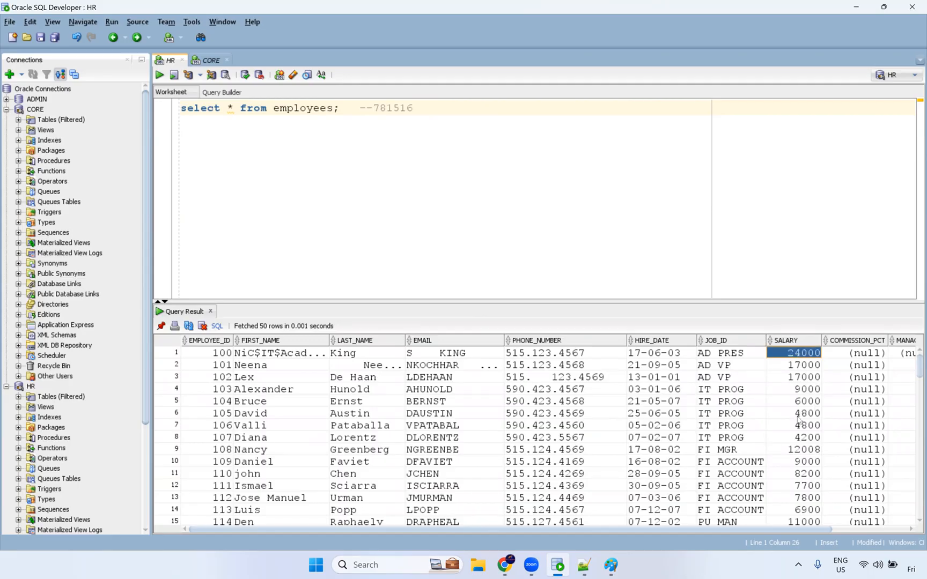
Step: Examine the SALARY values through the rows of the employees query results
{"action": "left_click_drag", "start_coordinate": [799, 449], "coordinate": [794, 365]}
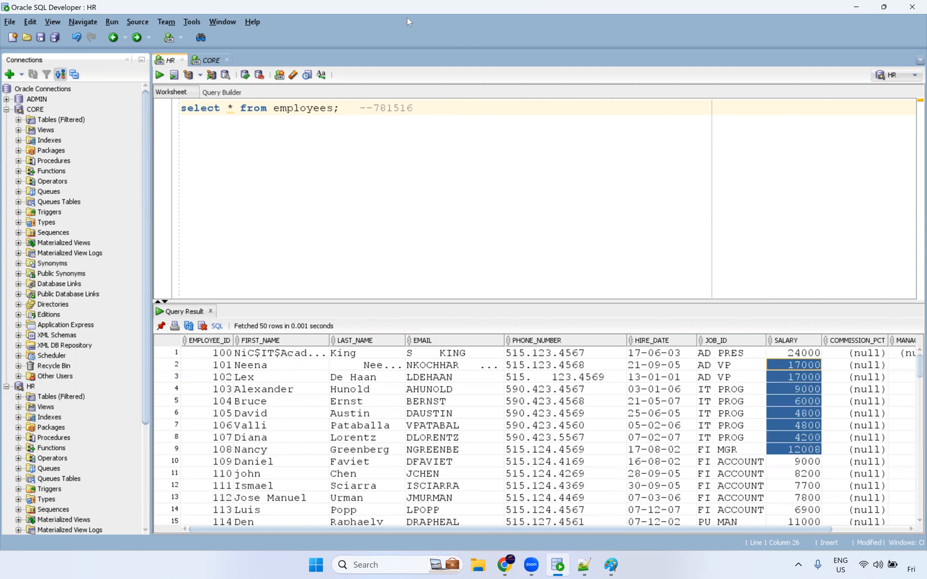
{"action": "key", "text": "alt+Tab"}
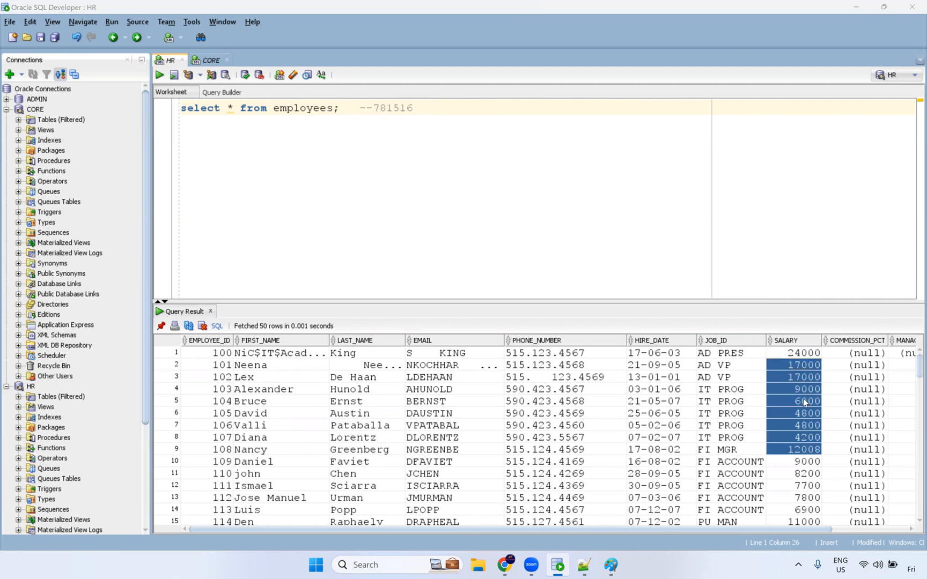
{"action": "left_click_drag", "start_coordinate": [797, 368], "coordinate": [784, 537]}
{"action": "scroll", "coordinate": [808, 471], "scroll_direction": "down", "scroll_amount": 3}
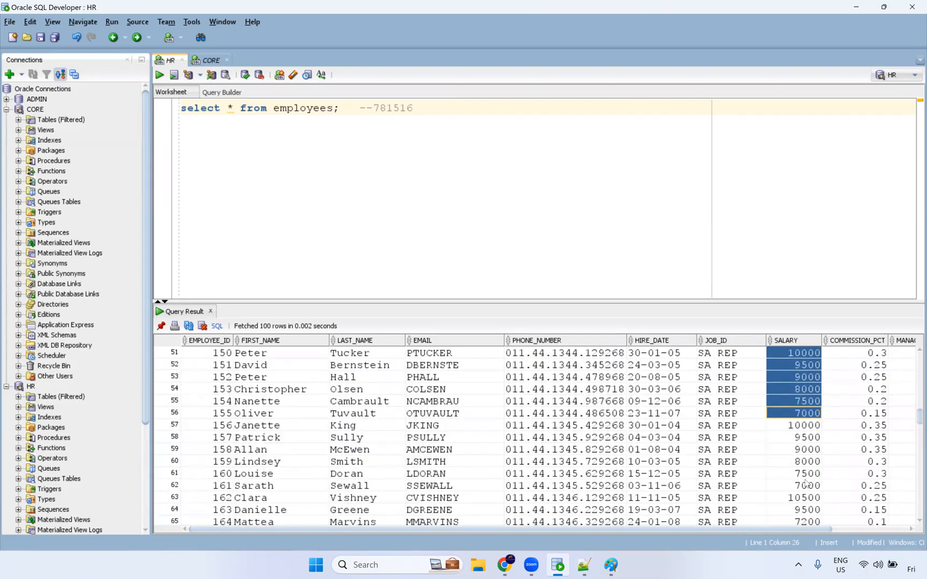
{"action": "scroll", "coordinate": [807, 478], "scroll_direction": "down", "scroll_amount": 4}
{"action": "scroll", "coordinate": [805, 485], "scroll_direction": "down", "scroll_amount": 7}
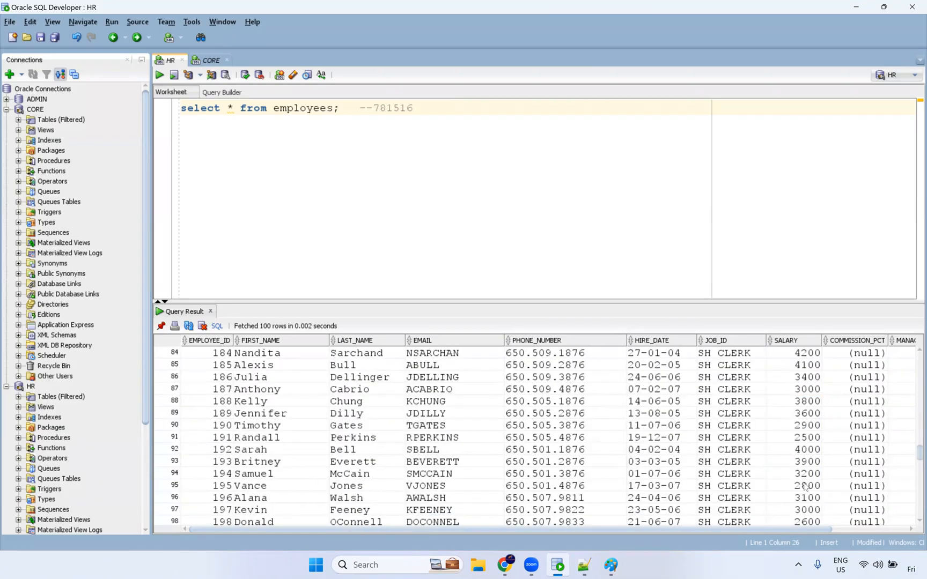
{"action": "left_click_drag", "start_coordinate": [805, 523], "coordinate": [799, 330]}
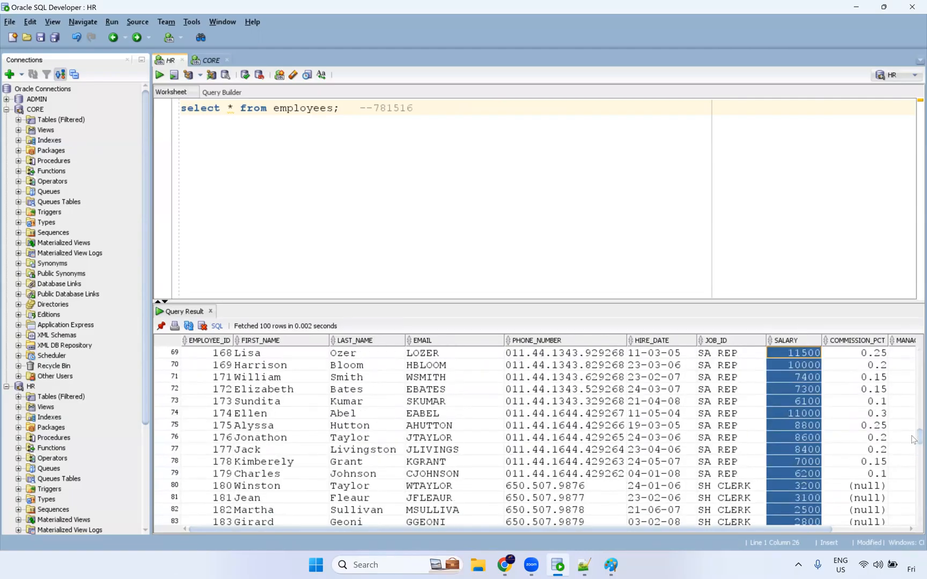
{"action": "left_click_drag", "start_coordinate": [913, 439], "coordinate": [914, 337]}
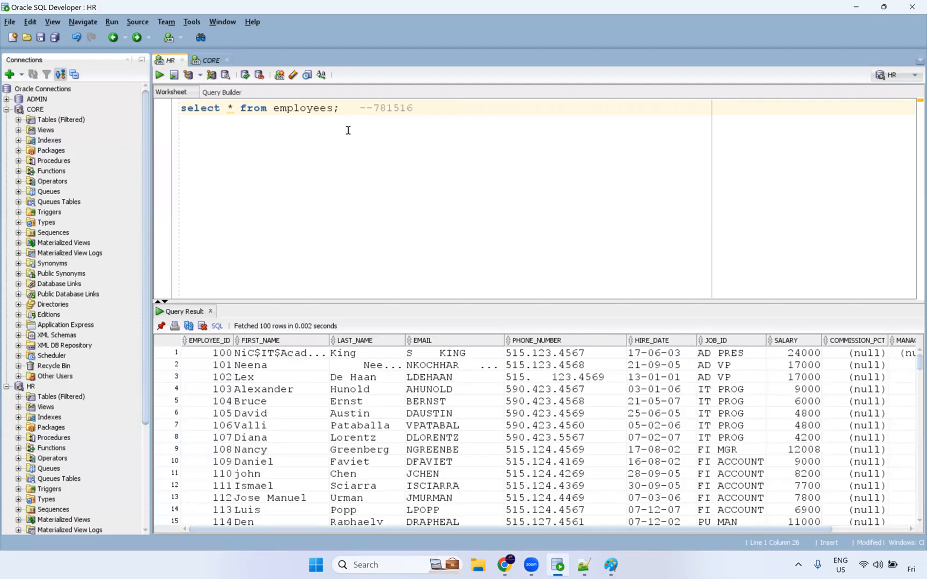
Step: Examine the DEPARTMENT_ID column alongside the other columns of the employees query results
{"action": "left_click_drag", "start_coordinate": [341, 108], "coordinate": [174, 105]}
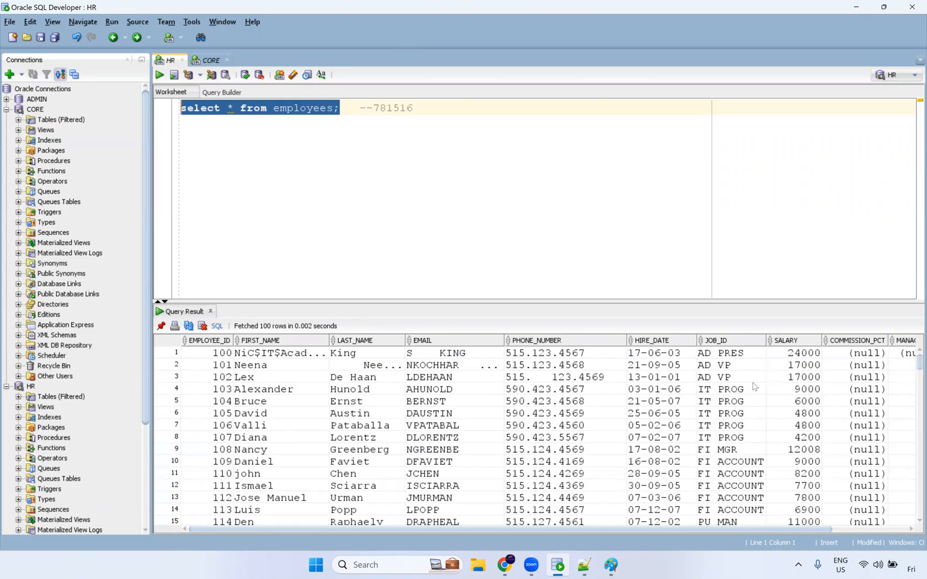
{"action": "left_click_drag", "start_coordinate": [813, 528], "coordinate": [913, 472]}
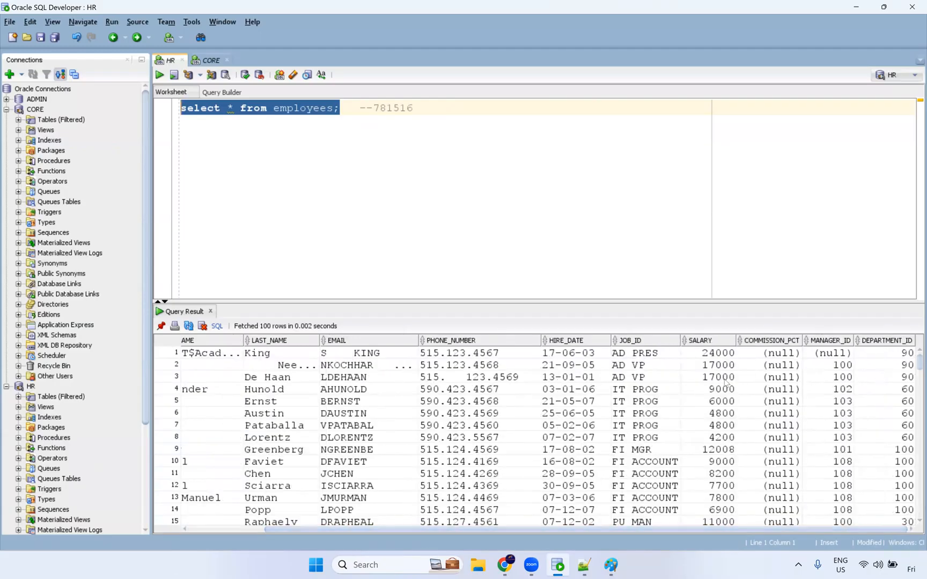
{"action": "left_click_drag", "start_coordinate": [276, 365], "coordinate": [855, 497]}
{"action": "left_click_drag", "start_coordinate": [892, 367], "coordinate": [905, 531]}
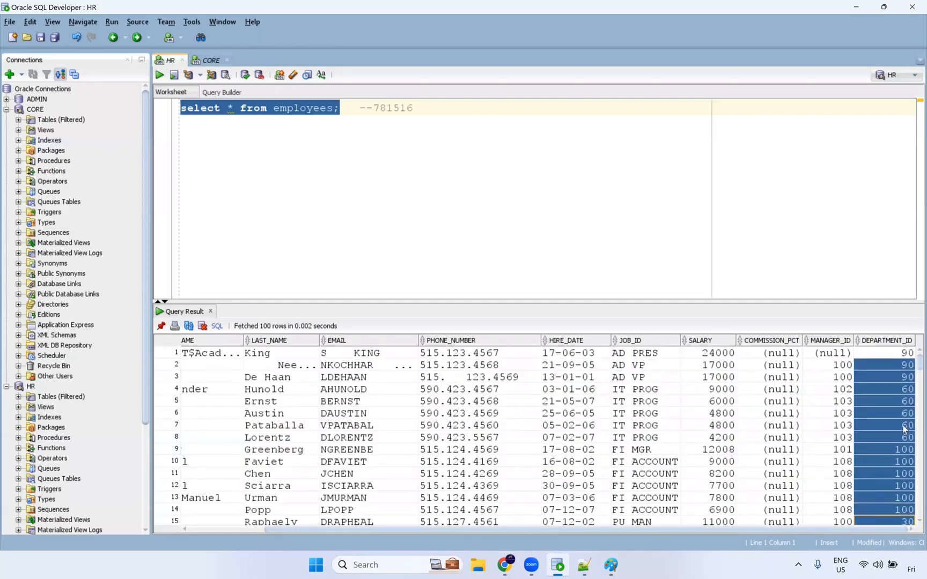
{"action": "scroll", "coordinate": [901, 423], "scroll_direction": "down", "scroll_amount": 6}
{"action": "scroll", "coordinate": [890, 414], "scroll_direction": "down", "scroll_amount": 4}
{"action": "left_click_drag", "start_coordinate": [891, 377], "coordinate": [886, 496]}
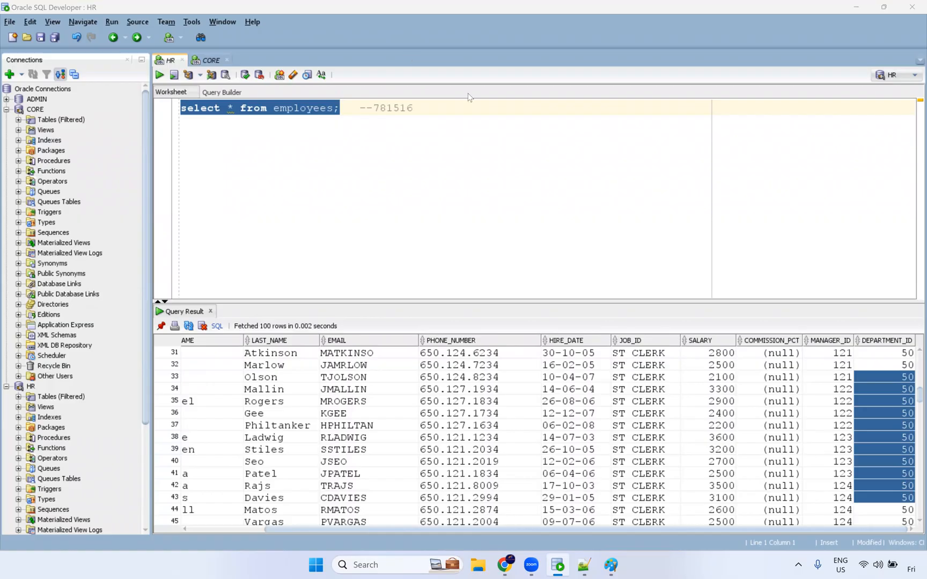
{"action": "key", "text": "Down"}
{"action": "key", "text": "Down"}
{"action": "key", "text": "Down"}
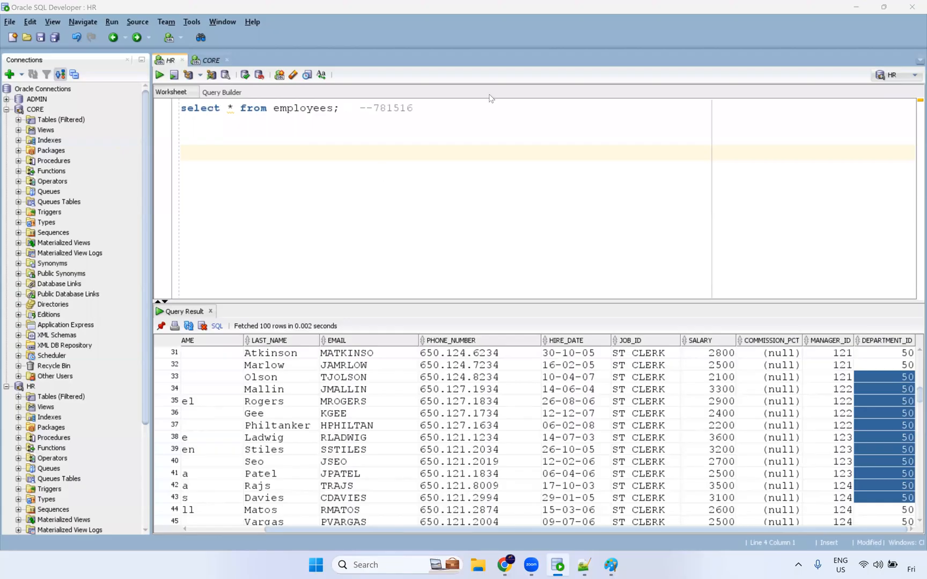
{"action": "left_click", "coordinate": [345, 108]}
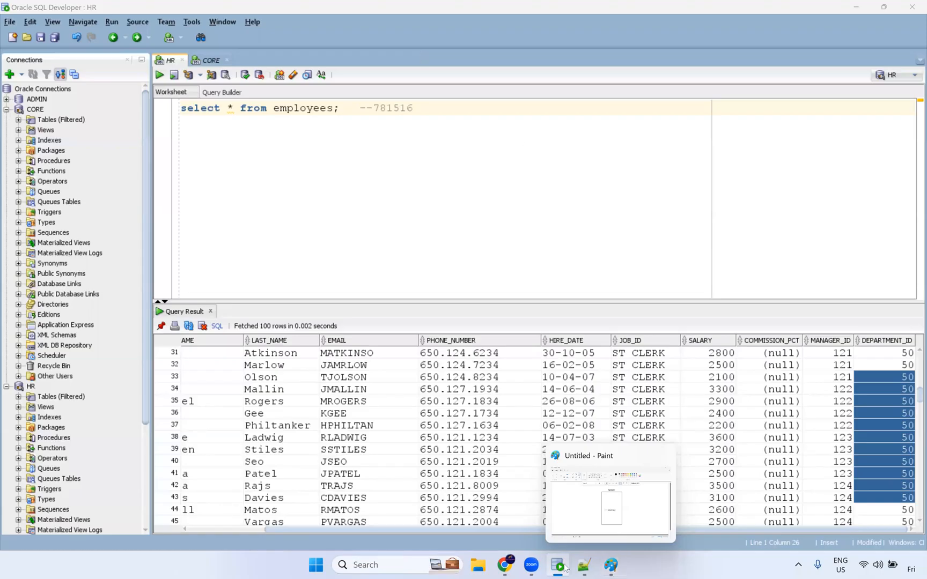
Step: Switch to Informatica Data Integration in Chrome and delete the Aggregator from the m_Aggregator_Transformation mapping
{"action": "left_click", "coordinate": [510, 566]}
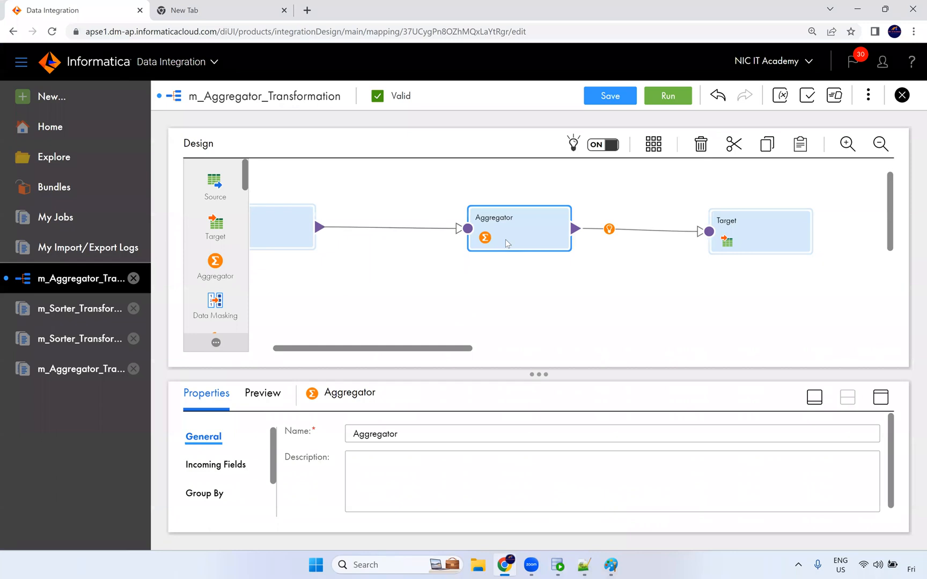
{"action": "key", "text": "Delete"}
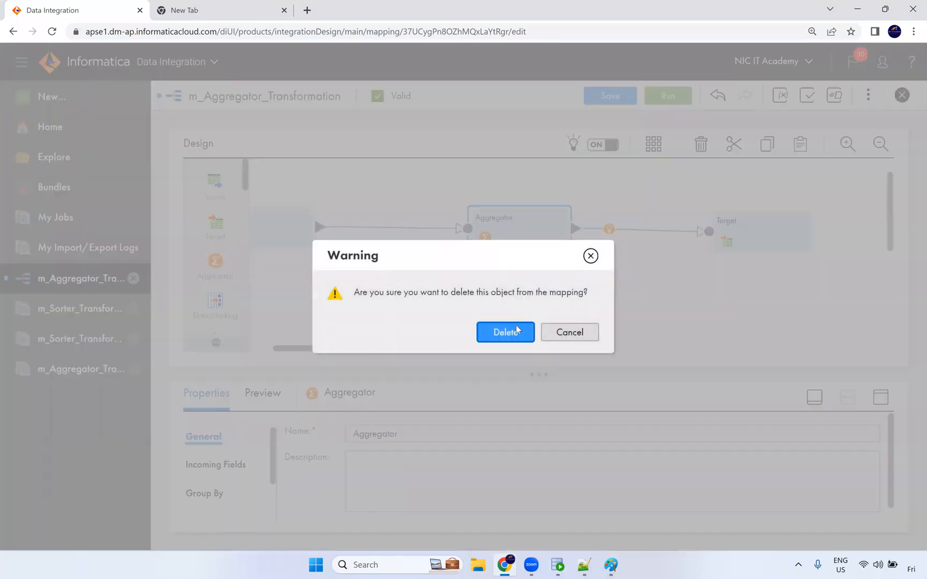
{"action": "left_click", "coordinate": [516, 330]}
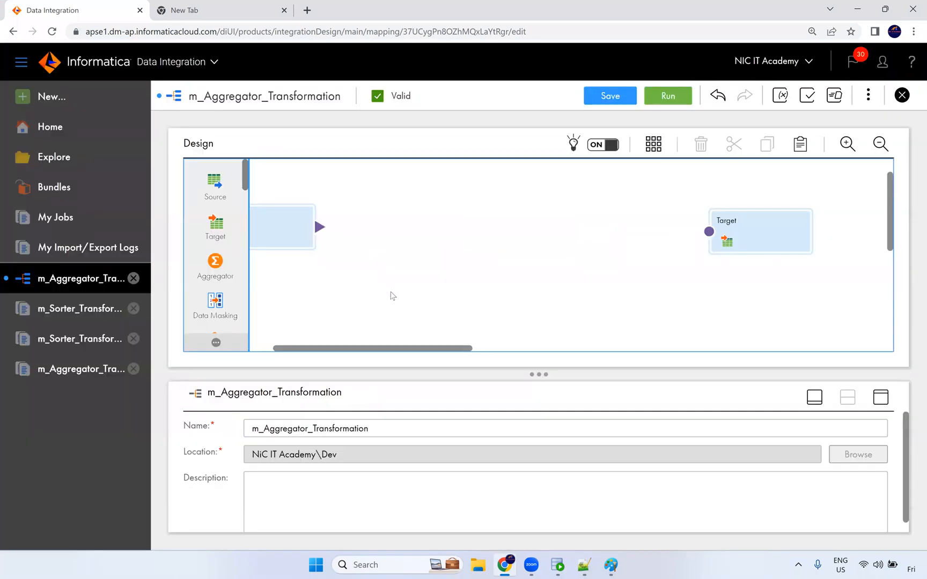
Step: Switch to Paint and start a new blank canvas, discarding the unsaved Aggregator drawing
{"action": "left_click", "coordinate": [610, 564]}
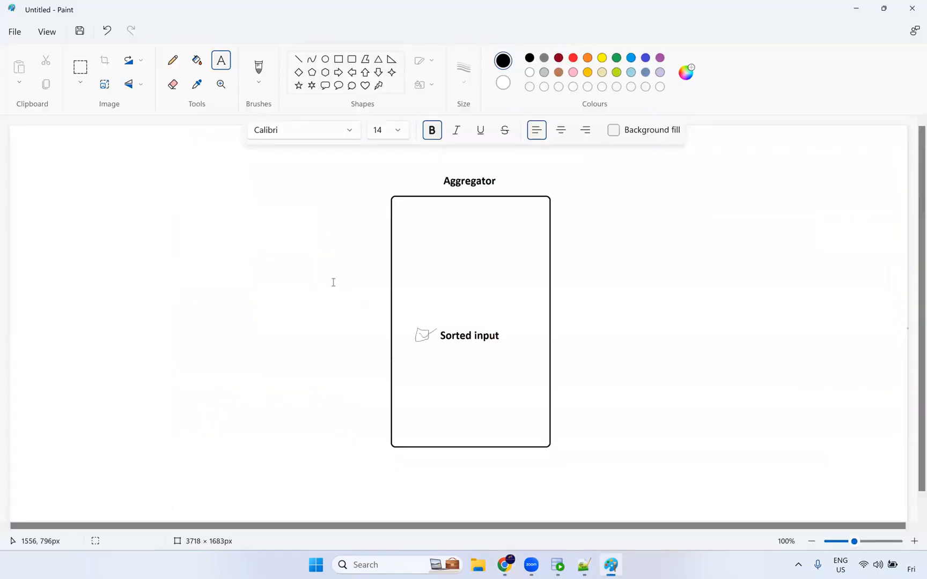
{"action": "left_click", "coordinate": [21, 35]}
{"action": "key", "text": "ctrl+n"}
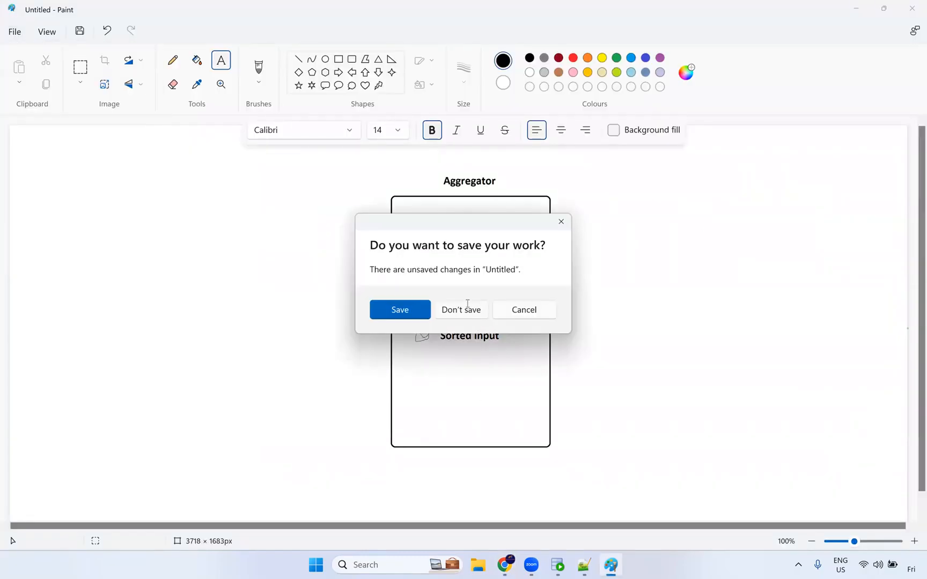
{"action": "left_click", "coordinate": [468, 308]}
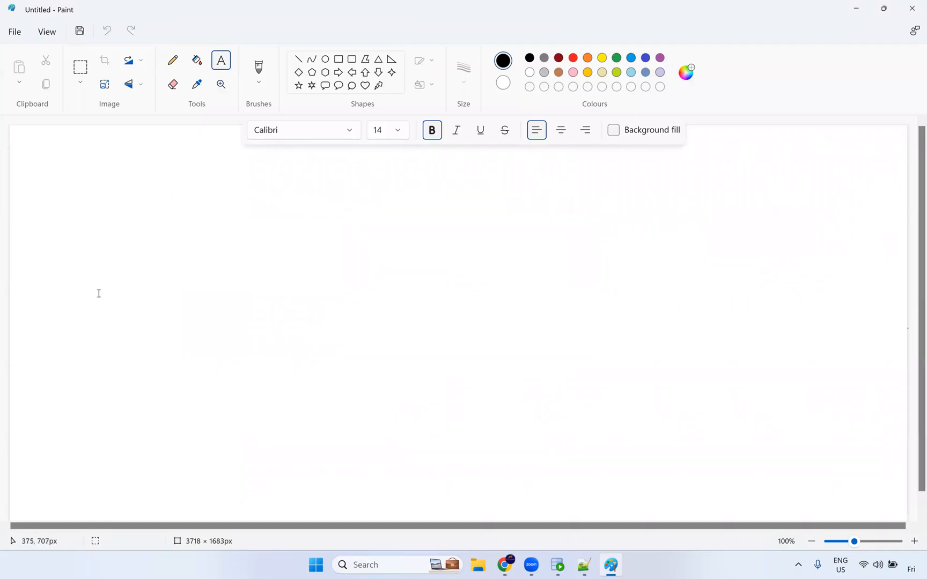
Step: Draw three separate rounded rectangles across the canvas, the middle one about 577 × 770 px and the rightmost about 567 × 910 px
{"action": "left_click", "coordinate": [172, 61]}
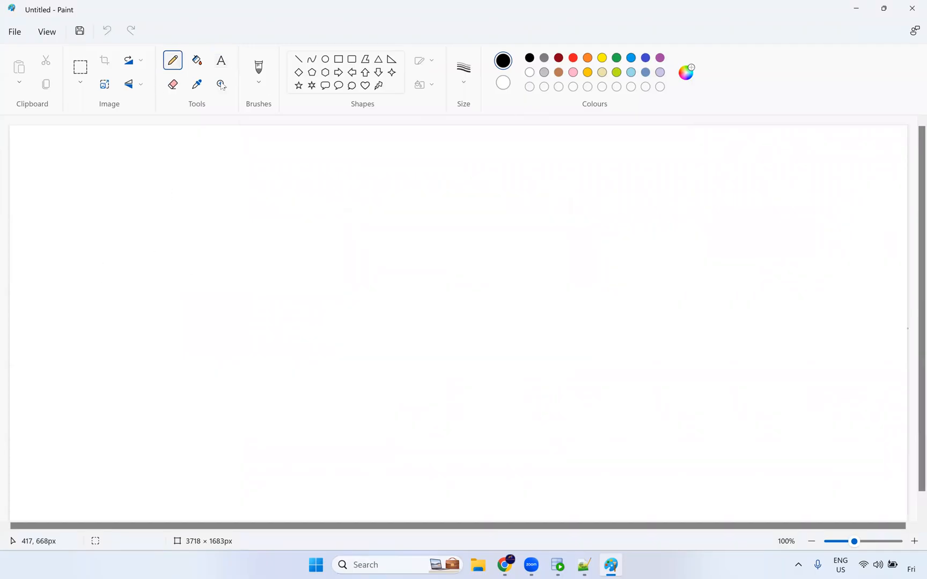
{"action": "left_click", "coordinate": [352, 59]}
{"action": "left_click_drag", "start_coordinate": [78, 222], "coordinate": [186, 405]}
{"action": "left_click_drag", "start_coordinate": [732, 211], "coordinate": [791, 301]}
{"action": "left_click_drag", "start_coordinate": [852, 396], "coordinate": [869, 429]}
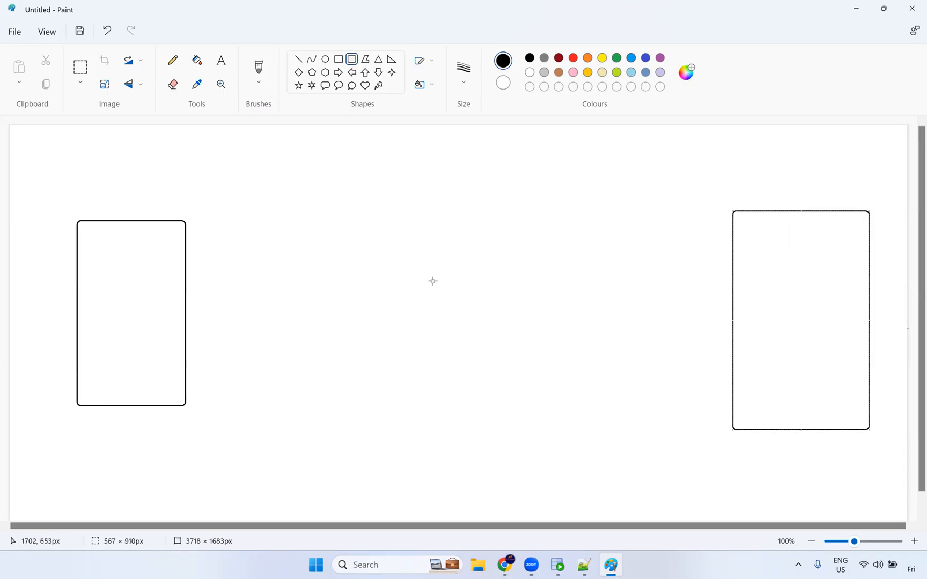
{"action": "left_click_drag", "start_coordinate": [390, 227], "coordinate": [527, 413]}
Step: Add the text label "Filter" above the middle rectangle
{"action": "left_click", "coordinate": [174, 80]}
{"action": "left_click", "coordinate": [174, 64]}
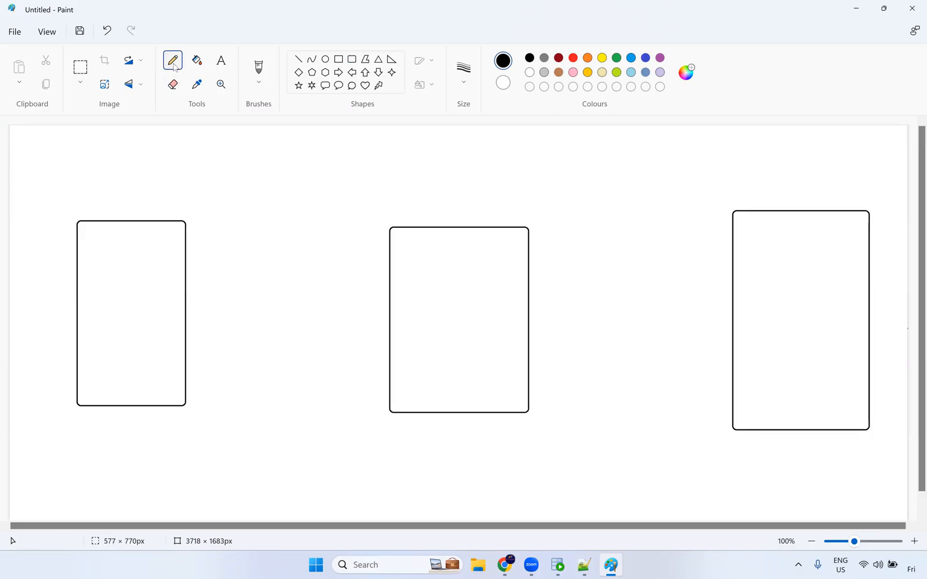
{"action": "left_click", "coordinate": [463, 71]}
{"action": "left_click", "coordinate": [479, 132]}
{"action": "left_click", "coordinate": [220, 61]}
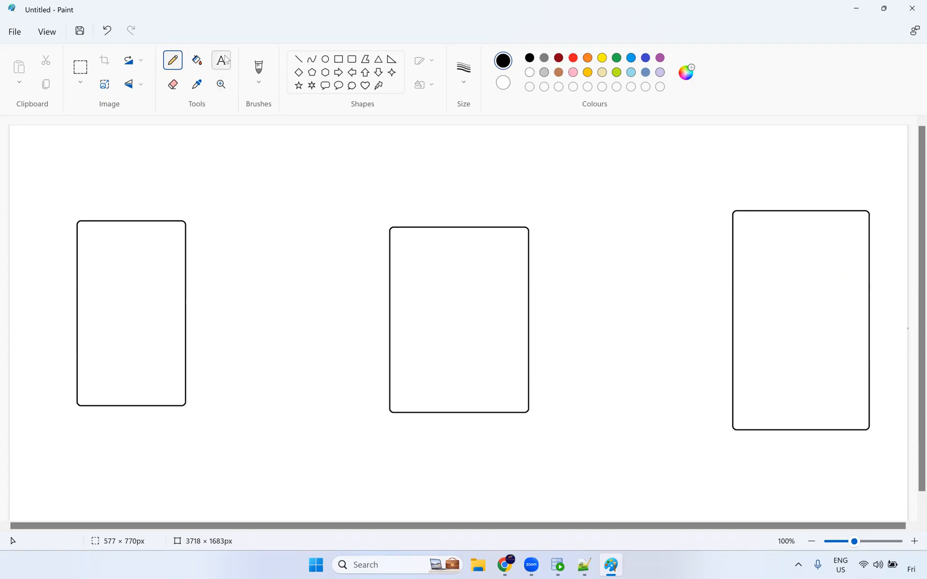
{"action": "left_click", "coordinate": [424, 206]}
{"action": "type", "text": "Filter"}
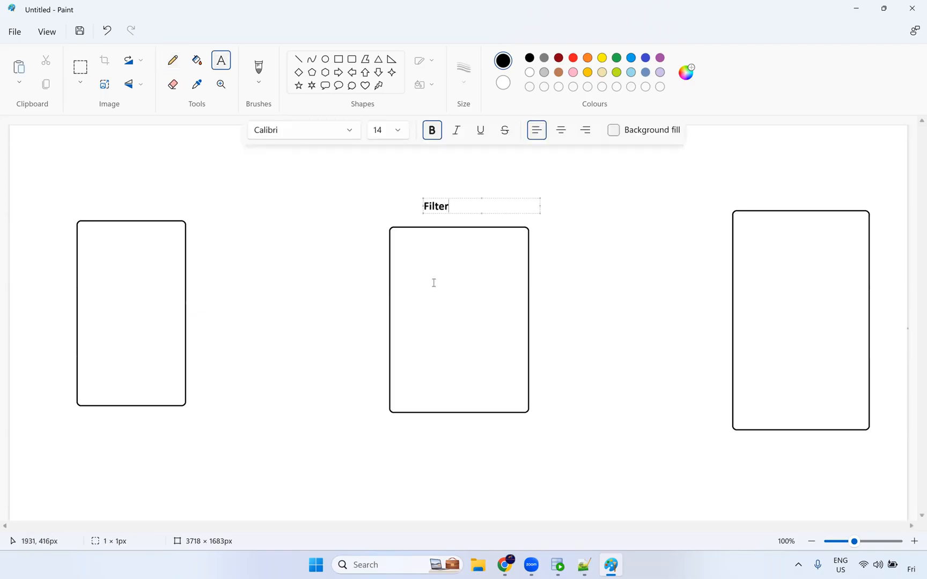
Step: Write the condition "NOT isnull(salary)" as text inside the middle rectangle
{"action": "left_click", "coordinate": [405, 301]}
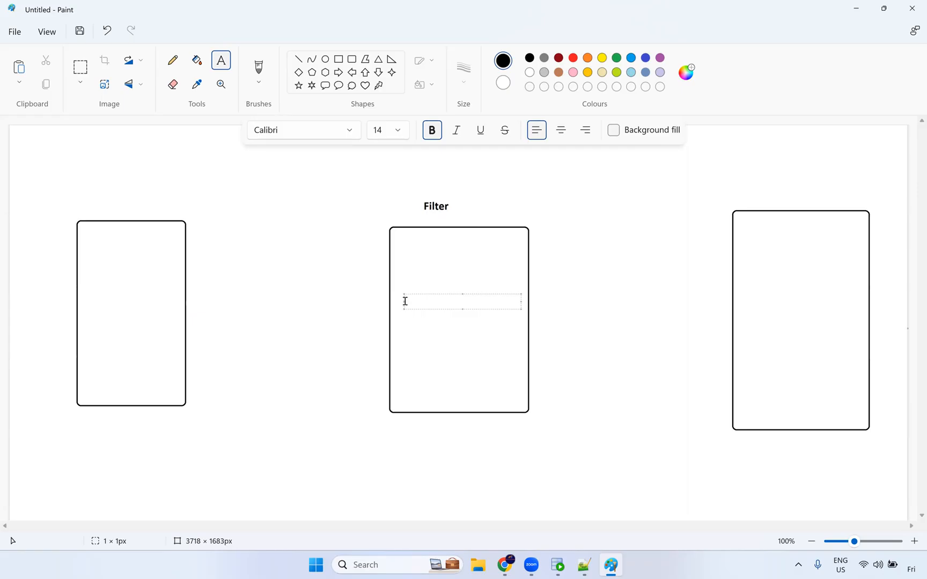
{"action": "type", "text": "innull()"}
{"action": "key", "text": "BackSpace"}
{"action": "type", "text": ")"}
{"action": "type", "text": "salary"}
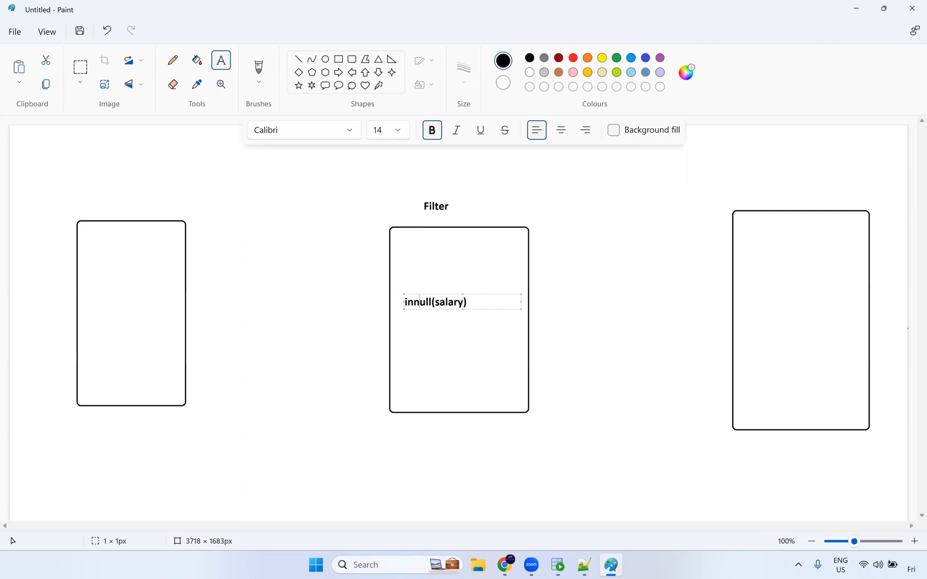
{"action": "left_click", "coordinate": [405, 302]}
{"action": "type", "text": "NOT"}
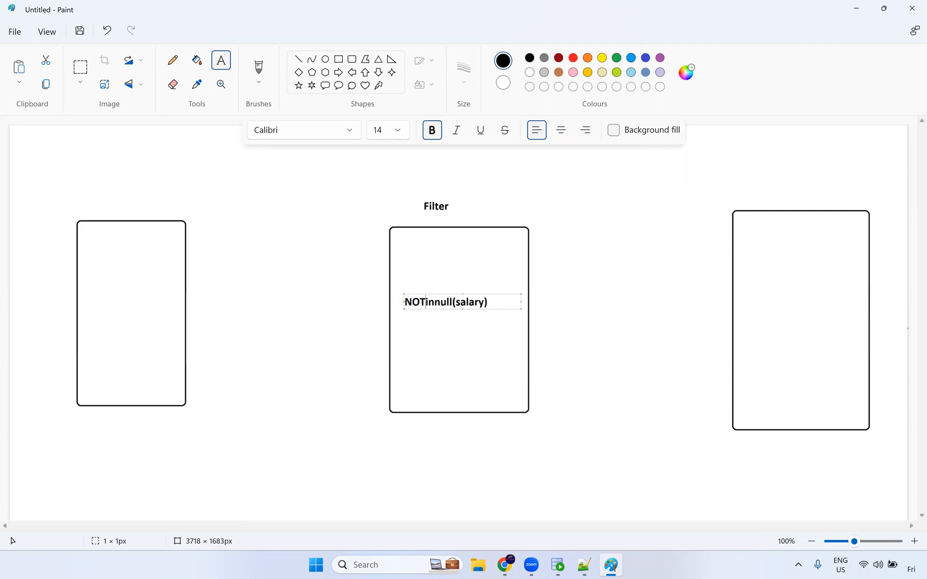
{"action": "key", "text": "BackSpace"}
{"action": "type", "text": "s"}
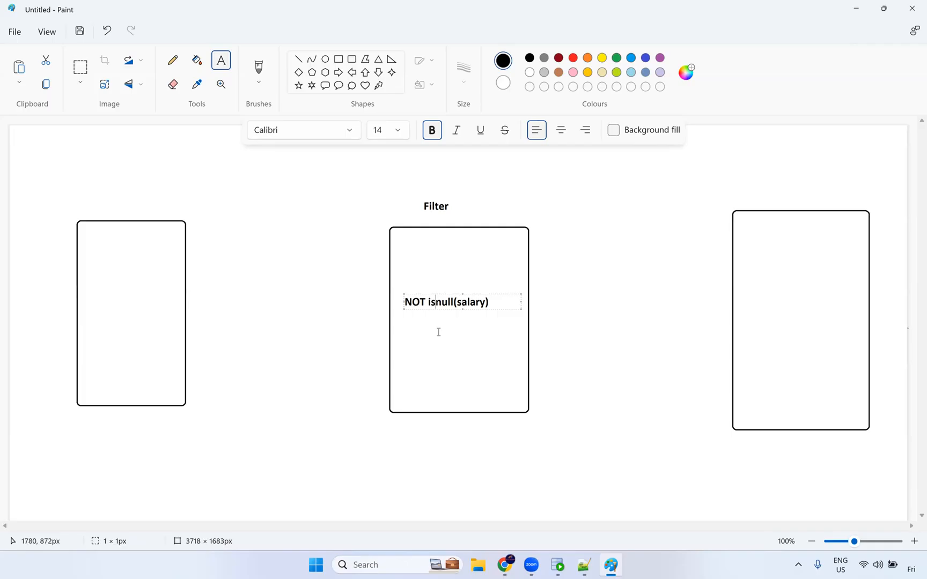
Step: Cross out the Filter label with the pencil and add the text "Router" beside it
{"action": "left_click", "coordinate": [172, 60]}
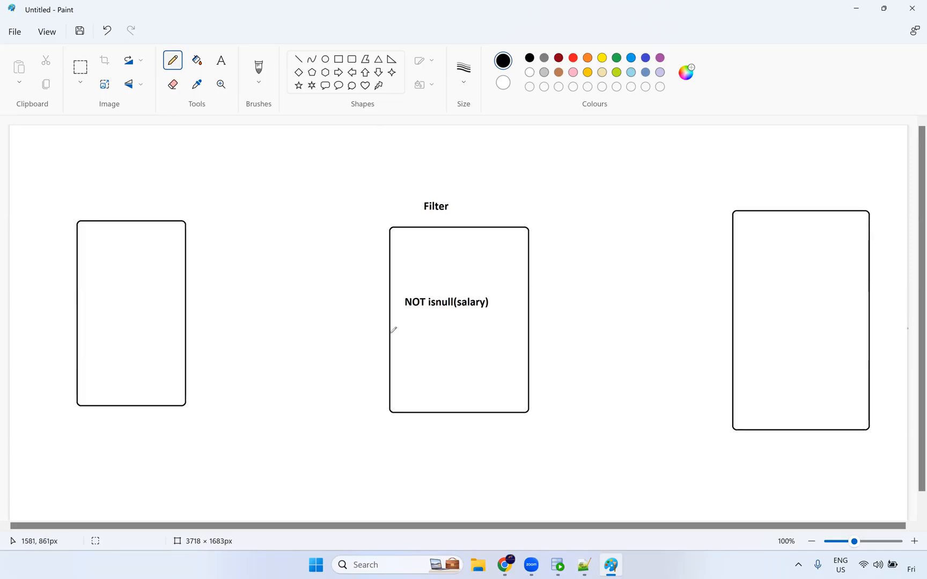
{"action": "mouse_move", "coordinate": [446, 197]}
{"action": "left_mouse_down"}
{"action": "mouse_move", "coordinate": [423, 226]}
{"action": "mouse_move", "coordinate": [448, 226]}
{"action": "left_mouse_up"}
{"action": "left_click", "coordinate": [221, 60]}
{"action": "left_click", "coordinate": [464, 206]}
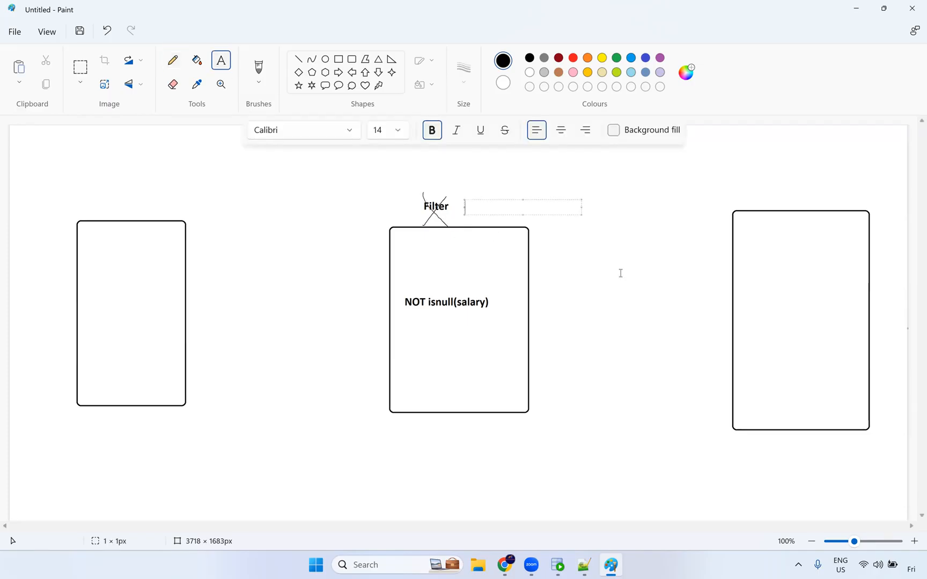
{"action": "type", "text": "Router"}
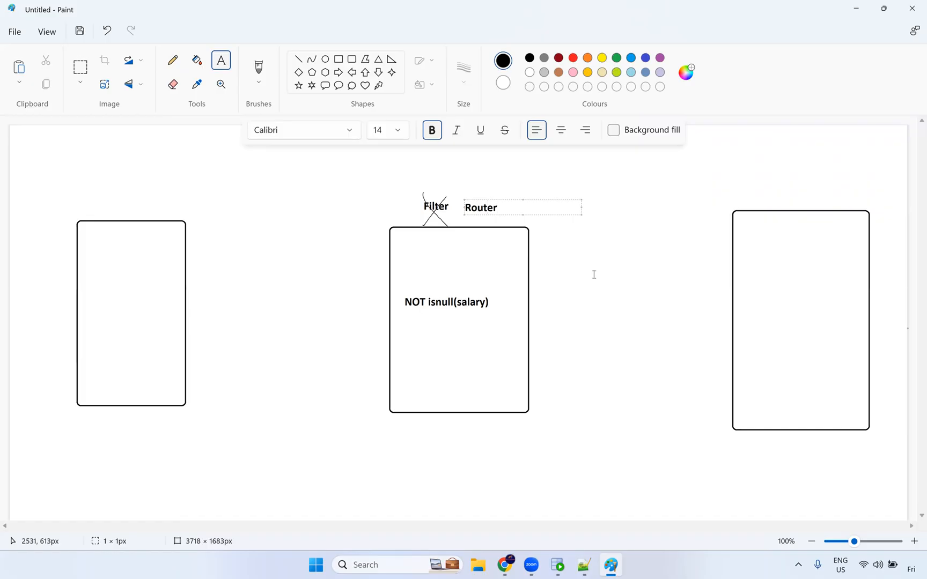
{"action": "left_click", "coordinate": [548, 311]}
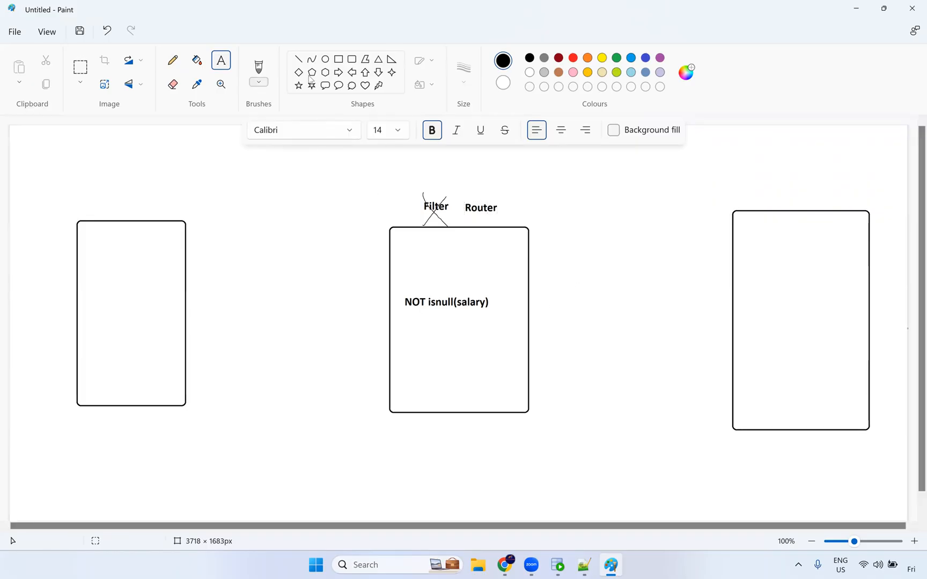
Step: Divide the middle rectangle with a horizontal pencil line below the condition and handwrite "Default" in its lower part
{"action": "left_click", "coordinate": [352, 59]}
{"action": "left_click", "coordinate": [172, 60]}
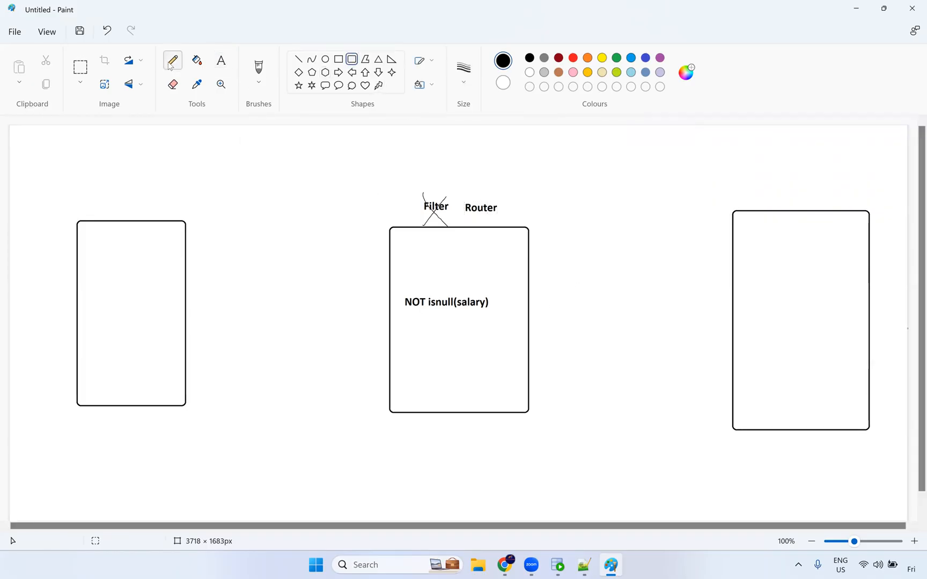
{"action": "left_click_drag", "start_coordinate": [391, 328], "coordinate": [529, 328]}
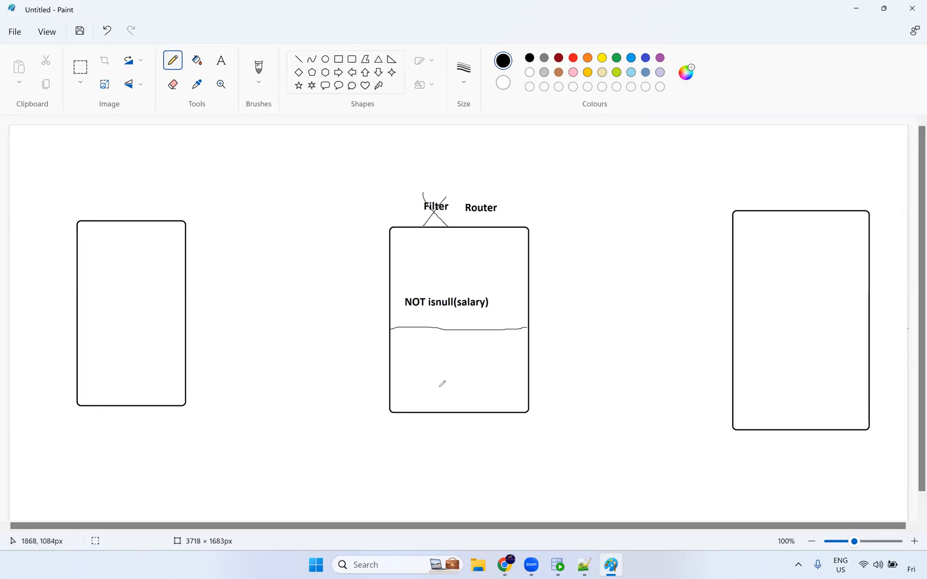
{"action": "mouse_move", "coordinate": [426, 365]}
{"action": "left_mouse_down"}
{"action": "mouse_move", "coordinate": [427, 379]}
{"action": "mouse_move", "coordinate": [451, 374]}
{"action": "left_mouse_up"}
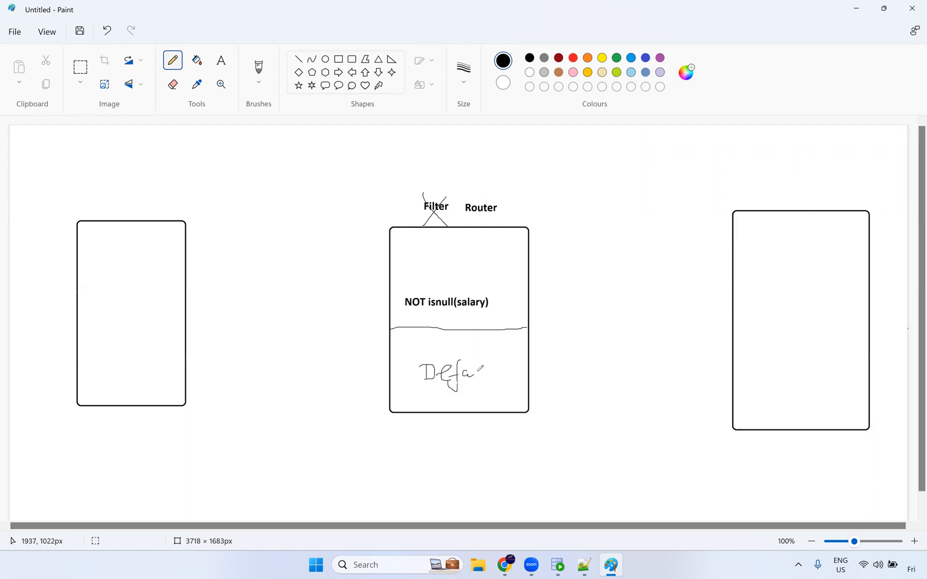
{"action": "left_click_drag", "start_coordinate": [476, 367], "coordinate": [505, 364]}
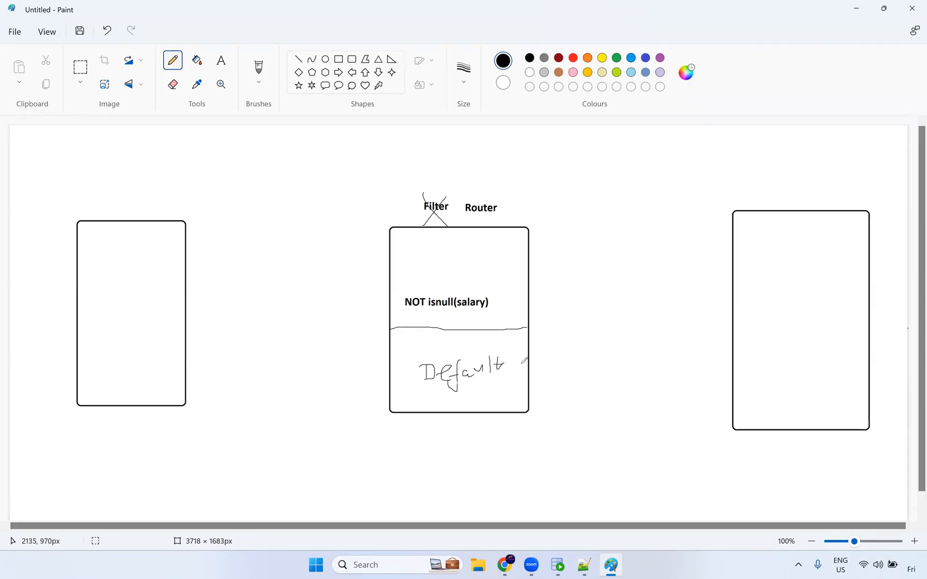
Step: Draw a pencil connector from the Default section to a small hand-drawn box at the lower right of the middle rectangle
{"action": "left_click_drag", "start_coordinate": [570, 414], "coordinate": [520, 365]}
{"action": "mouse_move", "coordinate": [577, 398]}
{"action": "left_mouse_down"}
{"action": "mouse_move", "coordinate": [572, 430]}
{"action": "mouse_move", "coordinate": [605, 449]}
{"action": "mouse_move", "coordinate": [615, 388]}
{"action": "left_mouse_up"}
{"action": "left_click_drag", "start_coordinate": [615, 387], "coordinate": [577, 392]}
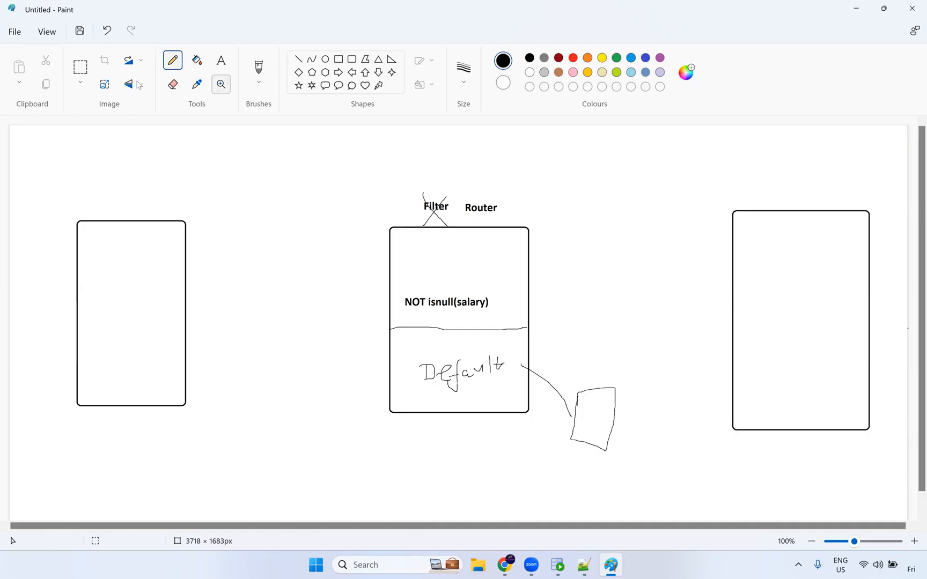
Step: Undo the small box, its connector, and all text and pencil marks around the middle rectangle, back to the three empty rectangles
{"action": "left_click", "coordinate": [15, 32]}
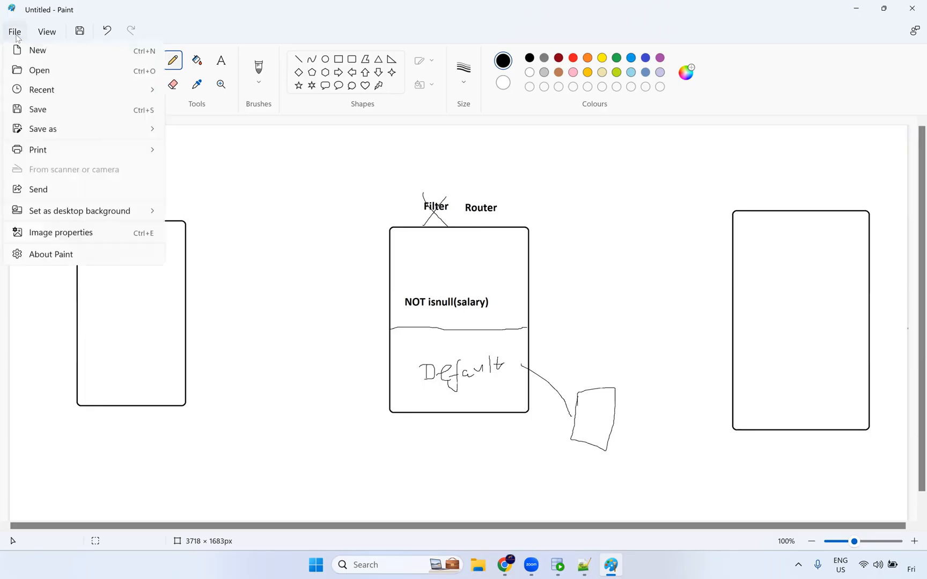
{"action": "left_click", "coordinate": [246, 206]}
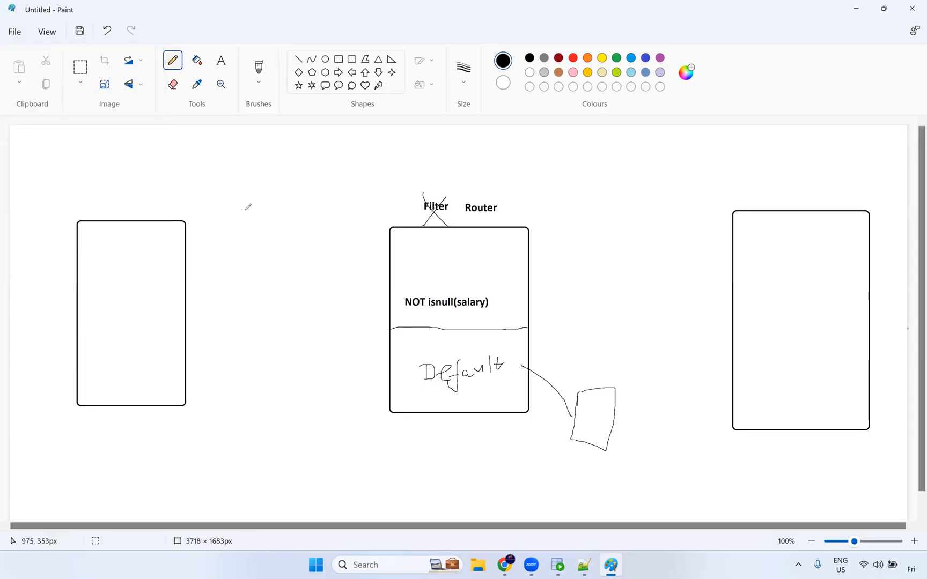
{"action": "key", "text": "ctrl+z"}
{"action": "key", "text": "ctrl+z"}
{"action": "key", "text": "ctrl+z"}
{"action": "key", "text": "ctrl+z"}
{"action": "key", "text": "ctrl+z"}
{"action": "key", "text": "ctrl+z"}
{"action": "key", "text": "ctrl+z"}
{"action": "key", "text": "ctrl+z"}
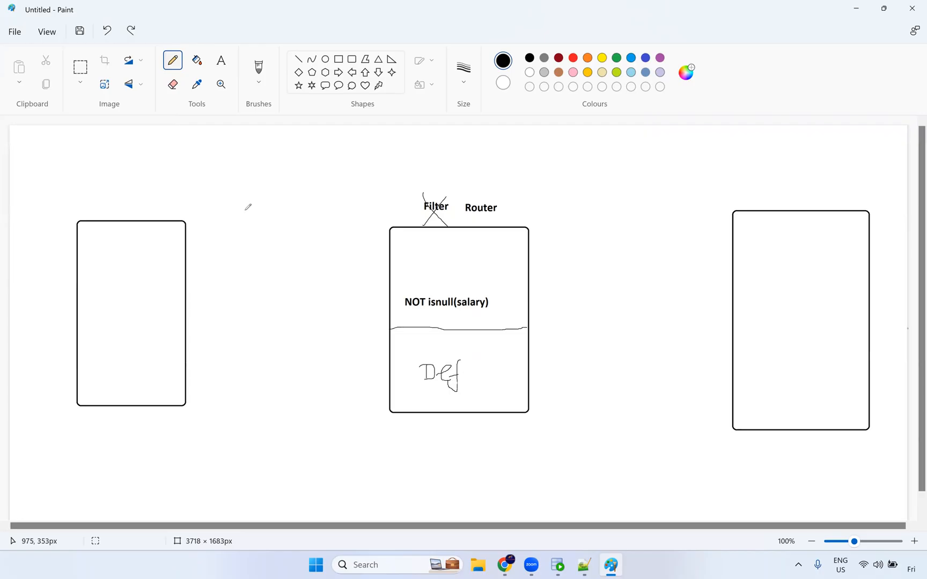
{"action": "key", "text": "ctrl+z"}
{"action": "key", "text": "ctrl+z"}
{"action": "key", "text": "ctrl+z"}
{"action": "key", "text": "ctrl+z"}
{"action": "key", "text": "ctrl+z"}
{"action": "key", "text": "ctrl+z"}
{"action": "key", "text": "ctrl+z"}
{"action": "key", "text": "ctrl+z"}
{"action": "key", "text": "ctrl+z"}
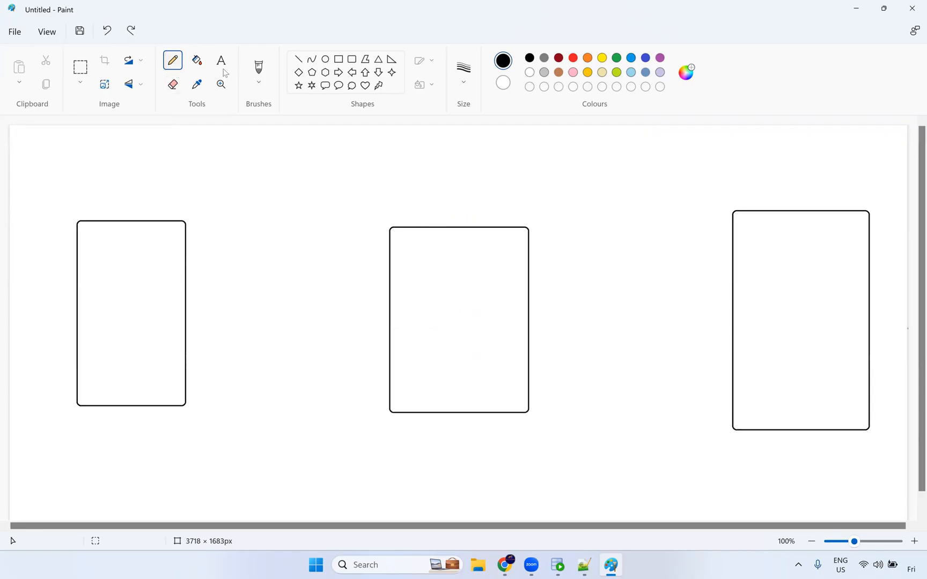
Step: Divide the middle rectangle into five sections with four horizontal pencil lines and connect the source rectangle to its first section
{"action": "left_click_drag", "start_coordinate": [485, 267], "coordinate": [529, 266]}
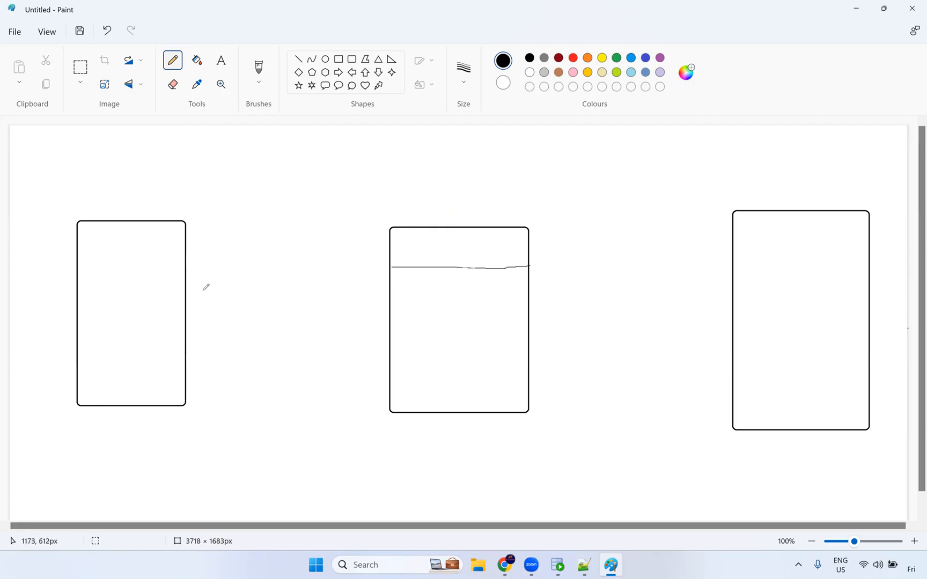
{"action": "left_click_drag", "start_coordinate": [185, 299], "coordinate": [392, 251]}
{"action": "left_click_drag", "start_coordinate": [390, 311], "coordinate": [525, 309]}
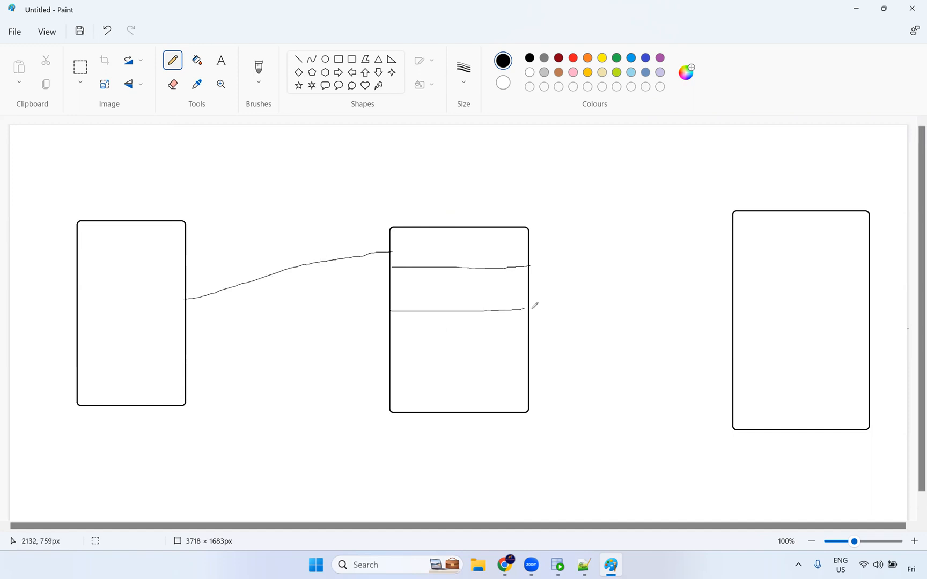
{"action": "left_click_drag", "start_coordinate": [394, 350], "coordinate": [521, 357]}
{"action": "left_click_drag", "start_coordinate": [392, 385], "coordinate": [531, 386]}
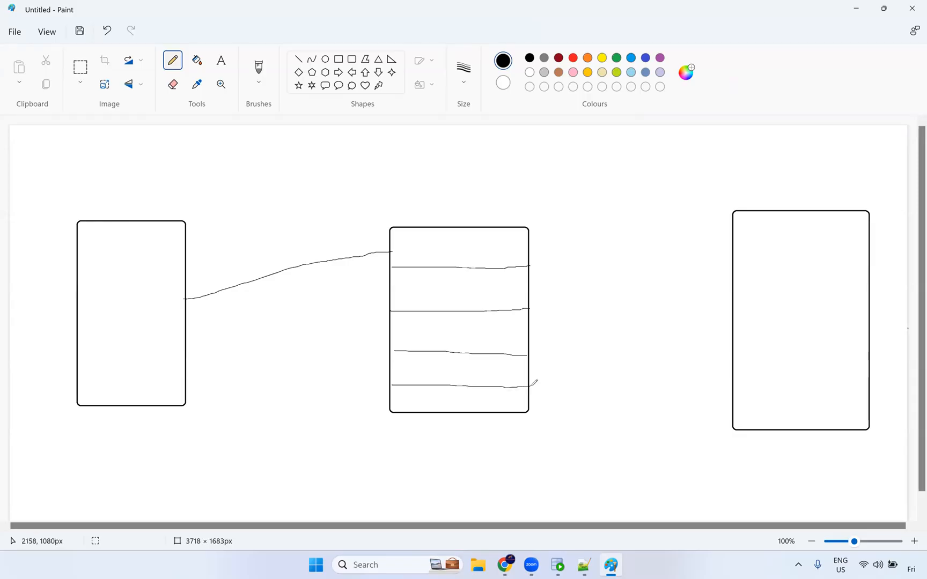
Step: Handwrite "IN", "USA", "UK" and "default" in the four lower sections and an "S" below the source connector
{"action": "mouse_move", "coordinate": [443, 284]}
{"action": "left_mouse_down"}
{"action": "mouse_move", "coordinate": [444, 294]}
{"action": "mouse_move", "coordinate": [462, 275]}
{"action": "left_mouse_up"}
{"action": "left_click_drag", "start_coordinate": [440, 326], "coordinate": [456, 327]}
{"action": "mouse_move", "coordinate": [461, 322]}
{"action": "left_mouse_down"}
{"action": "mouse_move", "coordinate": [454, 345]}
{"action": "mouse_move", "coordinate": [470, 323]}
{"action": "mouse_move", "coordinate": [475, 346]}
{"action": "left_mouse_up"}
{"action": "mouse_move", "coordinate": [466, 337]}
{"action": "left_mouse_down"}
{"action": "mouse_move", "coordinate": [474, 336]}
{"action": "mouse_move", "coordinate": [449, 361]}
{"action": "mouse_move", "coordinate": [453, 371]}
{"action": "left_mouse_up"}
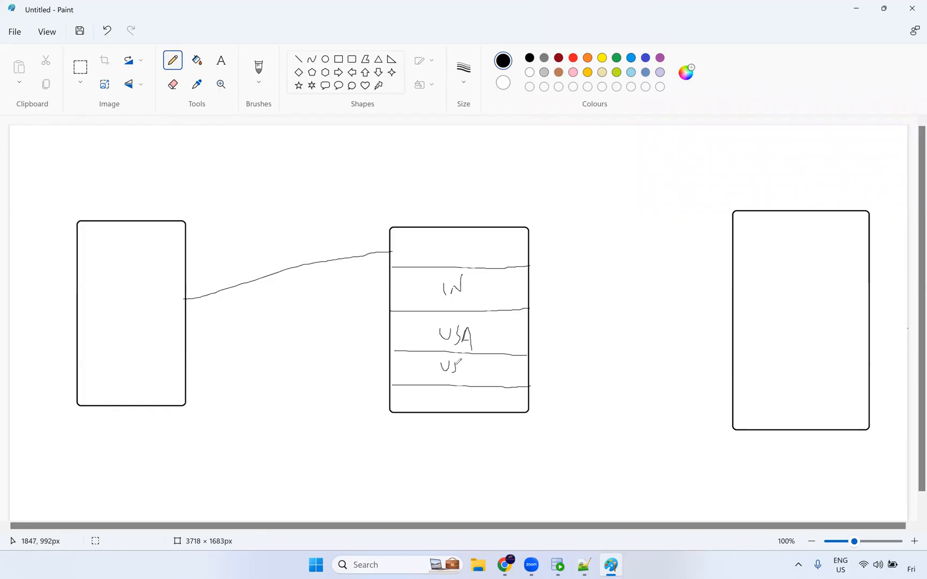
{"action": "mouse_move", "coordinate": [456, 367]}
{"action": "left_mouse_down"}
{"action": "mouse_move", "coordinate": [454, 400]}
{"action": "mouse_move", "coordinate": [464, 388]}
{"action": "mouse_move", "coordinate": [462, 400]}
{"action": "mouse_move", "coordinate": [490, 394]}
{"action": "mouse_move", "coordinate": [498, 405]}
{"action": "mouse_move", "coordinate": [480, 402]}
{"action": "left_mouse_up"}
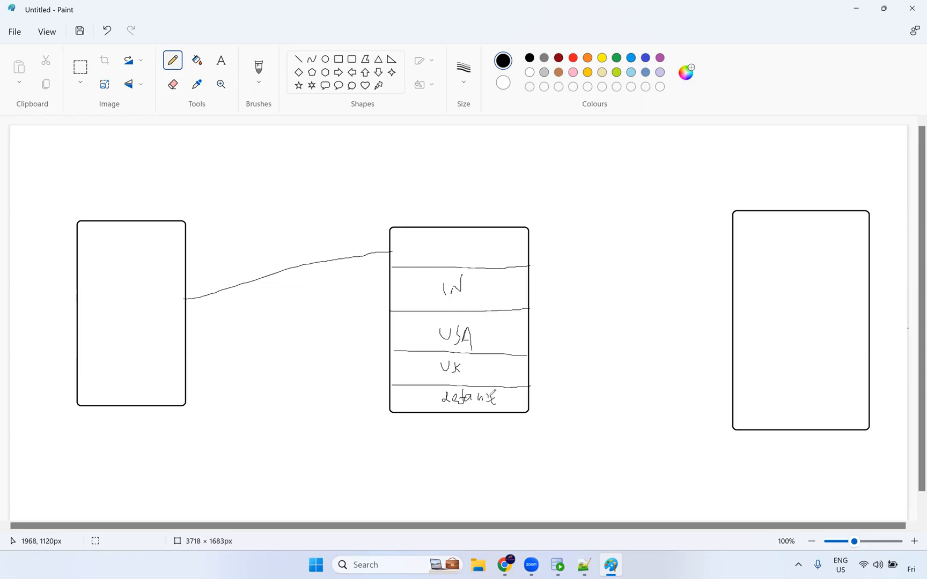
{"action": "left_click_drag", "start_coordinate": [247, 320], "coordinate": [236, 347]}
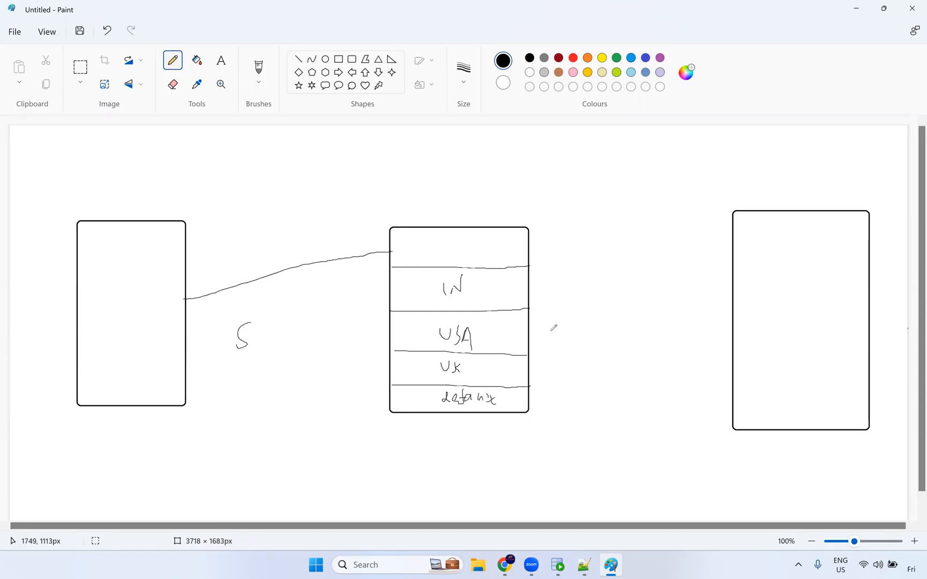
Step: Draw connectors from the IN, USA, UK and default sections to four separate small boxes, and handwrite "R" above the middle rectangle
{"action": "mouse_move", "coordinate": [527, 291]}
{"action": "left_mouse_down"}
{"action": "mouse_move", "coordinate": [659, 282]}
{"action": "mouse_move", "coordinate": [647, 316]}
{"action": "left_mouse_up"}
{"action": "mouse_move", "coordinate": [649, 270]}
{"action": "left_mouse_down"}
{"action": "mouse_move", "coordinate": [647, 317]}
{"action": "mouse_move", "coordinate": [673, 276]}
{"action": "left_mouse_up"}
{"action": "mouse_move", "coordinate": [531, 332]}
{"action": "left_mouse_down"}
{"action": "mouse_move", "coordinate": [606, 360]}
{"action": "mouse_move", "coordinate": [600, 387]}
{"action": "mouse_move", "coordinate": [643, 386]}
{"action": "left_mouse_up"}
{"action": "left_click_drag", "start_coordinate": [645, 346], "coordinate": [645, 387]}
{"action": "left_click_drag", "start_coordinate": [645, 347], "coordinate": [610, 346]}
{"action": "mouse_move", "coordinate": [529, 374]}
{"action": "left_mouse_down"}
{"action": "mouse_move", "coordinate": [592, 419]}
{"action": "mouse_move", "coordinate": [583, 432]}
{"action": "left_mouse_up"}
{"action": "mouse_move", "coordinate": [584, 432]}
{"action": "left_mouse_down"}
{"action": "mouse_move", "coordinate": [618, 431]}
{"action": "mouse_move", "coordinate": [593, 399]}
{"action": "left_mouse_up"}
{"action": "mouse_move", "coordinate": [531, 403]}
{"action": "left_mouse_down"}
{"action": "mouse_move", "coordinate": [533, 417]}
{"action": "mouse_move", "coordinate": [595, 472]}
{"action": "mouse_move", "coordinate": [589, 486]}
{"action": "mouse_move", "coordinate": [621, 451]}
{"action": "mouse_move", "coordinate": [597, 441]}
{"action": "left_mouse_up"}
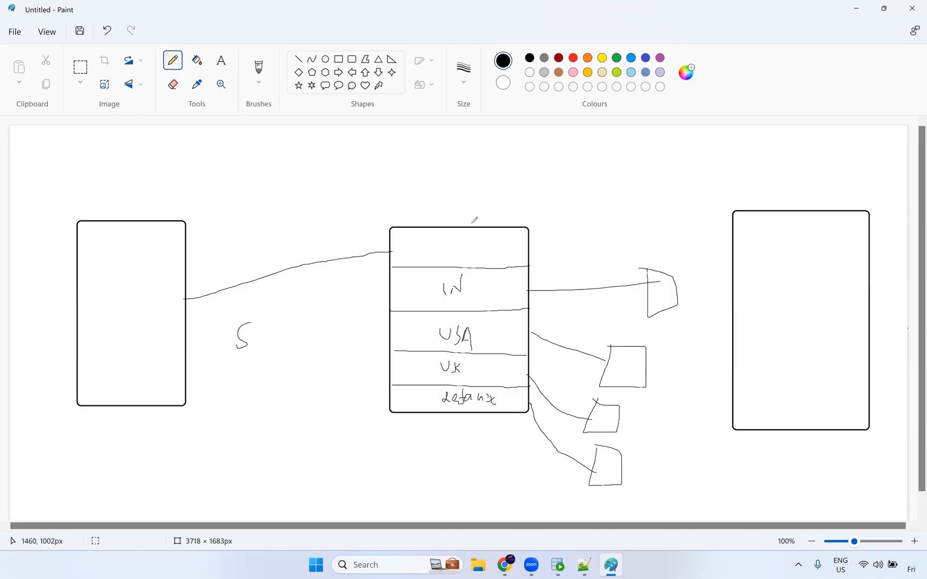
{"action": "mouse_move", "coordinate": [452, 187]}
{"action": "left_mouse_down"}
{"action": "mouse_move", "coordinate": [452, 207]}
{"action": "mouse_move", "coordinate": [462, 198]}
{"action": "left_mouse_up"}
Step: Sketch a line splitting into three branches with small end boxes below the source rectangle, and add handwritten marks around it
{"action": "mouse_move", "coordinate": [110, 457]}
{"action": "left_mouse_down"}
{"action": "mouse_move", "coordinate": [187, 459]}
{"action": "mouse_move", "coordinate": [183, 497]}
{"action": "mouse_move", "coordinate": [208, 501]}
{"action": "left_mouse_up"}
{"action": "mouse_move", "coordinate": [184, 459]}
{"action": "left_mouse_down"}
{"action": "mouse_move", "coordinate": [213, 467]}
{"action": "mouse_move", "coordinate": [218, 428]}
{"action": "mouse_move", "coordinate": [218, 509]}
{"action": "mouse_move", "coordinate": [217, 487]}
{"action": "left_mouse_up"}
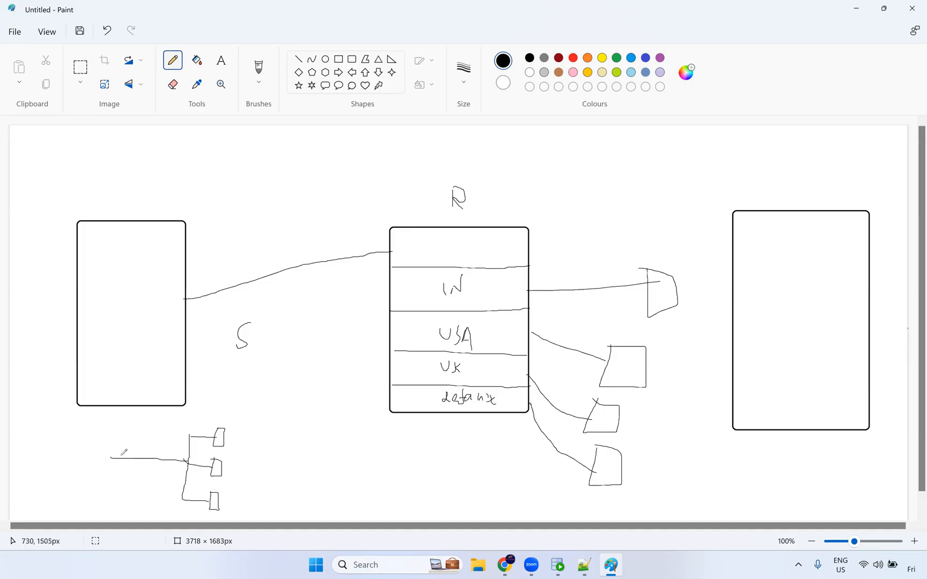
{"action": "mouse_move", "coordinate": [133, 444]}
{"action": "left_mouse_down"}
{"action": "mouse_move", "coordinate": [138, 464]}
{"action": "mouse_move", "coordinate": [140, 445]}
{"action": "mouse_move", "coordinate": [154, 442]}
{"action": "left_mouse_up"}
{"action": "left_click_drag", "start_coordinate": [236, 429], "coordinate": [243, 439]}
{"action": "key", "text": "ctrl+z"}
{"action": "mouse_move", "coordinate": [225, 421]}
{"action": "left_mouse_down"}
{"action": "mouse_move", "coordinate": [229, 404]}
{"action": "mouse_move", "coordinate": [234, 450]}
{"action": "left_mouse_up"}
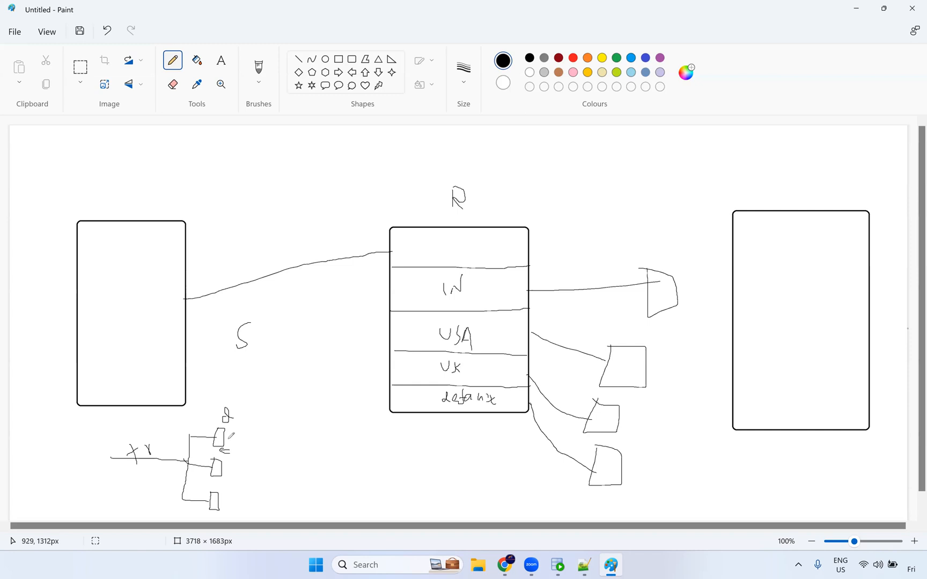
Step: Sketch three lines merging into one output line beside the branching sketch, and handwrite "S" and "M" labels for single and multiple ends
{"action": "mouse_move", "coordinate": [242, 438]}
{"action": "left_mouse_down"}
{"action": "mouse_move", "coordinate": [292, 437]}
{"action": "mouse_move", "coordinate": [291, 469]}
{"action": "mouse_move", "coordinate": [270, 511]}
{"action": "left_mouse_up"}
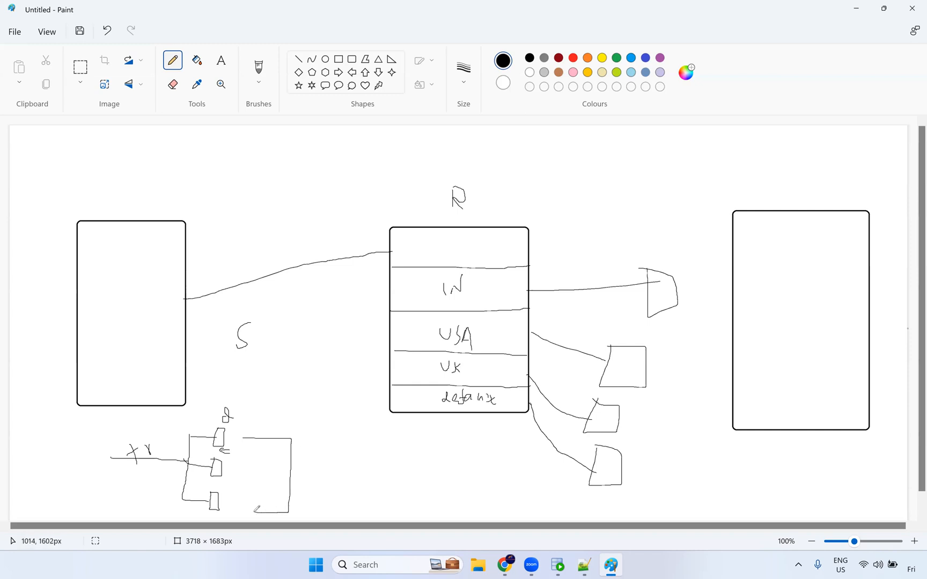
{"action": "left_click_drag", "start_coordinate": [253, 474], "coordinate": [345, 477]}
{"action": "mouse_move", "coordinate": [132, 483]}
{"action": "left_mouse_down"}
{"action": "mouse_move", "coordinate": [131, 500]}
{"action": "mouse_move", "coordinate": [170, 511]}
{"action": "left_mouse_up"}
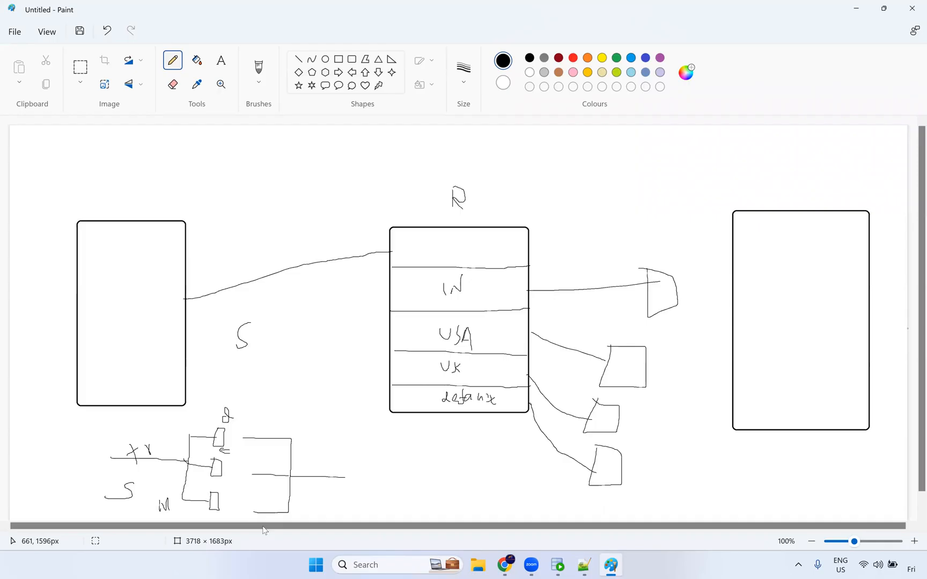
{"action": "mouse_move", "coordinate": [264, 505]}
{"action": "left_mouse_down"}
{"action": "mouse_move", "coordinate": [276, 493]}
{"action": "mouse_move", "coordinate": [281, 505]}
{"action": "left_mouse_up"}
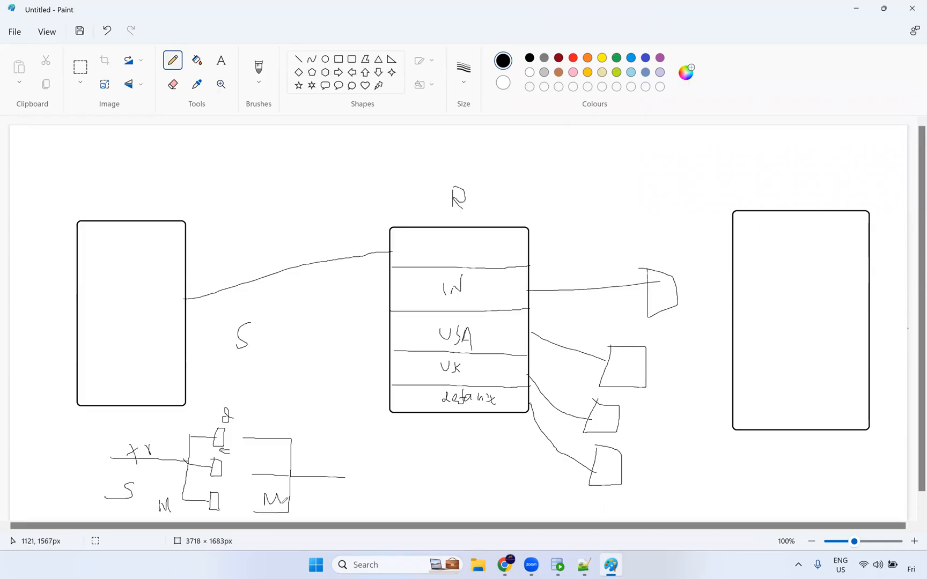
{"action": "left_click_drag", "start_coordinate": [336, 488], "coordinate": [313, 506]}
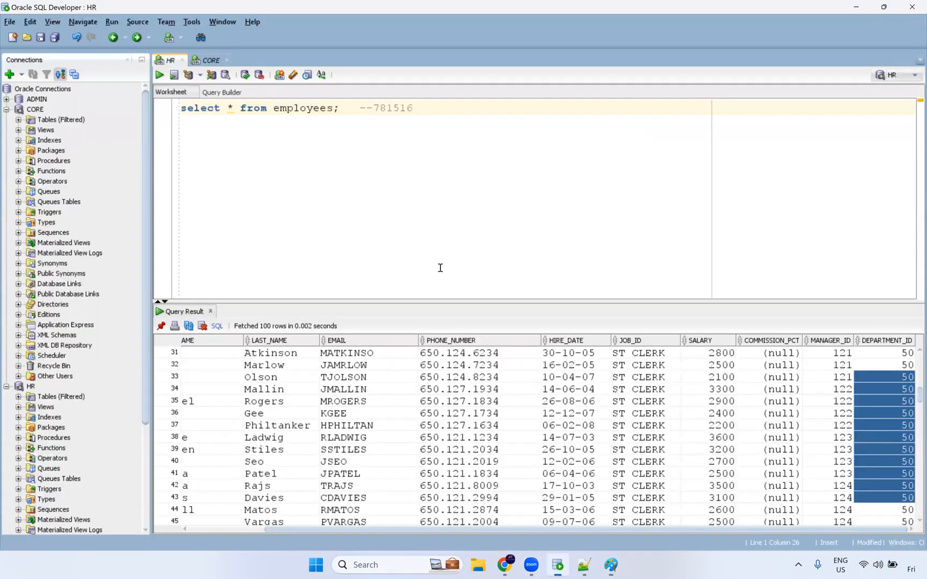
Step: Switch to Oracle SQL Developer, change the queried table to employees_countries and run the query
{"action": "left_click", "coordinate": [557, 566]}
{"action": "type", "text": "_countr"}
{"action": "key", "text": "BackSpace"}
{"action": "type", "text": "r"}
{"action": "key", "text": "BackSpace"}
{"action": "type", "text": "ries"}
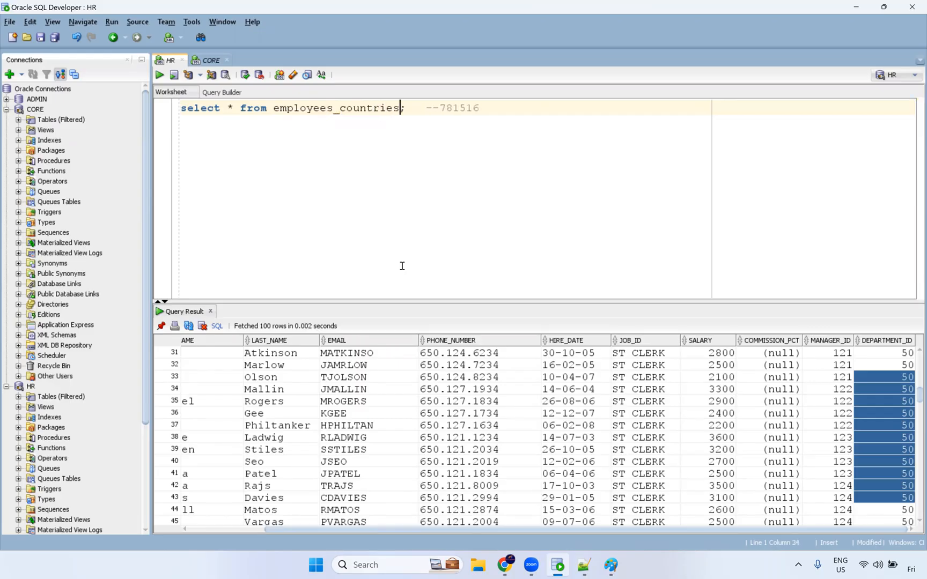
{"action": "key", "text": "ctrl+Return"}
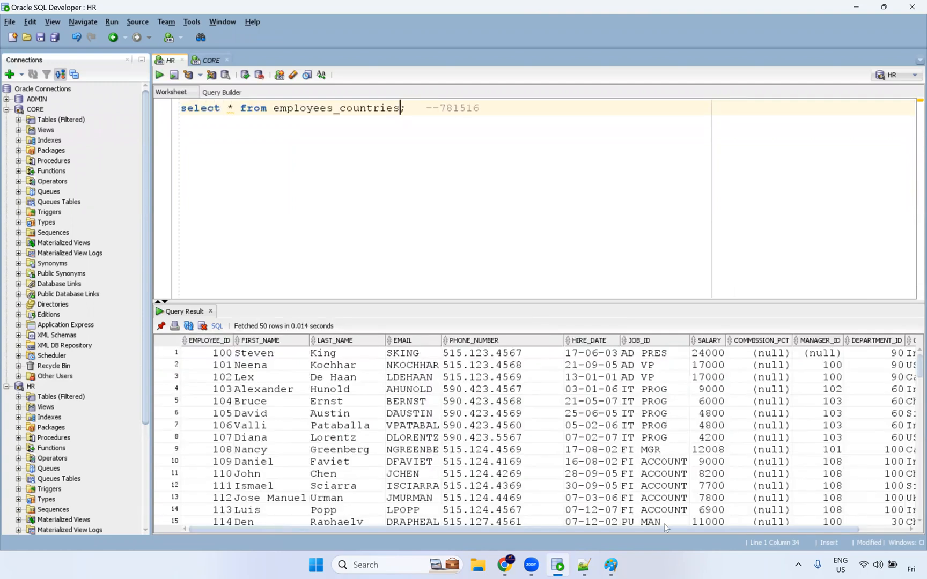
Step: Examine the values in the COUNTRY column across the rows of the query result
{"action": "left_click", "coordinate": [664, 523]}
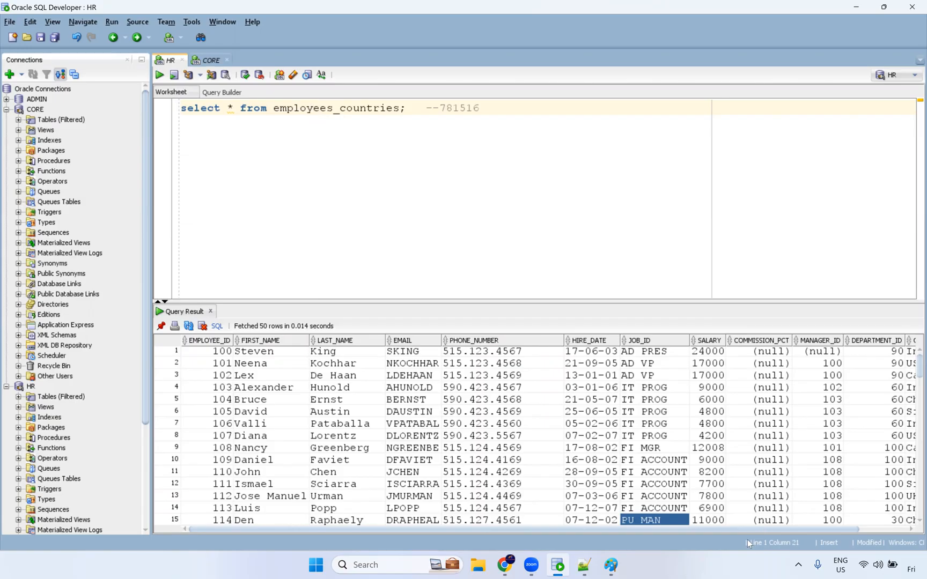
{"action": "left_click", "coordinate": [910, 530]}
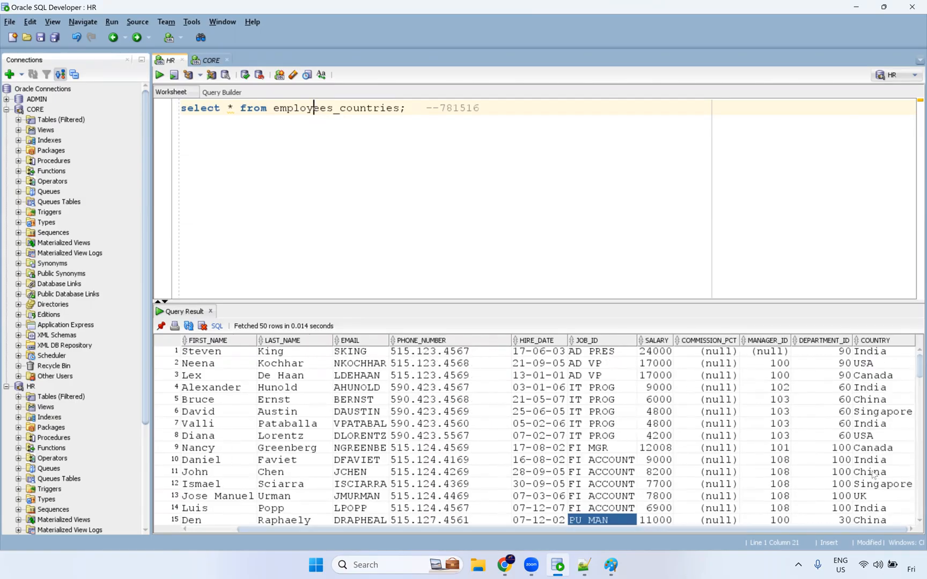
{"action": "left_click_drag", "start_coordinate": [869, 352], "coordinate": [873, 498]}
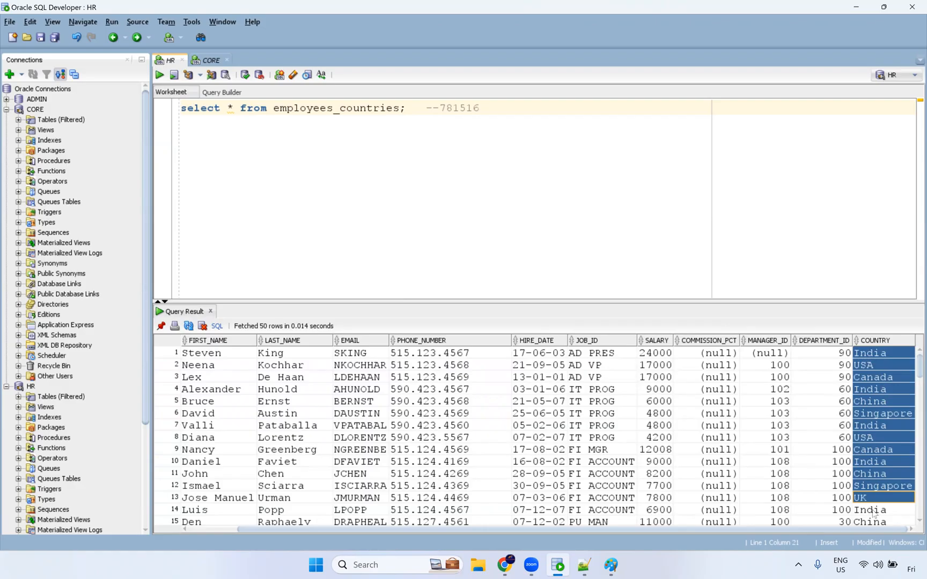
{"action": "scroll", "coordinate": [873, 513], "scroll_direction": "down", "scroll_amount": 10}
{"action": "left_click_drag", "start_coordinate": [881, 520], "coordinate": [879, 363]}
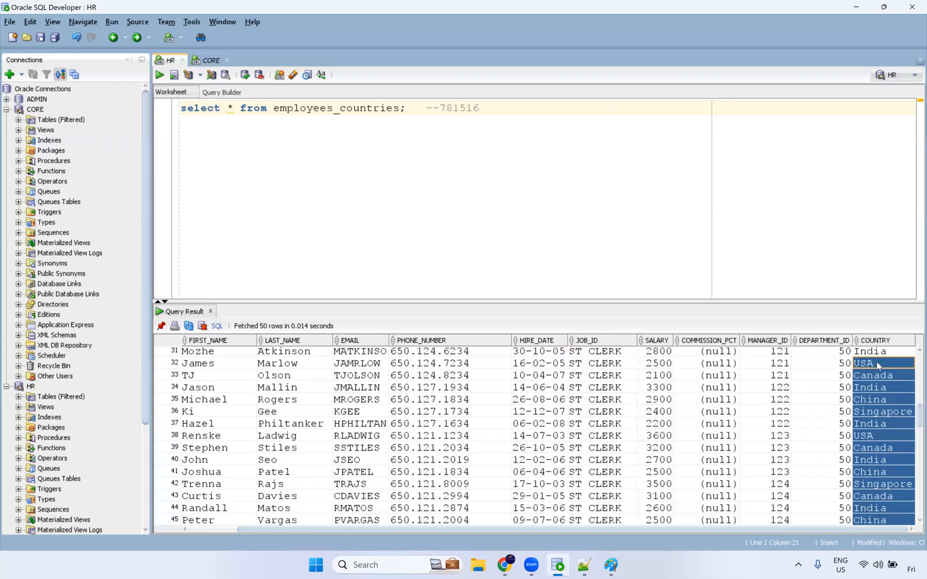
{"action": "key", "text": "Up"}
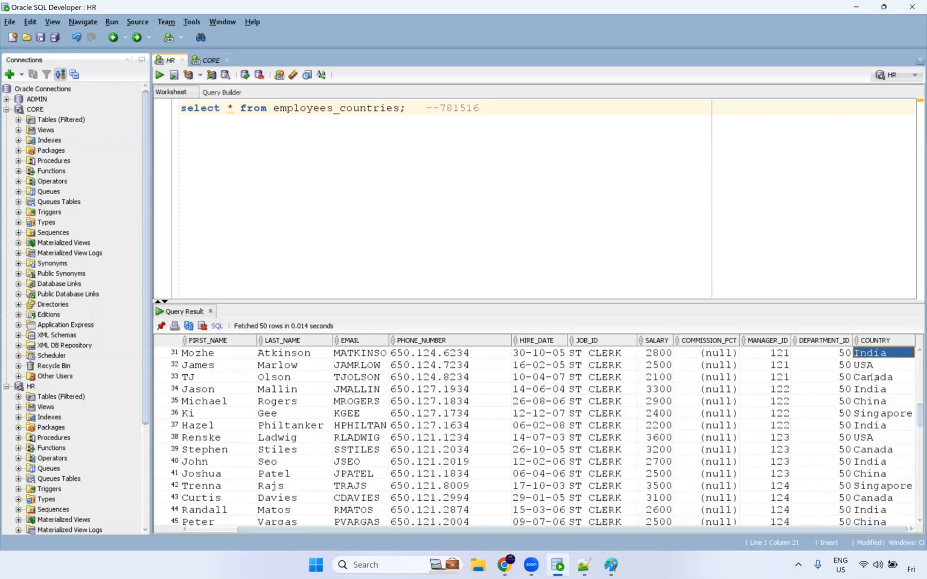
{"action": "key", "text": "Page_Up"}
{"action": "key", "text": "shift+Down"}
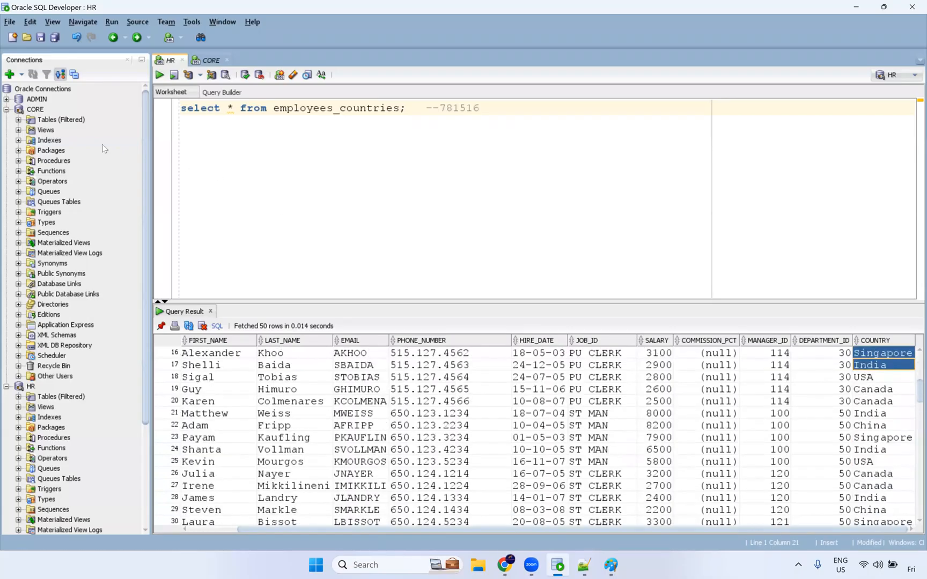
Step: View the data of the HR table EMPLOYEES_COUNTRIES, inspect its COUNTRY column and close the table view
{"action": "left_click", "coordinate": [7, 110]}
{"action": "left_click", "coordinate": [18, 130]}
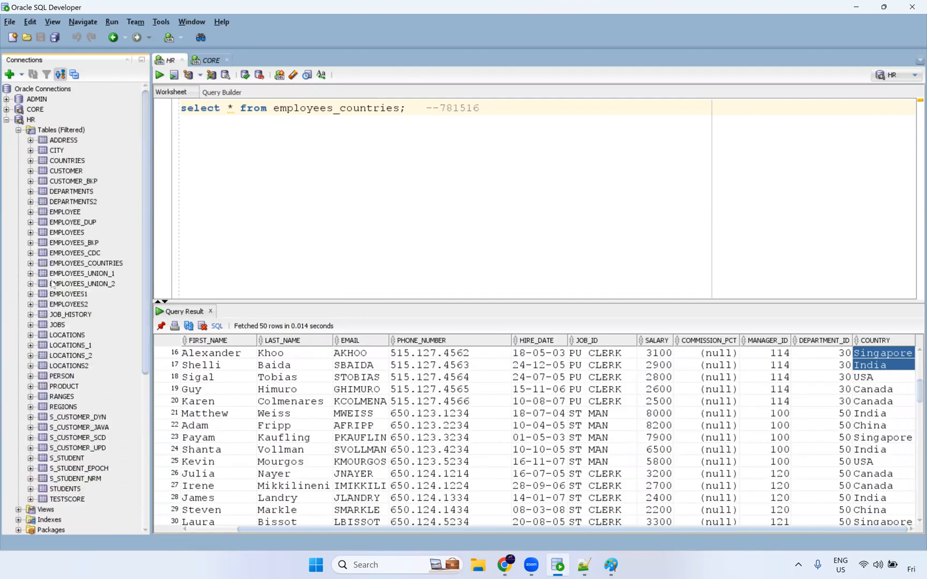
{"action": "left_click", "coordinate": [89, 273]}
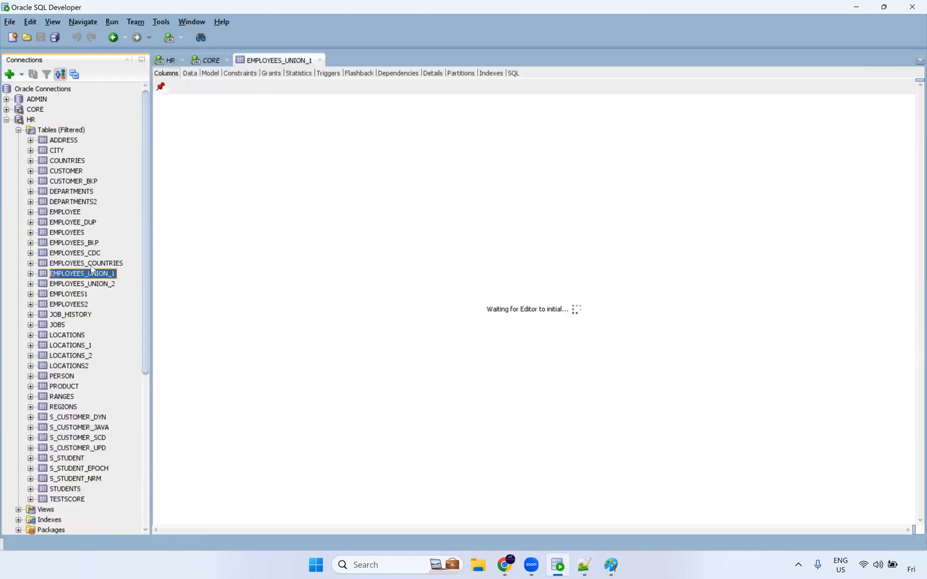
{"action": "left_click", "coordinate": [113, 264]}
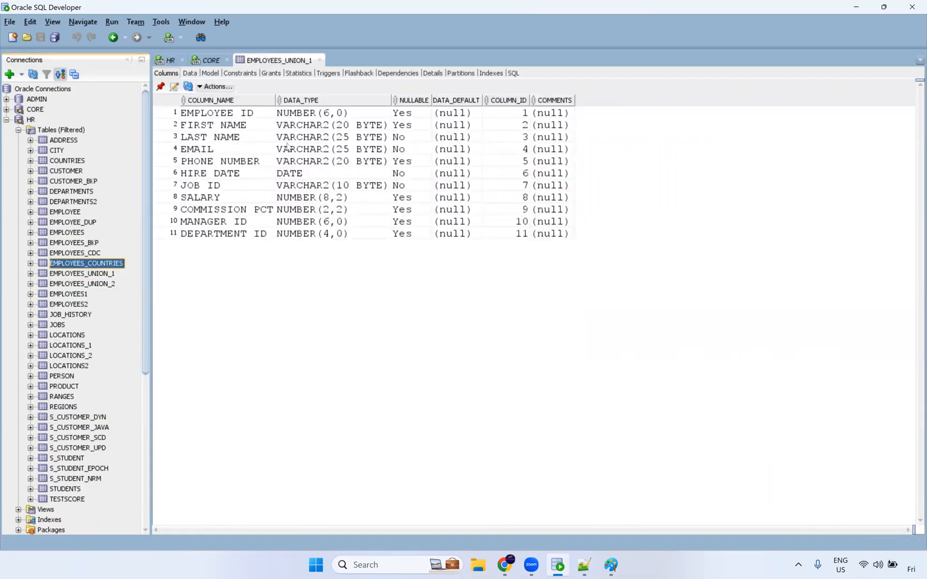
{"action": "left_click", "coordinate": [190, 74]}
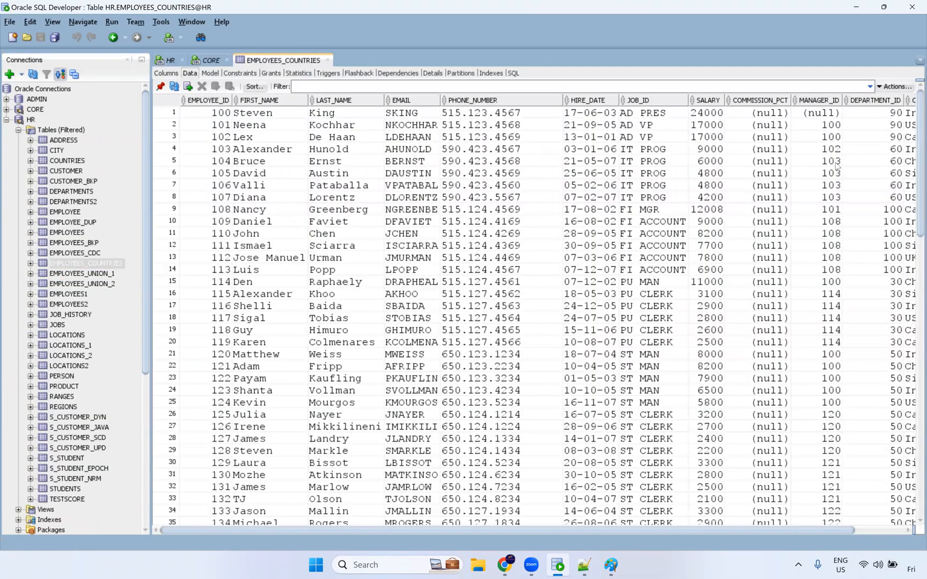
{"action": "scroll", "coordinate": [866, 238], "scroll_direction": "right", "scroll_amount": 3}
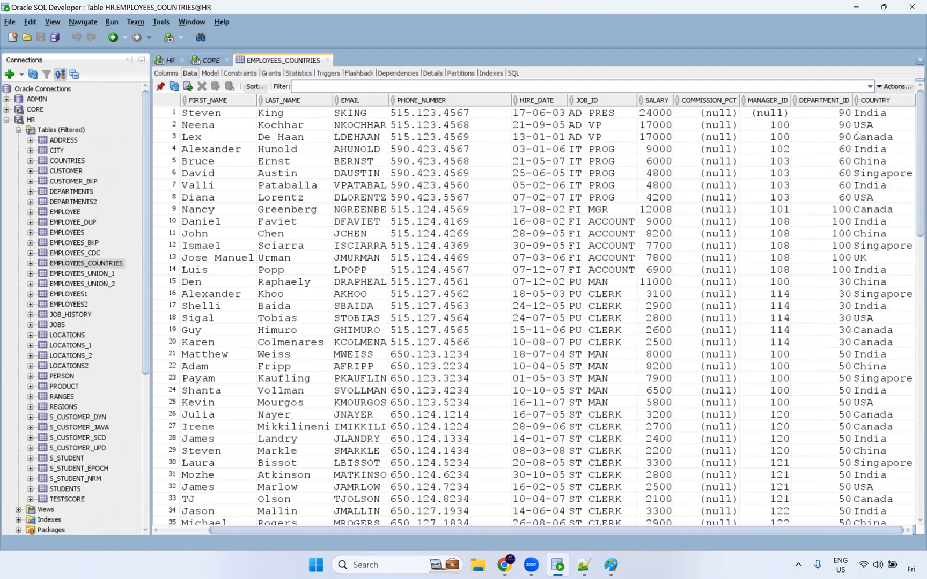
{"action": "left_click_drag", "start_coordinate": [880, 113], "coordinate": [880, 354]}
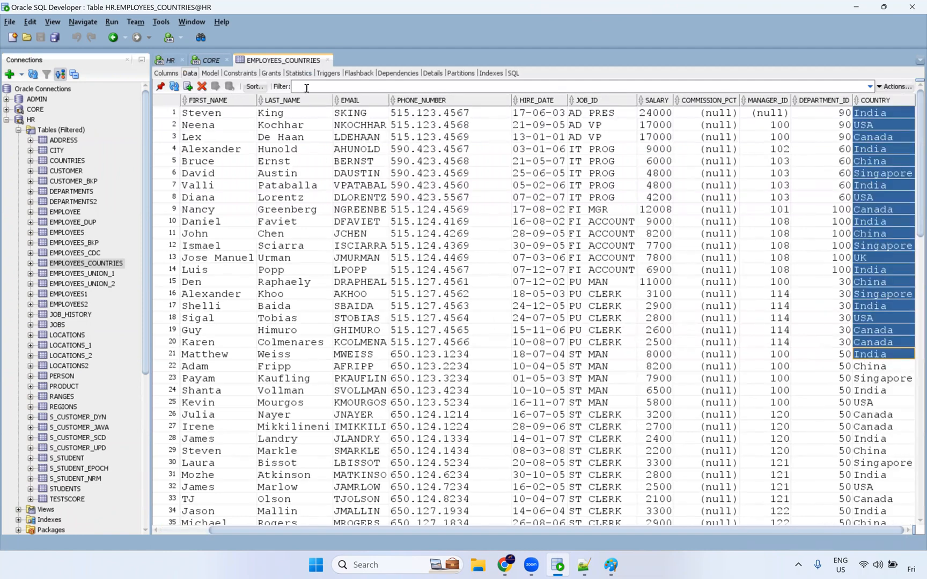
{"action": "left_click", "coordinate": [327, 59]}
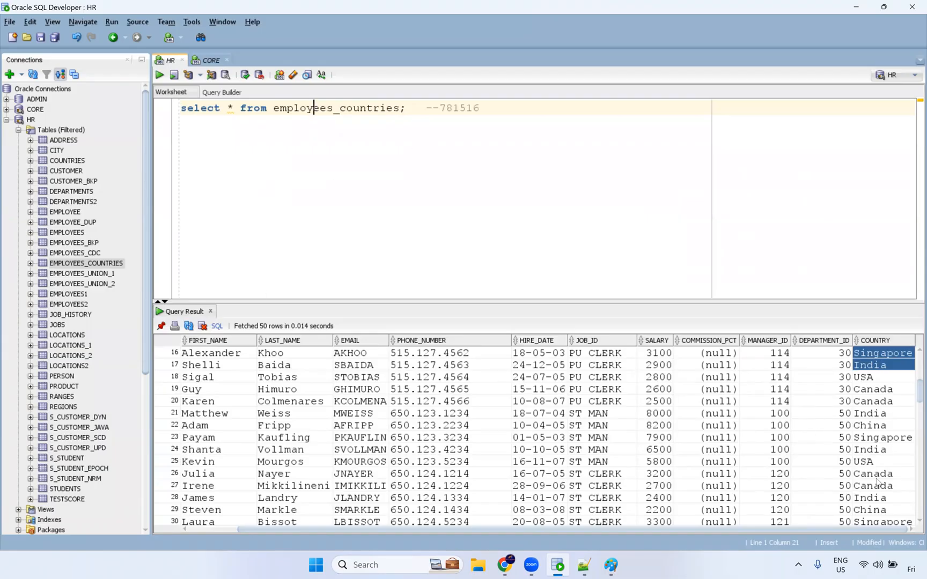
Step: Review the COUNTRY values again in the worksheet's query result, loading further rows
{"action": "left_click_drag", "start_coordinate": [875, 478], "coordinate": [873, 356]}
{"action": "left_click_drag", "start_coordinate": [893, 516], "coordinate": [880, 341]}
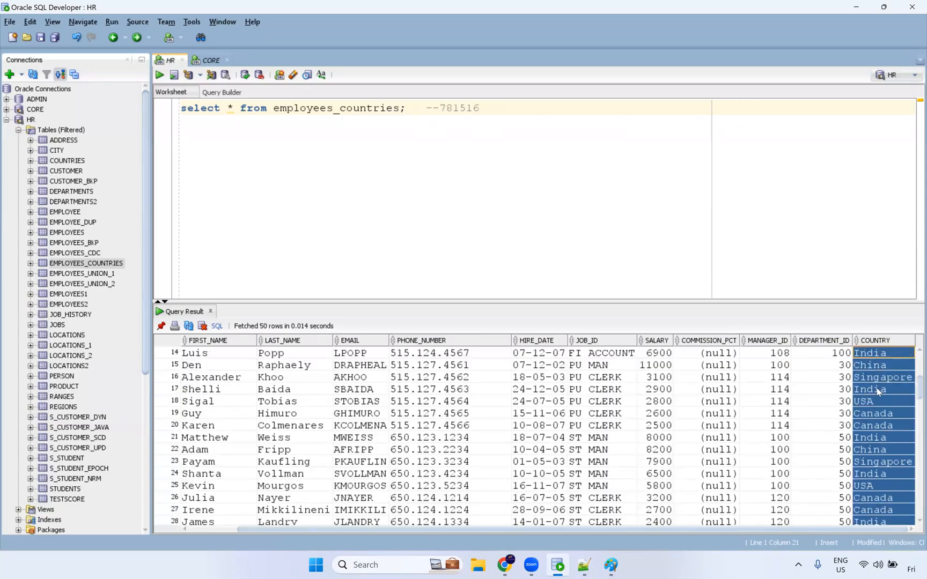
{"action": "scroll", "coordinate": [877, 389], "scroll_direction": "down", "scroll_amount": 9}
{"action": "left_click_drag", "start_coordinate": [878, 400], "coordinate": [875, 516]}
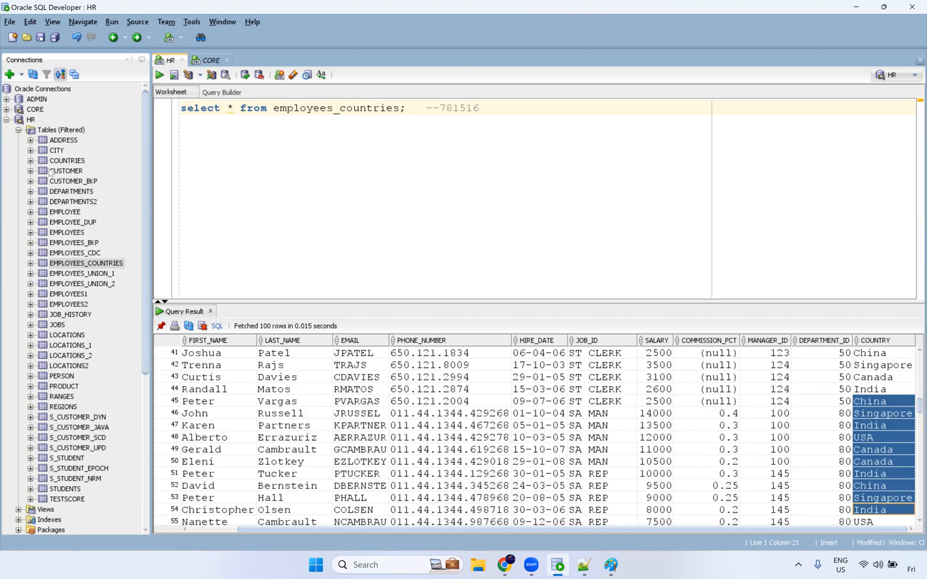
Step: Collapse the HR connection and list the tables of the CORE connection
{"action": "left_click", "coordinate": [6, 119]}
{"action": "left_click", "coordinate": [6, 108]}
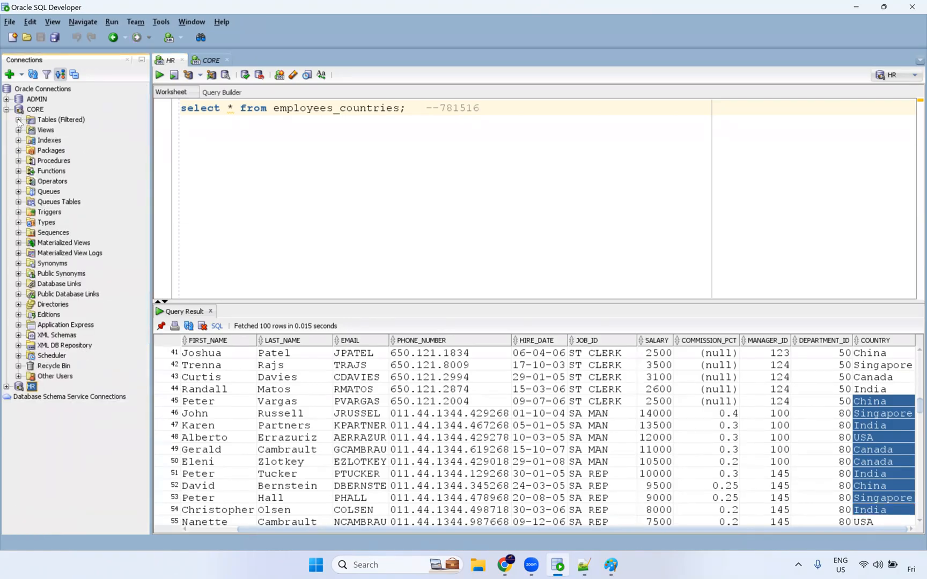
{"action": "left_click", "coordinate": [19, 119]}
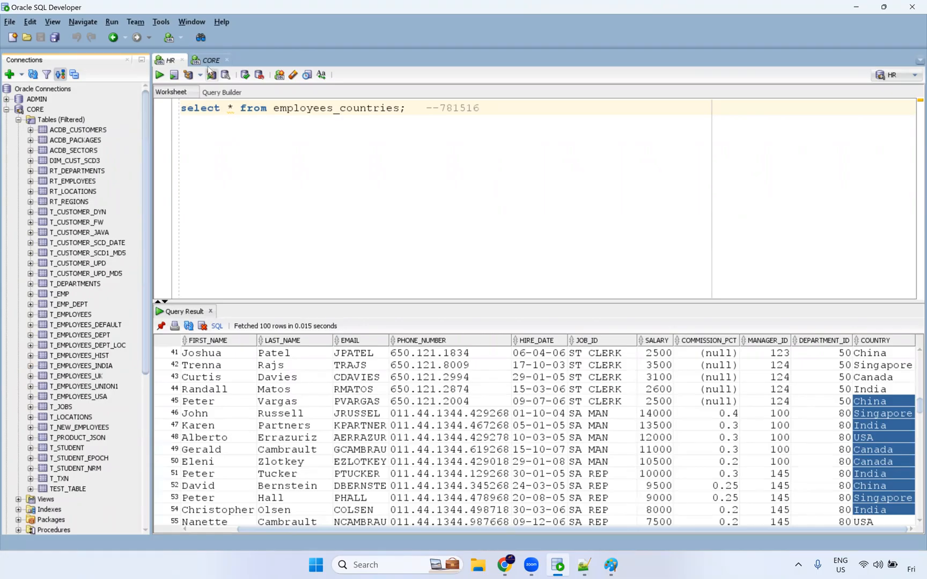
Step: In the CORE worksheet, change the queried table to t_employees_india and run the query
{"action": "left_click", "coordinate": [346, 111]}
{"action": "type", "text": "_d;"}
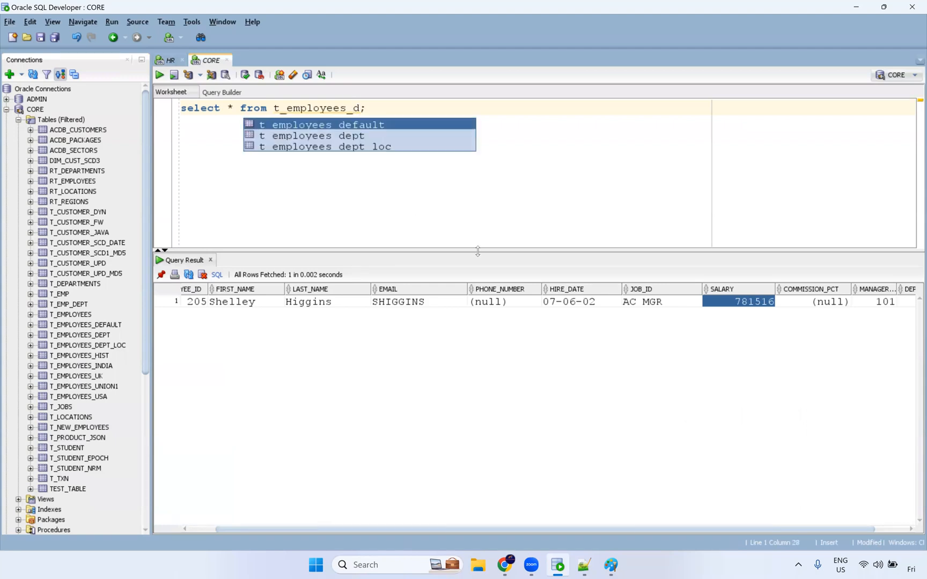
{"action": "key", "text": "BackSpace"}
{"action": "type", "text": "india"}
{"action": "key", "text": "ctrl+Return"}
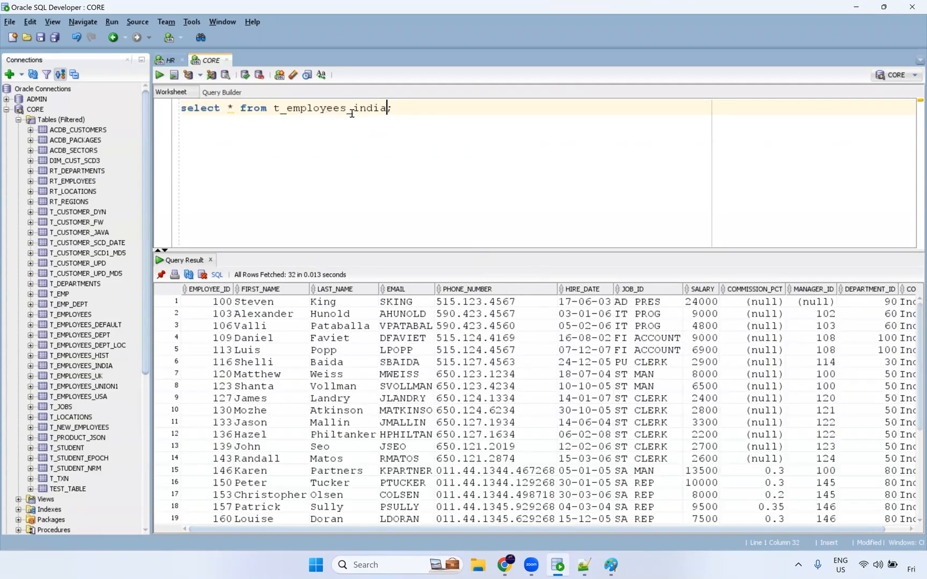
Step: Add the statement "truncate table t_employees_india;" below the query and run it
{"action": "double_click", "coordinate": [355, 111]}
{"action": "left_click", "coordinate": [444, 111]}
{"action": "key", "text": "Return"}
{"action": "key", "text": "Return"}
{"action": "type", "text": "rr"}
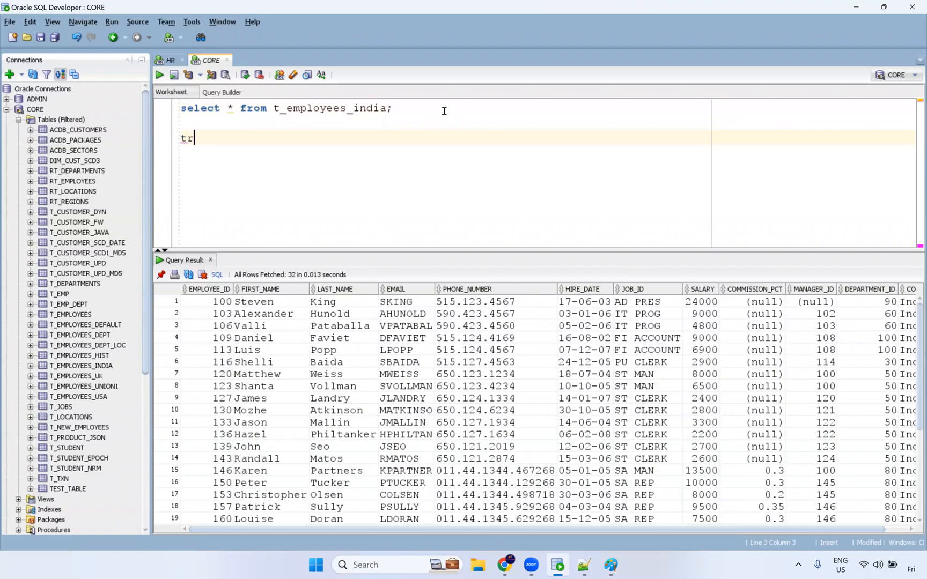
{"action": "type", "text": "uncate table t_employees_india;"}
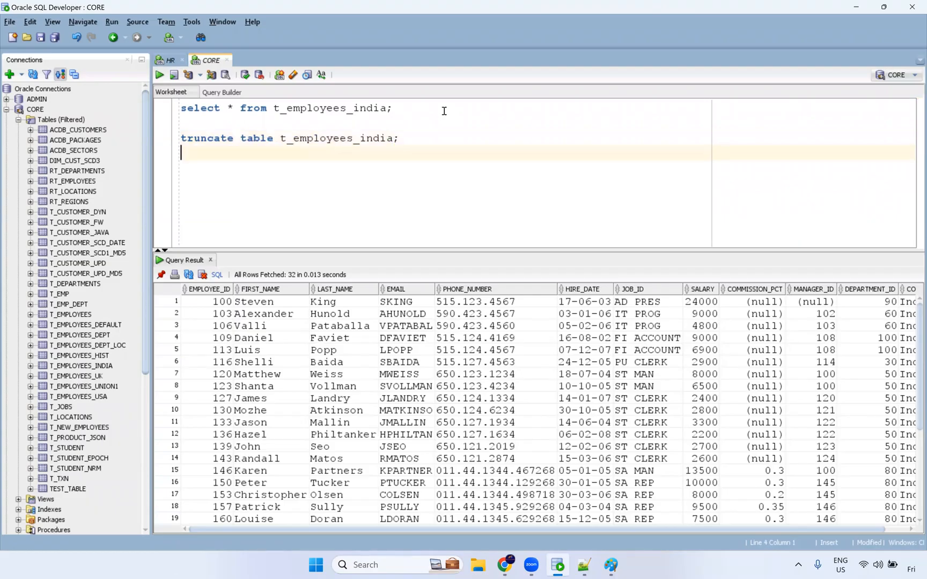
{"action": "key", "text": "ctrl+Return"}
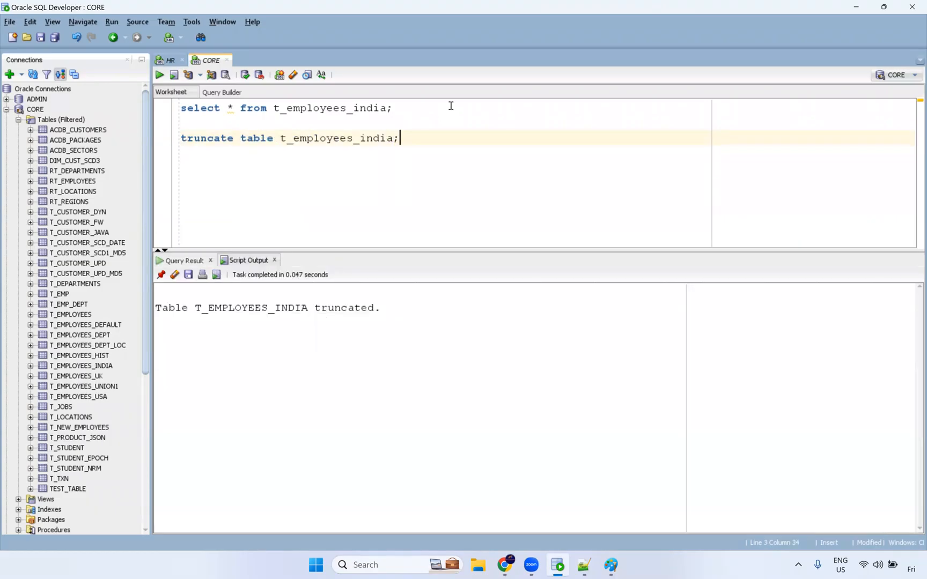
Step: Change the table in the truncate statement to t_employees_usa and run it
{"action": "double_click", "coordinate": [350, 139]}
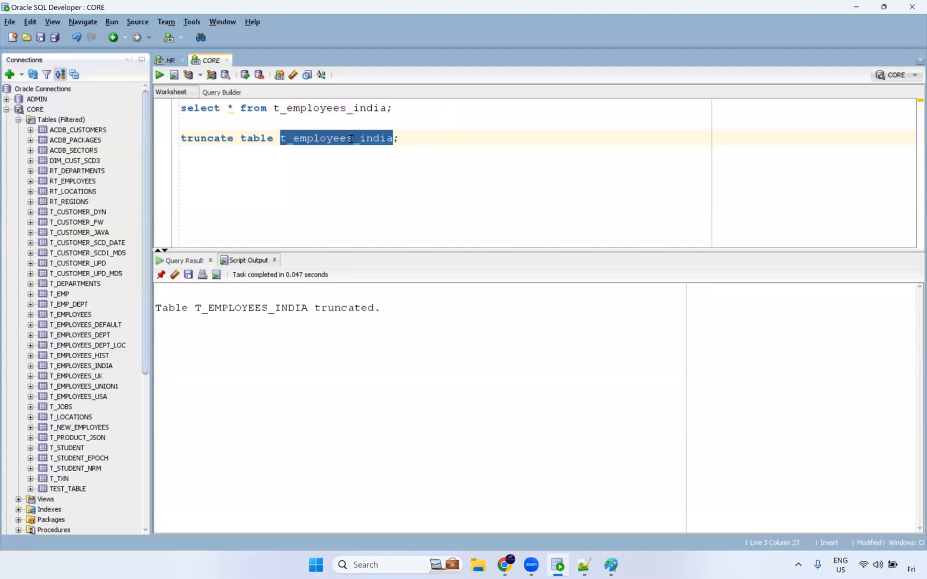
{"action": "left_click", "coordinate": [389, 139]}
{"action": "key", "text": "BackSpace"}
{"action": "key", "text": "BackSpace"}
{"action": "key", "text": "BackSpace"}
{"action": "key", "text": "BackSpace"}
{"action": "type", "text": "us"}
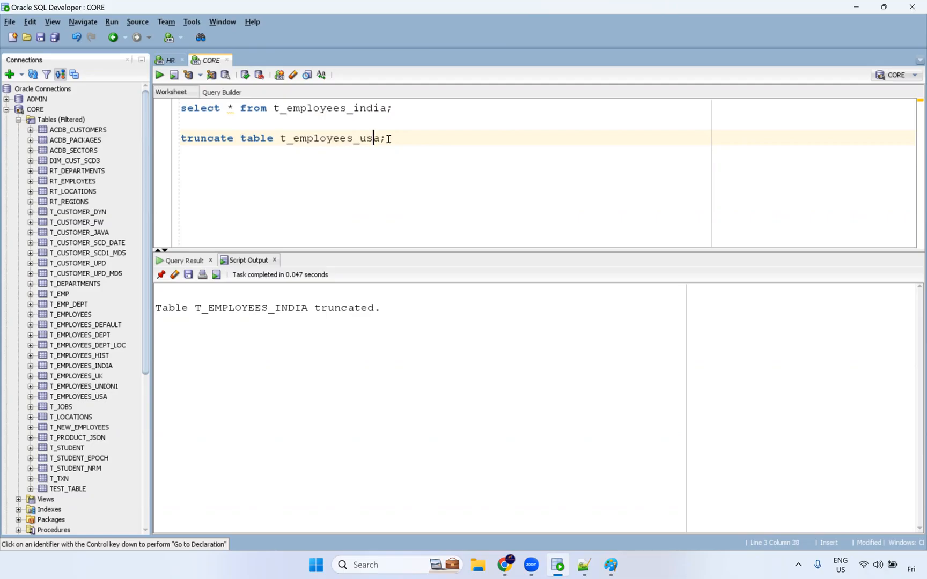
{"action": "key", "text": "ctrl+Return"}
Step: Change the truncate statement's table to t_employees_uk and run the statement
{"action": "key", "text": "BackSpace"}
{"action": "key", "text": "BackSpace"}
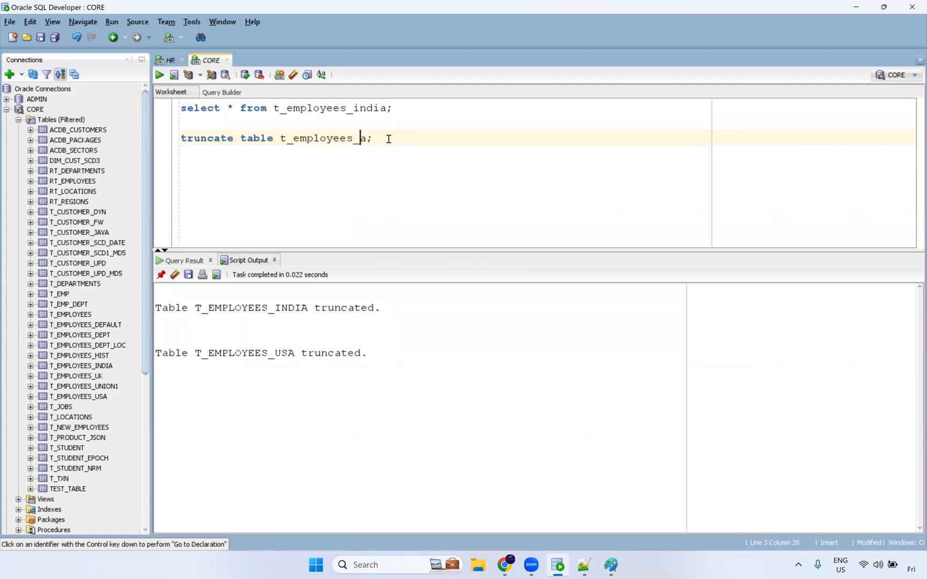
{"action": "key", "text": "Right"}
{"action": "type", "text": "uk"}
{"action": "key", "text": "ctrl+Return"}
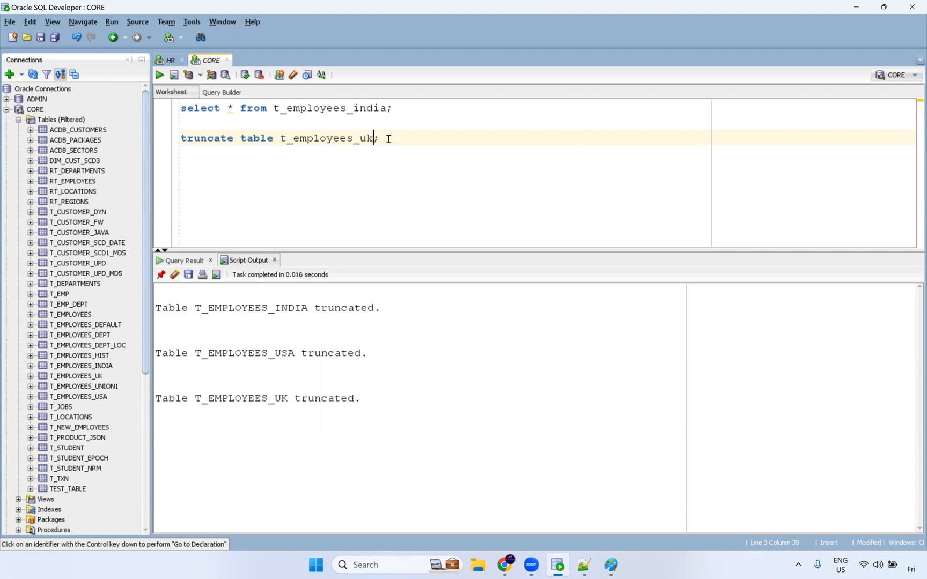
Step: Replace the table name in the truncate statement with t_employees_default and execute it
{"action": "key", "text": "BackSpace"}
{"action": "key", "text": "BackSpace"}
{"action": "type", "text": "deful"}
{"action": "key", "text": "BackSpace"}
{"action": "key", "text": "BackSpace"}
{"action": "type", "text": "ault"}
{"action": "key", "text": "ctrl+Return"}
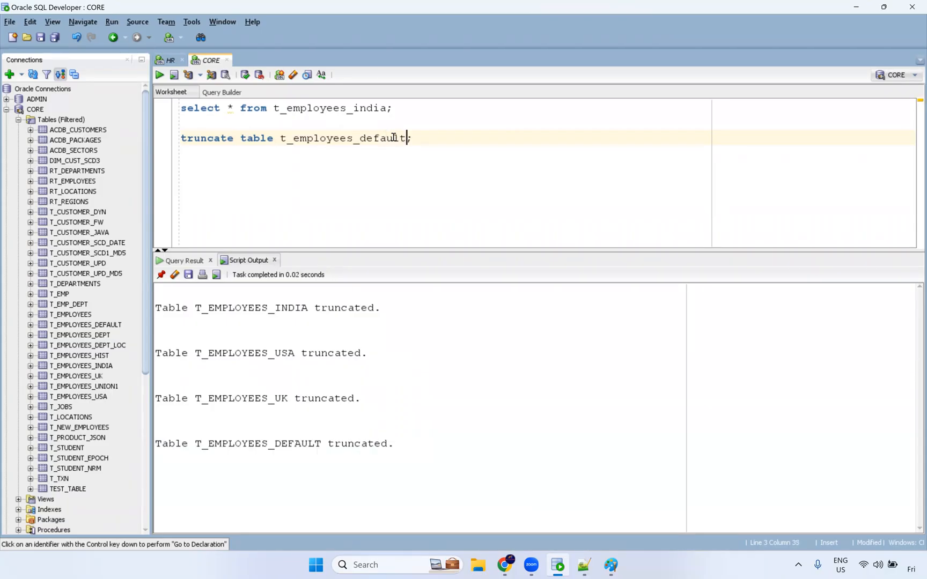
Step: Rerun the select query on t_employees_india to check the table's contents after truncation
{"action": "double_click", "coordinate": [322, 139]}
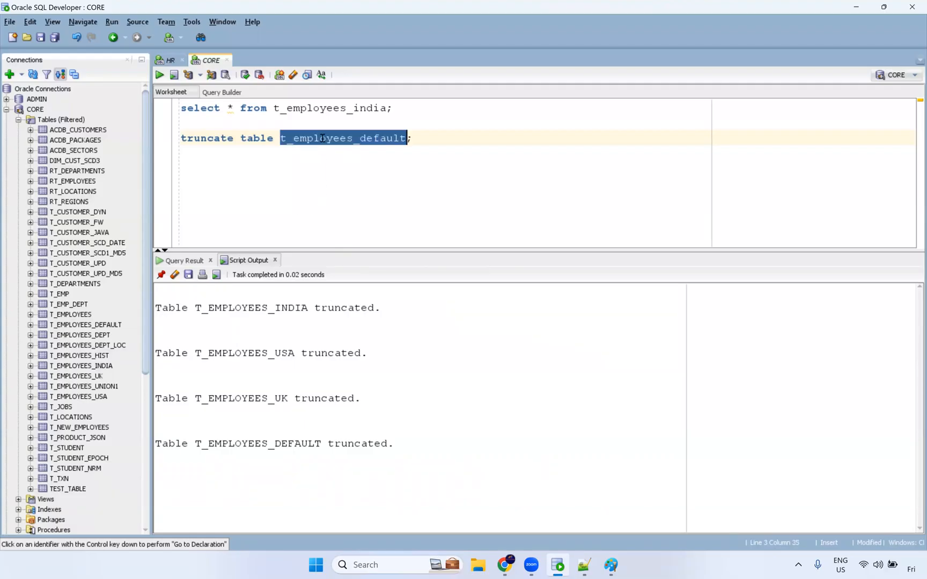
{"action": "double_click", "coordinate": [335, 111]}
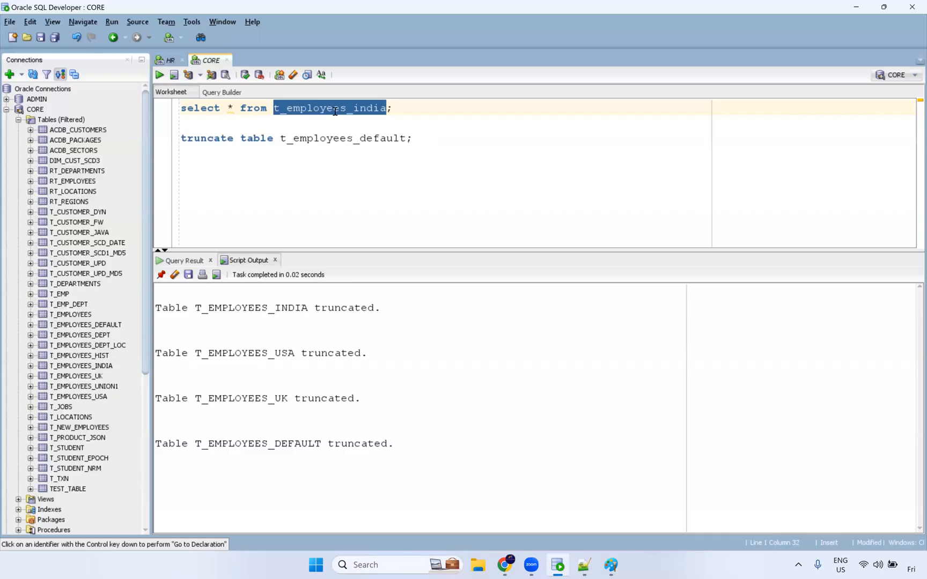
{"action": "key", "text": "Left"}
{"action": "key", "text": "ctrl+Return"}
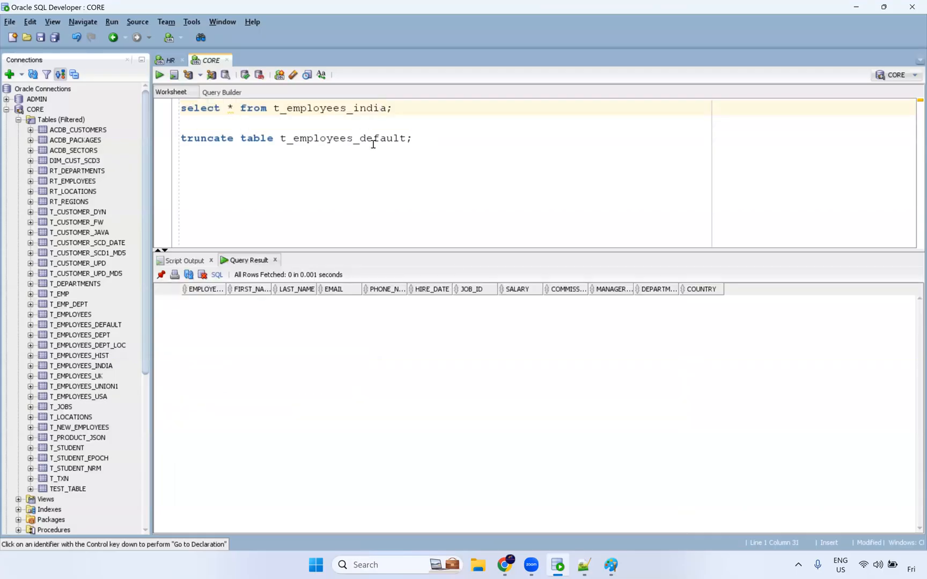
Step: Switch to Informatica Data Integration in Chrome and create a new blank mapping
{"action": "left_click", "coordinate": [505, 564]}
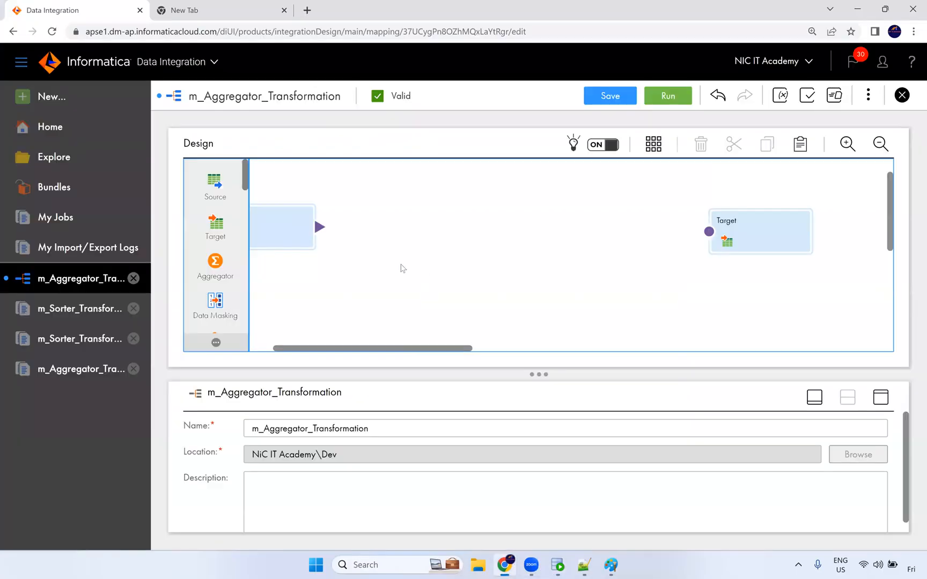
{"action": "left_click_drag", "start_coordinate": [389, 349], "coordinate": [364, 349]}
{"action": "left_click", "coordinate": [309, 428]}
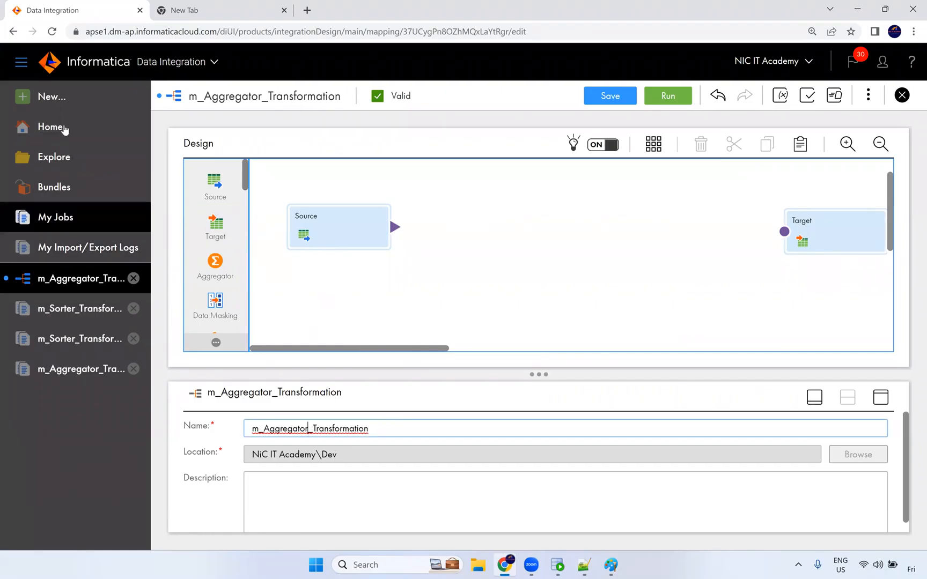
{"action": "left_click", "coordinate": [54, 97]}
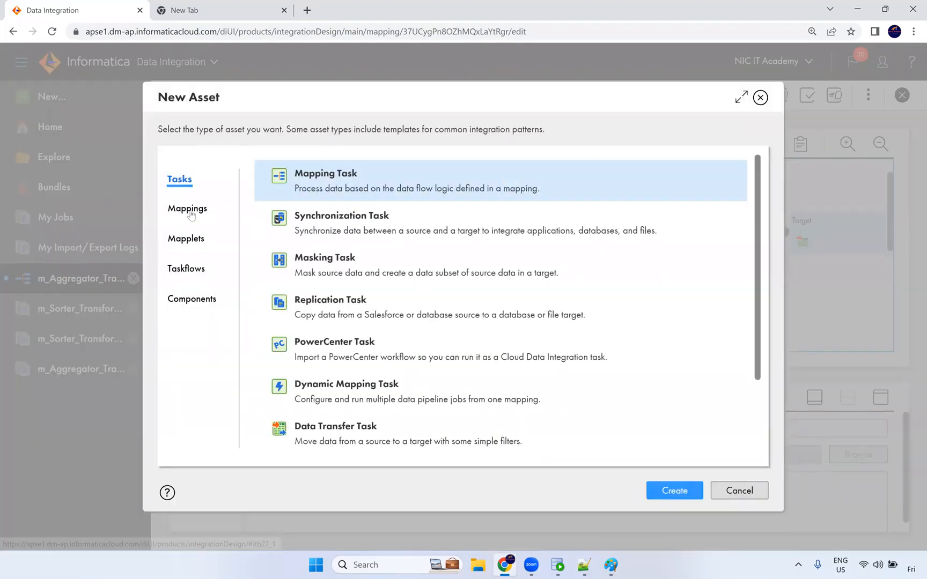
{"action": "left_click", "coordinate": [188, 210]}
{"action": "left_click", "coordinate": [670, 490]}
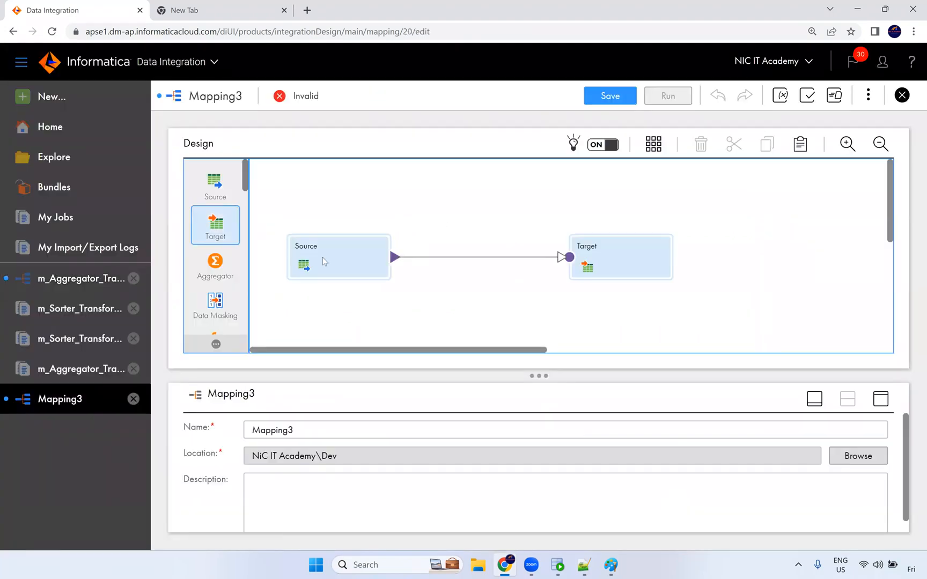
Step: Open the Source transformation's source settings in the new mapping and set its connection to Oracle_Src (Oracle)
{"action": "left_click", "coordinate": [324, 261]}
{"action": "left_click", "coordinate": [880, 398]}
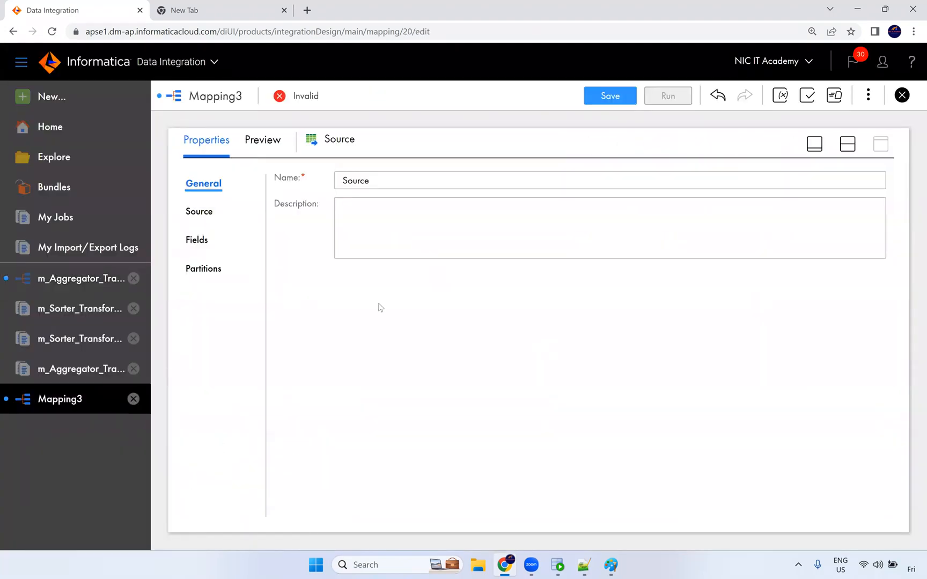
{"action": "left_click", "coordinate": [204, 217]}
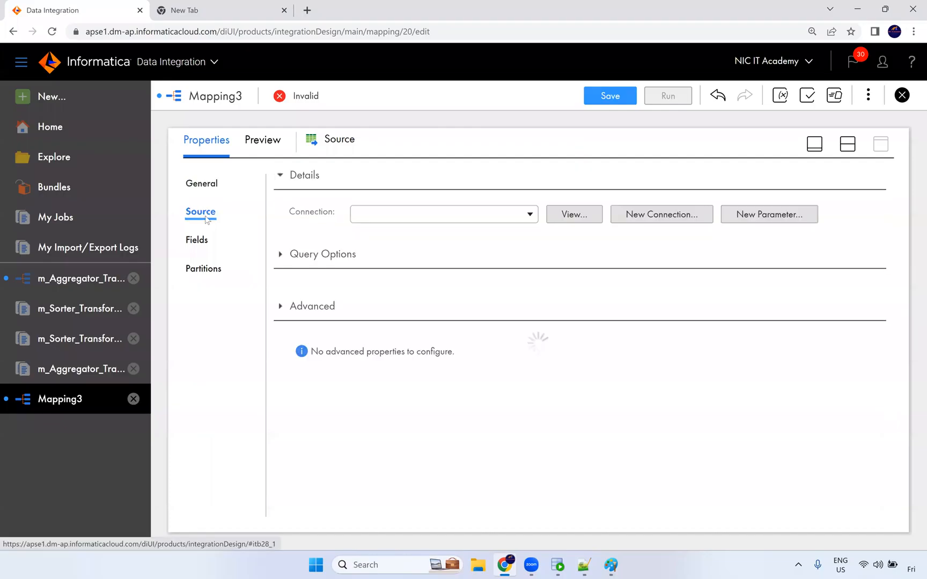
{"action": "left_click", "coordinate": [409, 214]}
{"action": "left_click", "coordinate": [403, 315]}
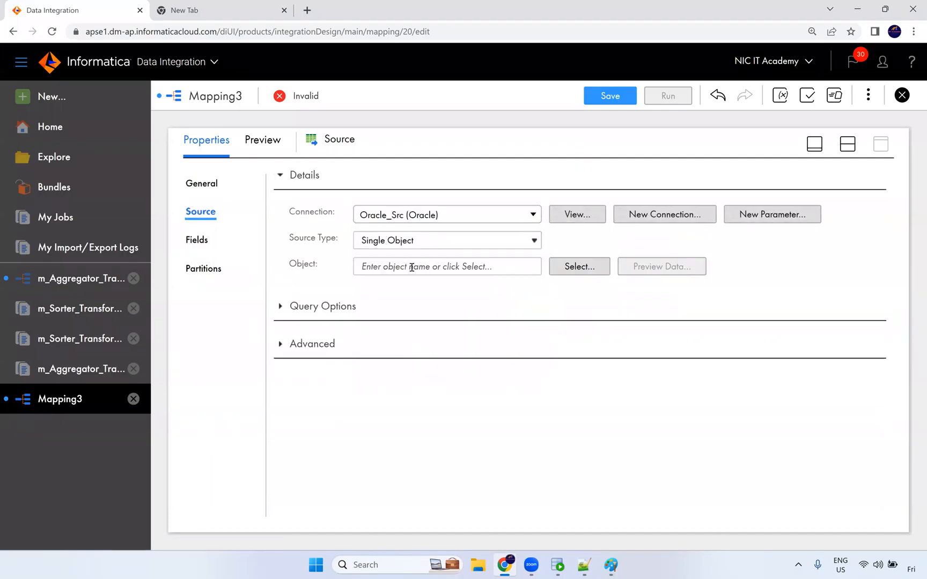
Step: Search the source objects for "countri", choose EMPLOYEES_COUNTRIES as the source object and return to the design canvas
{"action": "left_click", "coordinate": [598, 271]}
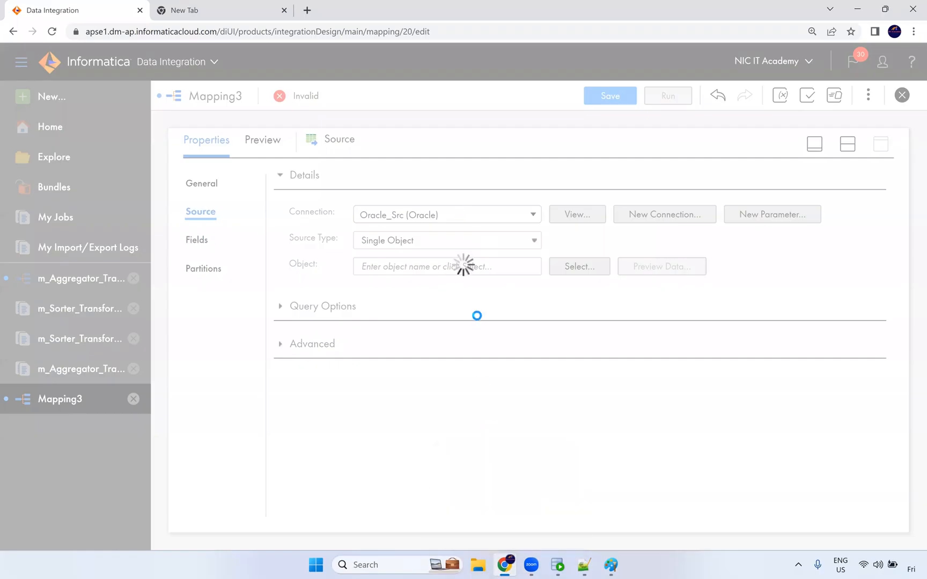
{"action": "type", "text": "countri"}
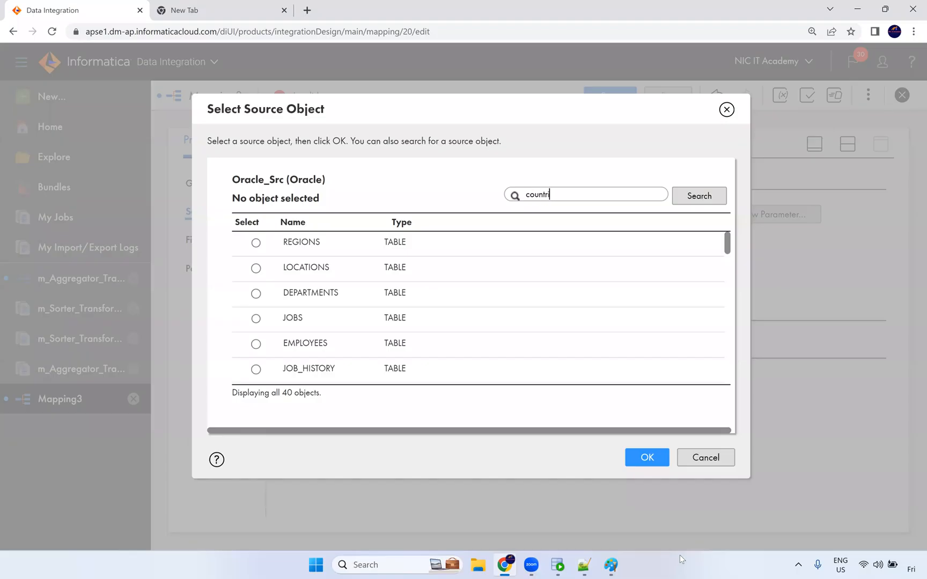
{"action": "key", "text": "Return"}
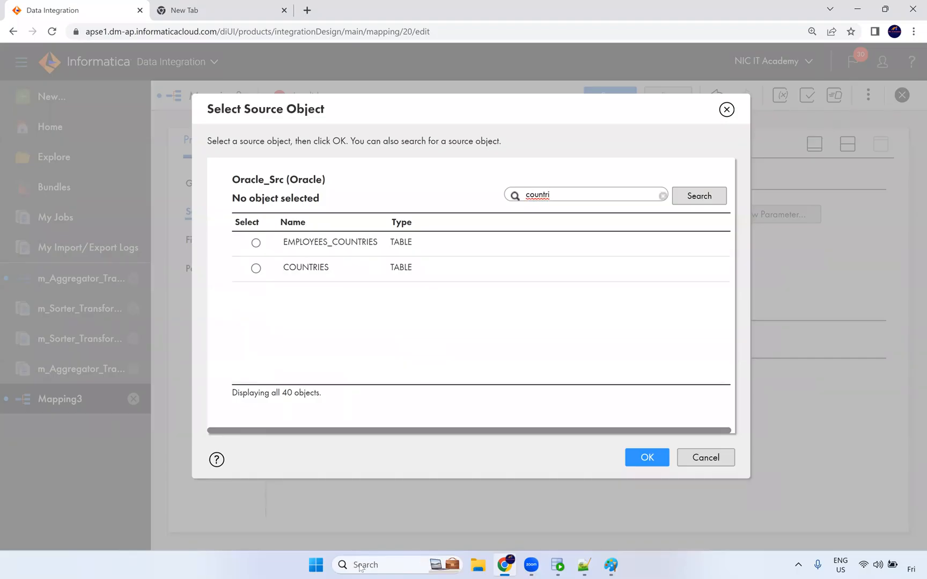
{"action": "left_click", "coordinate": [346, 244]}
{"action": "left_click", "coordinate": [646, 460]}
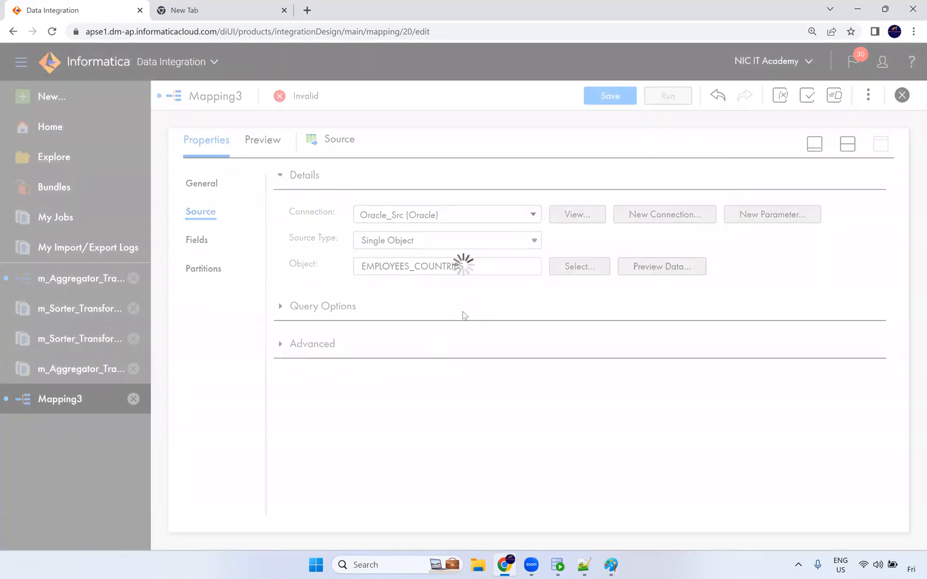
{"action": "left_click", "coordinate": [846, 144]}
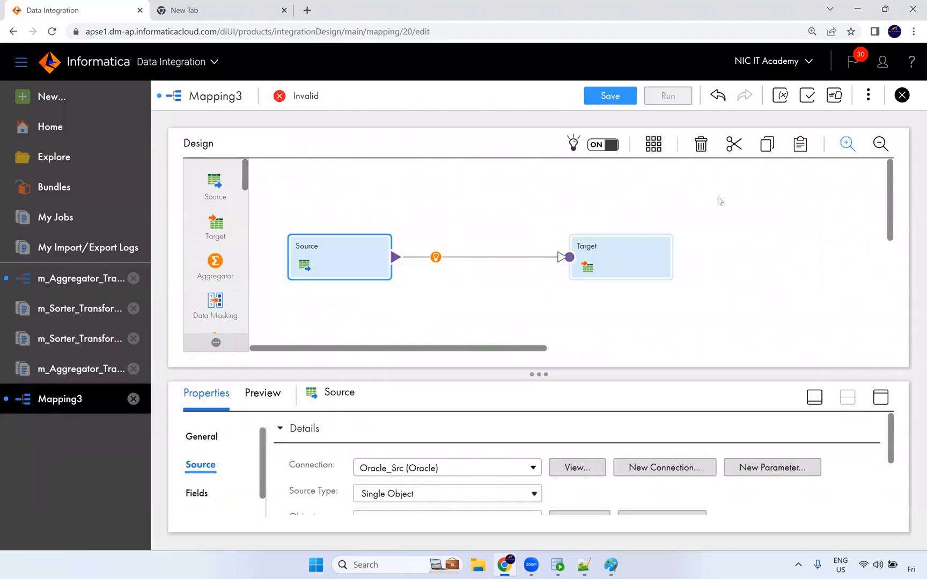
Step: Insert a Router transformation on the link between Source and Target
{"action": "left_click", "coordinate": [434, 258]}
{"action": "scroll", "coordinate": [483, 357], "scroll_direction": "down", "scroll_amount": 1}
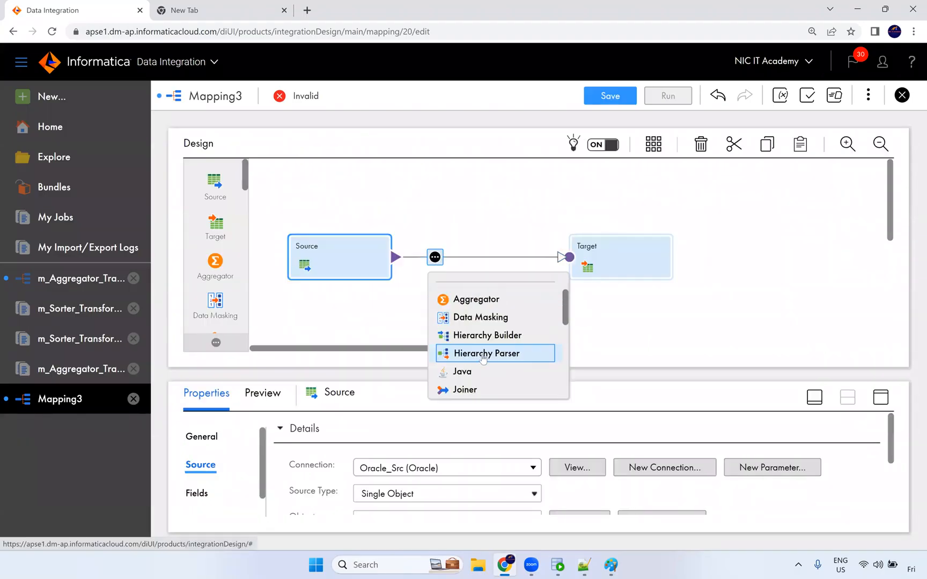
{"action": "scroll", "coordinate": [484, 358], "scroll_direction": "down", "scroll_amount": 3}
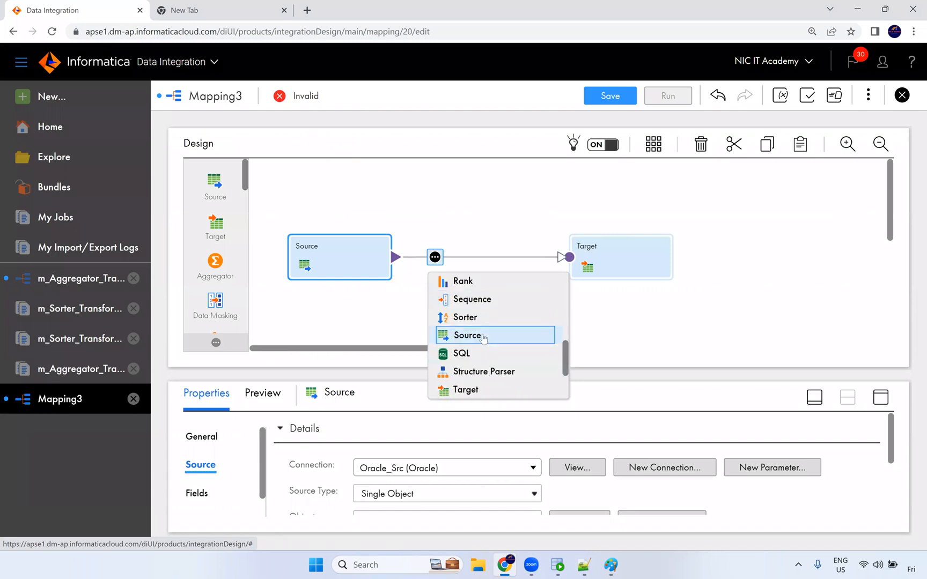
{"action": "scroll", "coordinate": [482, 338], "scroll_direction": "down", "scroll_amount": 3}
{"action": "scroll", "coordinate": [485, 351], "scroll_direction": "up", "scroll_amount": 3}
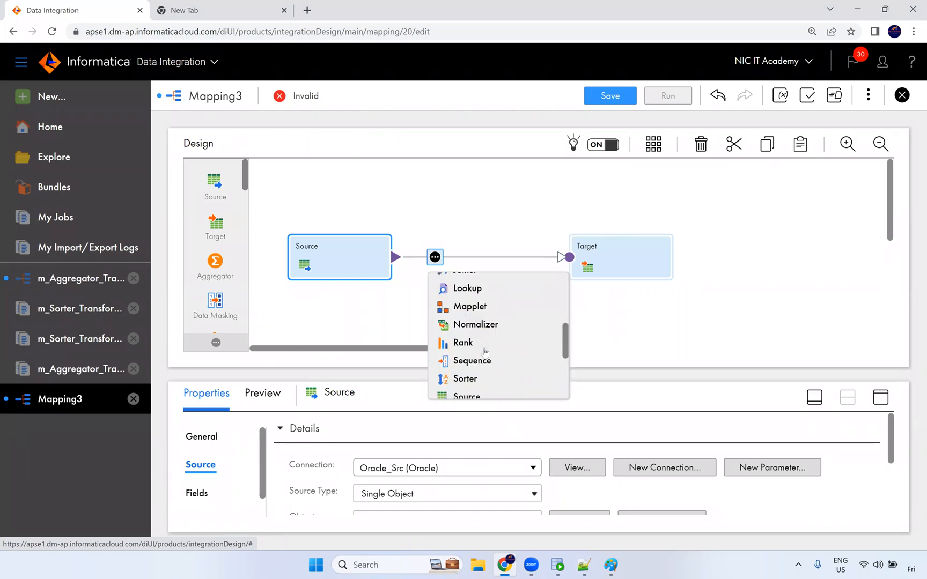
{"action": "scroll", "coordinate": [485, 352], "scroll_direction": "up", "scroll_amount": 1}
{"action": "scroll", "coordinate": [487, 349], "scroll_direction": "down", "scroll_amount": 1}
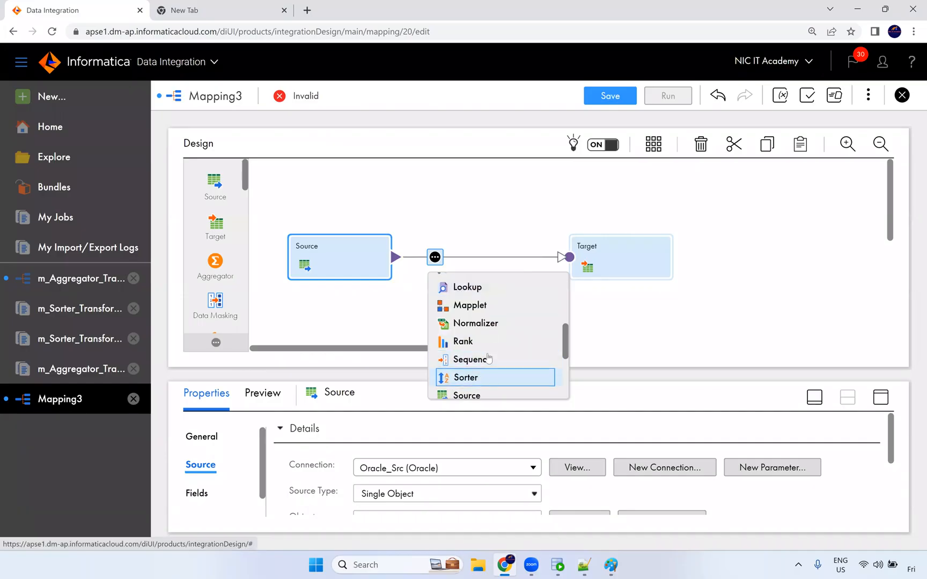
{"action": "left_click_drag", "start_coordinate": [568, 349], "coordinate": [579, 286]}
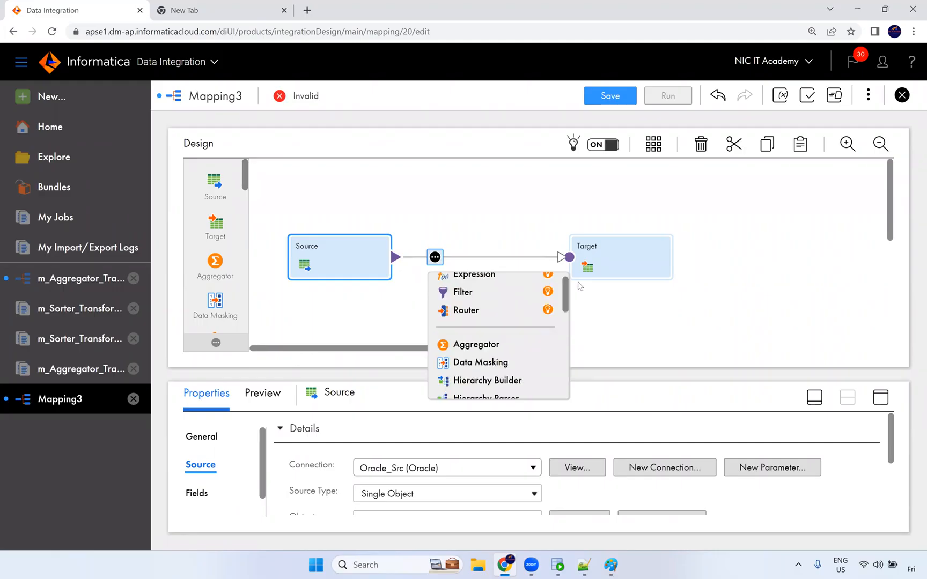
{"action": "left_click", "coordinate": [486, 325]}
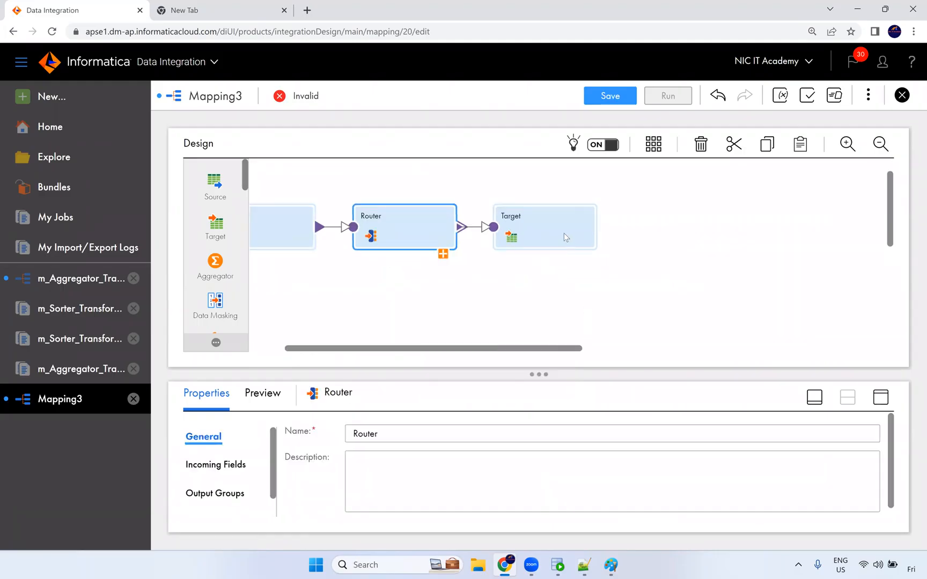
Step: Move the Target farther away from the Router and expand the Router's output groups on the canvas
{"action": "left_click_drag", "start_coordinate": [566, 237], "coordinate": [669, 235]}
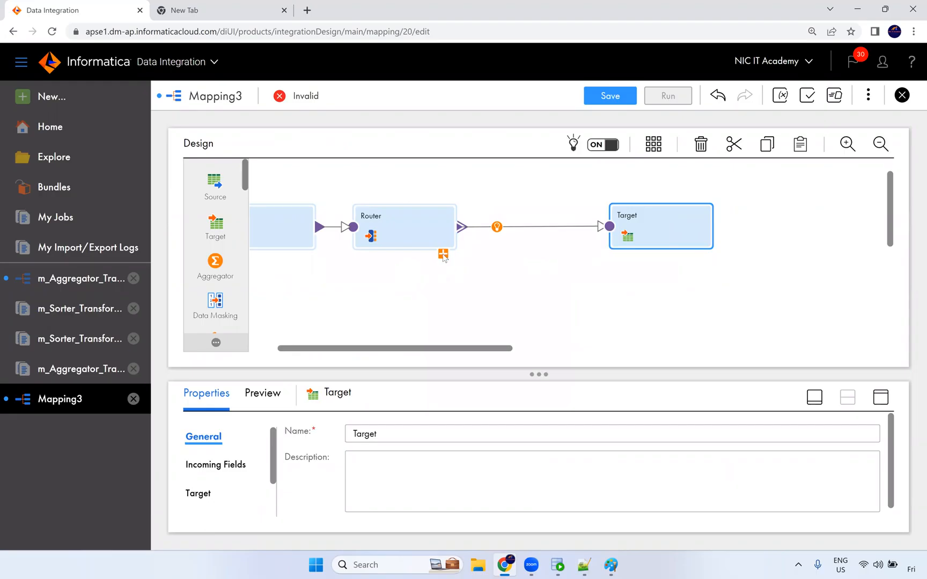
{"action": "left_click", "coordinate": [443, 254]}
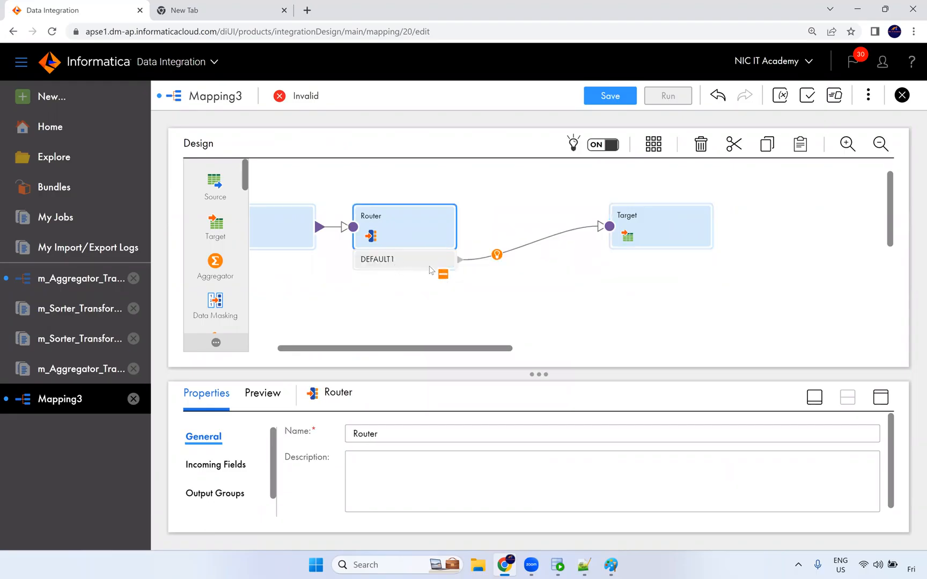
Step: Move the Target lower on the canvas and open the Router's output group settings in the maximized properties view
{"action": "left_click_drag", "start_coordinate": [659, 227], "coordinate": [652, 276]}
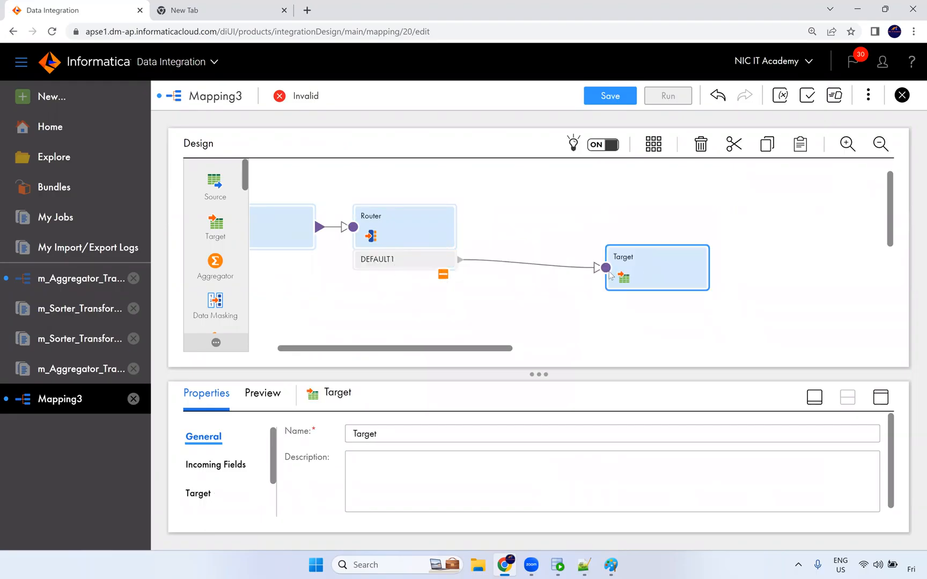
{"action": "left_click", "coordinate": [419, 230]}
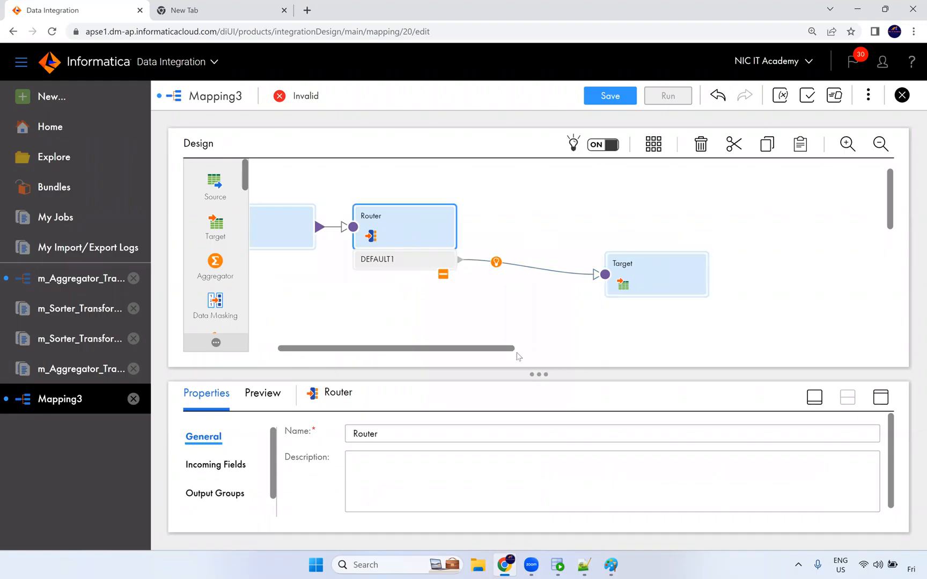
{"action": "left_click_drag", "start_coordinate": [436, 349], "coordinate": [407, 349]}
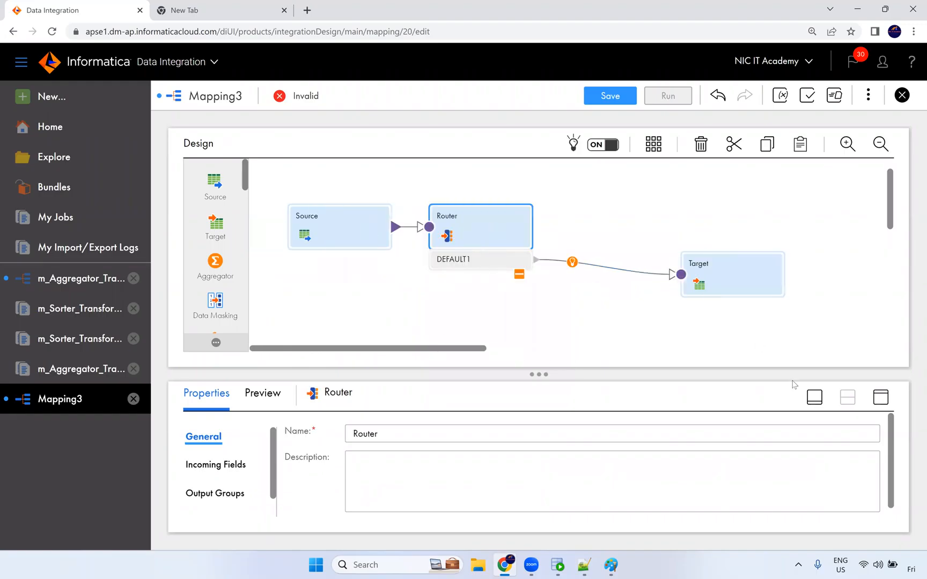
{"action": "left_click", "coordinate": [880, 398]}
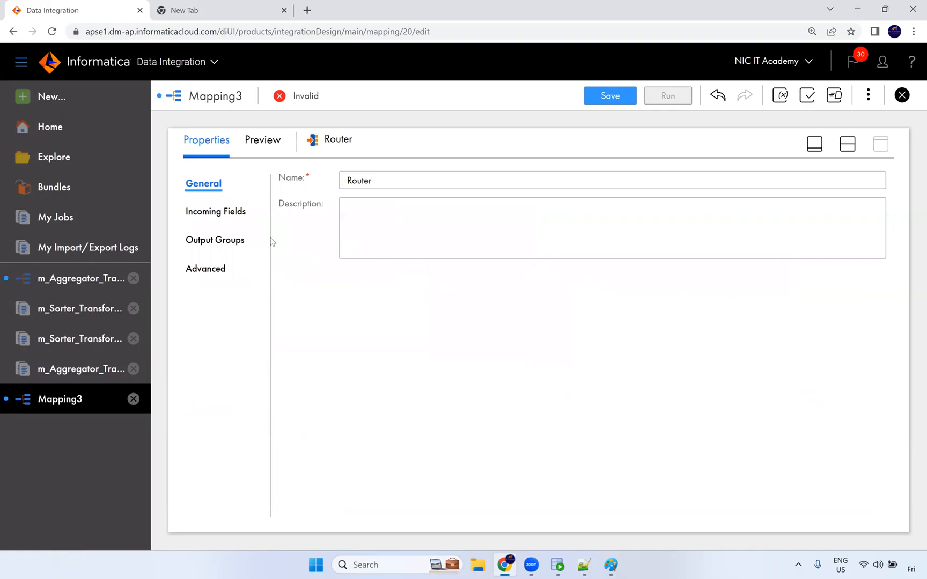
{"action": "left_click", "coordinate": [240, 243]}
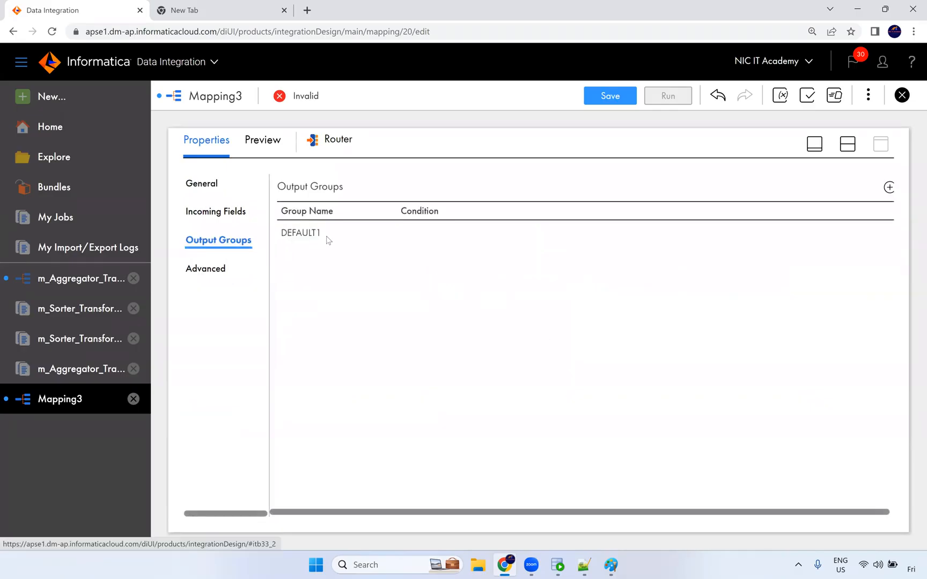
{"action": "left_click", "coordinate": [239, 213]}
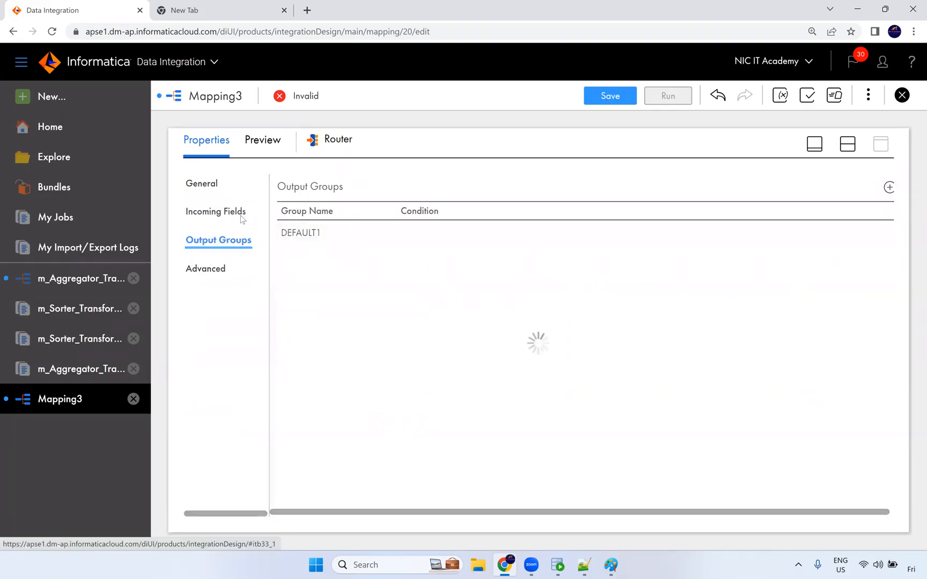
{"action": "left_click", "coordinate": [231, 242]}
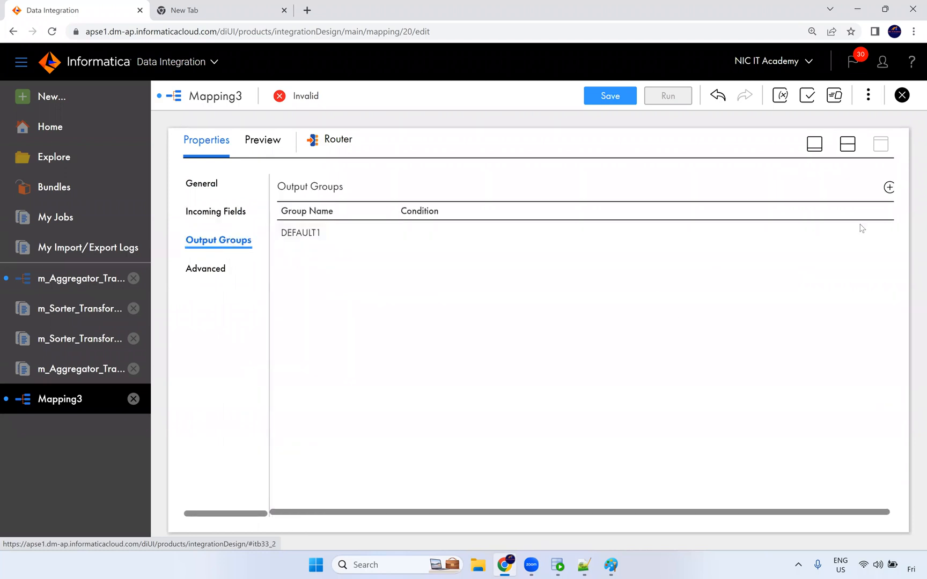
Step: Add three new output groups to the Router
{"action": "key", "text": "ctrl+minus"}
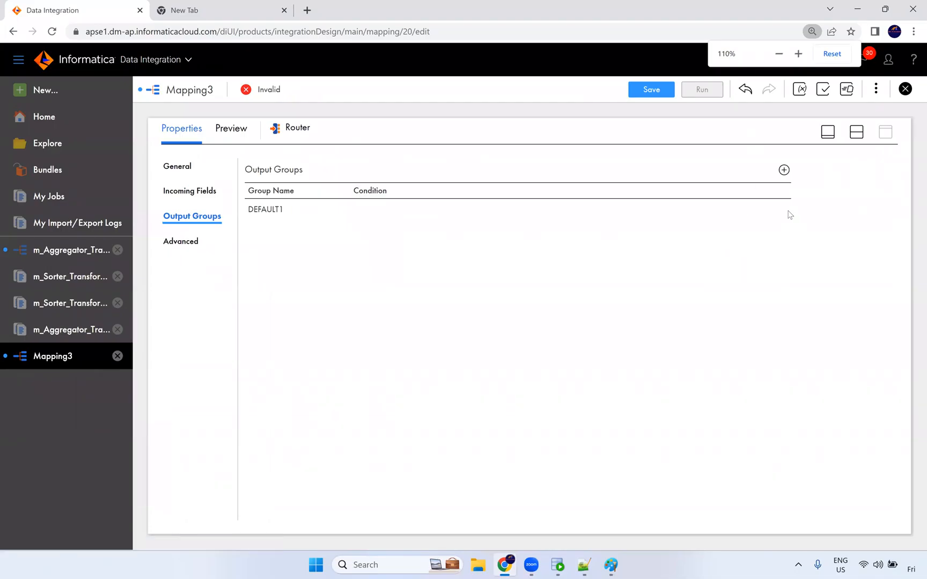
{"action": "left_click", "coordinate": [784, 170]}
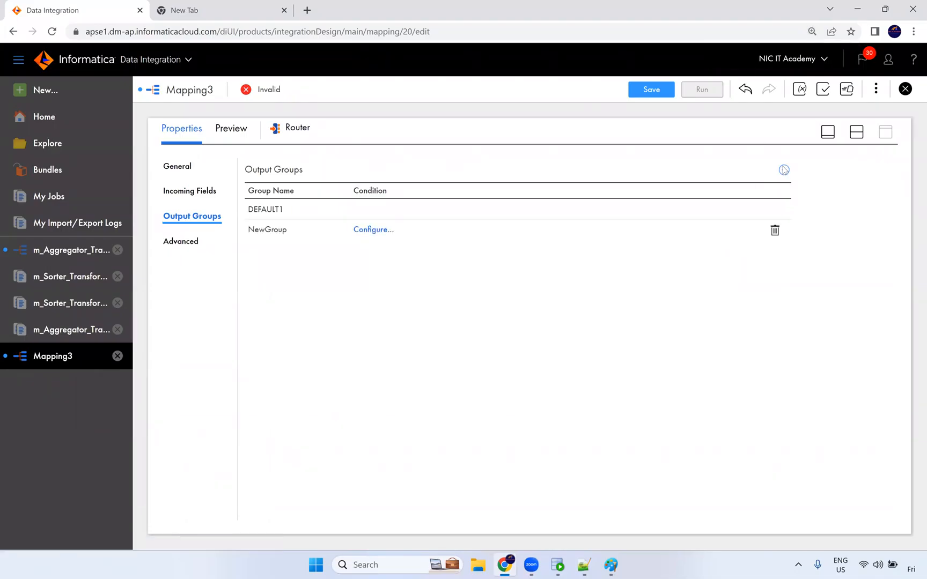
{"action": "left_click", "coordinate": [783, 170]}
{"action": "left_click", "coordinate": [784, 170]}
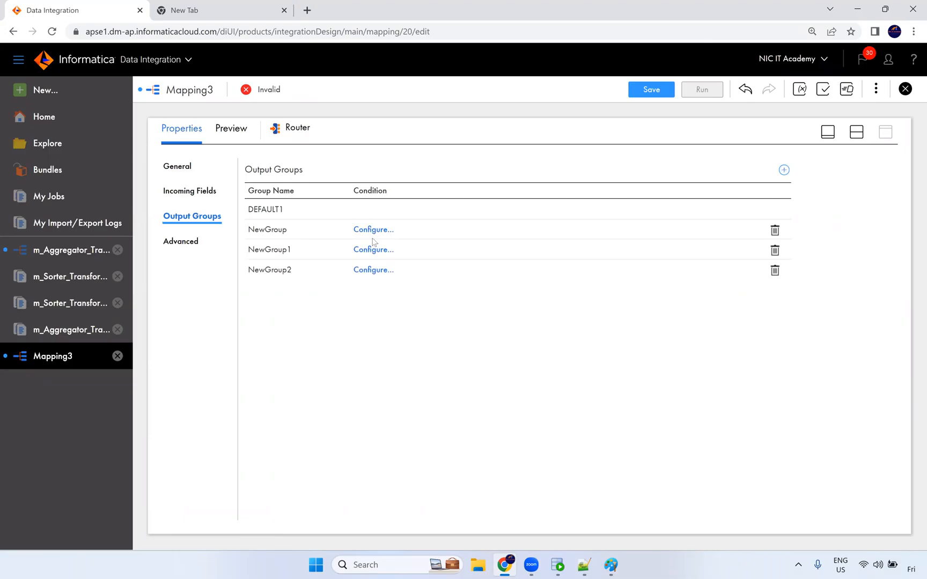
Step: Rename the first new output group as India and the second as UK
{"action": "left_click", "coordinate": [286, 228]}
{"action": "left_click_drag", "start_coordinate": [297, 227], "coordinate": [248, 229]}
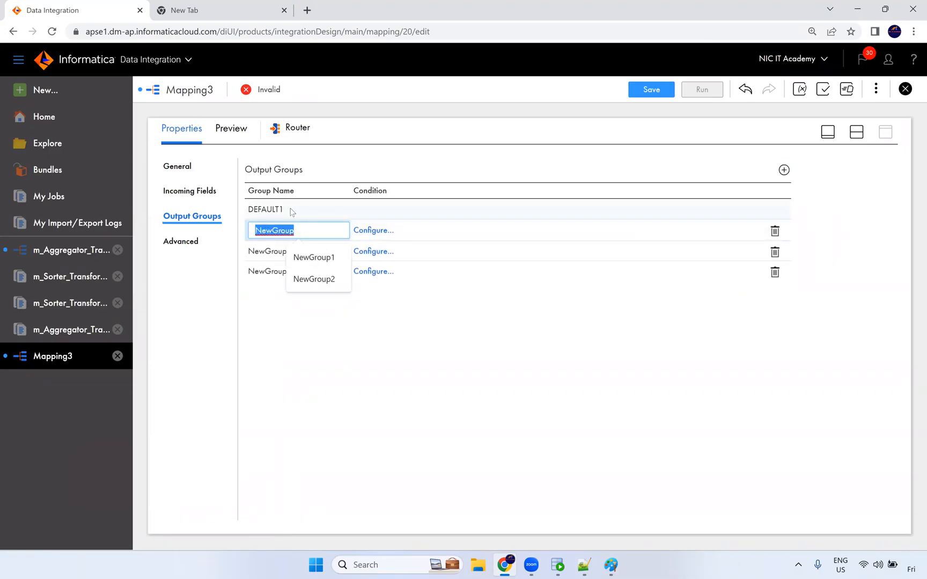
{"action": "type", "text": "India"}
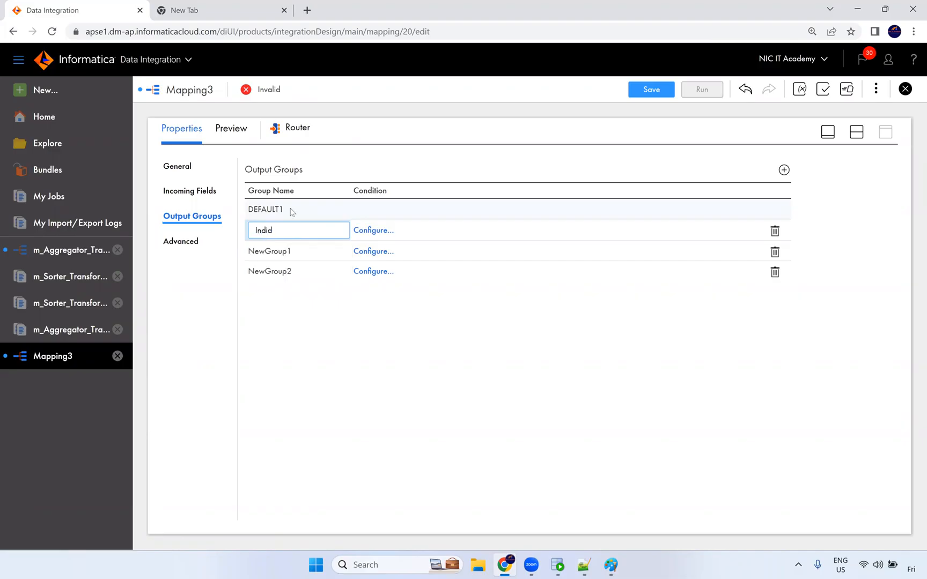
{"action": "left_click", "coordinate": [289, 250]}
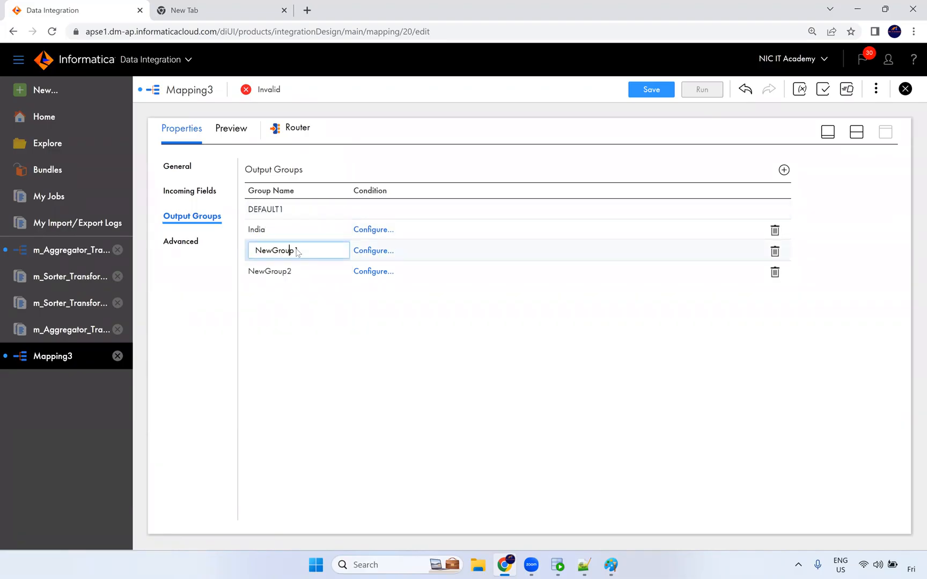
{"action": "left_click_drag", "start_coordinate": [298, 250], "coordinate": [247, 250]}
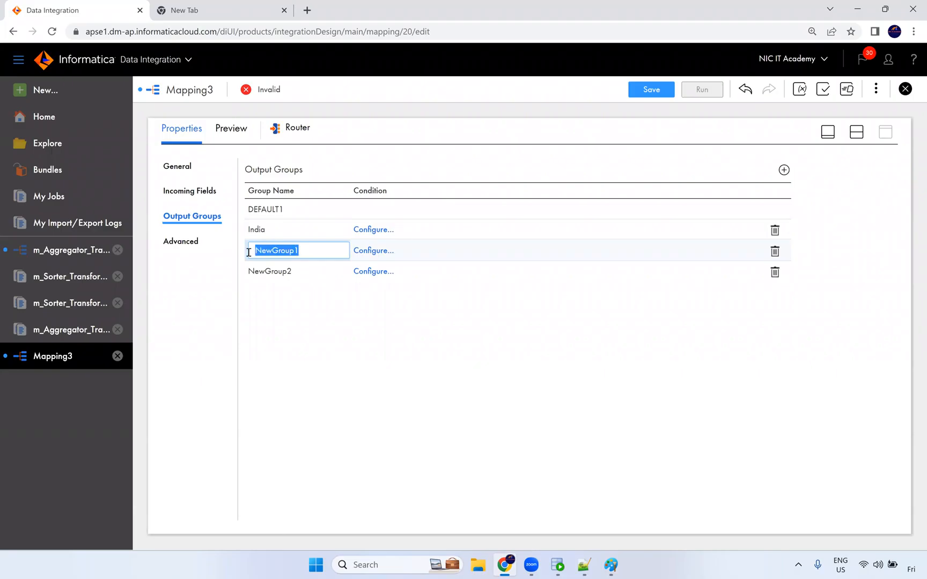
{"action": "type", "text": "UK"}
Step: Try to rename the third new output group as USA
{"action": "left_click", "coordinate": [267, 272]}
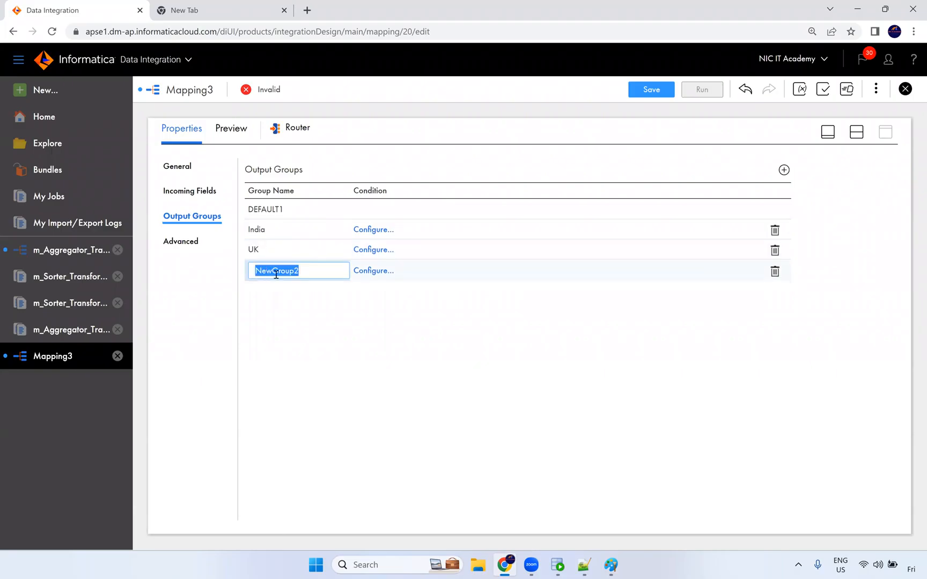
{"action": "left_click", "coordinate": [279, 272]}
{"action": "key", "text": "BackSpace"}
{"action": "key", "text": "BackSpace"}
{"action": "key", "text": "BackSpace"}
{"action": "key", "text": "BackSpace"}
{"action": "key", "text": "BackSpace"}
{"action": "key", "text": "BackSpace"}
{"action": "key", "text": "BackSpace"}
{"action": "key", "text": "BackSpace"}
{"action": "key", "text": "BackSpace"}
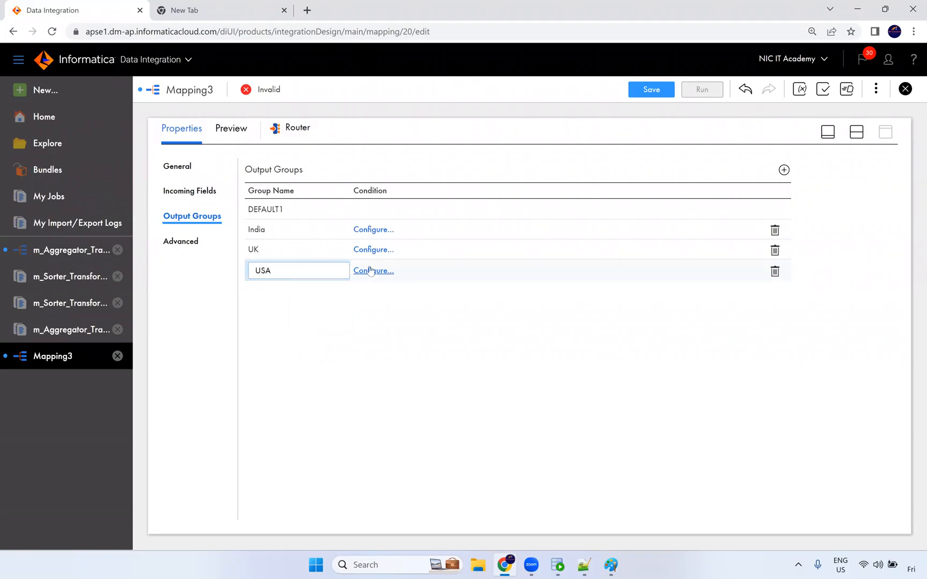
Step: Set the India group's filter condition type to Advanced and open its condition editor
{"action": "left_click", "coordinate": [378, 230]}
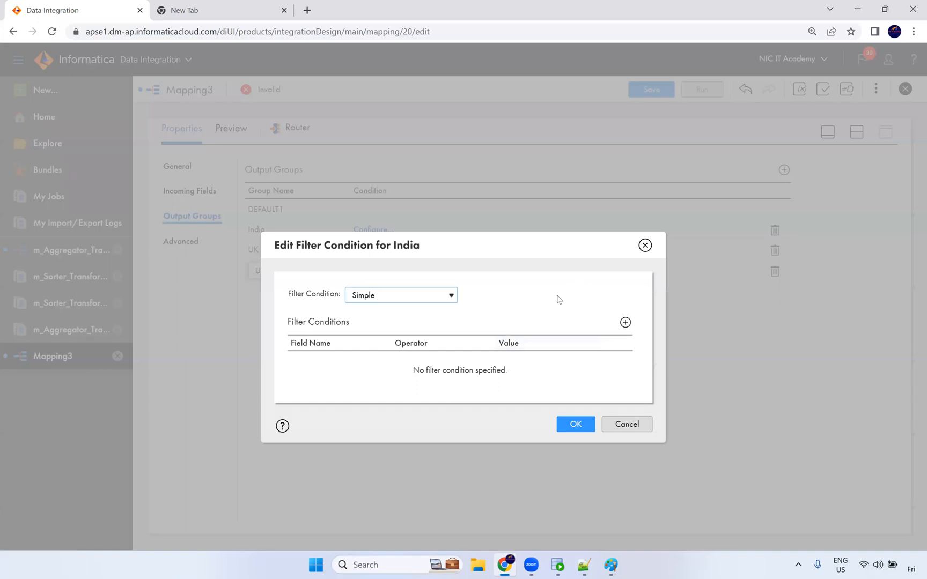
{"action": "left_click", "coordinate": [428, 295]}
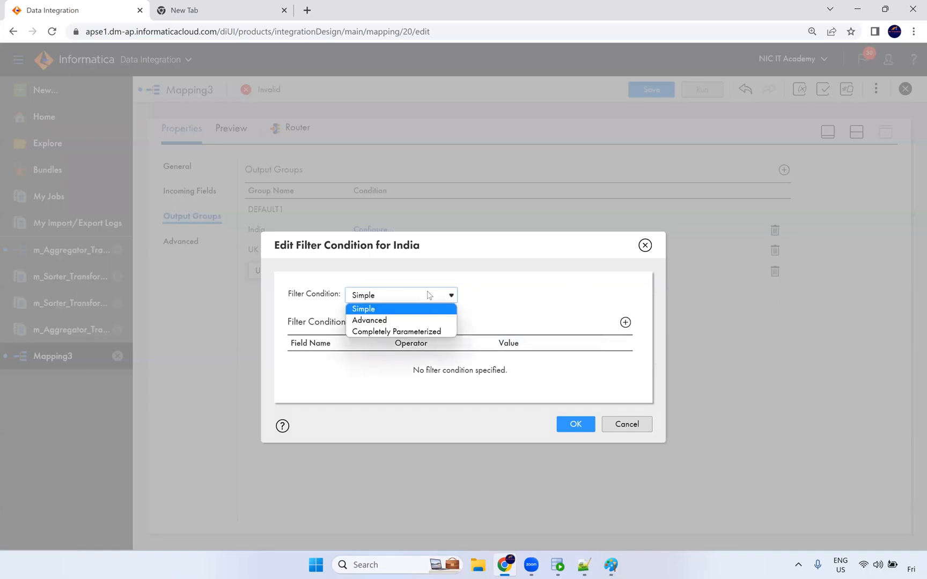
{"action": "left_click", "coordinate": [403, 321]}
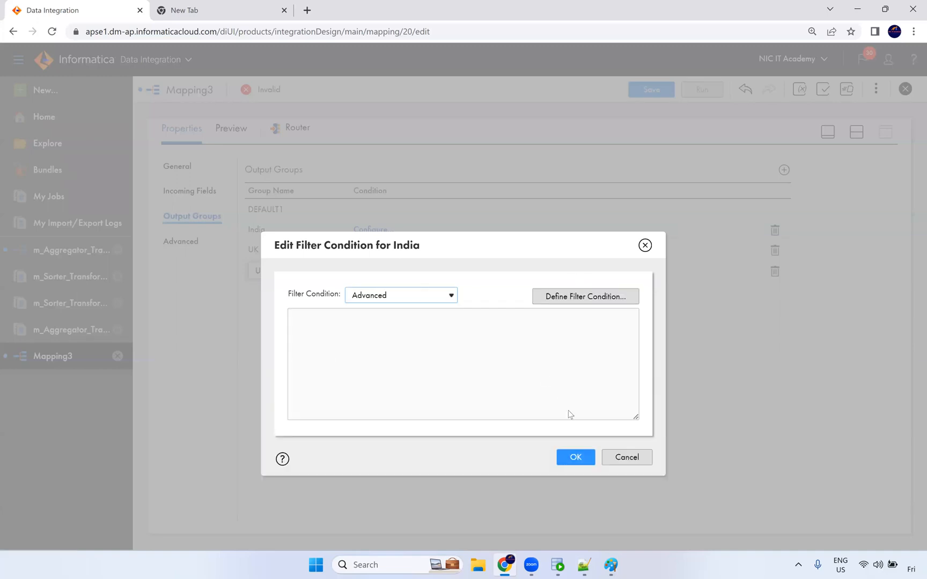
{"action": "left_click", "coordinate": [575, 296]}
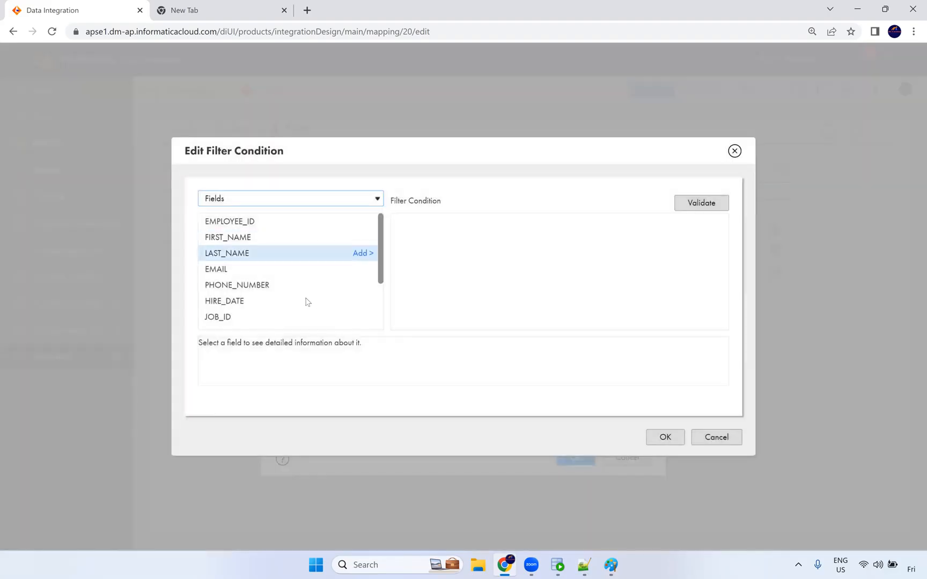
Step: Define the India group's condition as upper(COUNTRY)='INDIA' using the COUNTRY field, validate it and accept it
{"action": "scroll", "coordinate": [296, 303], "scroll_direction": "down", "scroll_amount": 2}
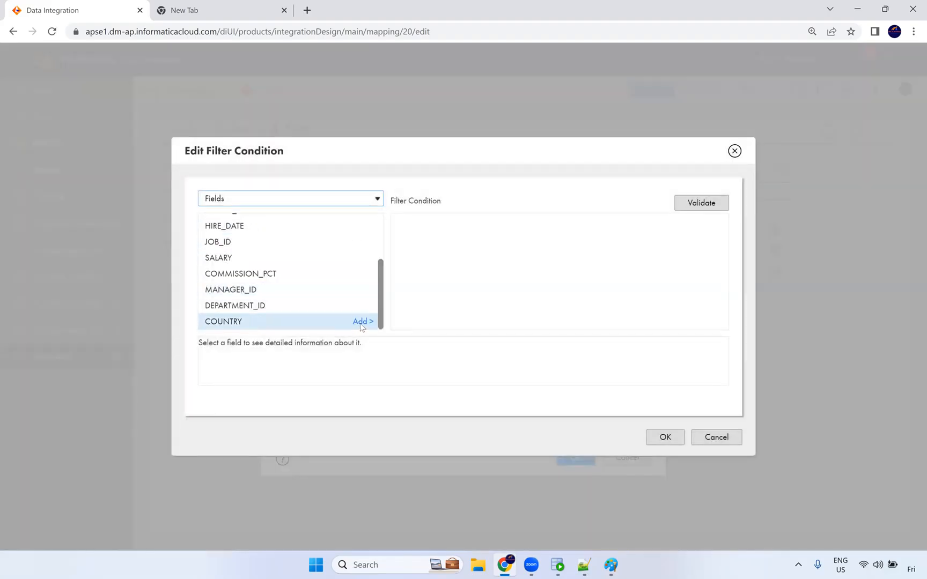
{"action": "left_click", "coordinate": [360, 322]}
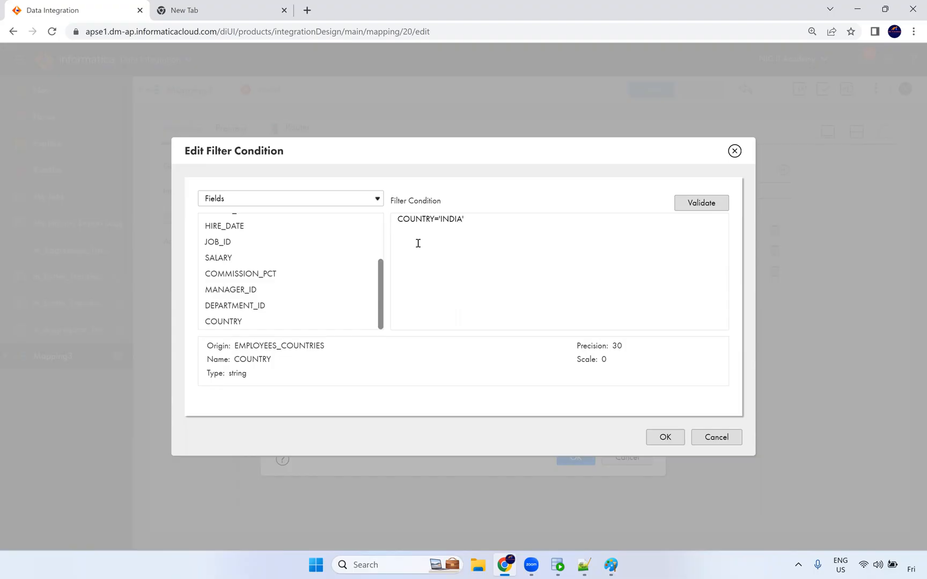
{"action": "type", "text": "upper(COUNTRY"}
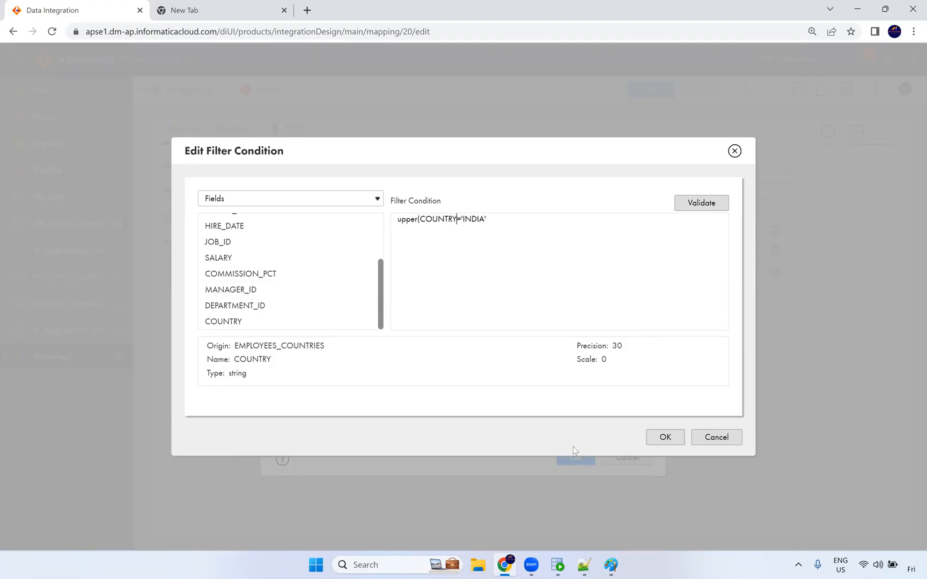
{"action": "type", "text": ")"}
{"action": "left_click", "coordinate": [503, 219]}
{"action": "key", "text": "ctrl+a"}
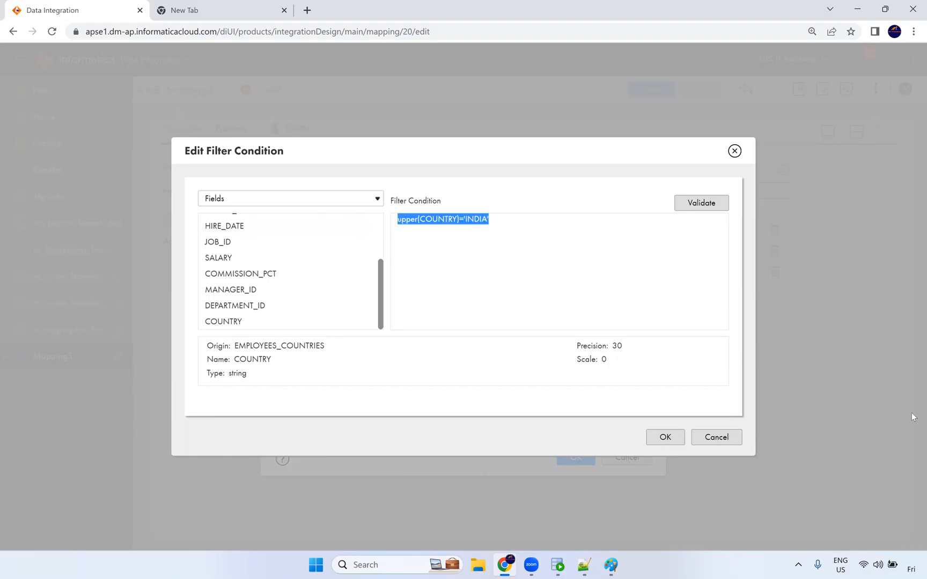
{"action": "left_click", "coordinate": [704, 205]}
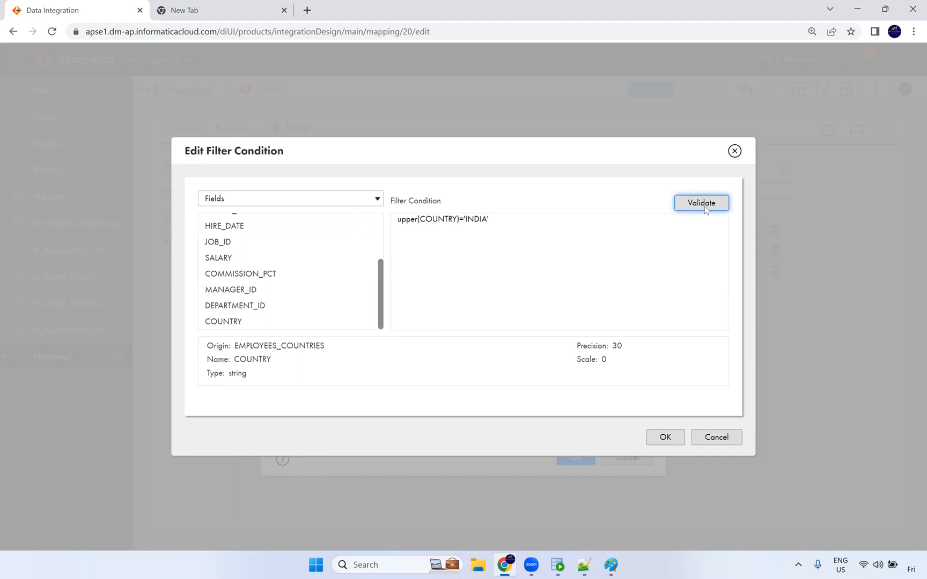
{"action": "left_click", "coordinate": [663, 437]}
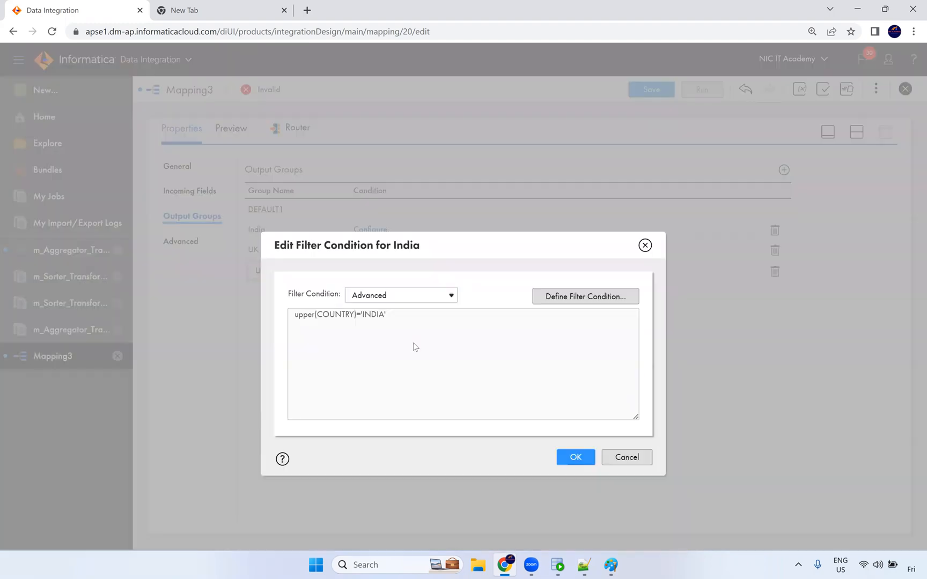
{"action": "left_click", "coordinate": [575, 457]}
Step: Rename the output group NewGroup2 as USA
{"action": "left_click", "coordinate": [301, 269]}
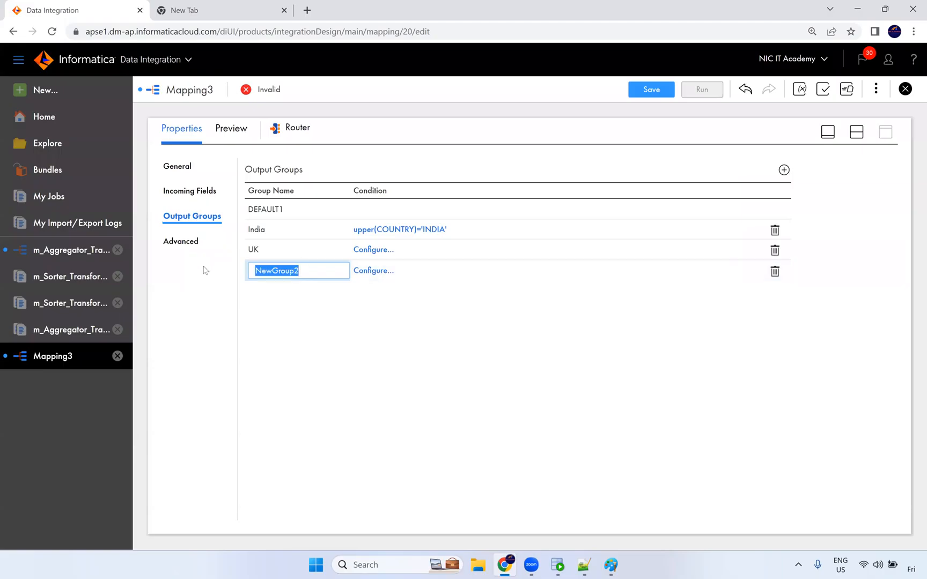
{"action": "type", "text": "USA"}
{"action": "key", "text": "Return"}
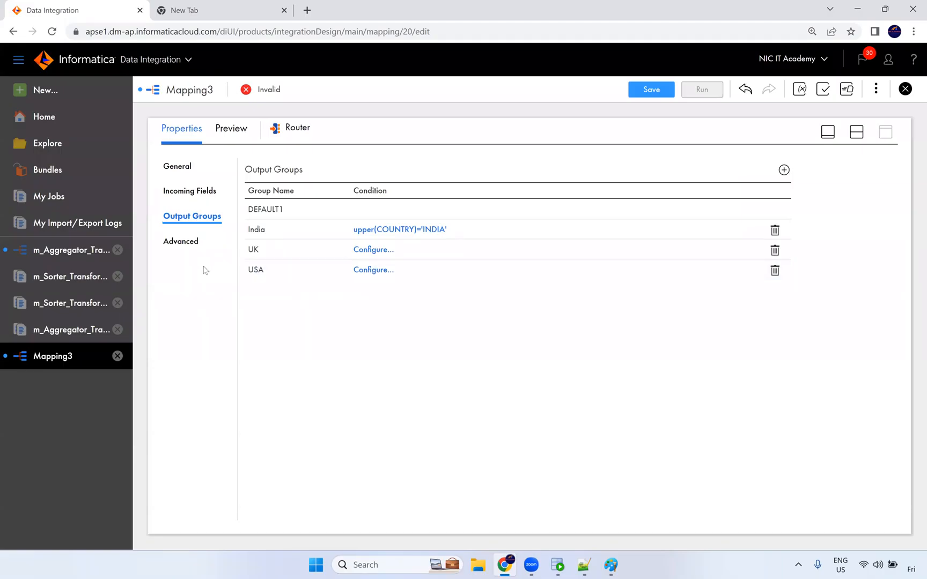
Step: Define an advanced filter condition for the UK output group as upper(COUNTRY)='UK'
{"action": "left_click", "coordinate": [374, 249]}
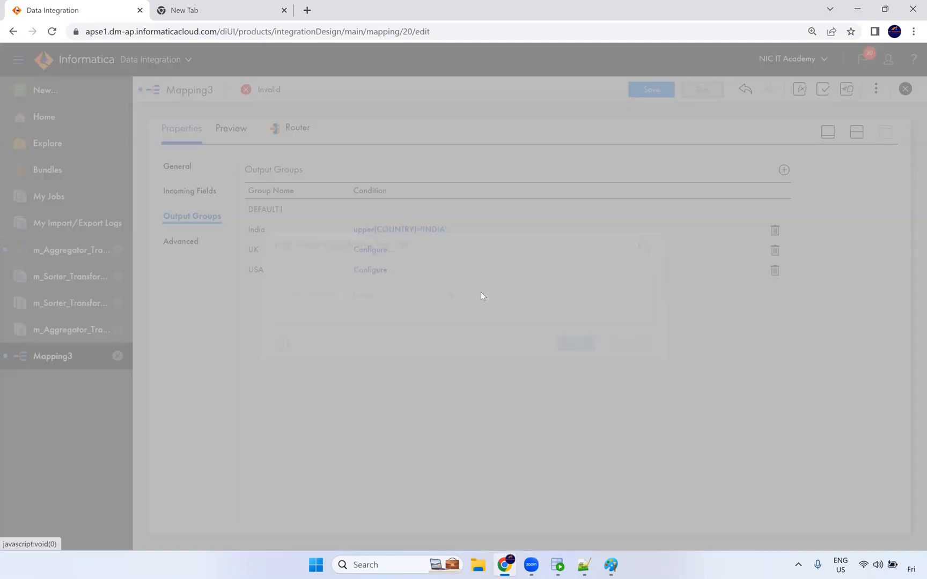
{"action": "left_click", "coordinate": [421, 301]}
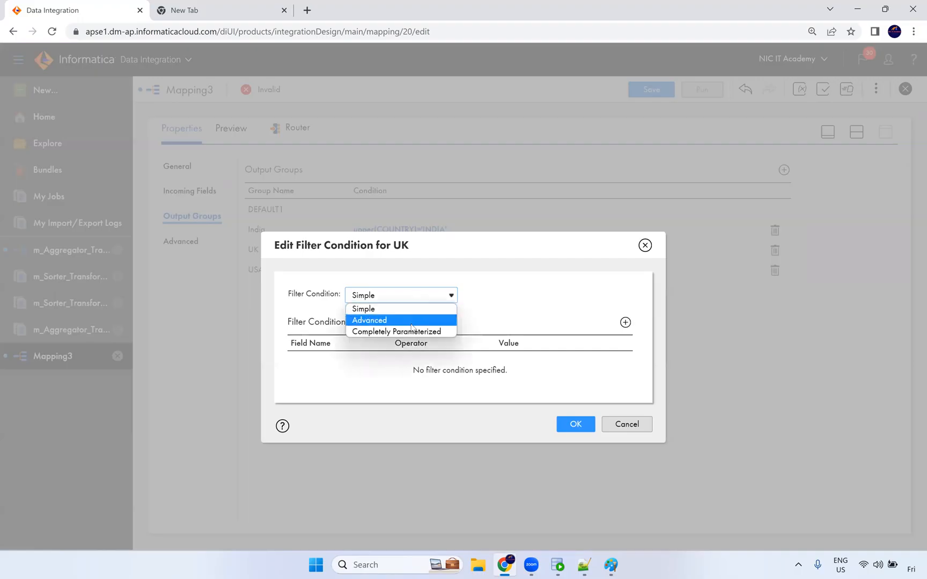
{"action": "left_click", "coordinate": [413, 322]}
{"action": "left_click", "coordinate": [607, 302]}
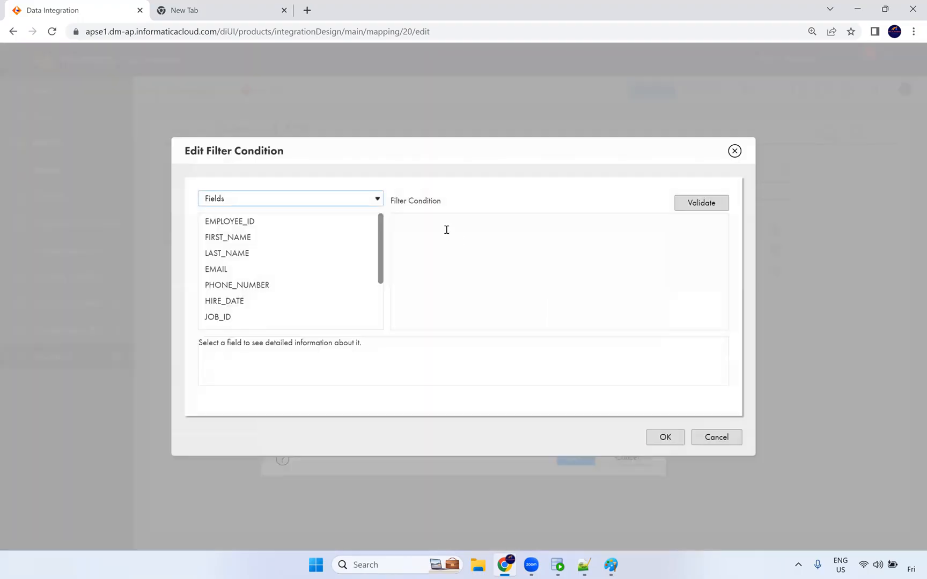
{"action": "type", "text": "upper(COUNTRY)='INDIA'"}
{"action": "key", "text": "BackSpace"}
{"action": "key", "text": "BackSpace"}
{"action": "key", "text": "BackSpace"}
{"action": "key", "text": "BackSpace"}
{"action": "left_click", "coordinate": [679, 438]}
{"action": "left_click", "coordinate": [579, 456]}
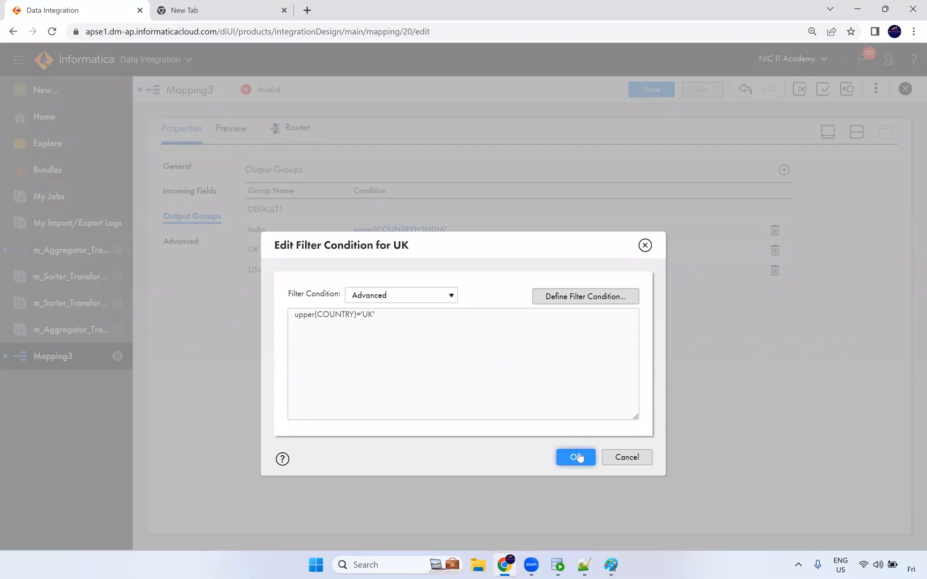
Step: Define and validate an advanced filter condition for the USA output group as upper(COUNTRY)='USA'
{"action": "left_click", "coordinate": [381, 272]}
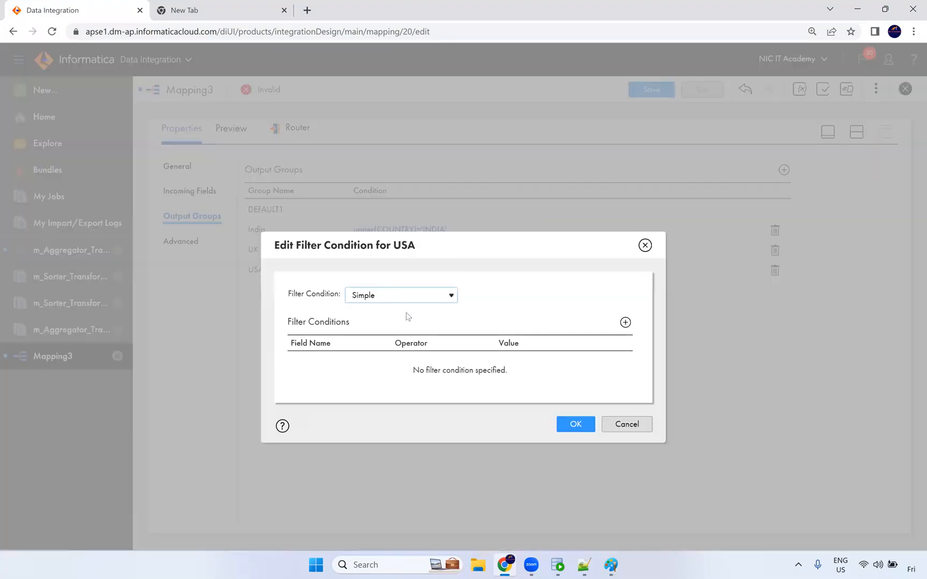
{"action": "left_click", "coordinate": [427, 302]}
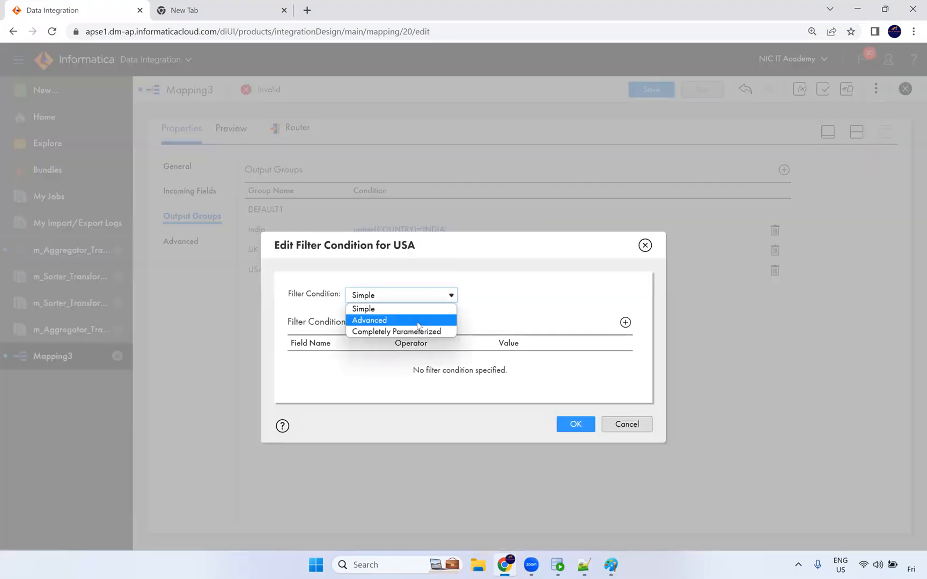
{"action": "left_click", "coordinate": [417, 319]}
{"action": "left_click", "coordinate": [599, 295]}
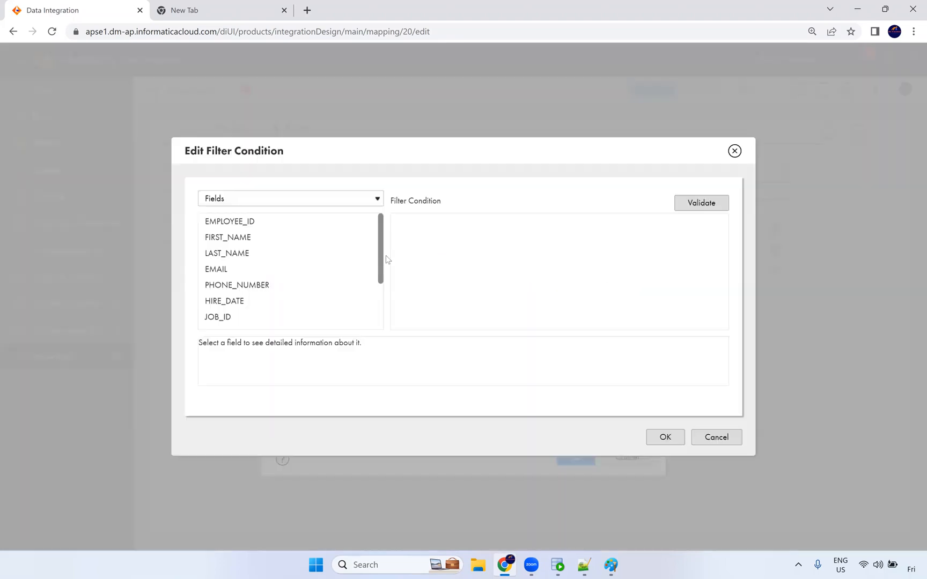
{"action": "scroll", "coordinate": [268, 306], "scroll_direction": "down", "scroll_amount": 2}
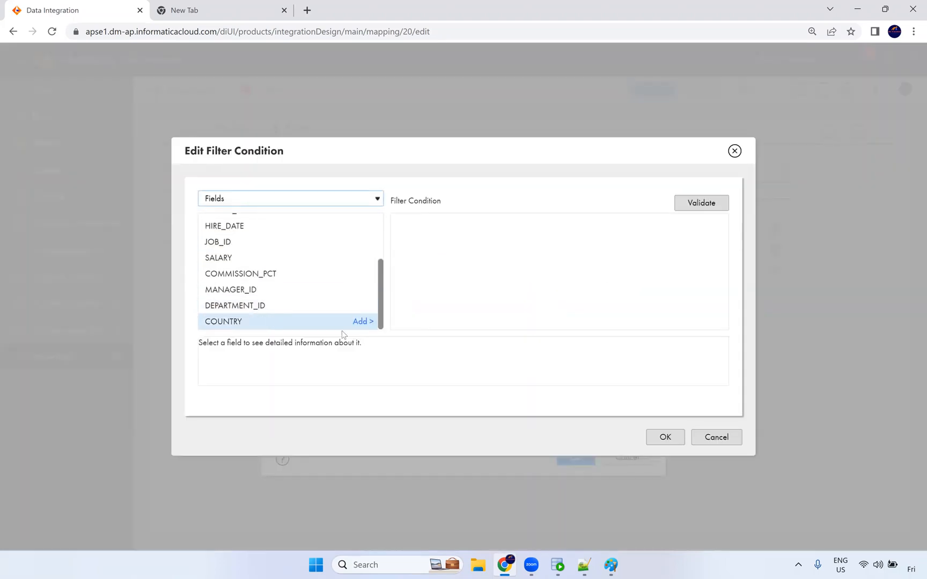
{"action": "left_click", "coordinate": [438, 233]}
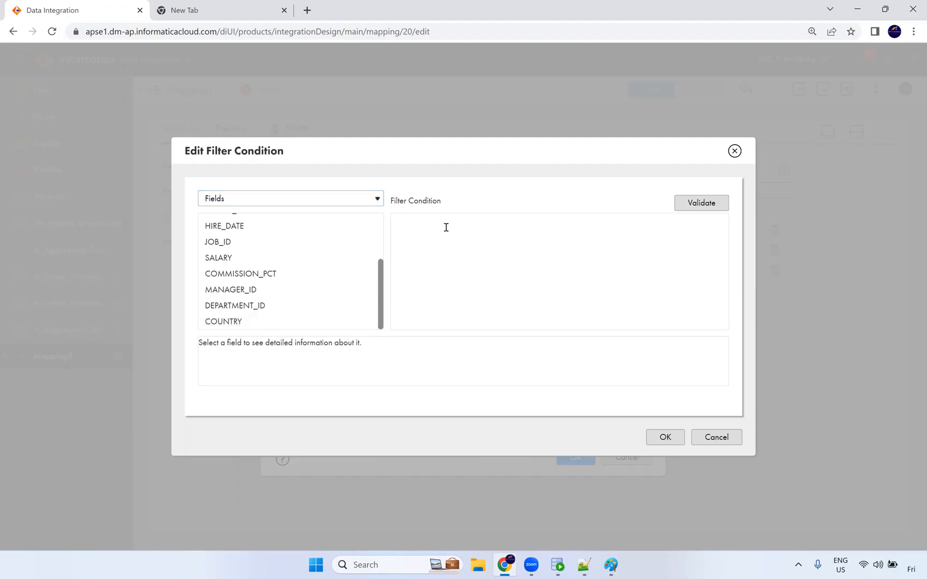
{"action": "type", "text": "upper(COUNTRY)='INDIA'"}
{"action": "key", "text": "BackSpace"}
{"action": "key", "text": "BackSpace"}
{"action": "key", "text": "BackSpace"}
{"action": "type", "text": "US"}
{"action": "left_click", "coordinate": [717, 204]}
{"action": "left_click", "coordinate": [668, 437]}
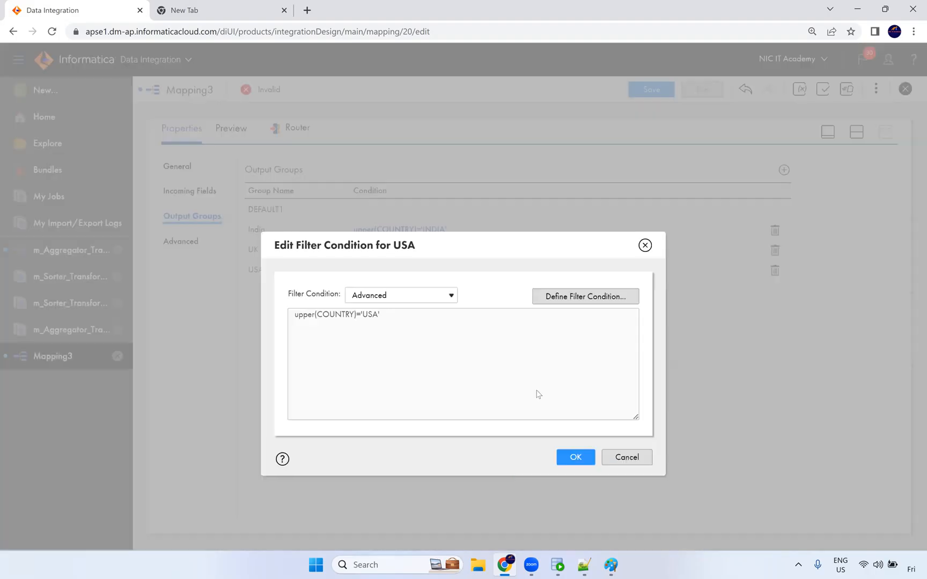
{"action": "left_click", "coordinate": [570, 456]}
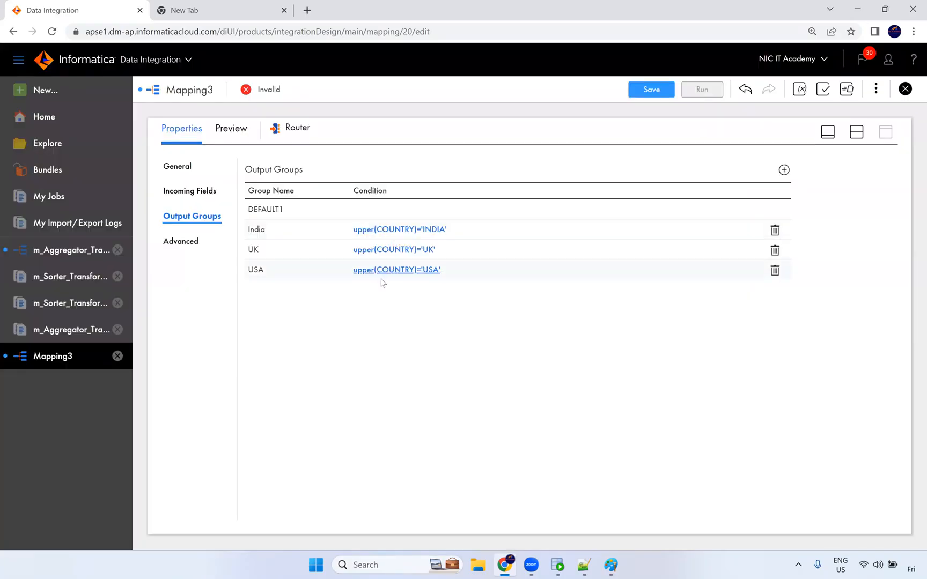
Step: Move the Target transformation higher on the canvas and set its connection to Oracle_Tgt (Oracle)
{"action": "left_click", "coordinate": [857, 133]}
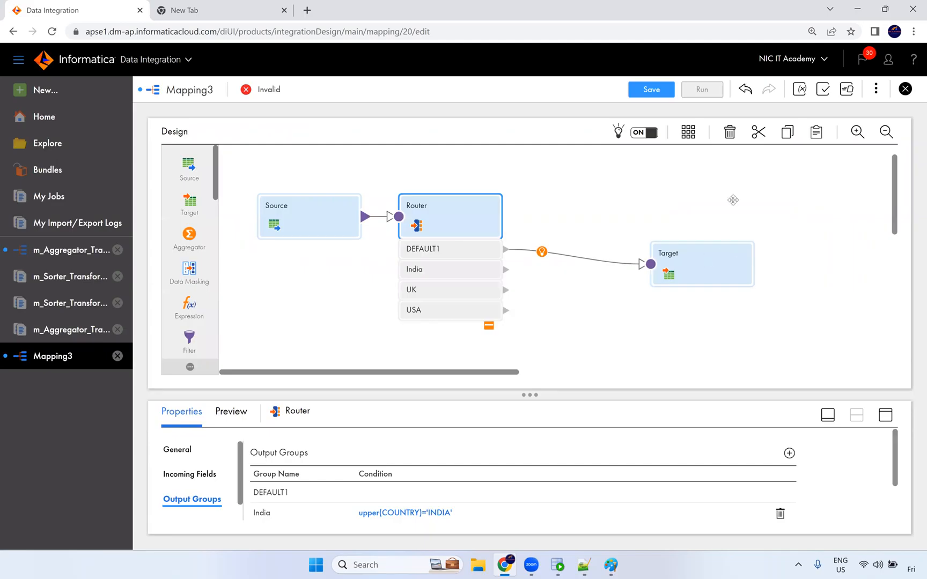
{"action": "left_click_drag", "start_coordinate": [706, 260], "coordinate": [737, 189]}
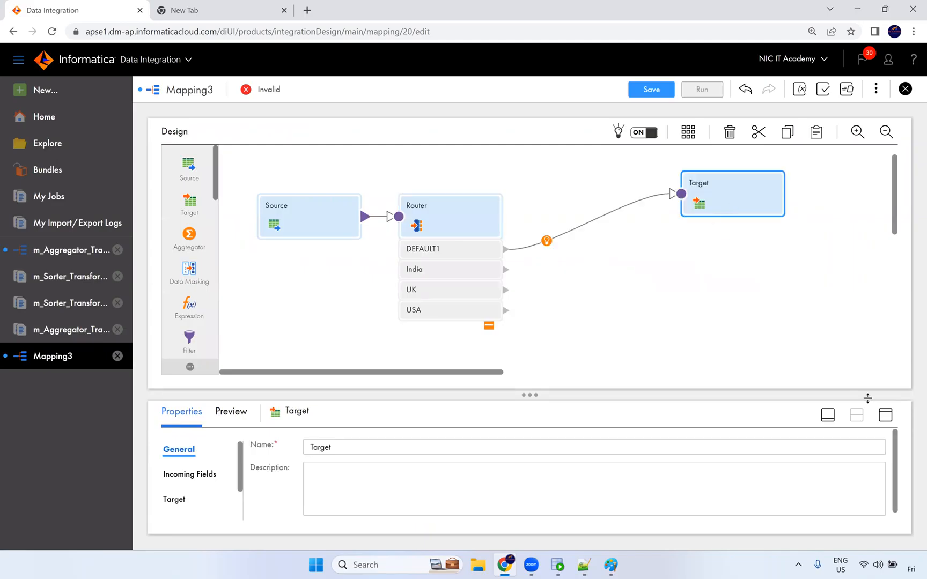
{"action": "left_click", "coordinate": [885, 414]}
{"action": "left_click", "coordinate": [177, 218]}
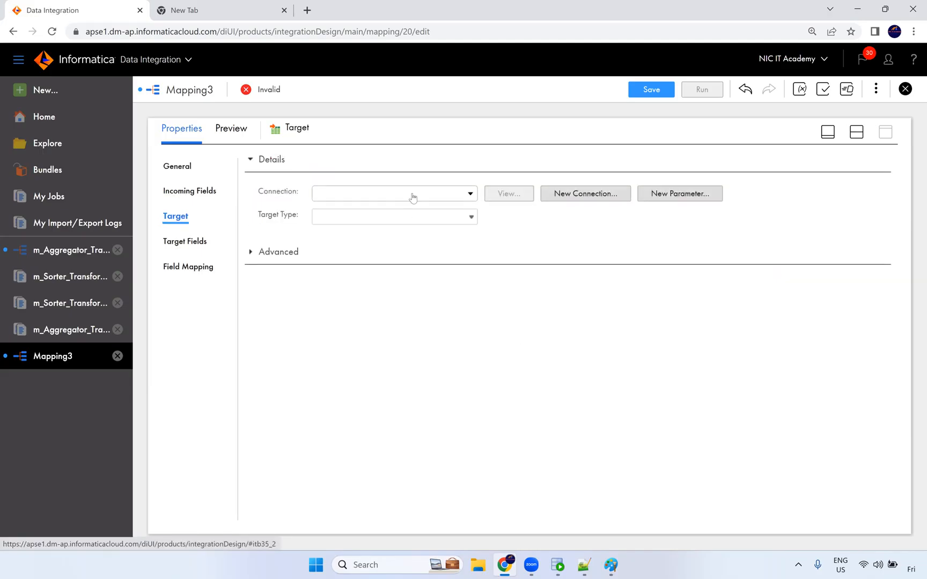
{"action": "left_click", "coordinate": [412, 198]}
{"action": "left_click", "coordinate": [382, 295]}
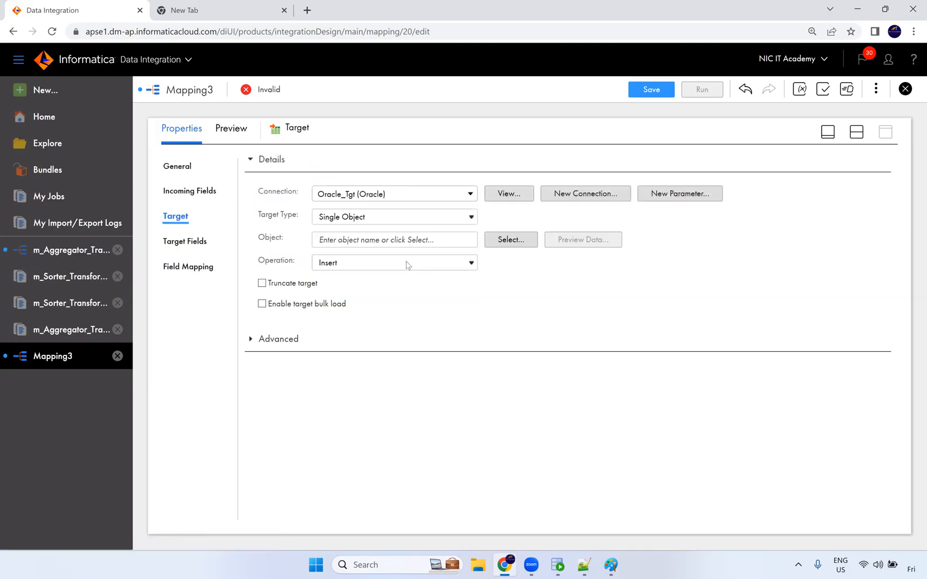
Step: Search the existing target objects for default and choose the T_EMPLOYEES_DEFAULT table as the target object
{"action": "left_click", "coordinate": [498, 244]}
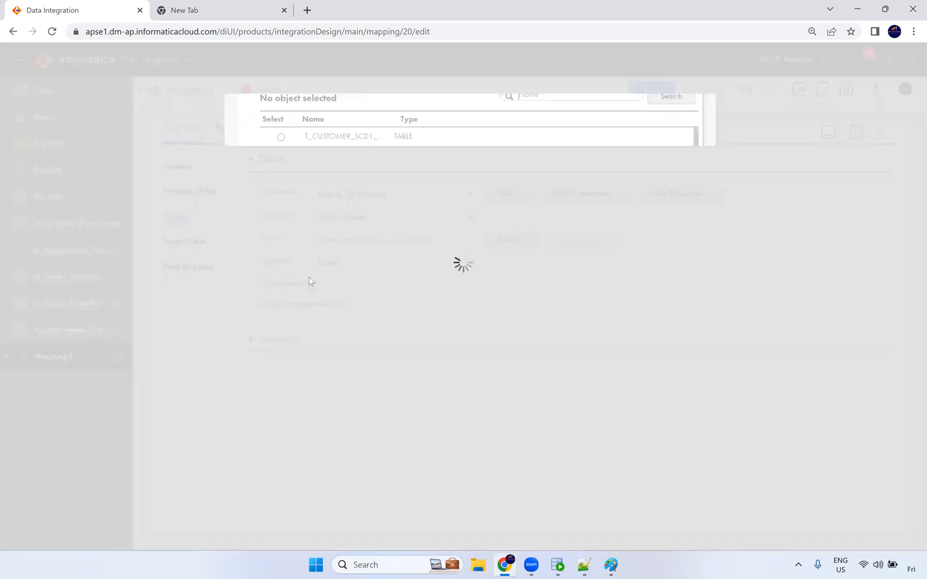
{"action": "type", "text": "default"}
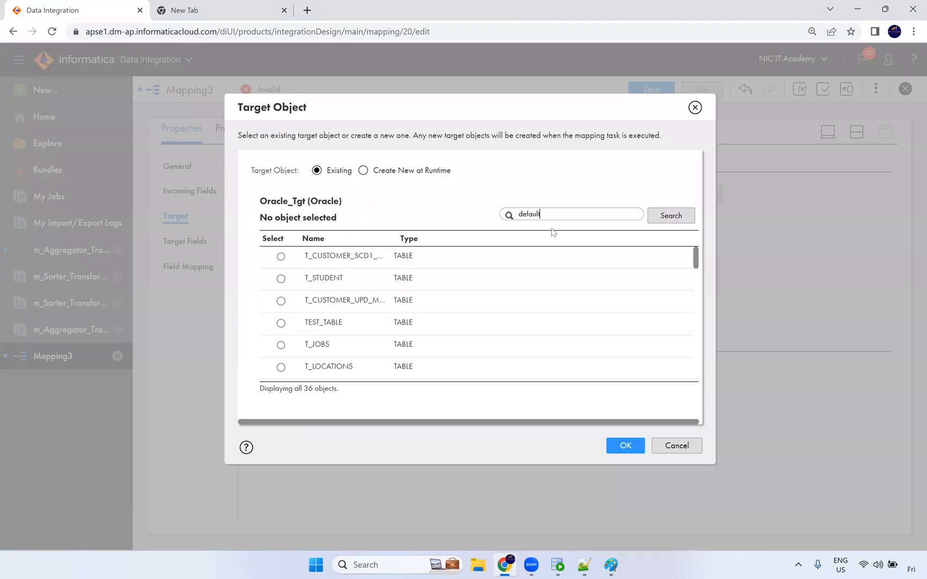
{"action": "key", "text": "Return"}
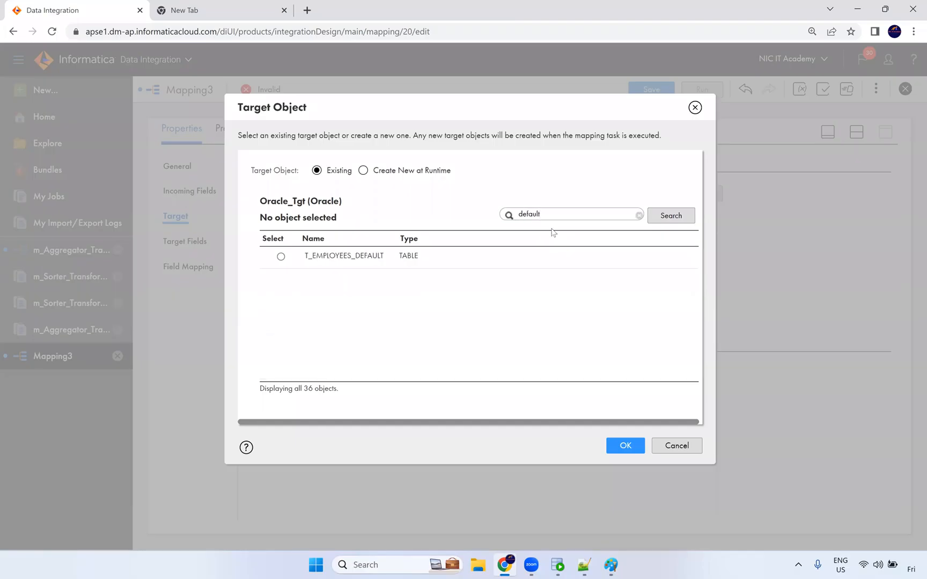
{"action": "left_click", "coordinate": [466, 252]}
{"action": "left_click", "coordinate": [625, 446]}
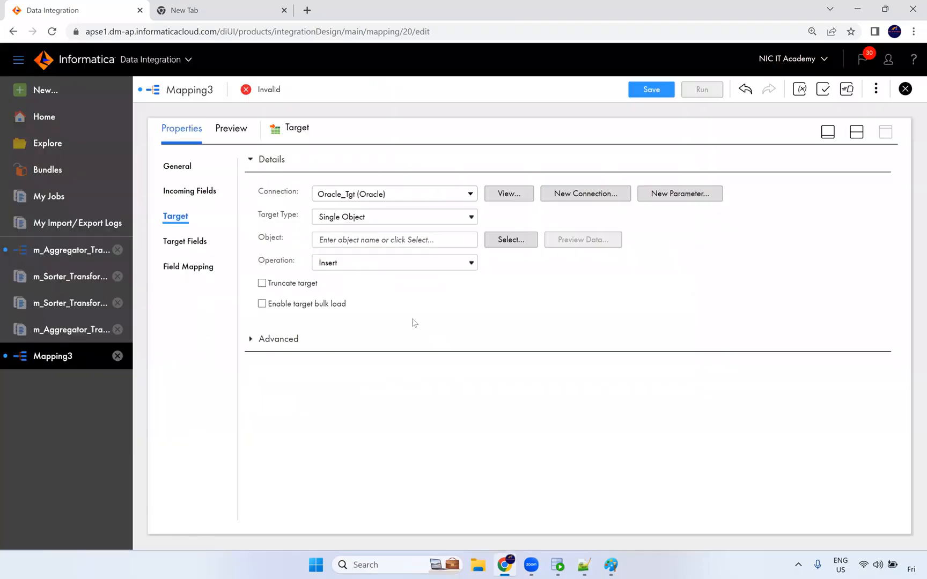
Step: Map the incoming fields to the target fields automatically with Smart Map and view the target field list
{"action": "left_click", "coordinate": [193, 267]}
{"action": "left_click", "coordinate": [837, 202]}
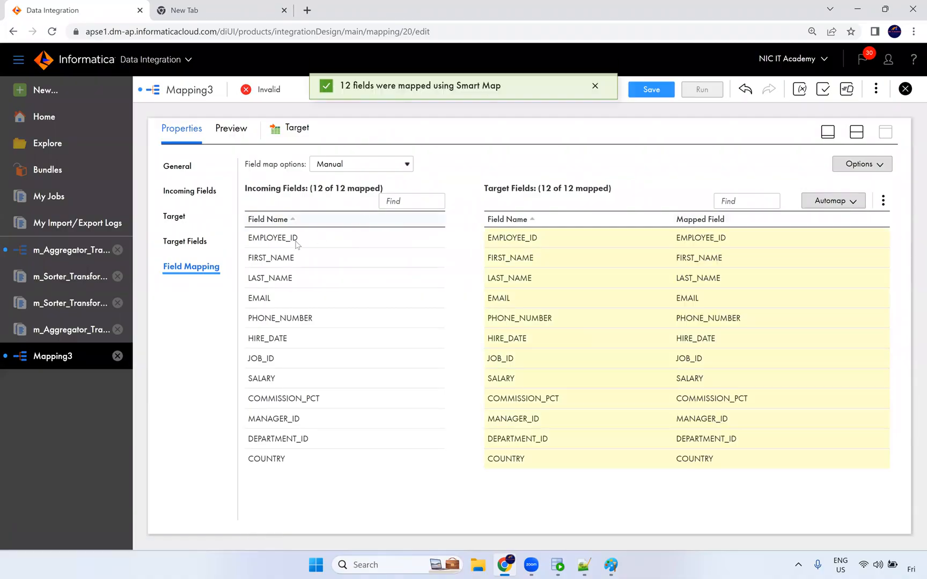
{"action": "left_click", "coordinate": [196, 241]}
Step: Enable truncation of the T_EMPLOYEES_DEFAULT target and save the mapping
{"action": "left_click", "coordinate": [175, 217]}
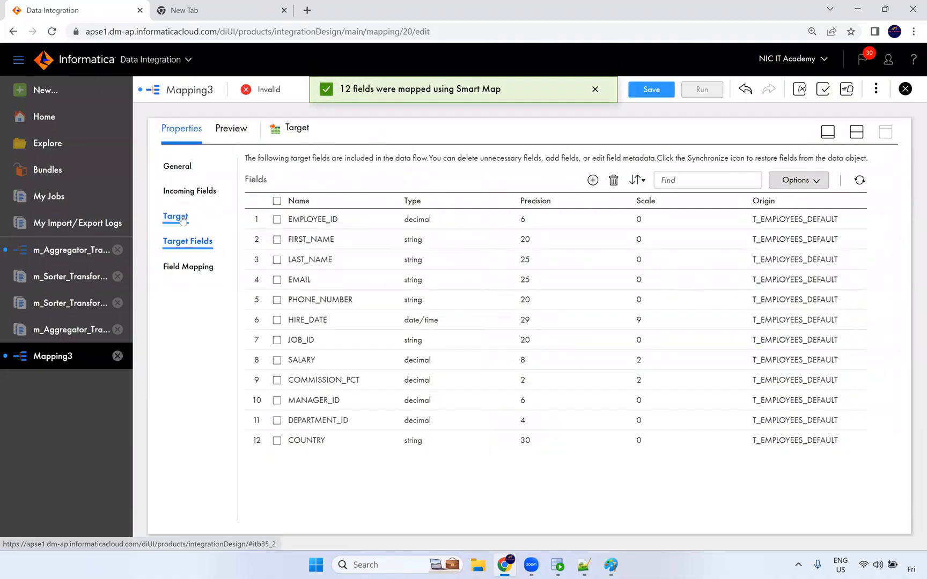
{"action": "left_click", "coordinate": [262, 282]}
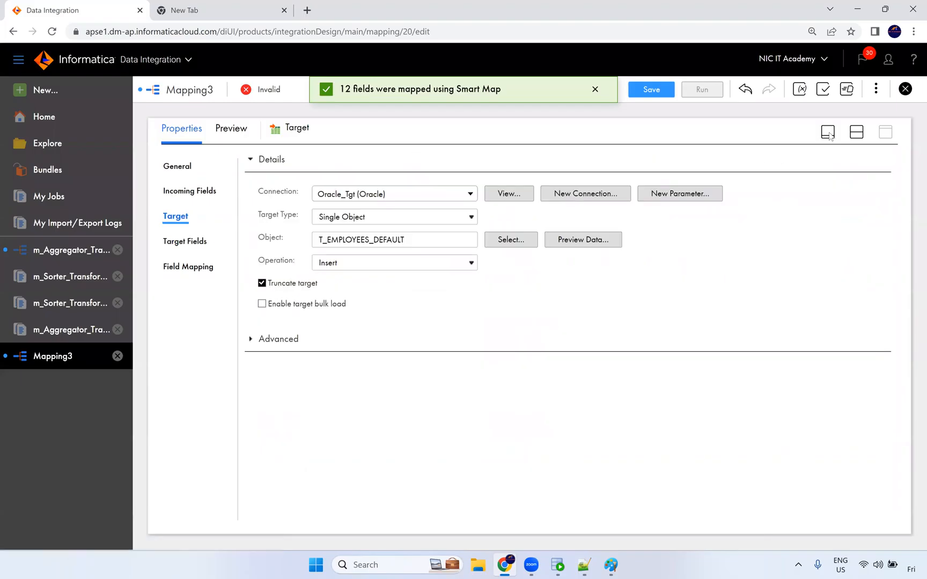
{"action": "left_click", "coordinate": [651, 90]}
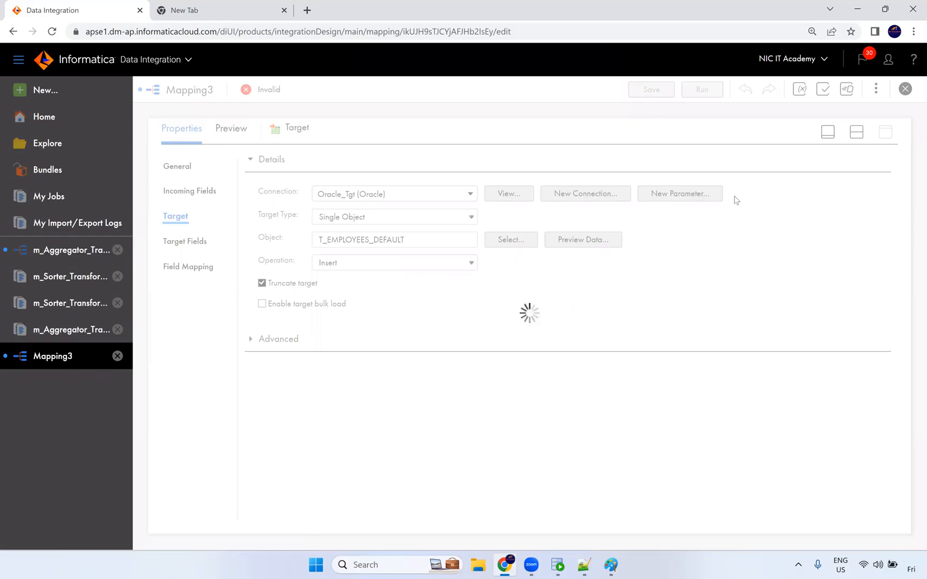
Step: Move the Source farther from the Router on the design canvas and add three more Target transformations
{"action": "left_click", "coordinate": [856, 133]}
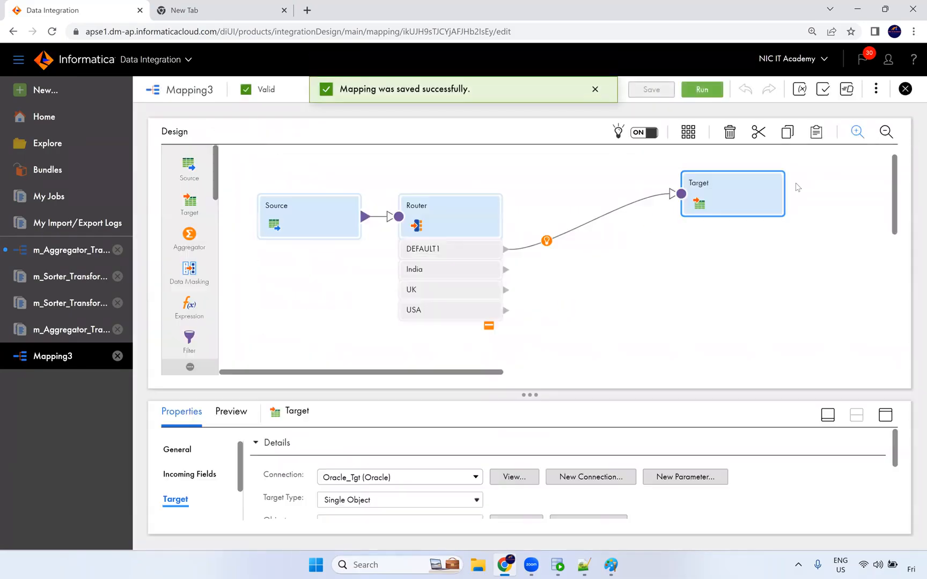
{"action": "left_click", "coordinate": [435, 171]}
{"action": "left_click_drag", "start_coordinate": [304, 214], "coordinate": [280, 215]}
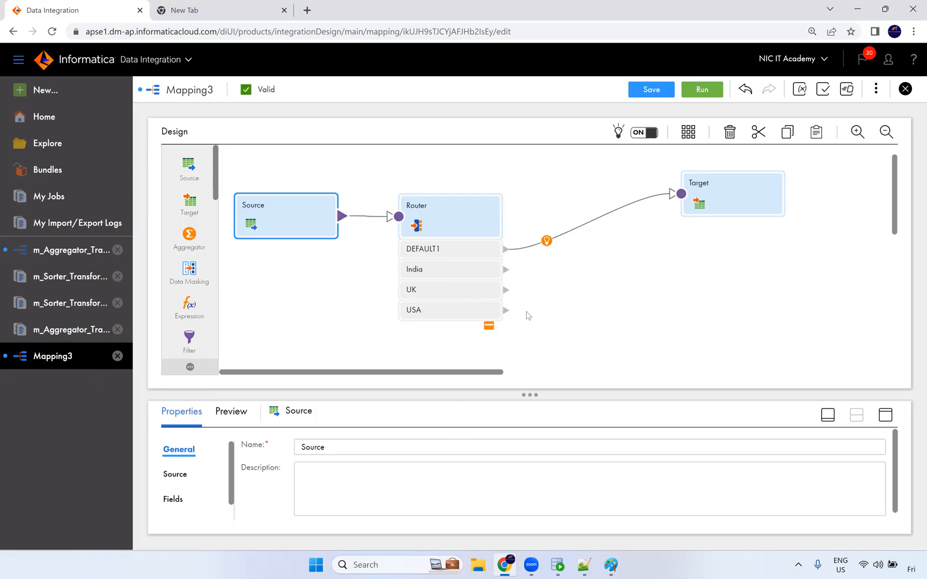
{"action": "left_click_drag", "start_coordinate": [190, 202], "coordinate": [691, 244]}
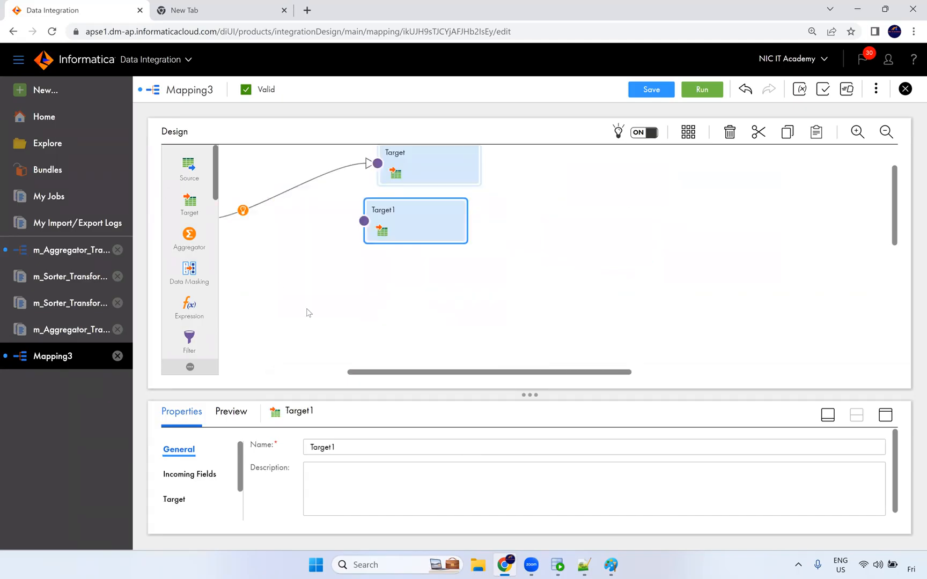
{"action": "left_click_drag", "start_coordinate": [189, 202], "coordinate": [343, 284]}
{"action": "left_click_drag", "start_coordinate": [200, 205], "coordinate": [649, 256]}
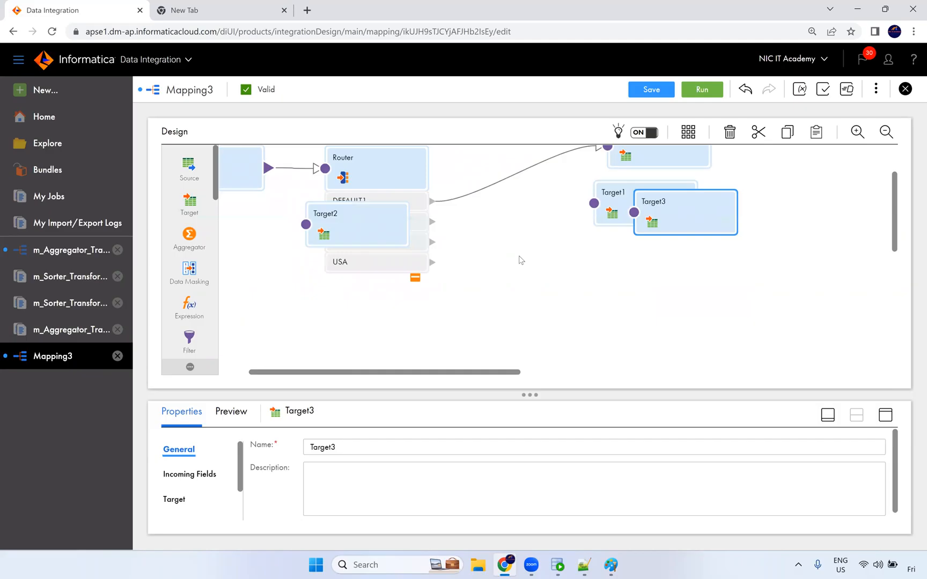
Step: Arrange Target1, Target2 and Target3 in a vertical stack beneath the original Target
{"action": "left_click_drag", "start_coordinate": [422, 231], "coordinate": [410, 324]}
{"action": "left_click_drag", "start_coordinate": [501, 374], "coordinate": [390, 371]}
{"action": "left_click_drag", "start_coordinate": [350, 238], "coordinate": [644, 261]}
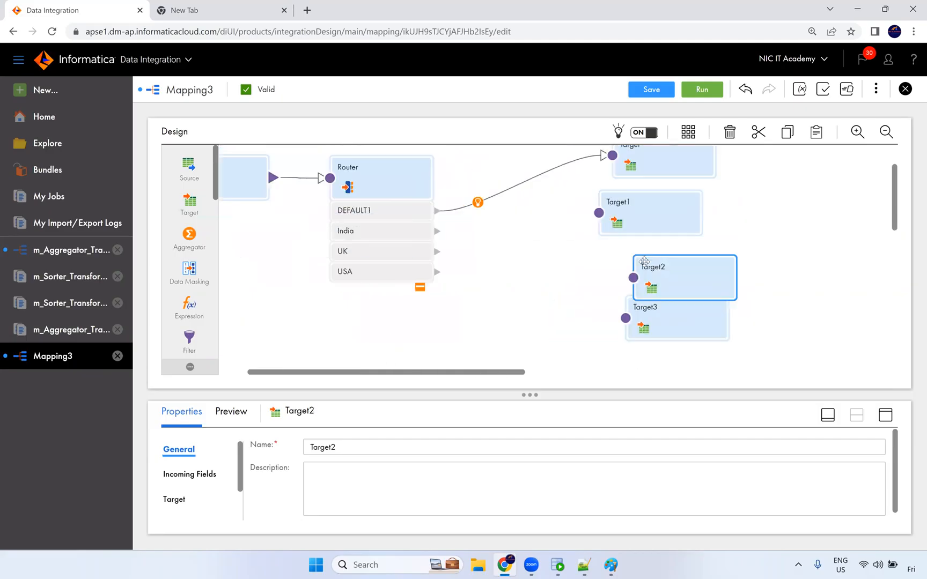
{"action": "left_click_drag", "start_coordinate": [654, 314], "coordinate": [632, 316]}
Step: Rename Target1 as india, Target2 as uk and Target3 as usa
{"action": "left_click", "coordinate": [639, 217]}
{"action": "double_click", "coordinate": [301, 444]}
{"action": "type", "text": "india"}
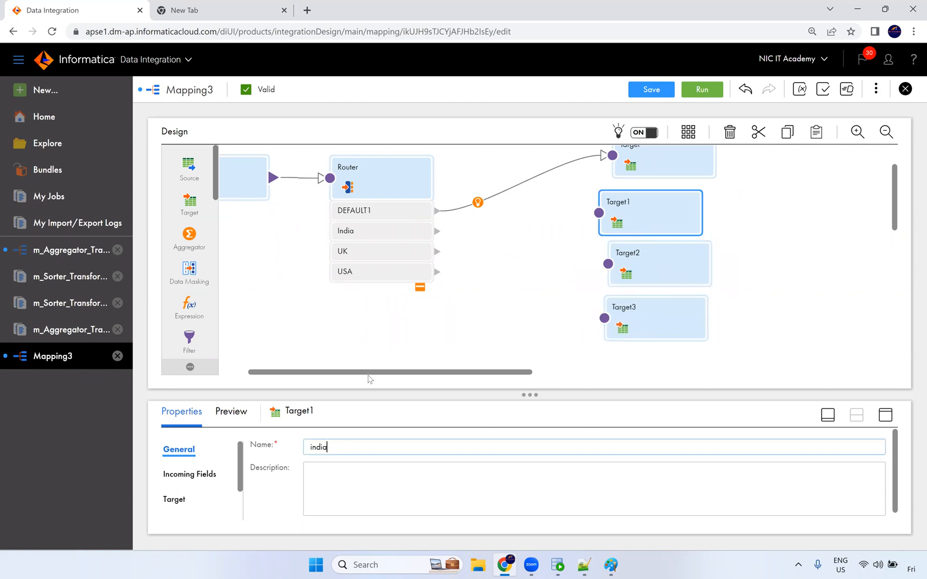
{"action": "left_click", "coordinate": [655, 249]}
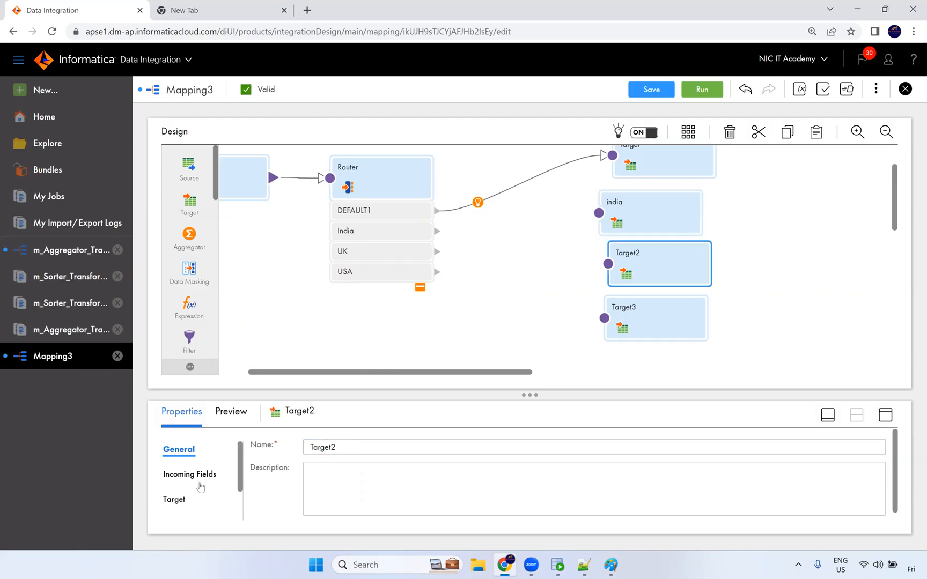
{"action": "double_click", "coordinate": [361, 448]}
{"action": "type", "text": "uk"}
{"action": "left_click", "coordinate": [641, 328]}
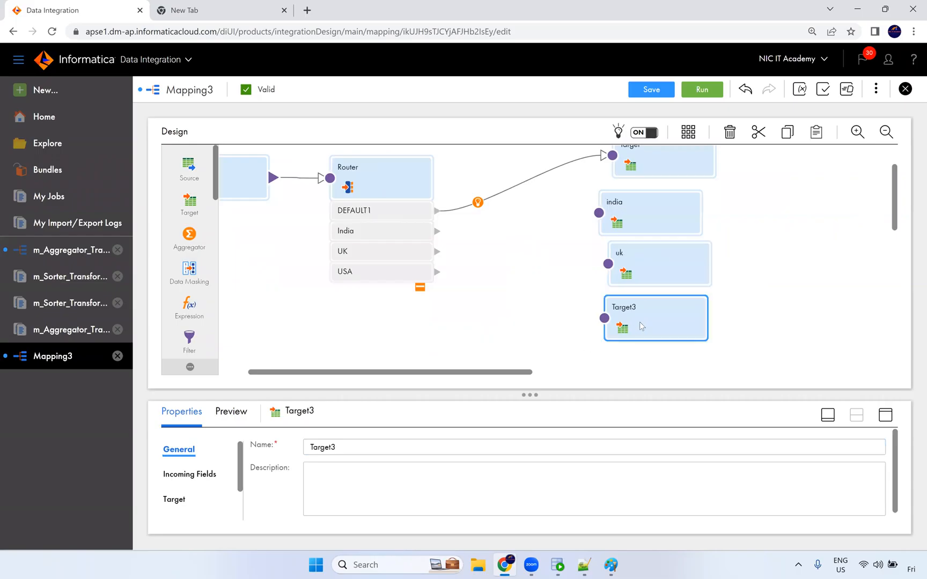
{"action": "double_click", "coordinate": [348, 448]}
{"action": "type", "text": "usa"}
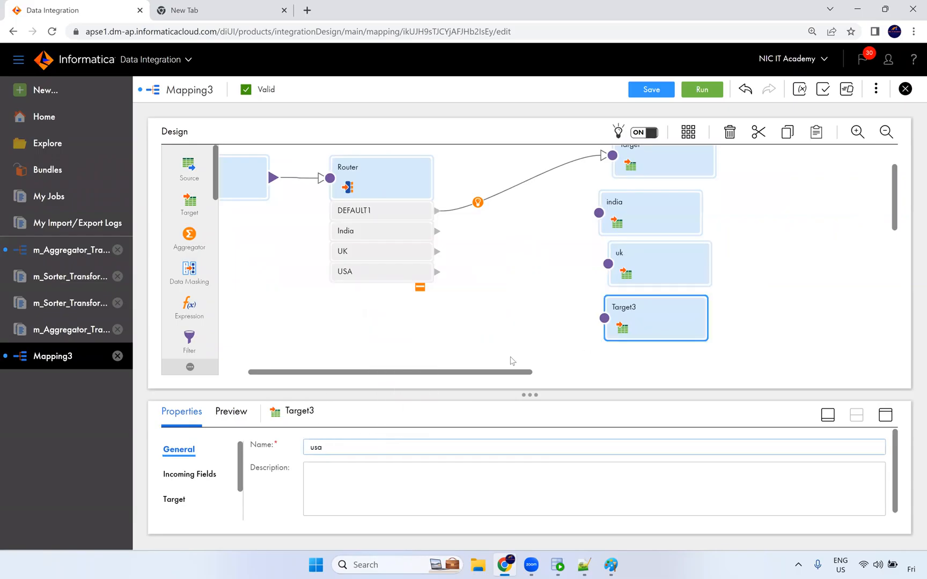
{"action": "left_click", "coordinate": [660, 242]}
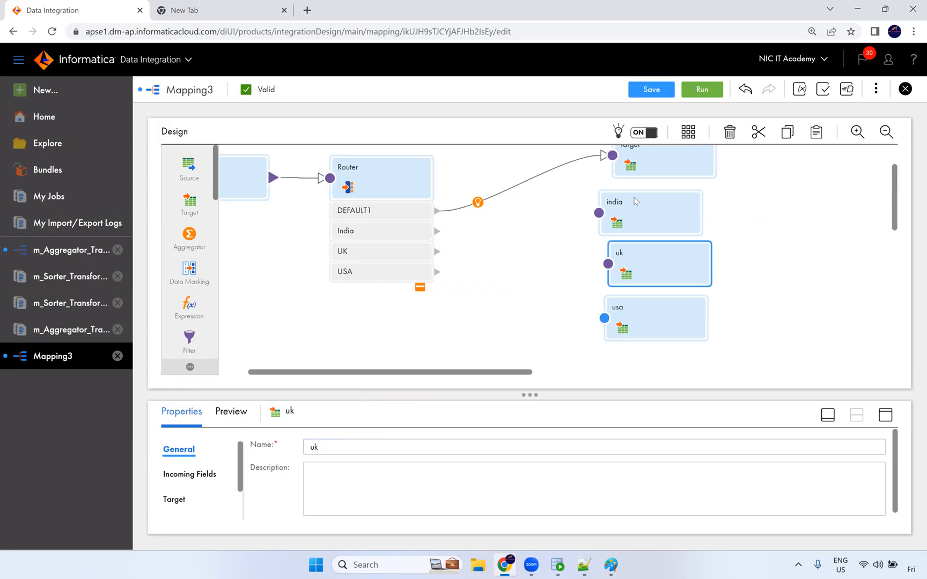
Step: Connect the Router's India, UK and USA output groups to the india, uk and usa targets respectively
{"action": "mouse_move", "coordinate": [437, 232]}
{"action": "left_mouse_down"}
{"action": "mouse_move", "coordinate": [566, 226]}
{"action": "mouse_move", "coordinate": [598, 213]}
{"action": "left_mouse_up"}
{"action": "left_click_drag", "start_coordinate": [438, 252], "coordinate": [595, 269]}
{"action": "left_click", "coordinate": [436, 252]}
{"action": "mouse_move", "coordinate": [437, 252]}
{"action": "left_mouse_down"}
{"action": "mouse_move", "coordinate": [563, 271]}
{"action": "mouse_move", "coordinate": [604, 264]}
{"action": "left_mouse_up"}
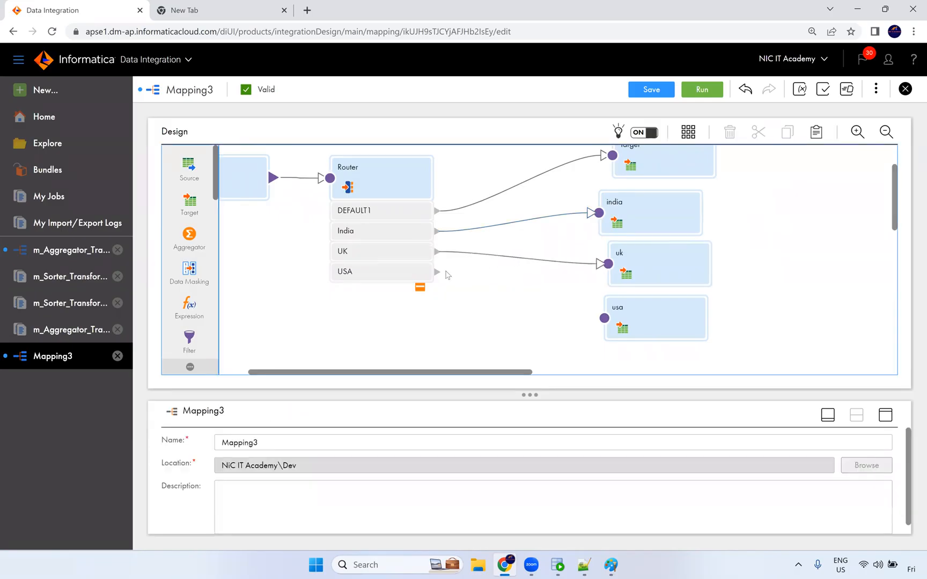
{"action": "left_click_drag", "start_coordinate": [438, 277], "coordinate": [604, 318]}
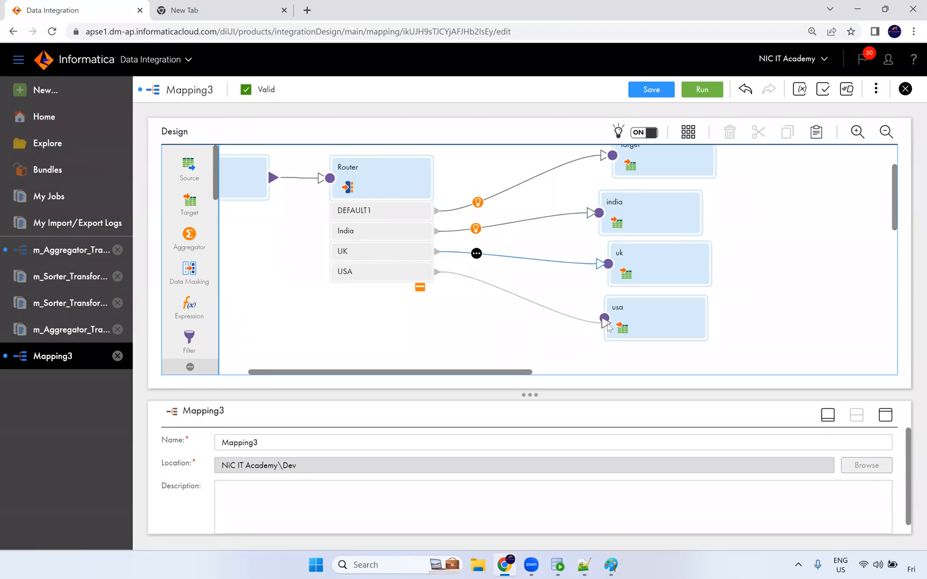
Step: Turn off transformation recommendations for the links on the mapping design canvas
{"action": "scroll", "coordinate": [460, 290], "scroll_direction": "up", "scroll_amount": 2}
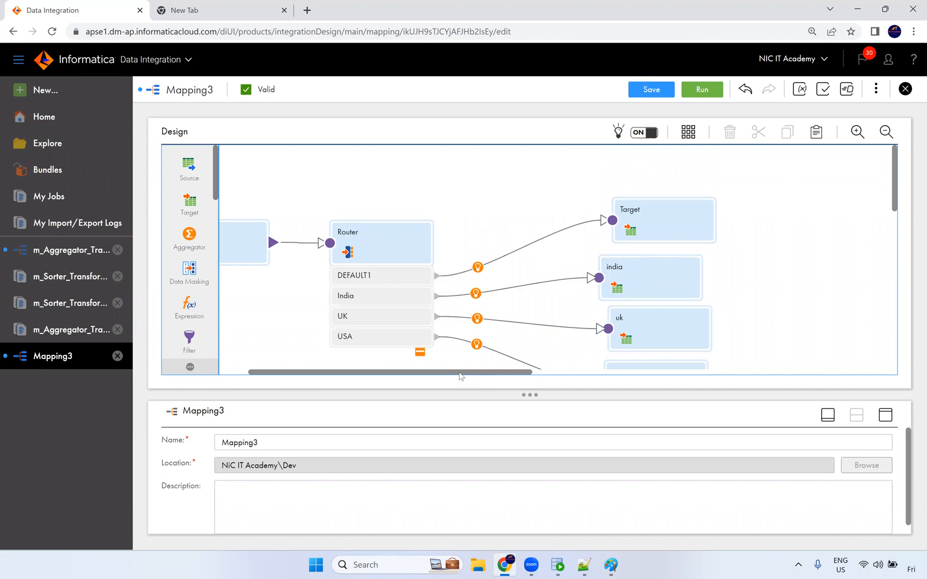
{"action": "left_click_drag", "start_coordinate": [459, 372], "coordinate": [435, 351]}
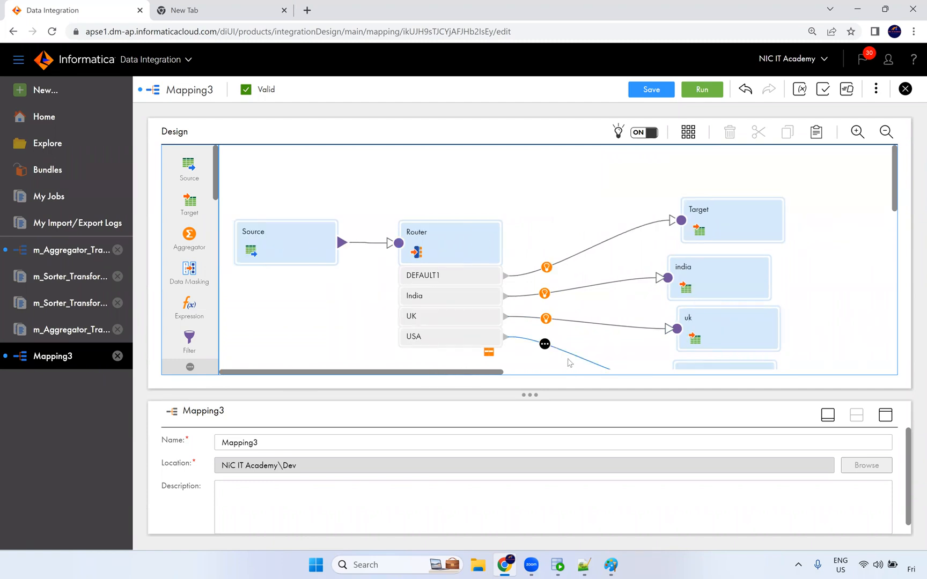
{"action": "scroll", "coordinate": [690, 209], "scroll_direction": "down", "scroll_amount": 1}
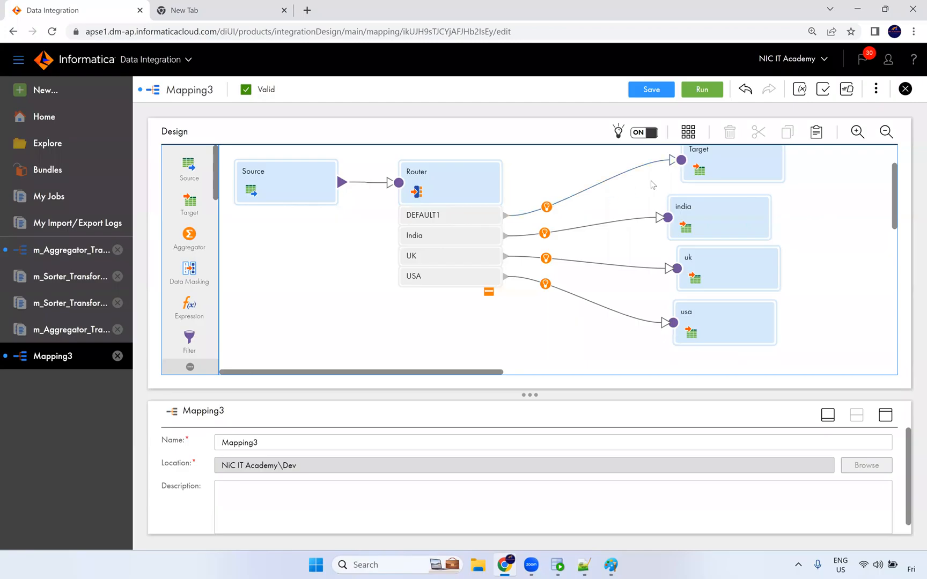
{"action": "left_click", "coordinate": [546, 207]}
{"action": "left_click", "coordinate": [547, 207]}
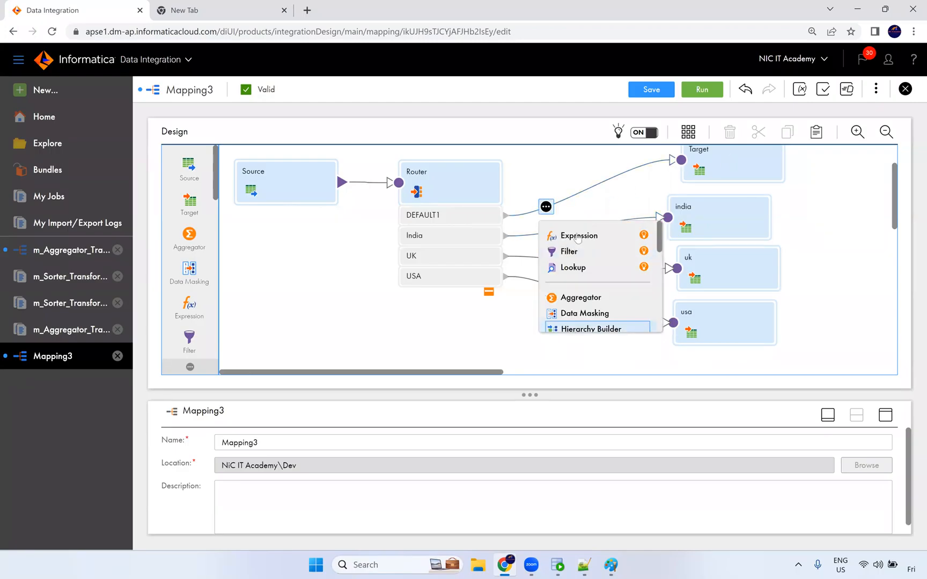
{"action": "left_click", "coordinate": [565, 175]}
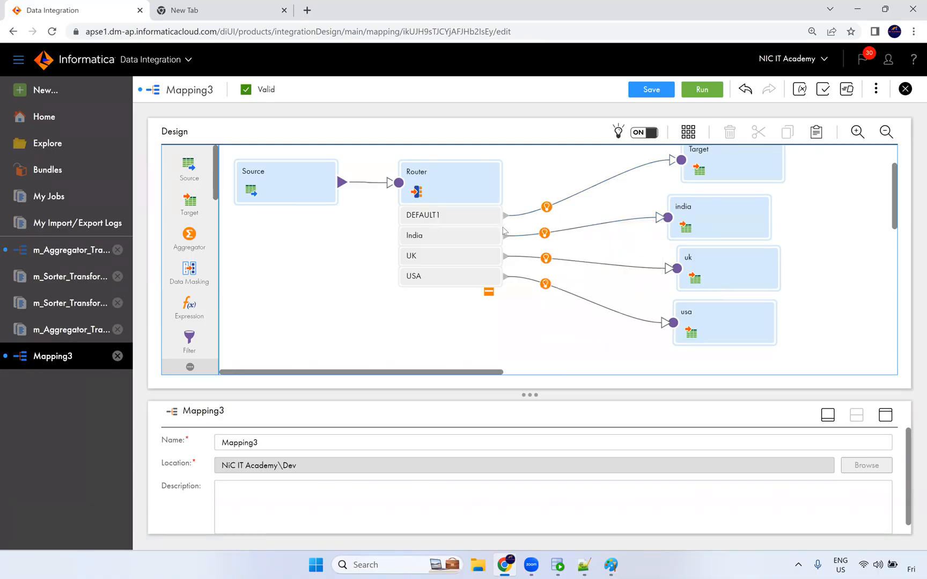
{"action": "left_click", "coordinate": [546, 207]}
{"action": "left_click", "coordinate": [642, 138]}
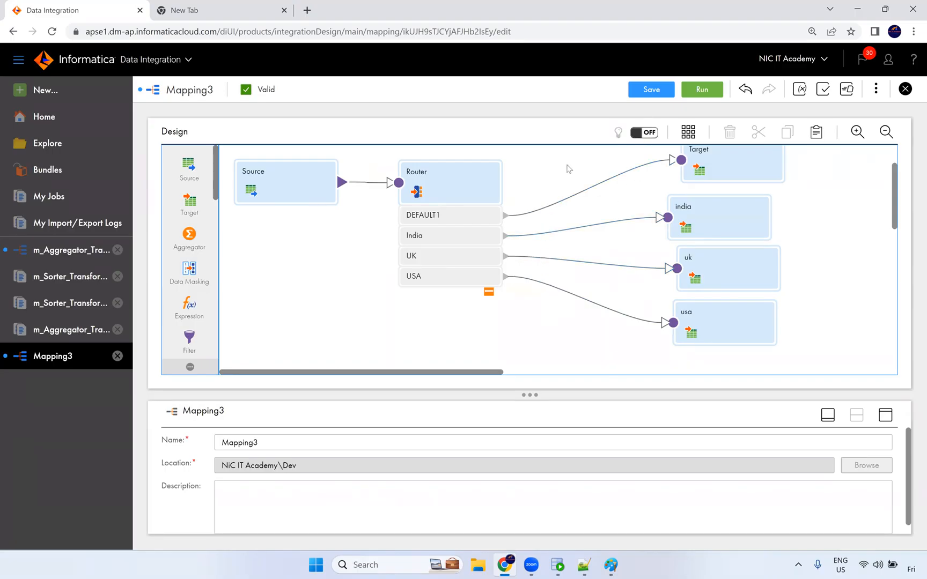
Step: Set the india target's connection to Oracle_Tgt (Oracle)
{"action": "left_click", "coordinate": [706, 223]}
{"action": "left_click", "coordinate": [884, 416]}
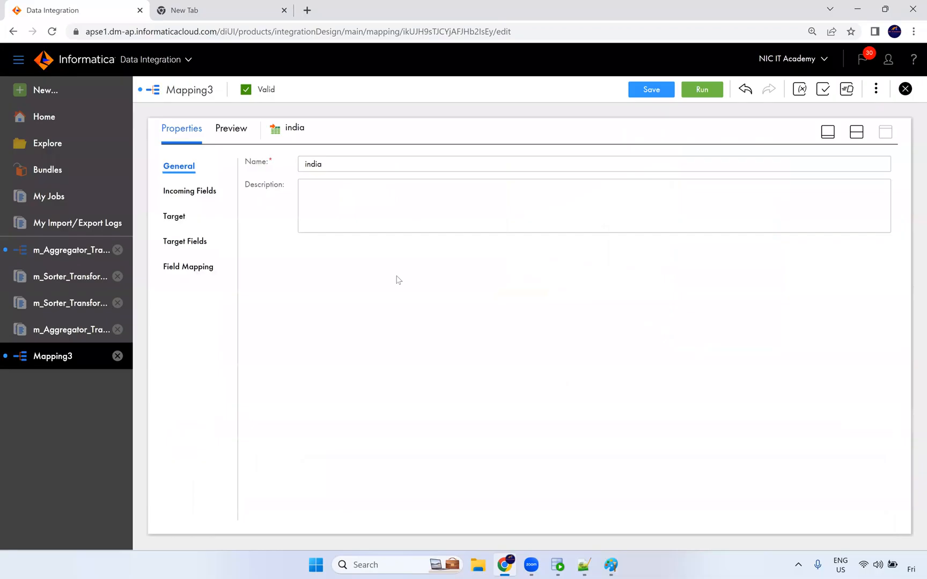
{"action": "left_click", "coordinate": [181, 220]}
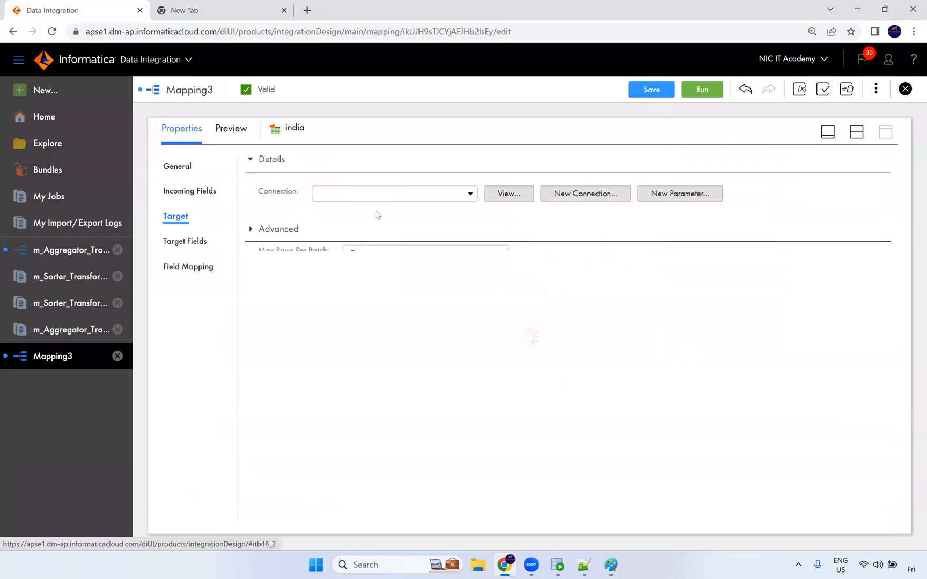
{"action": "left_click", "coordinate": [378, 194]}
{"action": "left_click", "coordinate": [363, 293]}
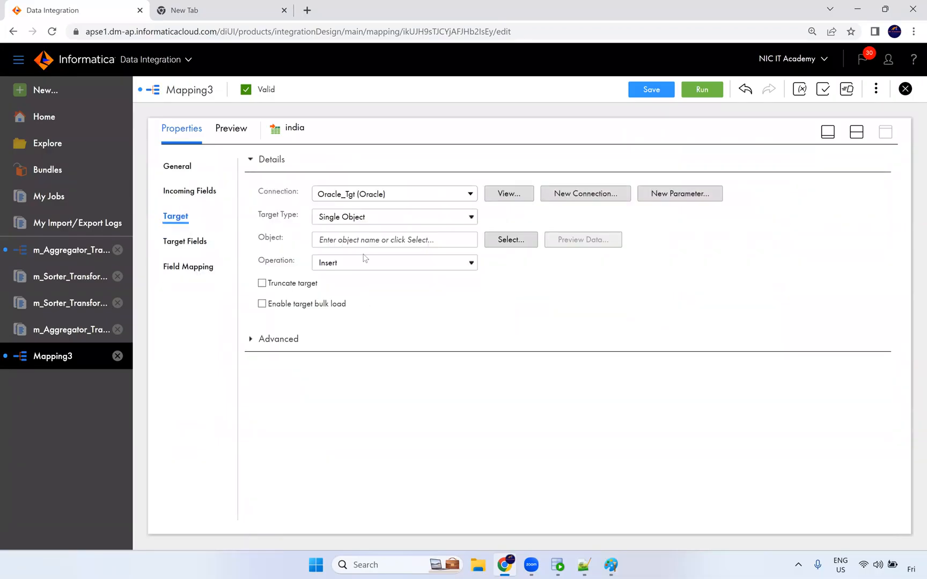
Step: Choose the existing table T_EMPLOYEES_INDIA as the india target's object and enable truncating the target
{"action": "left_click", "coordinate": [511, 239]}
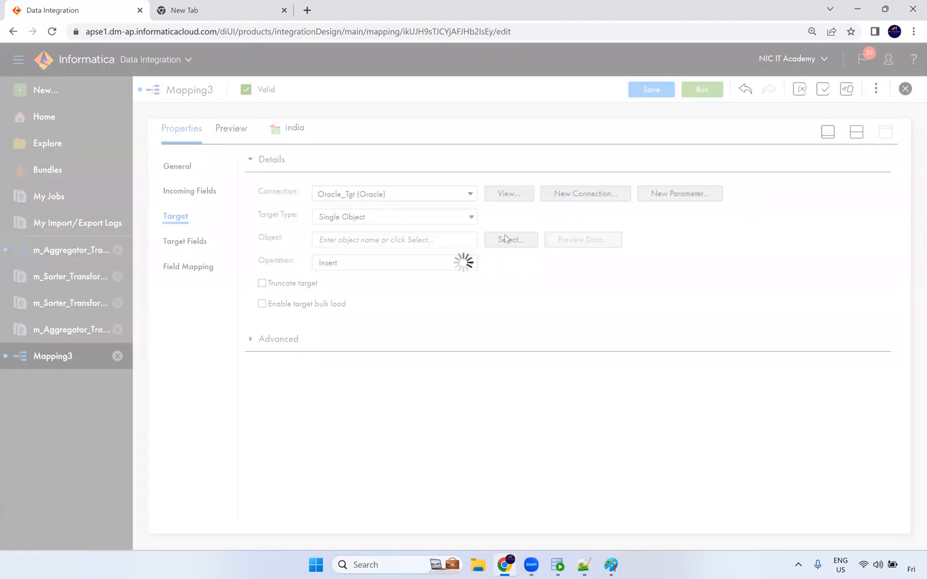
{"action": "left_click", "coordinate": [511, 216]}
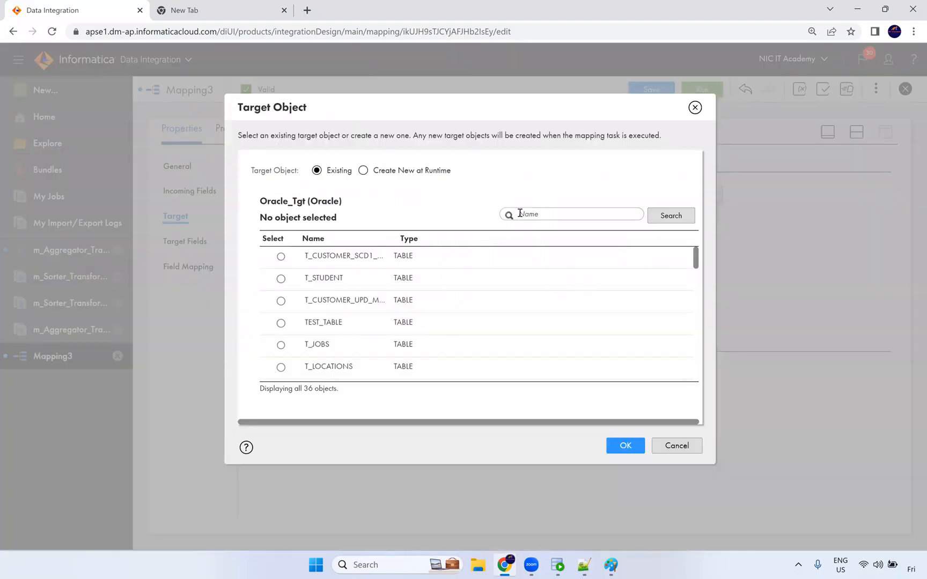
{"action": "type", "text": "b"}
{"action": "key", "text": "Return"}
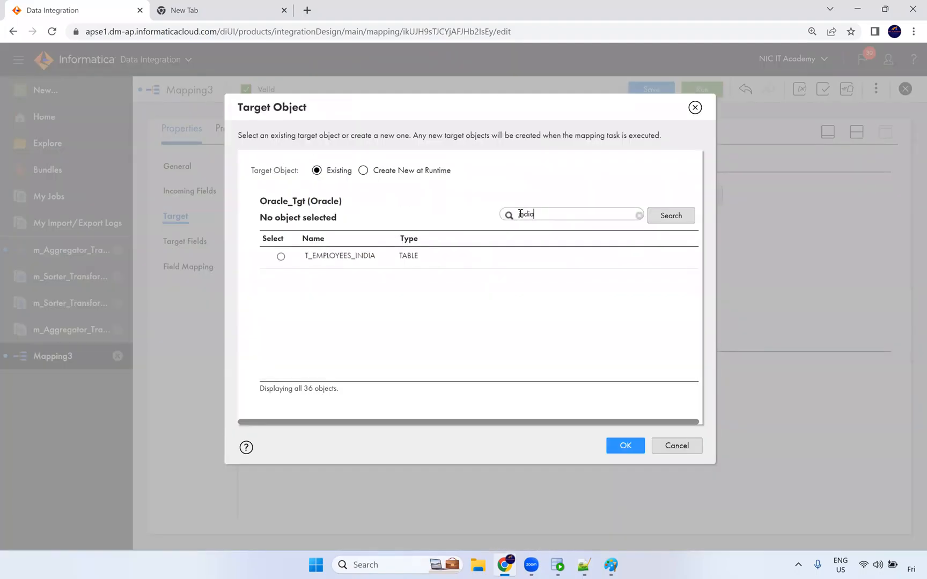
{"action": "left_click", "coordinate": [432, 257]}
{"action": "left_click", "coordinate": [633, 447]}
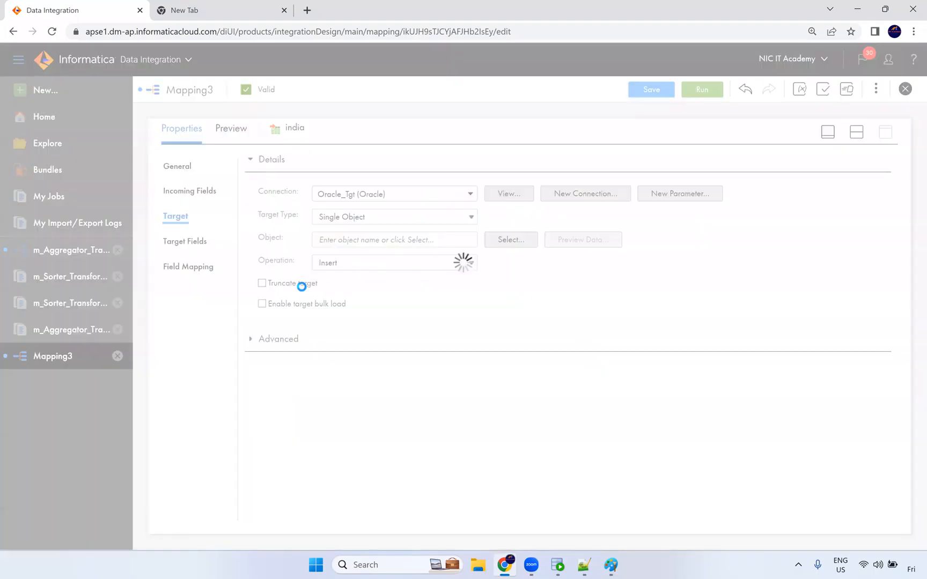
{"action": "left_click", "coordinate": [302, 289]}
Step: Automap the india target's fields to the incoming fields using Smart Map, and return to the design canvas
{"action": "left_click", "coordinate": [217, 270]}
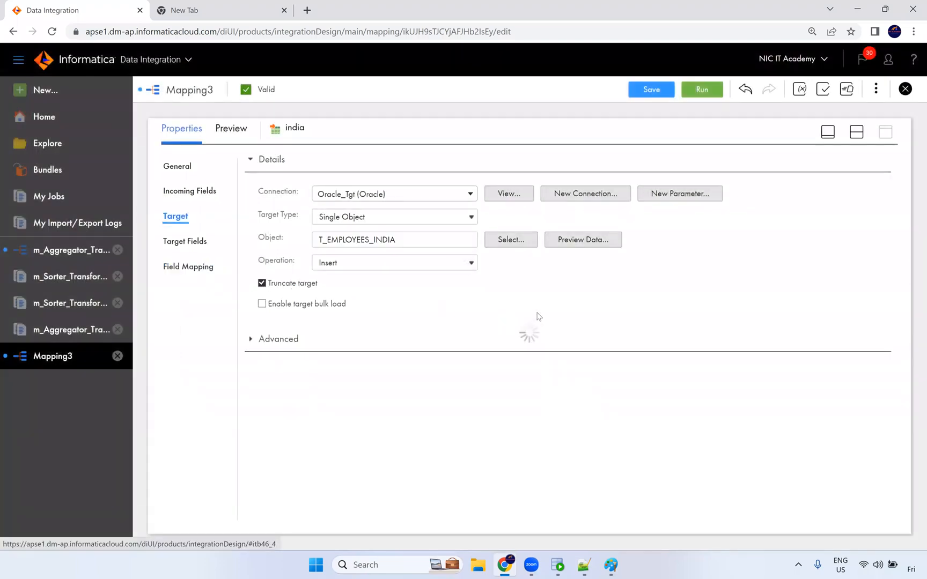
{"action": "left_click", "coordinate": [850, 202]}
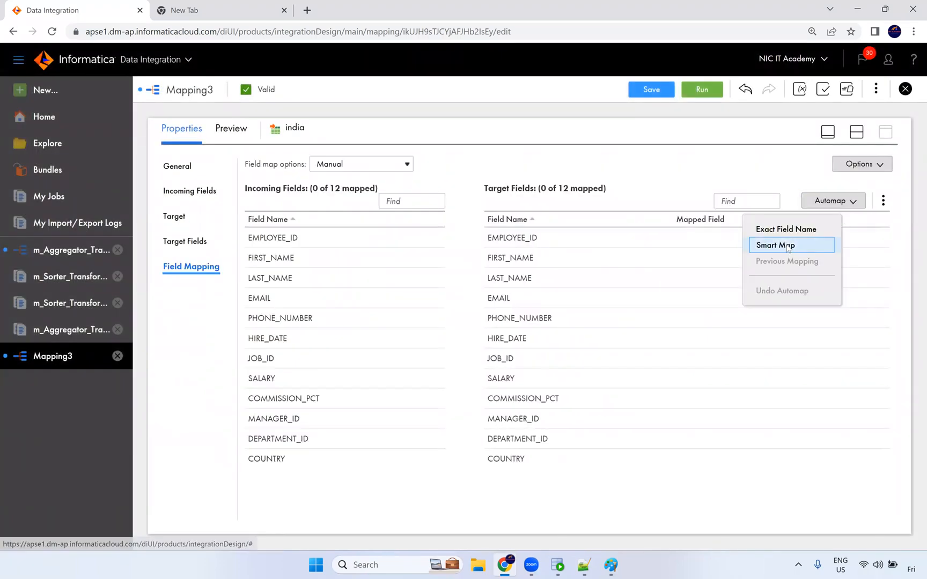
{"action": "left_click", "coordinate": [787, 248]}
{"action": "left_click", "coordinate": [856, 133]}
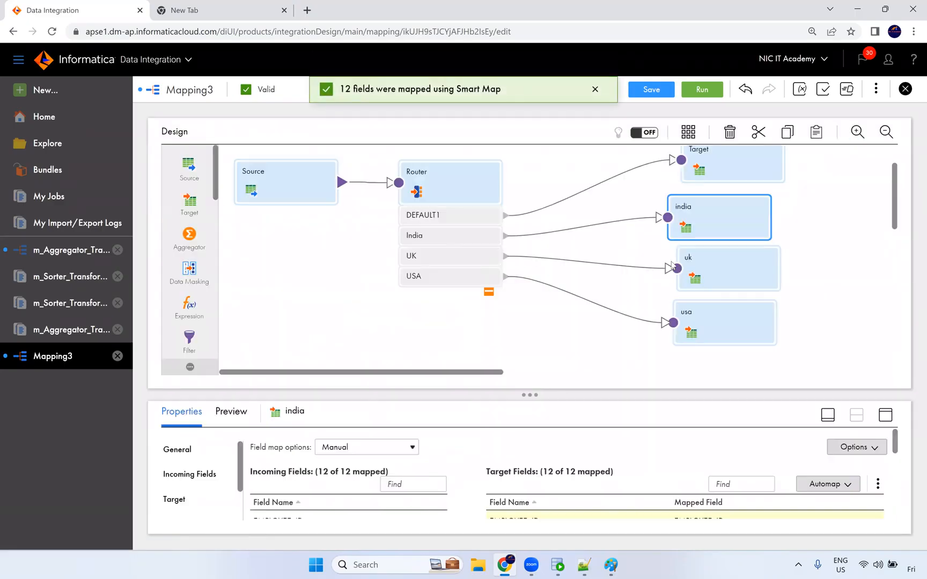
Step: Set the uk target's connection to Oracle_Tgt (Oracle)
{"action": "left_click", "coordinate": [707, 260]}
{"action": "left_click", "coordinate": [884, 415]}
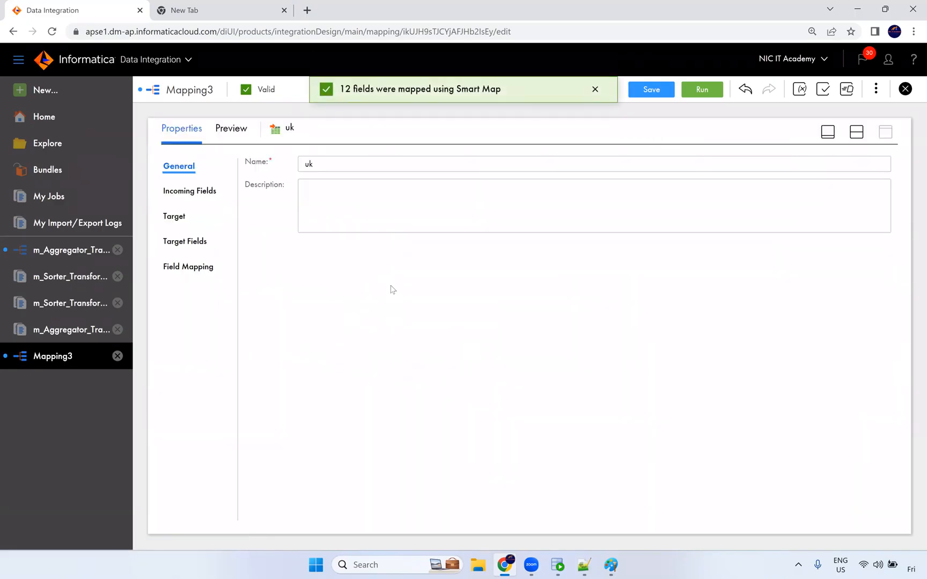
{"action": "left_click", "coordinate": [175, 216]}
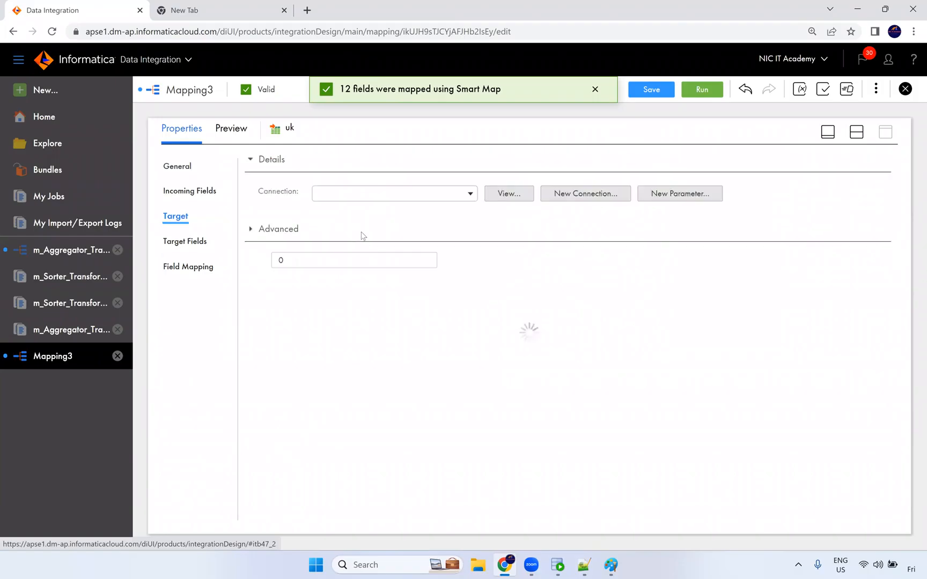
{"action": "left_click", "coordinate": [379, 194]}
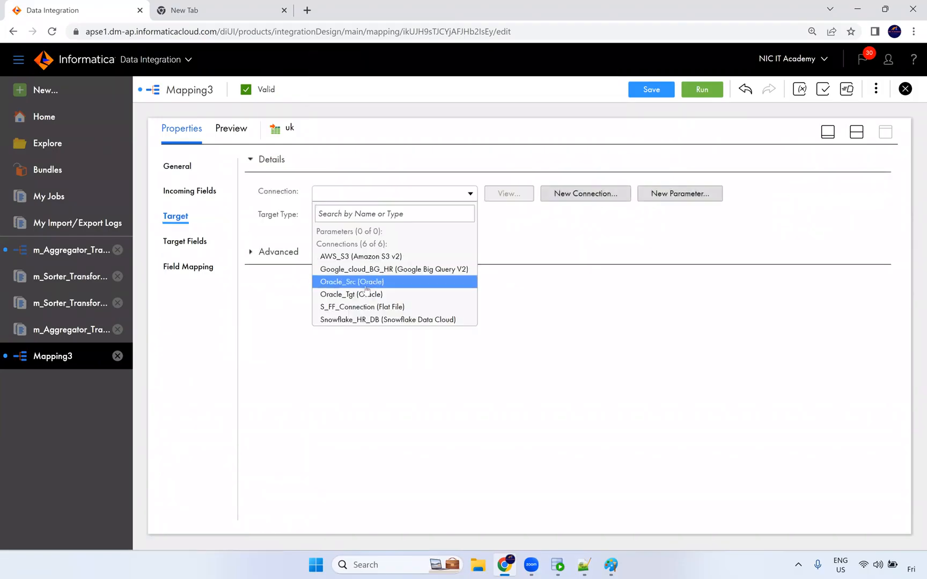
{"action": "left_click", "coordinate": [368, 294]}
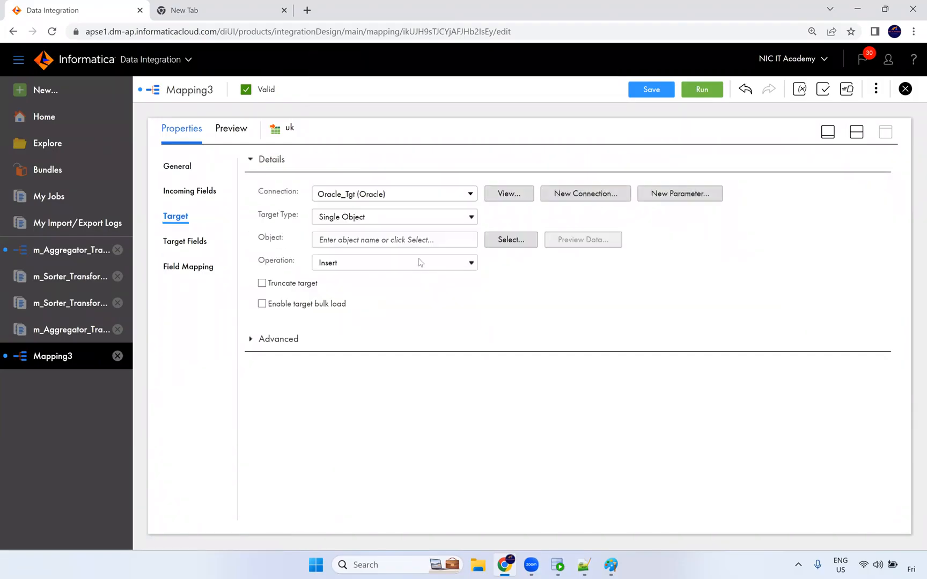
Step: Choose the existing table T_EMPLOYEES_UK as the uk target's object and enable truncating the target
{"action": "left_click", "coordinate": [501, 244]}
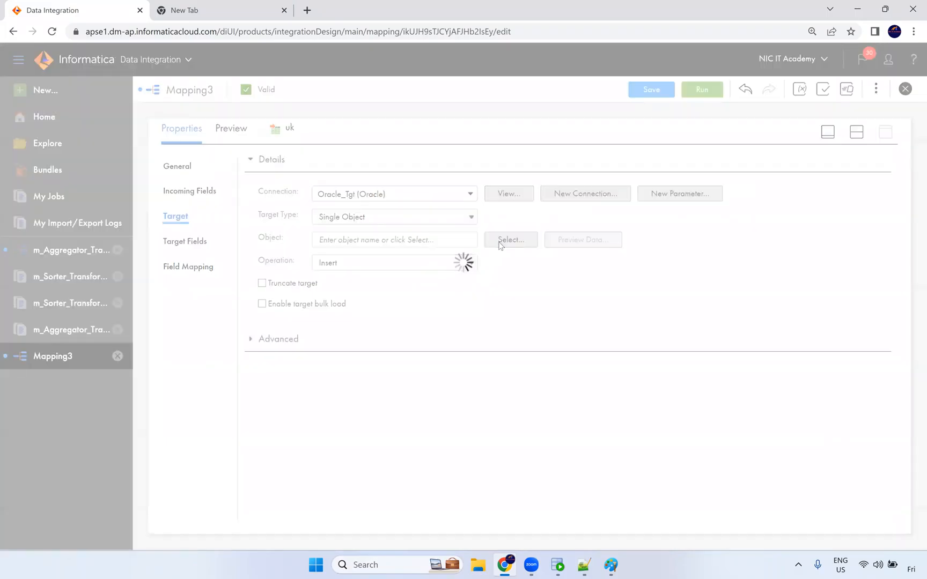
{"action": "type", "text": "uk"}
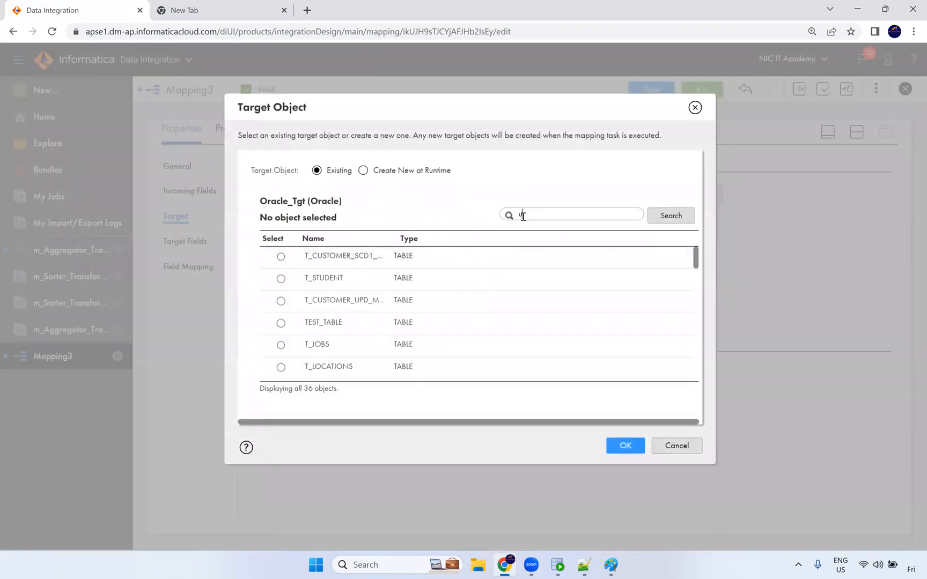
{"action": "left_click", "coordinate": [450, 259]}
{"action": "left_click", "coordinate": [625, 445]}
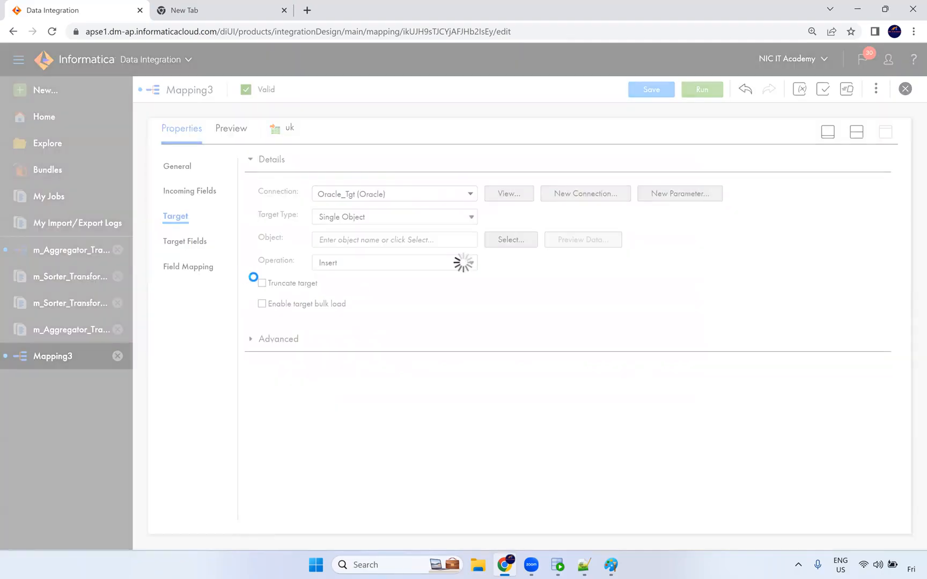
{"action": "left_click", "coordinate": [262, 284]}
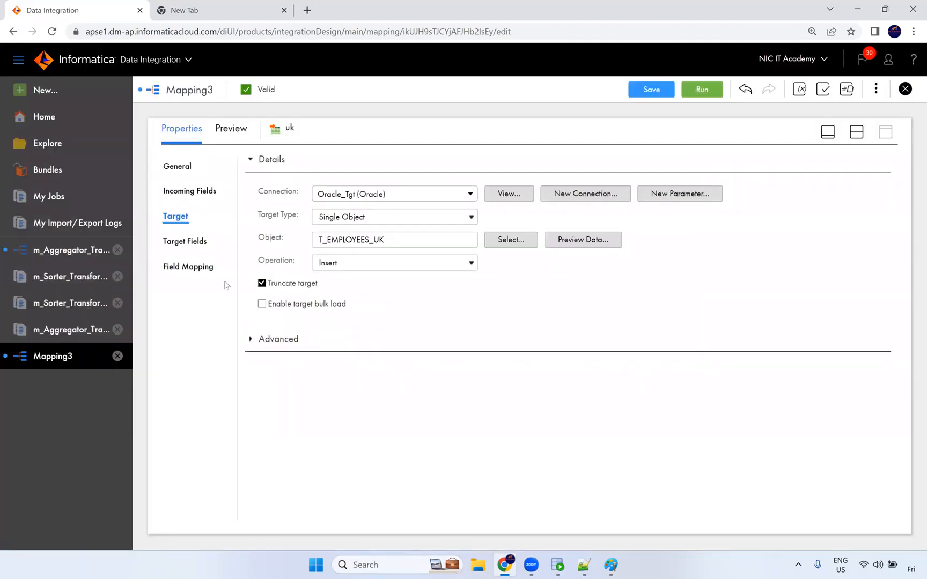
Step: Automap the uk target's fields to the incoming fields using Smart Map, and return to the design canvas
{"action": "left_click", "coordinate": [203, 274]}
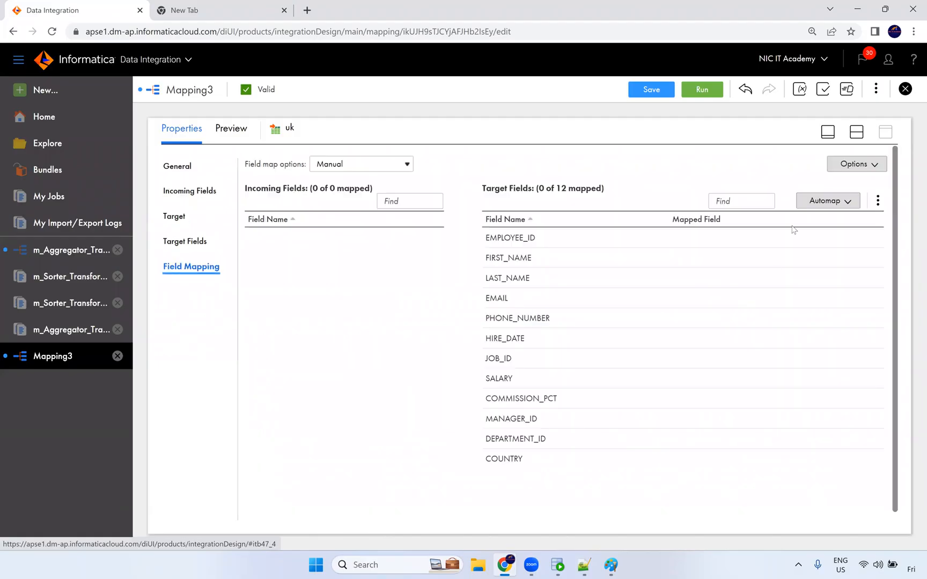
{"action": "left_click", "coordinate": [847, 205]}
{"action": "left_click", "coordinate": [796, 246]}
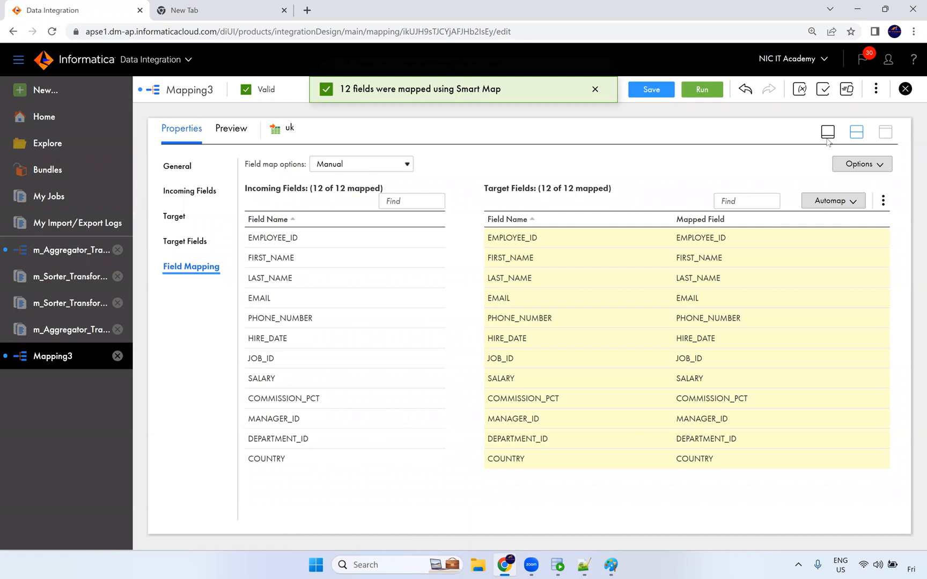
{"action": "left_click", "coordinate": [857, 132]}
Step: Set the usa target's connection to Oracle_Tgt (Oracle)
{"action": "left_click", "coordinate": [703, 321]}
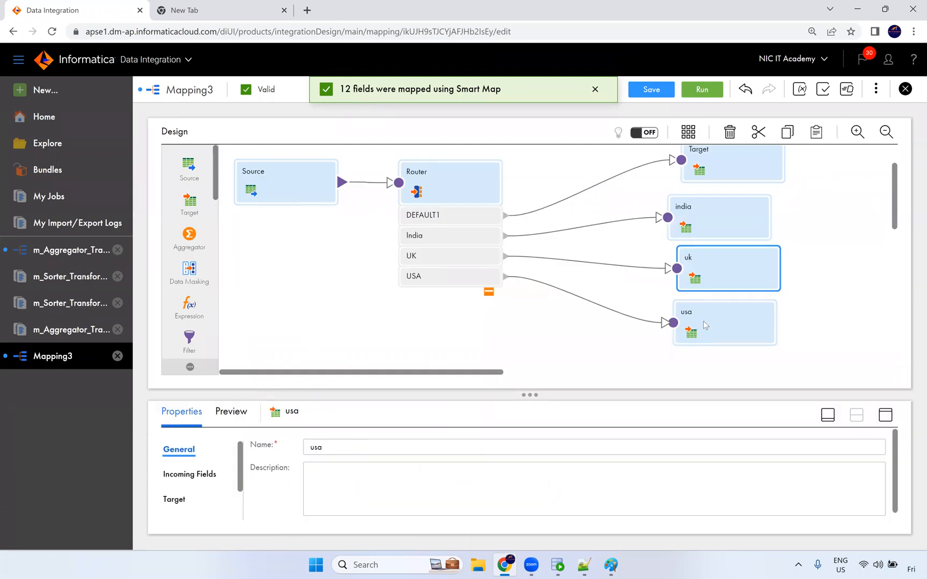
{"action": "left_click", "coordinate": [885, 414]}
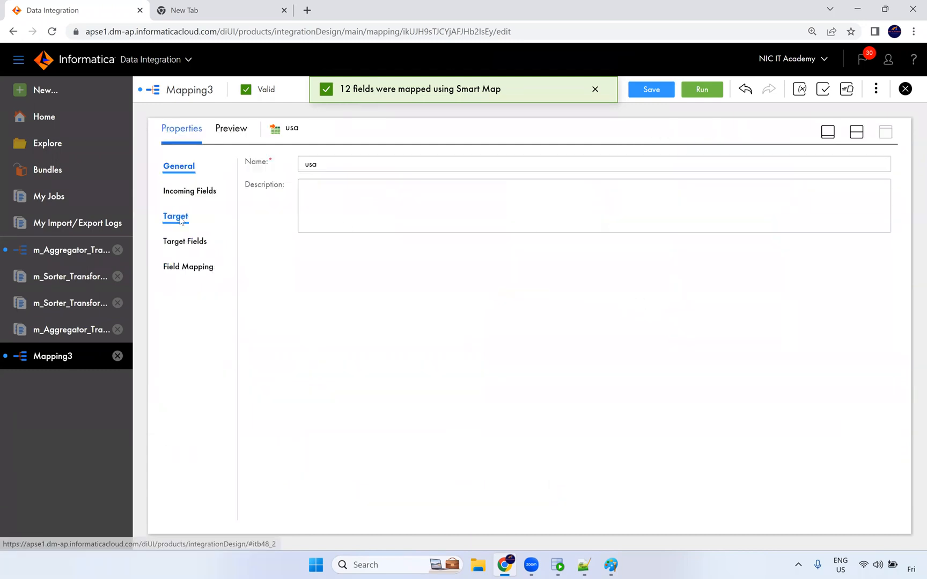
{"action": "left_click", "coordinate": [181, 220]}
{"action": "left_click", "coordinate": [357, 197]}
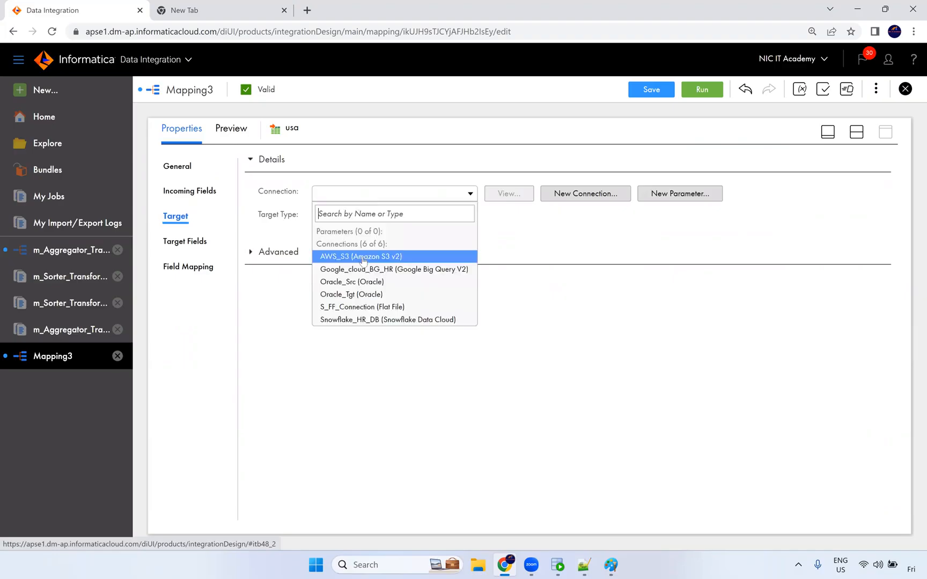
{"action": "left_click", "coordinate": [368, 294]}
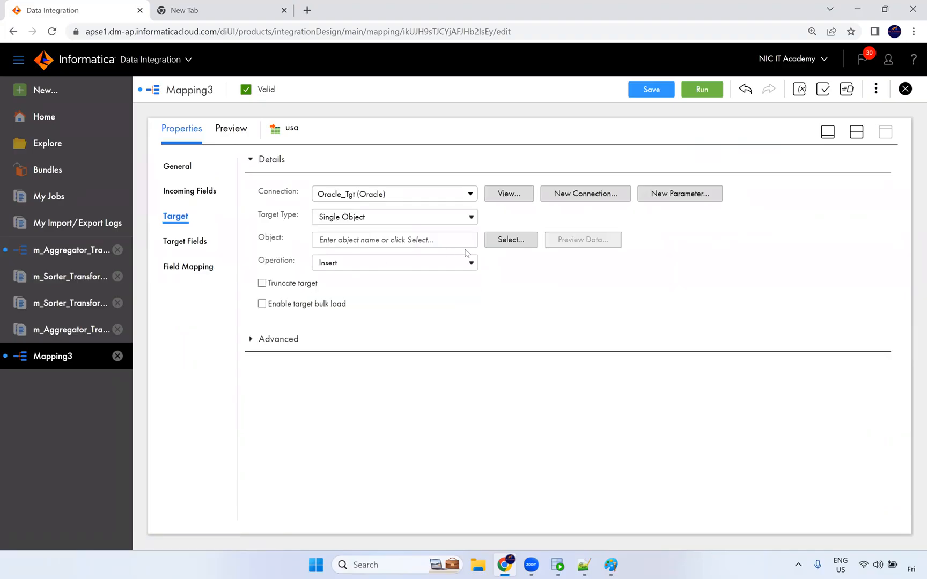
Step: Search the existing target objects for usa and choose the table T_EMPLOYEES_USA for the usa target
{"action": "left_click", "coordinate": [510, 243]}
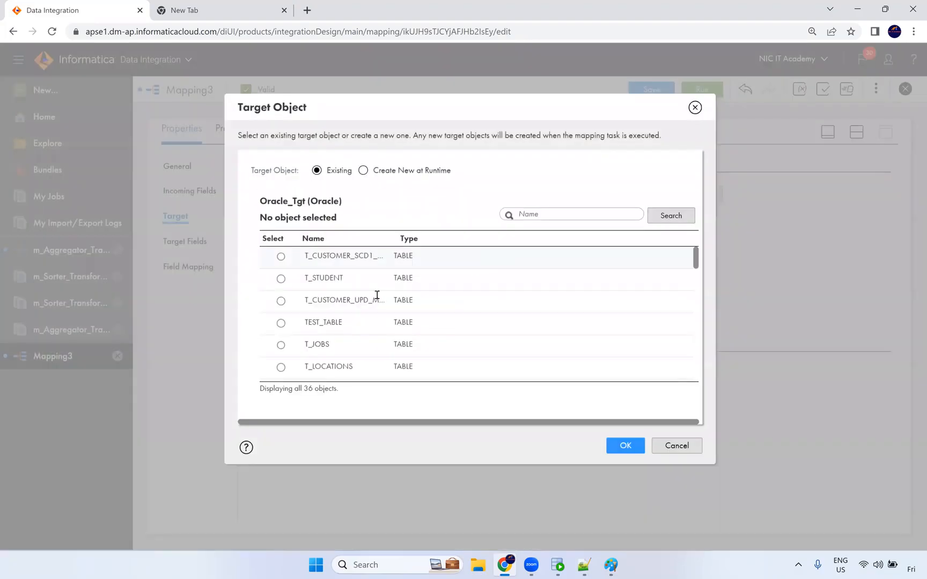
{"action": "left_click", "coordinate": [515, 215]}
{"action": "type", "text": "T"}
{"action": "key", "text": "Return"}
{"action": "left_click", "coordinate": [493, 257]}
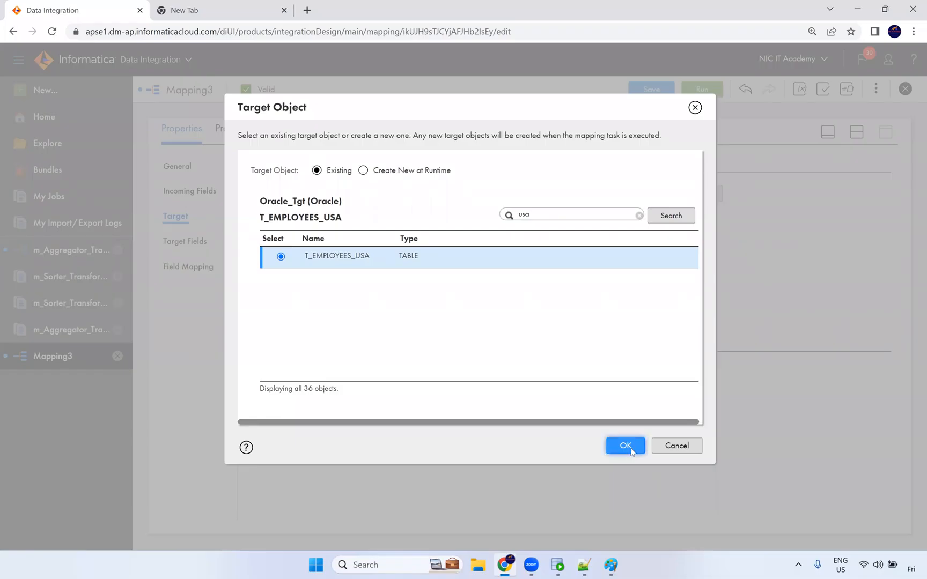
{"action": "left_click", "coordinate": [626, 446]}
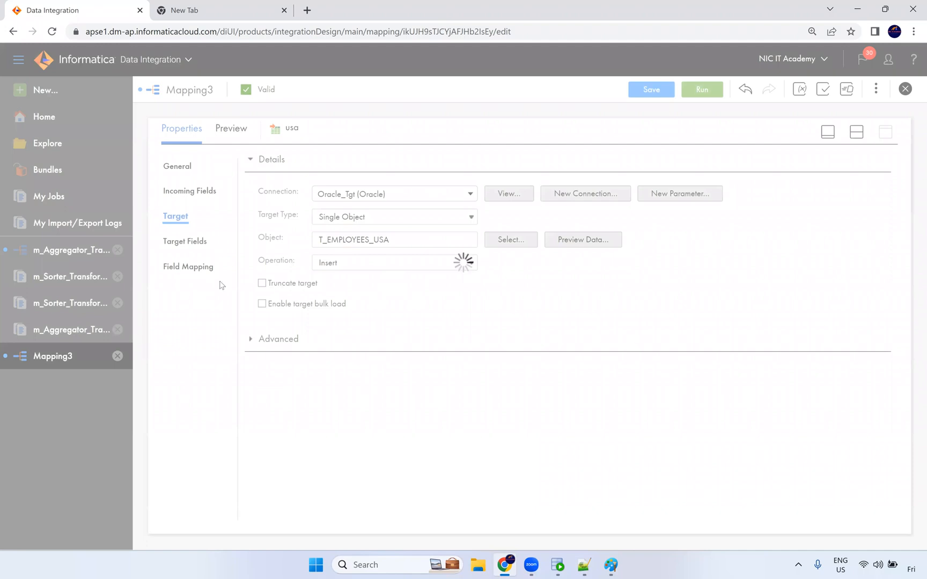
Step: Automap the usa target's fields to the incoming fields using Smart Map
{"action": "left_click", "coordinate": [198, 267]}
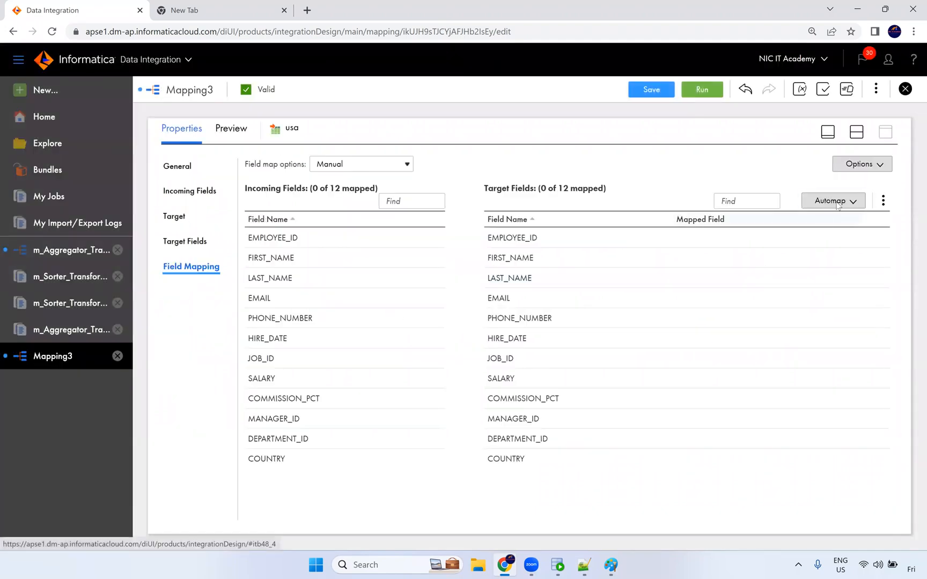
{"action": "left_click", "coordinate": [830, 200]}
{"action": "left_click", "coordinate": [783, 246]}
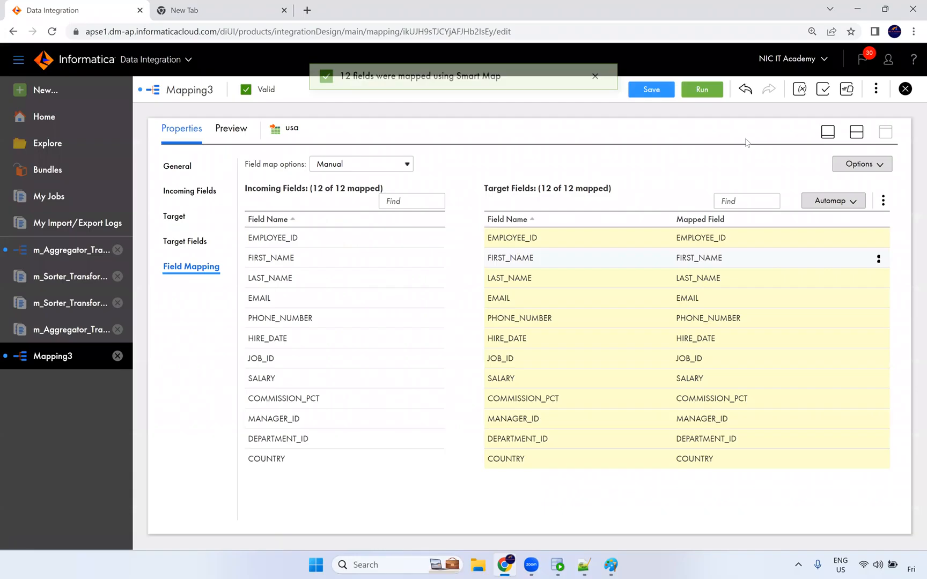
Step: Save Mapping3 and run it with the NIC runtime environment
{"action": "left_click", "coordinate": [656, 91]}
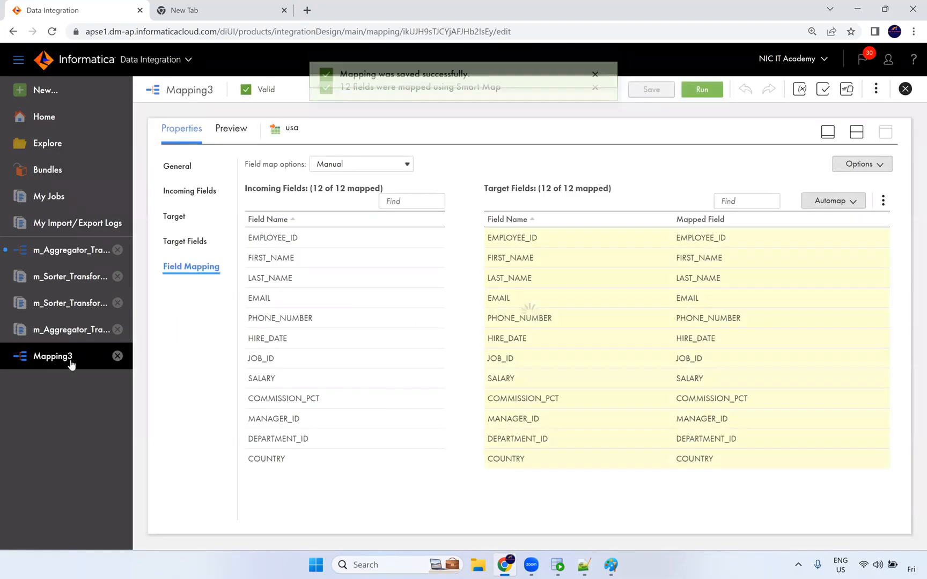
{"action": "left_click", "coordinate": [711, 93]}
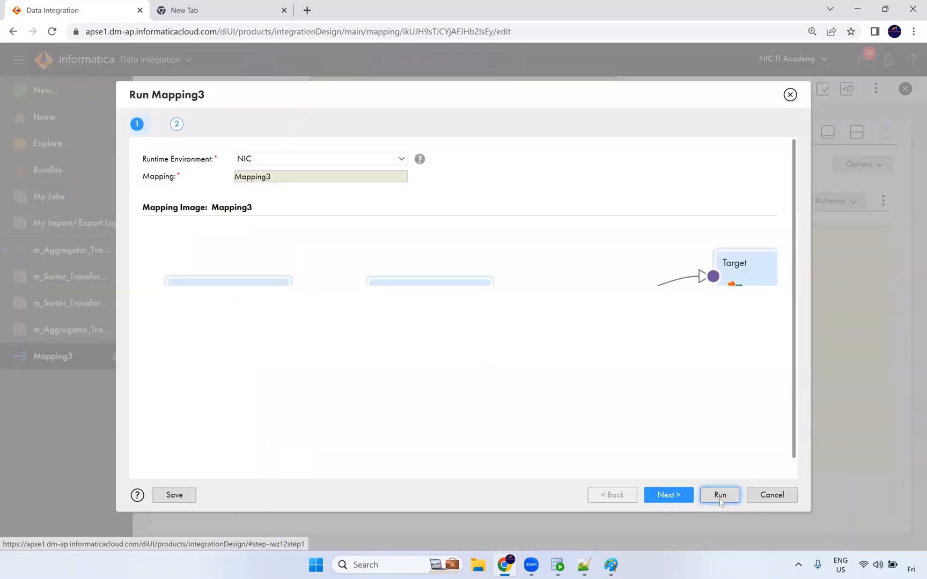
{"action": "left_click", "coordinate": [719, 494]}
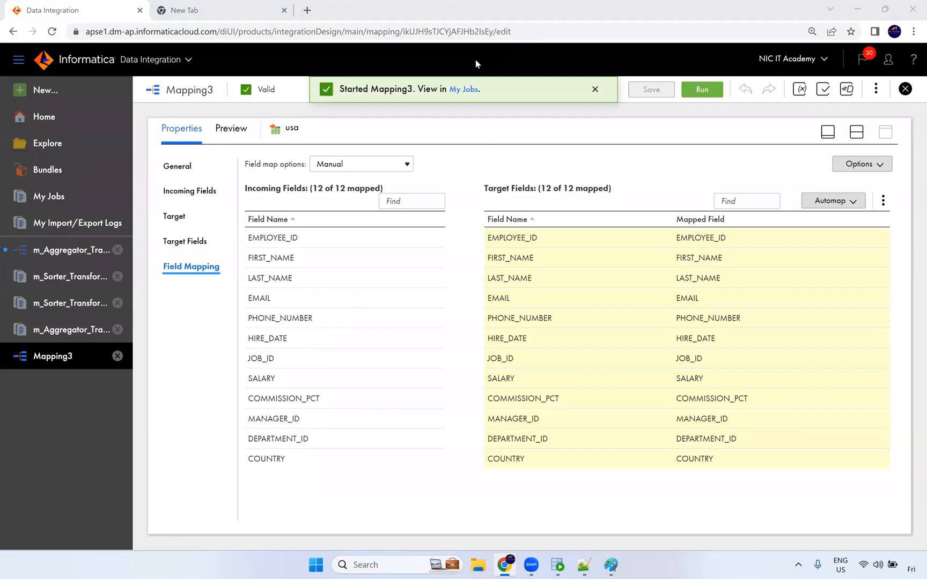
Step: Open the Mapping3 job in the jobs monitor and refresh it to check its status and processed rows
{"action": "left_click", "coordinate": [469, 91]}
{"action": "left_click", "coordinate": [712, 132]}
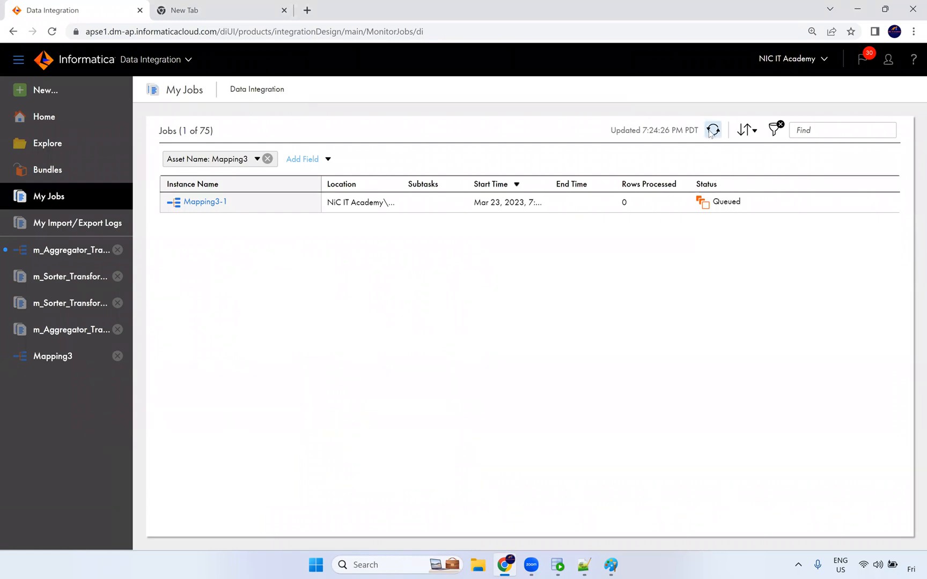
{"action": "left_click", "coordinate": [711, 131]}
{"action": "left_click", "coordinate": [713, 131]}
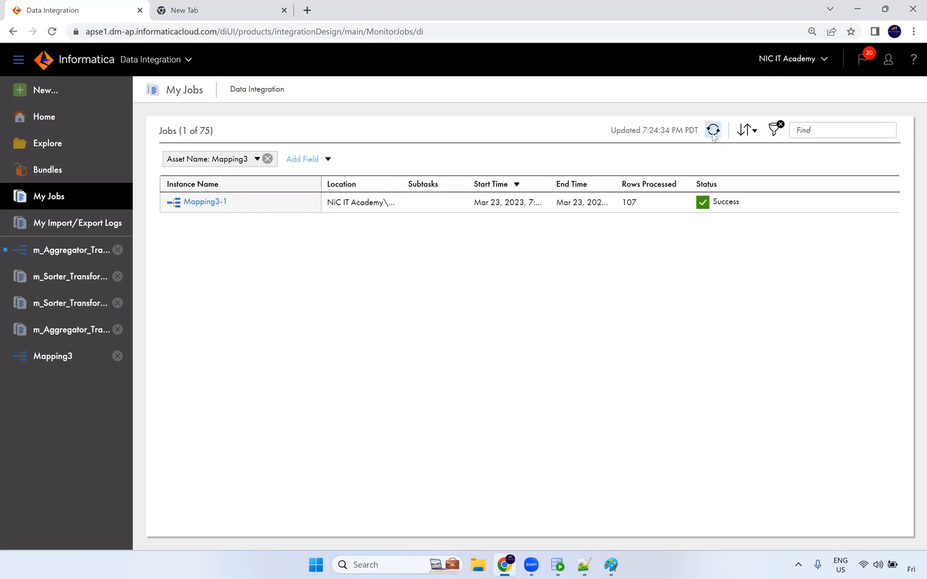
{"action": "double_click", "coordinate": [612, 202]}
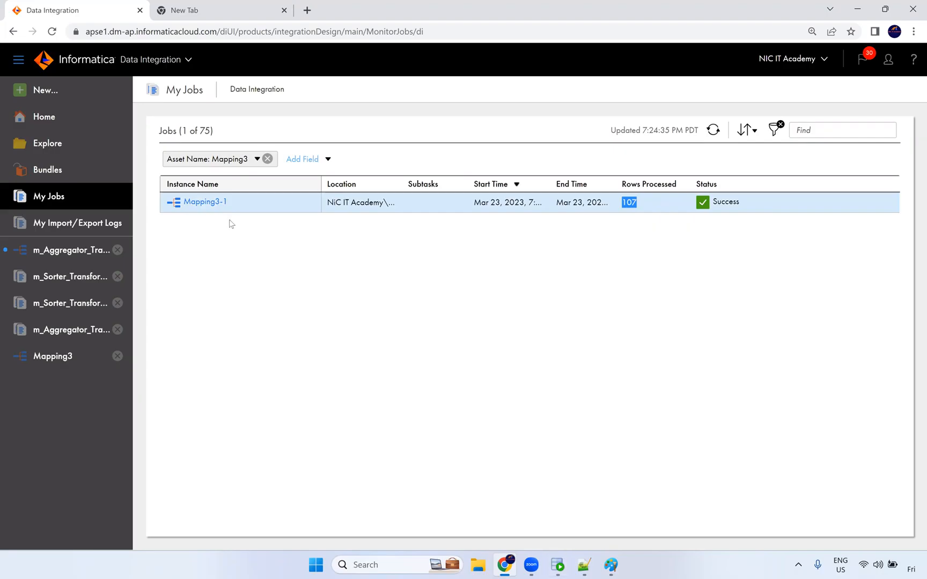
Step: Open the Mapping3-1 job details and examine the success rows for the source and the india, uk, usa and default targets
{"action": "left_click", "coordinate": [220, 202]}
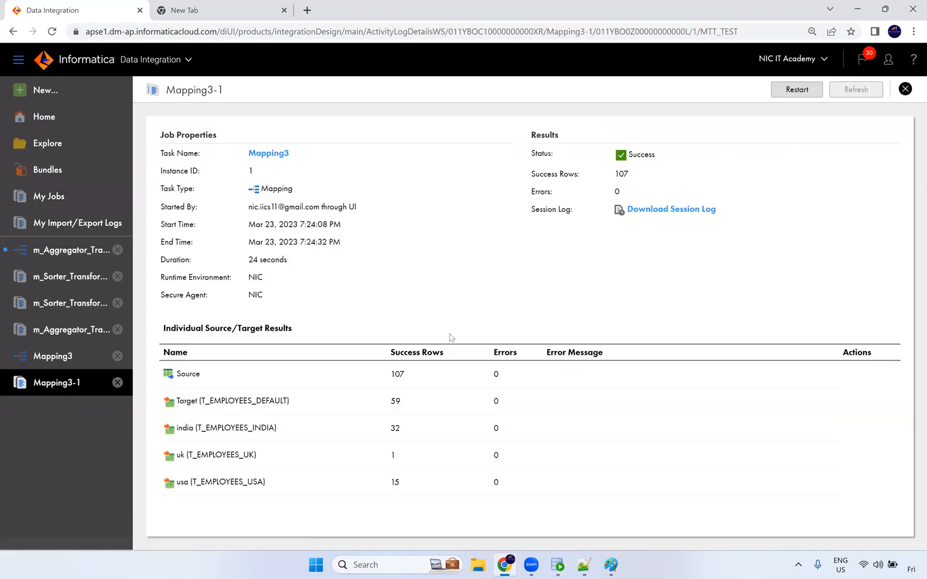
{"action": "double_click", "coordinate": [394, 373]}
{"action": "double_click", "coordinate": [395, 429]}
{"action": "double_click", "coordinate": [393, 454]}
{"action": "double_click", "coordinate": [397, 482]}
{"action": "double_click", "coordinate": [386, 403]}
{"action": "double_click", "coordinate": [426, 381]}
Step: Switch to Oracle SQL Developer, query all rows of t_employees_india and review the COUNTRY column
{"action": "left_click", "coordinate": [564, 567]}
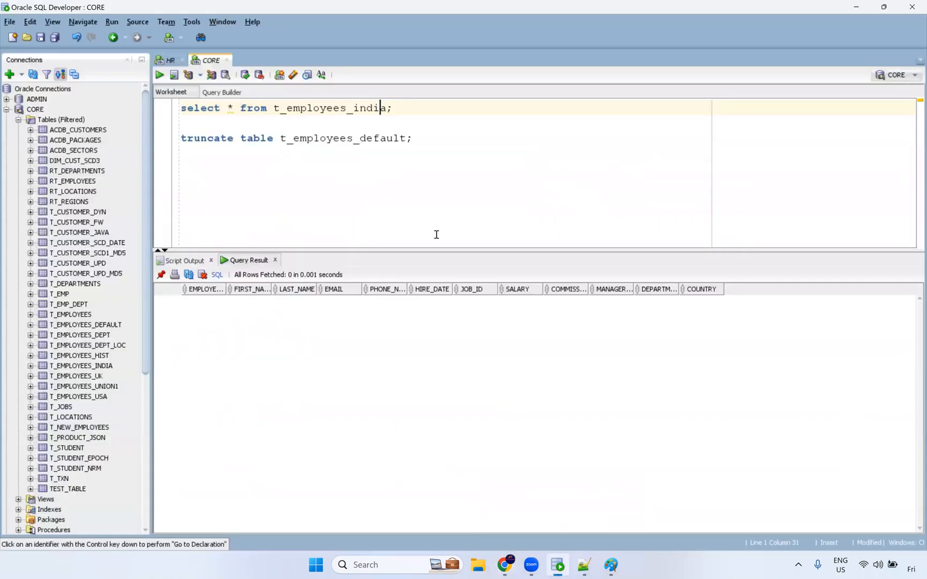
{"action": "key", "text": "ctrl+Return"}
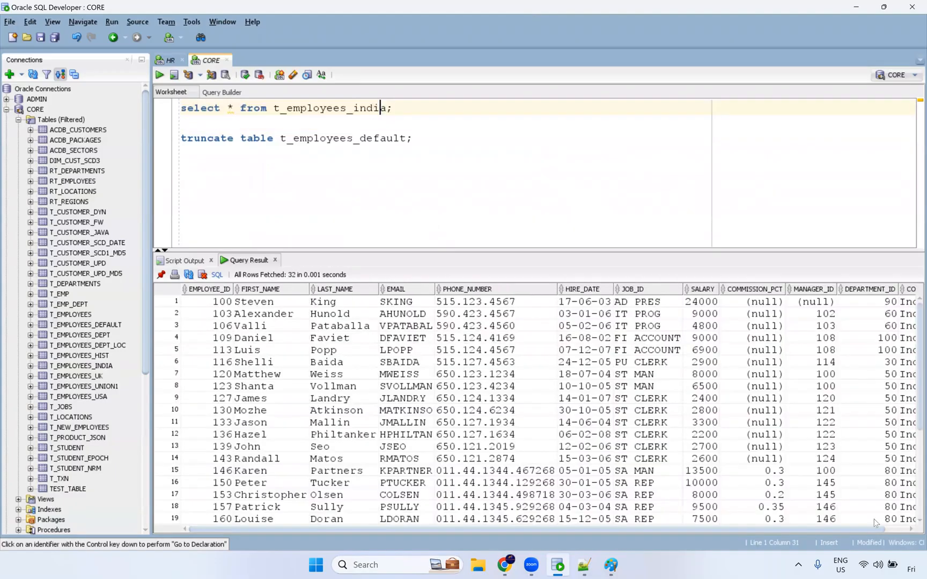
{"action": "scroll", "coordinate": [828, 528], "scroll_direction": "right", "scroll_amount": 1}
{"action": "scroll", "coordinate": [536, 407], "scroll_direction": "down", "scroll_amount": 5}
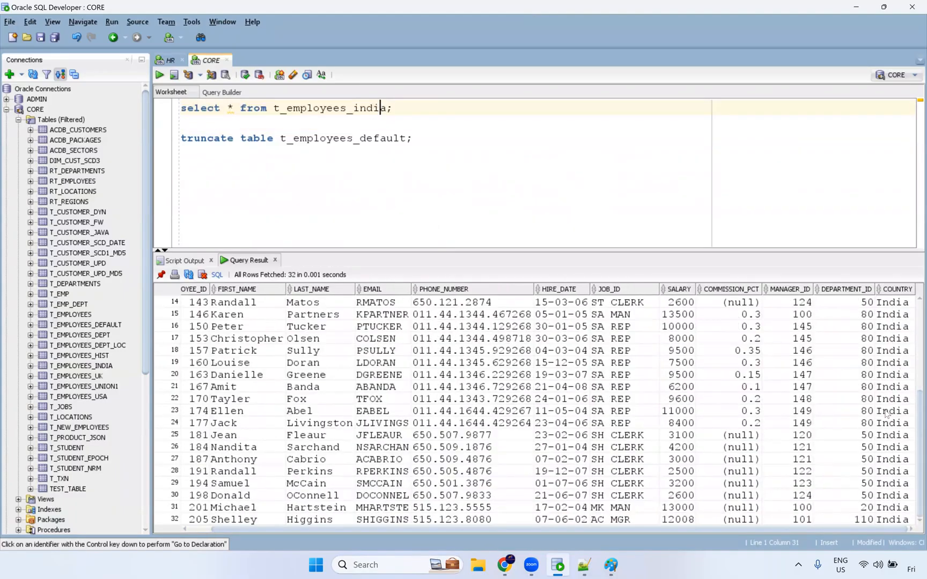
Step: Change the select statement's table to t_employees_usa and run the query to check its records
{"action": "key", "text": "BackSpace"}
{"action": "key", "text": "BackSpace"}
{"action": "key", "text": "BackSpace"}
{"action": "key", "text": "BackSpace"}
{"action": "type", "text": "us"}
{"action": "key", "text": "ctrl+Return"}
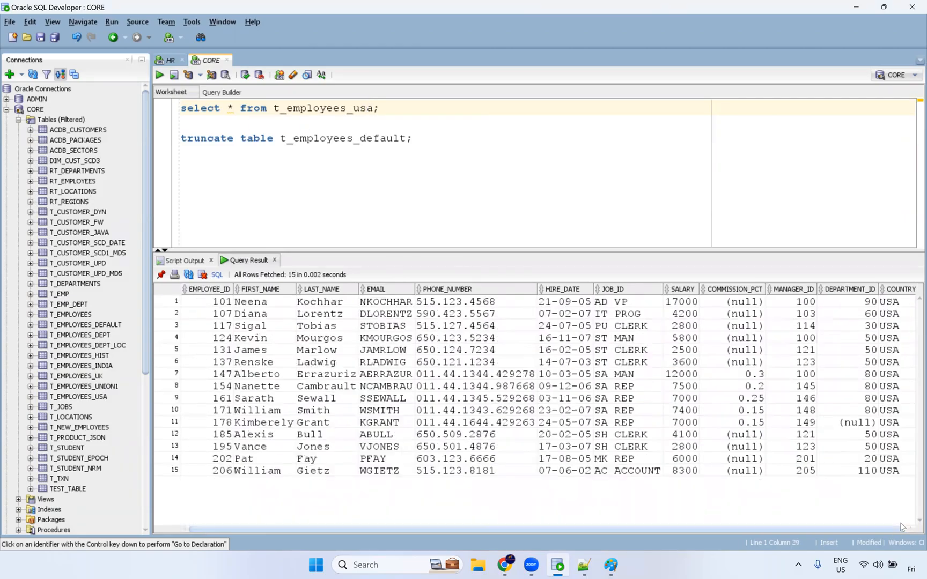
Step: Change the select statement's table to t_employees_uk and run the query to check its records
{"action": "key", "text": "BackSpace"}
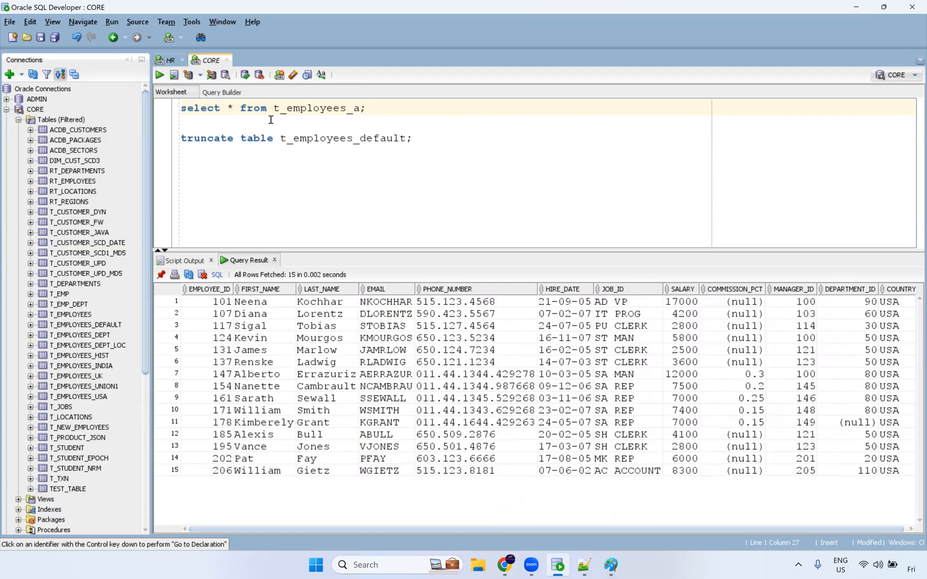
{"action": "type", "text": "k"}
{"action": "key", "text": "ctrl+Return"}
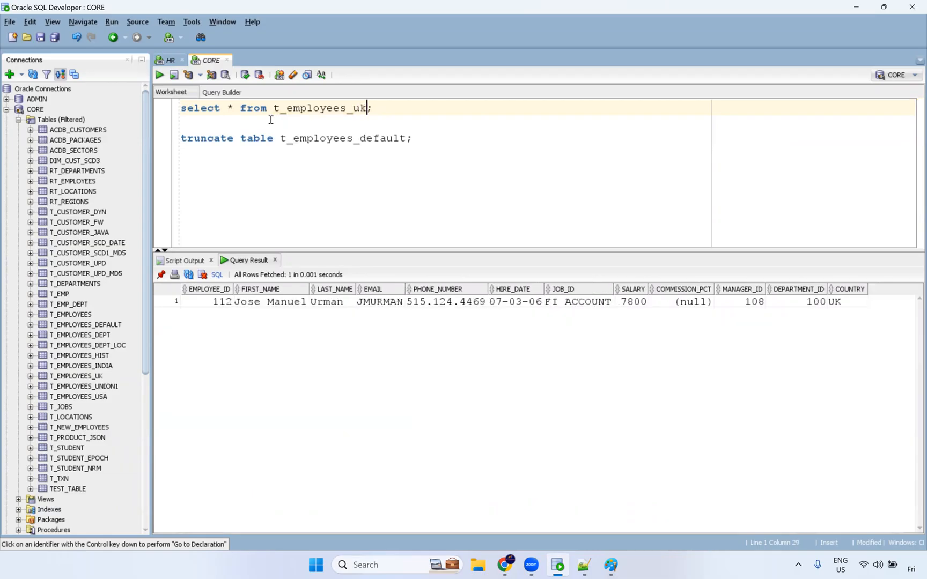
Step: Query t_employees_default with the select statement and review the COUNTRY values across all its rows
{"action": "key", "text": "BackSpace"}
{"action": "key", "text": "BackSpace"}
{"action": "type", "text": "default"}
{"action": "key", "text": "ctrl+Return"}
{"action": "left_click_drag", "start_coordinate": [742, 350], "coordinate": [741, 485]}
{"action": "scroll", "coordinate": [732, 472], "scroll_direction": "down", "scroll_amount": 5}
{"action": "scroll", "coordinate": [733, 474], "scroll_direction": "down", "scroll_amount": 8}
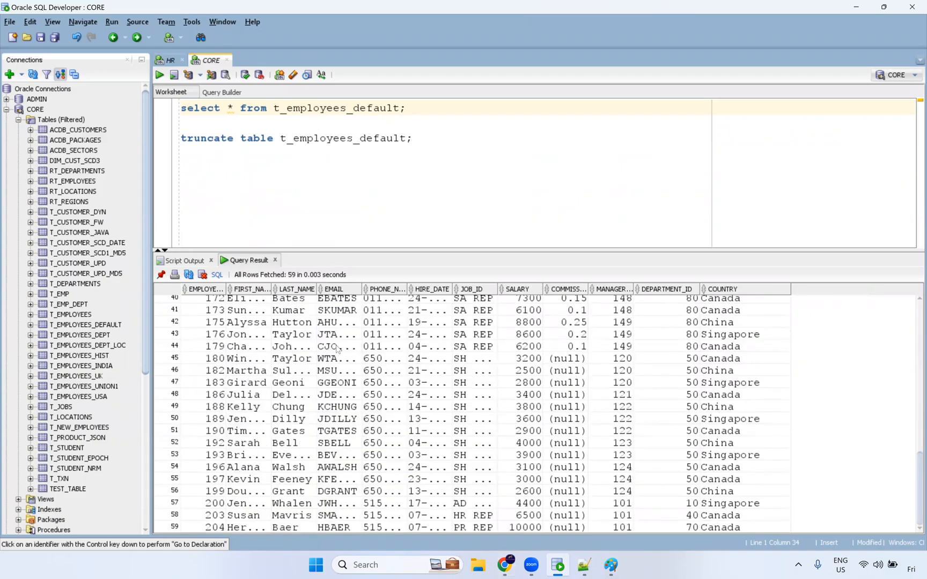
{"action": "scroll", "coordinate": [336, 347], "scroll_direction": "up", "scroll_amount": 13}
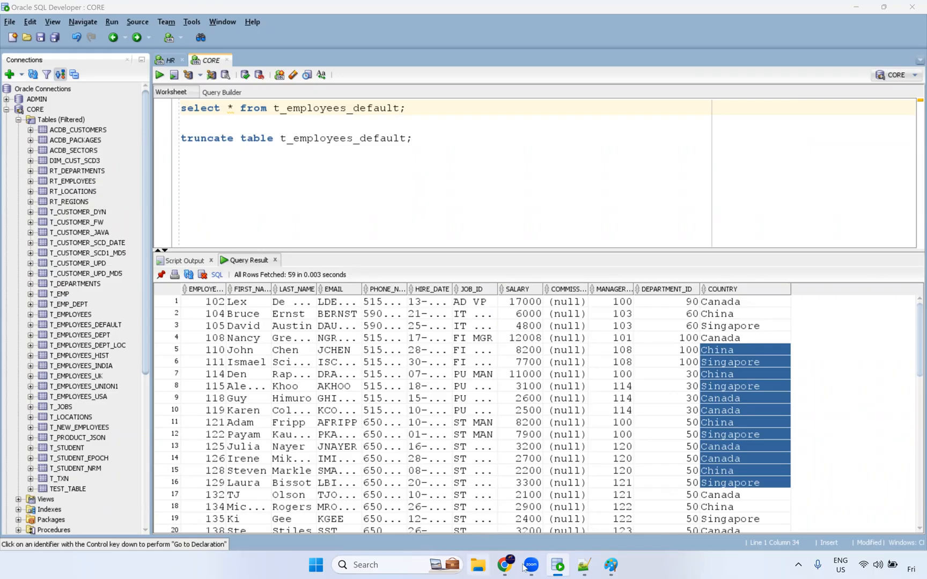
Step: Switch to Notepad++ and insert the ID | Name sample records and the Aggregator Group by question below the Router Transformation heading
{"action": "left_click", "coordinate": [584, 564]}
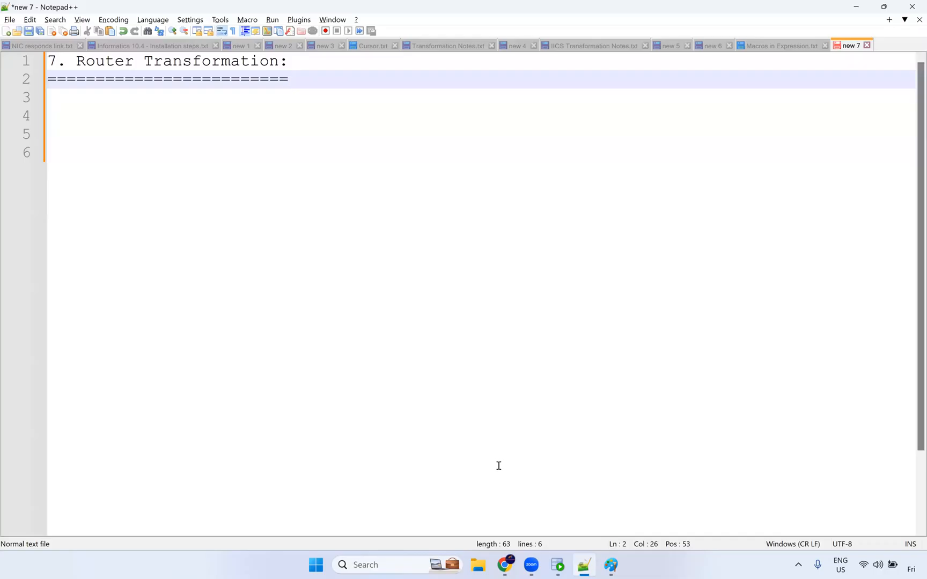
{"action": "left_click", "coordinate": [218, 152]}
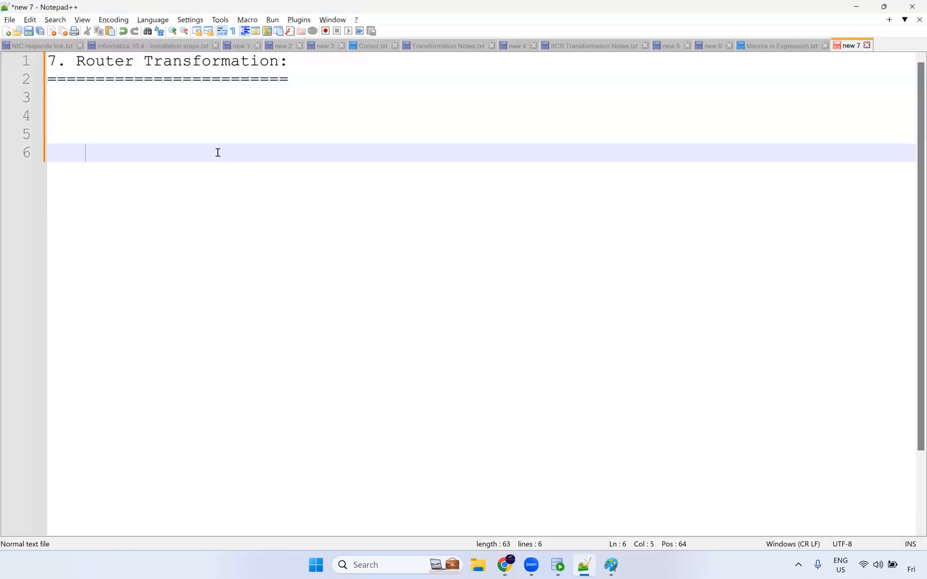
{"action": "left_click", "coordinate": [57, 115]}
{"action": "type", "text": "ID | Name 1 | Sam 1 | Sam,Joe 2 | Ram 2 | Ram,Aly 3 | Raj  to get this output we are using Aggregator by keeping the ID as Group by  how we will get the below ouput  ID | Name 1 | Sam,Joe 2 | Ram,Aly 3 | Raj"}
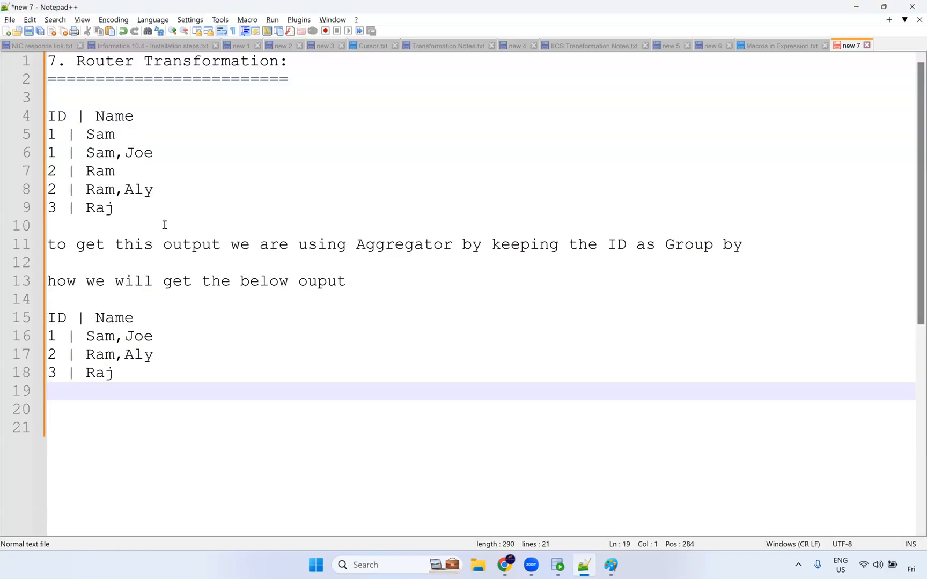
Step: Examine the ID and Name columns of the sample records and the expected output rows in the note
{"action": "double_click", "coordinate": [58, 115]}
{"action": "double_click", "coordinate": [110, 117]}
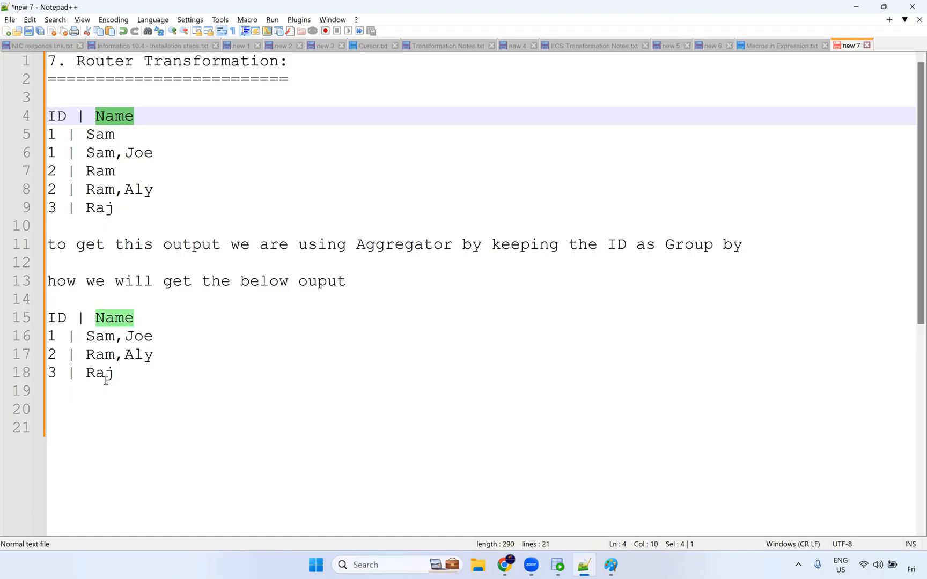
{"action": "left_click_drag", "start_coordinate": [114, 373], "coordinate": [31, 337]}
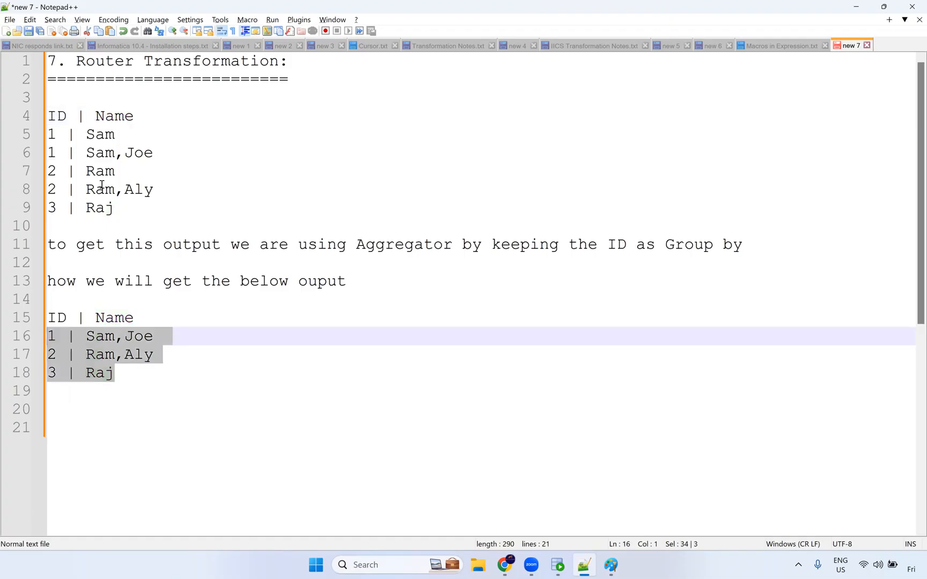
{"action": "left_click", "coordinate": [50, 134]}
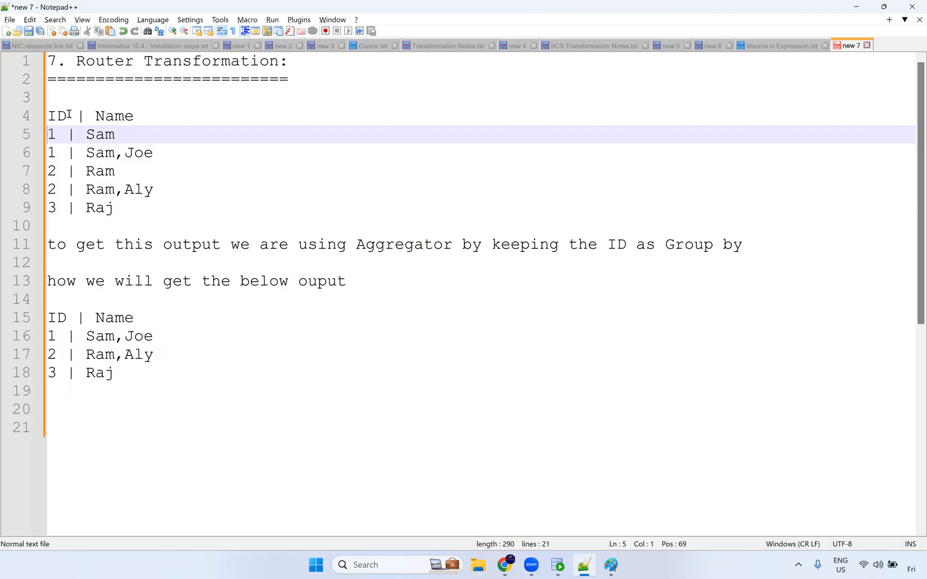
{"action": "double_click", "coordinate": [51, 115]}
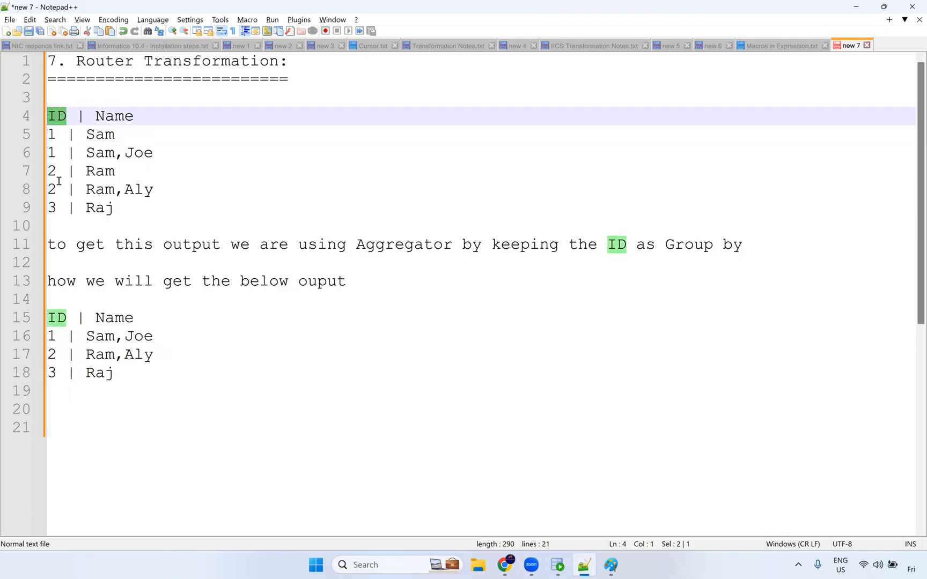
{"action": "double_click", "coordinate": [52, 134]}
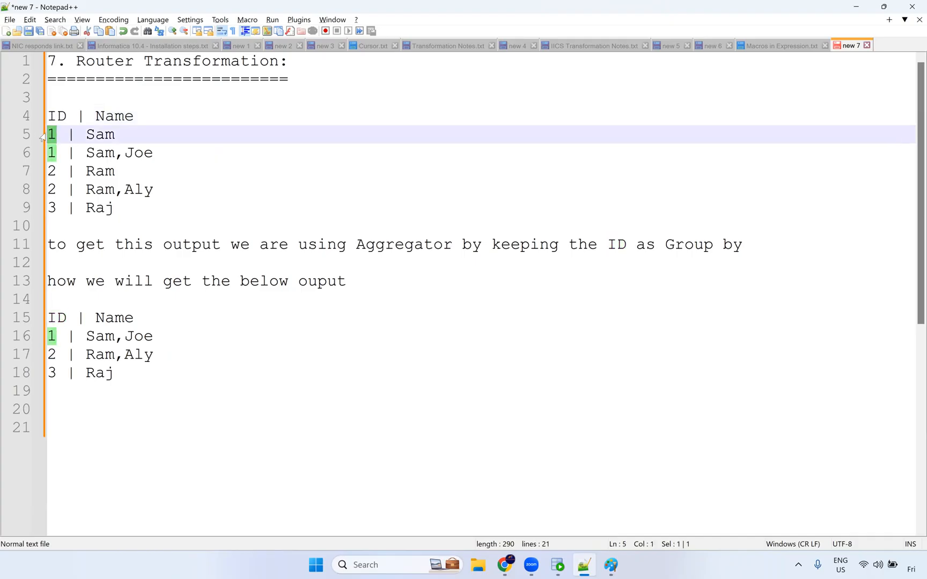
Step: Compare the records within each ID in the first sample table, highlighting the last record of each group
{"action": "left_click", "coordinate": [37, 135]}
{"action": "double_click", "coordinate": [103, 134]}
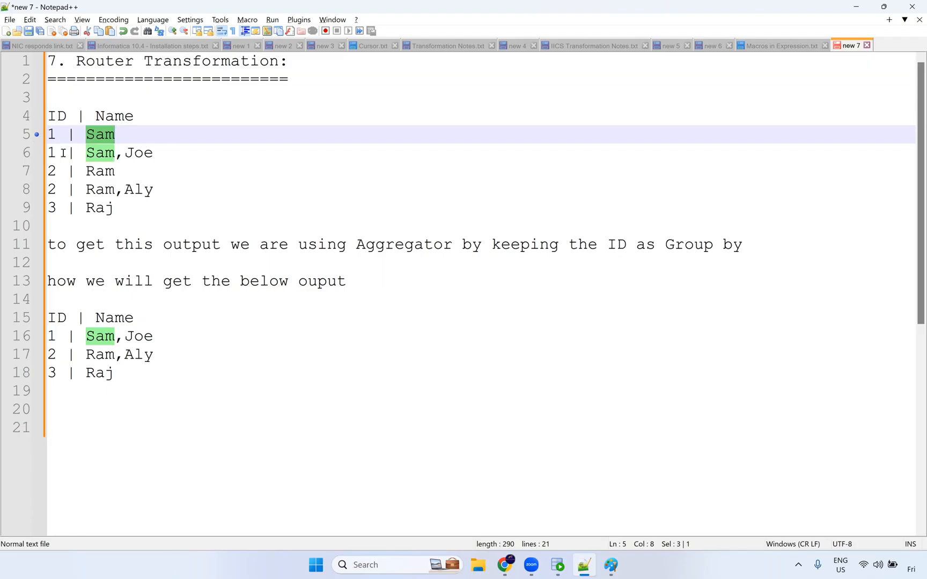
{"action": "left_click_drag", "start_coordinate": [56, 153], "coordinate": [48, 153]}
{"action": "left_click_drag", "start_coordinate": [152, 152], "coordinate": [86, 153]}
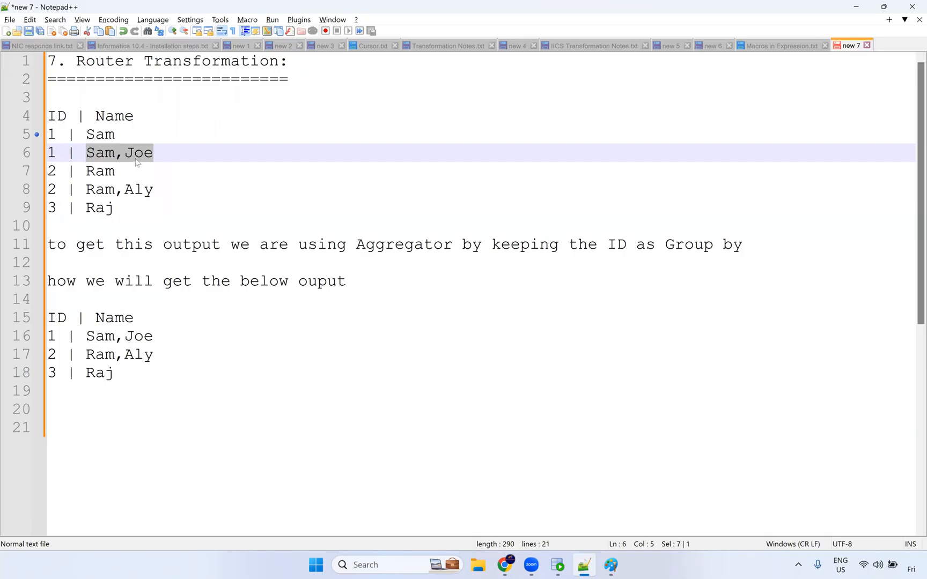
{"action": "left_click", "coordinate": [154, 153]}
{"action": "left_click", "coordinate": [36, 154], "text": "shift"}
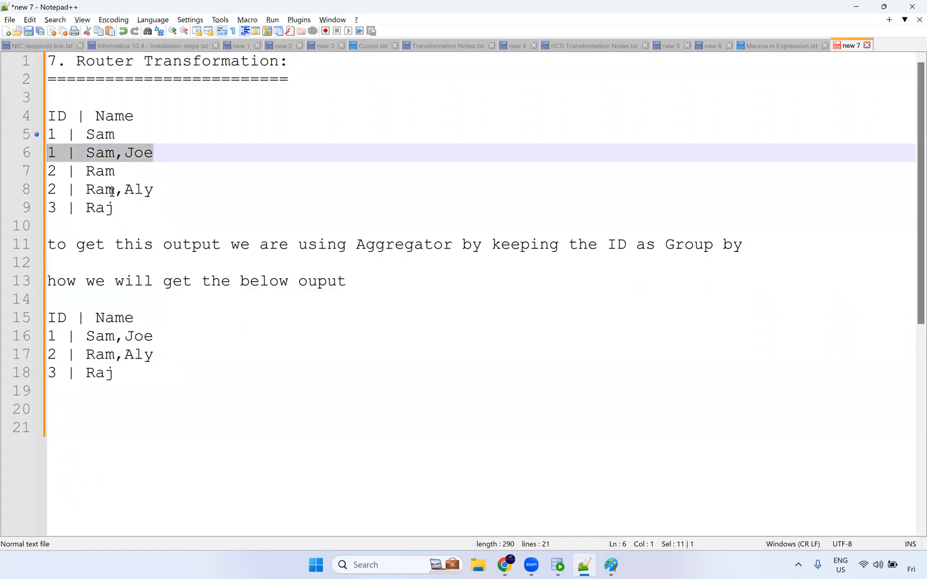
{"action": "left_click", "coordinate": [155, 190]}
{"action": "left_click", "coordinate": [46, 191], "text": "shift"}
{"action": "left_click", "coordinate": [136, 208]}
{"action": "left_click", "coordinate": [33, 203], "text": "shift"}
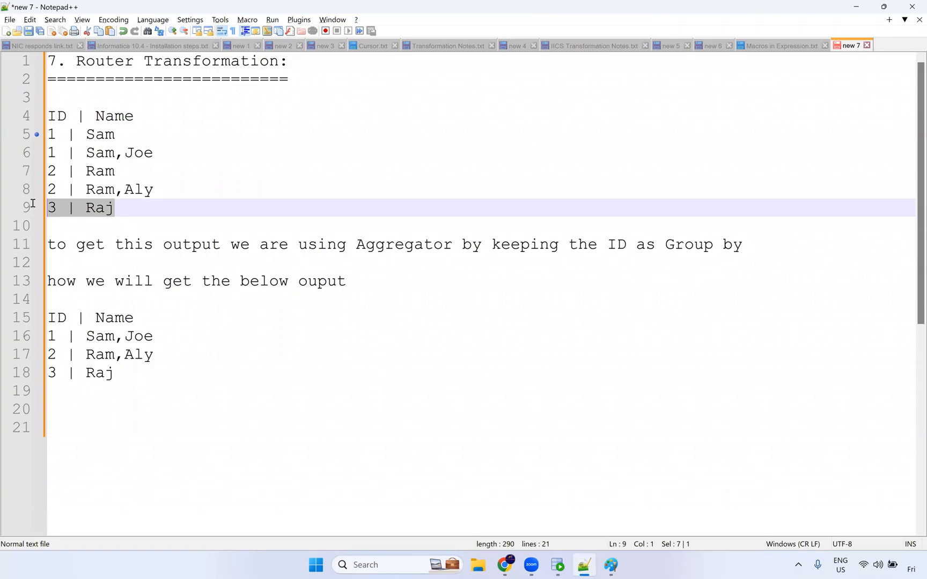
Step: Highlight the expected output table and the full sample table above it to compare the two
{"action": "left_click", "coordinate": [126, 378]}
{"action": "left_click", "coordinate": [63, 347], "text": "shift"}
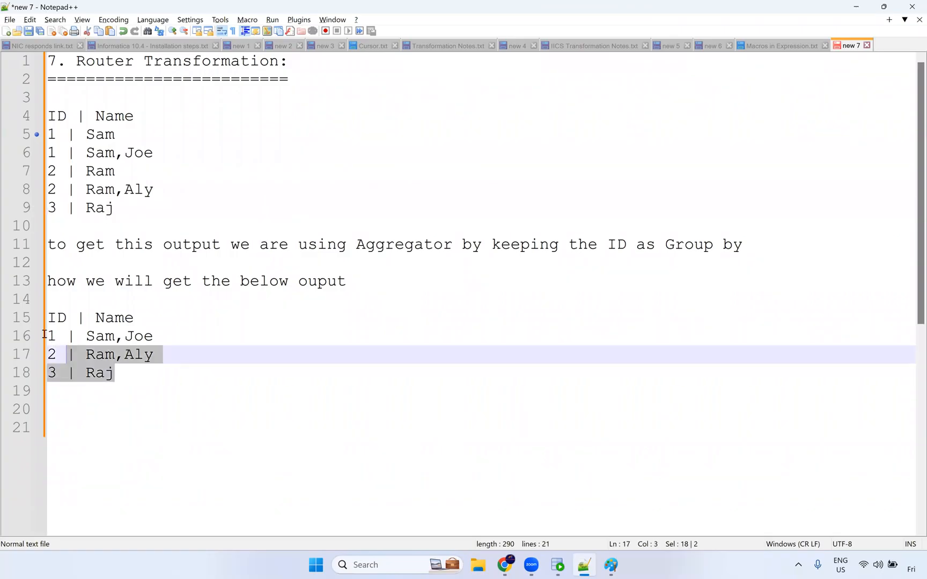
{"action": "left_click", "coordinate": [46, 317], "text": "shift"}
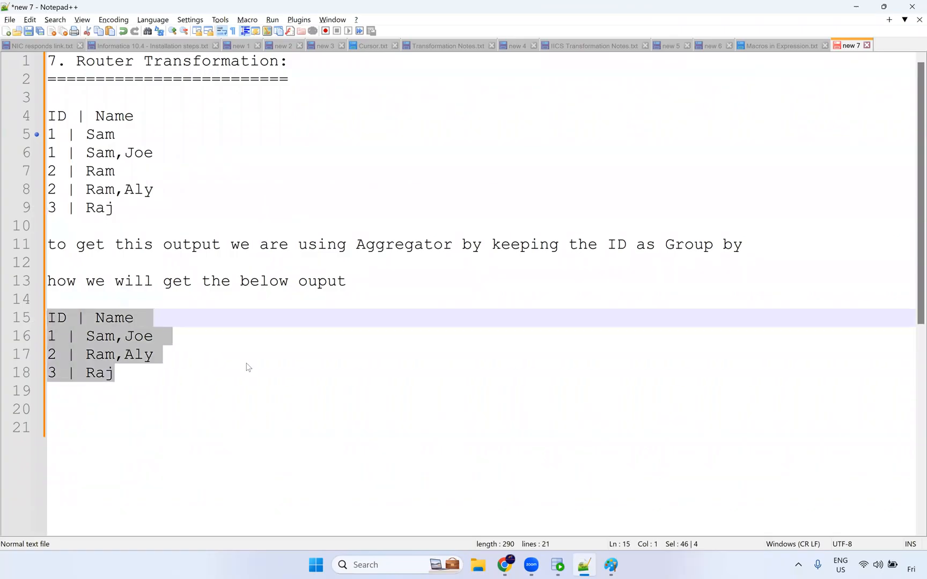
{"action": "left_click", "coordinate": [118, 208]}
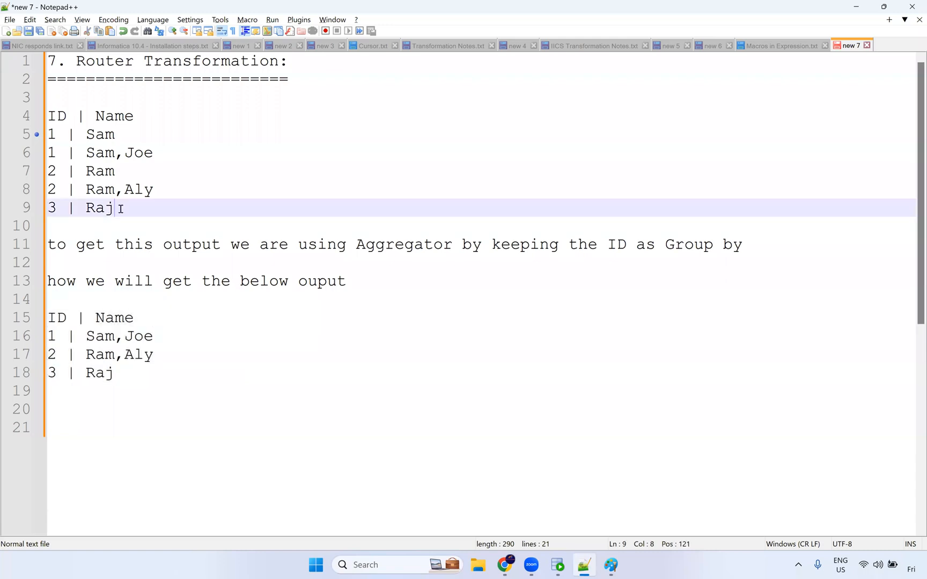
{"action": "left_click", "coordinate": [44, 135], "text": "shift"}
{"action": "left_click", "coordinate": [13, 118], "text": "shift"}
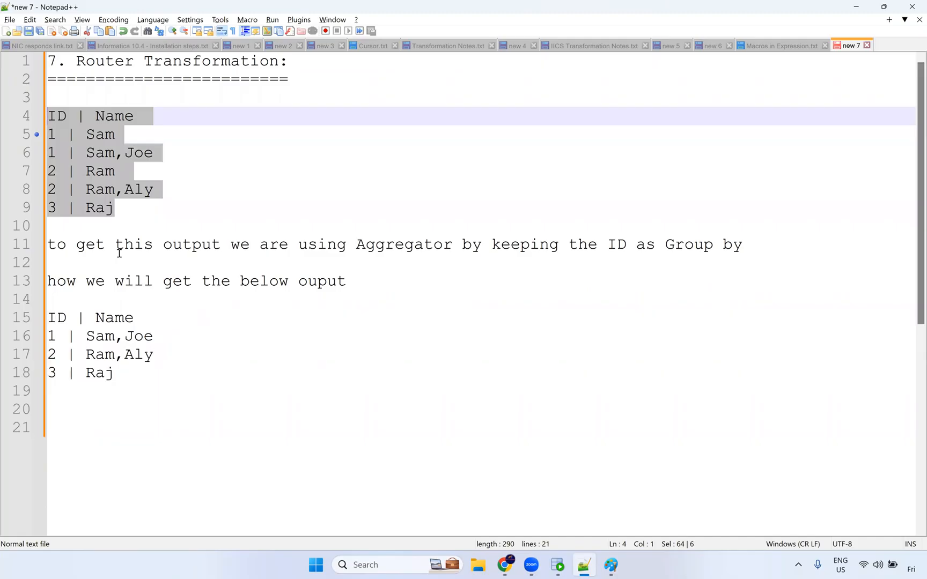
Step: Review the two records with ID 1 in the first sample table, highlighting the second one
{"action": "left_click", "coordinate": [115, 336]}
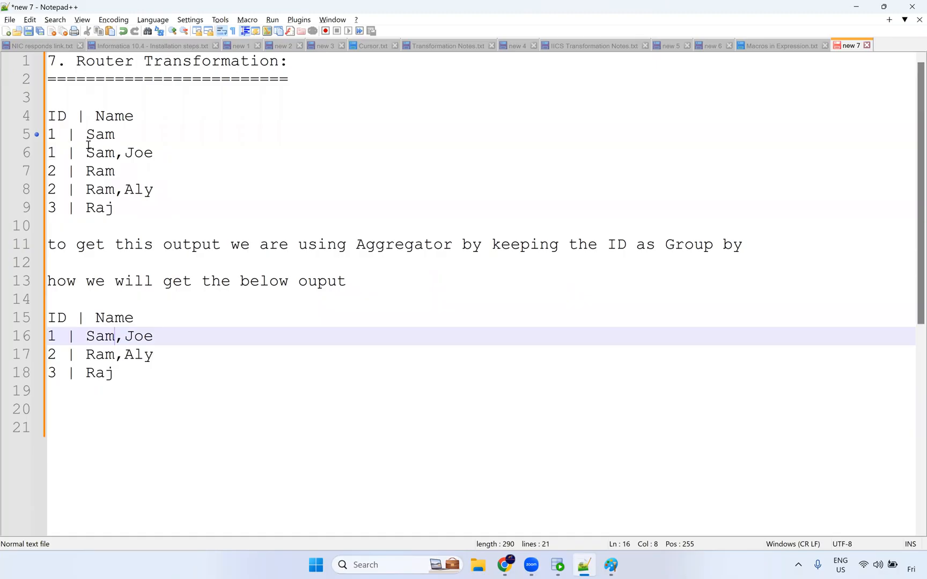
{"action": "left_click_drag", "start_coordinate": [58, 154], "coordinate": [47, 135]}
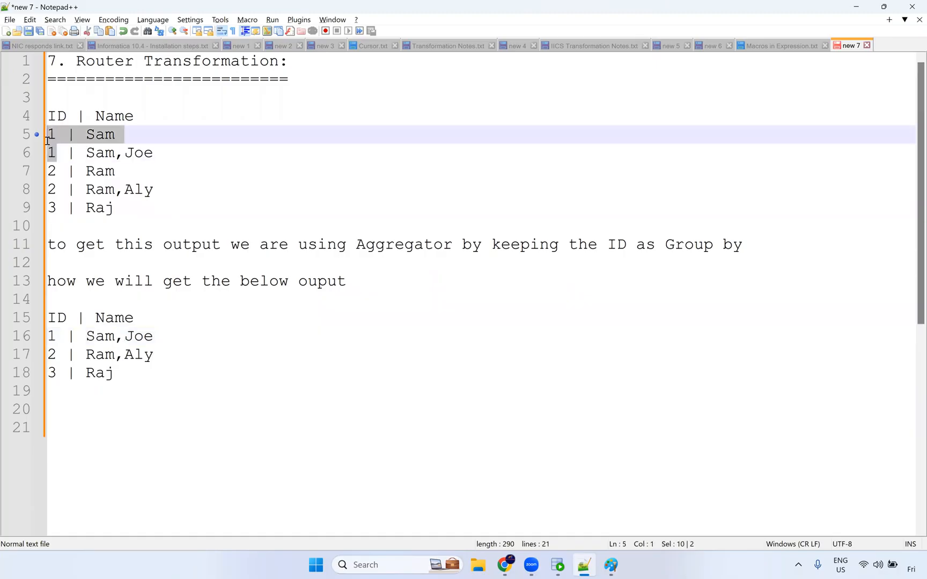
{"action": "left_click", "coordinate": [61, 171]}
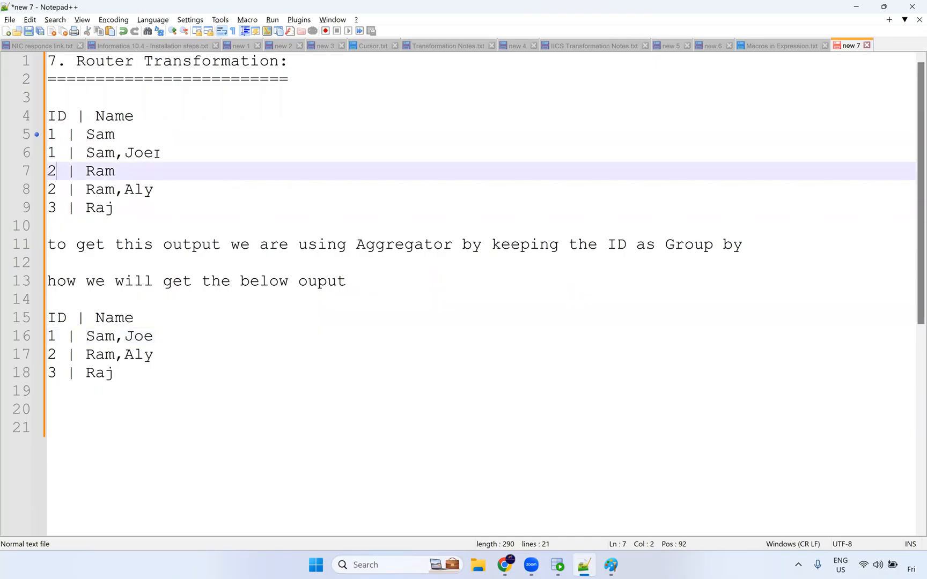
{"action": "left_click_drag", "start_coordinate": [157, 153], "coordinate": [47, 154]}
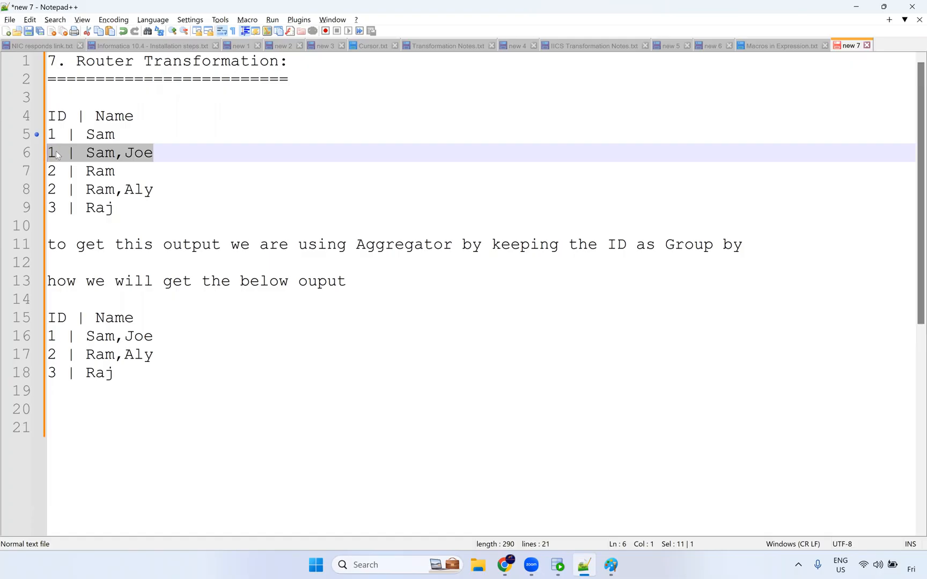
Step: Compare the last ID 1 record in the first sample table with its row in the expected output table
{"action": "left_click", "coordinate": [51, 134]}
{"action": "left_click", "coordinate": [54, 153]}
{"action": "left_click", "coordinate": [161, 153]}
{"action": "left_click_drag", "start_coordinate": [59, 153], "coordinate": [45, 153]}
{"action": "left_click", "coordinate": [161, 336]}
{"action": "left_click", "coordinate": [43, 336], "text": "shift"}
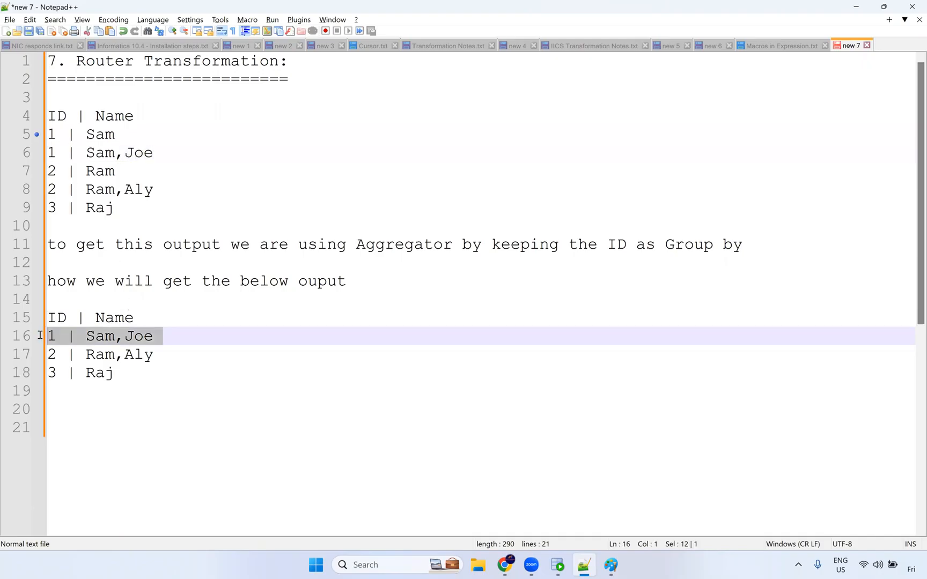
Step: Compare the last records of IDs 2 and 3 in the first sample table with their expected output rows
{"action": "left_click_drag", "start_coordinate": [40, 170], "coordinate": [56, 190]}
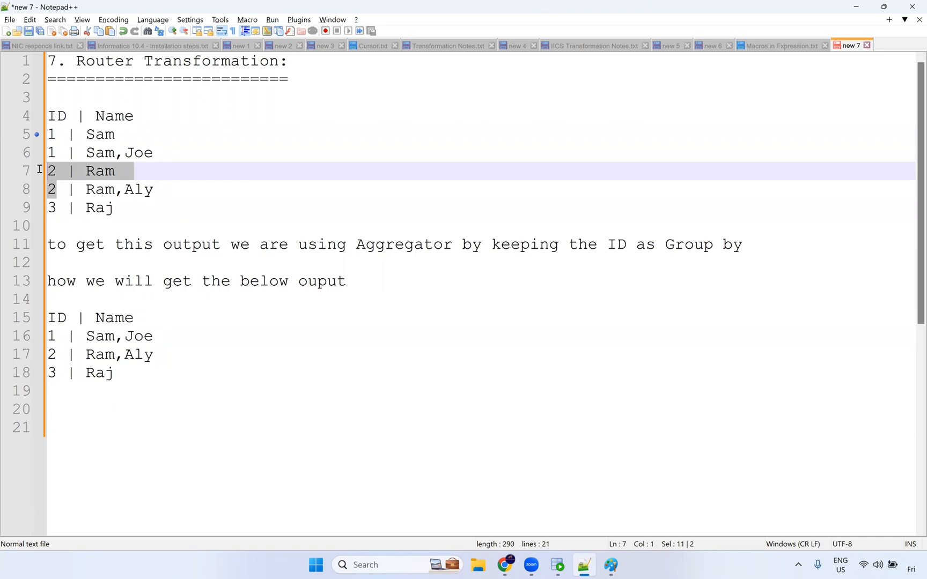
{"action": "left_click_drag", "start_coordinate": [155, 189], "coordinate": [43, 189]}
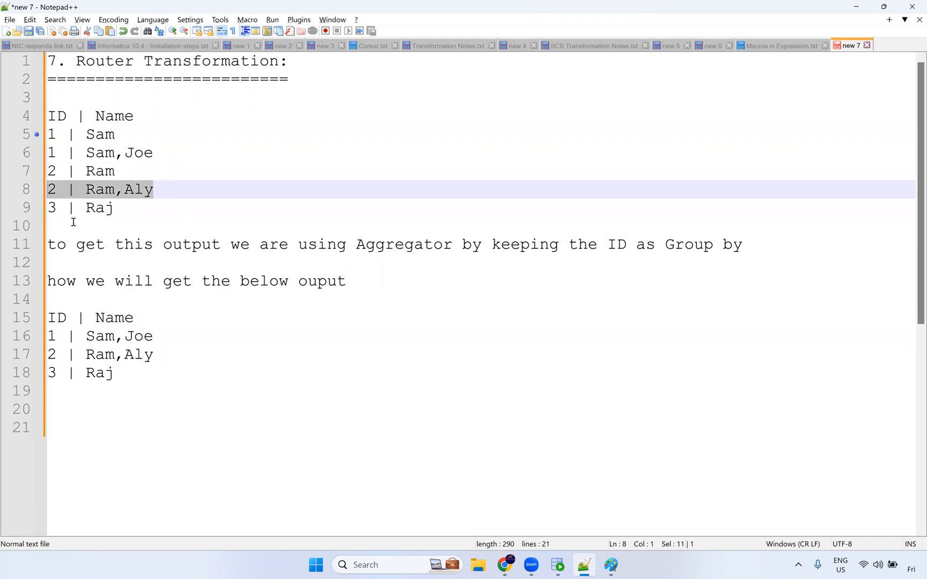
{"action": "left_click_drag", "start_coordinate": [162, 353], "coordinate": [53, 357]}
{"action": "left_click_drag", "start_coordinate": [118, 209], "coordinate": [32, 213]}
{"action": "left_click_drag", "start_coordinate": [114, 374], "coordinate": [40, 372]}
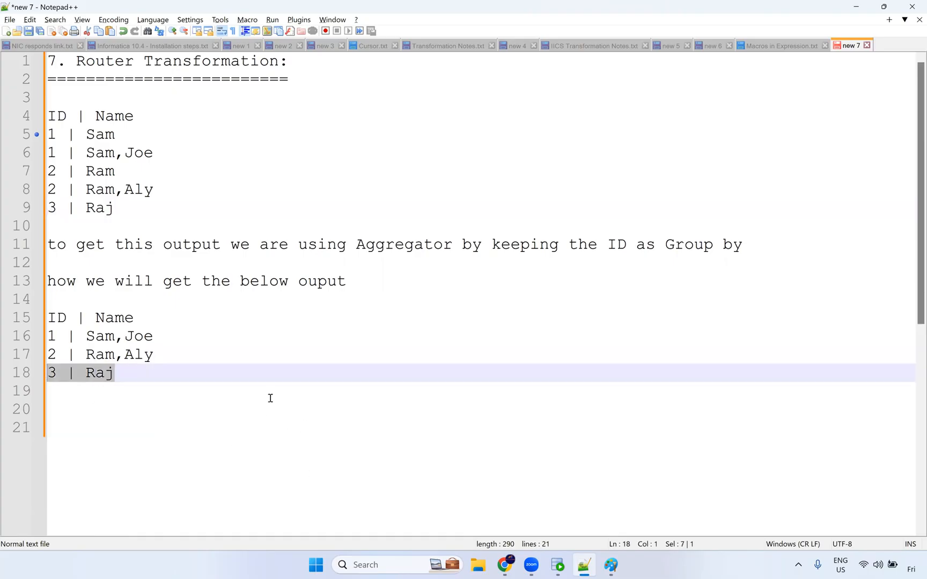
Step: Delete both sample tables and the Aggregator question from the note, keeping only the Router Transformation heading
{"action": "left_click_drag", "start_coordinate": [138, 375], "coordinate": [1, 124]}
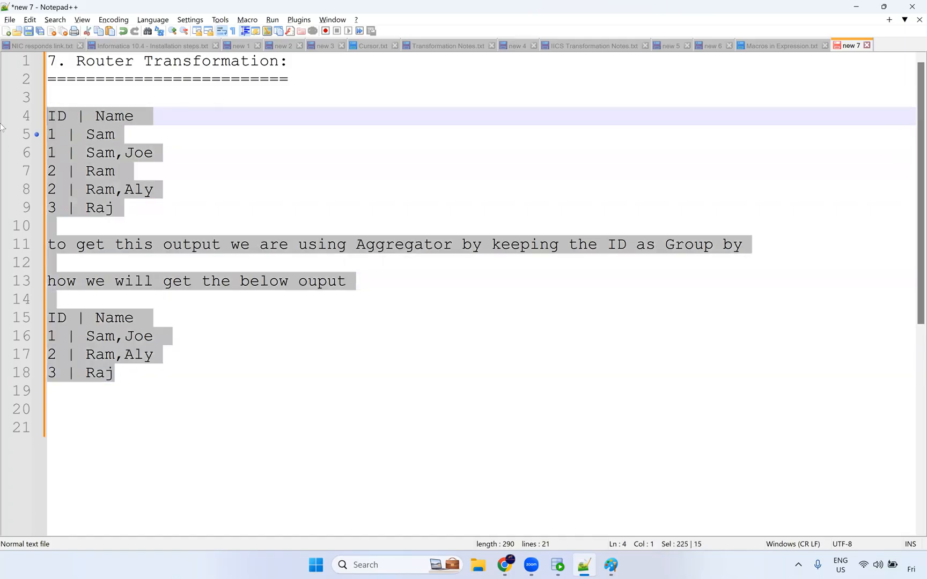
{"action": "key", "text": "Delete"}
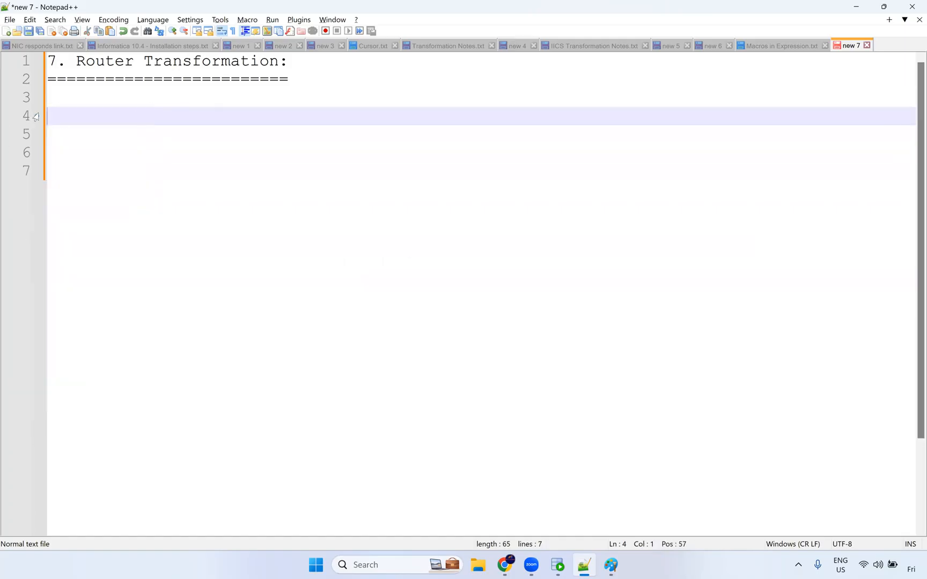
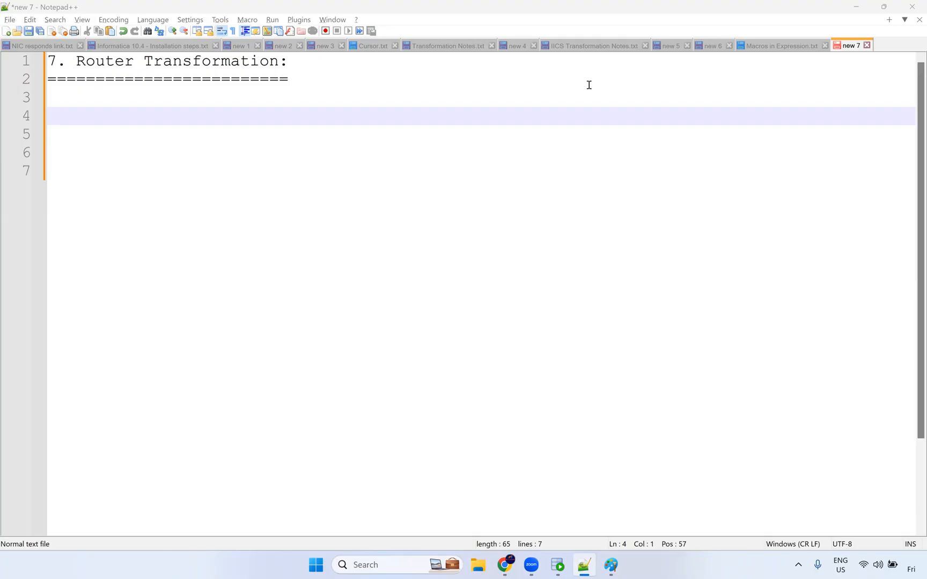
Step: Switch to Informatica Data Integration in Chrome, close the Mapping3-1 job details and create a new mapping
{"action": "left_click", "coordinate": [506, 565]}
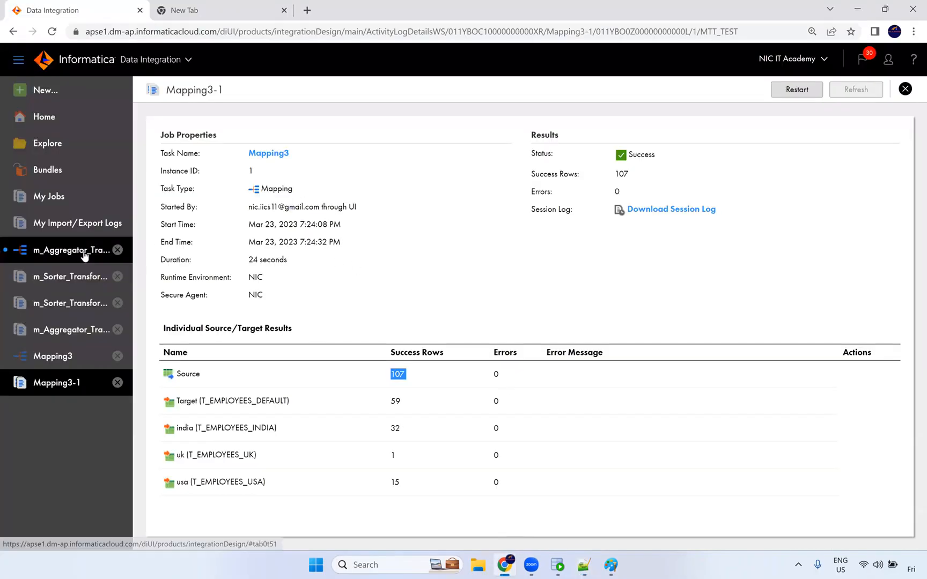
{"action": "left_click", "coordinate": [904, 90]}
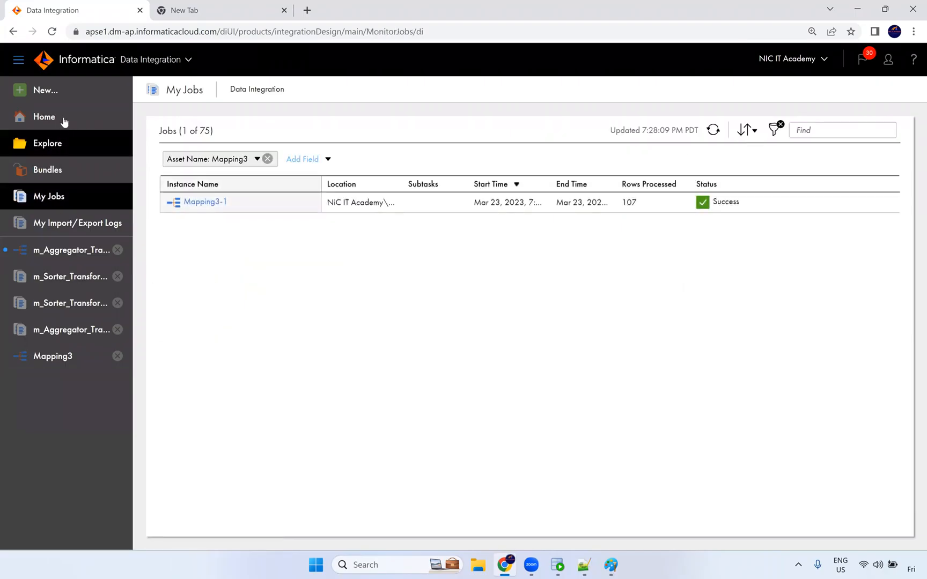
{"action": "left_click", "coordinate": [58, 100]}
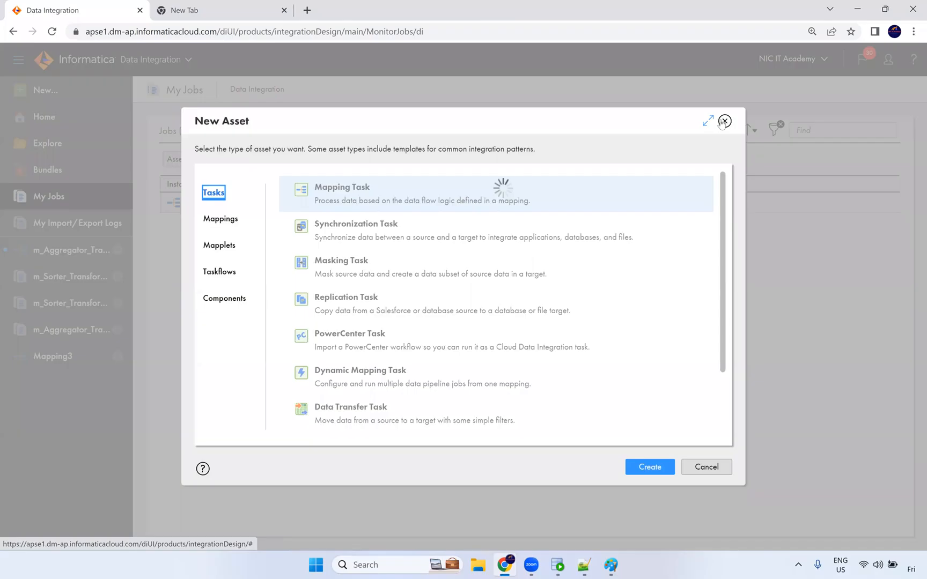
{"action": "left_click", "coordinate": [235, 222]}
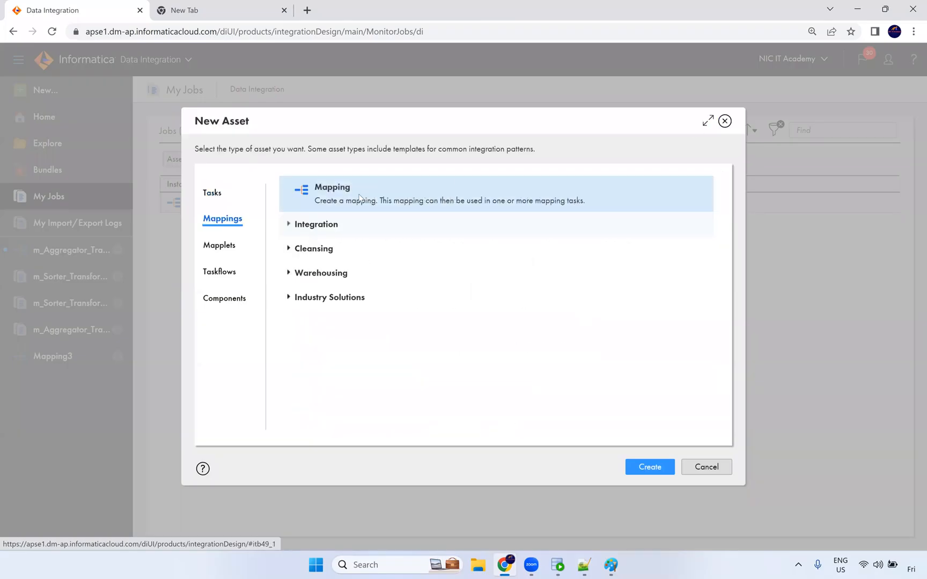
{"action": "left_click", "coordinate": [653, 465]}
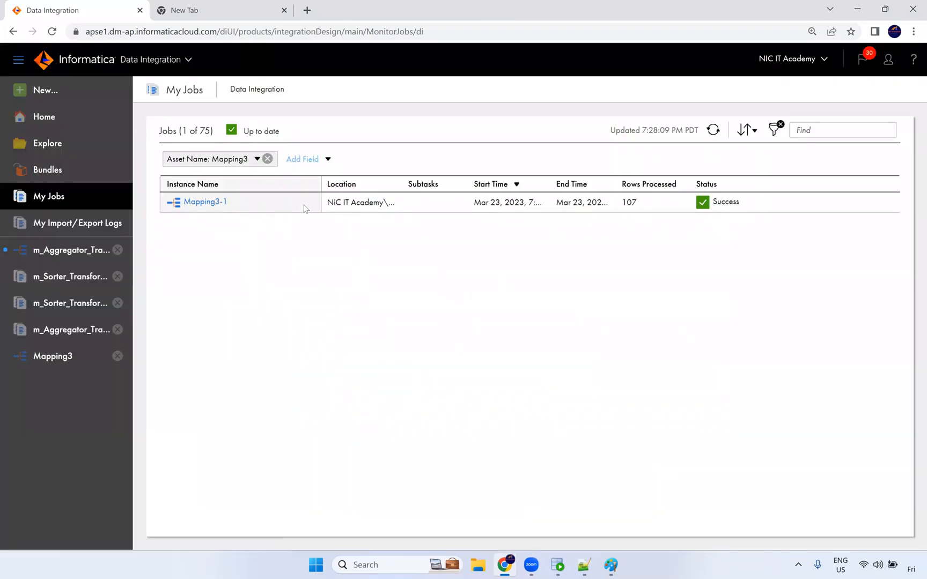
{"action": "left_click", "coordinate": [334, 247]}
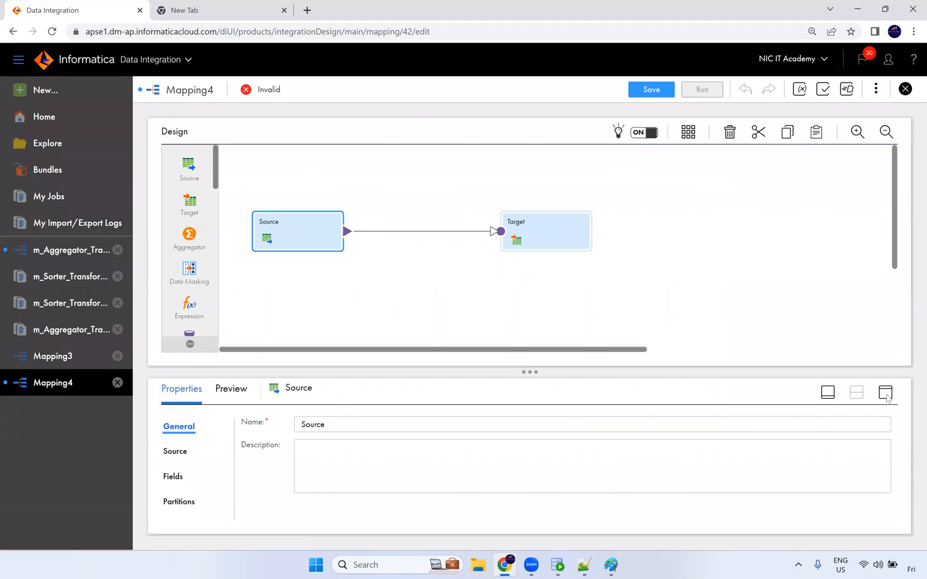
Step: Set the Source of the new mapping to the Oracle_Src connection with the EMPLOYEES table as its single object
{"action": "left_click", "coordinate": [885, 392]}
{"action": "left_click", "coordinate": [176, 191]}
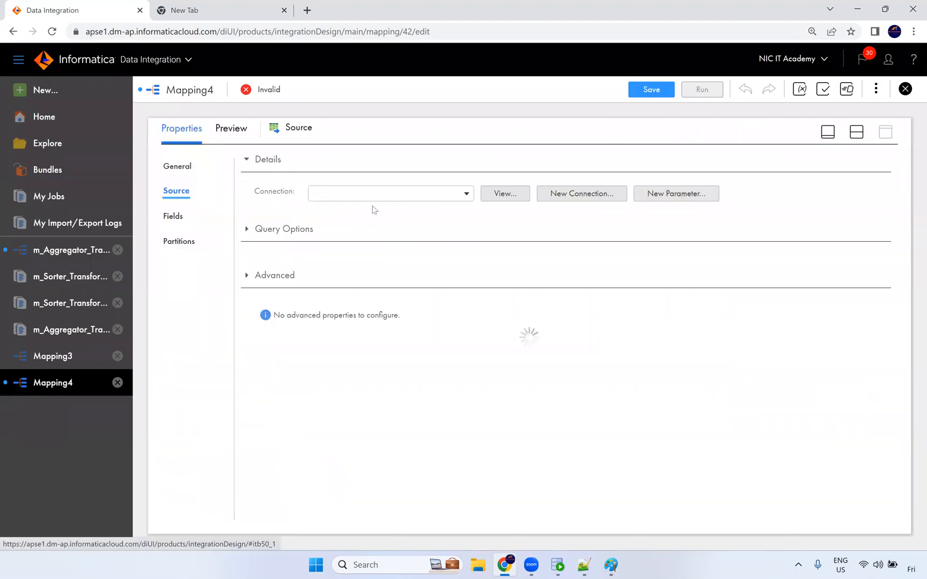
{"action": "left_click", "coordinate": [372, 199]}
{"action": "left_click", "coordinate": [354, 282]}
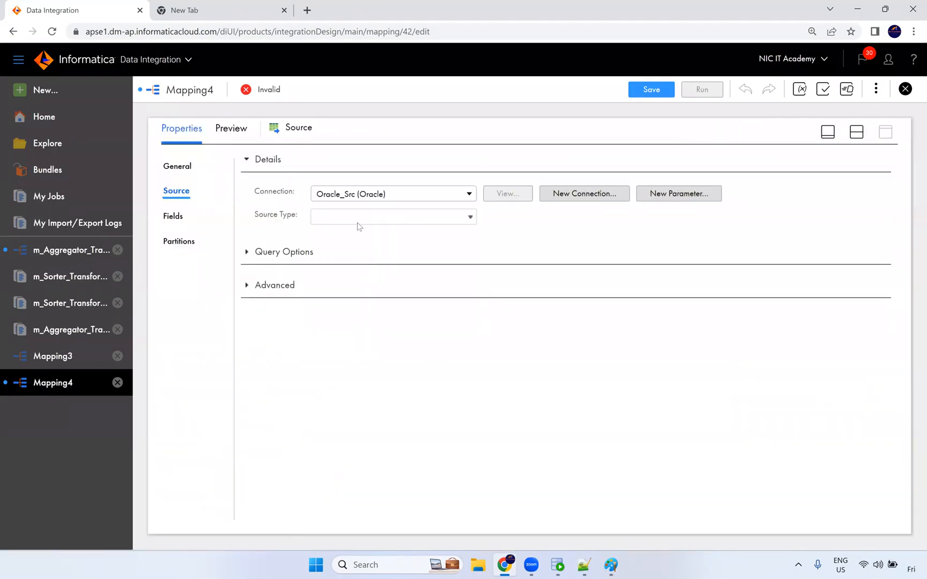
{"action": "left_click", "coordinate": [494, 242]}
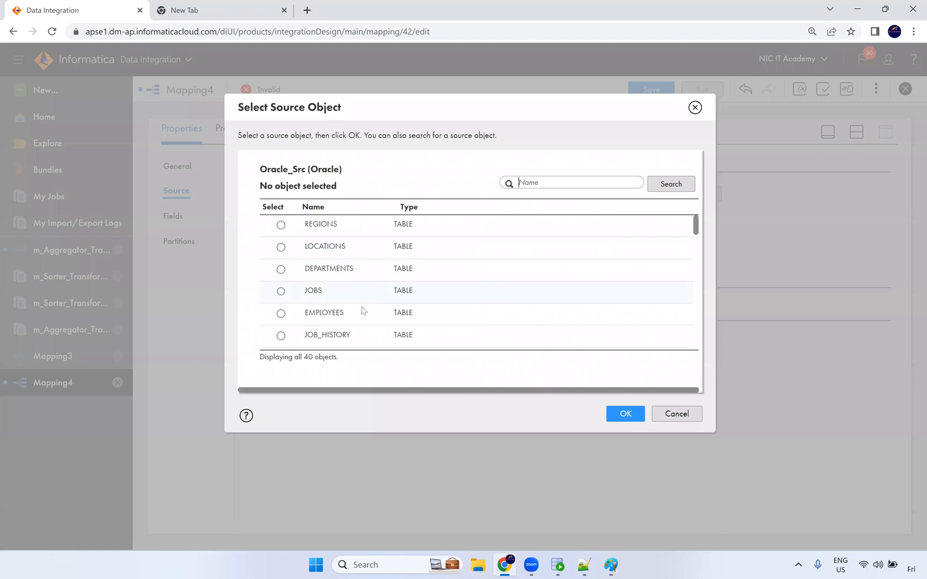
{"action": "left_click", "coordinate": [362, 312]}
{"action": "left_click", "coordinate": [626, 413]}
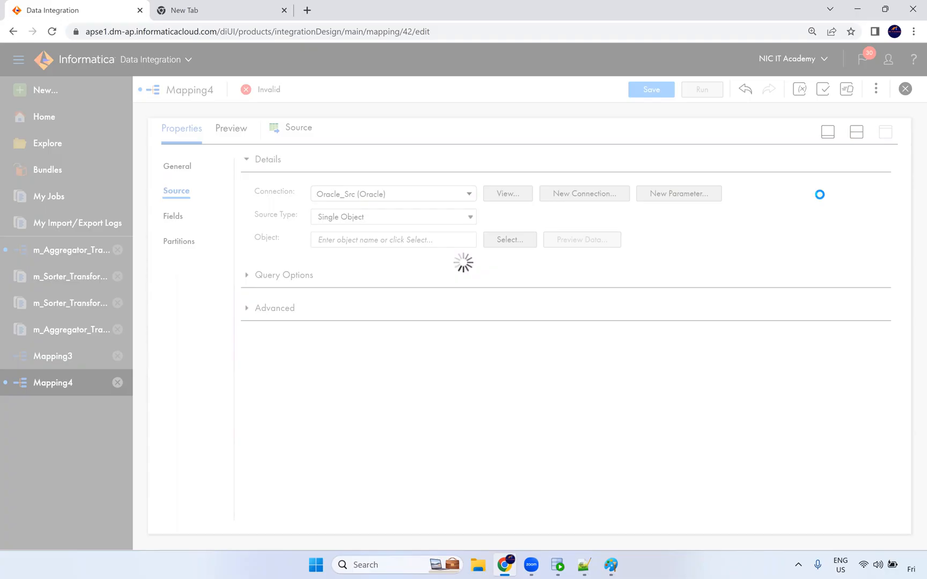
Step: Switch to File Explorer and open the Word document "4. Expression Tranformation Exercise - 1" from the 4. Expression Transformation folder
{"action": "left_click", "coordinate": [459, 560]}
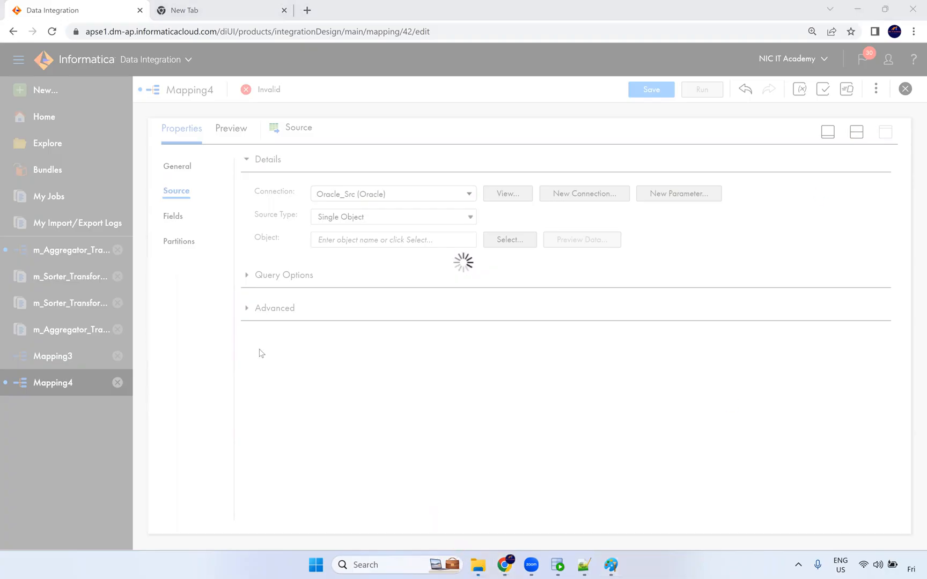
{"action": "left_click", "coordinate": [82, 290]}
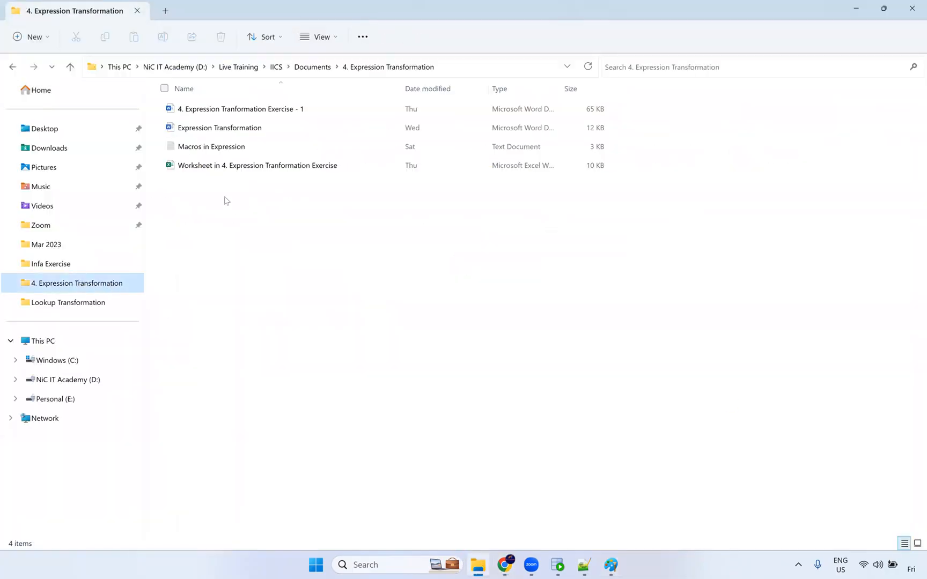
{"action": "left_click", "coordinate": [262, 114]}
{"action": "double_click", "coordinate": [262, 113]}
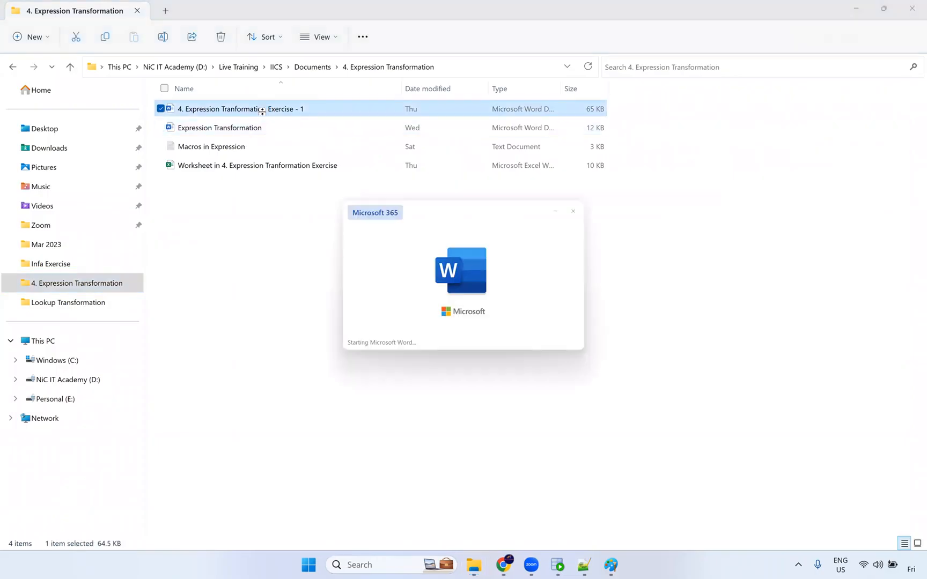
Step: Find Exercise 4 in the document and highlight its task about failing the session when a first_name contains your name
{"action": "scroll", "coordinate": [377, 375], "scroll_direction": "down", "scroll_amount": 4}
{"action": "scroll", "coordinate": [376, 374], "scroll_direction": "down", "scroll_amount": 15}
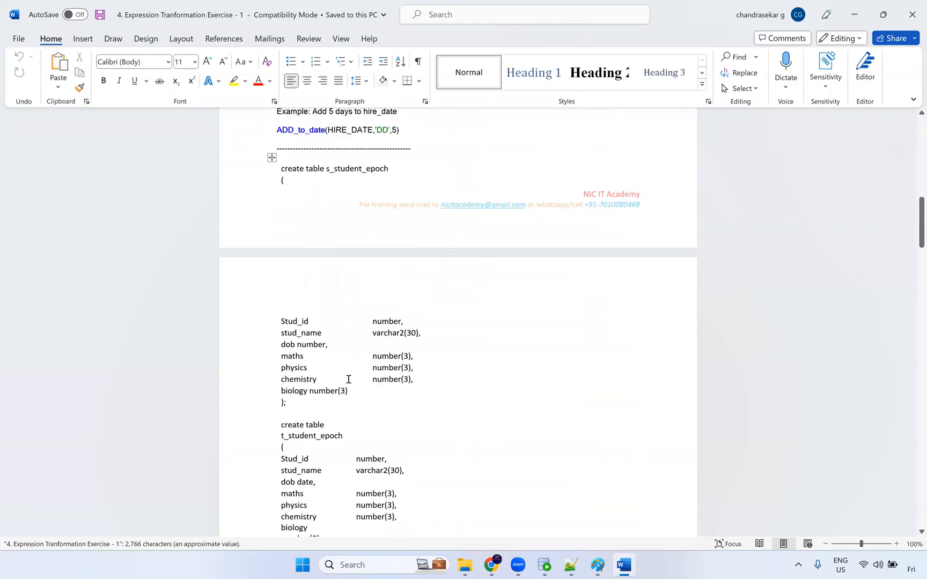
{"action": "scroll", "coordinate": [316, 263], "scroll_direction": "down", "scroll_amount": 1}
{"action": "left_click_drag", "start_coordinate": [278, 277], "coordinate": [532, 278]}
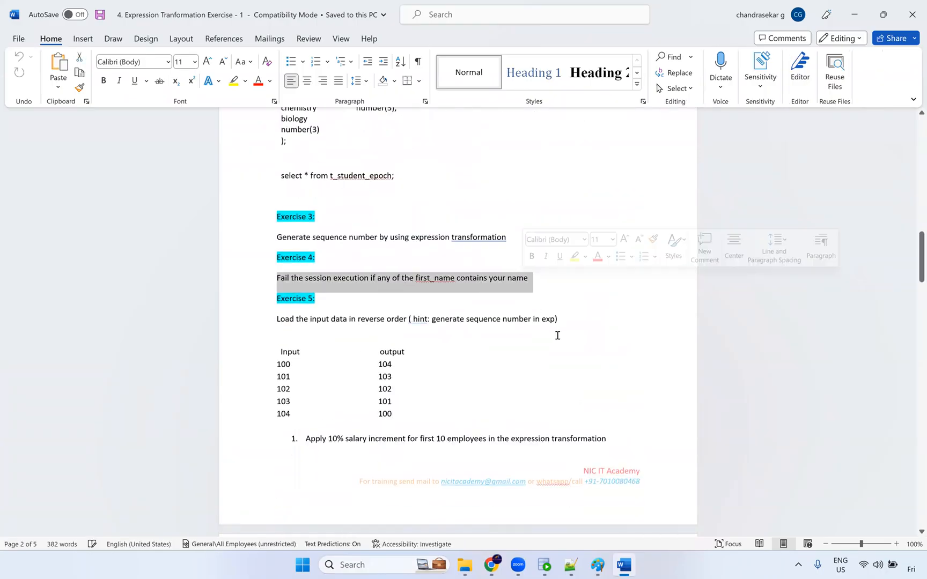
{"action": "scroll", "coordinate": [578, 338], "scroll_direction": "up", "scroll_amount": 5, "text": "ctrl"}
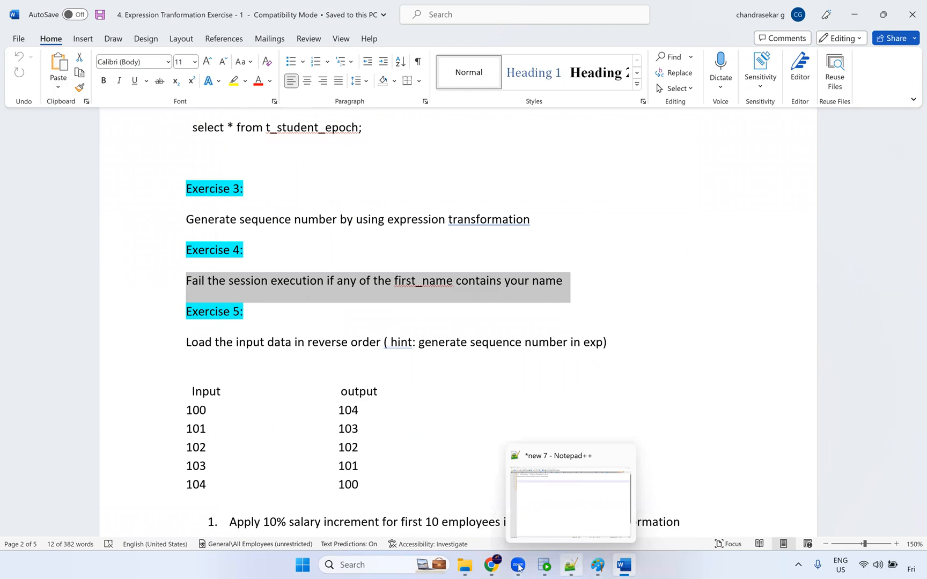
Step: Return to Mapping4 in Chrome, insert an Expression transformation between Source and Target, and move the Target farther away
{"action": "left_click", "coordinate": [491, 564]}
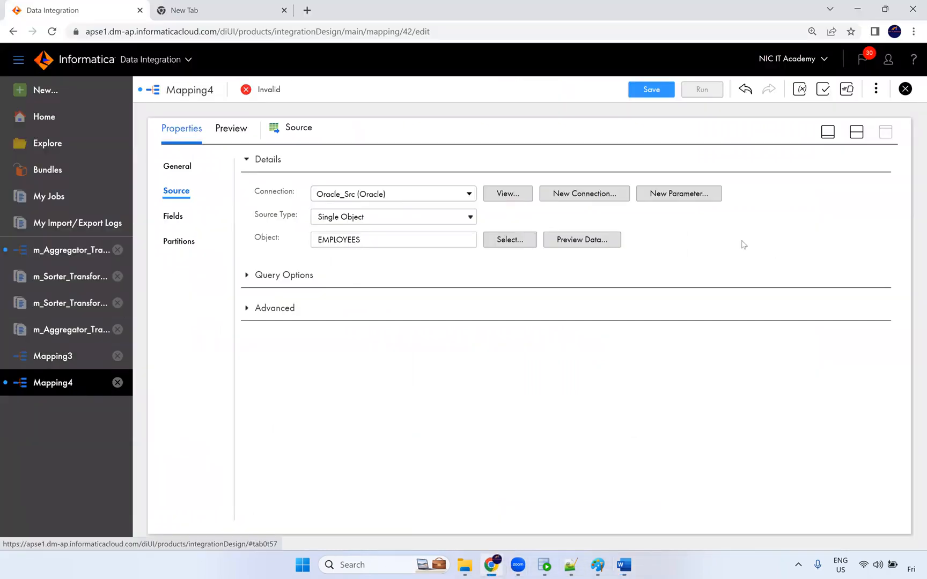
{"action": "left_click", "coordinate": [857, 139]}
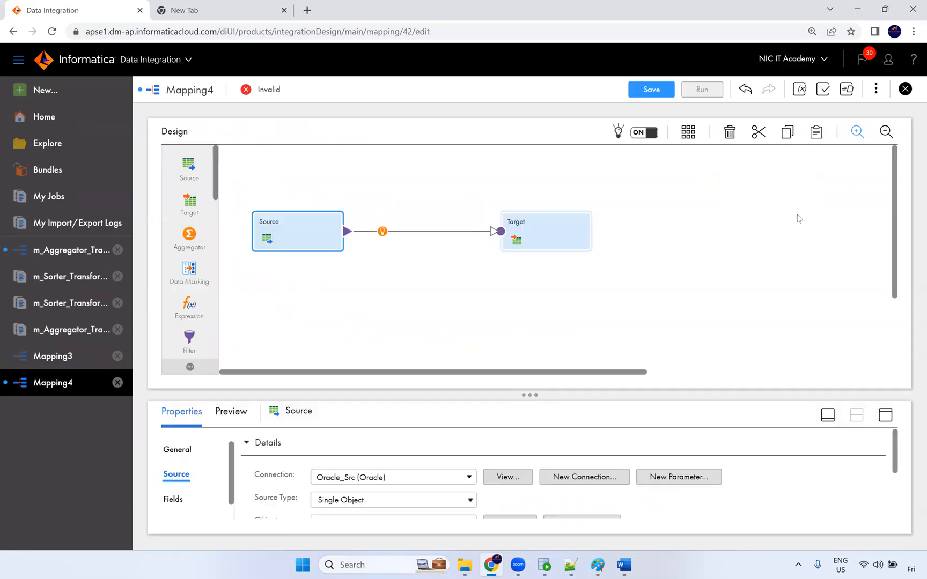
{"action": "left_click", "coordinate": [382, 232]}
{"action": "left_click", "coordinate": [417, 261]}
{"action": "left_click_drag", "start_coordinate": [505, 208], "coordinate": [617, 205]}
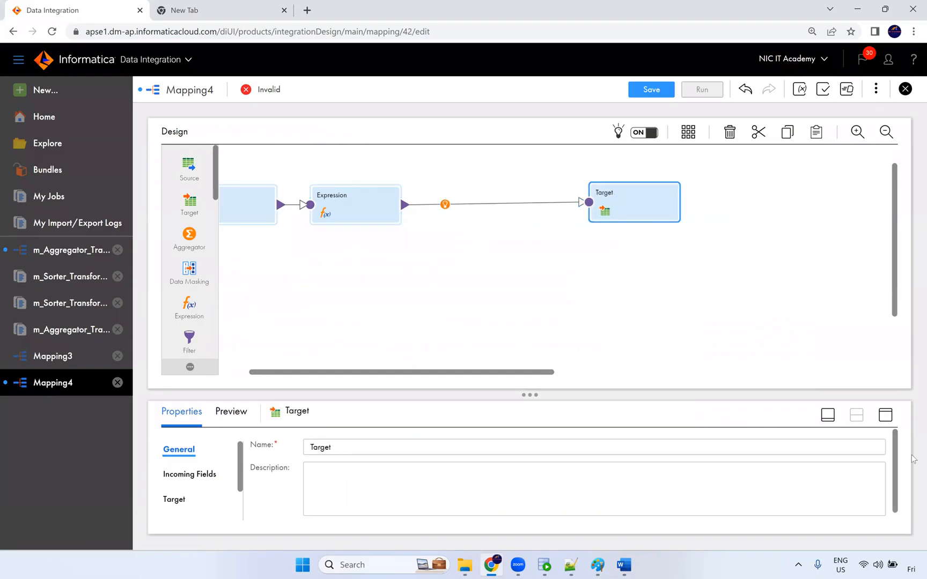
Step: Add a string output field named o_First_Name with precision 100 to the Expression transformation
{"action": "left_click", "coordinate": [886, 415]}
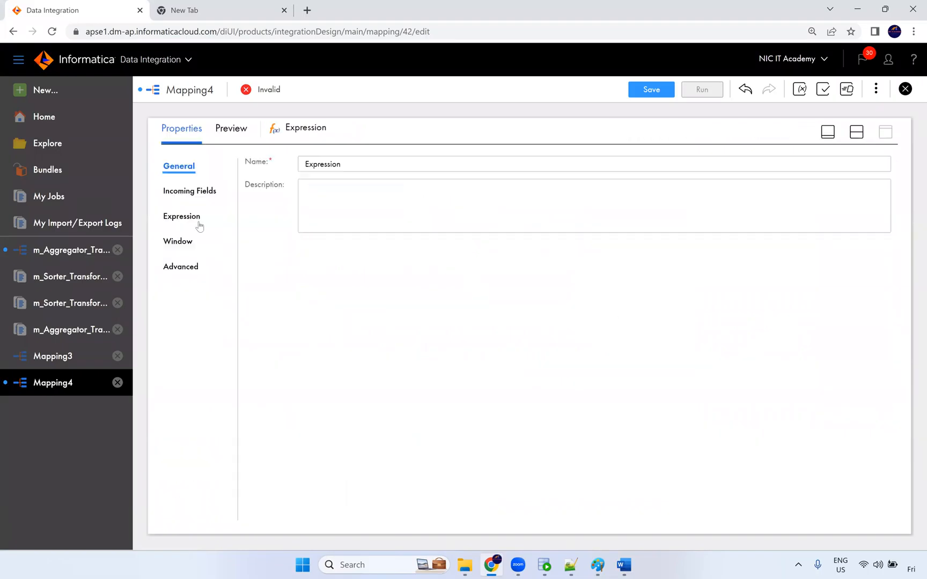
{"action": "left_click", "coordinate": [199, 223]}
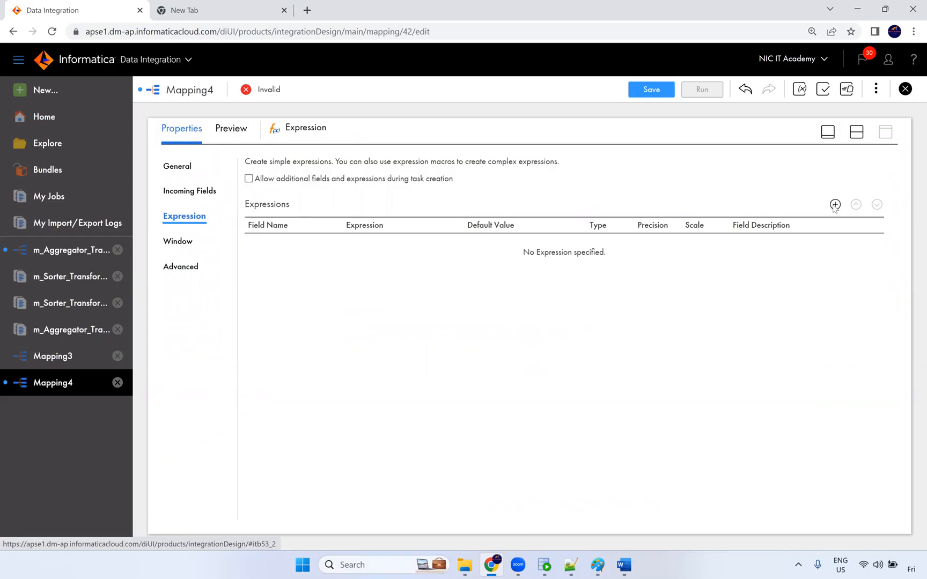
{"action": "left_click", "coordinate": [834, 205]}
{"action": "double_click", "coordinate": [390, 231]}
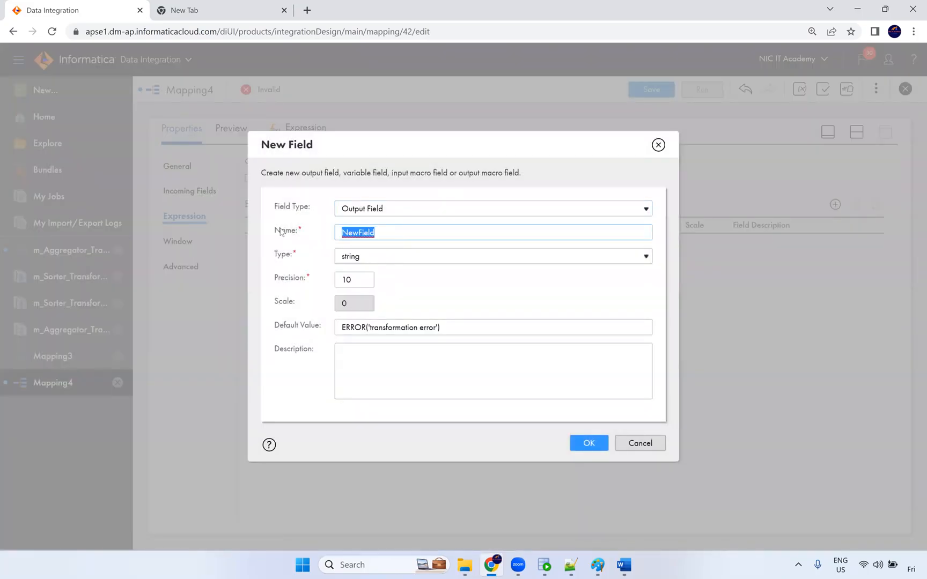
{"action": "type", "text": "o_First_Name"}
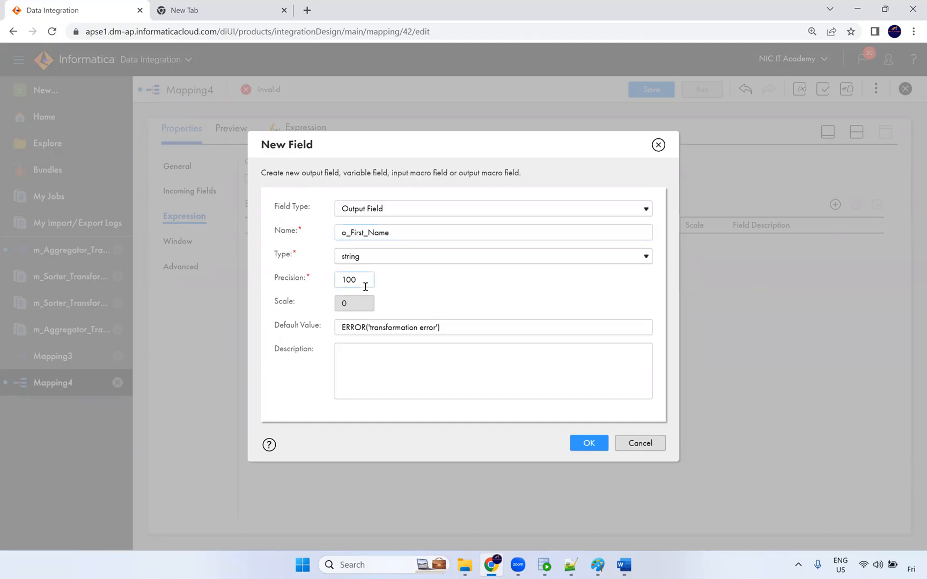
{"action": "left_click", "coordinate": [595, 442]}
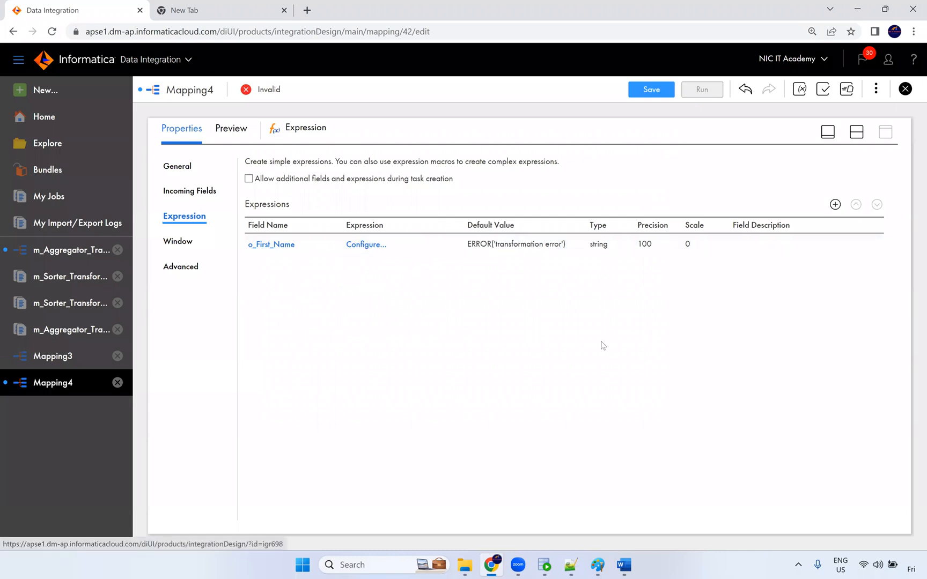
Step: Open the o_First_Name expression editor and start an IIF with the condition FIRST_NAME='NIC IT ACADEMY', followed by a comma
{"action": "scroll", "coordinate": [595, 173], "scroll_direction": "up", "scroll_amount": 2}
{"action": "left_click_drag", "start_coordinate": [662, 178], "coordinate": [455, 106]}
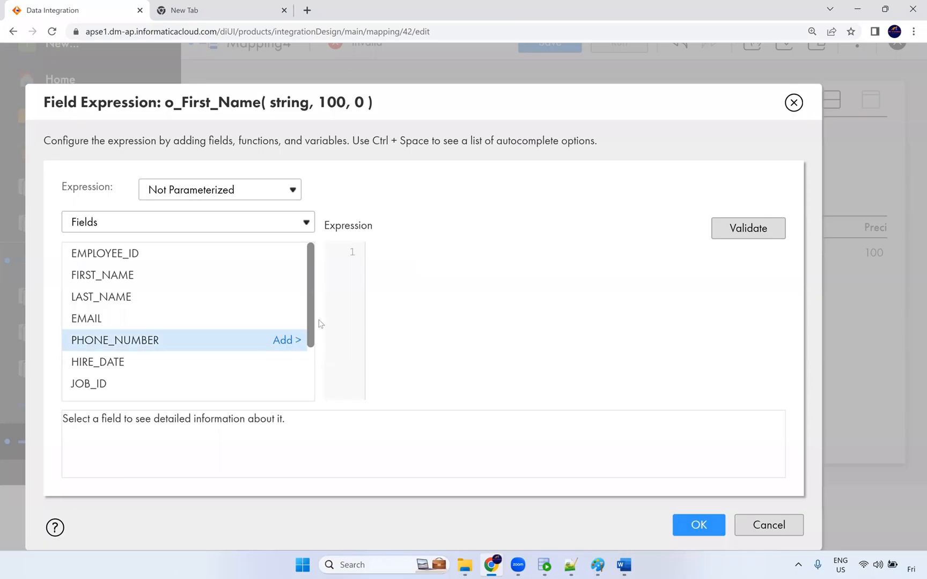
{"action": "type", "text": "IIF"}
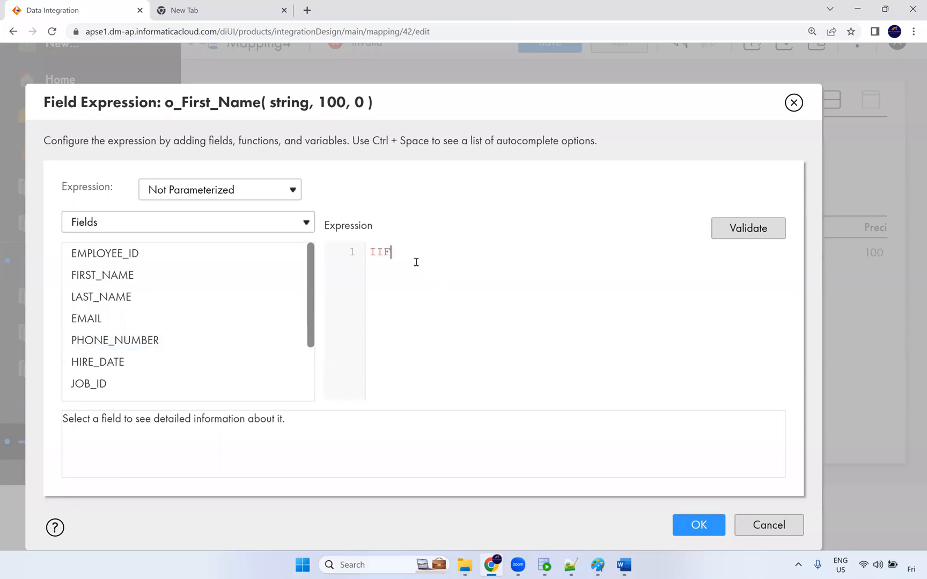
{"action": "type", "text": "("}
{"action": "left_click", "coordinate": [276, 277]}
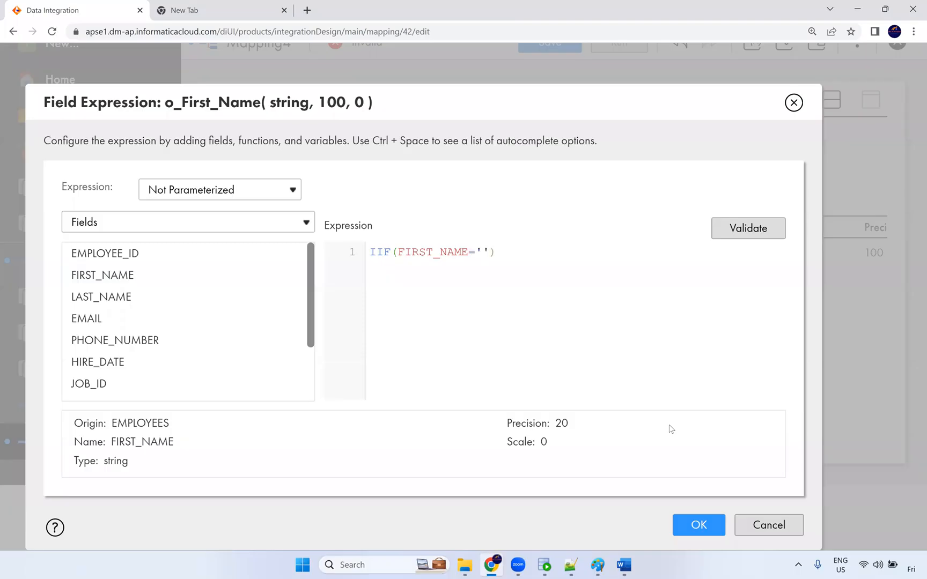
{"action": "type", "text": "NIC IT ACADEMY"}
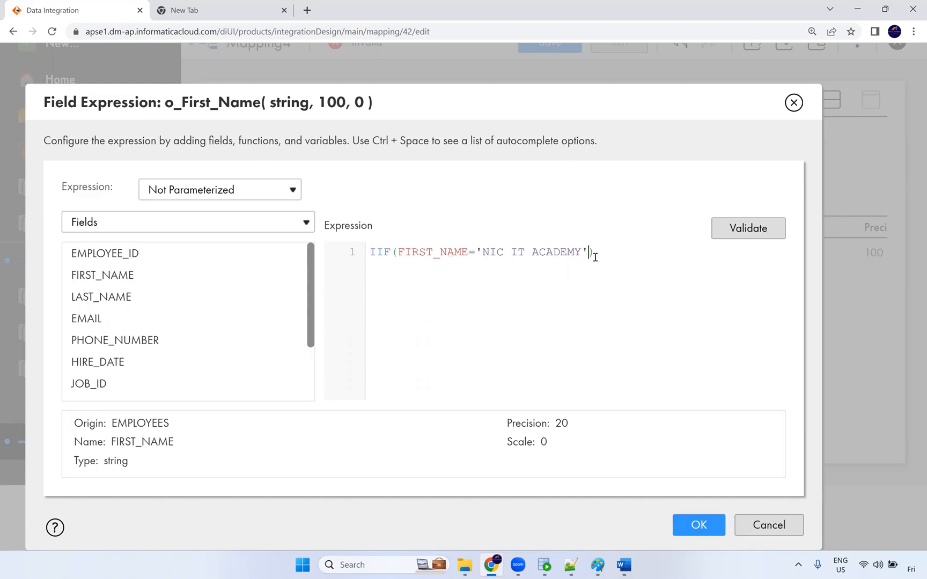
{"action": "type", "text": ","}
Step: Insert the built-in special function Abort as the IIF's true result, with the message 'Wrong first first name'
{"action": "left_click", "coordinate": [164, 230]}
{"action": "left_click", "coordinate": [145, 289]}
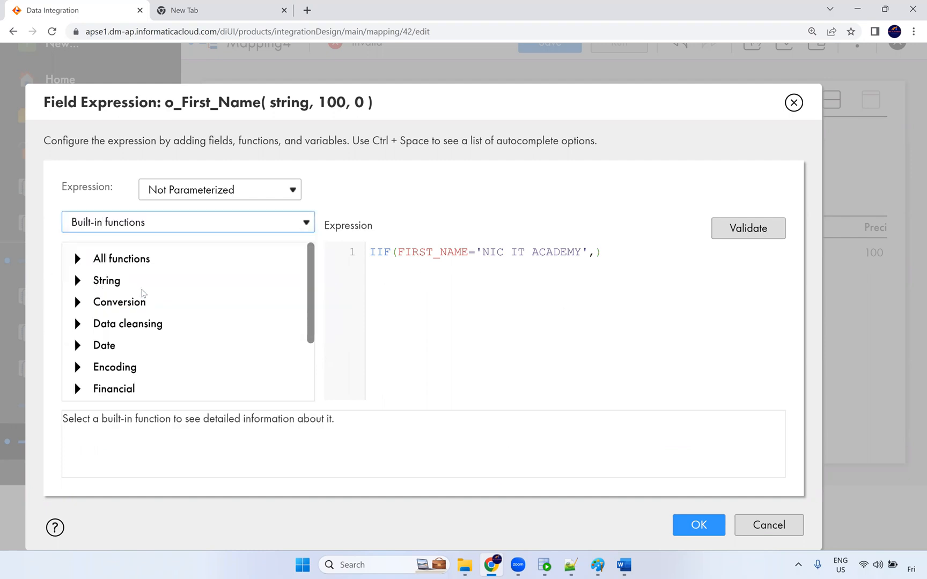
{"action": "left_click", "coordinate": [80, 282]}
{"action": "scroll", "coordinate": [155, 338], "scroll_direction": "down", "scroll_amount": 3}
{"action": "scroll", "coordinate": [107, 300], "scroll_direction": "up", "scroll_amount": 3}
{"action": "left_click", "coordinate": [92, 281]}
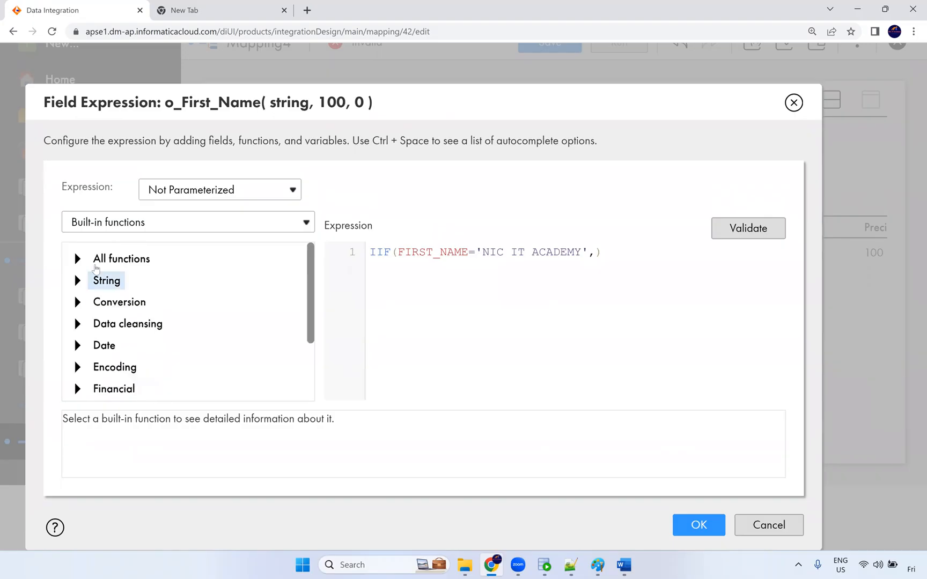
{"action": "scroll", "coordinate": [113, 331], "scroll_direction": "down", "scroll_amount": 3}
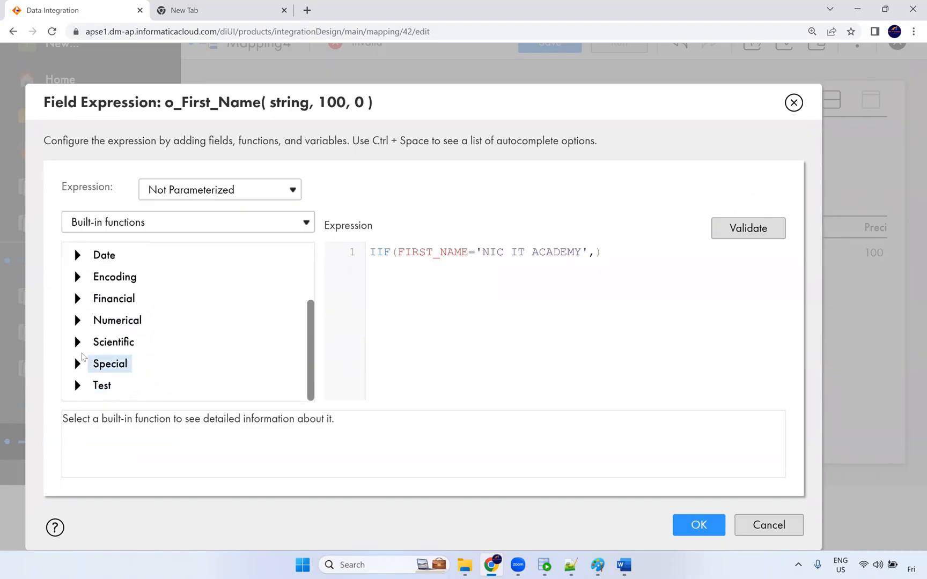
{"action": "left_click", "coordinate": [78, 367]}
{"action": "scroll", "coordinate": [160, 349], "scroll_direction": "down", "scroll_amount": 2}
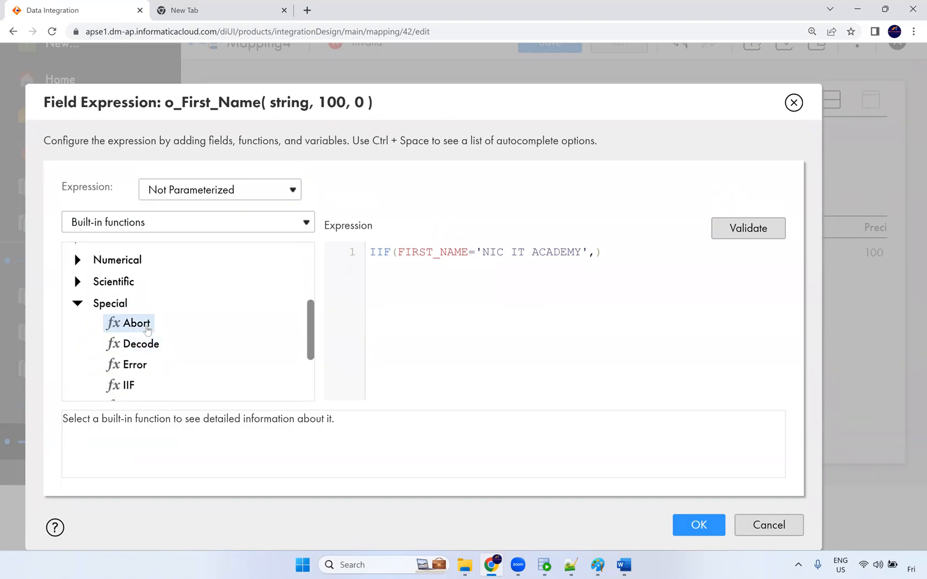
{"action": "mouse_move", "coordinate": [145, 330]}
{"action": "double_click", "coordinate": [146, 325]}
{"action": "double_click", "coordinate": [681, 253]}
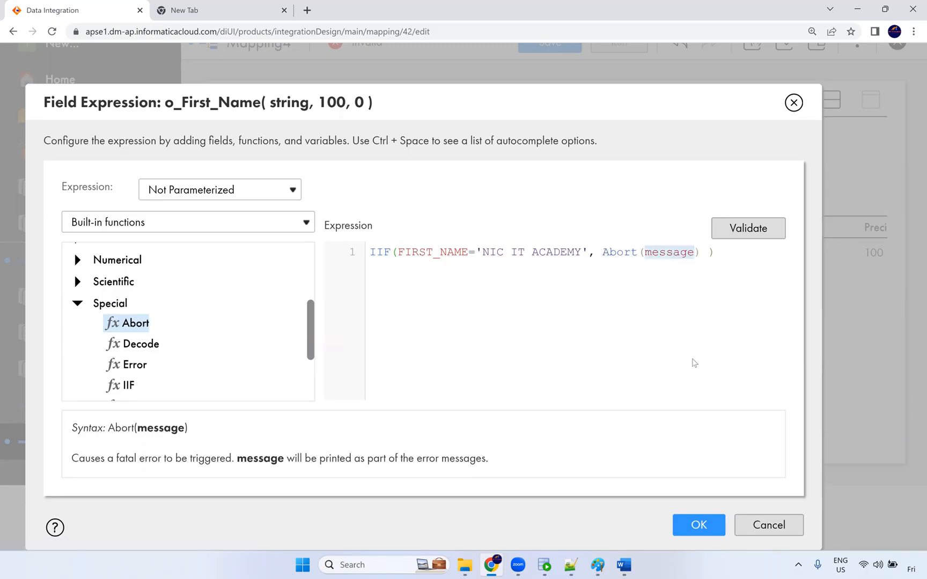
{"action": "type", "text": "'Wrong first first name"}
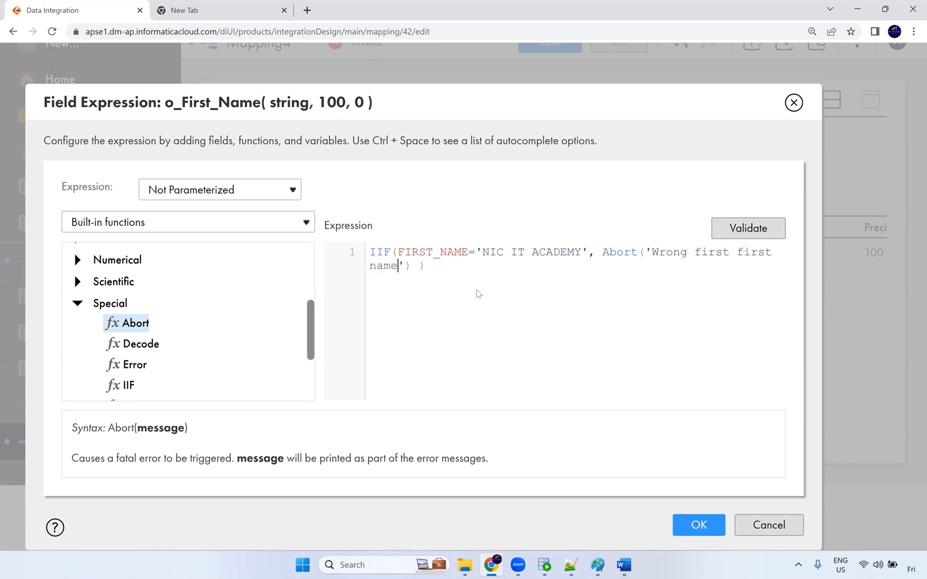
Step: Add FIRST_NAME as the IIF's false result, validate the expression, and accept it
{"action": "left_click", "coordinate": [417, 268]}
{"action": "double_click", "coordinate": [424, 248]}
{"action": "key", "text": "ctrl+c"}
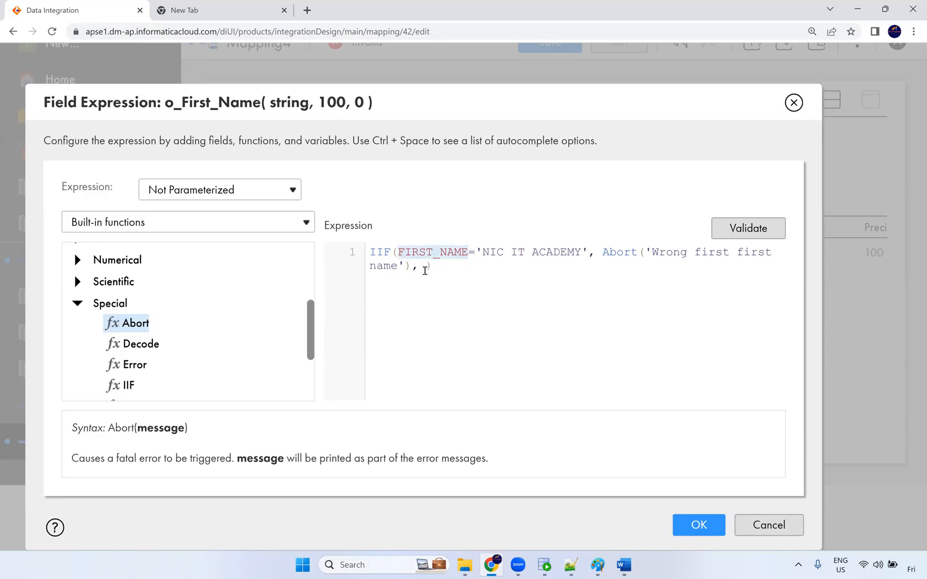
{"action": "left_click", "coordinate": [425, 268]}
{"action": "key", "text": "ctrl+v"}
{"action": "left_click", "coordinate": [775, 229]}
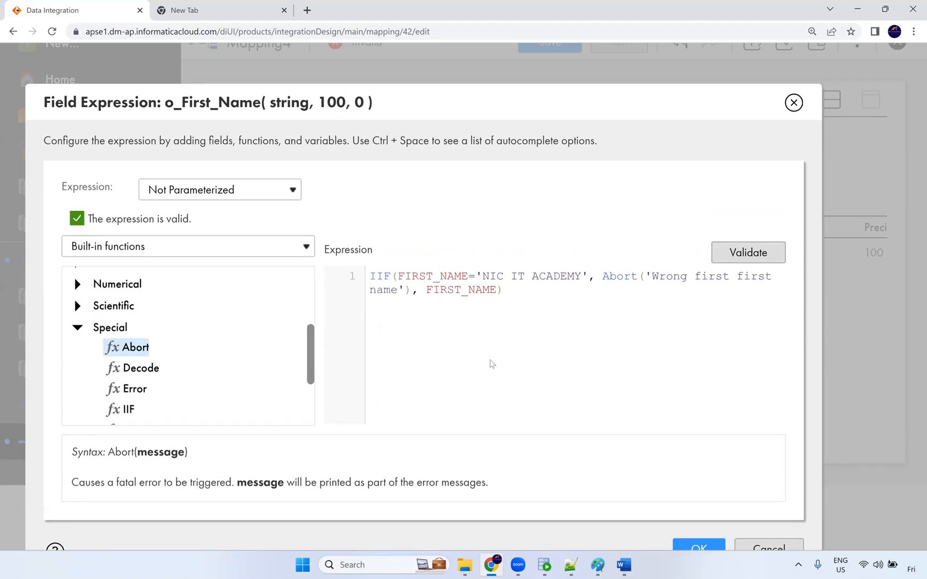
{"action": "double_click", "coordinate": [623, 283]}
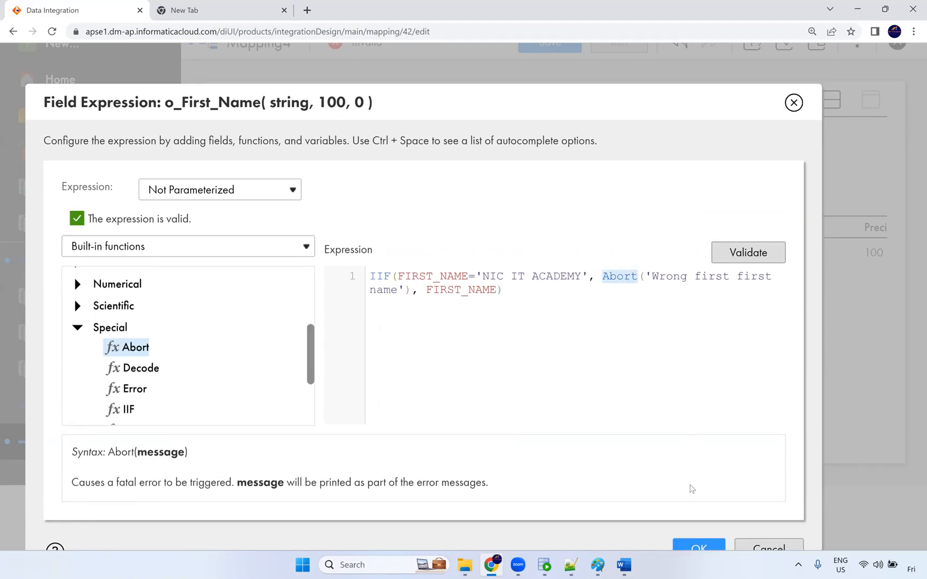
{"action": "left_click", "coordinate": [700, 547]}
{"action": "key", "text": "ctrl+minus"}
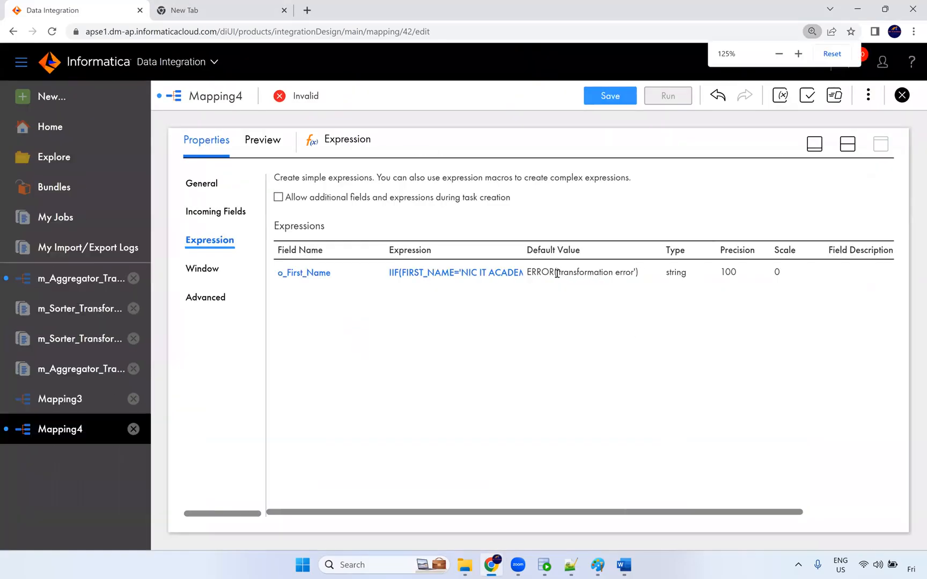
{"action": "key", "text": "ctrl+minus"}
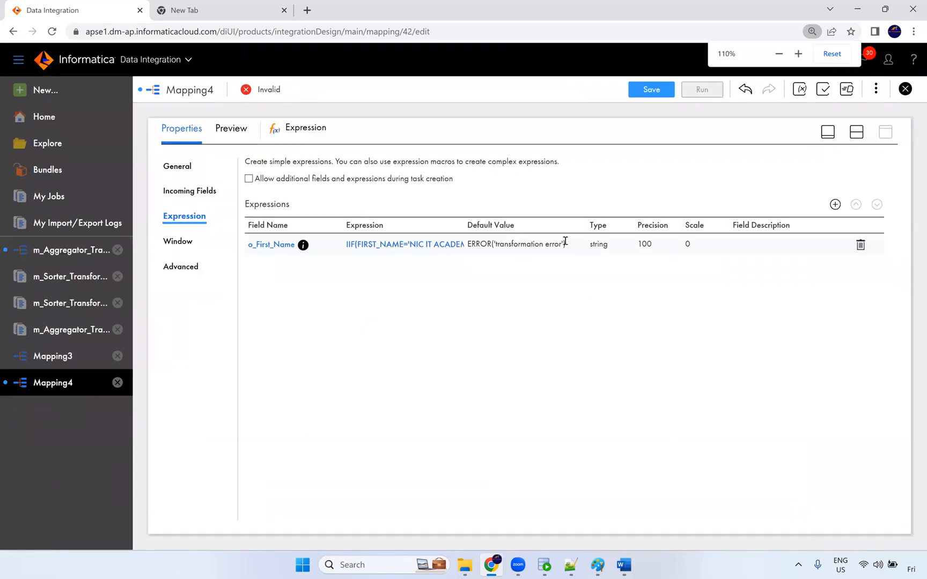
Step: Configure the Target with the Oracle_Tgt connection, Single Object type, and the existing table T_EMPLOYEES
{"action": "left_click", "coordinate": [857, 132]}
{"action": "left_click", "coordinate": [650, 200]}
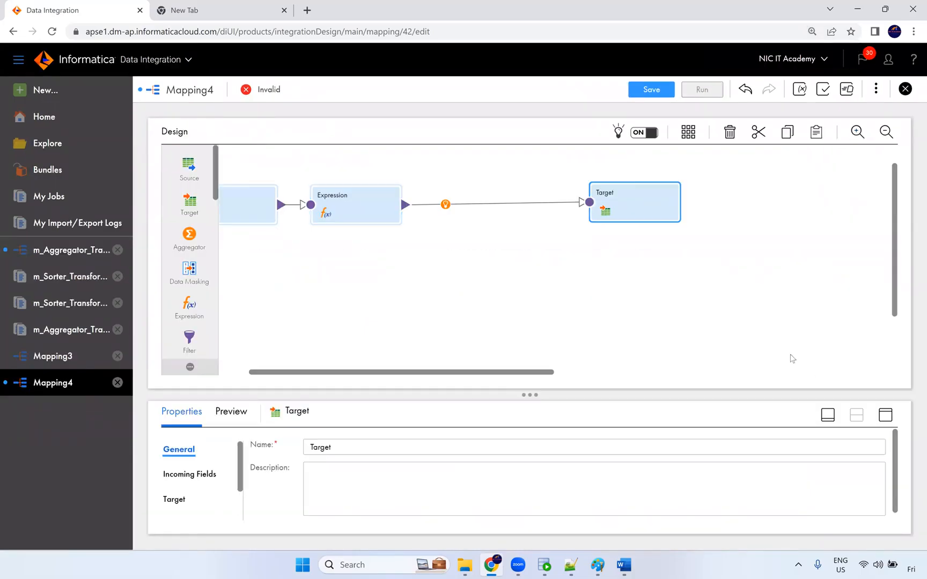
{"action": "left_click", "coordinate": [883, 415]}
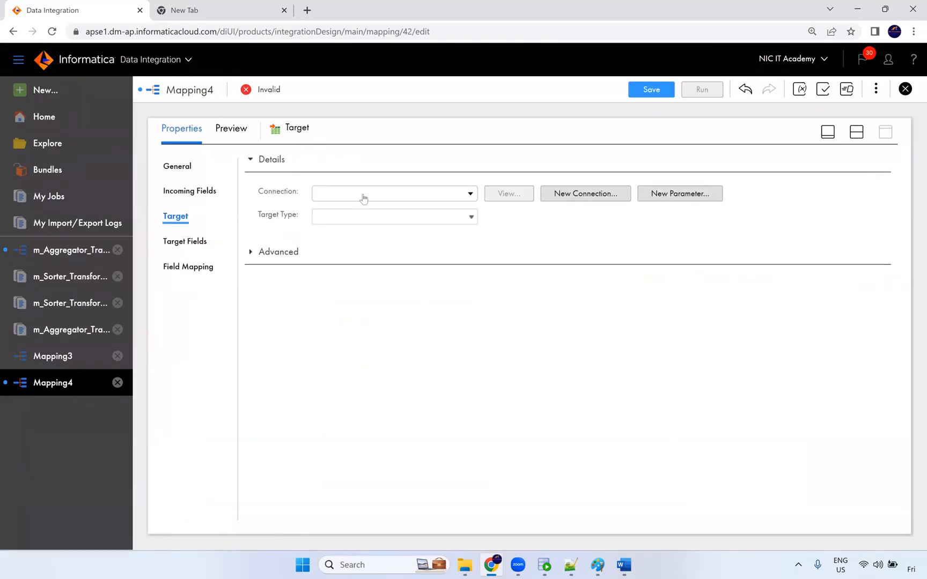
{"action": "left_click", "coordinate": [363, 194]}
{"action": "left_click", "coordinate": [367, 294]}
{"action": "left_click", "coordinate": [370, 217]}
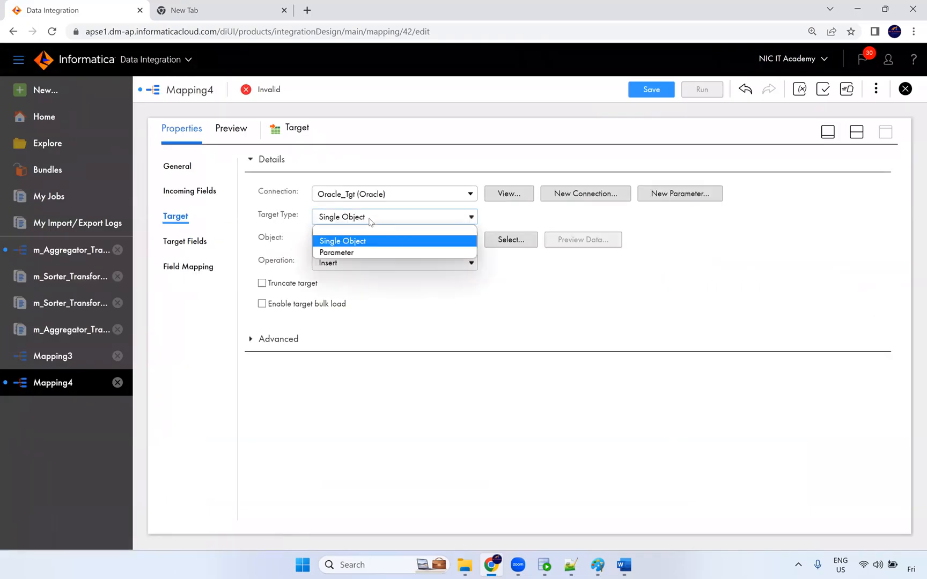
{"action": "left_click", "coordinate": [445, 240]}
{"action": "left_click", "coordinate": [507, 239]}
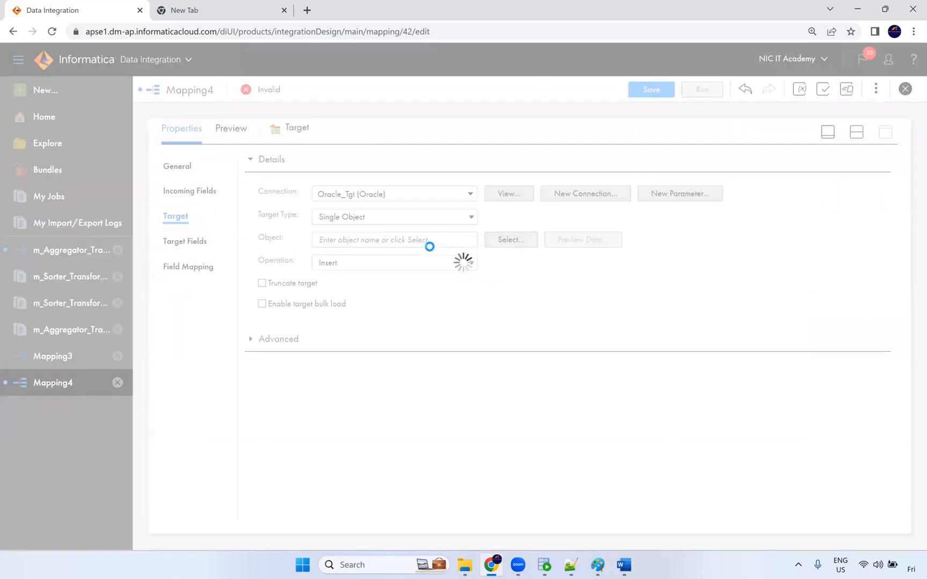
{"action": "scroll", "coordinate": [354, 325], "scroll_direction": "down", "scroll_amount": 5}
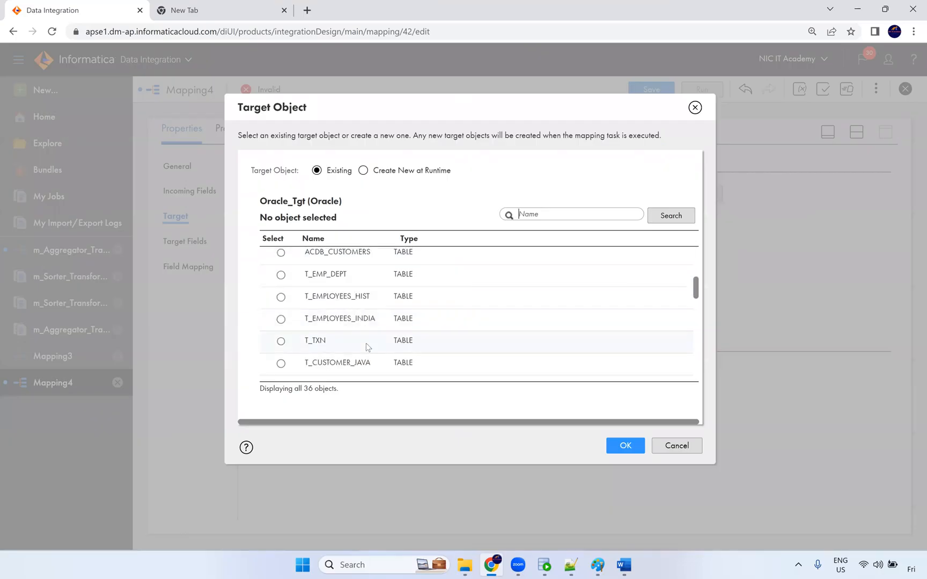
{"action": "scroll", "coordinate": [368, 349], "scroll_direction": "down", "scroll_amount": 3}
{"action": "left_click", "coordinate": [368, 309]}
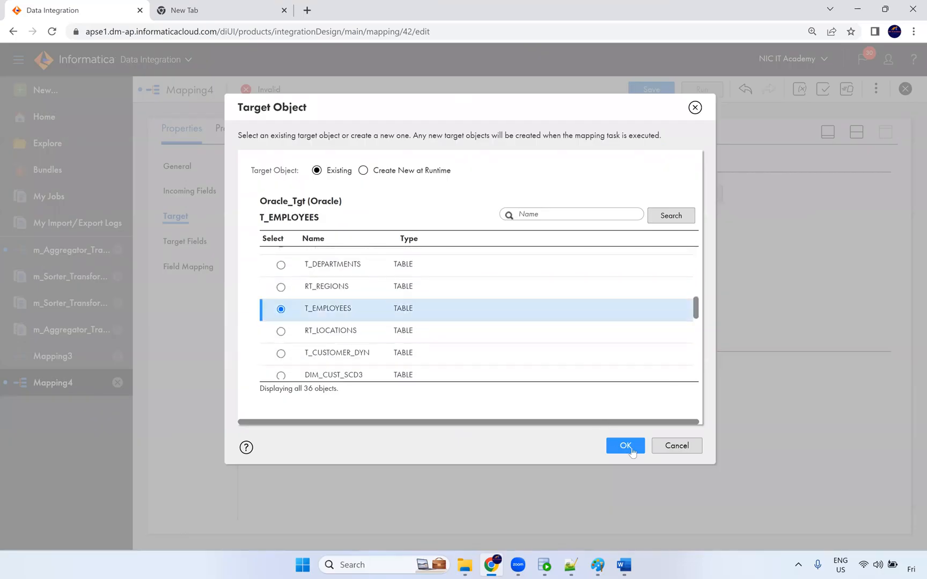
{"action": "left_click", "coordinate": [629, 446]}
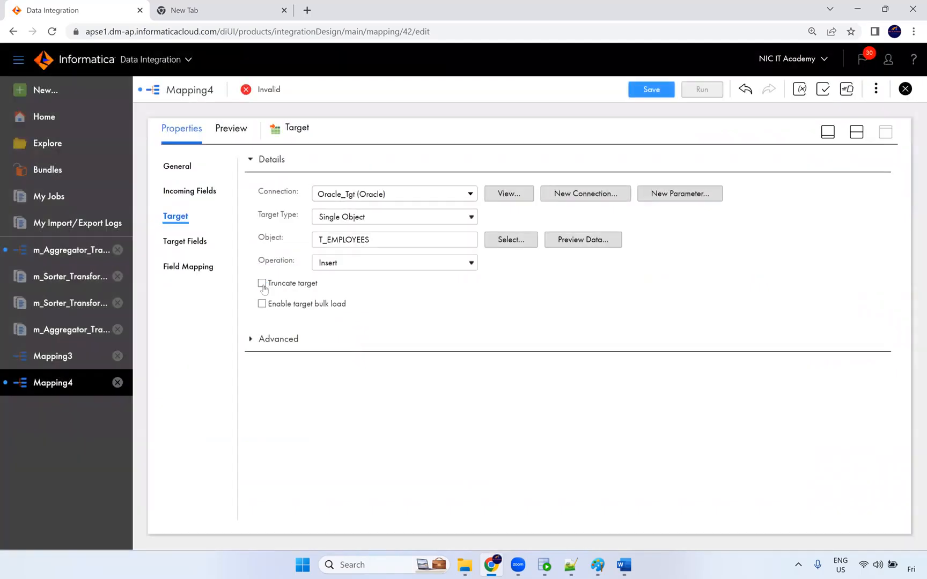
Step: Smart Map the target fields, remap the target's FIRST_NAME to o_First_Name, and save the mapping
{"action": "left_click", "coordinate": [209, 271]}
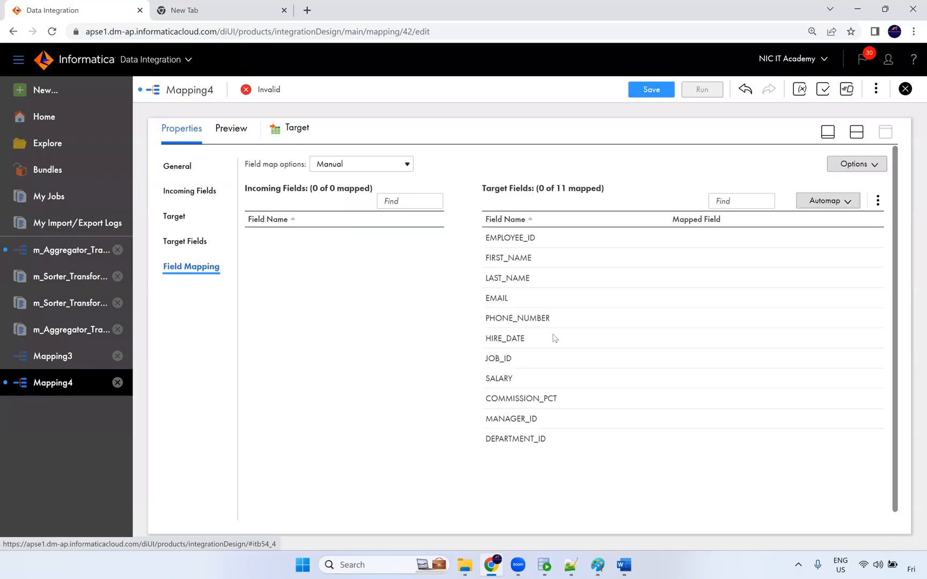
{"action": "left_click", "coordinate": [836, 201]}
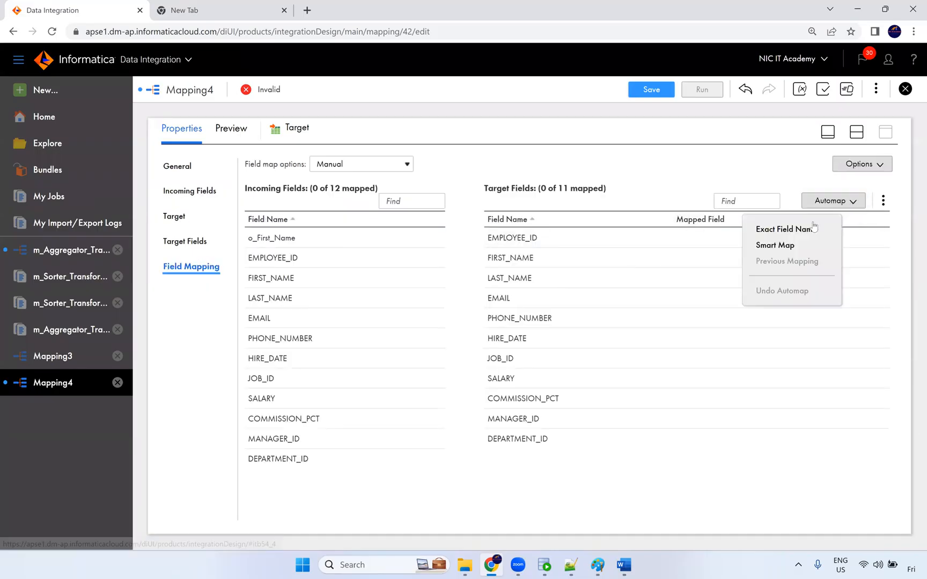
{"action": "left_click", "coordinate": [789, 246]}
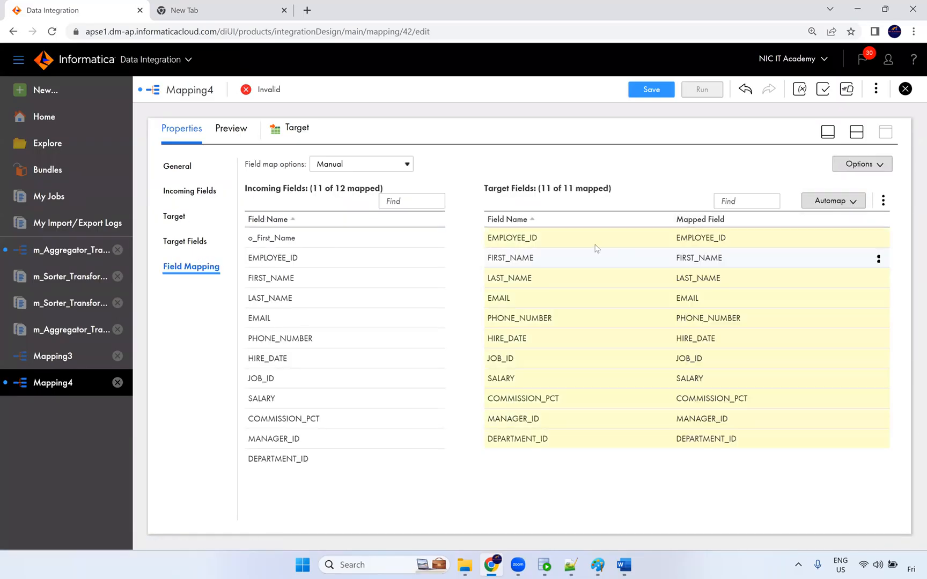
{"action": "left_click", "coordinate": [878, 259]}
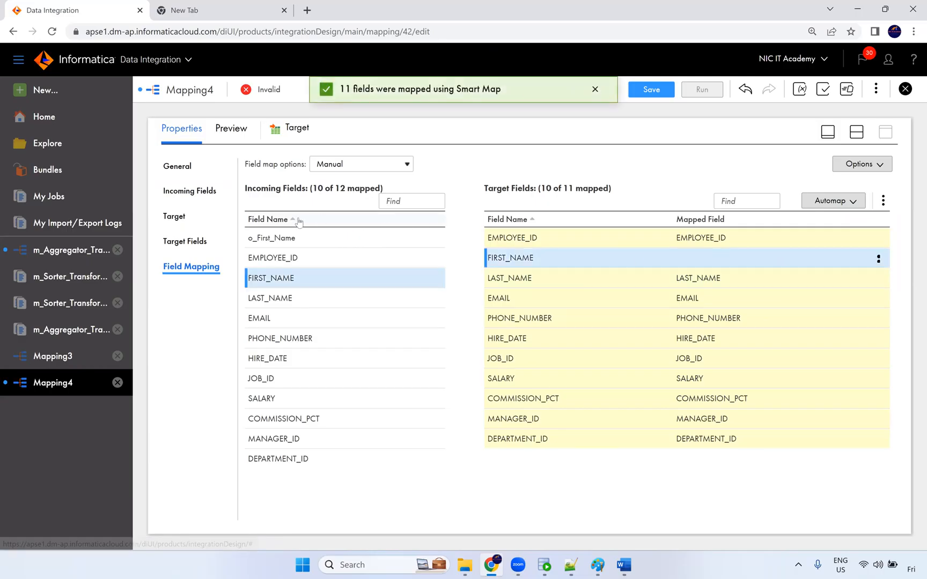
{"action": "left_click_drag", "start_coordinate": [273, 241], "coordinate": [649, 263]}
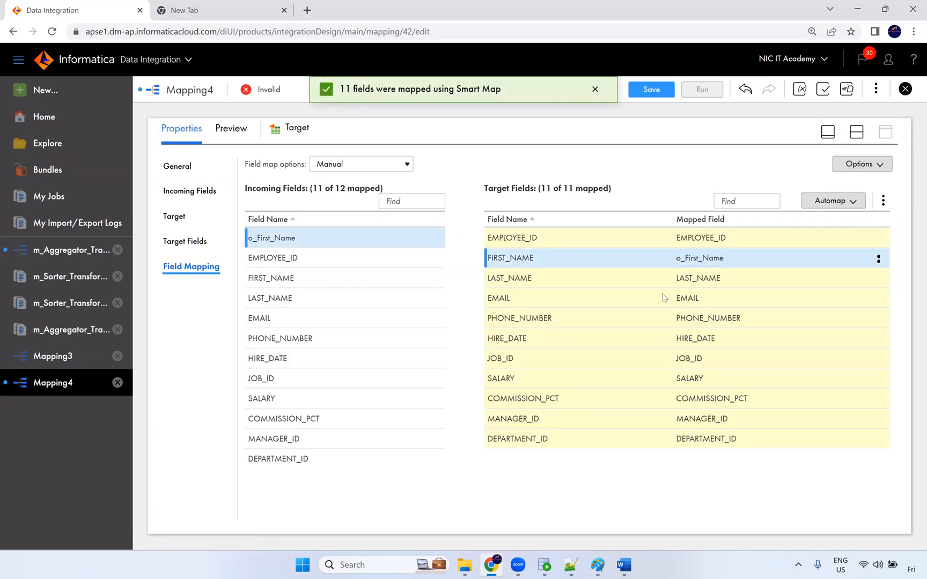
{"action": "left_click", "coordinate": [649, 92]}
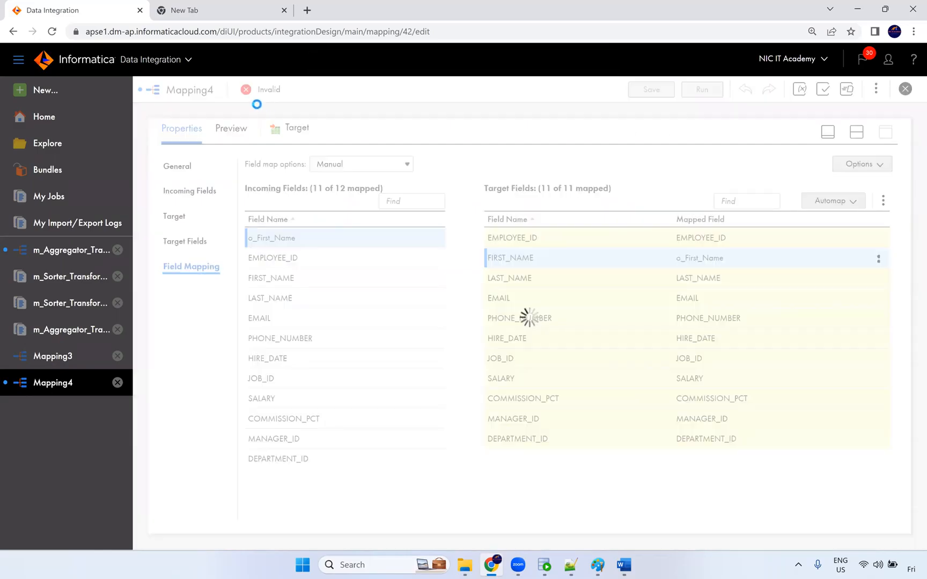
Step: Switch to Oracle SQL Developer, query all rows of the employees table in HR, and widen the FIRST_NAME column to examine its values
{"action": "left_click", "coordinate": [550, 564]}
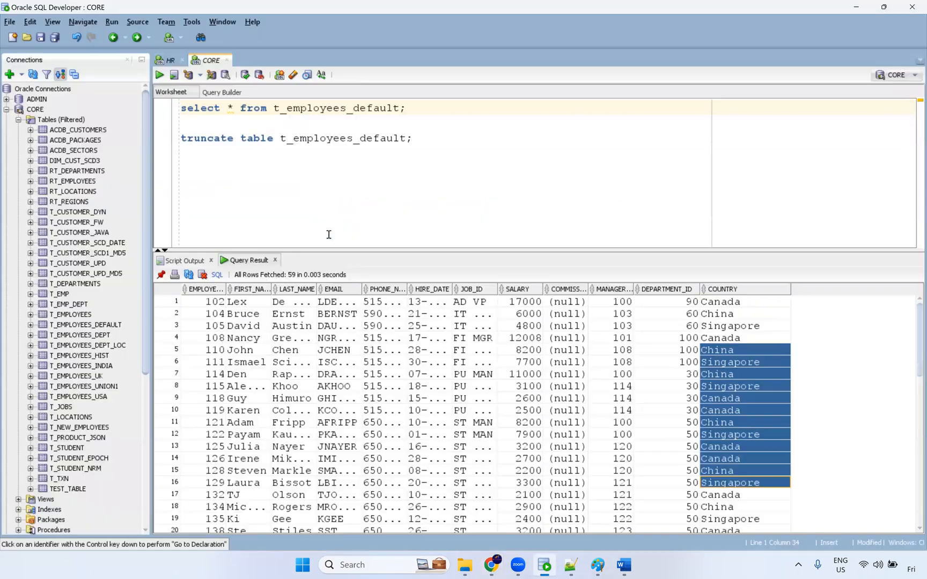
{"action": "left_click", "coordinate": [169, 60]}
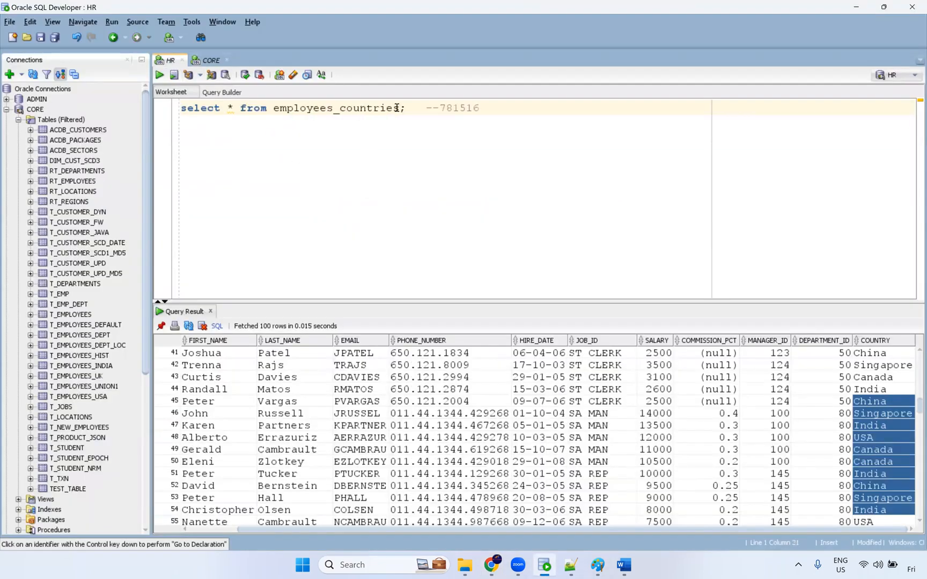
{"action": "left_click_drag", "start_coordinate": [400, 107], "coordinate": [340, 108]}
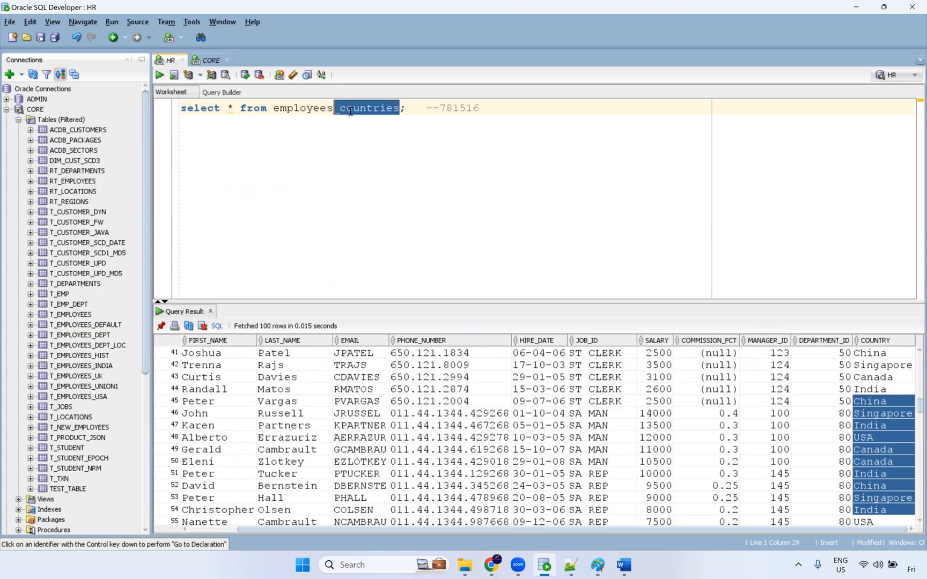
{"action": "key", "text": "BackSpace"}
{"action": "key", "text": "ctrl+Return"}
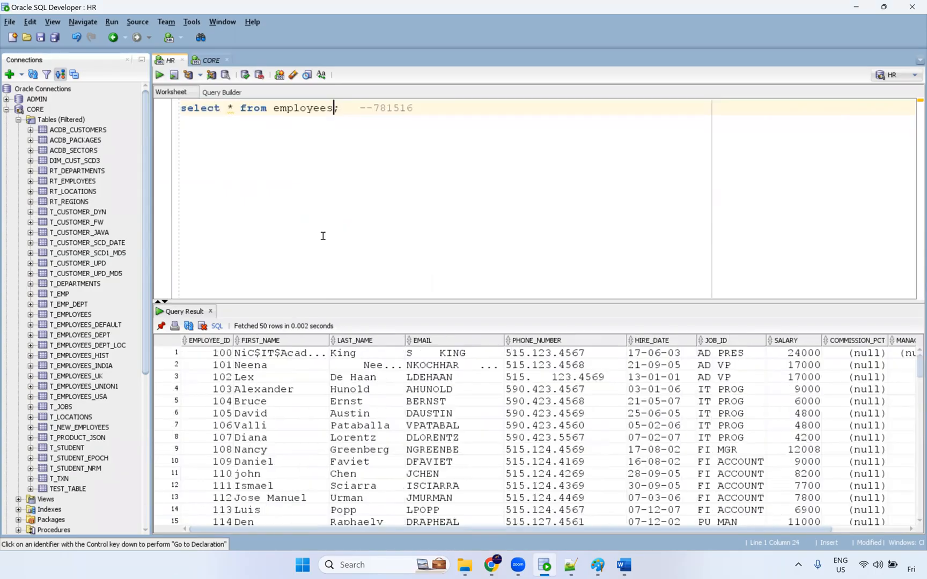
{"action": "left_click_drag", "start_coordinate": [329, 341], "coordinate": [379, 341]}
{"action": "left_click", "coordinate": [338, 354]}
Step: Return to Mapping4 in Chrome and run it in the NIC runtime environment
{"action": "key", "text": "alt+Tab"}
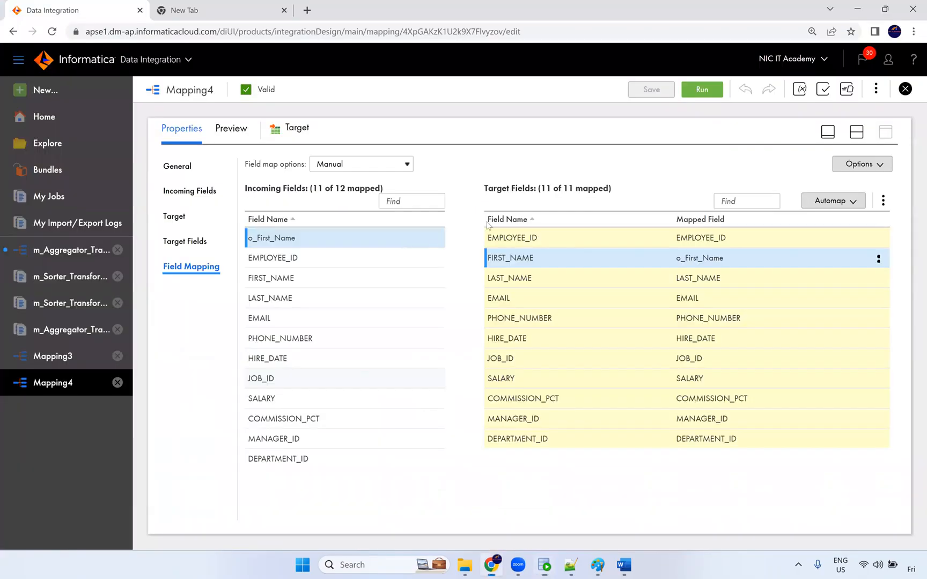
{"action": "left_click", "coordinate": [692, 94]}
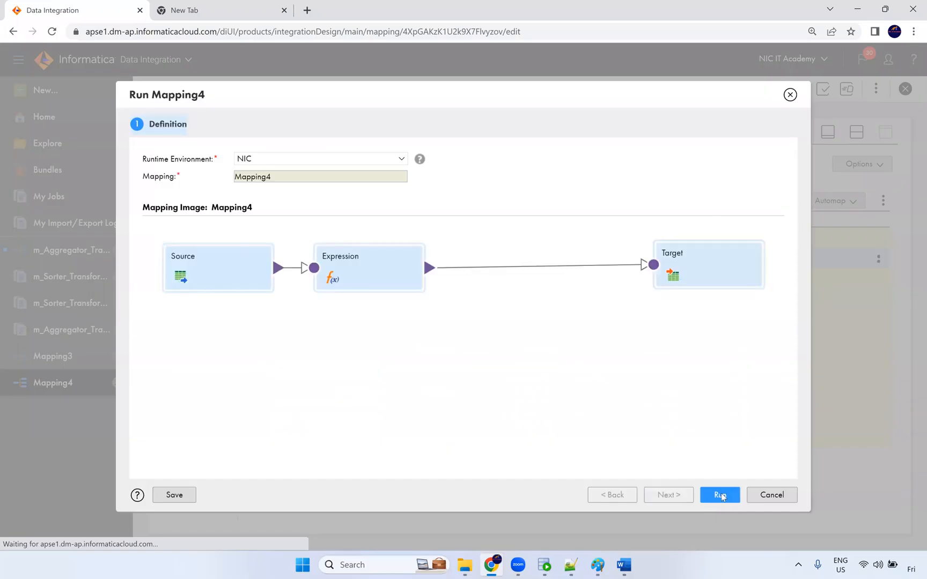
{"action": "left_click", "coordinate": [721, 493]}
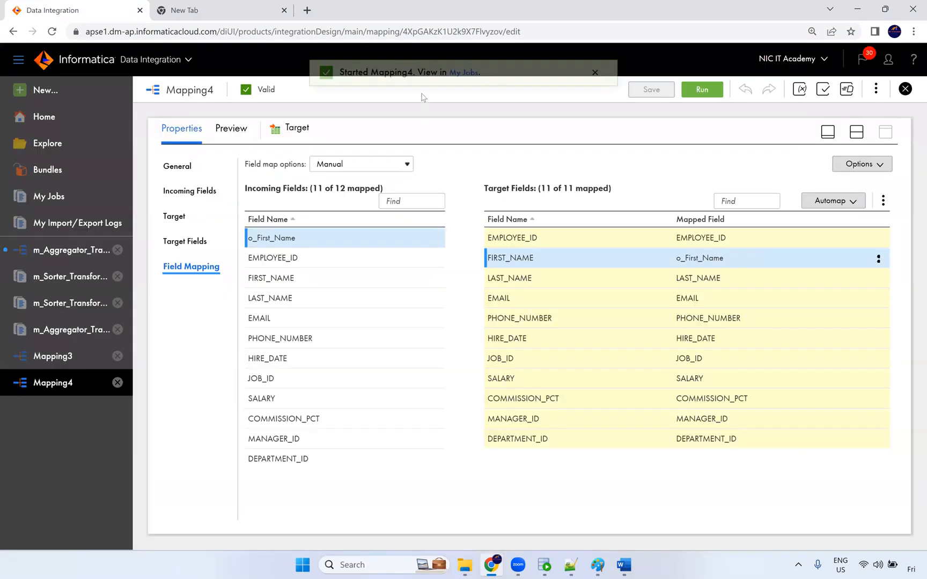
Step: Monitor the Mapping4 run in My Jobs, refreshing until it finishes, and open the Mapping4-1 job details to examine the results
{"action": "left_click", "coordinate": [463, 90]}
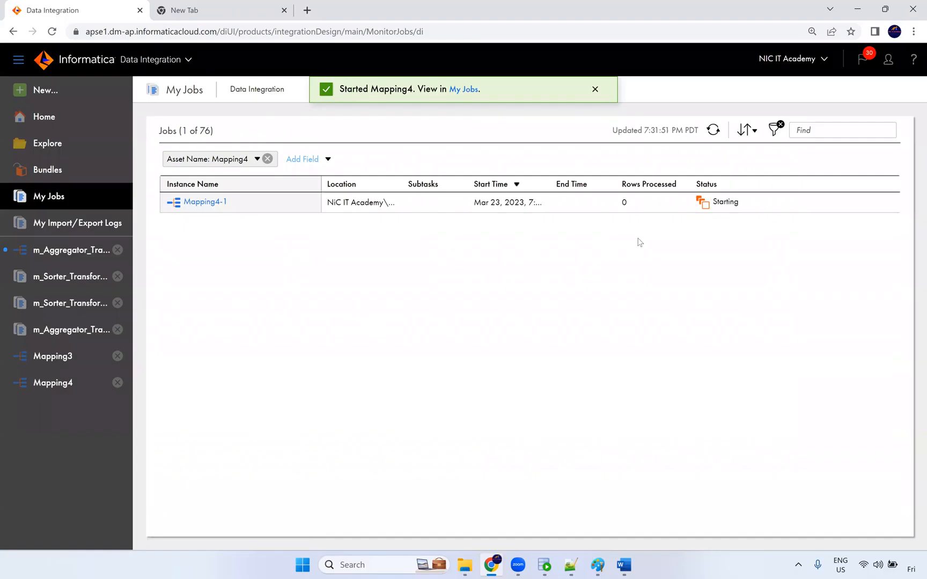
{"action": "left_click", "coordinate": [711, 137]}
{"action": "key", "text": "ctrl+plus"}
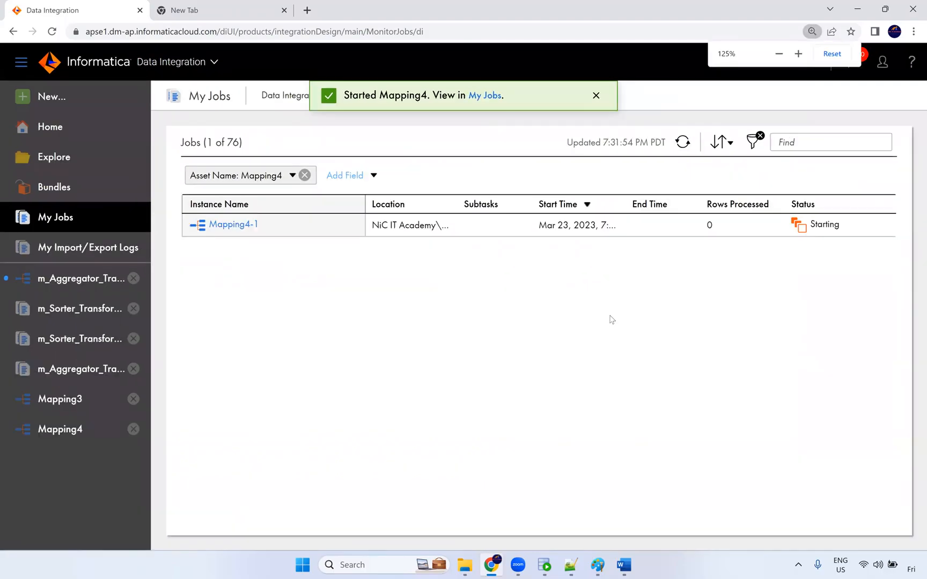
{"action": "left_click", "coordinate": [685, 150]}
{"action": "left_click", "coordinate": [685, 148]}
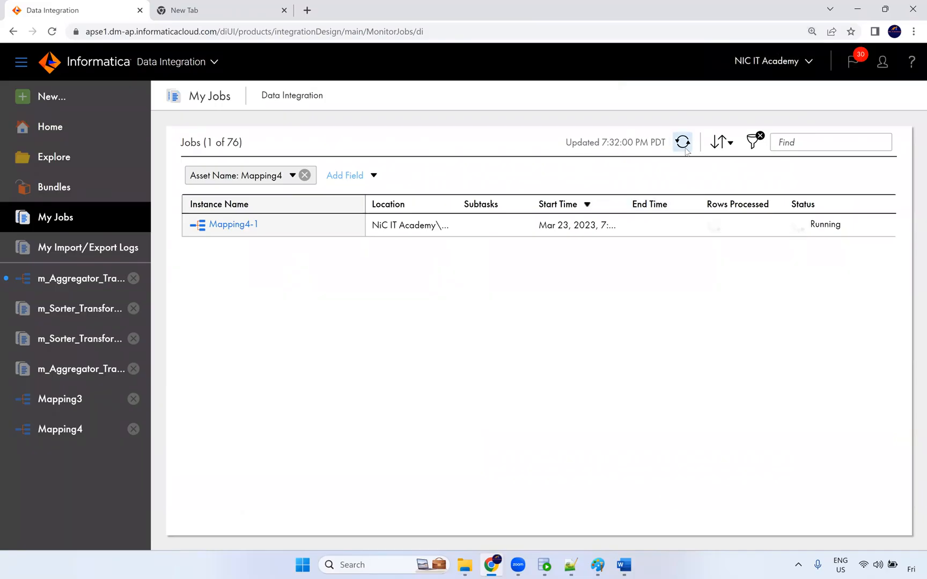
{"action": "left_click", "coordinate": [686, 149]}
{"action": "left_click", "coordinate": [685, 150]}
{"action": "left_click", "coordinate": [685, 149]}
{"action": "left_click", "coordinate": [685, 150]}
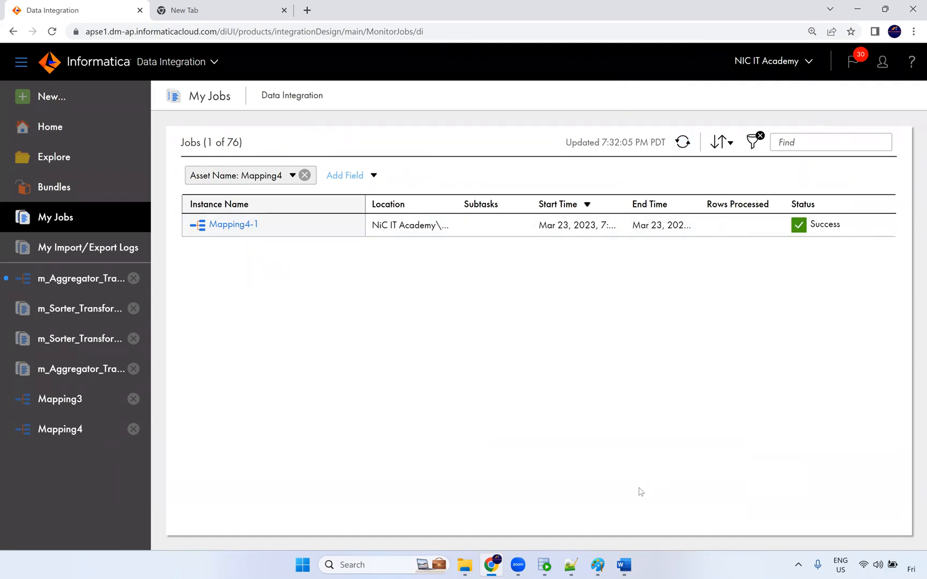
{"action": "left_click", "coordinate": [238, 225]}
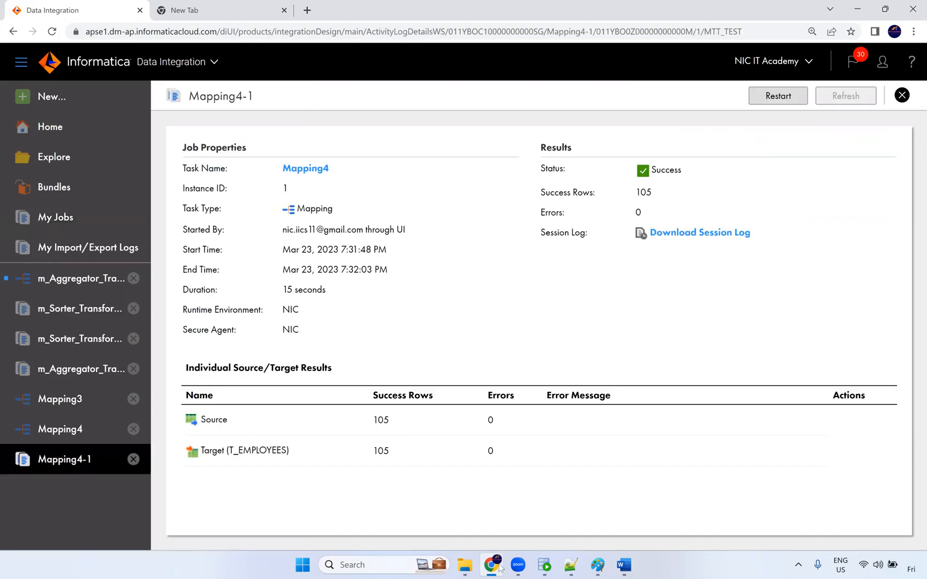
Step: Switch to Oracle SQL Developer, collapse the CORE connection, expand HR's tables, and open the EMPLOYEES table
{"action": "left_click", "coordinate": [544, 565]}
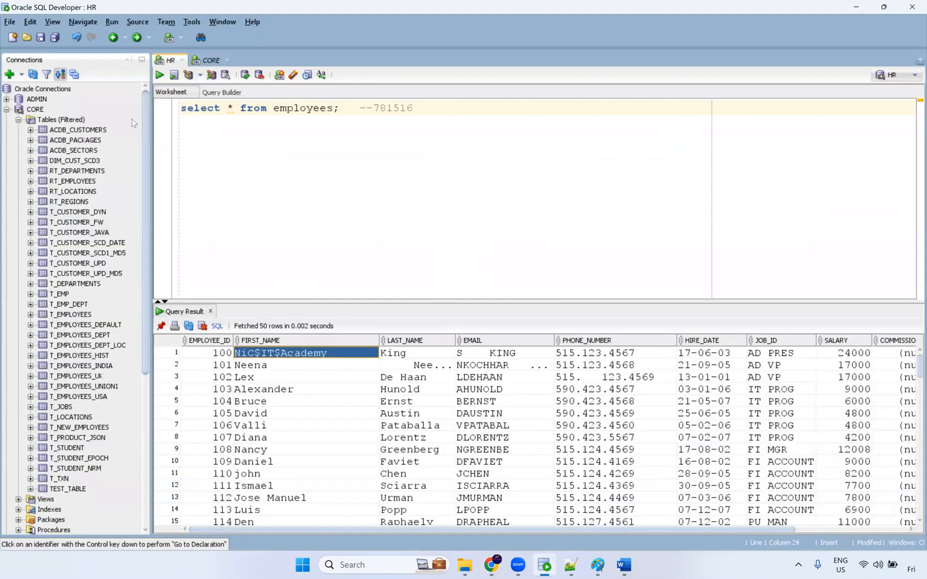
{"action": "left_click", "coordinate": [18, 119]}
{"action": "left_click", "coordinate": [7, 108]}
{"action": "left_click", "coordinate": [6, 119]}
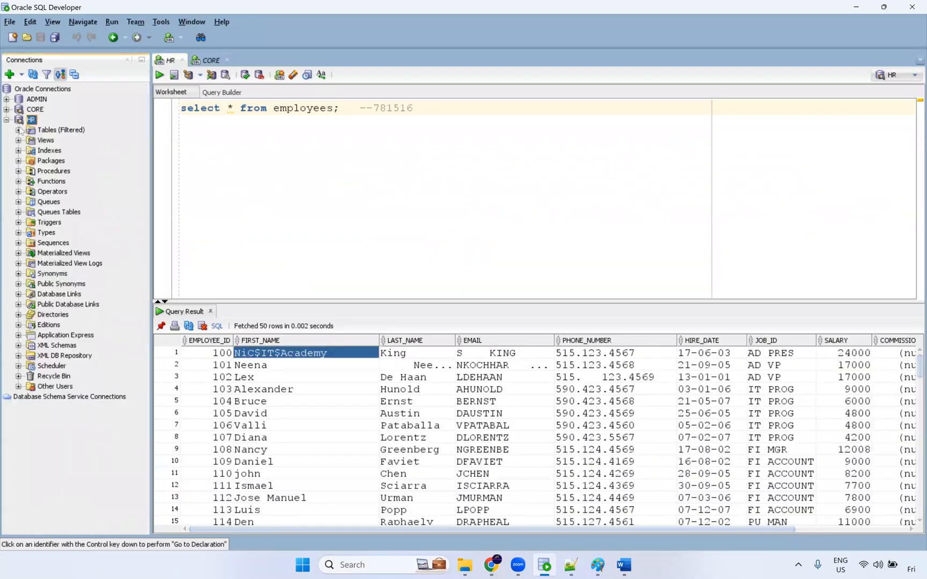
{"action": "left_click", "coordinate": [19, 129]}
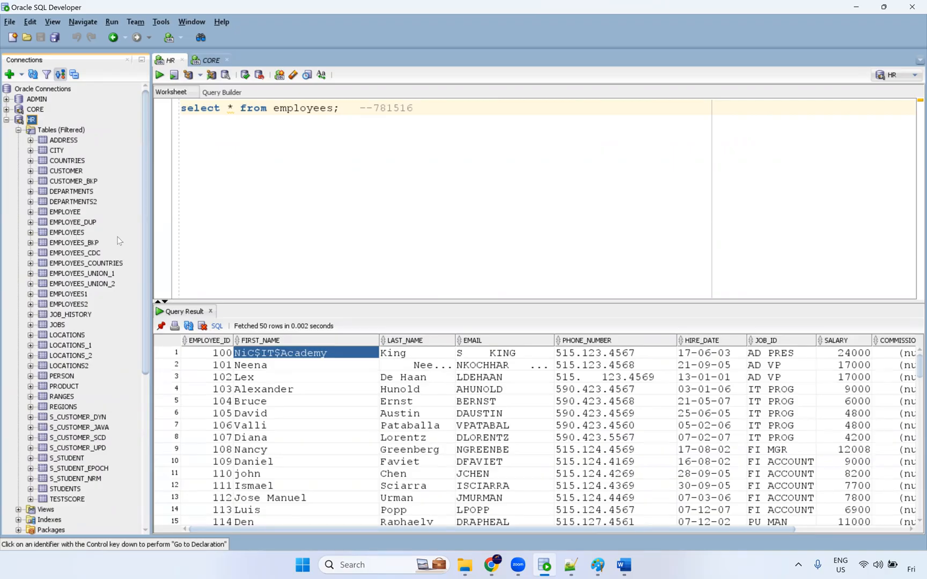
{"action": "double_click", "coordinate": [67, 232]}
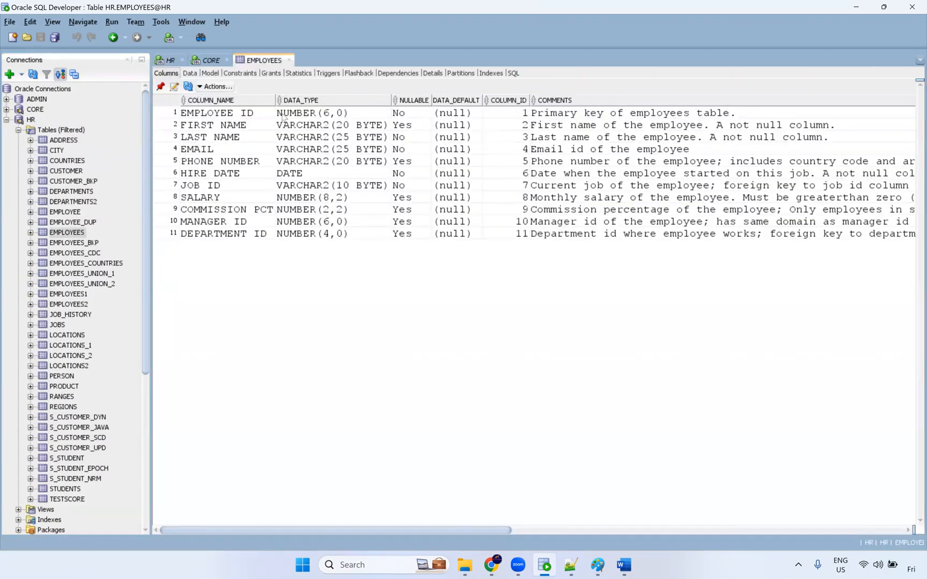
Step: In the EMPLOYEES table data, change the first row's FIRST_NAME to NiC IT Academy, commit the change, and close the message log
{"action": "left_click", "coordinate": [289, 113]}
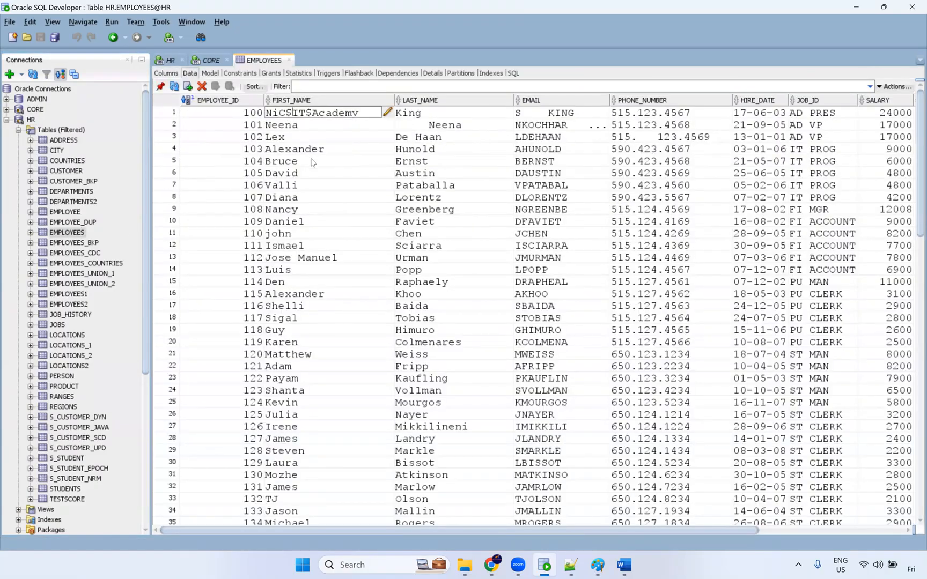
{"action": "key", "text": "BackSpace"}
{"action": "left_click", "coordinate": [313, 114]}
{"action": "key", "text": "BackSpace"}
{"action": "left_click", "coordinate": [388, 112]}
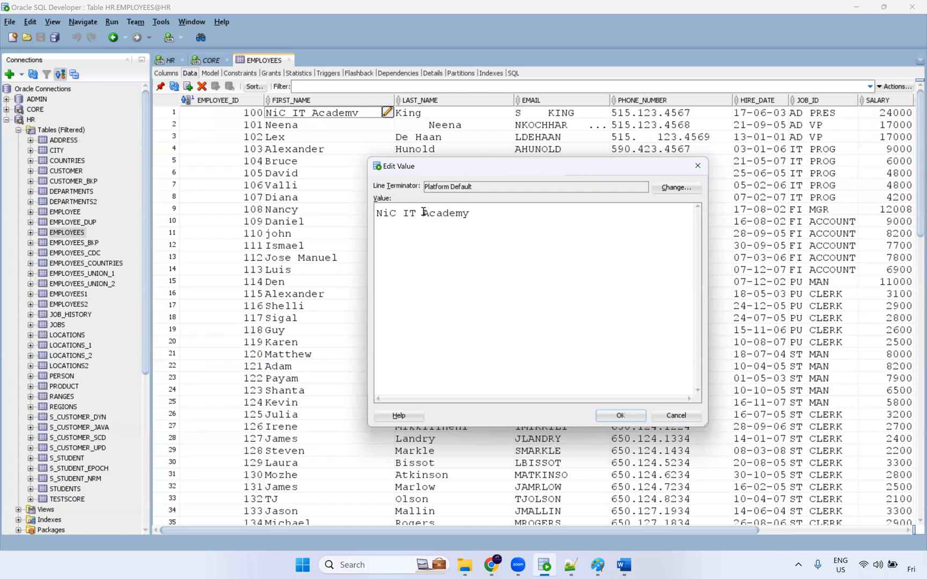
{"action": "left_click", "coordinate": [620, 416]}
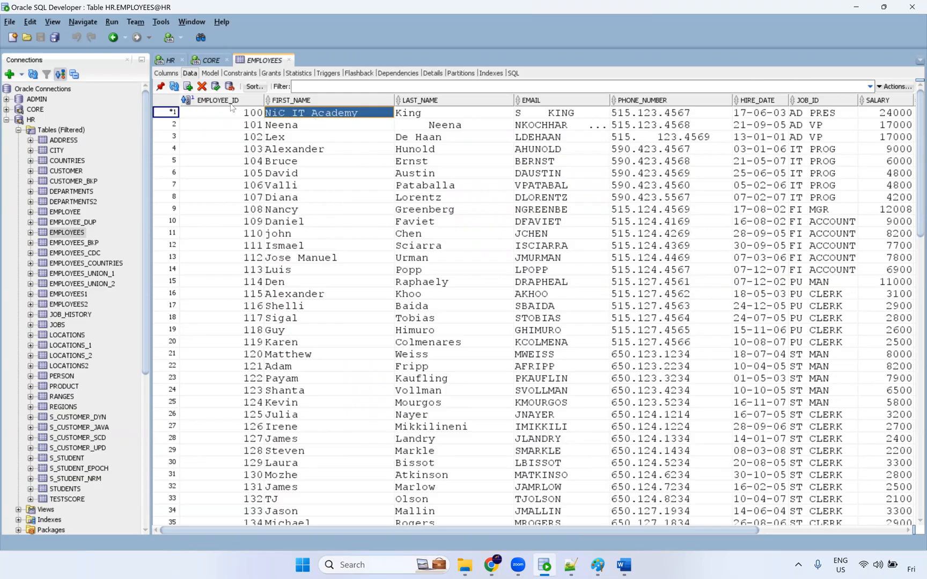
{"action": "left_click", "coordinate": [216, 87]}
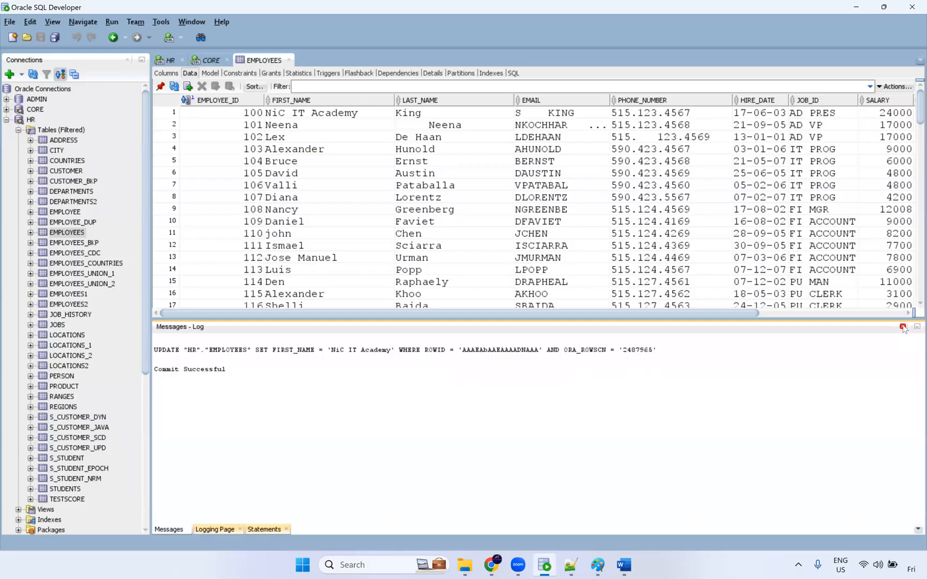
{"action": "left_click", "coordinate": [903, 327]}
Step: Switch back to Chrome and restart the Mapping4-1 job in the NIC runtime environment
{"action": "left_click", "coordinate": [499, 564]}
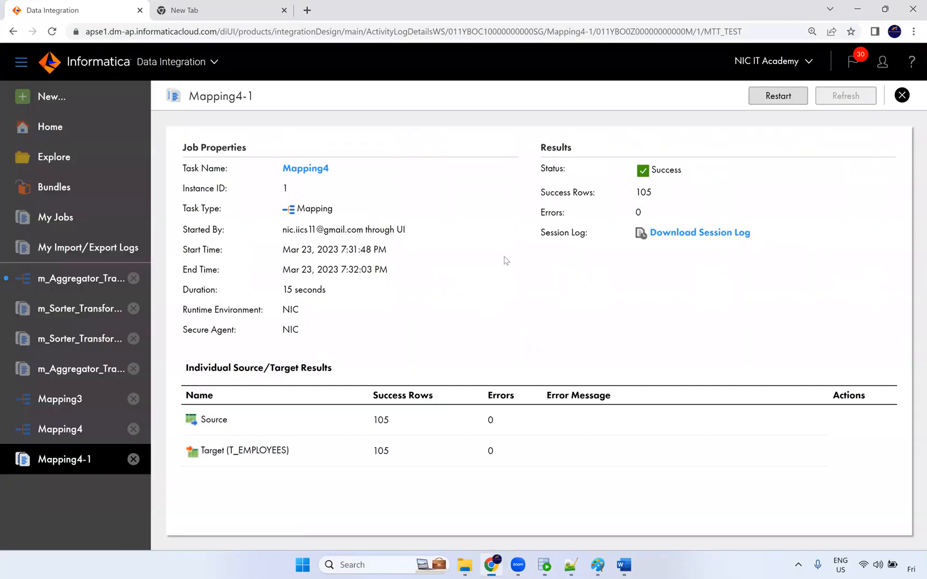
{"action": "left_click", "coordinate": [777, 97]}
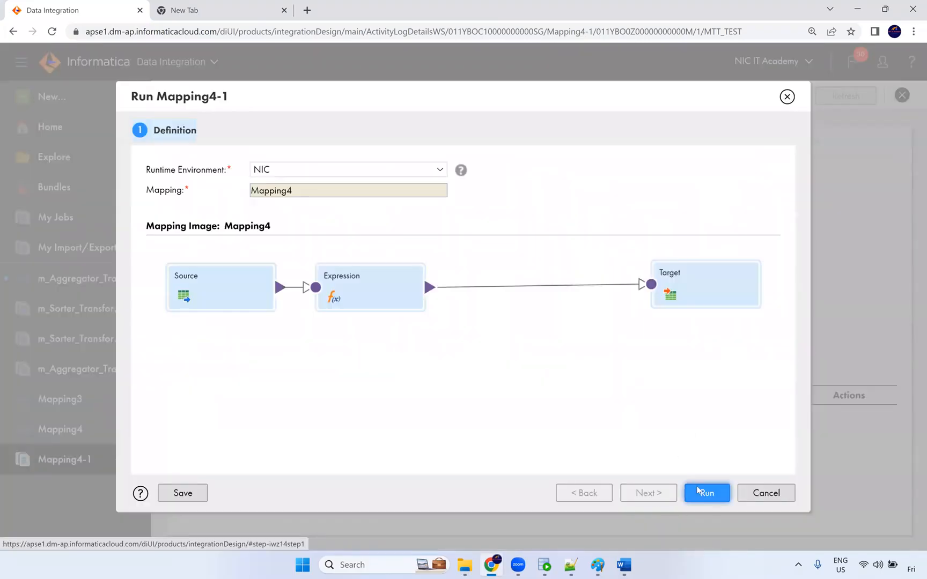
{"action": "left_click", "coordinate": [698, 491]}
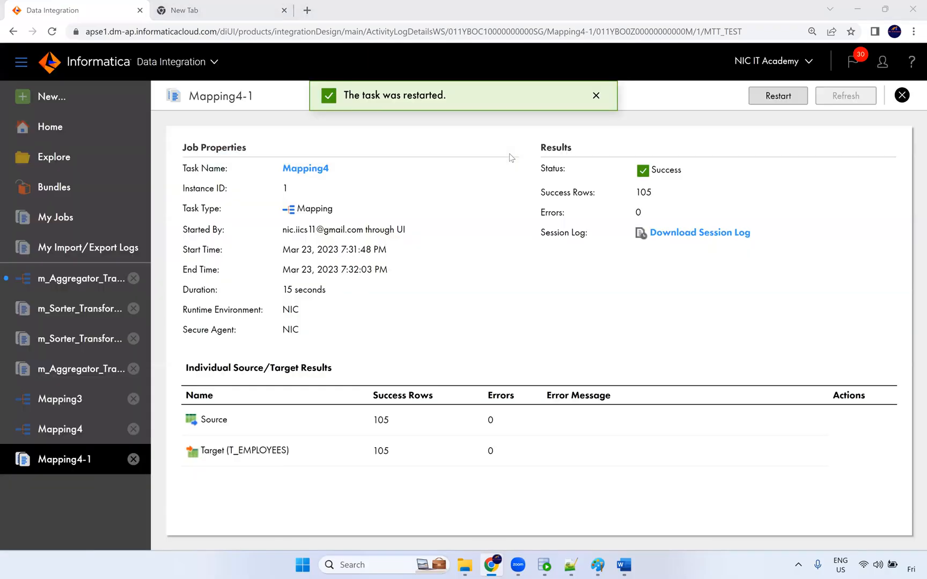
Step: Refresh My Jobs until the restarted run finishes, and open the Mapping4-2 job details to check its outcome
{"action": "left_click", "coordinate": [59, 217]}
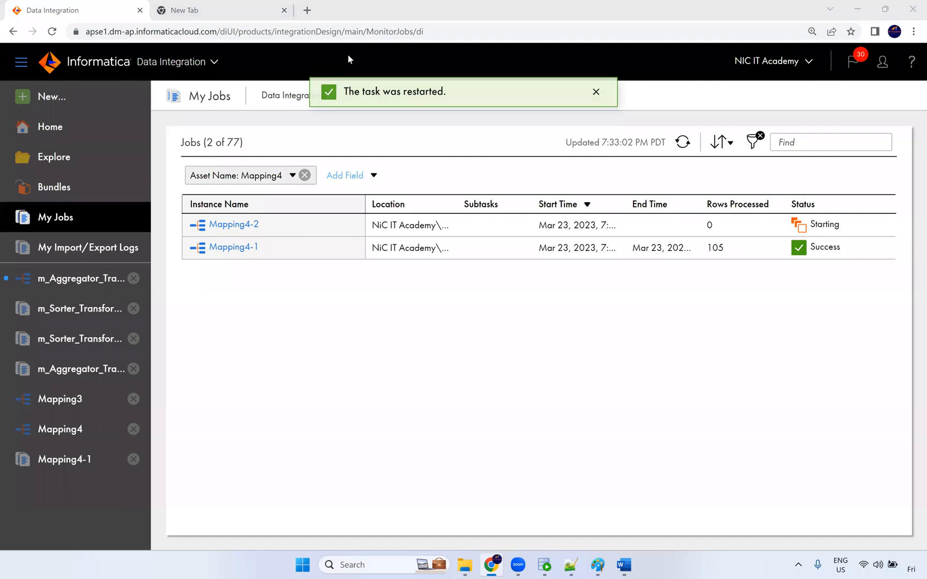
{"action": "left_click", "coordinate": [683, 145]}
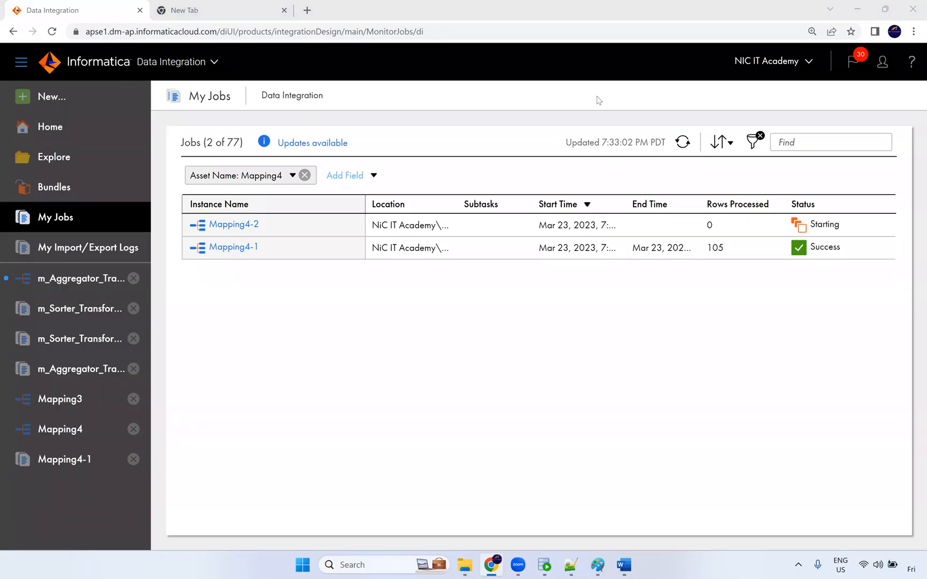
{"action": "left_click", "coordinate": [681, 143]}
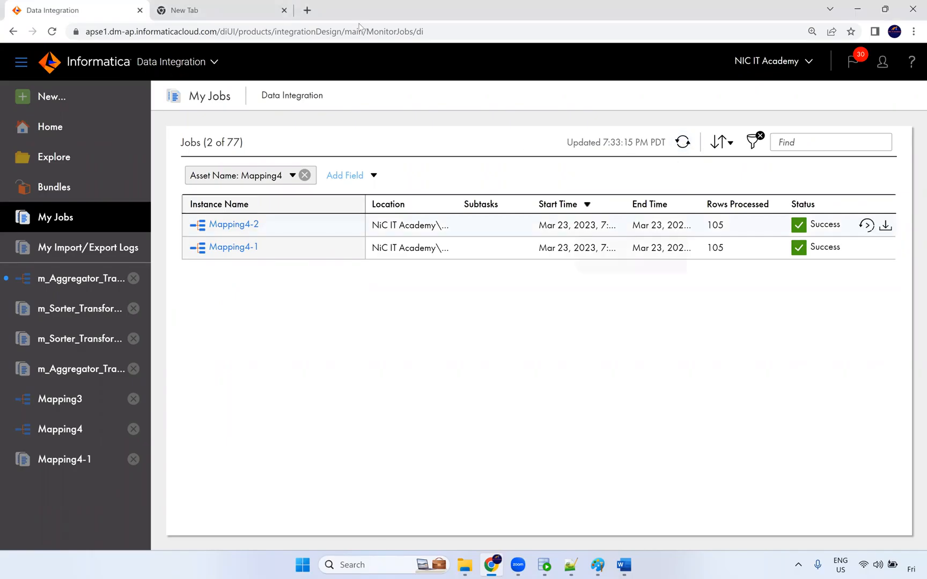
{"action": "left_click", "coordinate": [242, 225]}
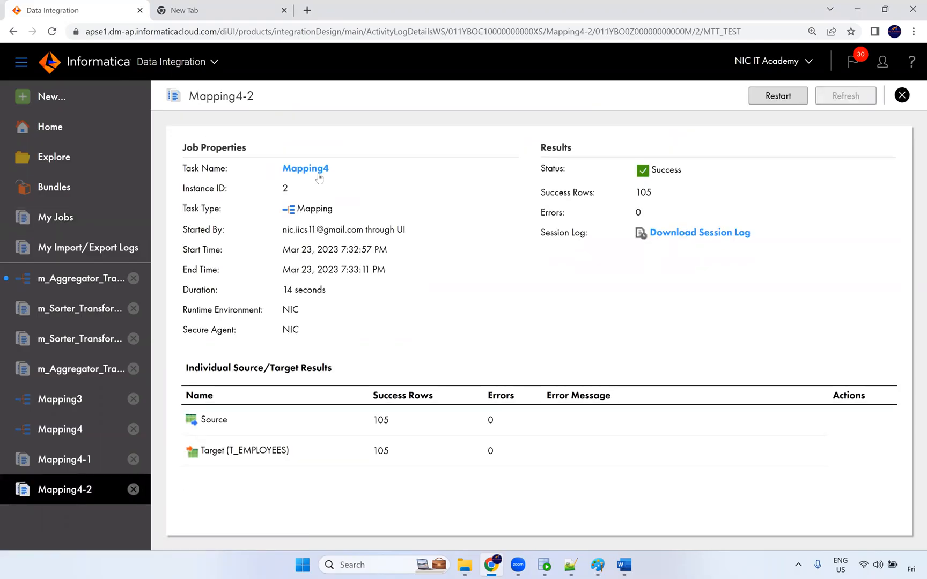
Step: Reopen Mapping4 from the job details and display the Expression transformation's field expressions in a maximized properties view
{"action": "left_click", "coordinate": [317, 170]}
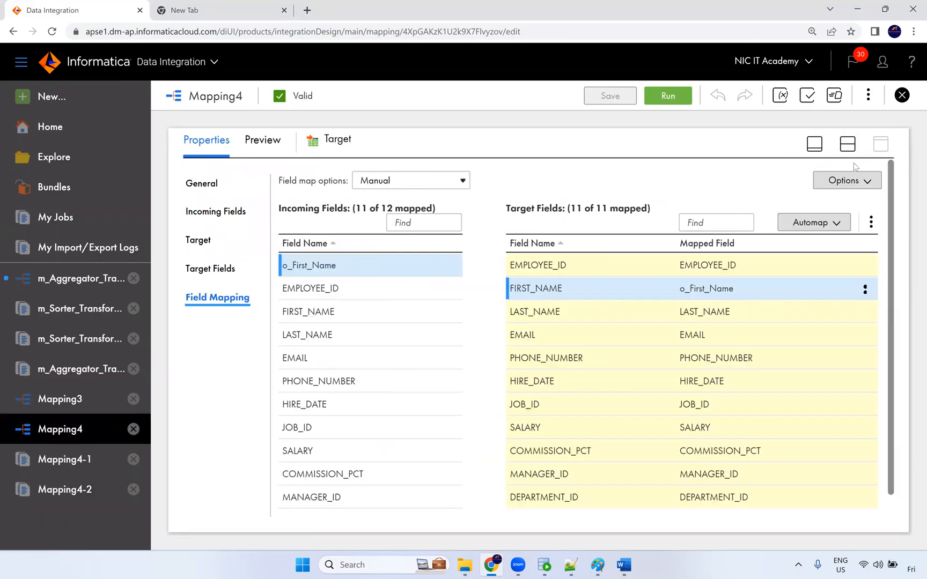
{"action": "left_click", "coordinate": [848, 142]}
{"action": "left_click", "coordinate": [375, 221]}
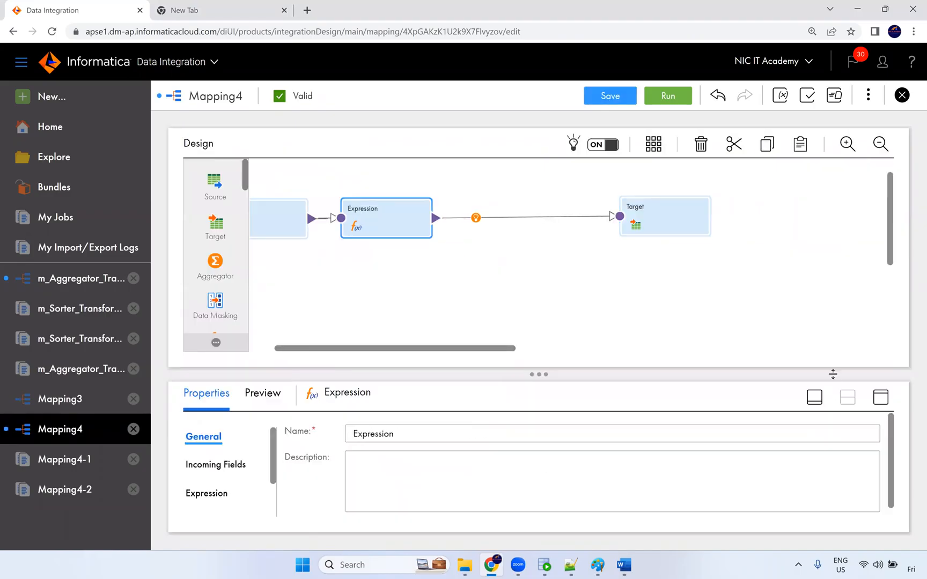
{"action": "left_click", "coordinate": [880, 397]}
{"action": "left_click", "coordinate": [208, 240]}
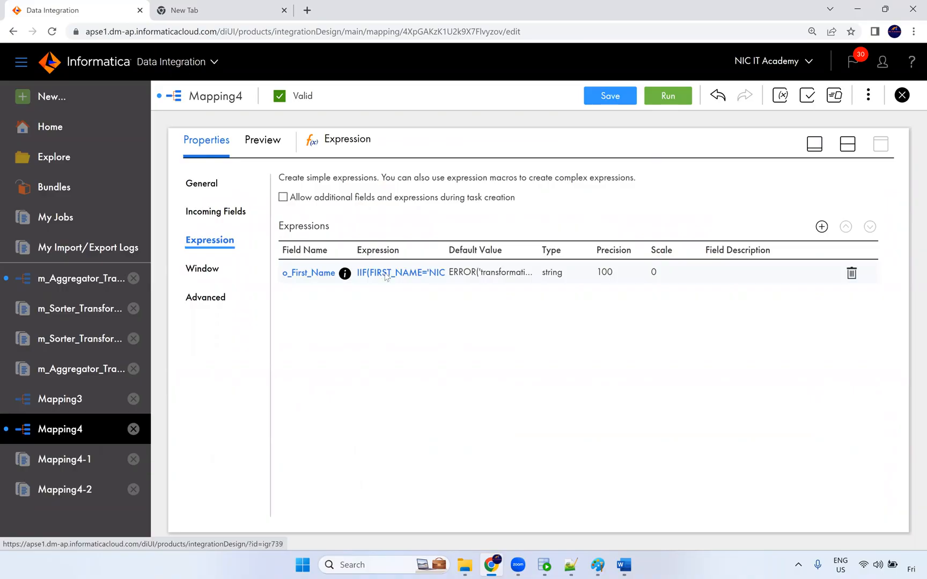
Step: Edit the o_First_Name expression so its condition compares upper(FIRST_NAME) with 'NIC IT ACADEMY', then validate and accept it
{"action": "left_click", "coordinate": [384, 274]}
{"action": "left_click", "coordinate": [523, 242]}
{"action": "left_click", "coordinate": [443, 241]}
{"action": "type", "text": "upper("}
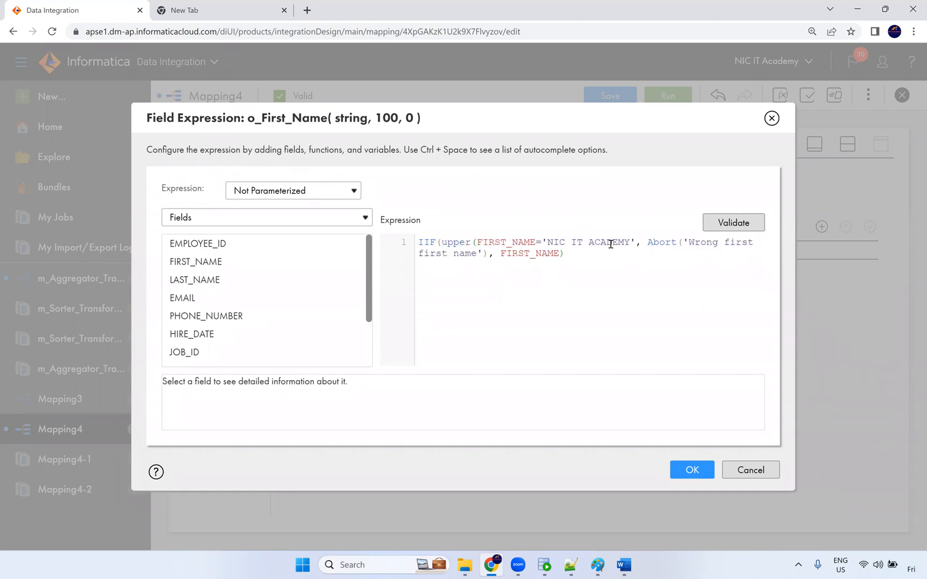
{"action": "type", "text": ")"}
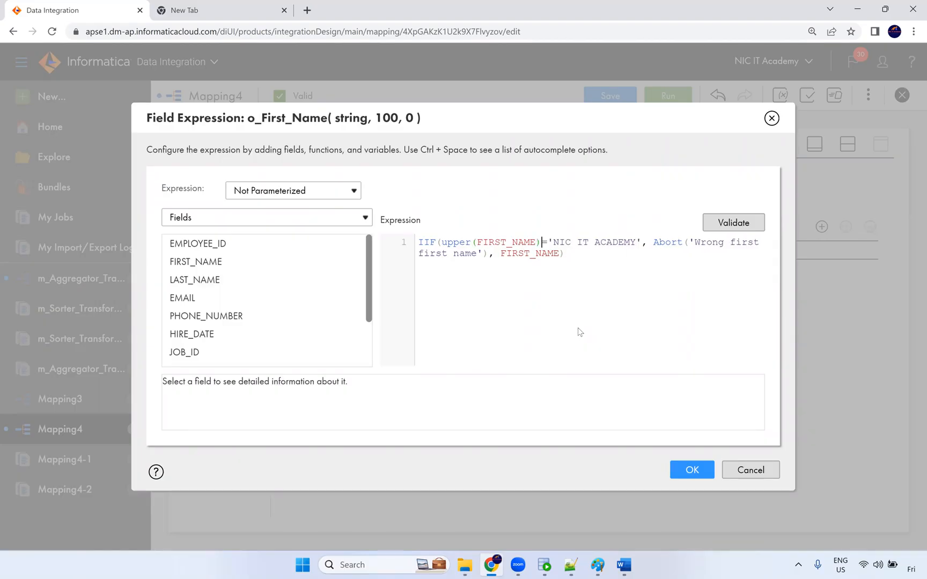
{"action": "left_click", "coordinate": [720, 226]}
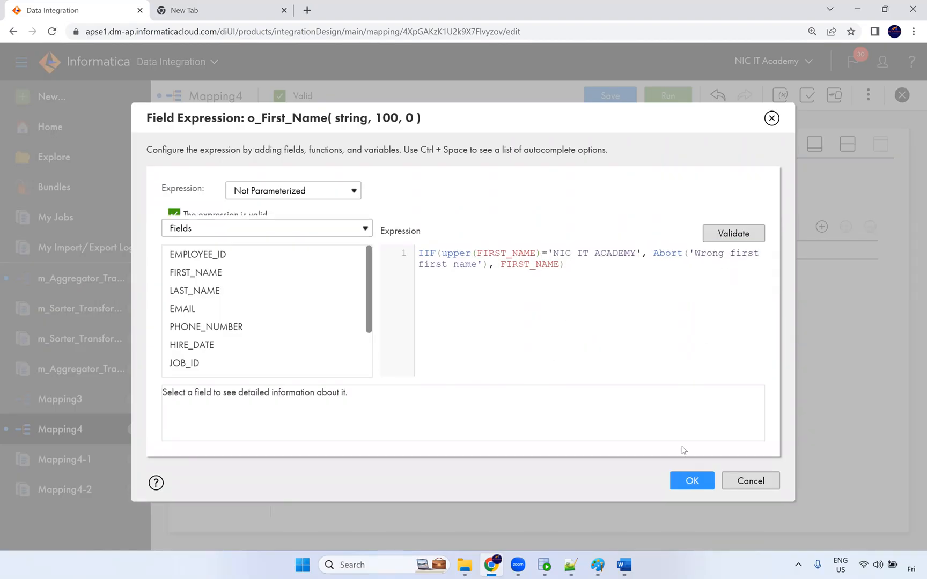
{"action": "left_click", "coordinate": [691, 488]}
Step: Save Mapping4 and run it in the NIC runtime environment
{"action": "left_click", "coordinate": [610, 96]}
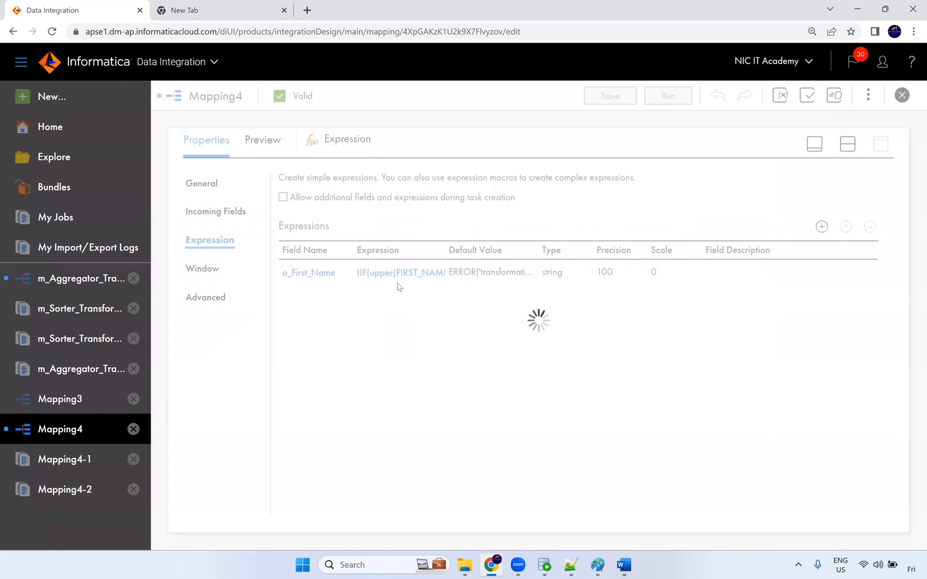
{"action": "left_click", "coordinate": [670, 98]}
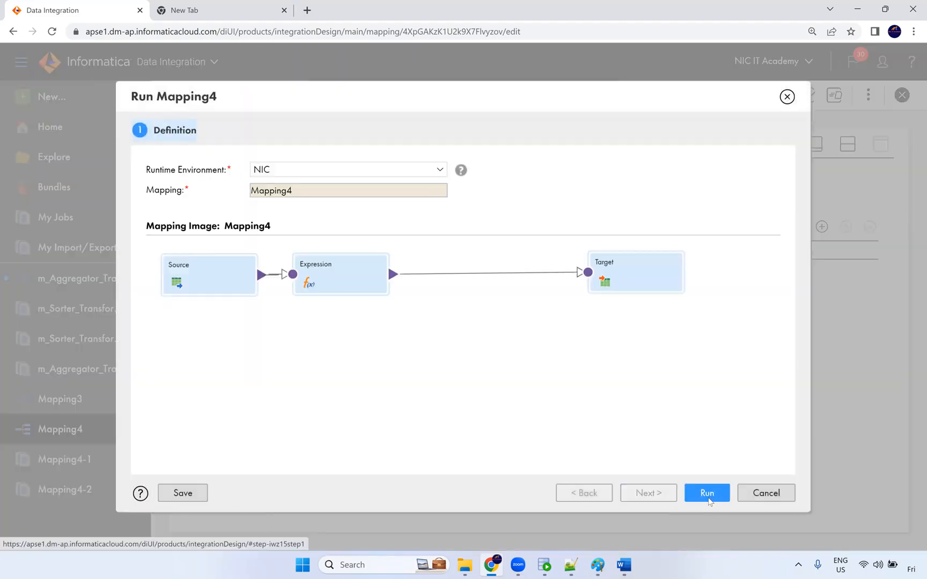
{"action": "left_click", "coordinate": [707, 494]}
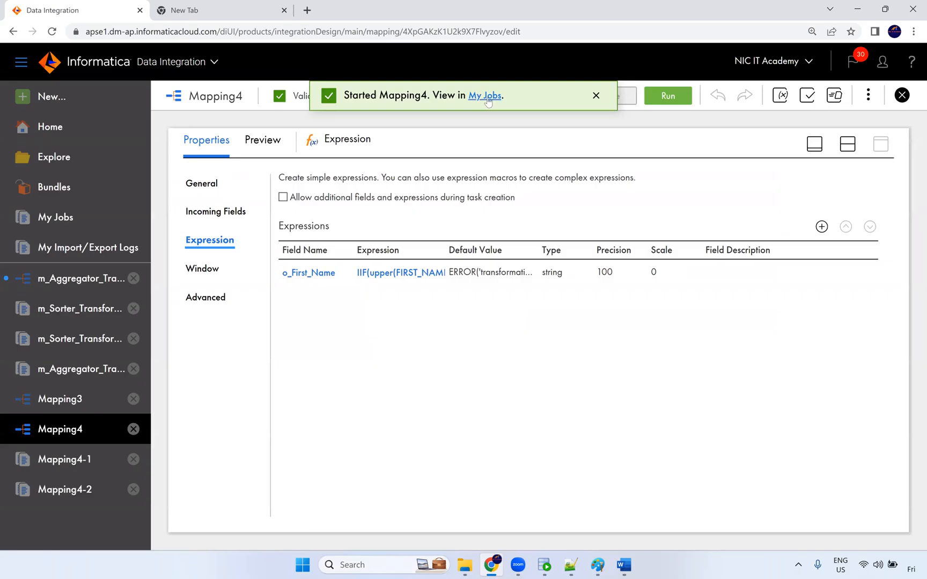
Step: Monitor the new run in My Jobs, refresh its status, and examine the status message of Mapping4-3
{"action": "left_click", "coordinate": [485, 98]}
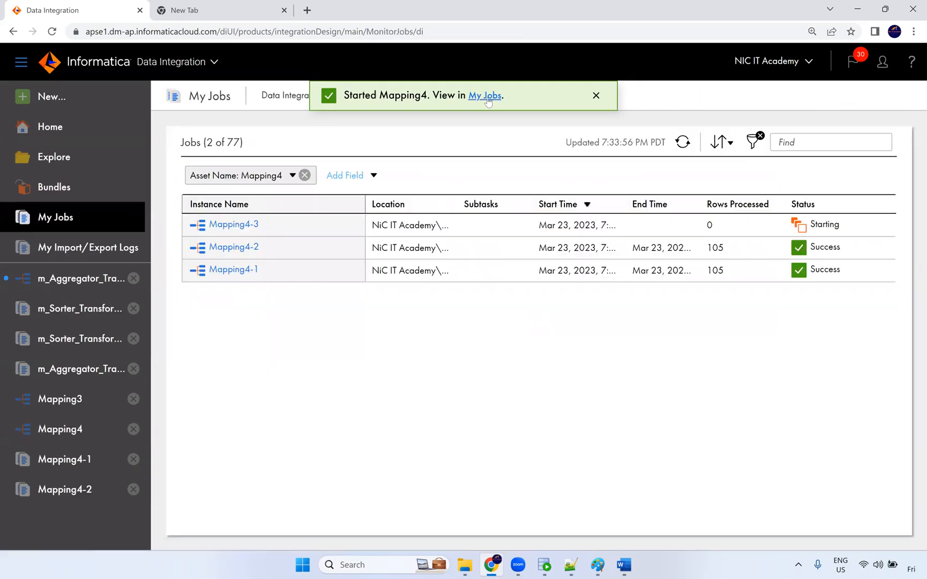
{"action": "triple_click", "coordinate": [487, 102]}
{"action": "left_click", "coordinate": [411, 81]}
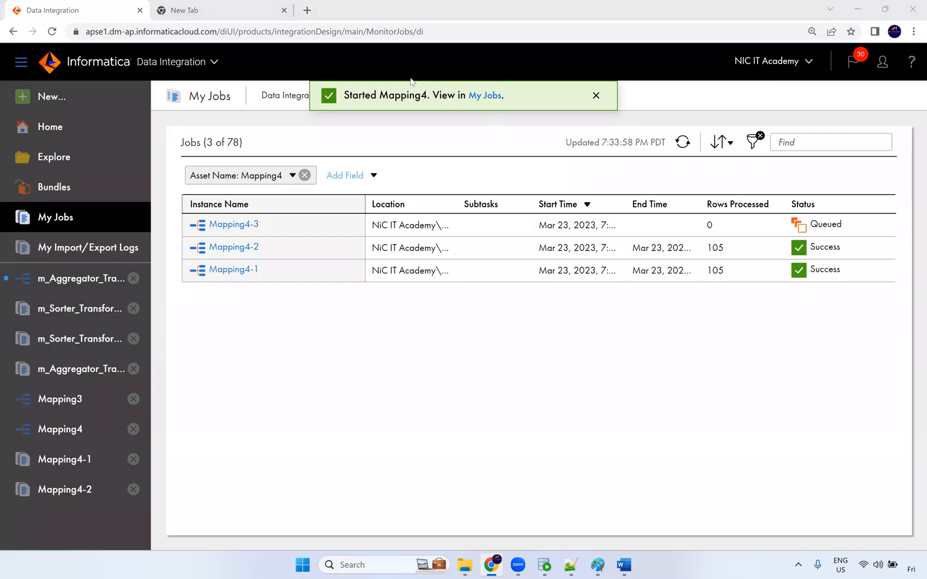
{"action": "left_click", "coordinate": [682, 142]}
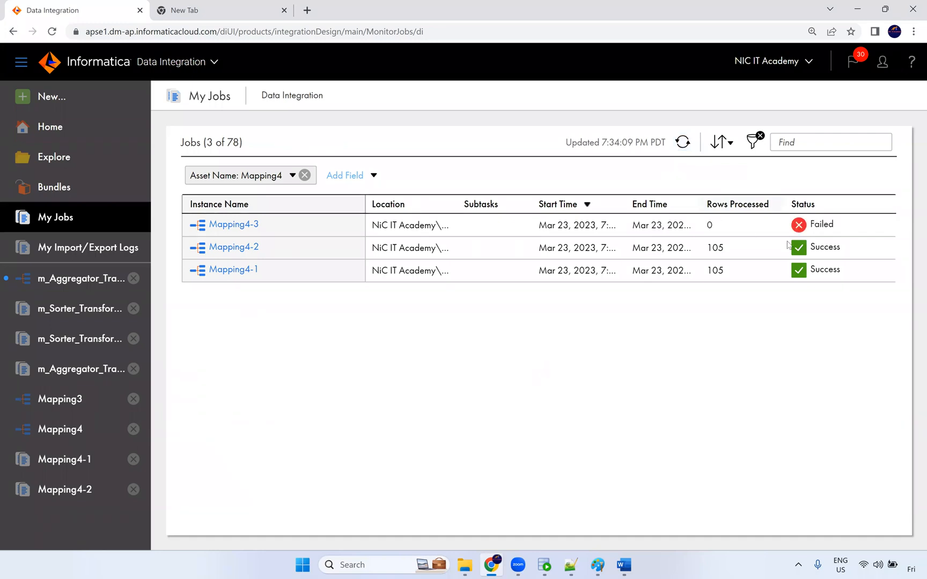
{"action": "mouse_move", "coordinate": [813, 231]}
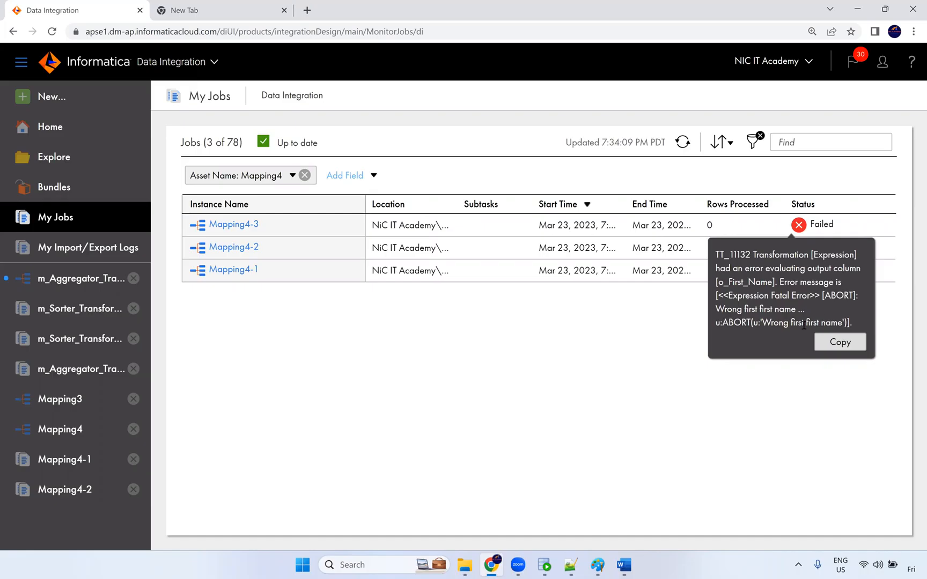
{"action": "left_click_drag", "start_coordinate": [758, 323], "coordinate": [842, 321]}
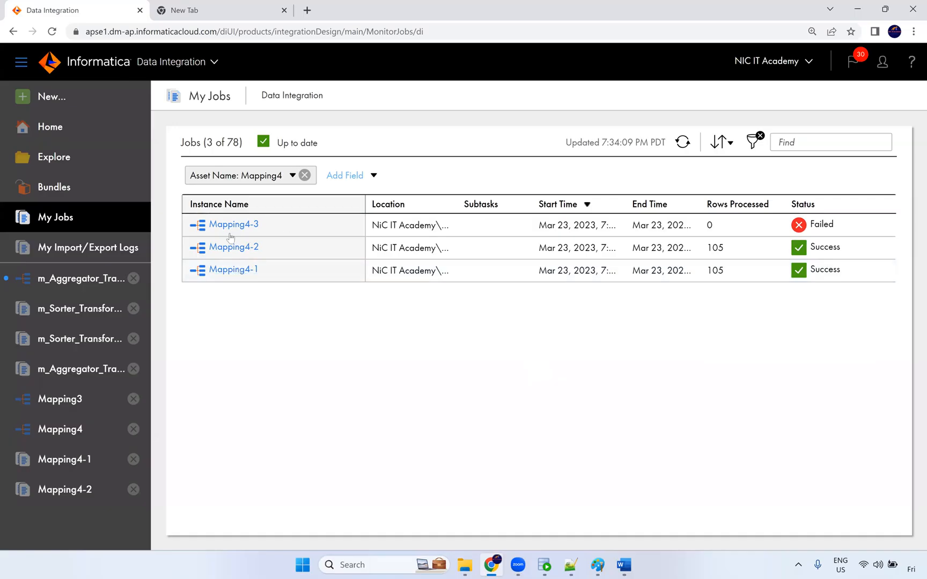
Step: Return to Mapping4, then switch to the Expression exercise document in Word and examine Exercise 5's reverse-order input and output values
{"action": "left_click", "coordinate": [68, 429]}
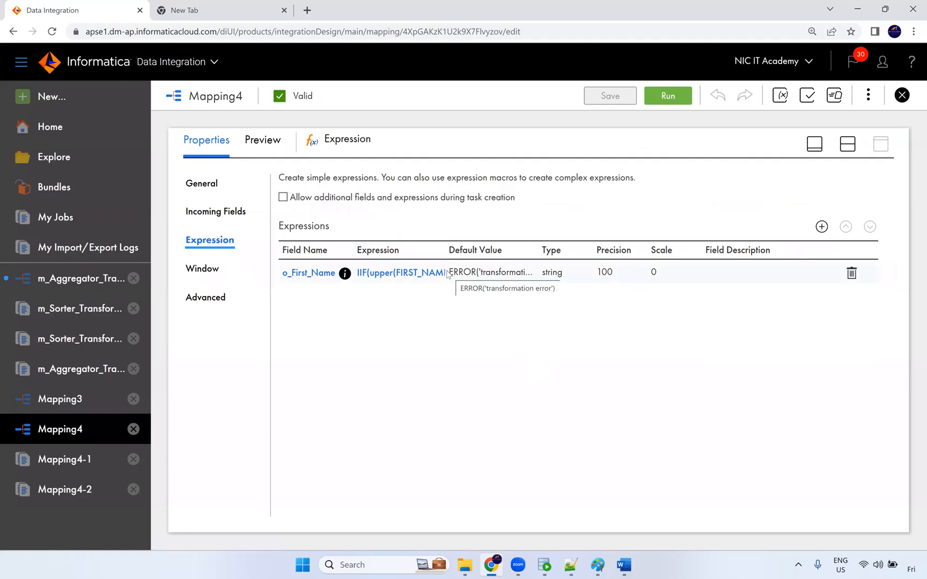
{"action": "left_click", "coordinate": [622, 566]}
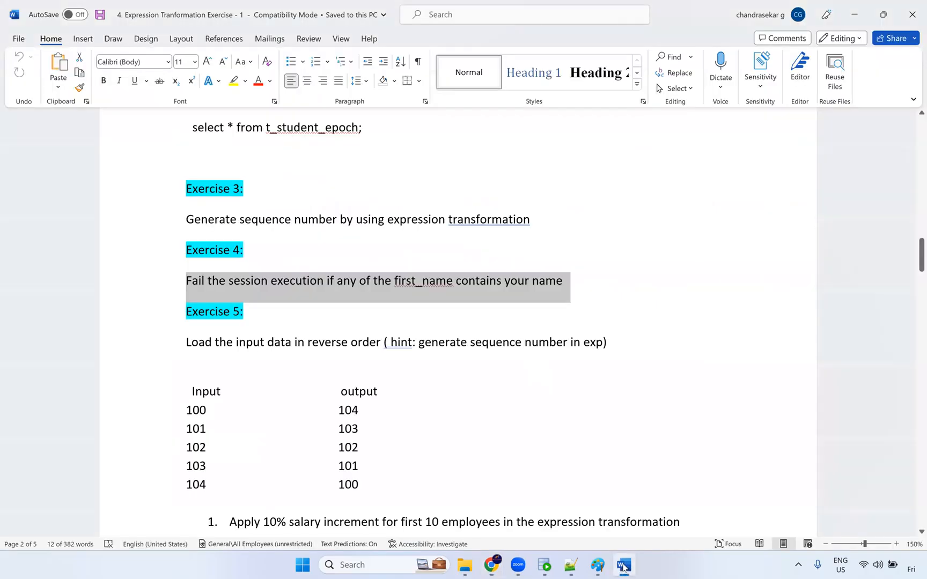
{"action": "scroll", "coordinate": [565, 385], "scroll_direction": "down", "scroll_amount": 1}
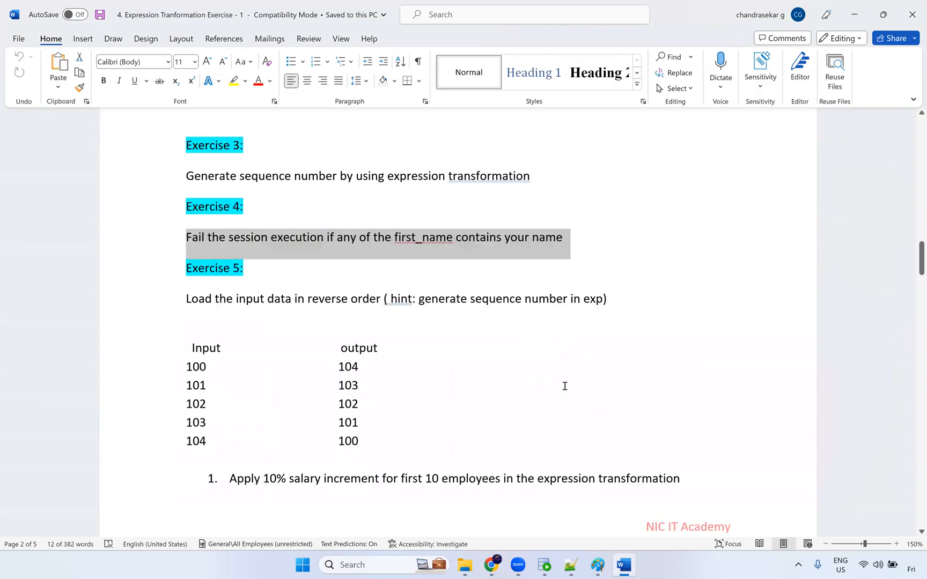
{"action": "double_click", "coordinate": [176, 362]}
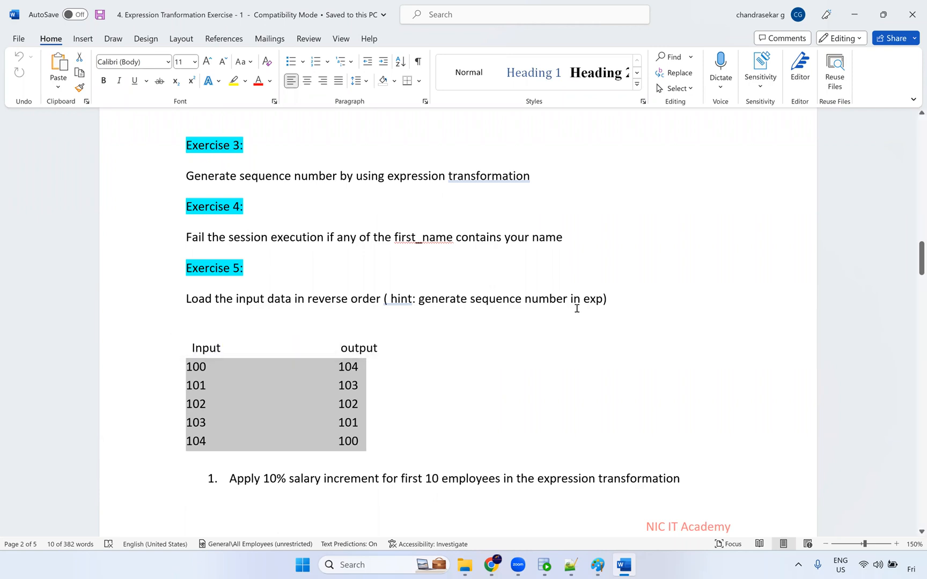
{"action": "left_click", "coordinate": [590, 300]}
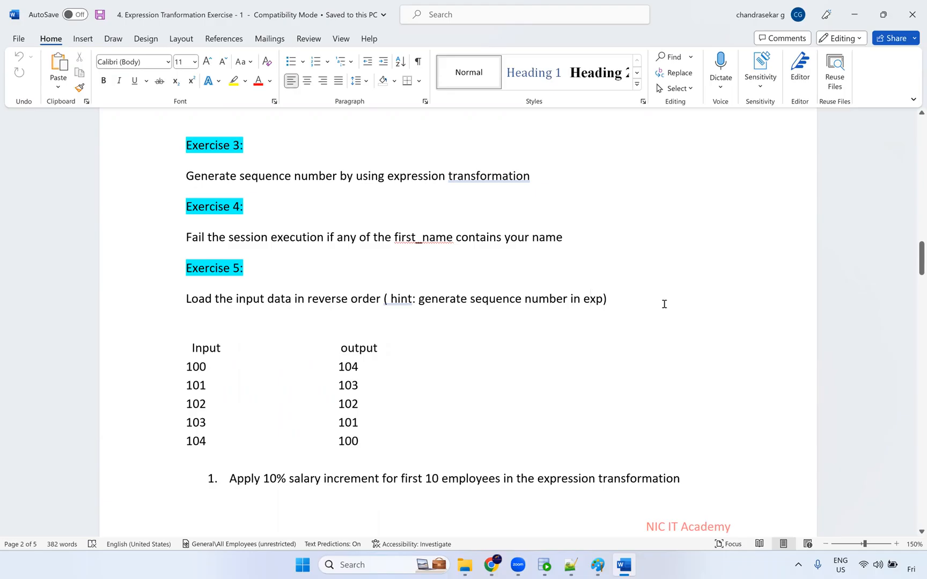
{"action": "left_click_drag", "start_coordinate": [391, 444], "coordinate": [164, 360]}
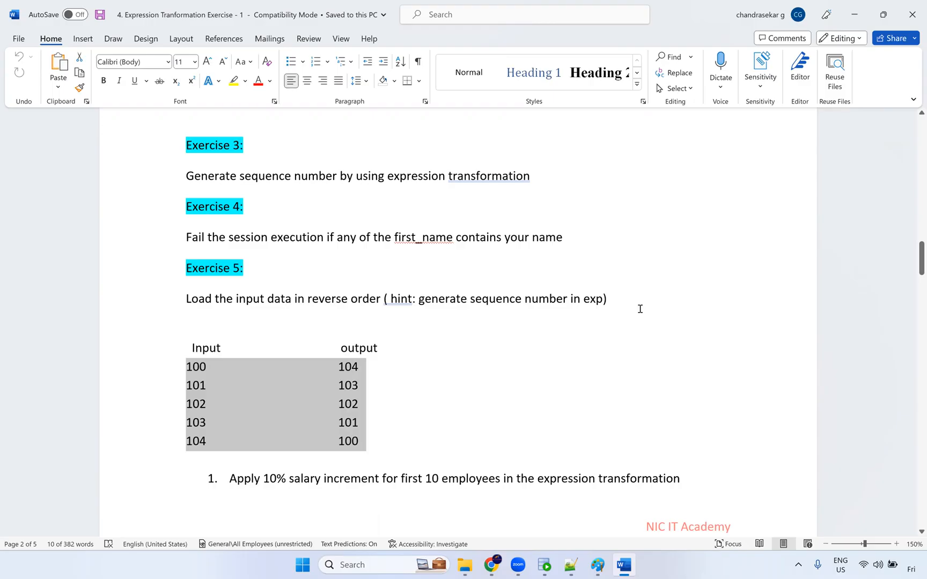
{"action": "scroll", "coordinate": [637, 310], "scroll_direction": "down", "scroll_amount": 3}
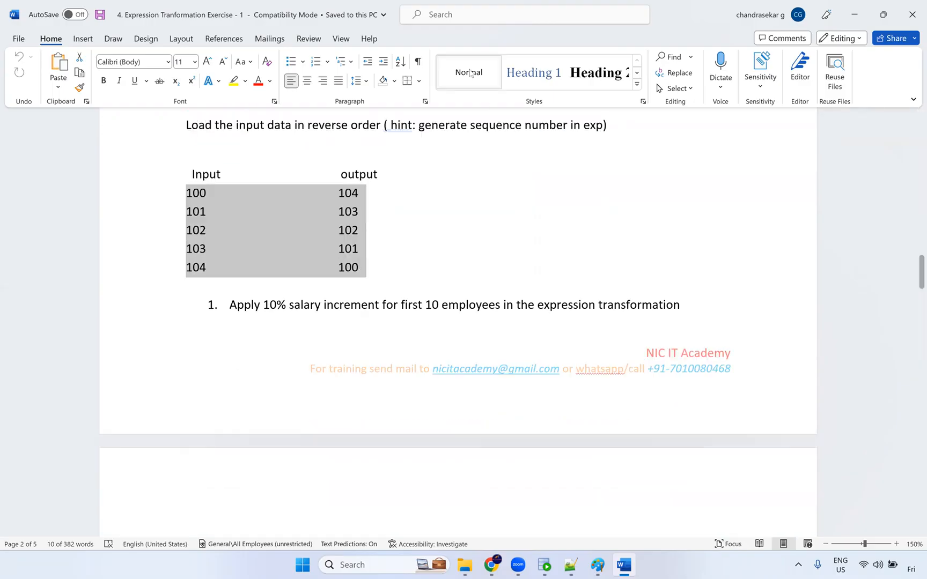
{"action": "left_click", "coordinate": [471, 74]}
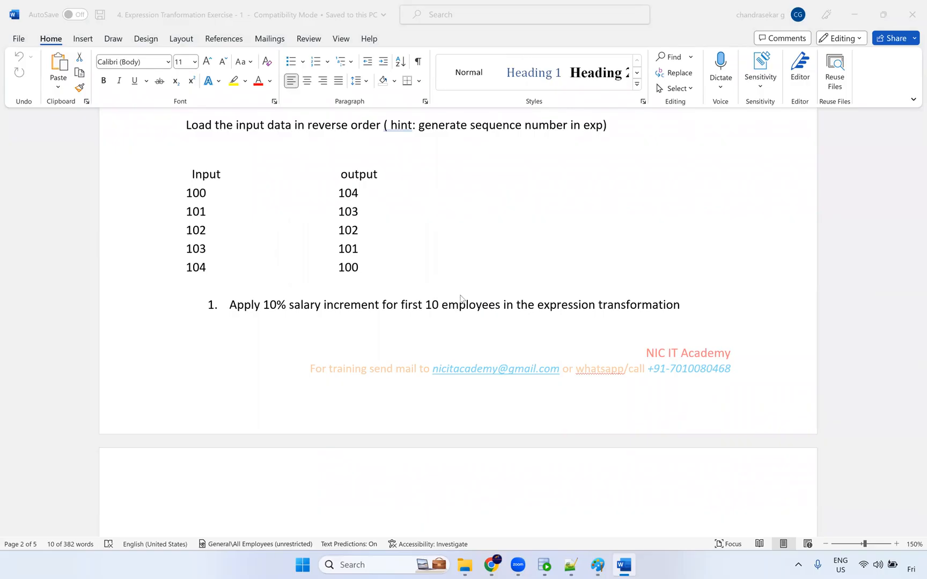
Step: Read through the remaining Expression exercises, examining Exercise 8's source and target columns and Exercise 9's cumulative salary task
{"action": "scroll", "coordinate": [481, 329], "scroll_direction": "down", "scroll_amount": 5}
{"action": "scroll", "coordinate": [481, 331], "scroll_direction": "down", "scroll_amount": 15}
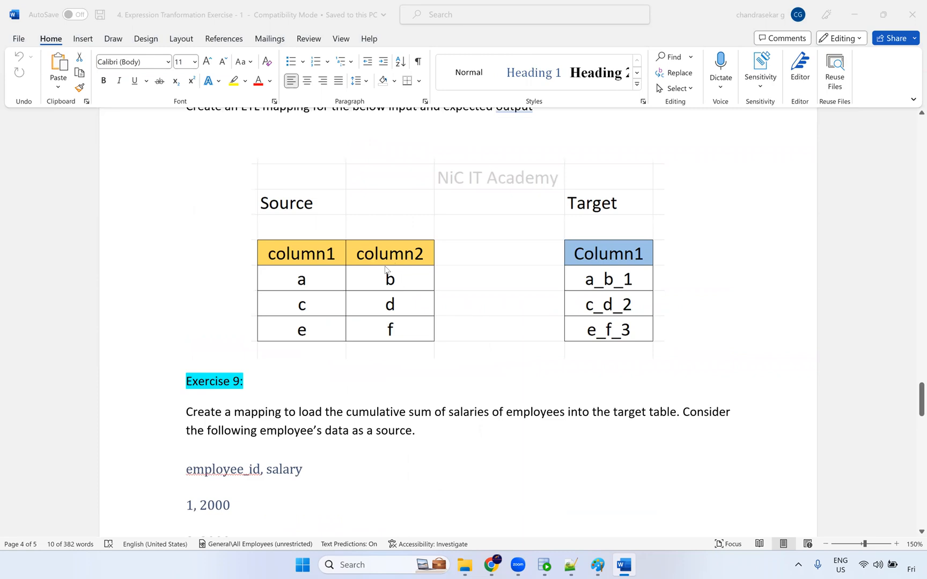
{"action": "scroll", "coordinate": [386, 268], "scroll_direction": "down", "scroll_amount": 2}
{"action": "scroll", "coordinate": [497, 285], "scroll_direction": "up", "scroll_amount": 2}
{"action": "scroll", "coordinate": [365, 386], "scroll_direction": "down", "scroll_amount": 2}
{"action": "scroll", "coordinate": [492, 308], "scroll_direction": "up", "scroll_amount": 5}
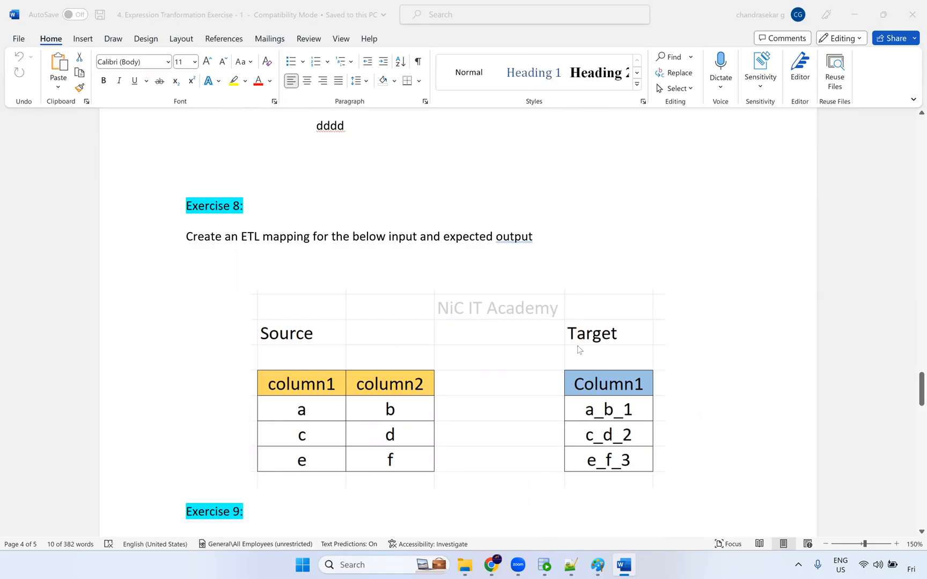
{"action": "scroll", "coordinate": [590, 364], "scroll_direction": "down", "scroll_amount": 3}
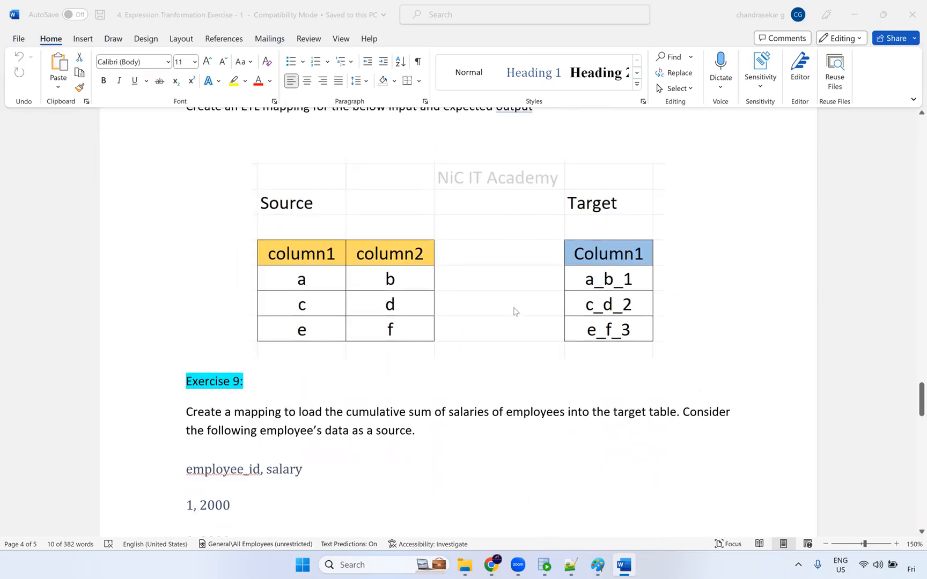
{"action": "scroll", "coordinate": [316, 268], "scroll_direction": "up", "scroll_amount": 4}
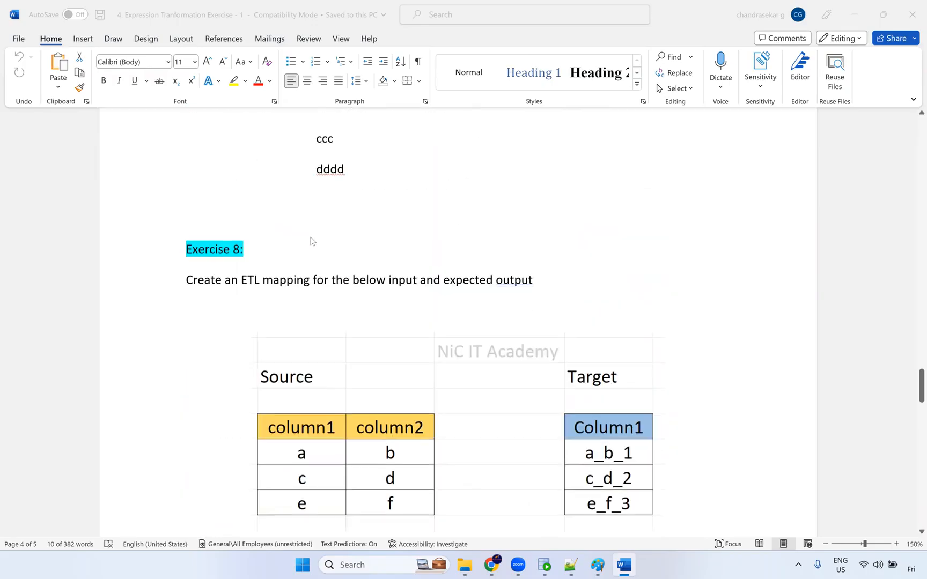
{"action": "scroll", "coordinate": [309, 252], "scroll_direction": "up", "scroll_amount": 3}
{"action": "scroll", "coordinate": [306, 269], "scroll_direction": "down", "scroll_amount": 9}
{"action": "scroll", "coordinate": [316, 341], "scroll_direction": "down", "scroll_amount": 5}
{"action": "scroll", "coordinate": [399, 331], "scroll_direction": "up", "scroll_amount": 11}
{"action": "scroll", "coordinate": [447, 343], "scroll_direction": "down", "scroll_amount": 4}
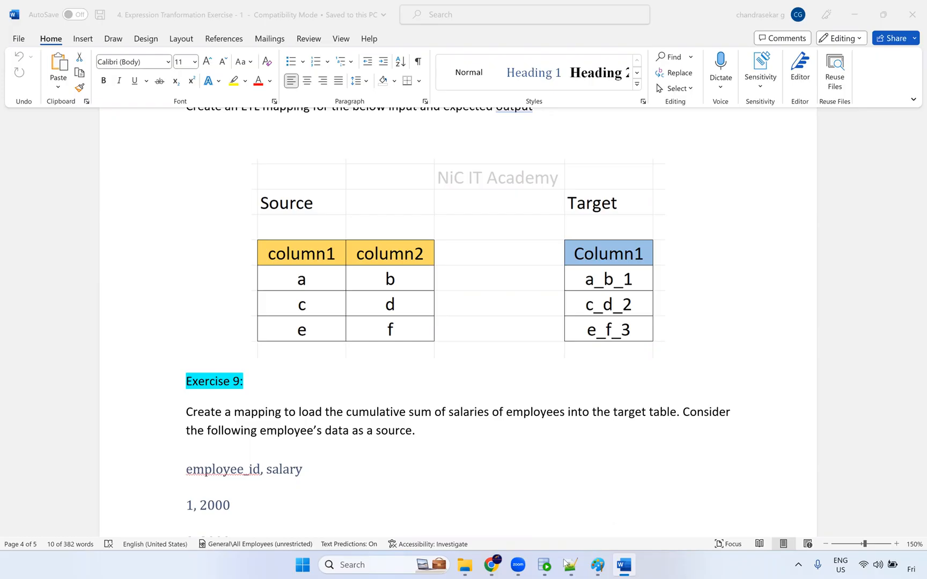
Step: Switch to the Router Transformation notes in Notepad++ and insert two blank lines below the underlined heading
{"action": "mouse_move", "coordinate": [570, 564]}
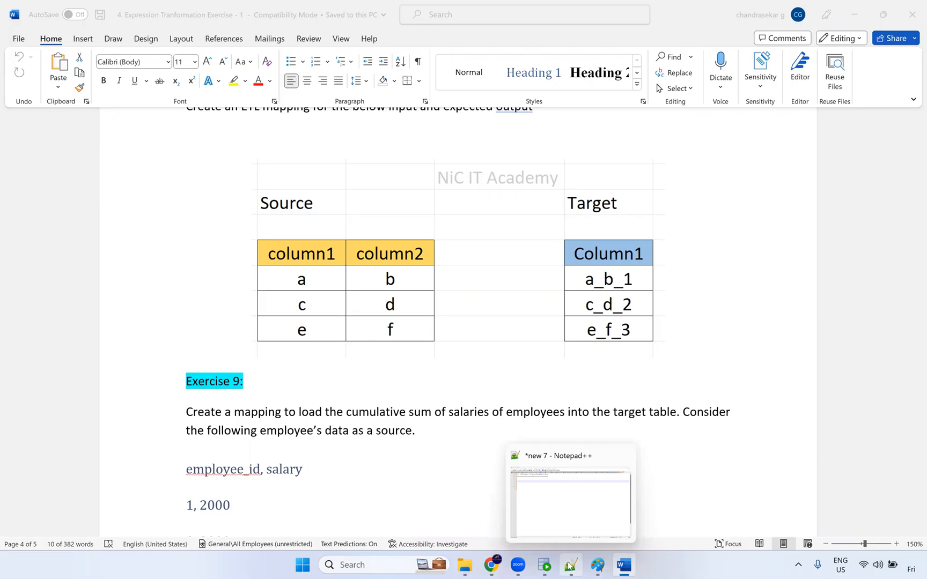
{"action": "left_click", "coordinate": [572, 566]}
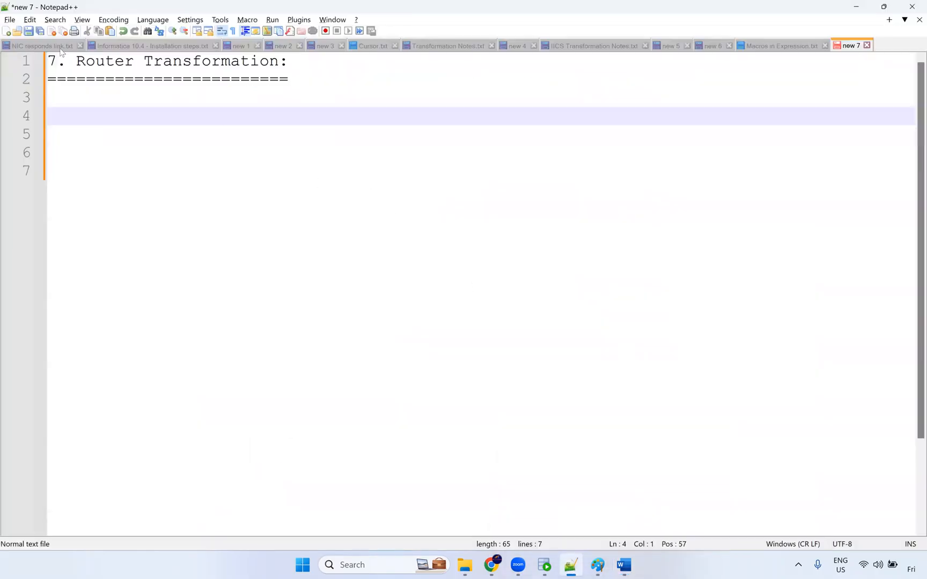
{"action": "left_click_drag", "start_coordinate": [57, 60], "coordinate": [43, 65]}
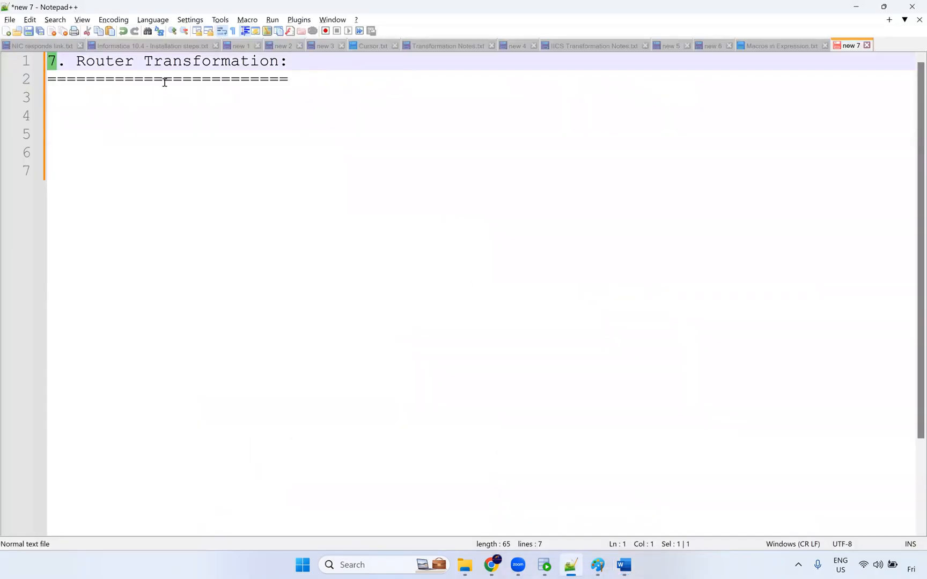
{"action": "left_click", "coordinate": [291, 86]}
{"action": "key", "text": "Return"}
{"action": "key", "text": "Return"}
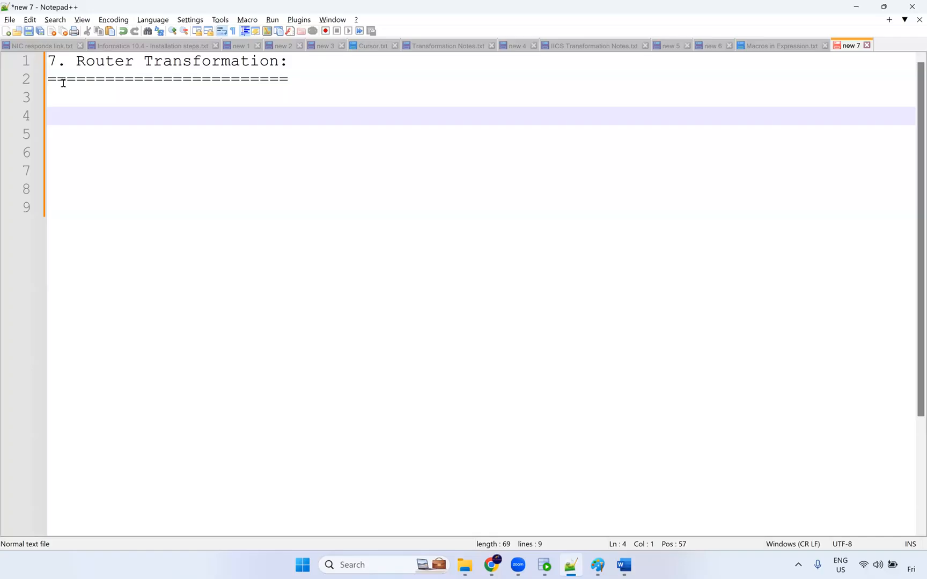
{"action": "key", "text": "Up"}
{"action": "key", "text": "Up"}
{"action": "key", "text": "Up"}
{"action": "key", "text": "Right"}
{"action": "key", "text": "Right"}
{"action": "key", "text": "Right"}
{"action": "key", "text": "BackSpace"}
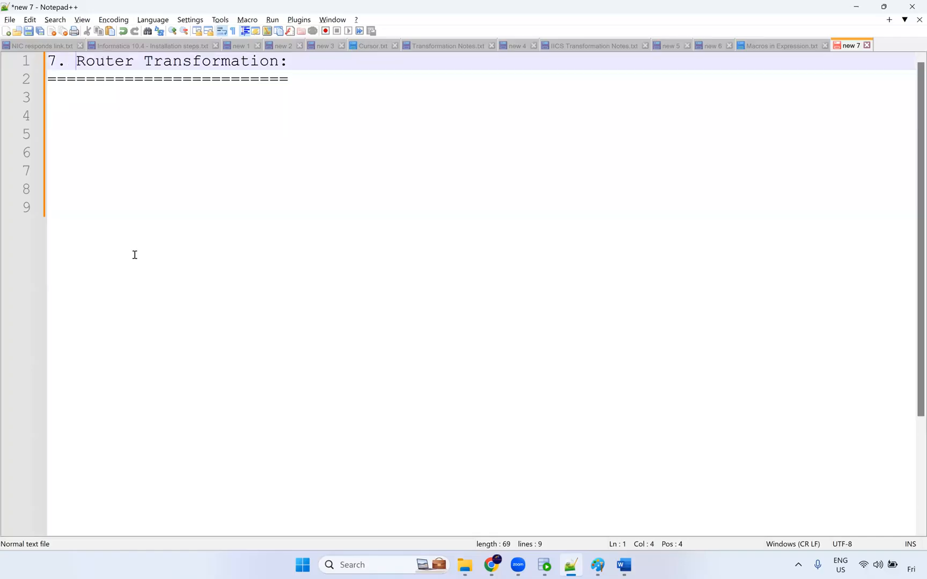
Step: In File Explorer, go to the 8. Router Transformation folder under IICS Documents and open the "8. Router Tranformation Exercise" PDF
{"action": "left_click", "coordinate": [461, 568]}
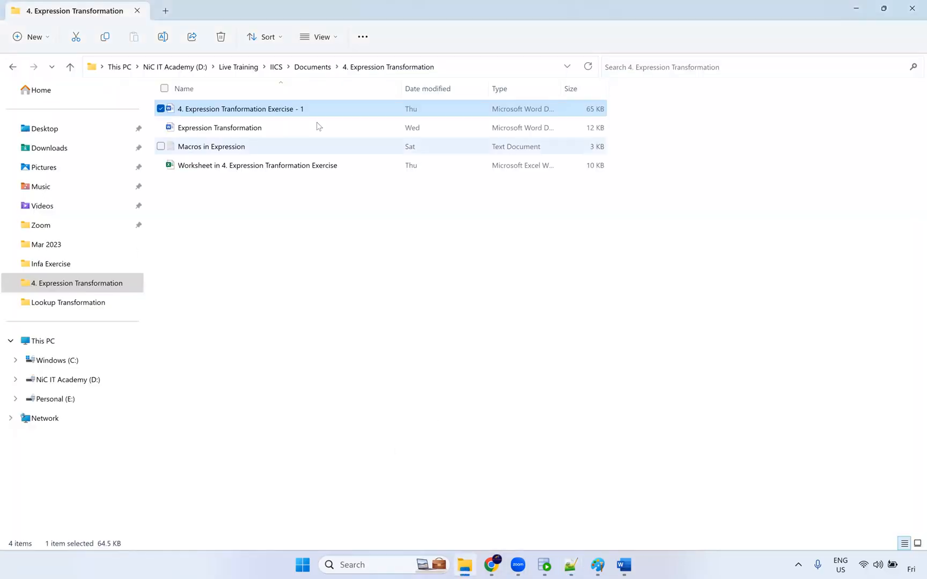
{"action": "left_click", "coordinate": [313, 68]}
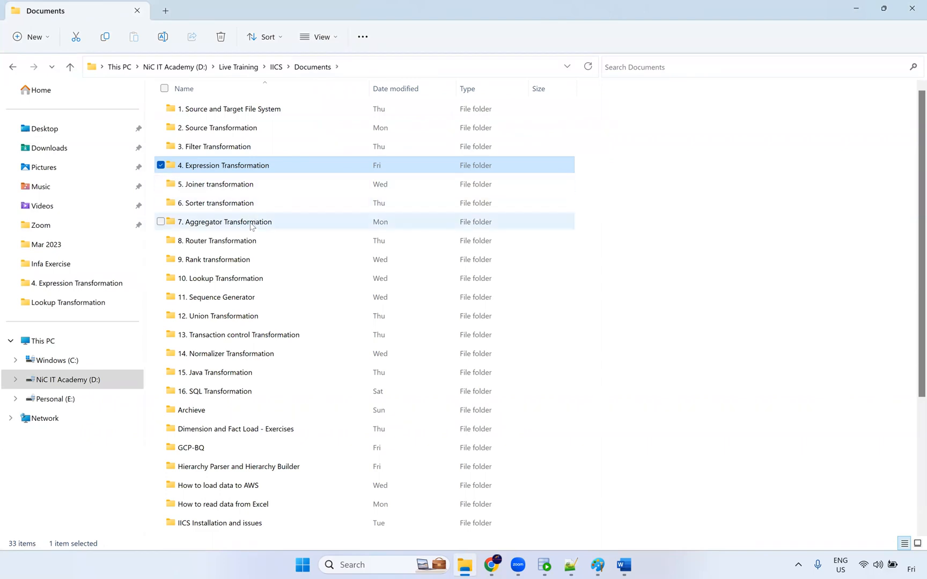
{"action": "left_click", "coordinate": [246, 242]}
{"action": "double_click", "coordinate": [245, 242]}
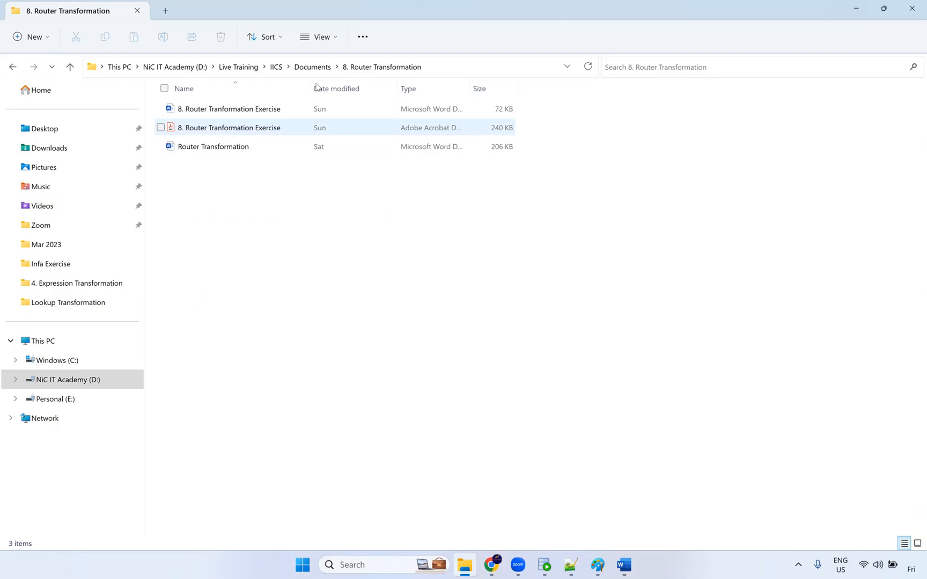
{"action": "double_click", "coordinate": [238, 129]}
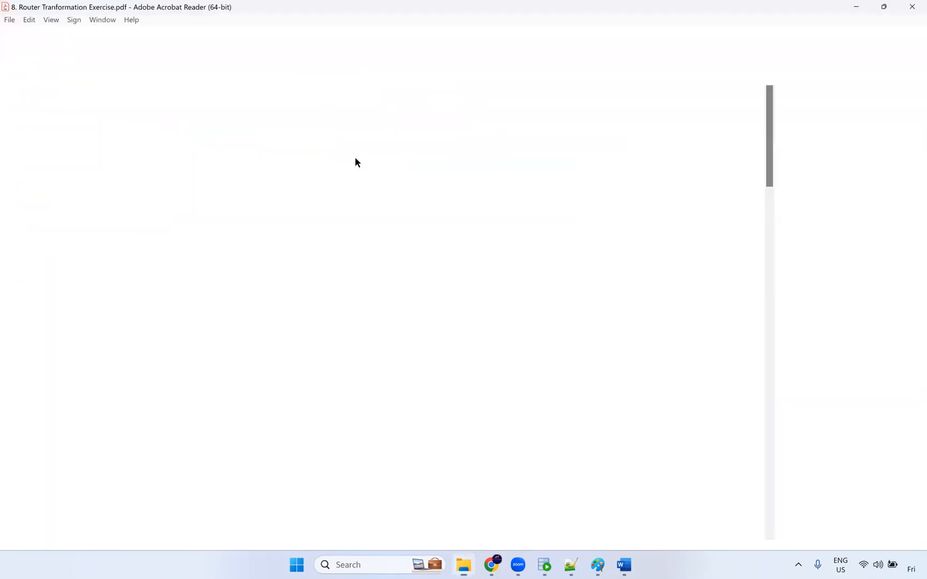
Step: Read Router Exercises 1 to 4 in the PDF, then close the PDF and the folder window
{"action": "scroll", "coordinate": [392, 178], "scroll_direction": "down", "scroll_amount": 2}
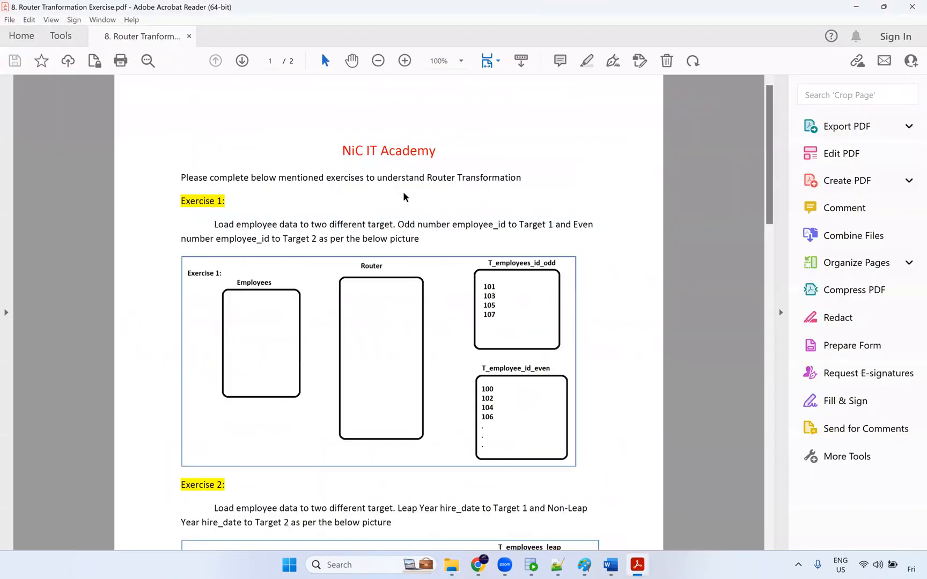
{"action": "scroll", "coordinate": [408, 198], "scroll_direction": "down", "scroll_amount": 1}
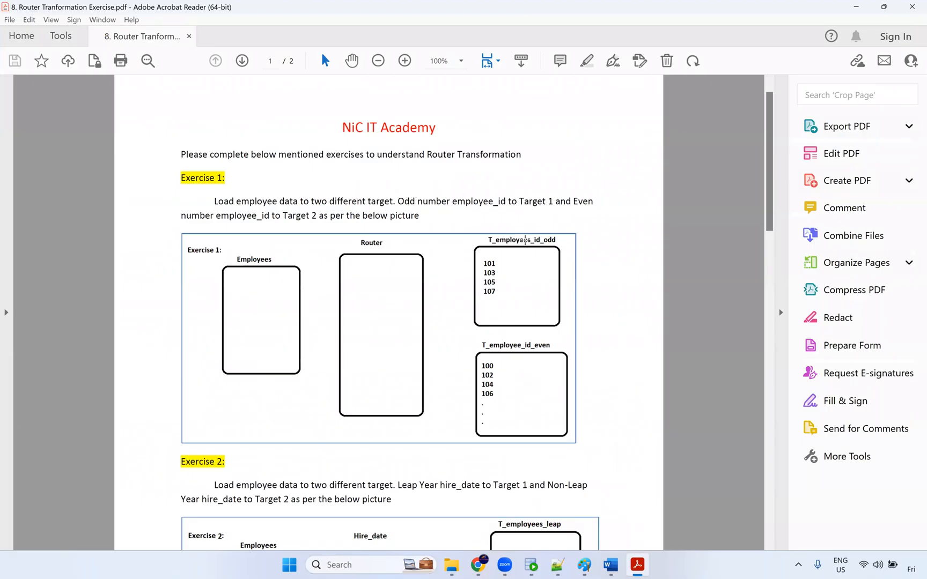
{"action": "scroll", "coordinate": [551, 385], "scroll_direction": "down", "scroll_amount": 5}
{"action": "scroll", "coordinate": [555, 394], "scroll_direction": "down", "scroll_amount": 10}
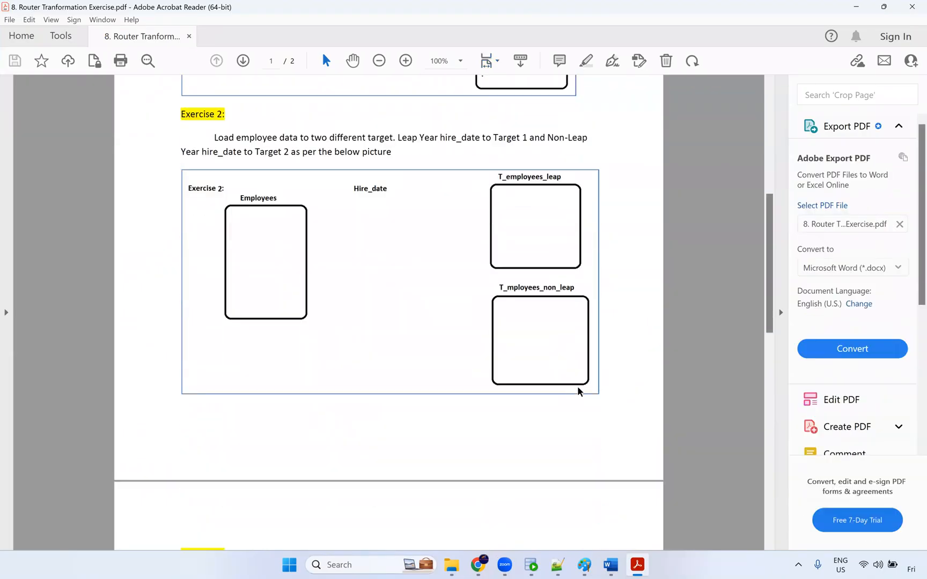
{"action": "scroll", "coordinate": [571, 399], "scroll_direction": "down", "scroll_amount": 8}
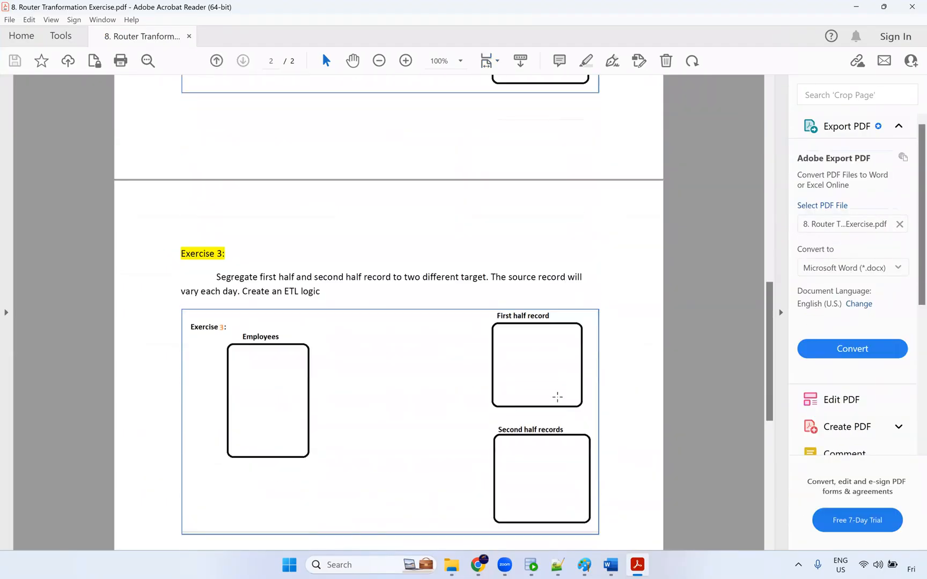
{"action": "scroll", "coordinate": [535, 351], "scroll_direction": "down", "scroll_amount": 3}
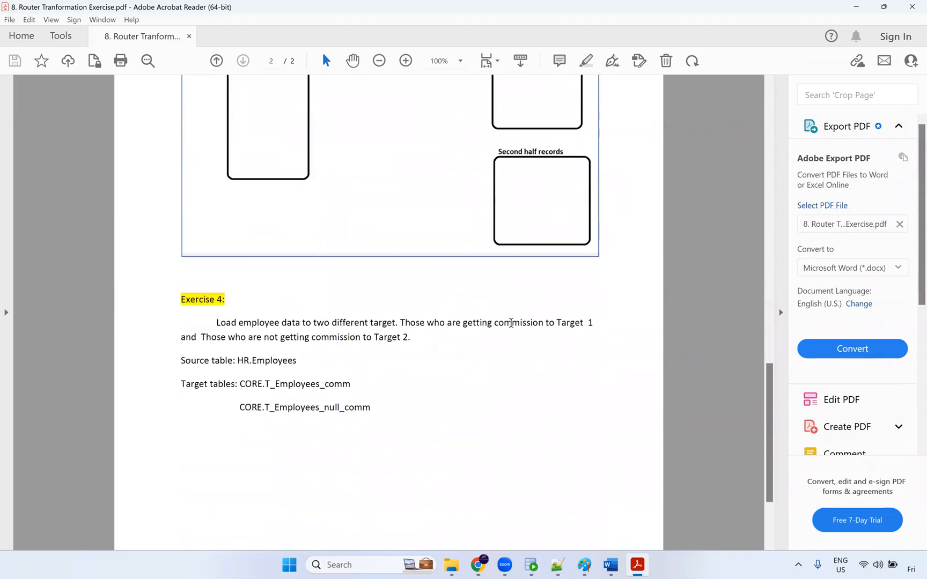
{"action": "scroll", "coordinate": [269, 424], "scroll_direction": "down", "scroll_amount": 1}
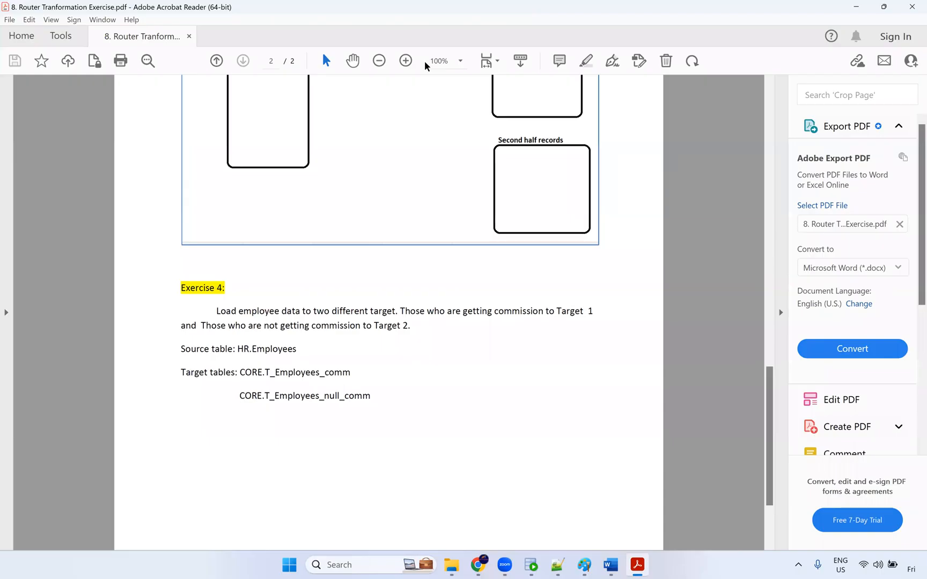
{"action": "left_click", "coordinate": [911, 6]}
{"action": "left_click", "coordinate": [313, 320]}
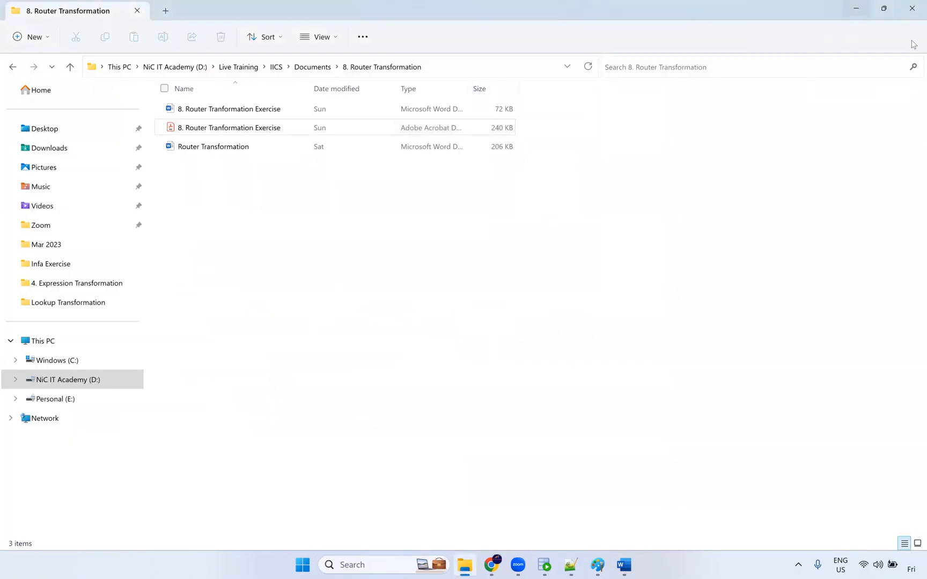
{"action": "left_click", "coordinate": [913, 9]}
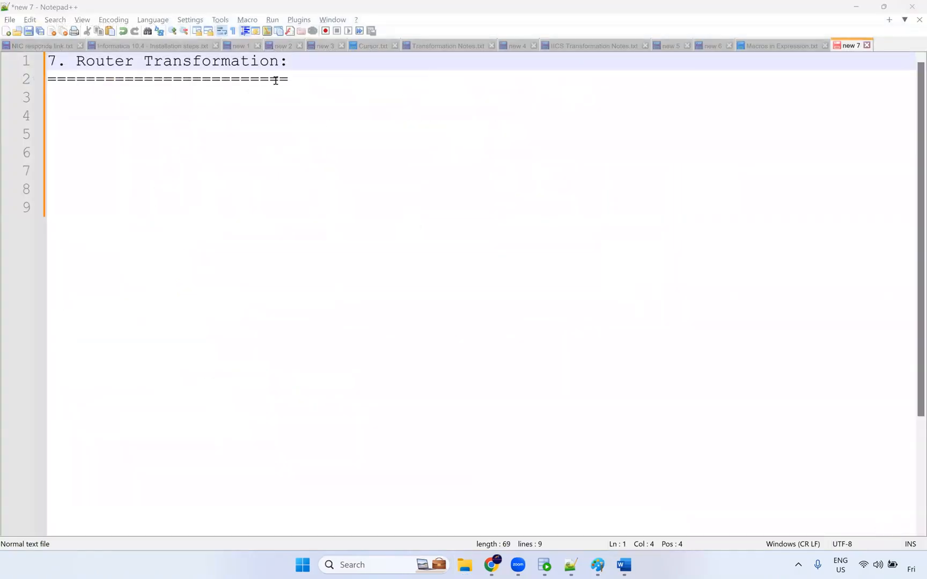
Step: Select the Router Transformation heading with its underline in the notes and check 27 March 2023 in the system calendar
{"action": "left_click_drag", "start_coordinate": [292, 79], "coordinate": [5, 64]}
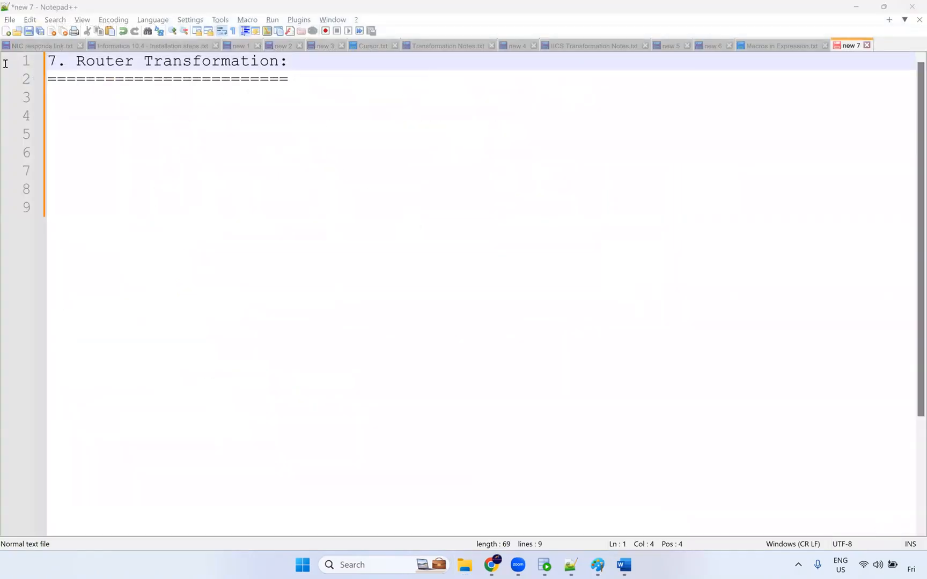
{"action": "left_click", "coordinate": [911, 567]}
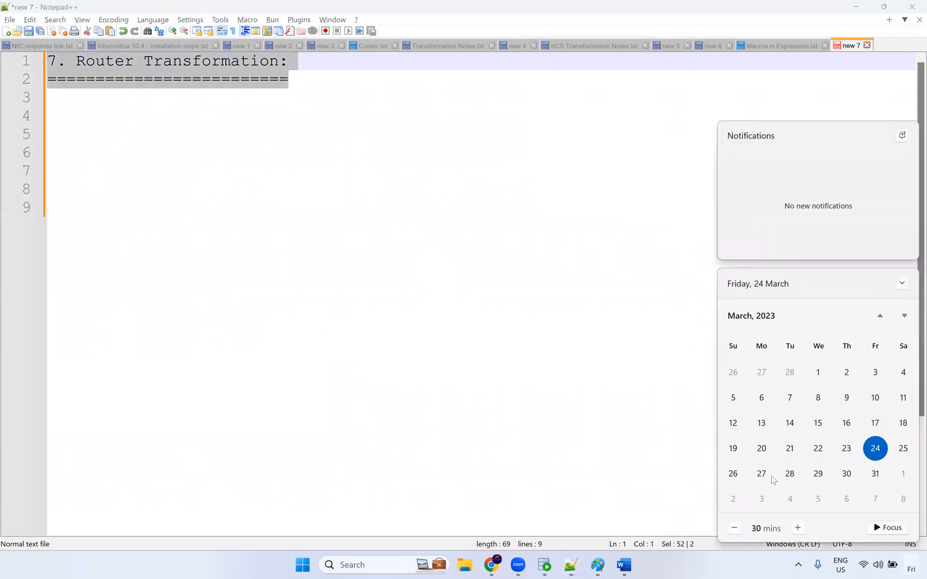
{"action": "left_click", "coordinate": [767, 476]}
{"action": "left_click", "coordinate": [461, 53]}
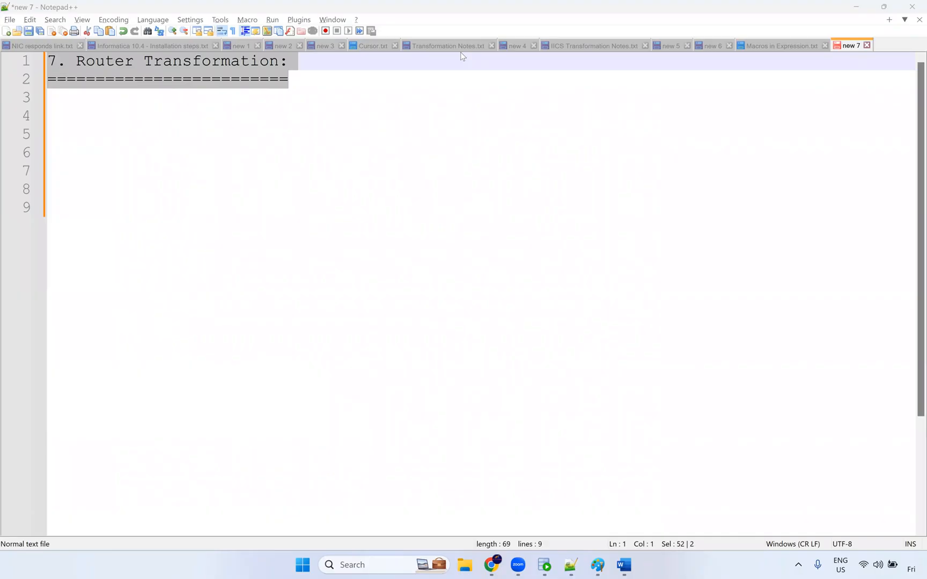
Step: Switch back to the Expression exercise document in Word and return to Exercise 1's phone number formatting task
{"action": "left_click", "coordinate": [625, 564]}
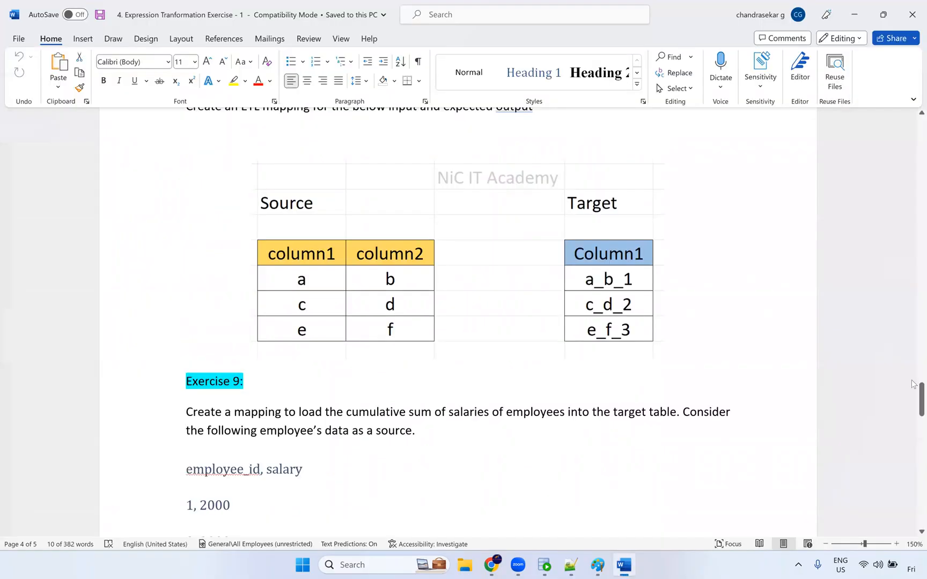
{"action": "left_click_drag", "start_coordinate": [919, 394], "coordinate": [914, 150]}
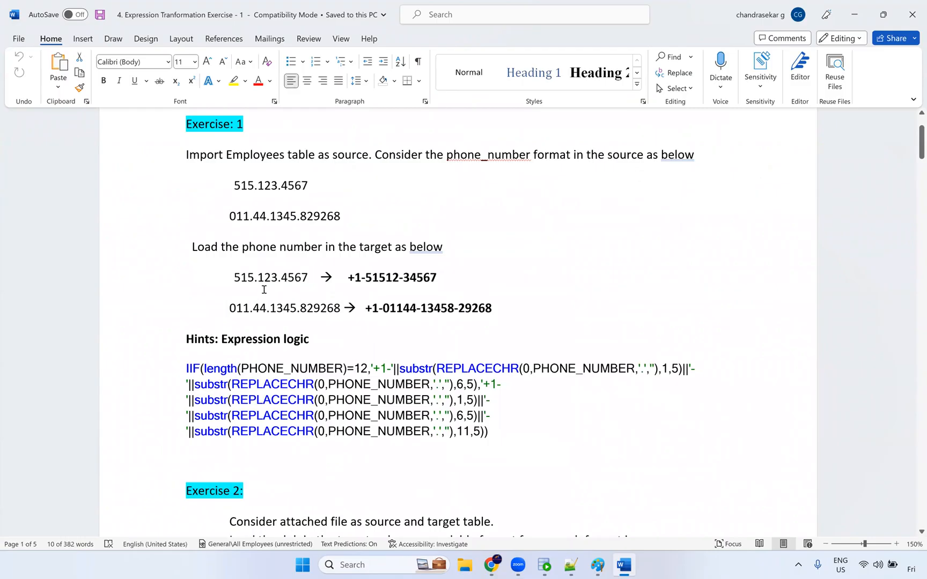
Step: Compare Exercise 1's two source phone number formats with the format required in the target
{"action": "left_click_drag", "start_coordinate": [234, 278], "coordinate": [304, 278]}
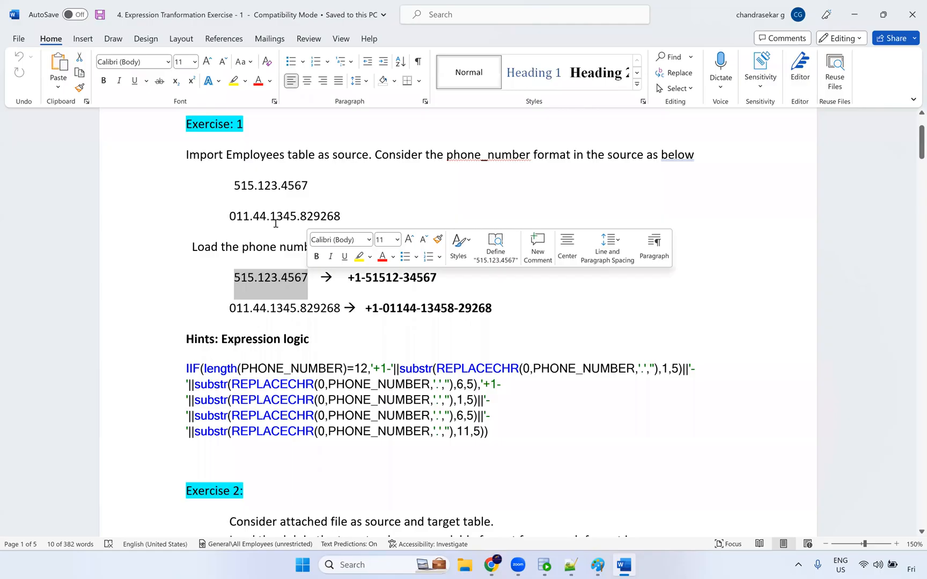
{"action": "left_click_drag", "start_coordinate": [234, 186], "coordinate": [308, 186]}
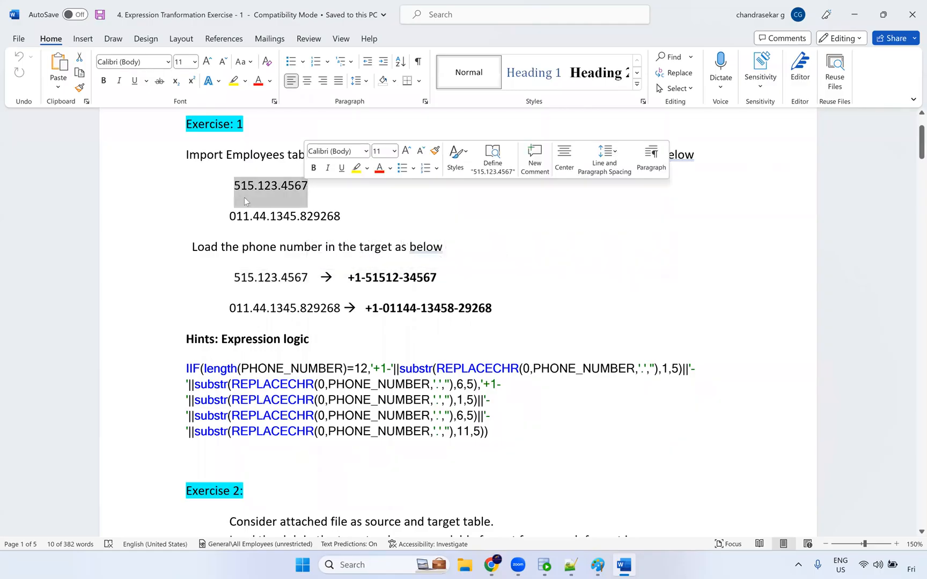
{"action": "left_click", "coordinate": [236, 214]}
{"action": "double_click", "coordinate": [226, 217]}
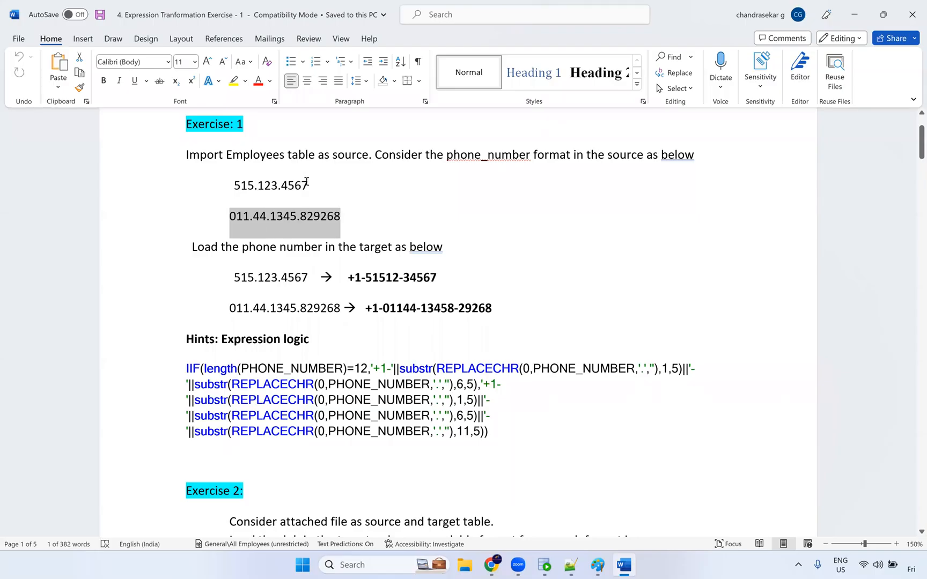
{"action": "double_click", "coordinate": [249, 184]}
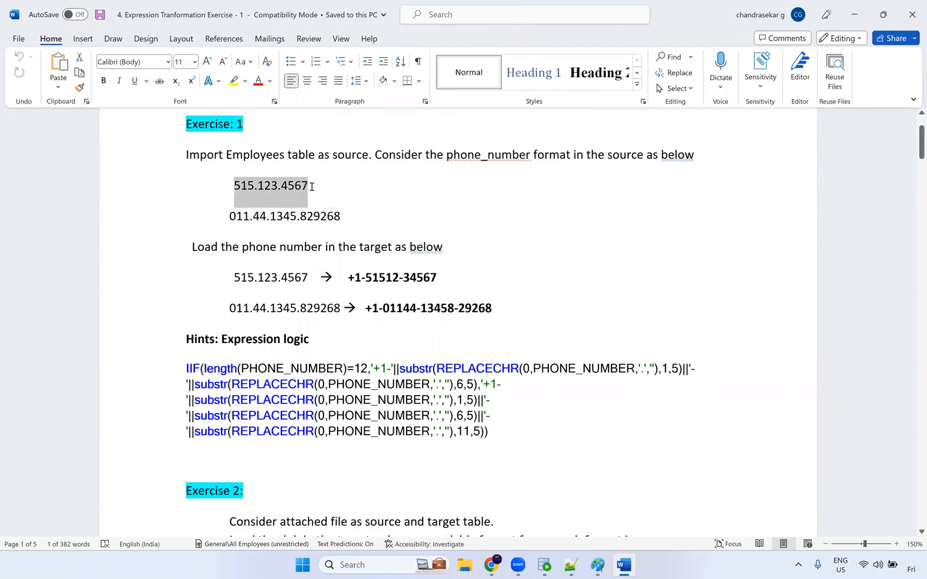
{"action": "left_click", "coordinate": [332, 195]}
{"action": "type", "text": "-"}
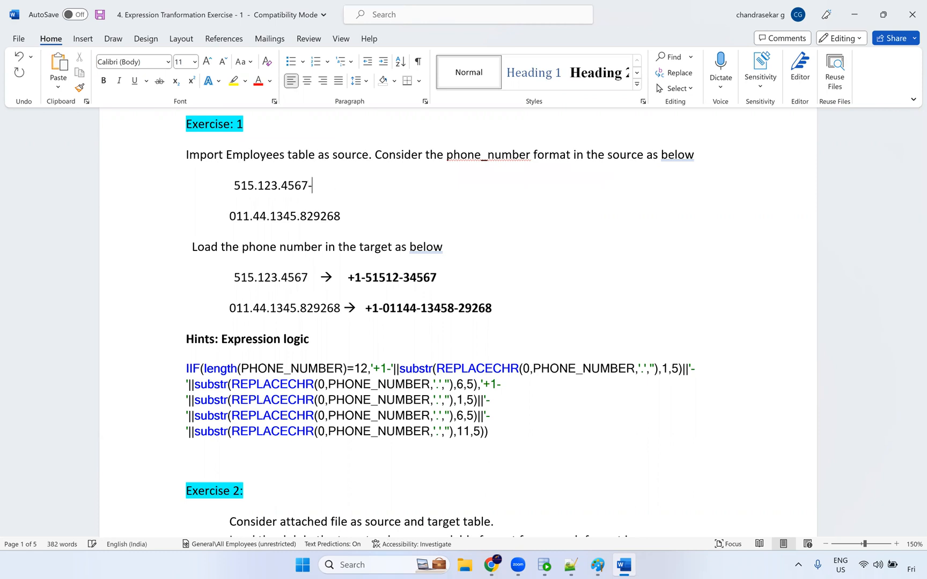
{"action": "key", "text": "BackSpace"}
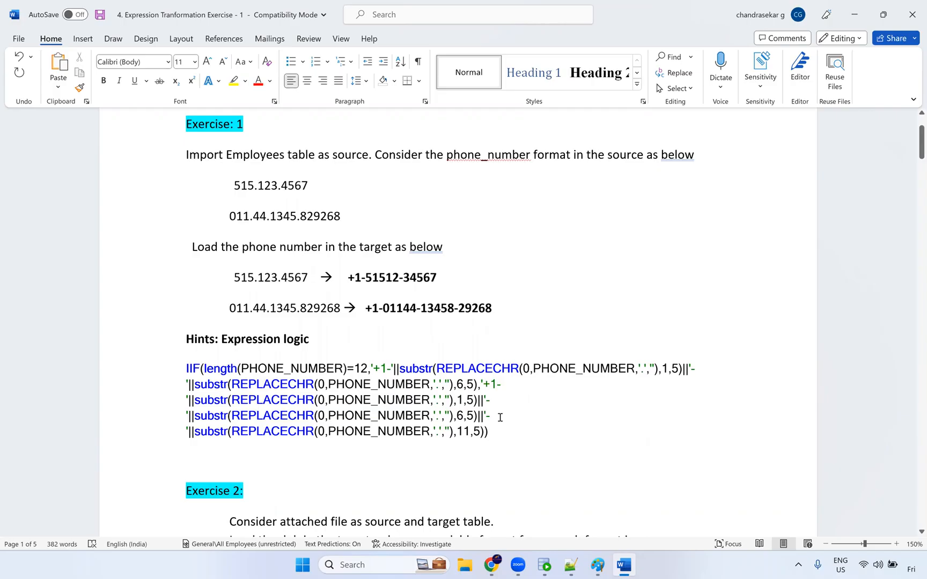
Step: Examine the hint expression's length check of 12 against both source formats and its final substr(REPLACECHR(...),11,5) part
{"action": "double_click", "coordinate": [363, 367]}
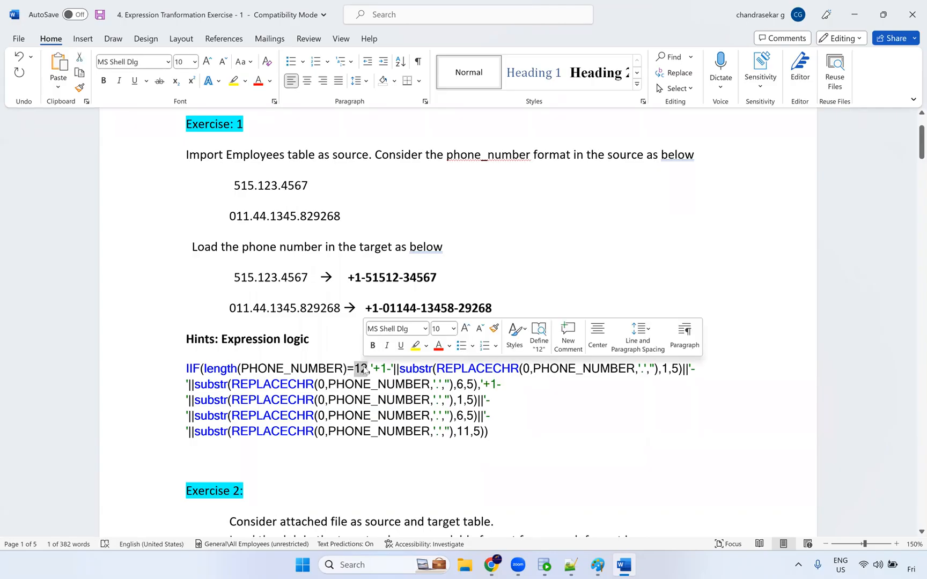
{"action": "left_click_drag", "start_coordinate": [307, 185], "coordinate": [234, 185]}
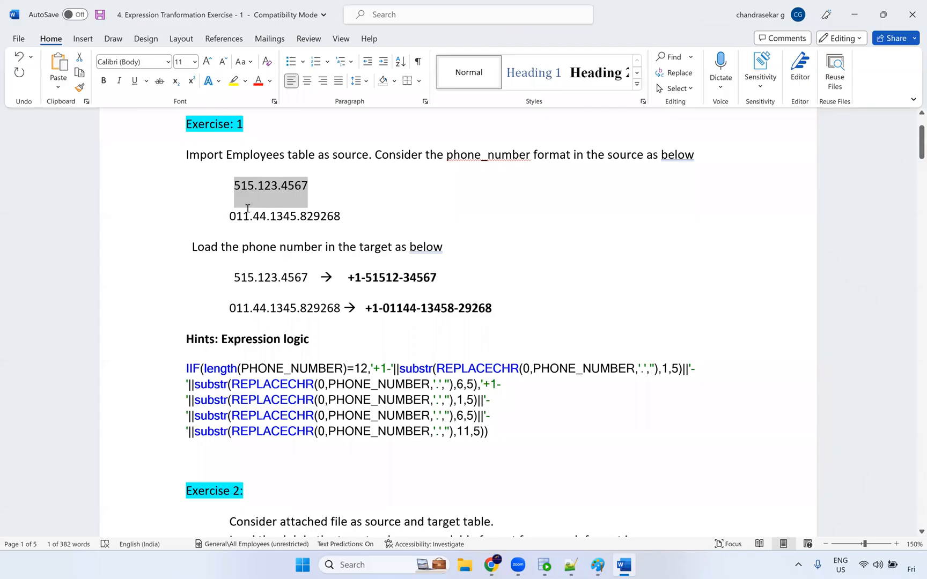
{"action": "left_click_drag", "start_coordinate": [232, 216], "coordinate": [343, 215]}
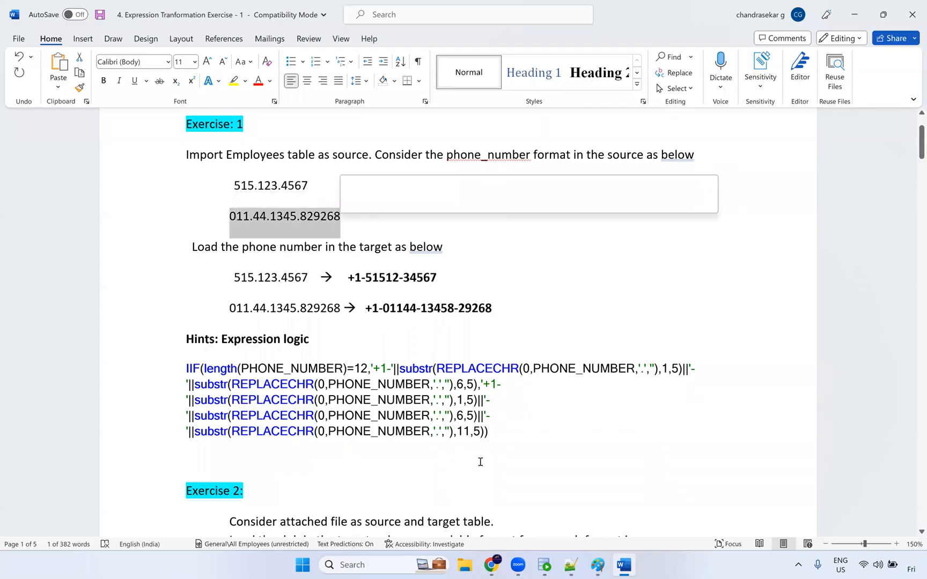
{"action": "left_click_drag", "start_coordinate": [489, 432], "coordinate": [194, 433]}
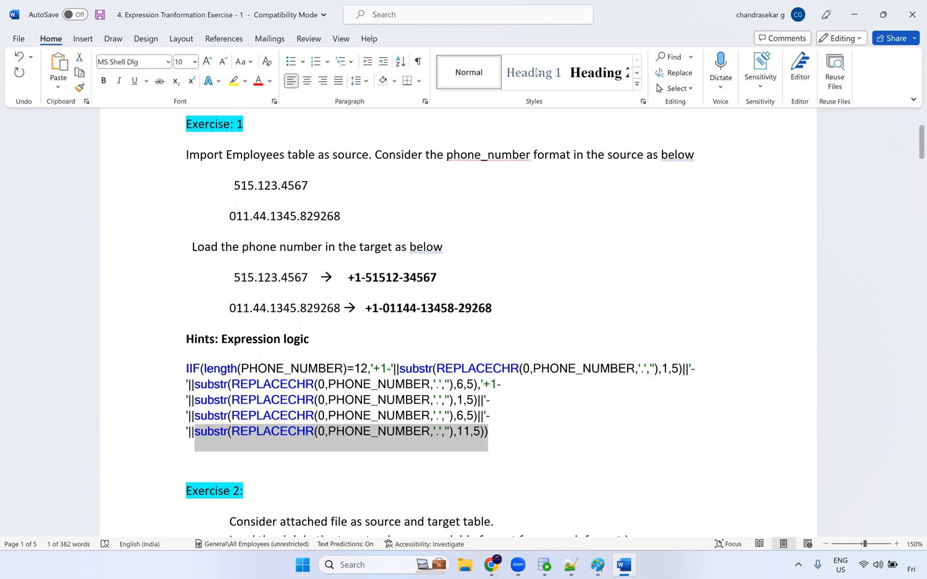
Step: Close the Expression exercise document without saving and cut the Router Transformation heading from the new 7 notes in Notepad++
{"action": "key", "text": "alt+Tab"}
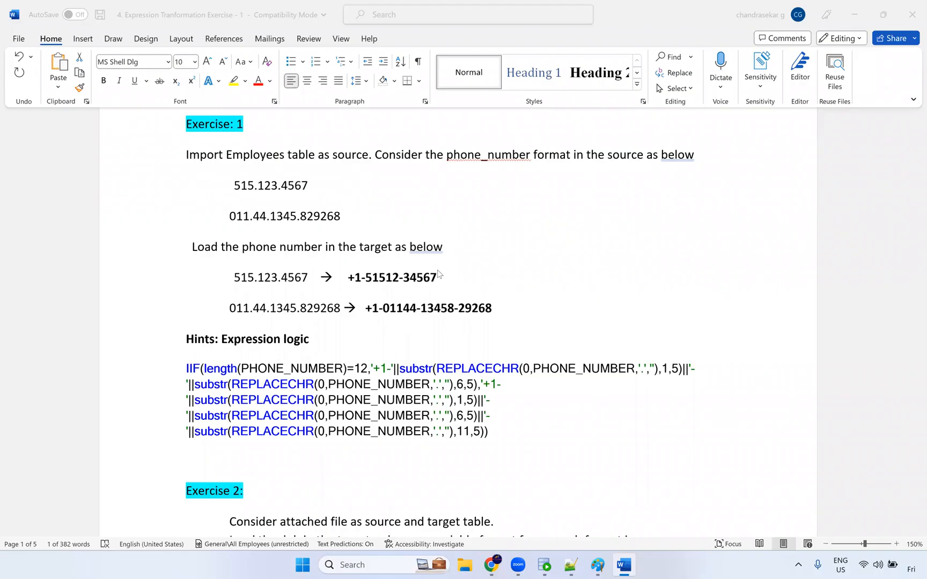
{"action": "scroll", "coordinate": [652, 136], "scroll_direction": "up", "scroll_amount": 2}
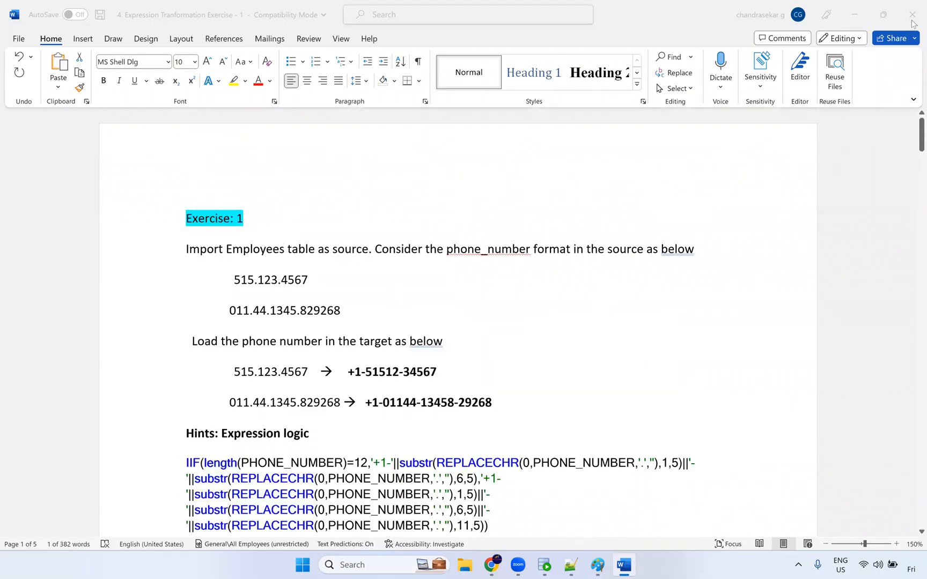
{"action": "left_click", "coordinate": [912, 15]}
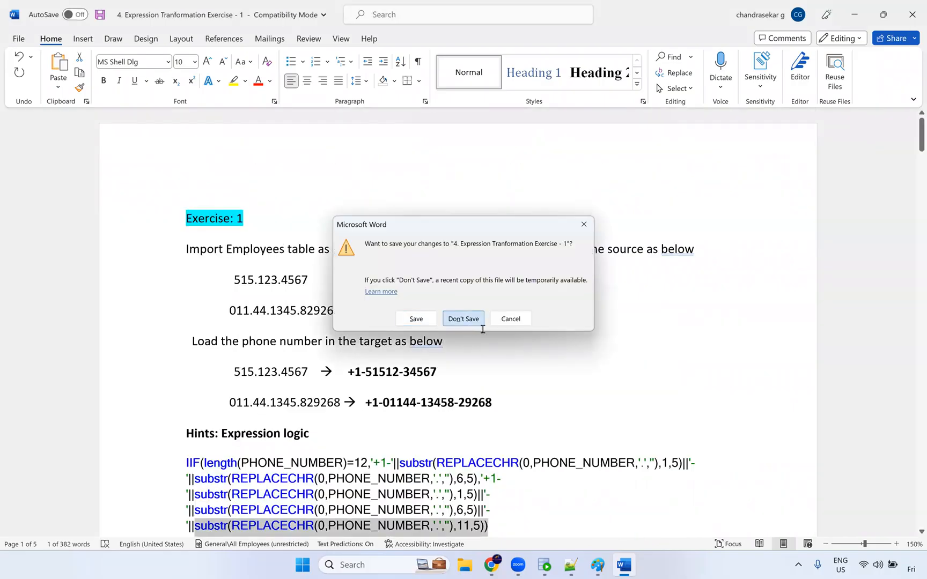
{"action": "left_click", "coordinate": [463, 318]}
{"action": "left_click_drag", "start_coordinate": [313, 77], "coordinate": [39, 65]}
{"action": "key", "text": "ctrl+x"}
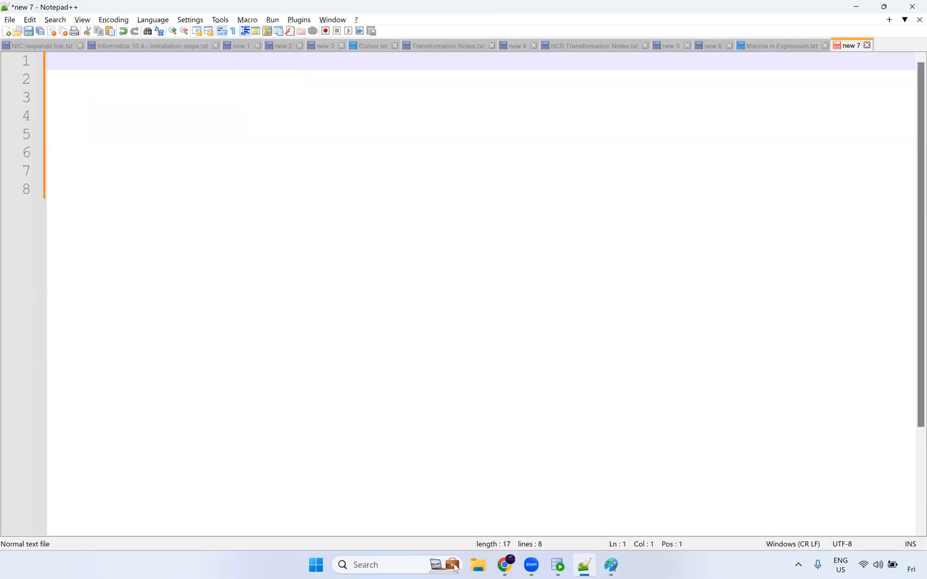
Step: Switch to Chrome and open epochconverter.com in the empty tab
{"action": "mouse_move", "coordinate": [514, 567]}
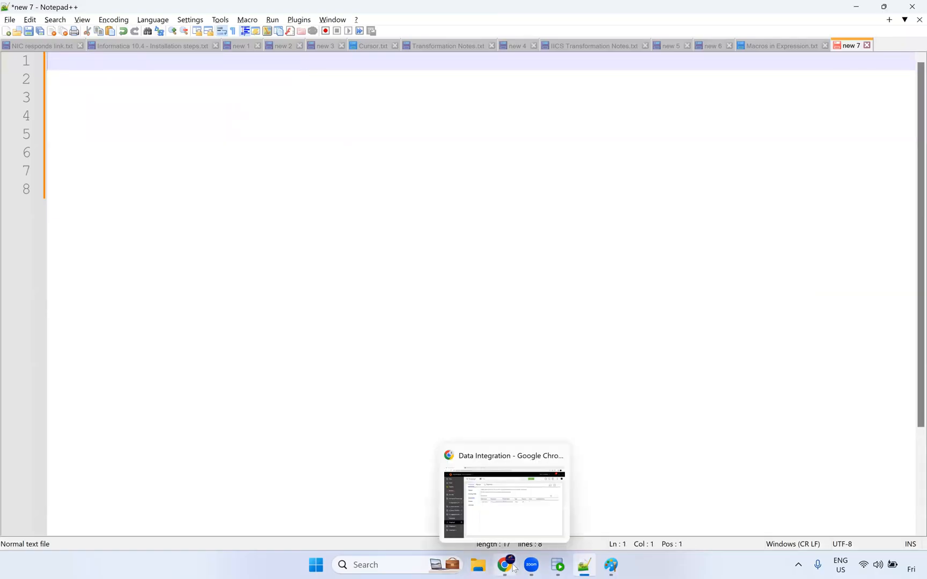
{"action": "left_click", "coordinate": [494, 480]}
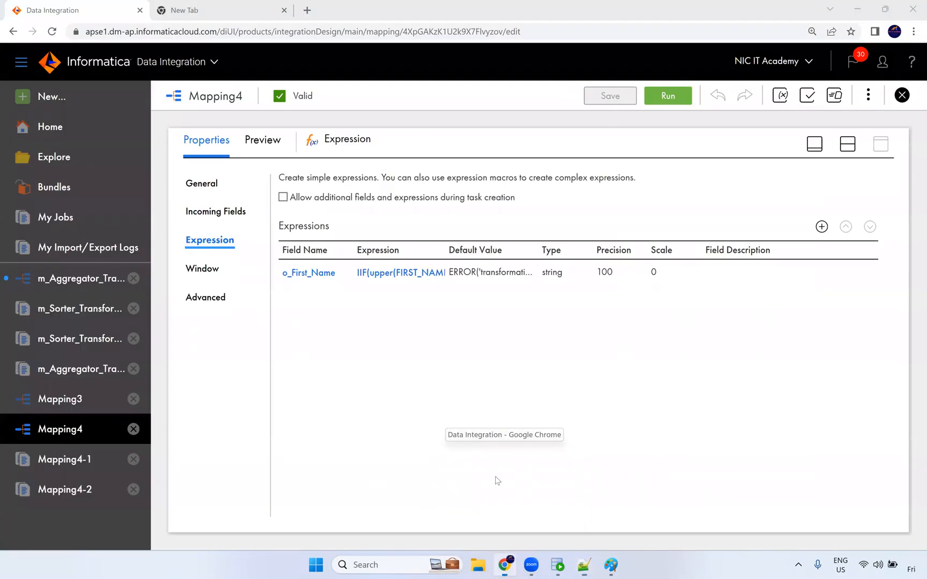
{"action": "left_click", "coordinate": [236, 20]}
{"action": "type", "text": "epo"}
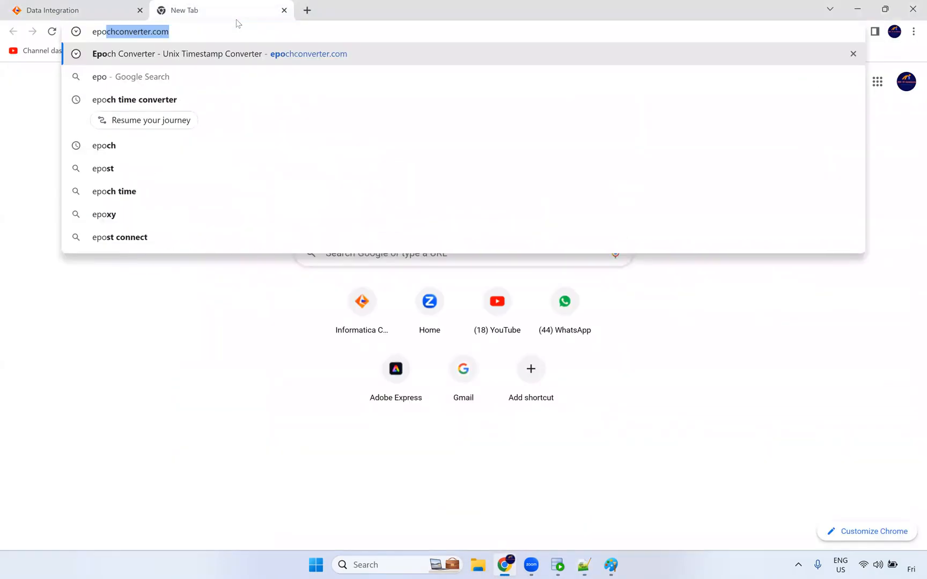
{"action": "key", "text": "Right"}
{"action": "key", "text": "Return"}
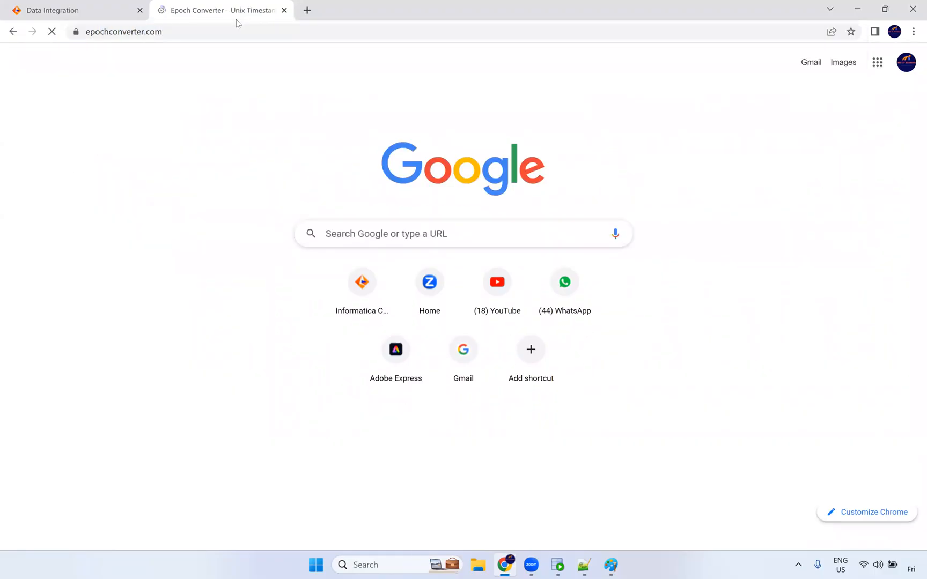
Step: Find the "What is epoch time?" section and read its definition, including the 1/1/1970 starting date
{"action": "scroll", "coordinate": [280, 290], "scroll_direction": "down", "scroll_amount": 4}
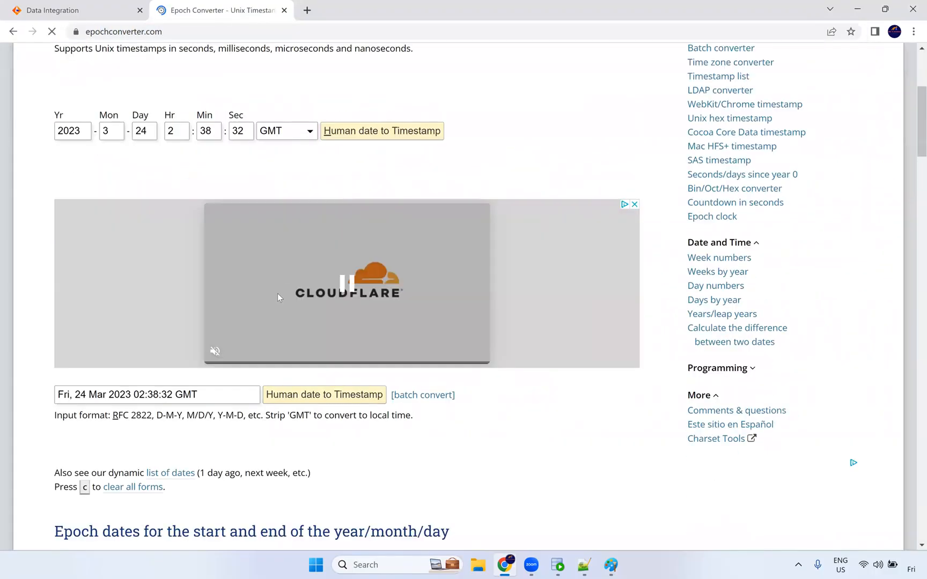
{"action": "scroll", "coordinate": [279, 295], "scroll_direction": "down", "scroll_amount": 8}
{"action": "scroll", "coordinate": [193, 274], "scroll_direction": "down", "scroll_amount": 3}
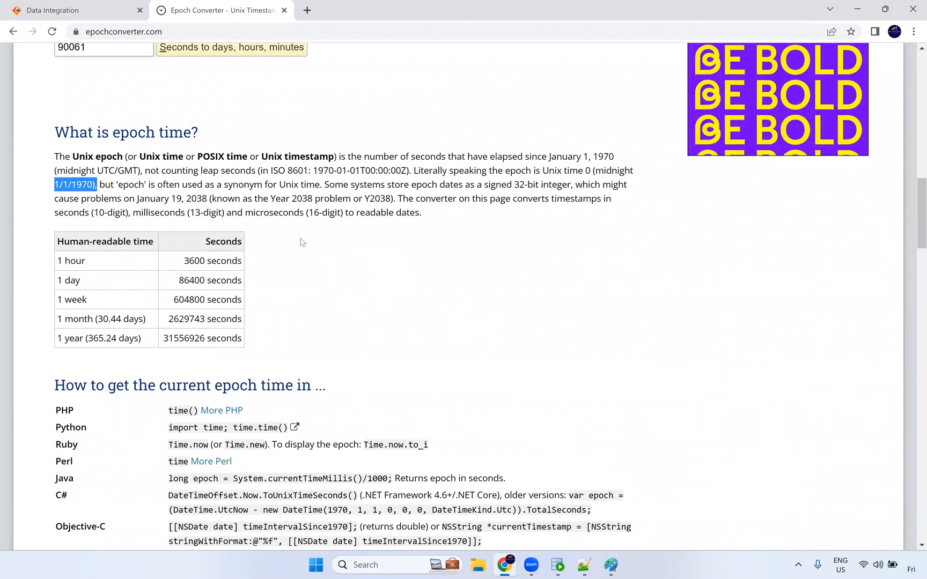
{"action": "double_click", "coordinate": [81, 185]}
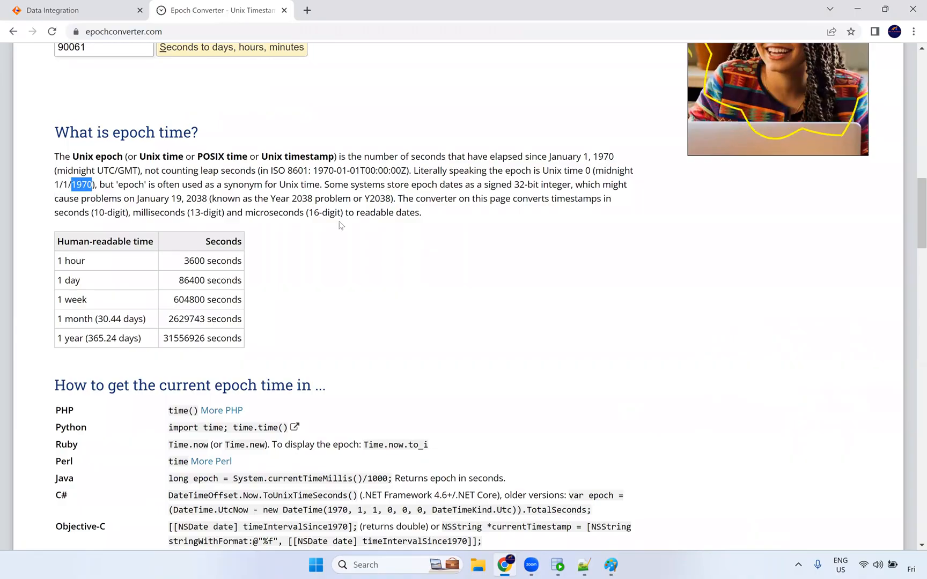
Step: Find the Oracle PL/SQL query under "Convert from epoch to human-readable date" and select it
{"action": "scroll", "coordinate": [313, 254], "scroll_direction": "down", "scroll_amount": 1}
{"action": "scroll", "coordinate": [313, 253], "scroll_direction": "down", "scroll_amount": 11}
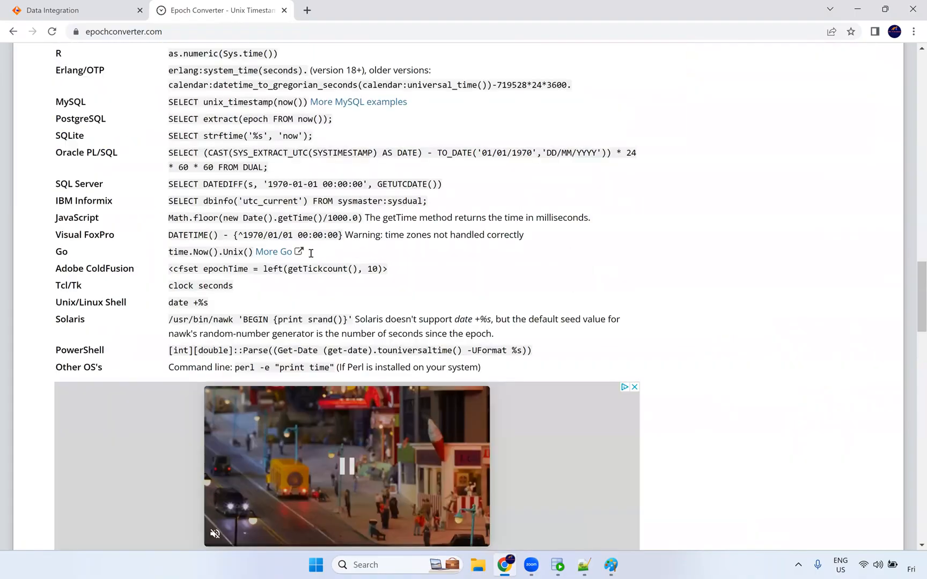
{"action": "scroll", "coordinate": [310, 252], "scroll_direction": "down", "scroll_amount": 10}
{"action": "scroll", "coordinate": [129, 36], "scroll_direction": "down", "scroll_amount": 2}
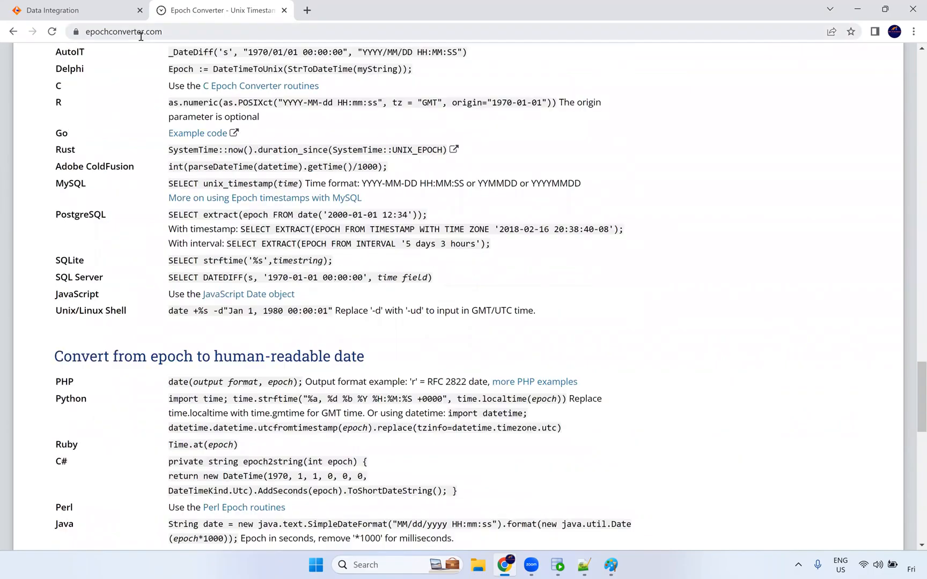
{"action": "scroll", "coordinate": [217, 249], "scroll_direction": "down", "scroll_amount": 4}
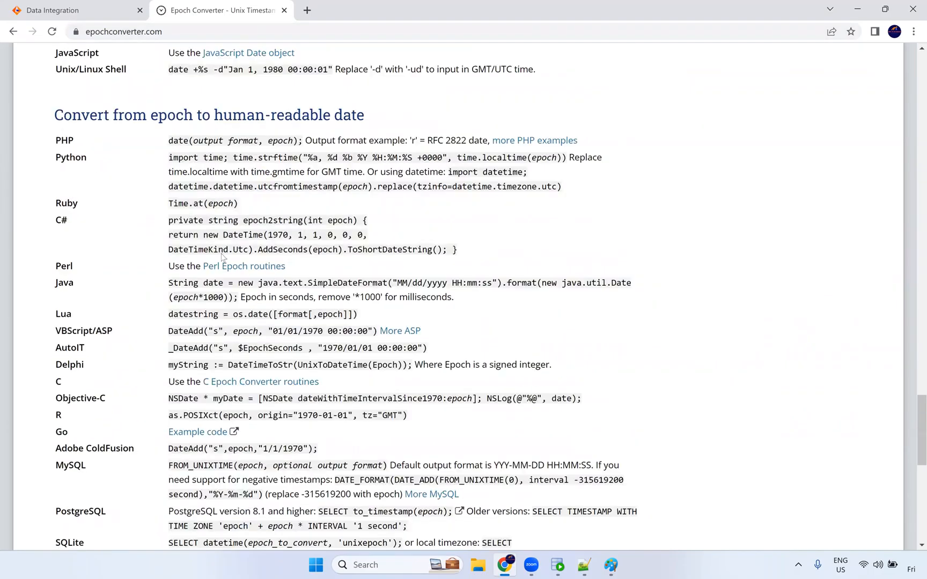
{"action": "scroll", "coordinate": [82, 325], "scroll_direction": "down", "scroll_amount": 2}
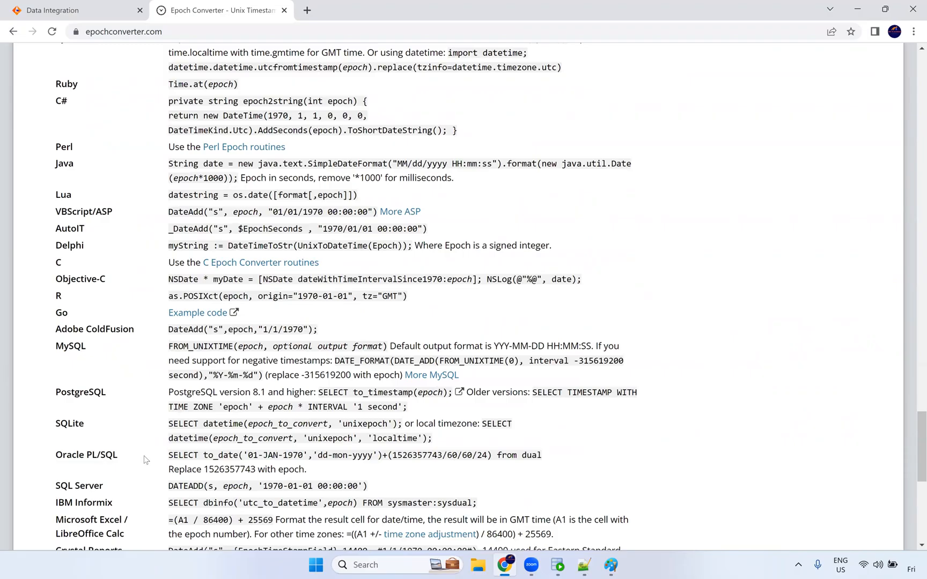
{"action": "triple_click", "coordinate": [348, 470]}
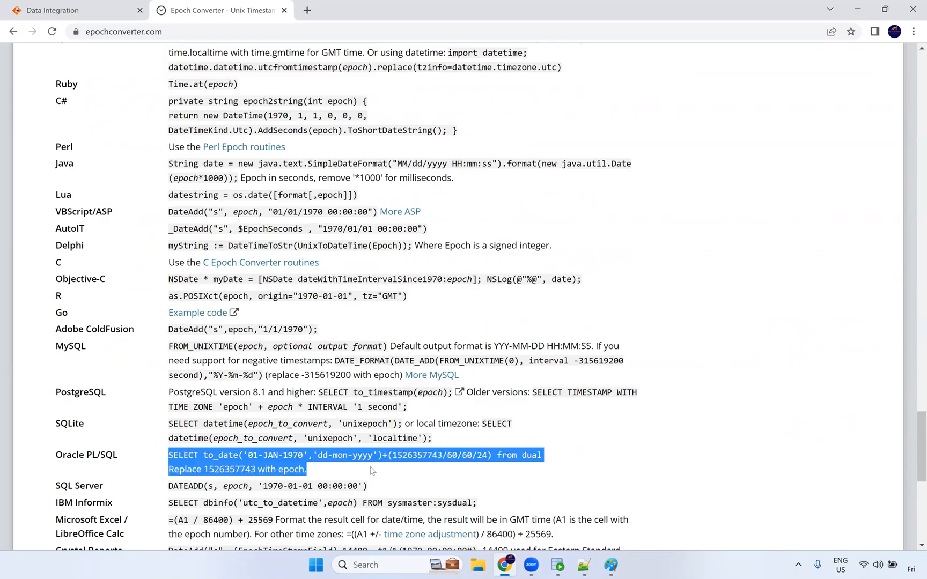
{"action": "scroll", "coordinate": [485, 425], "scroll_direction": "down", "scroll_amount": 5}
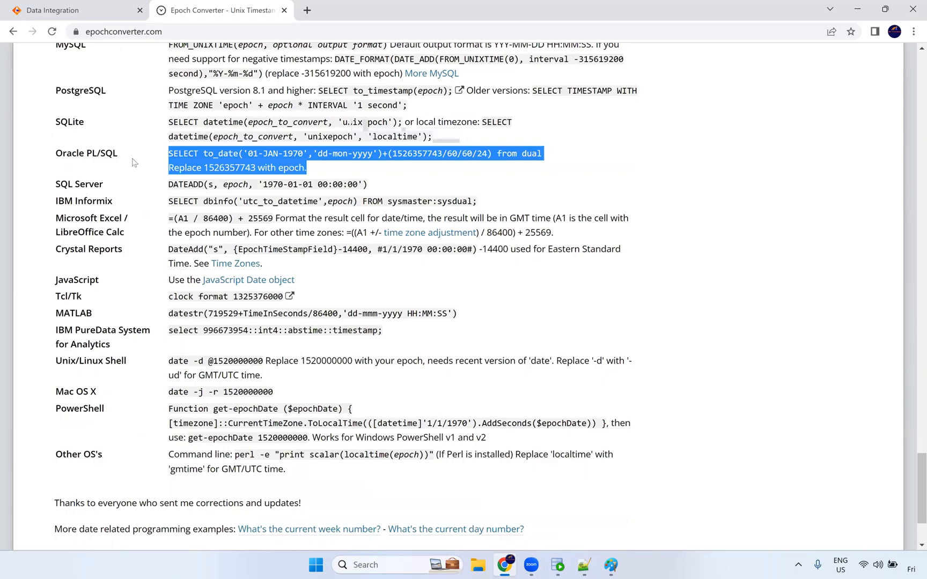
{"action": "double_click", "coordinate": [340, 155]}
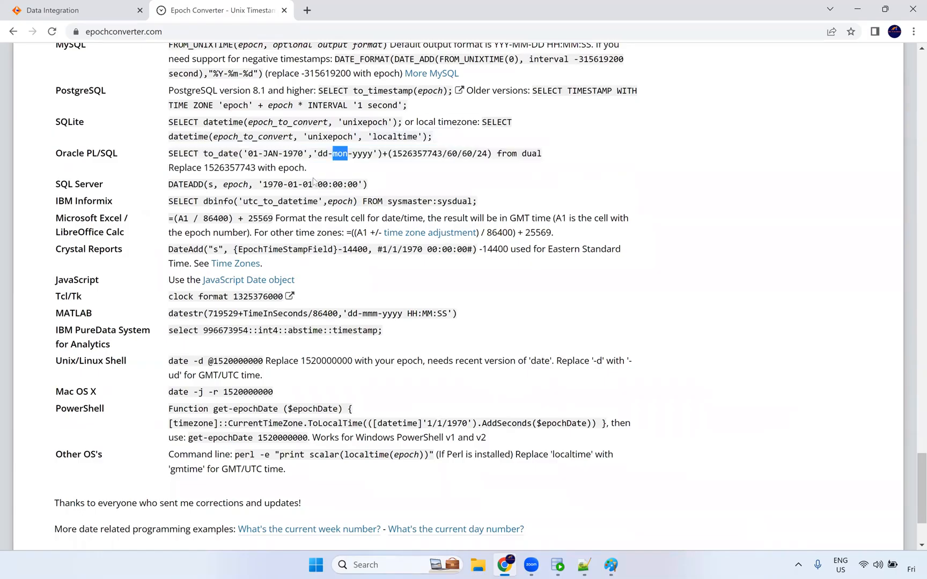
{"action": "triple_click", "coordinate": [175, 152]}
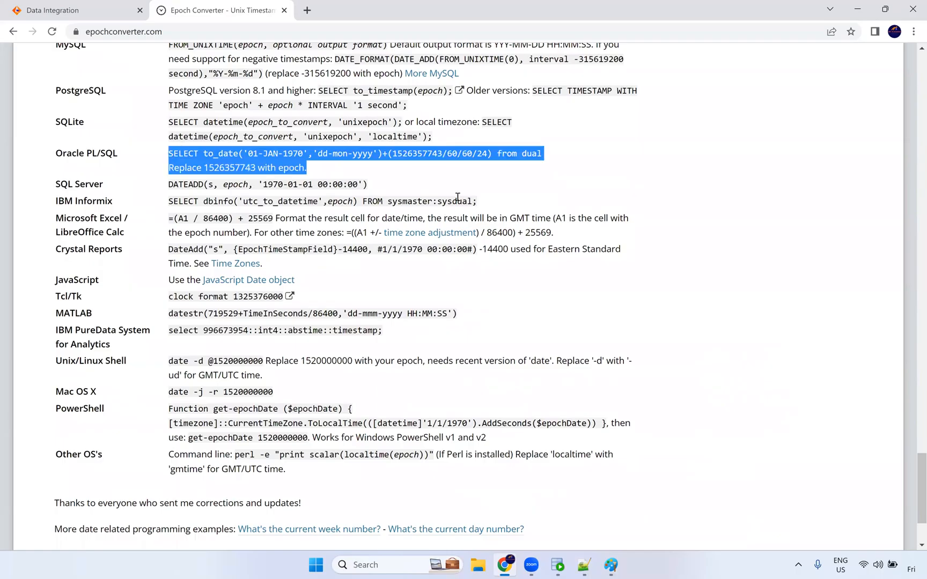
{"action": "double_click", "coordinate": [420, 155]}
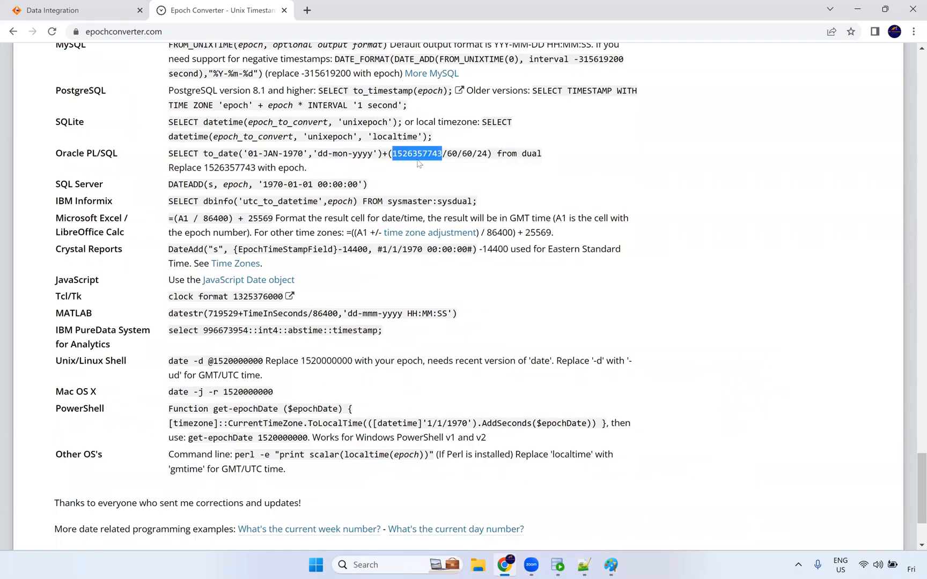
{"action": "double_click", "coordinate": [466, 156]}
{"action": "double_click", "coordinate": [481, 155]}
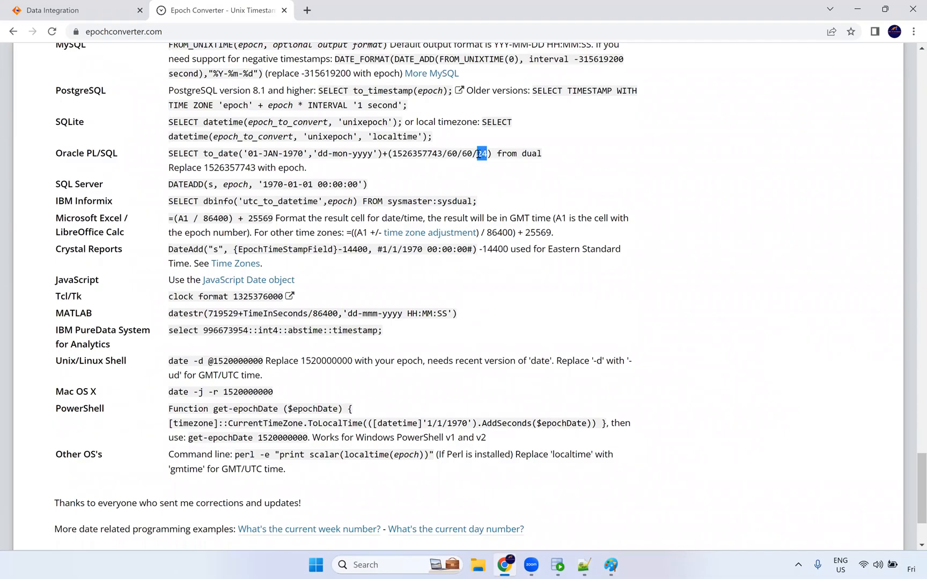
{"action": "double_click", "coordinate": [466, 155]}
{"action": "left_click", "coordinate": [453, 155]}
{"action": "double_click", "coordinate": [452, 155]}
{"action": "left_click_drag", "start_coordinate": [304, 154], "coordinate": [252, 154]}
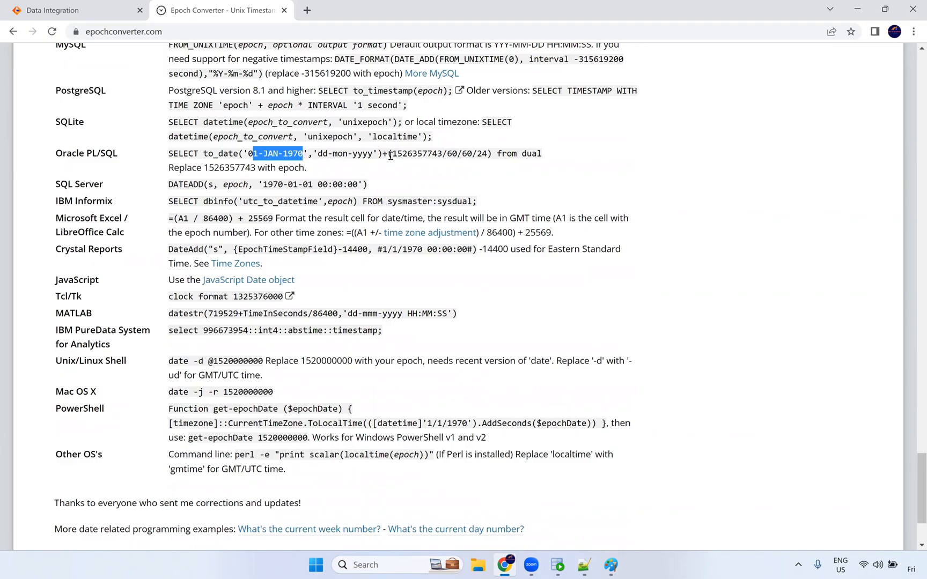
Step: Copy the Oracle to_date('01-JAN-1970','dd-mon-yyyy')+ part, then switch to SQL Developer's HR worksheet and run it completed with 2 from dual;
{"action": "left_click_drag", "start_coordinate": [386, 154], "coordinate": [168, 153]}
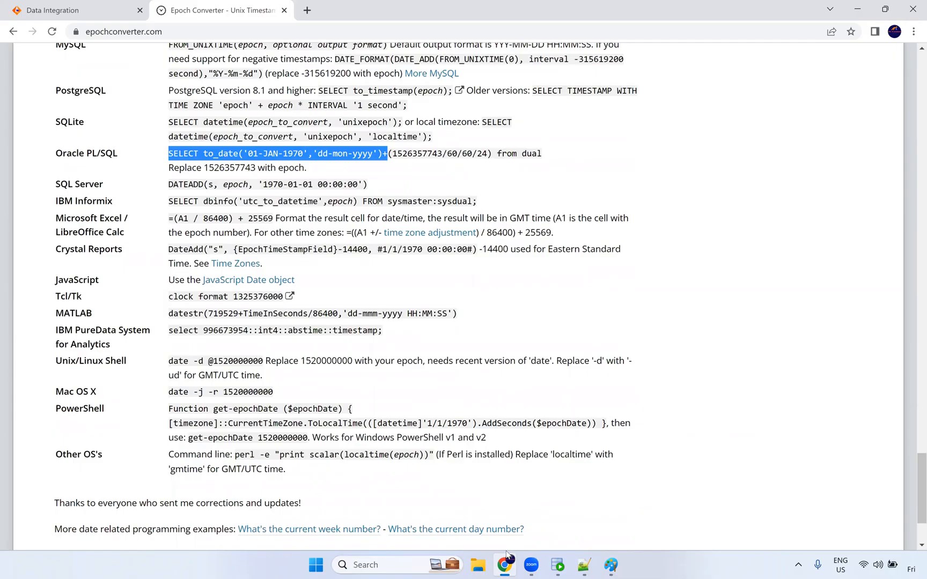
{"action": "left_click", "coordinate": [555, 567]}
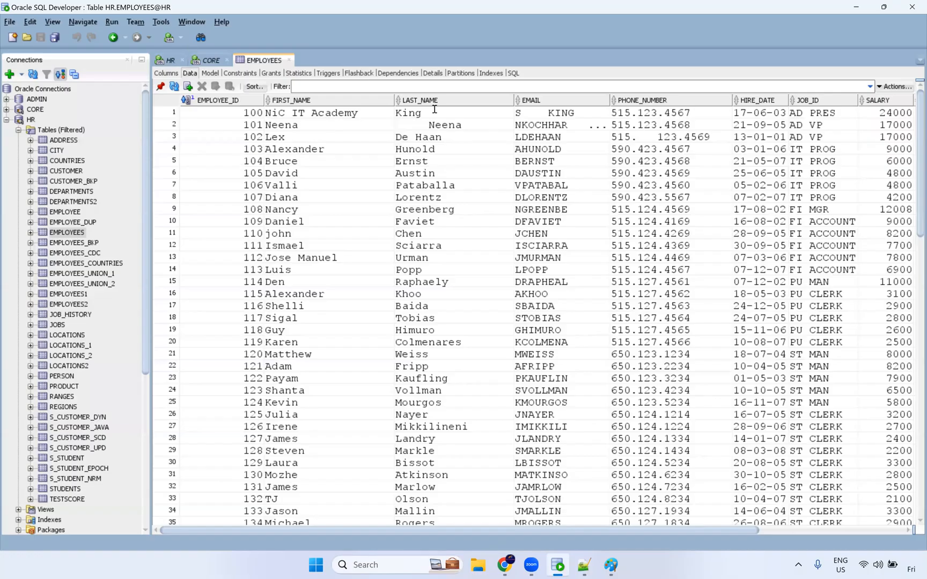
{"action": "key", "text": "ctrl+Tab"}
{"action": "type", "text": "SELECT to_date('01-JAN-1970','dd-mon-yyyy')+2"}
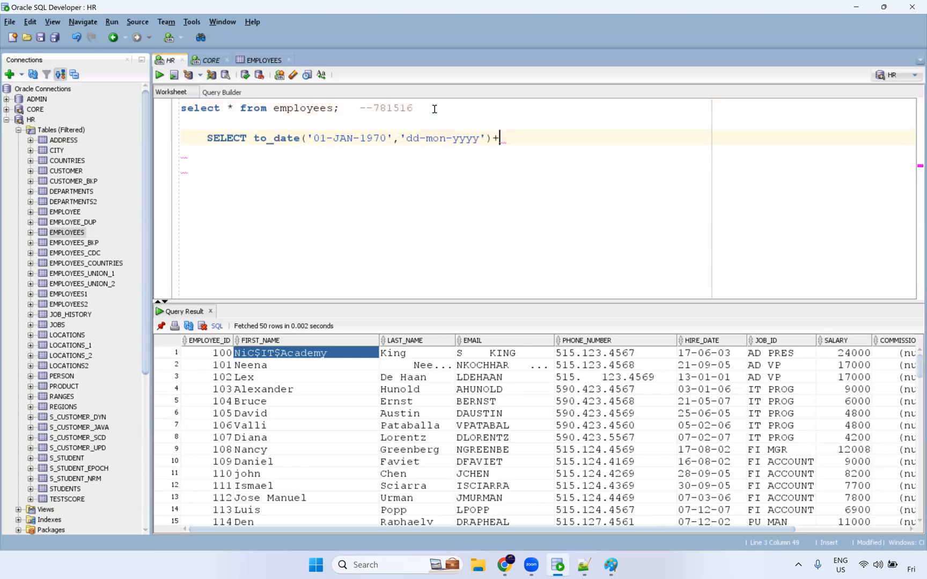
{"action": "type", "text": "from dual;"}
{"action": "key", "text": "ctrl+Return"}
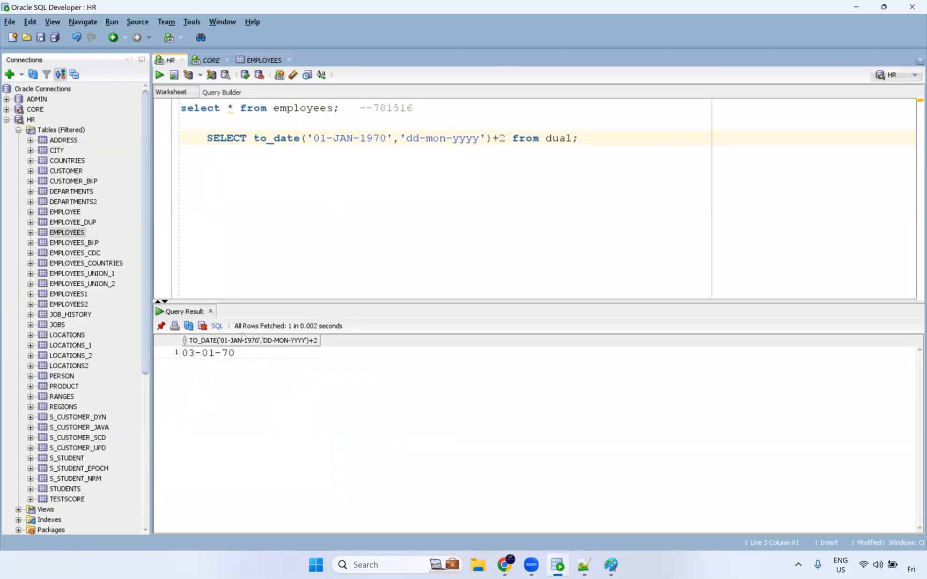
{"action": "left_click", "coordinate": [227, 357]}
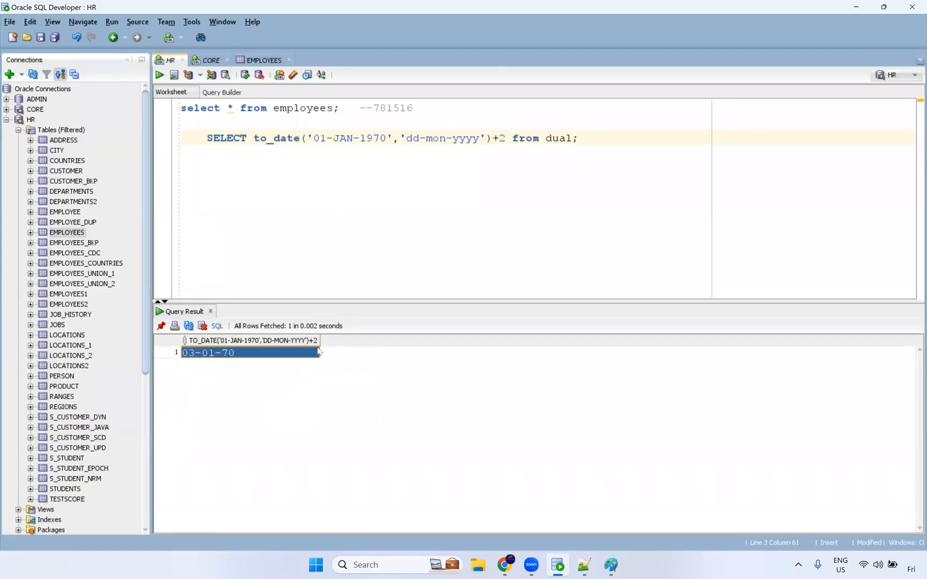
Step: Replace the number 2 added to the date in the query with a ? placeholder
{"action": "double_click", "coordinate": [503, 140]}
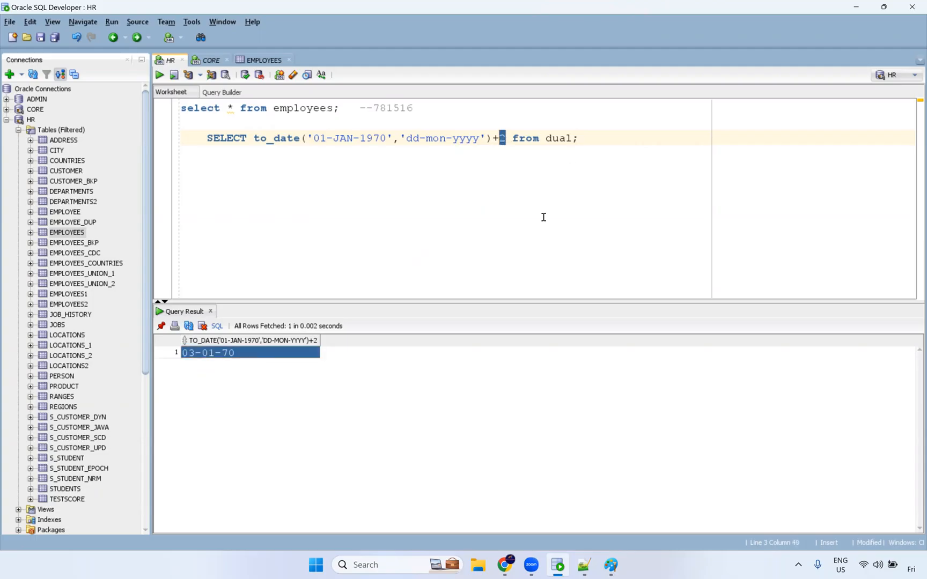
{"action": "type", "text": "?"}
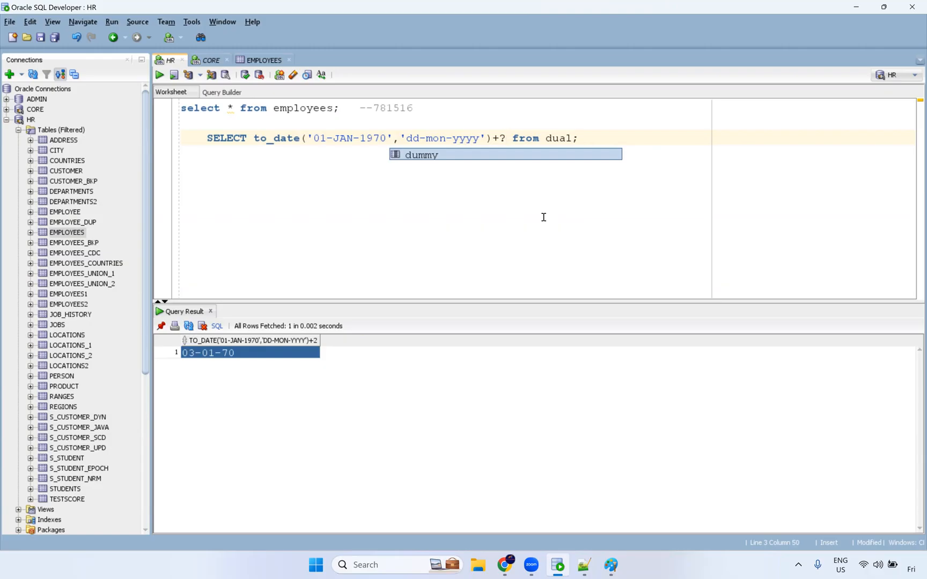
{"action": "key", "text": "Right"}
{"action": "key", "text": "Right"}
{"action": "key", "text": "Right"}
{"action": "key", "text": "Right"}
{"action": "key", "text": "Right"}
{"action": "key", "text": "alt+Tab"}
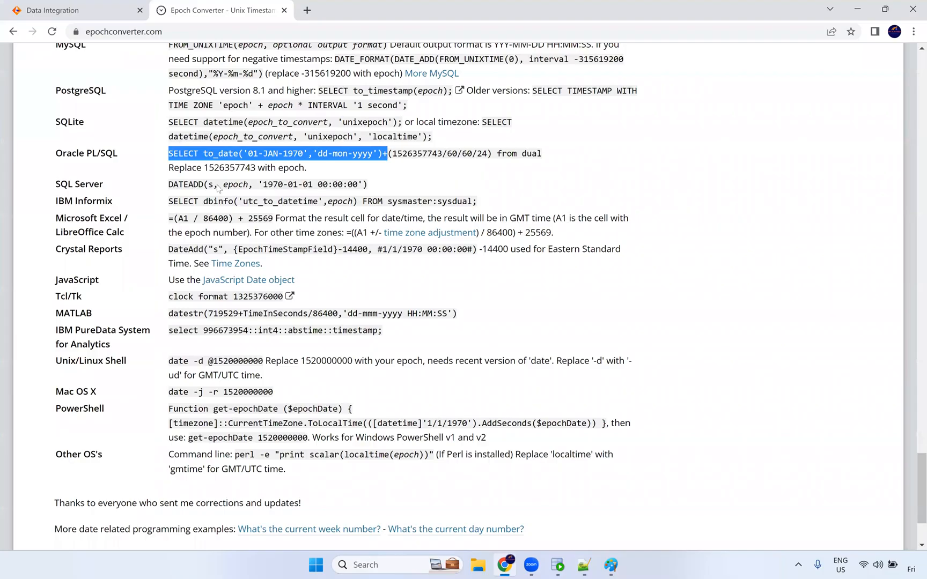
{"action": "scroll", "coordinate": [130, 214], "scroll_direction": "up", "scroll_amount": 20}
{"action": "scroll", "coordinate": [113, 250], "scroll_direction": "up", "scroll_amount": 5}
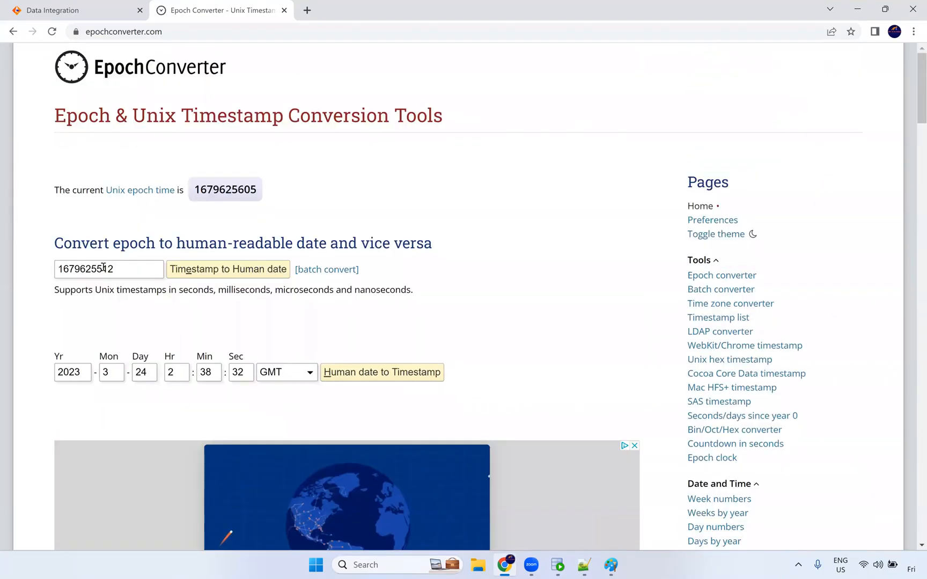
{"action": "double_click", "coordinate": [103, 268]}
{"action": "key", "text": "ctrl+c"}
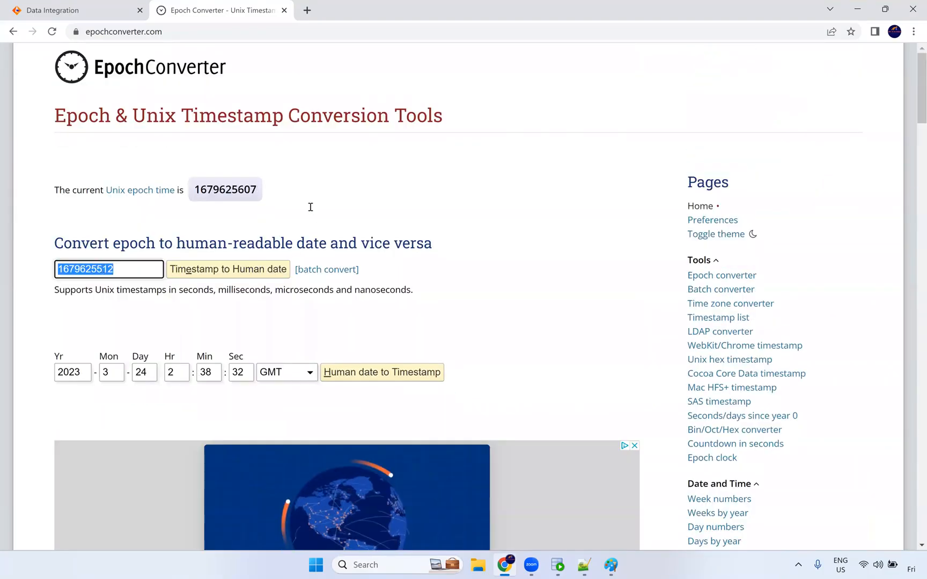
{"action": "key", "text": "alt+Tab"}
{"action": "double_click", "coordinate": [502, 137]}
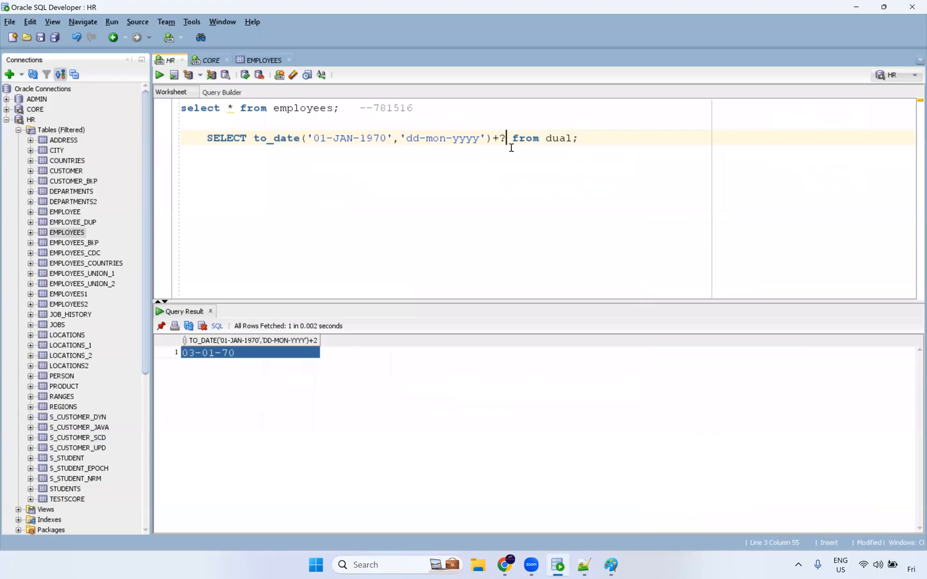
{"action": "key", "text": "ctrl+v"}
{"action": "type", "text": "/24/"}
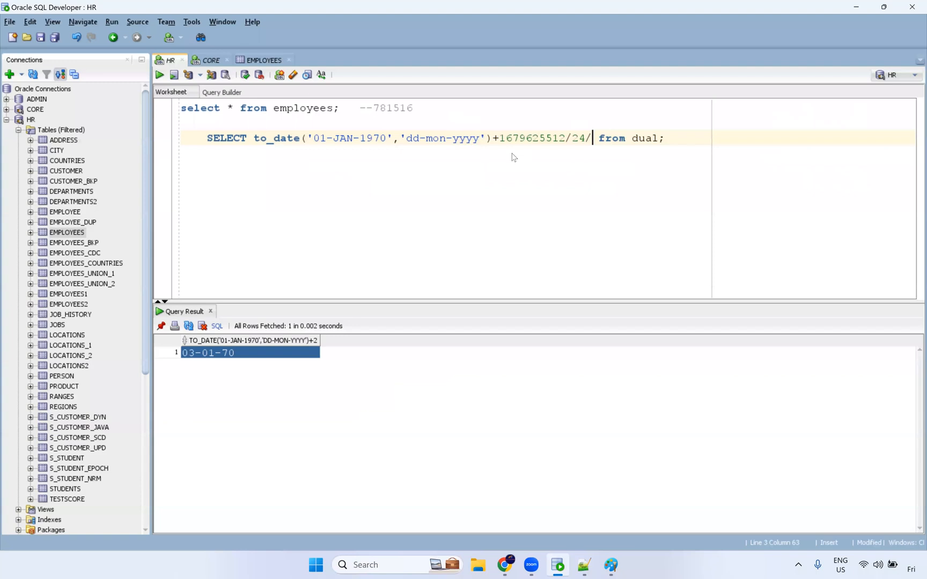
{"action": "type", "text": "60/60)"}
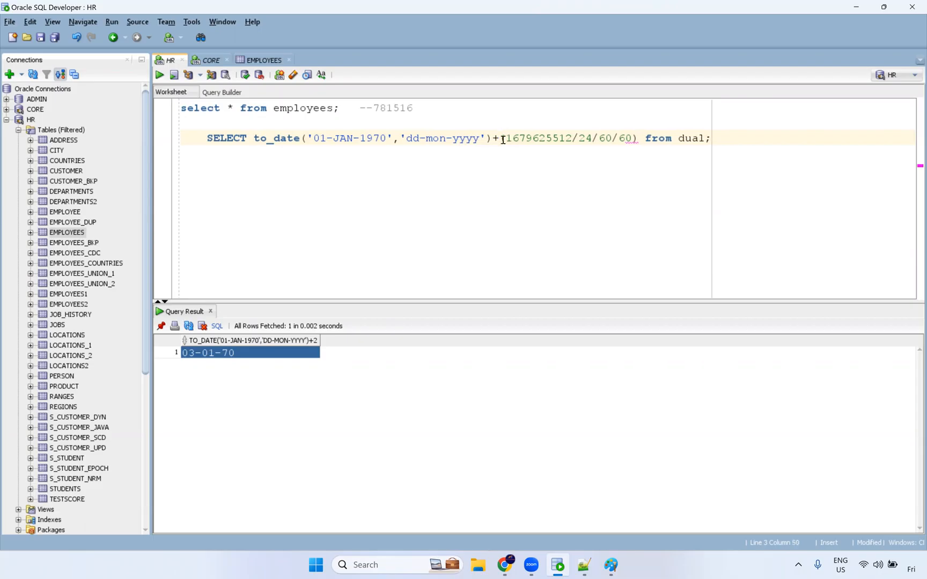
{"action": "type", "text": "("}
{"action": "key", "text": "ctrl+Return"}
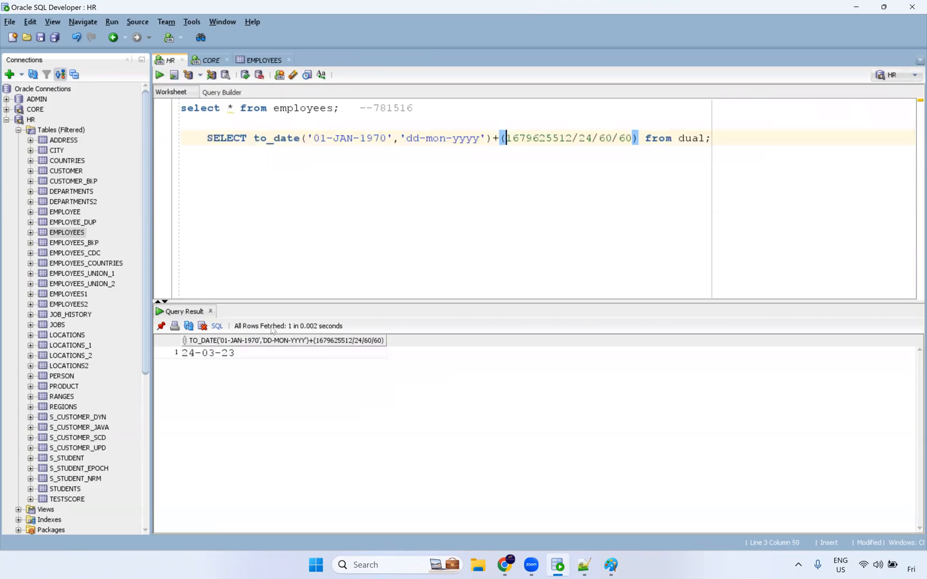
{"action": "left_click", "coordinate": [235, 355]}
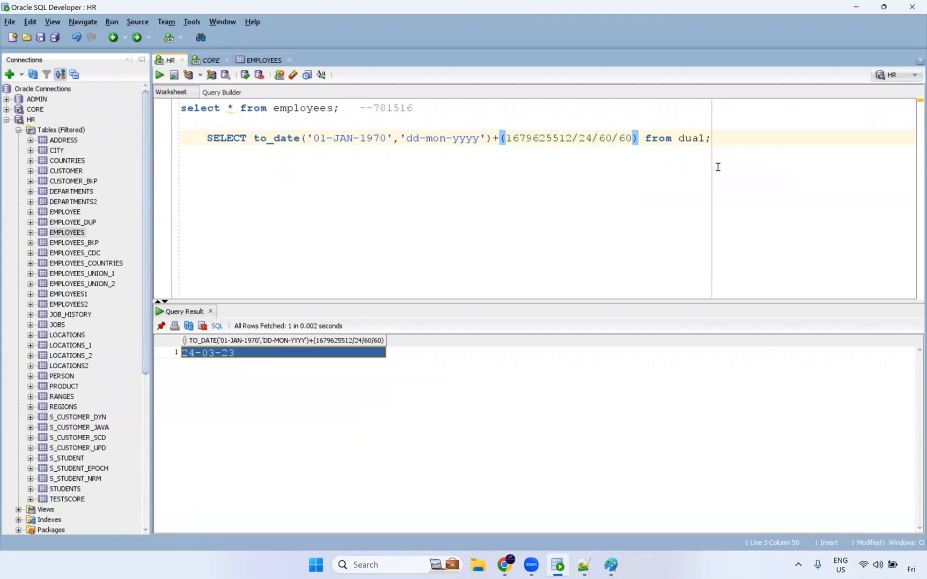
Step: Remove the indent before the epoch query and collapse the HR connection's filtered tables
{"action": "left_click", "coordinate": [620, 173]}
{"action": "left_click", "coordinate": [579, 192]}
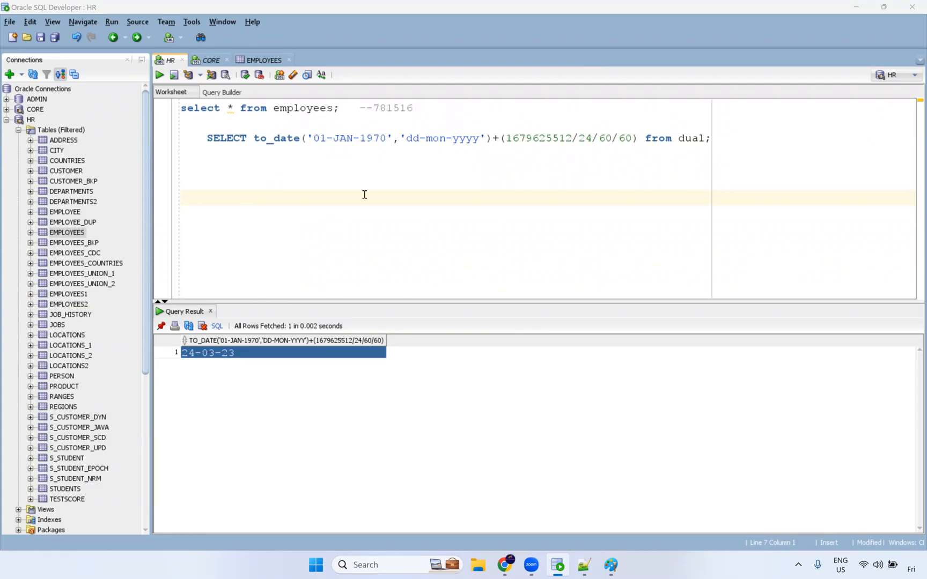
{"action": "left_click", "coordinate": [208, 139]}
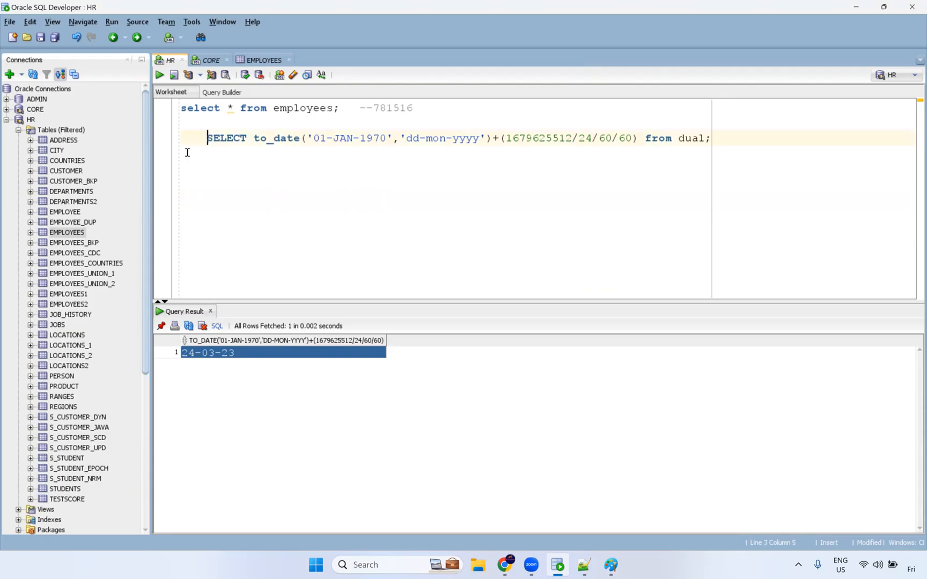
{"action": "key", "text": "BackSpace"}
{"action": "left_click", "coordinate": [246, 158]}
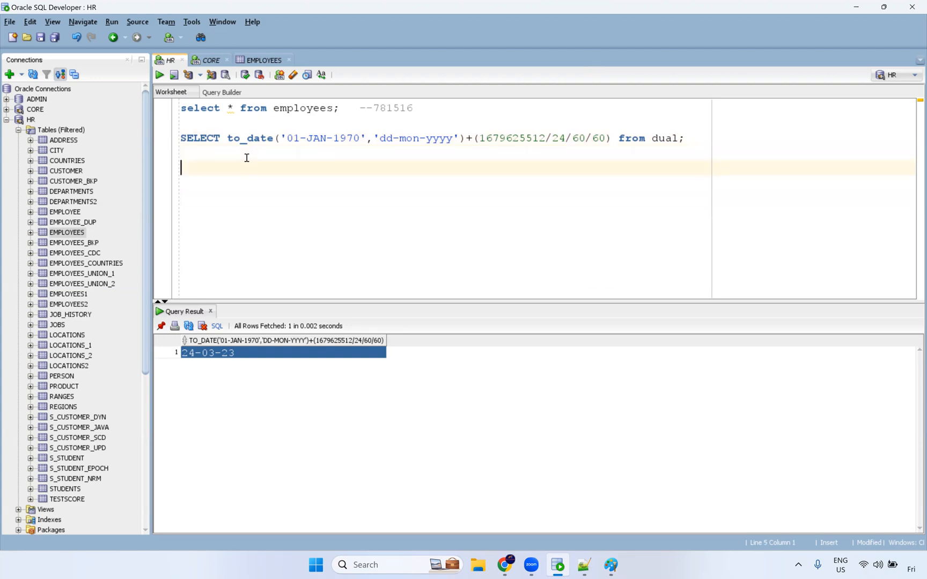
{"action": "key", "text": "Return"}
{"action": "left_click", "coordinate": [19, 130]}
{"action": "left_click", "coordinate": [274, 159]}
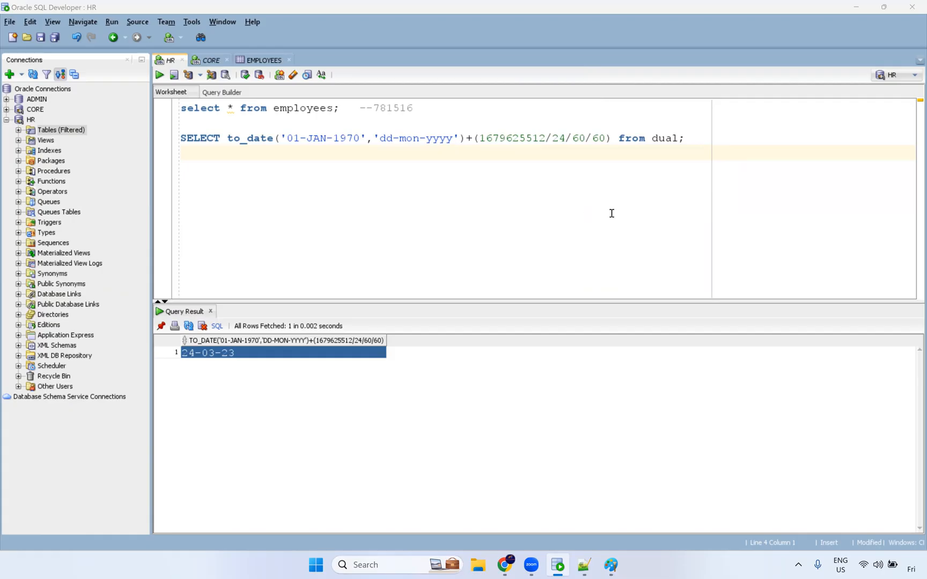
Step: Switch to Chrome's Data Integration page and open the Mapping4-3 run from My Jobs
{"action": "key", "text": "alt+Tab"}
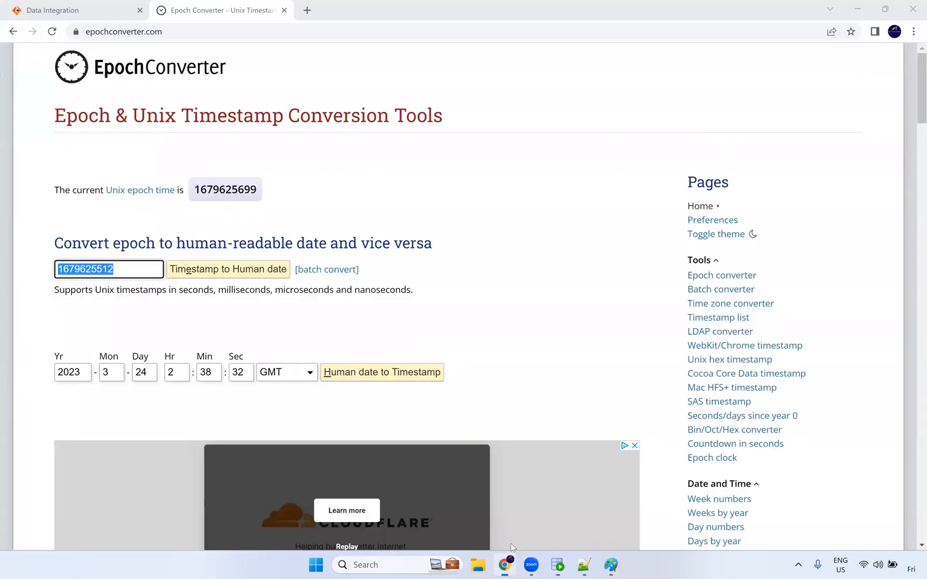
{"action": "left_click", "coordinate": [98, 12]}
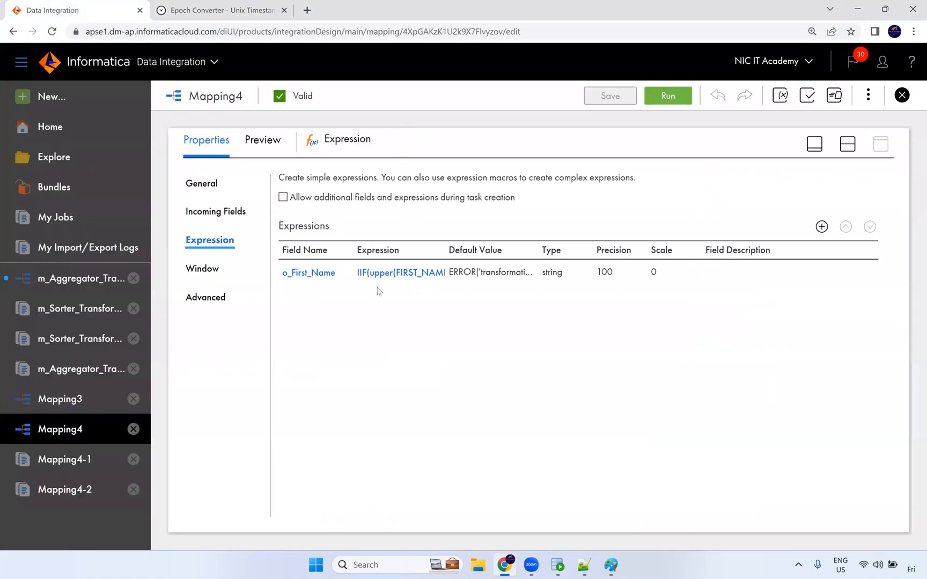
{"action": "left_click", "coordinate": [75, 278]}
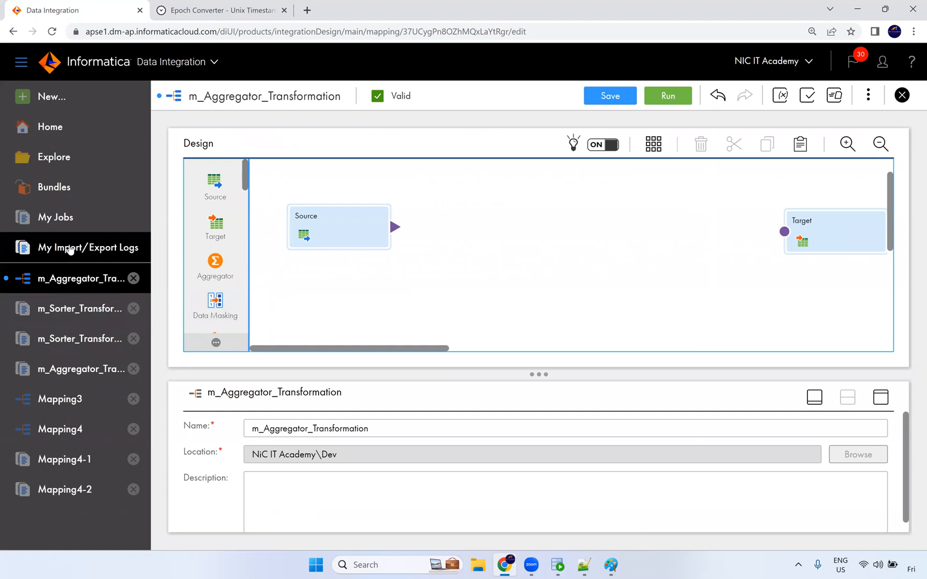
{"action": "left_click", "coordinate": [71, 229]}
{"action": "left_click", "coordinate": [249, 223]}
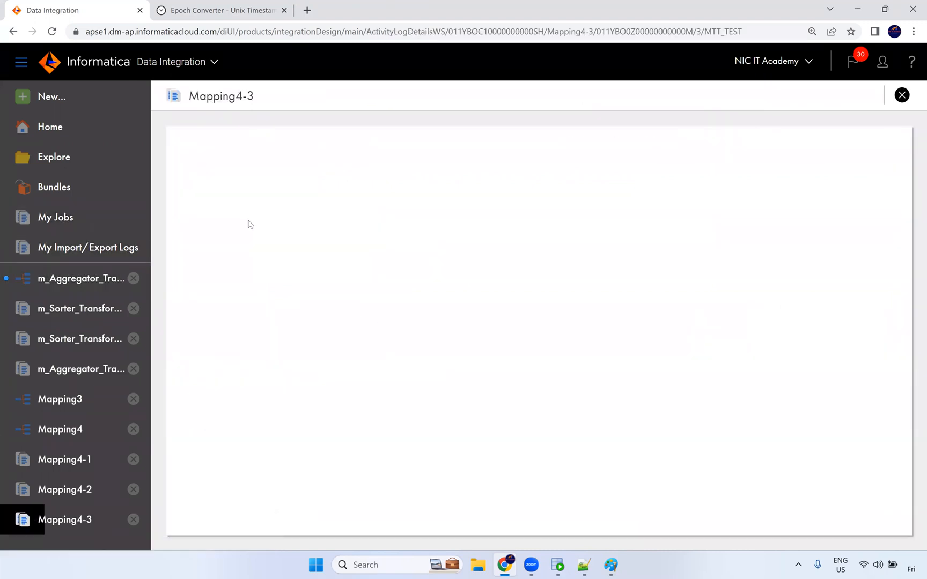
Step: Examine the Mapping4-3 job's success rows for the source against the T_EMPLOYEES target's success and error rows
{"action": "scroll", "coordinate": [459, 328], "scroll_direction": "down", "scroll_amount": 1}
{"action": "double_click", "coordinate": [379, 465]}
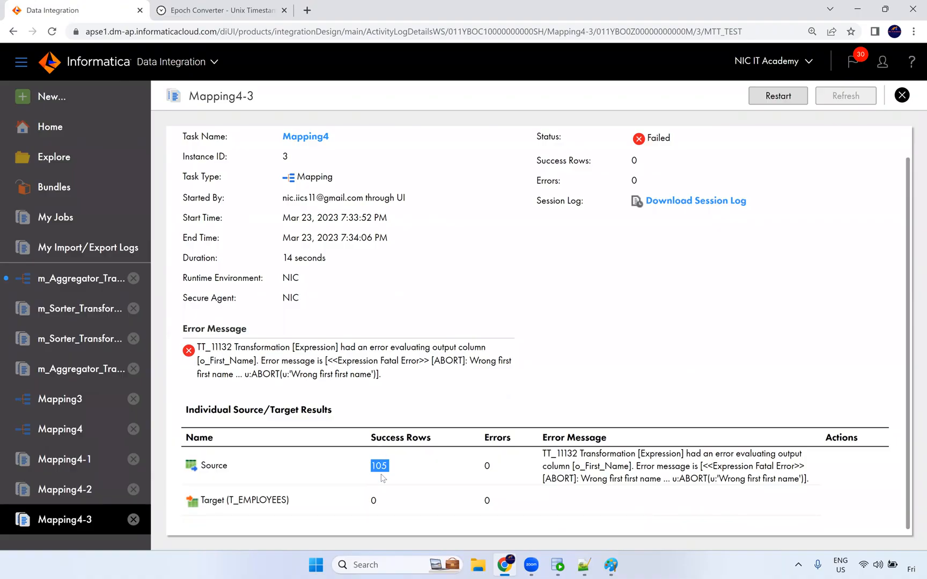
{"action": "double_click", "coordinate": [373, 501]}
{"action": "double_click", "coordinate": [378, 465]}
{"action": "double_click", "coordinate": [374, 500]}
{"action": "double_click", "coordinate": [383, 466]}
{"action": "double_click", "coordinate": [372, 501]}
{"action": "left_click_drag", "start_coordinate": [493, 507], "coordinate": [365, 506]}
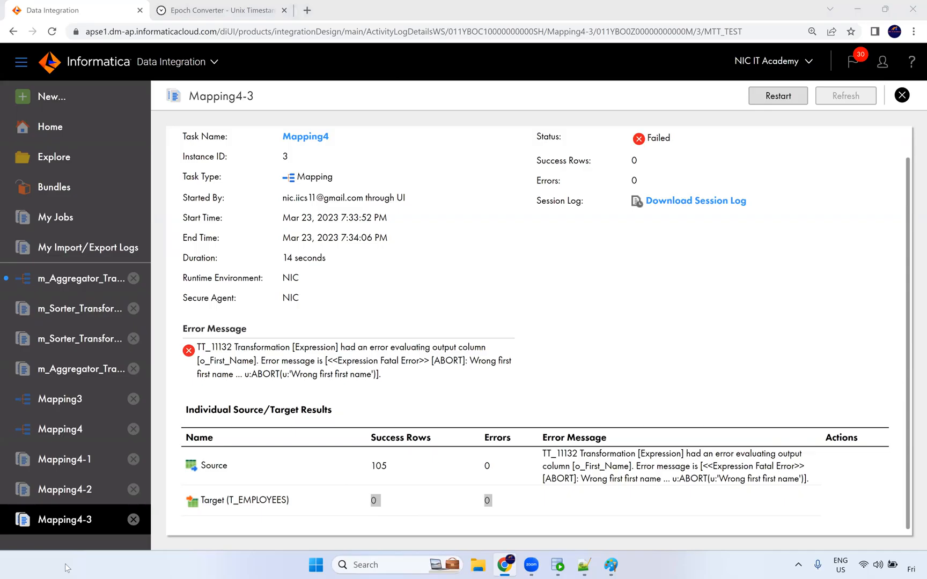
Step: Close the Epoch Converter browser tab, leaving the Data Integration page open
{"action": "left_click", "coordinate": [471, 32]}
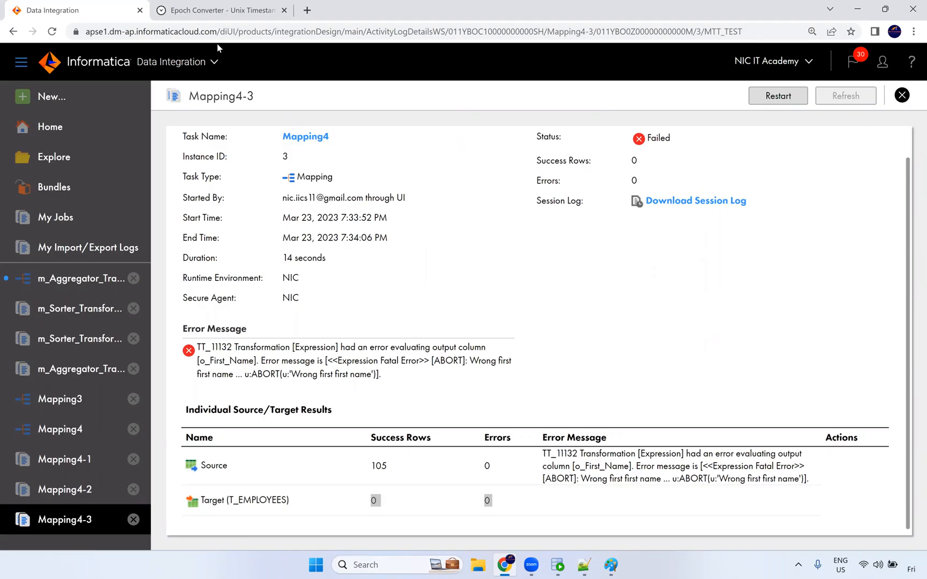
{"action": "left_click", "coordinate": [181, 15]}
{"action": "left_click_drag", "start_coordinate": [182, 15], "coordinate": [134, 13]}
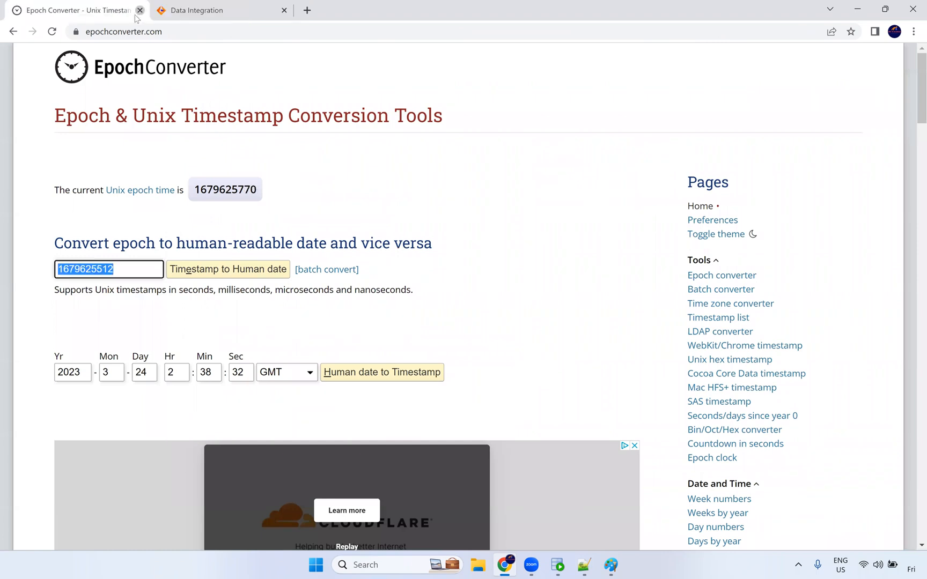
{"action": "left_click", "coordinate": [140, 10]}
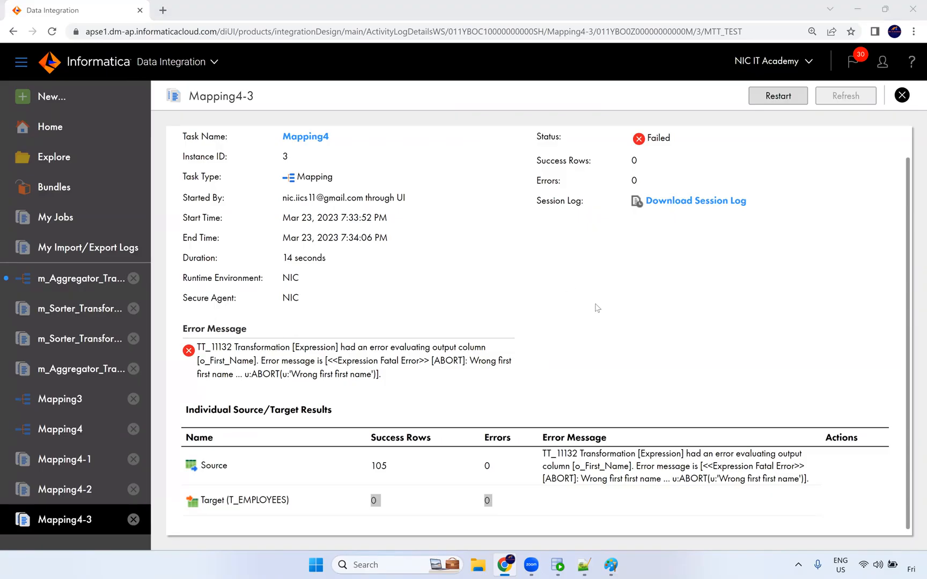
{"action": "left_click", "coordinate": [492, 501]}
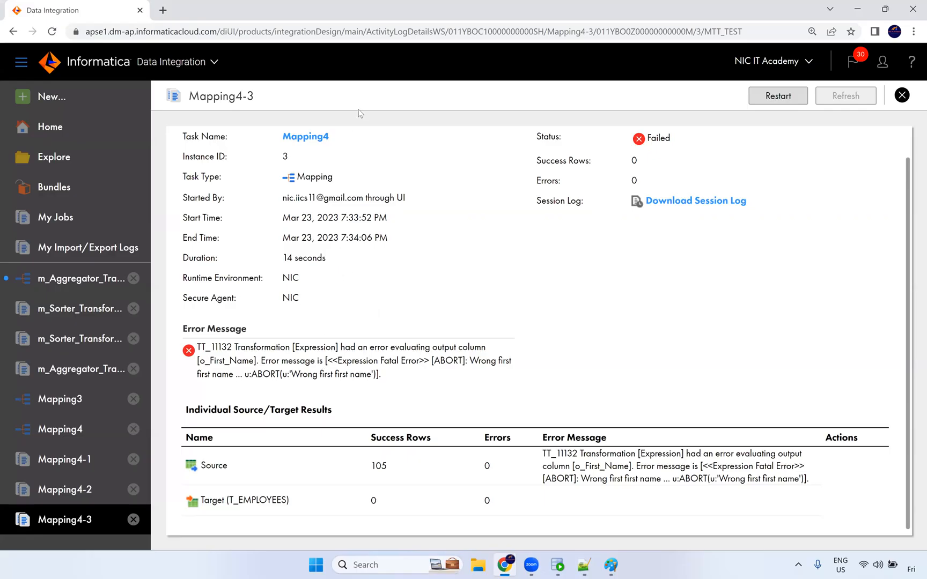
{"action": "left_click_drag", "start_coordinate": [333, 136], "coordinate": [279, 137]}
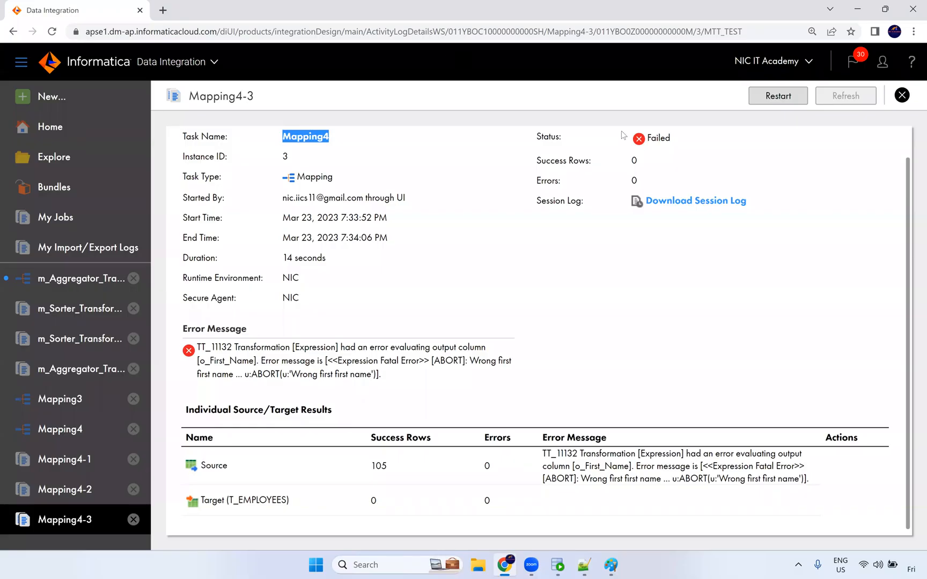
{"action": "left_click", "coordinate": [586, 83]}
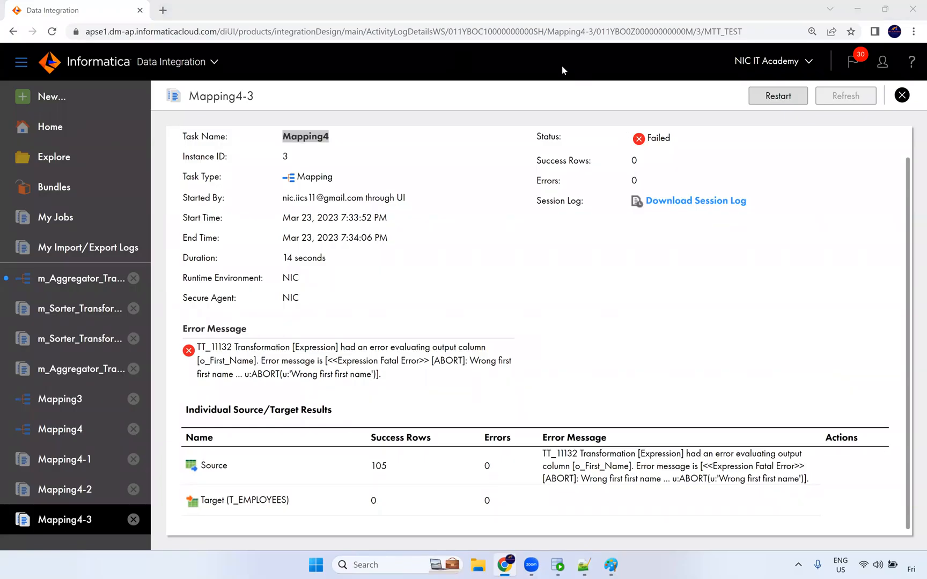
Step: Open the Zoom participants list to check the attendees with raised hands, and close it
{"action": "key", "text": "alt+u"}
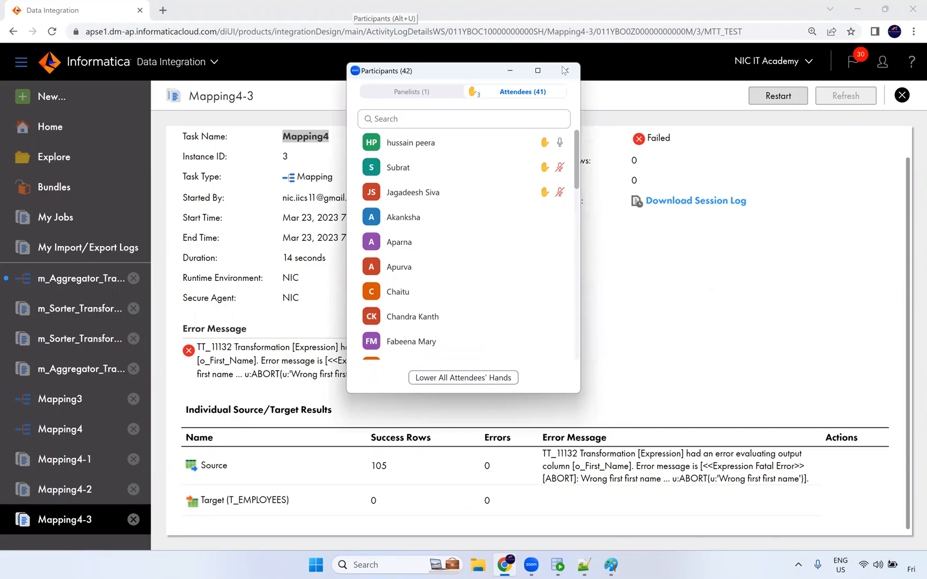
{"action": "left_click", "coordinate": [564, 70]}
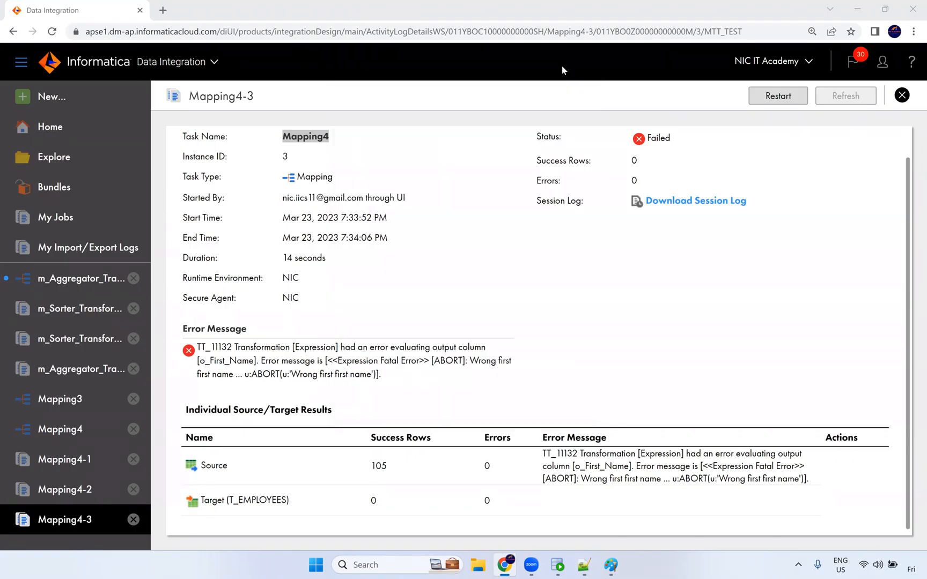